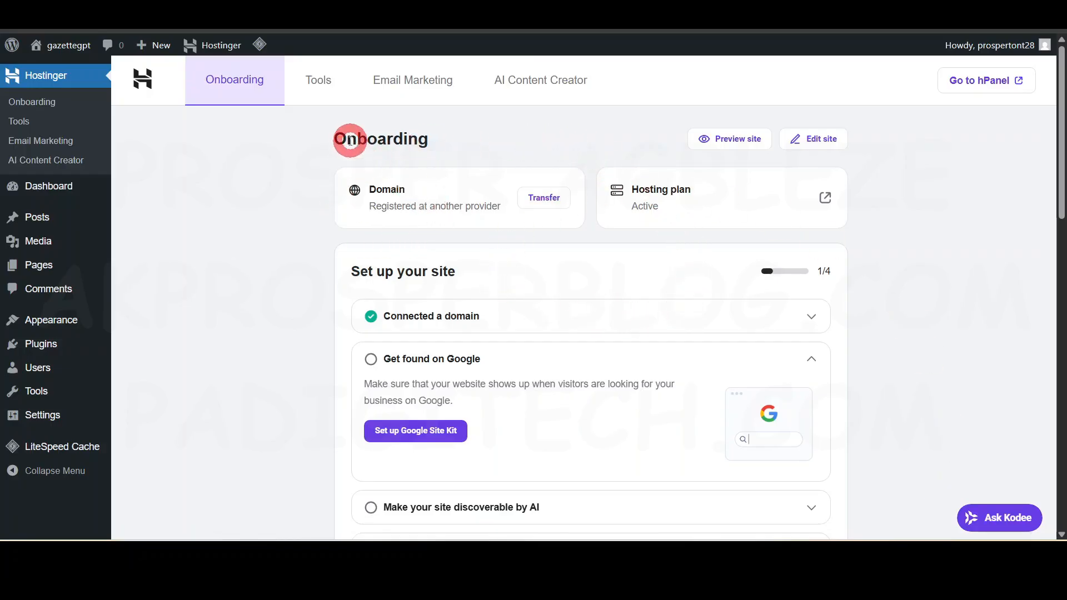
drag(333, 138, 422, 133)
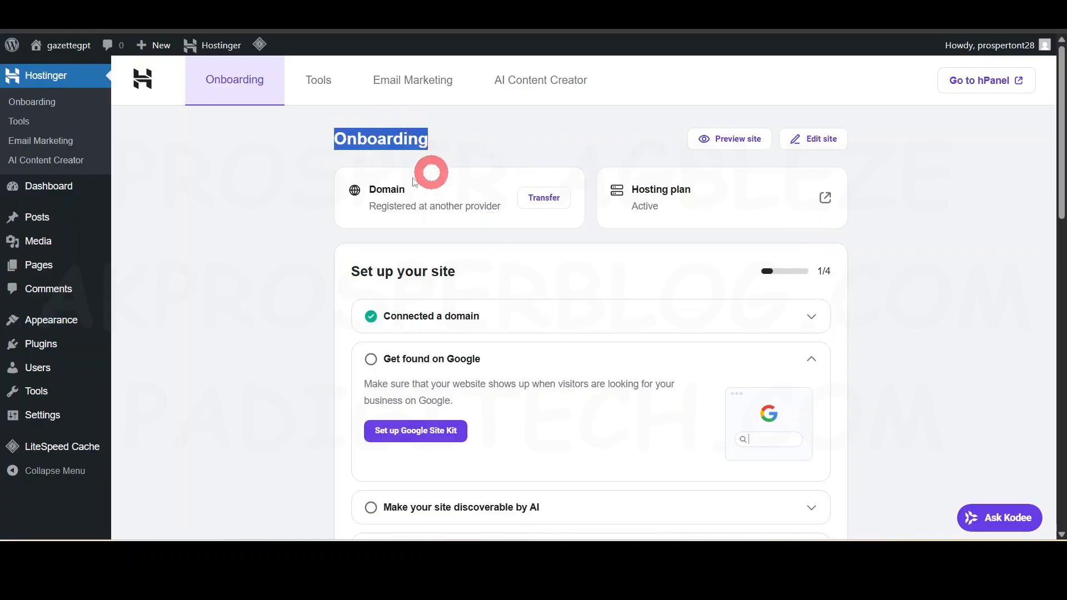
click(254, 253)
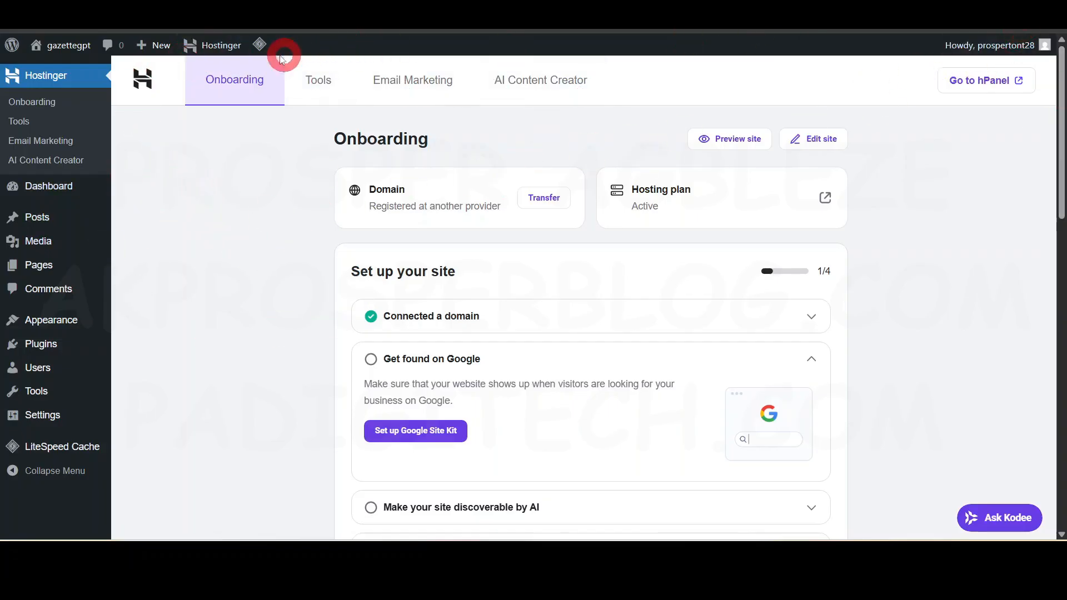
mouse_move(192, 55)
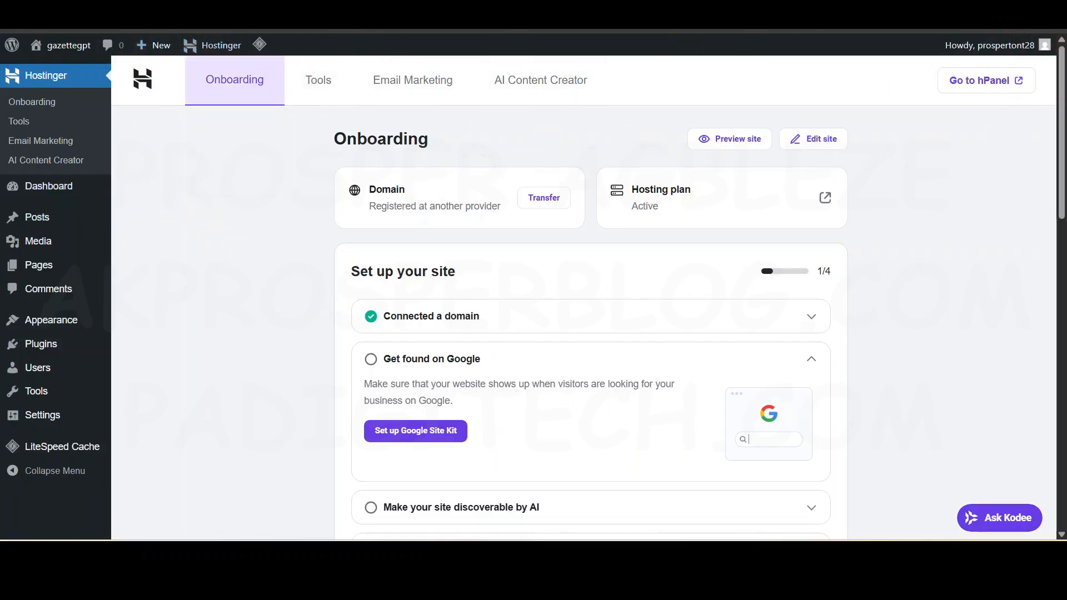
key(F11)
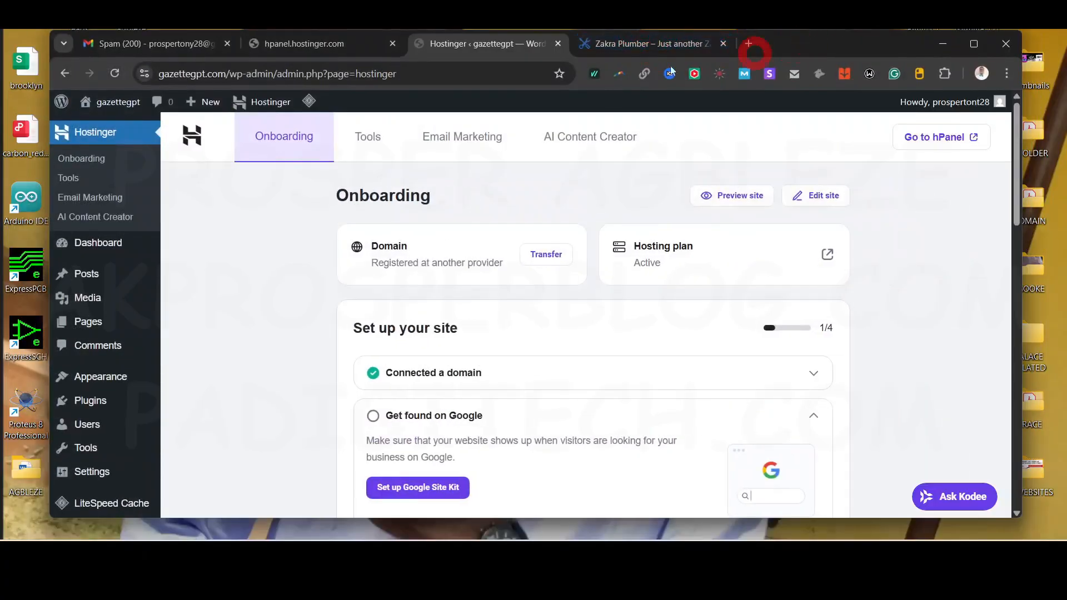
click(204, 75)
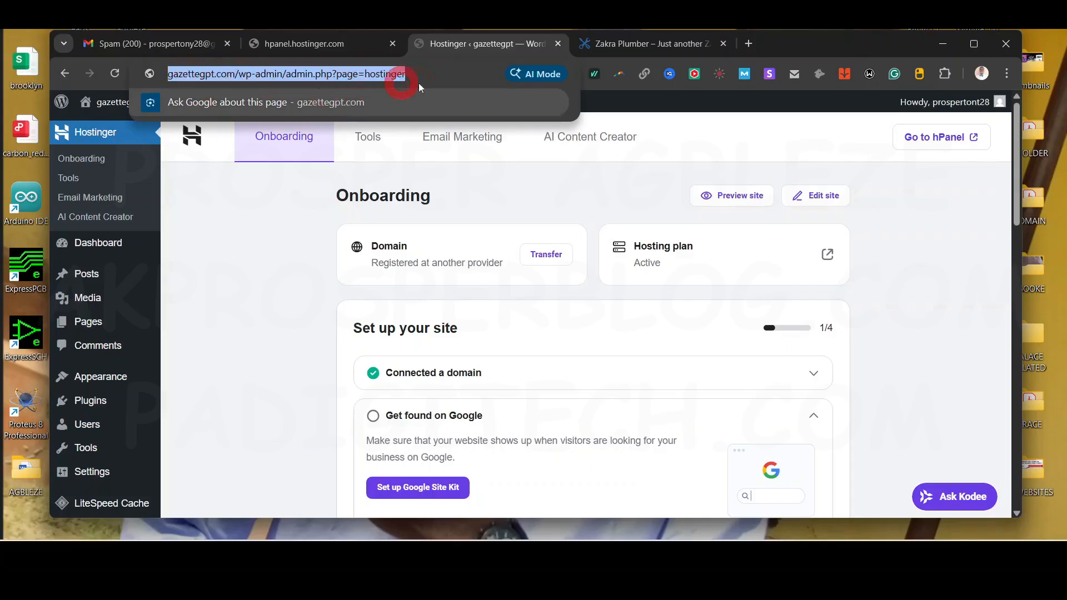
key(F11)
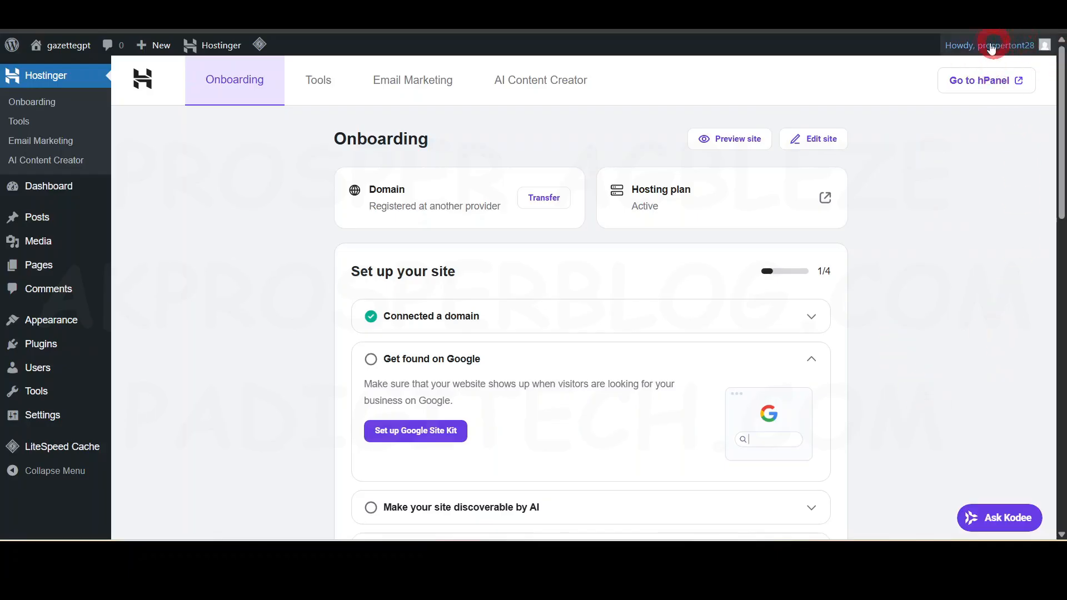
Step: Open the blog page of the plumber demo site and examine the author name shown on its posts
mouse_move(1005, 54)
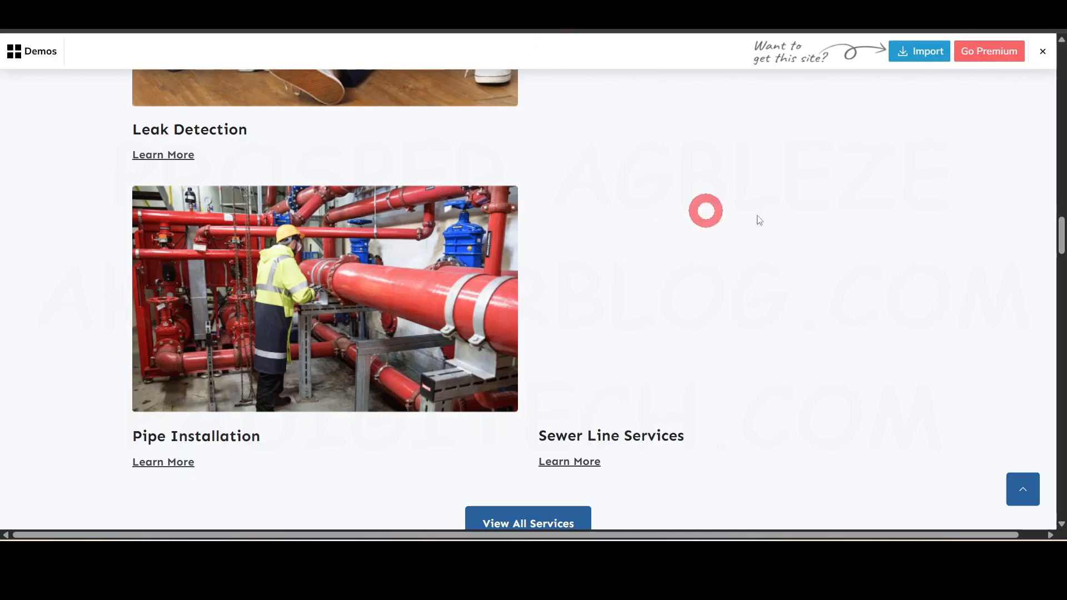
scroll(1061, 294, up, 10)
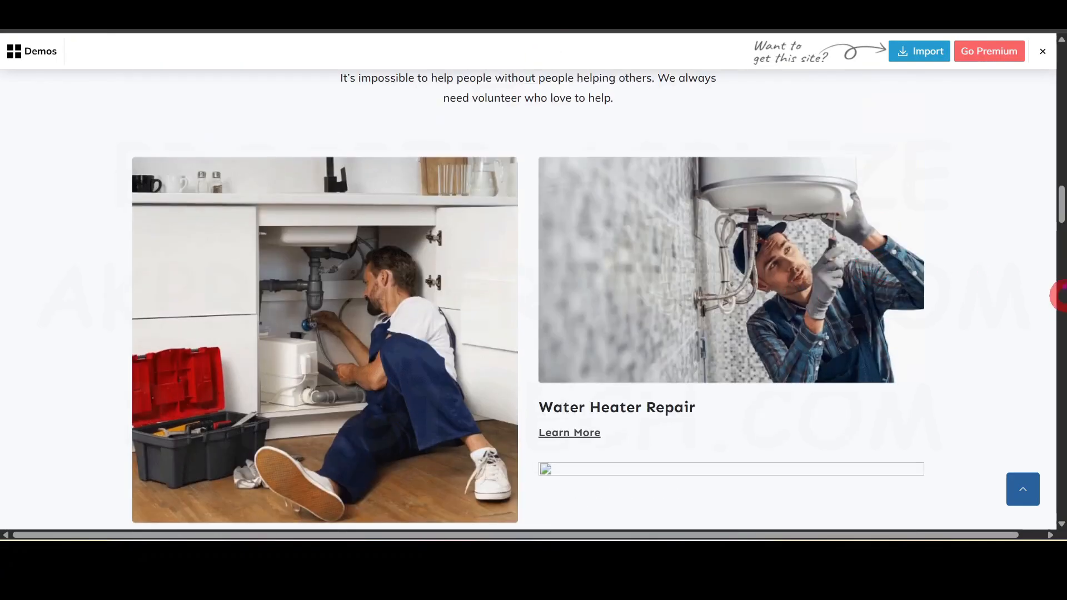
drag(1062, 213, 1061, 53)
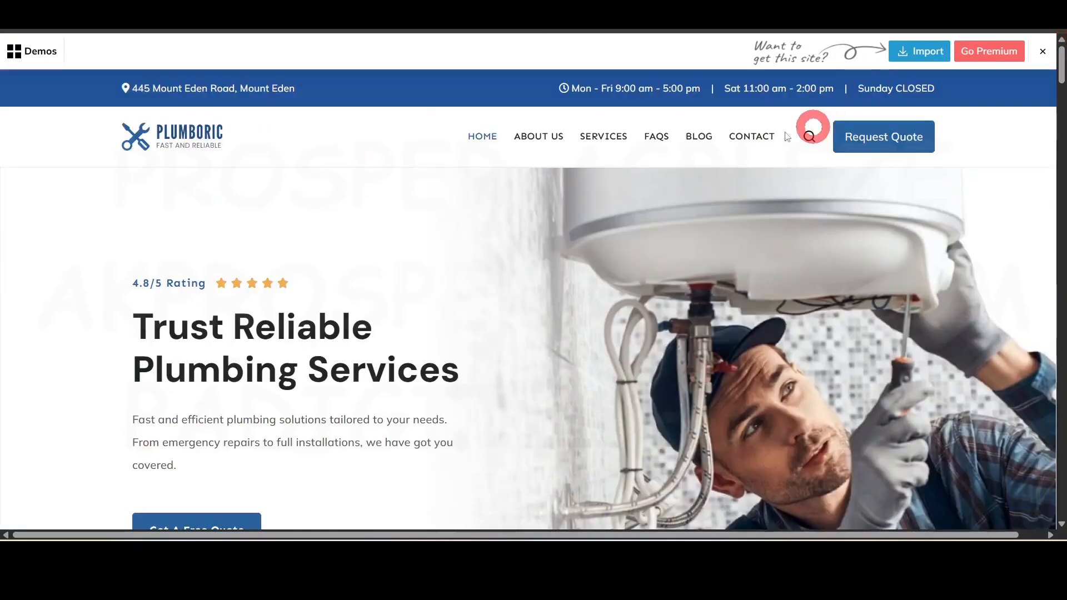
click(702, 140)
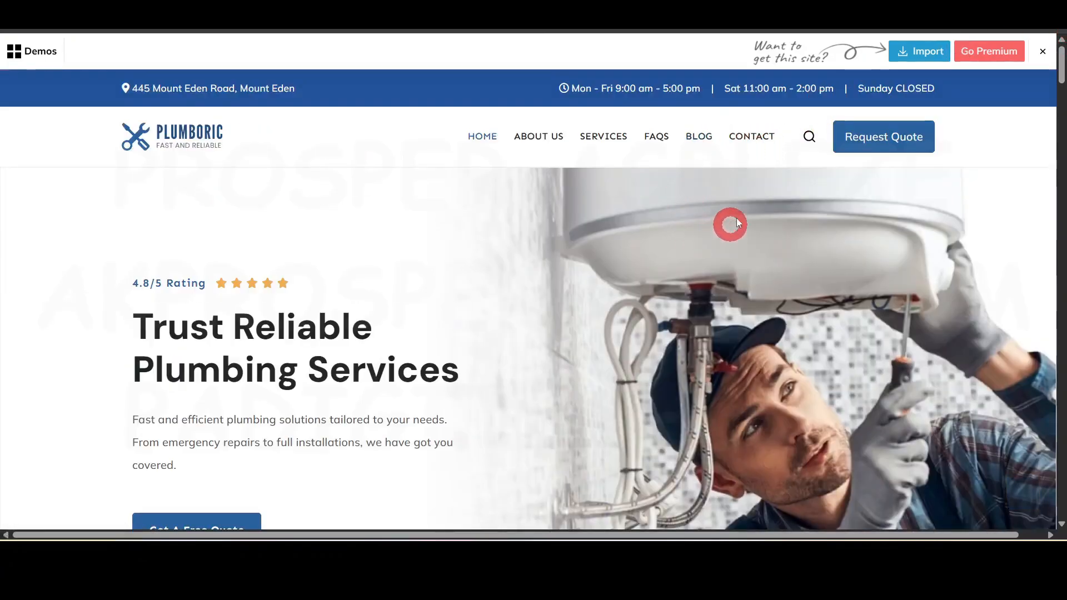
scroll(517, 239, down, 8)
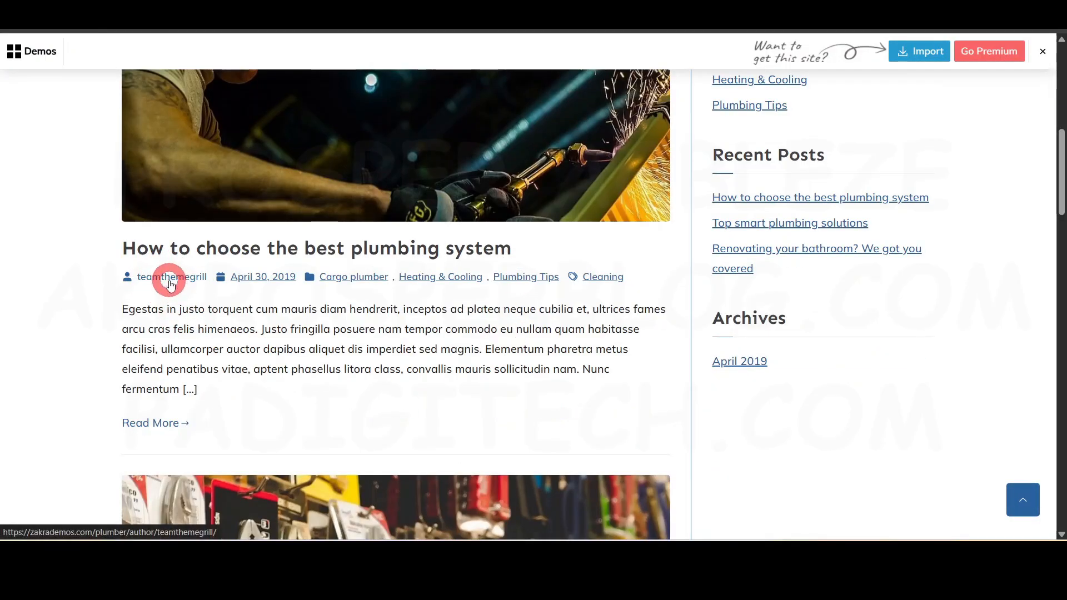
scroll(173, 283, up, 8)
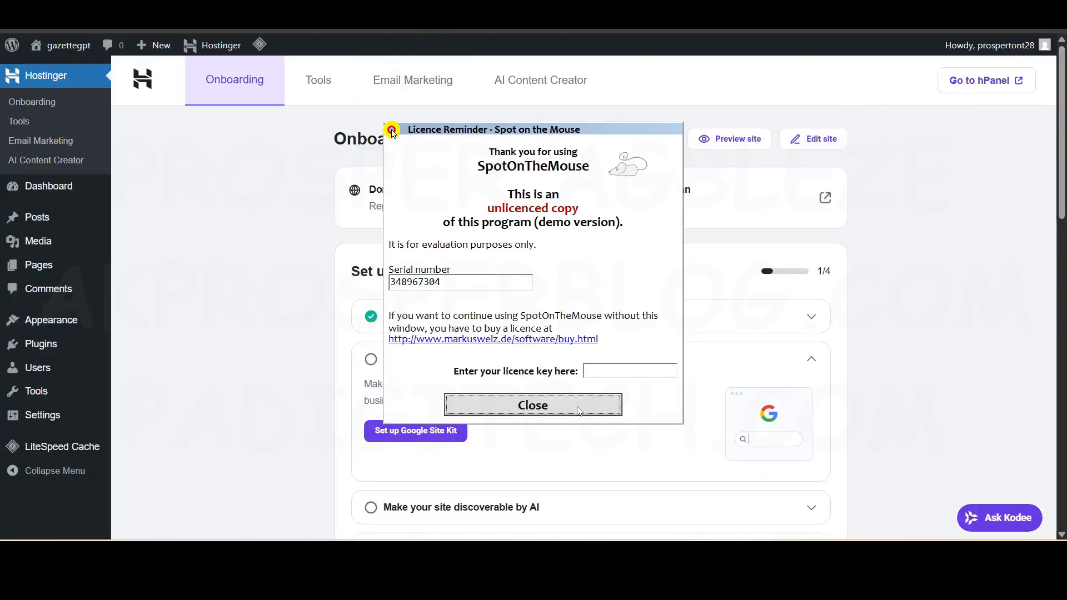
Step: Dismiss the licence reminder and open the logged-in account's profile for editing in WordPress
click(578, 411)
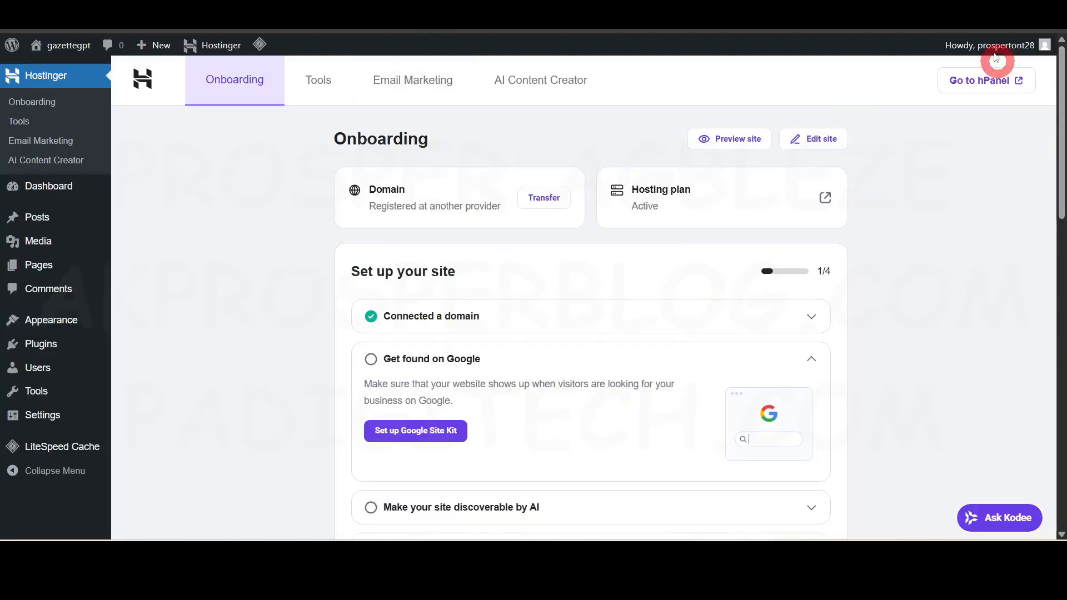
mouse_move(988, 43)
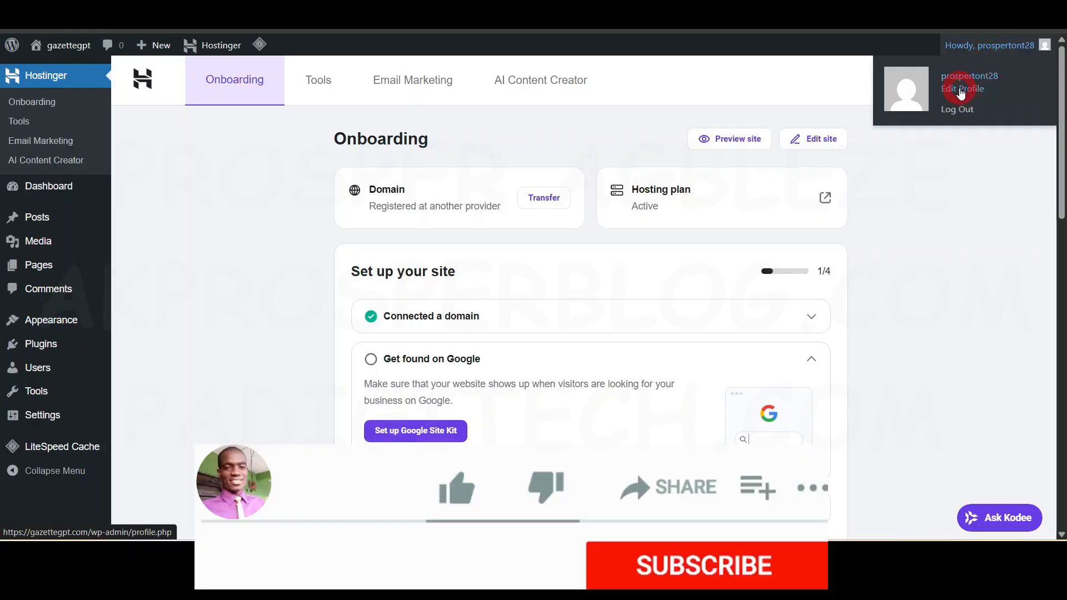
click(960, 92)
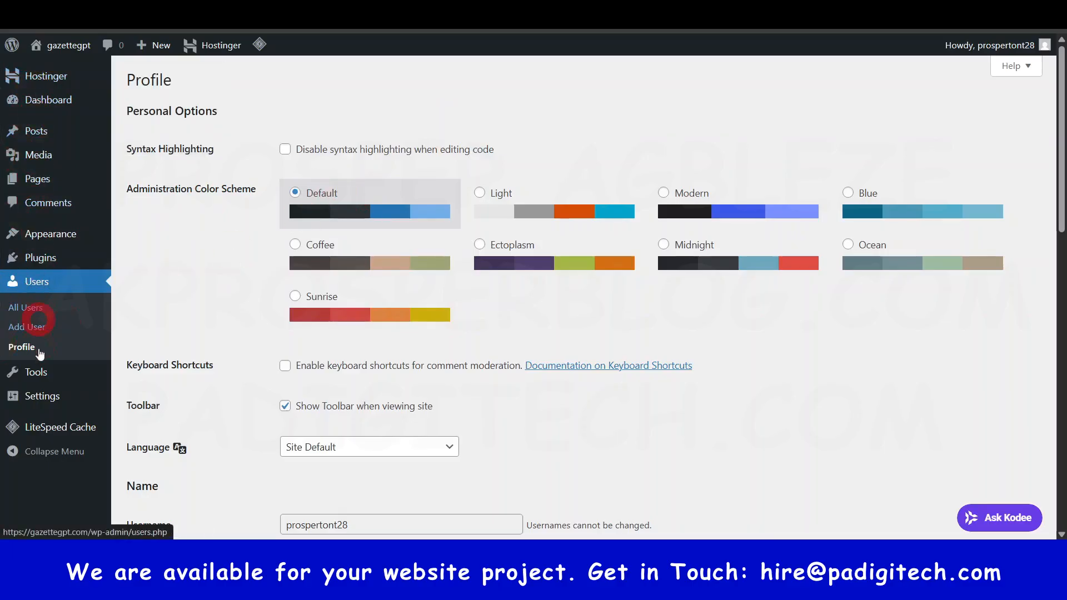
Step: Try the Light, Midnight, Ocean and Coffee administration color schemes and return to Default
click(573, 214)
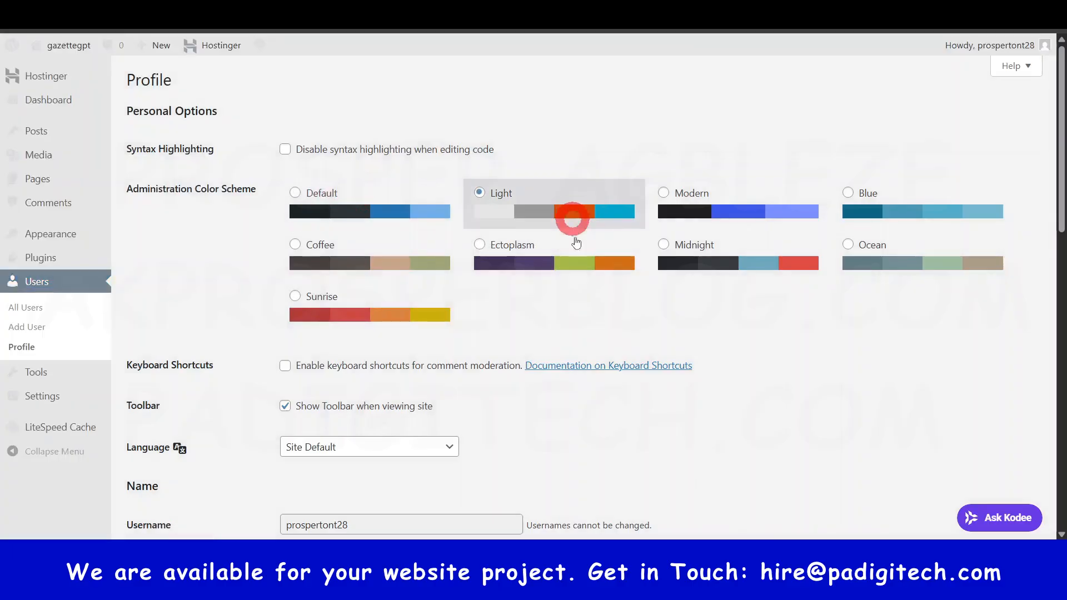
click(743, 259)
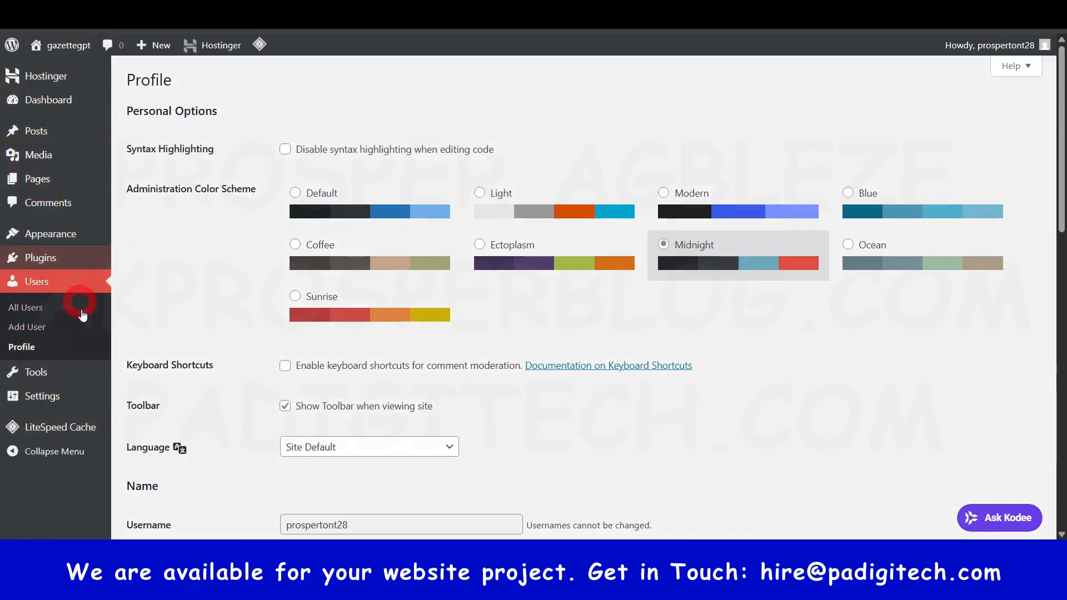
click(922, 257)
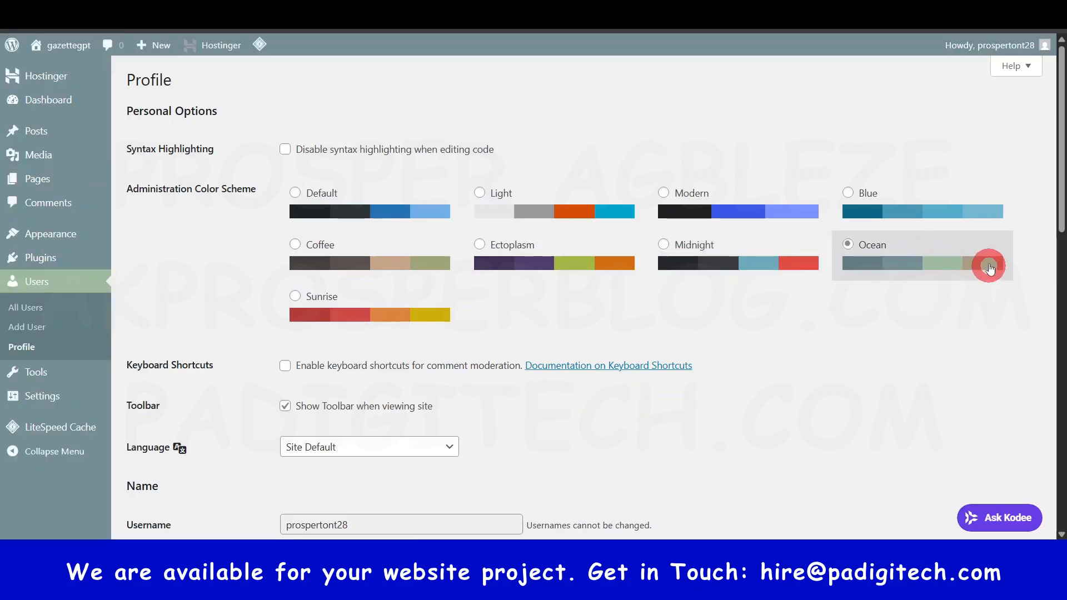
click(390, 254)
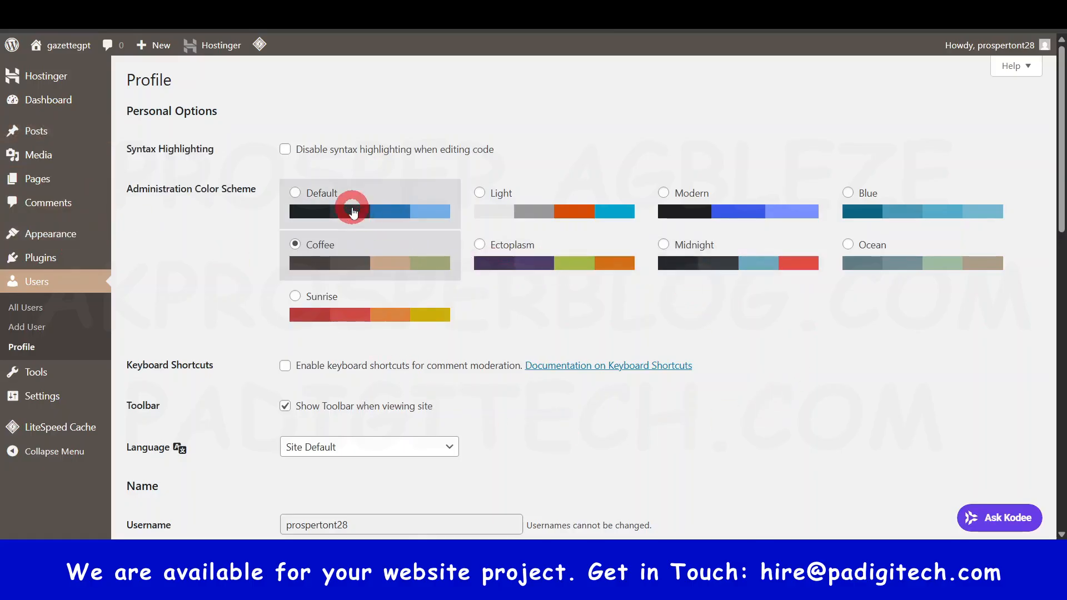
click(384, 210)
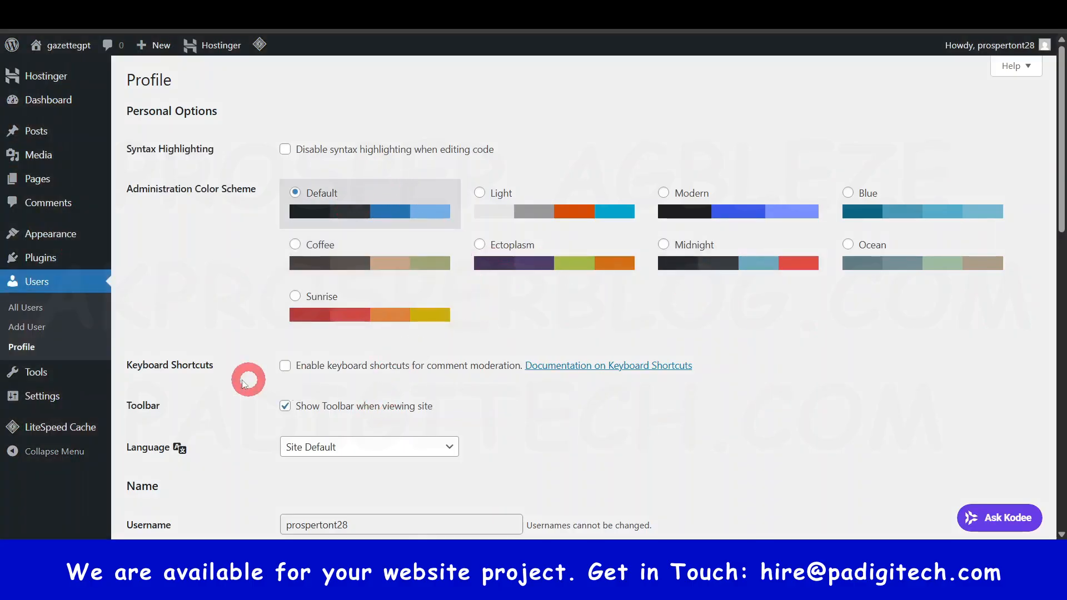
Step: Look at the languages offered for the profile and leave the language selection as it is
scroll(196, 429, down, 1)
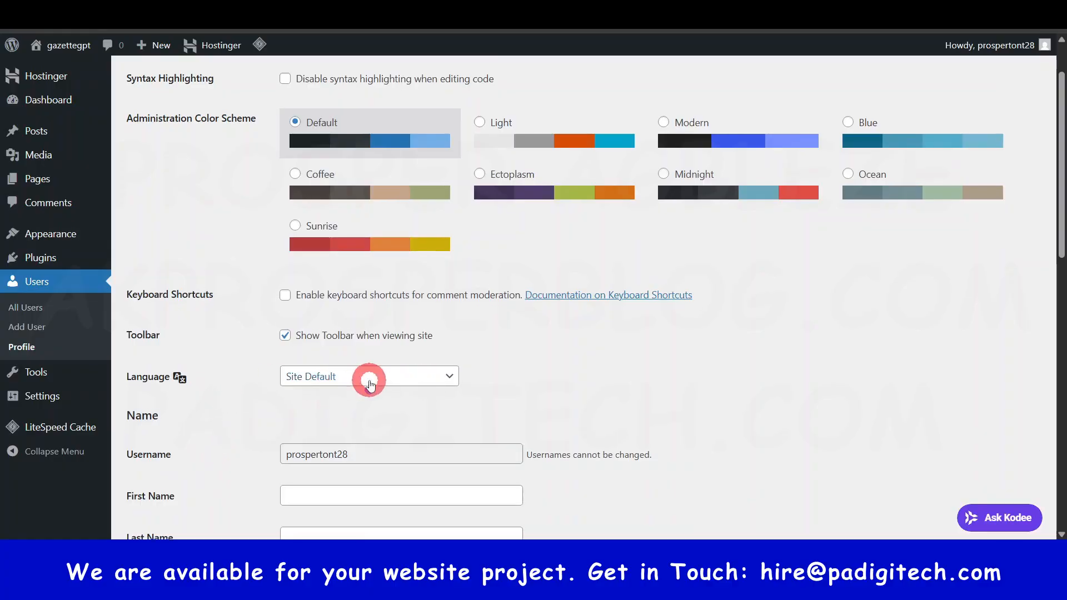
scroll(369, 376, down, 3)
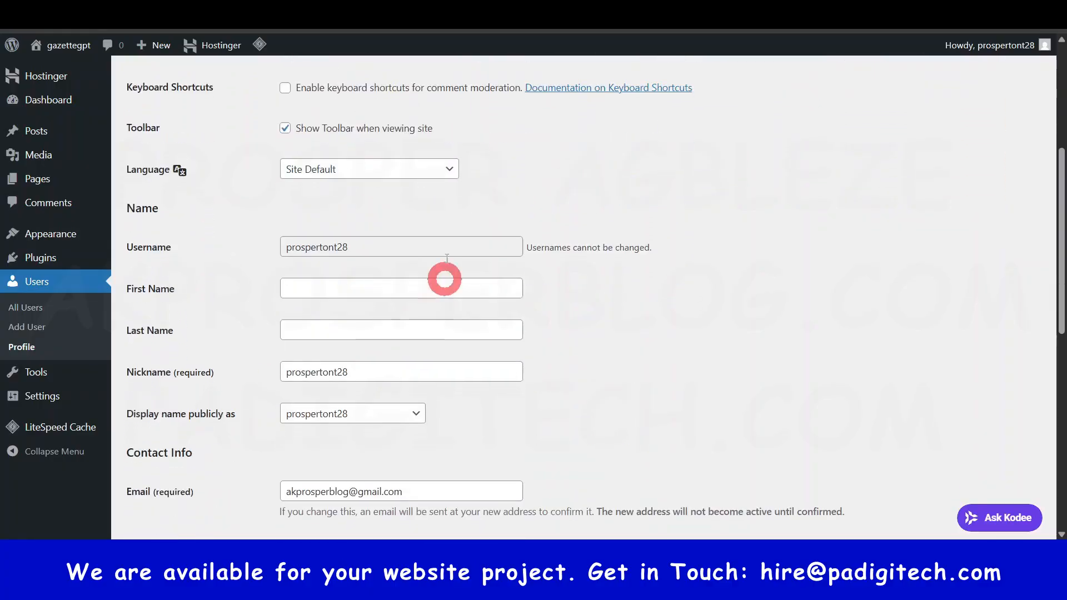
click(445, 169)
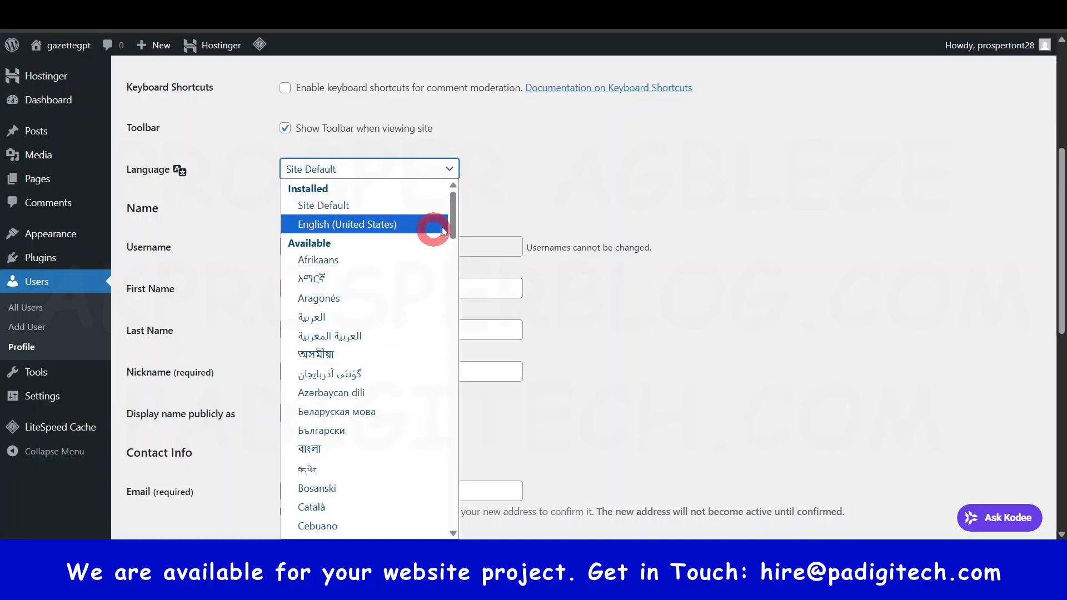
click(599, 169)
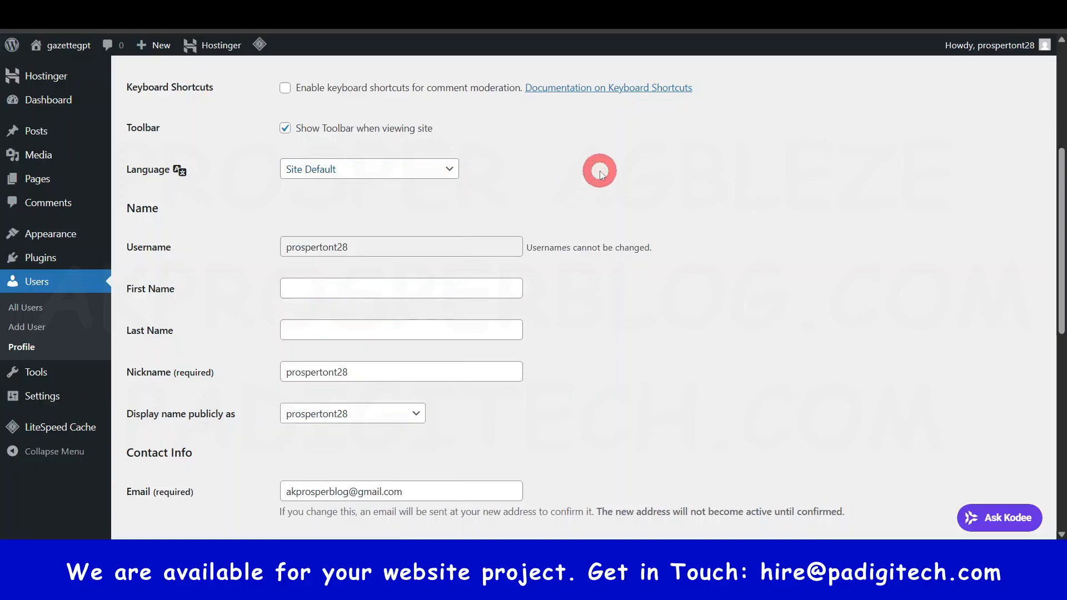
Step: Enter "Prosper Plumbing" as the profile's first name and choose it as the publicly displayed name
click(369, 245)
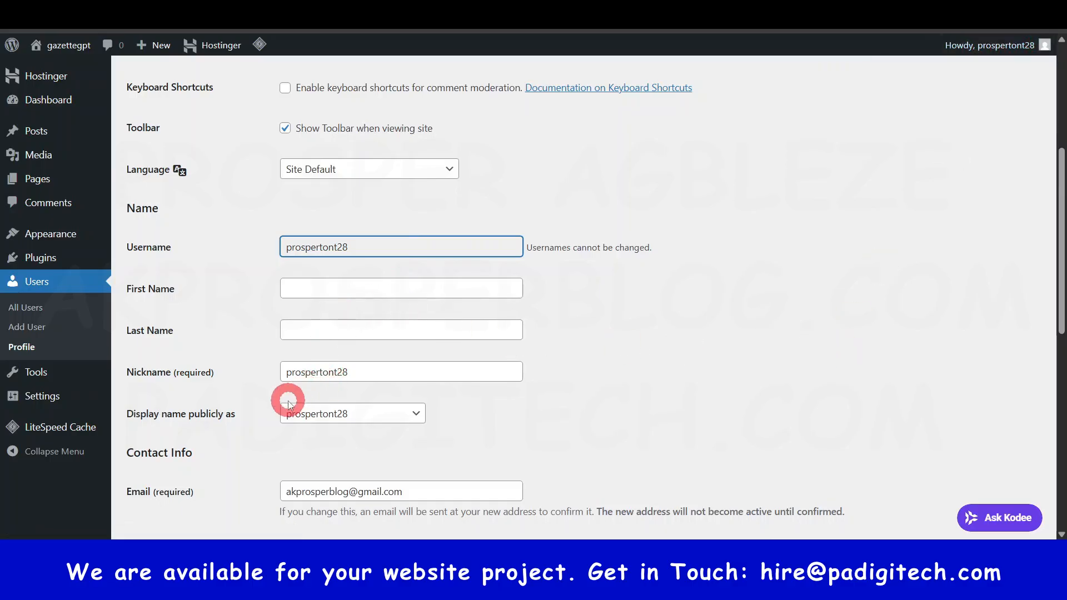
click(405, 371)
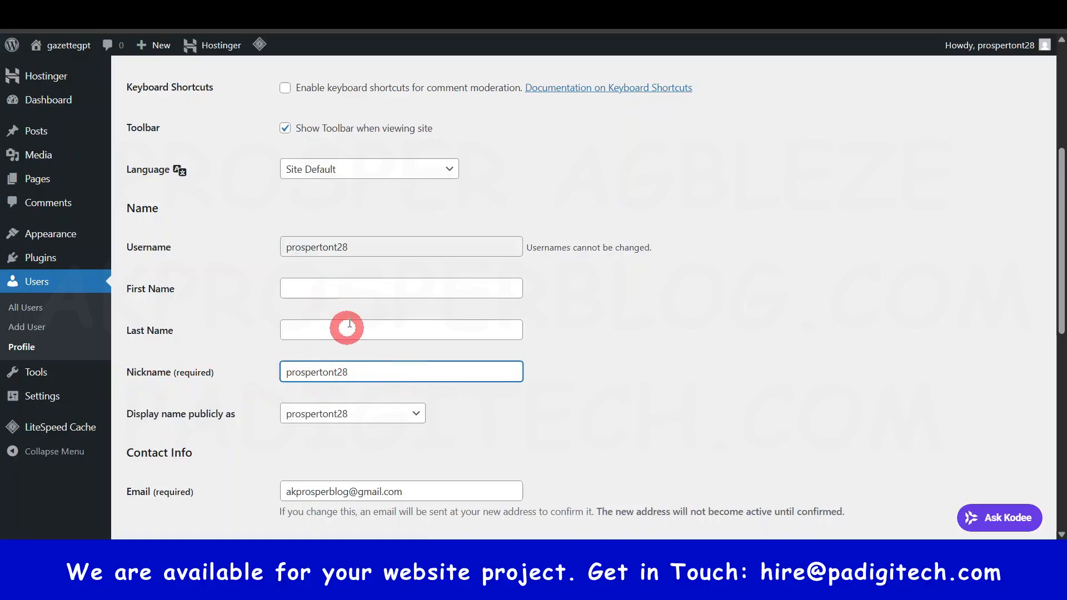
click(352, 282)
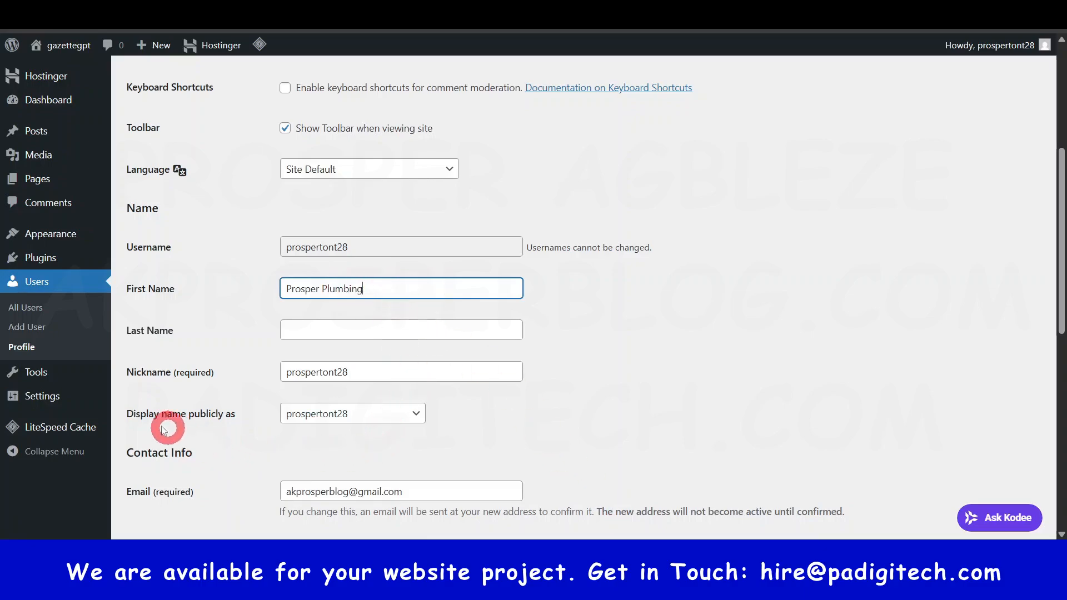
click(407, 416)
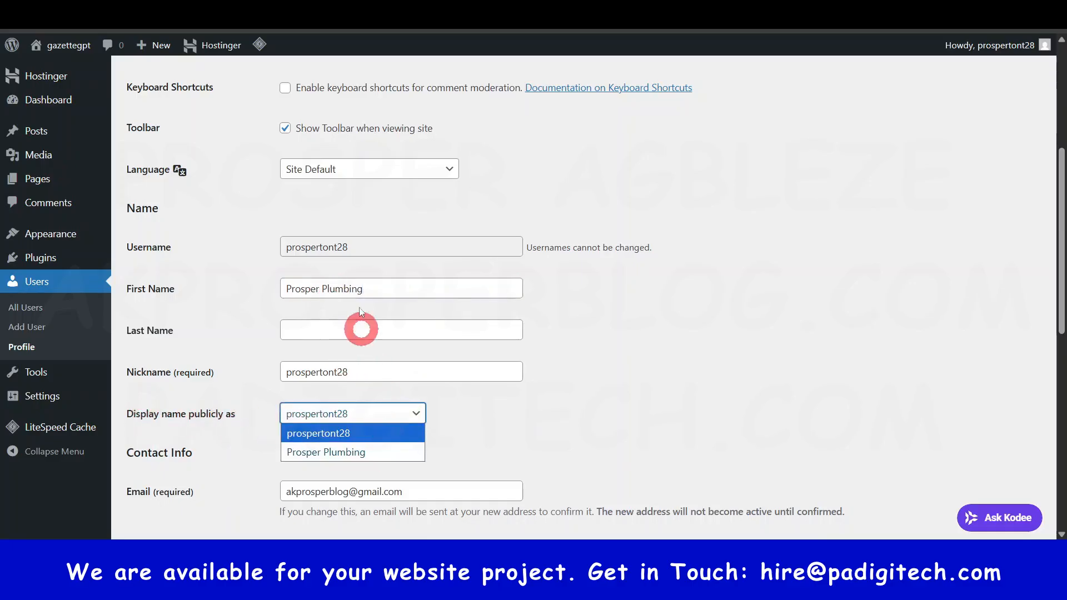
click(364, 454)
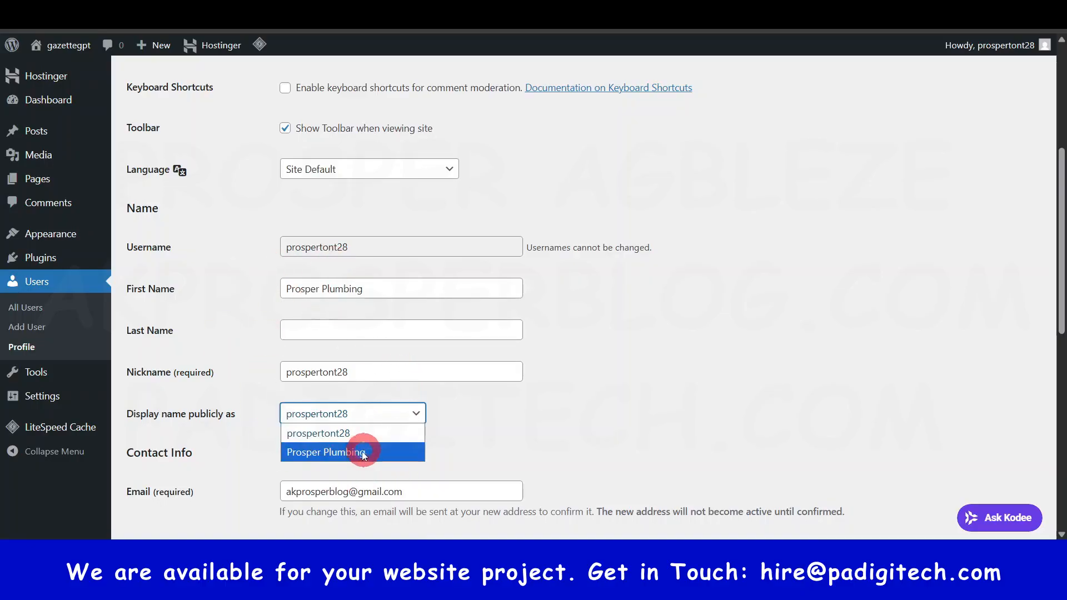
Step: Review the profile's contact, biographical and account management fields and save the updated profile
scroll(534, 328, down, 3)
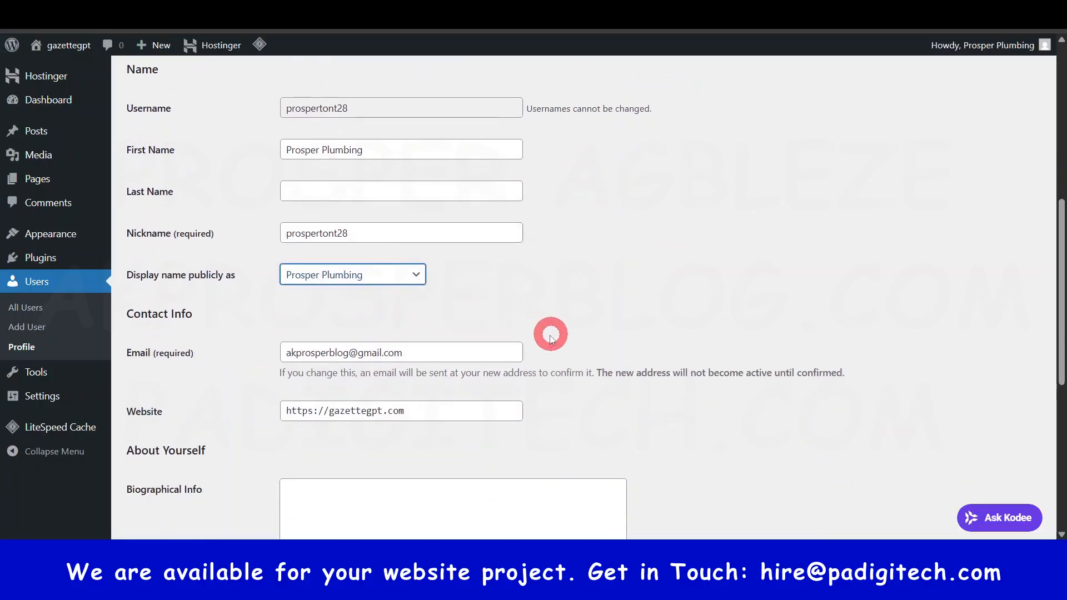
click(362, 353)
scroll(543, 345, down, 3)
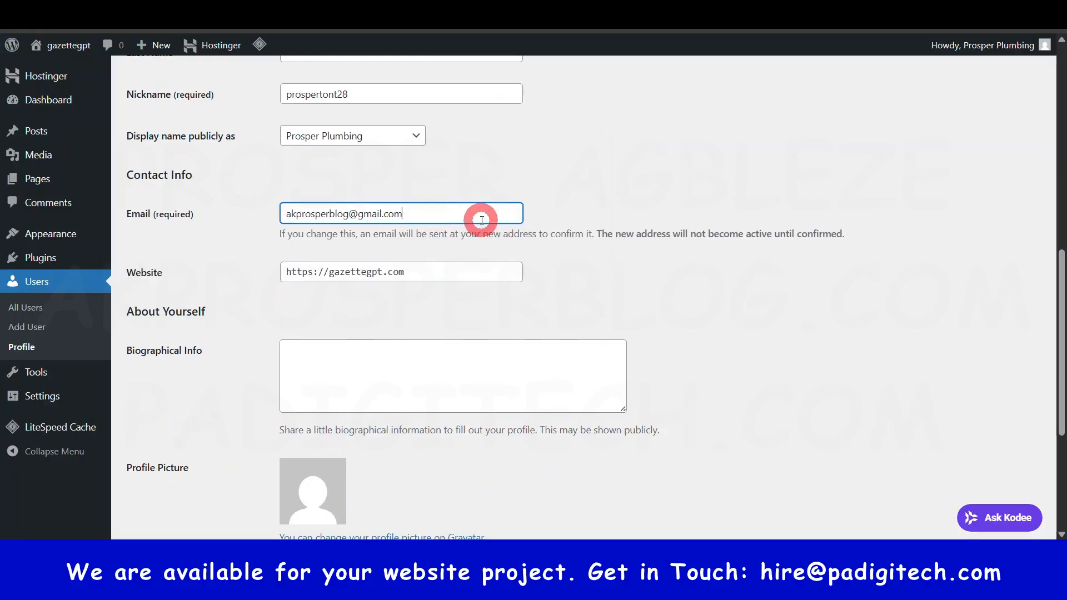
scroll(483, 216, down, 3)
scroll(195, 234, up, 1)
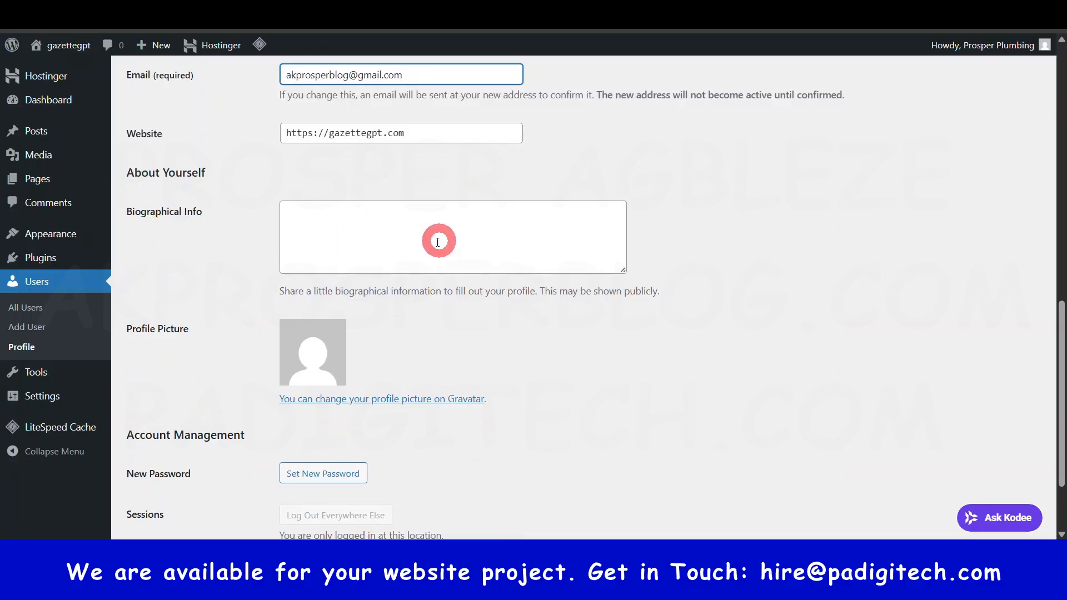
scroll(372, 357, down, 2)
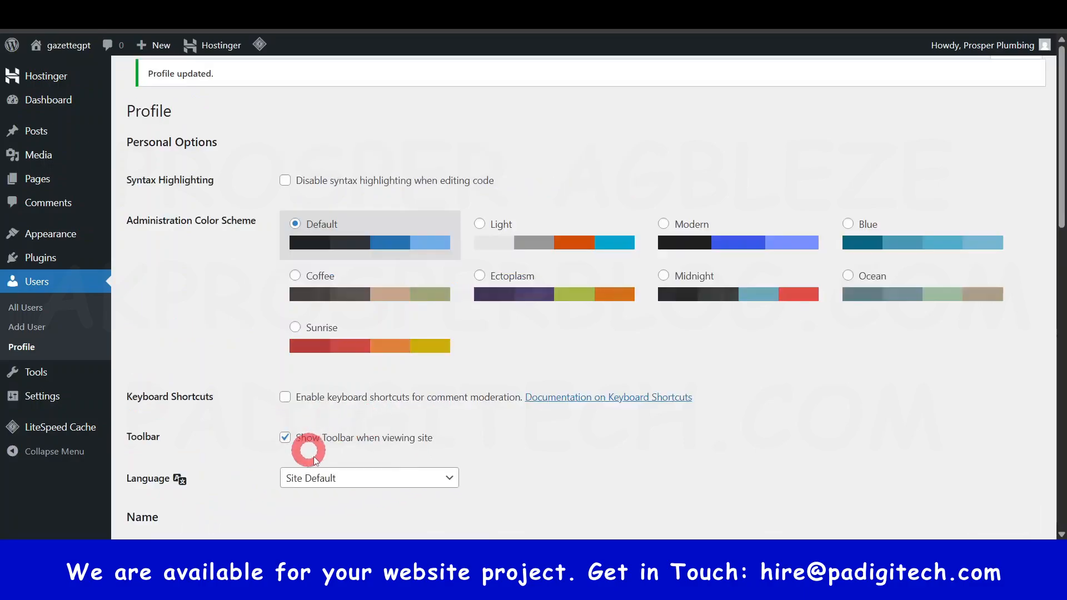
scroll(382, 448, down, 15)
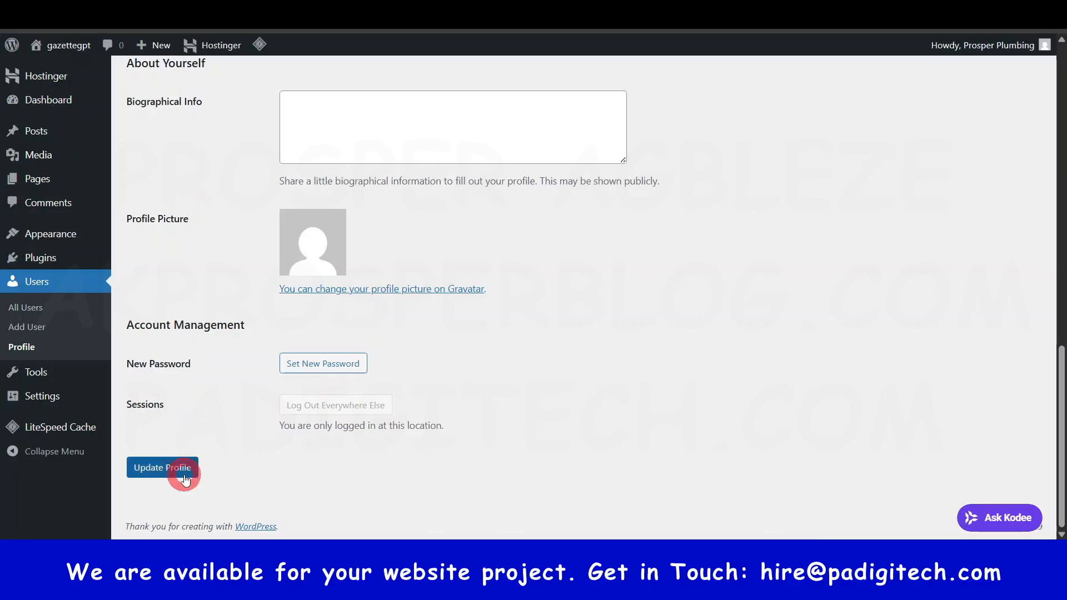
scroll(405, 452, up, 10)
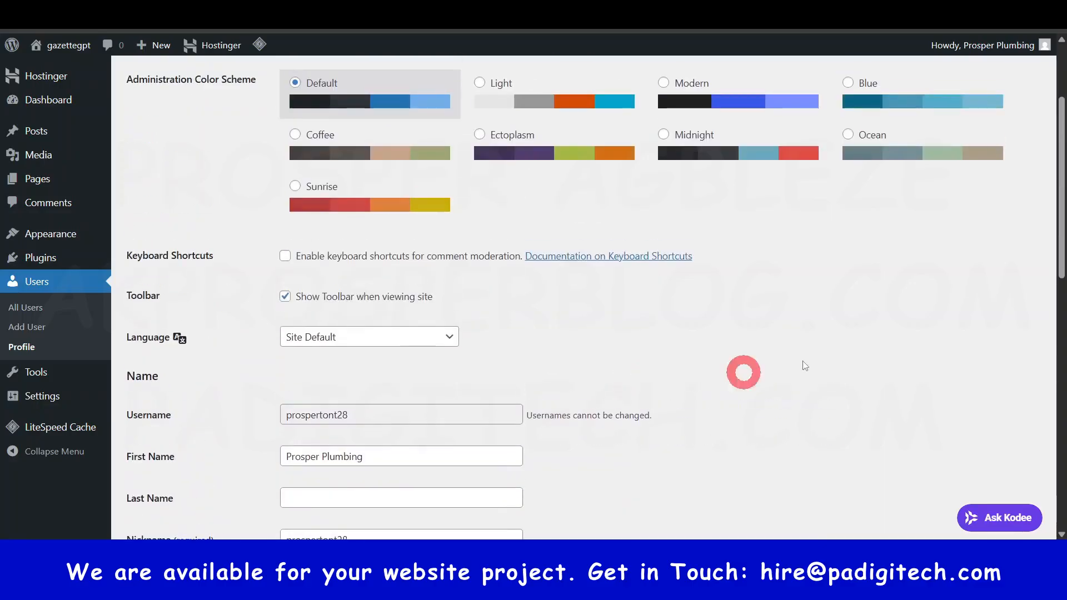
Step: Check the display name in the admin greeting and view the Hostinger onboarding page
mouse_move(985, 50)
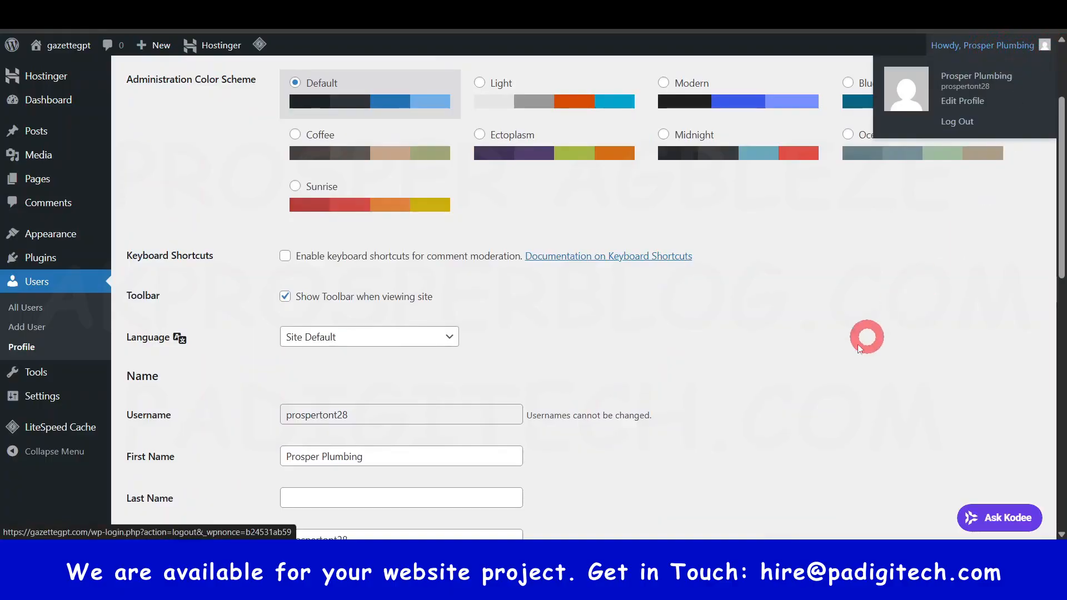
scroll(868, 319, up, 3)
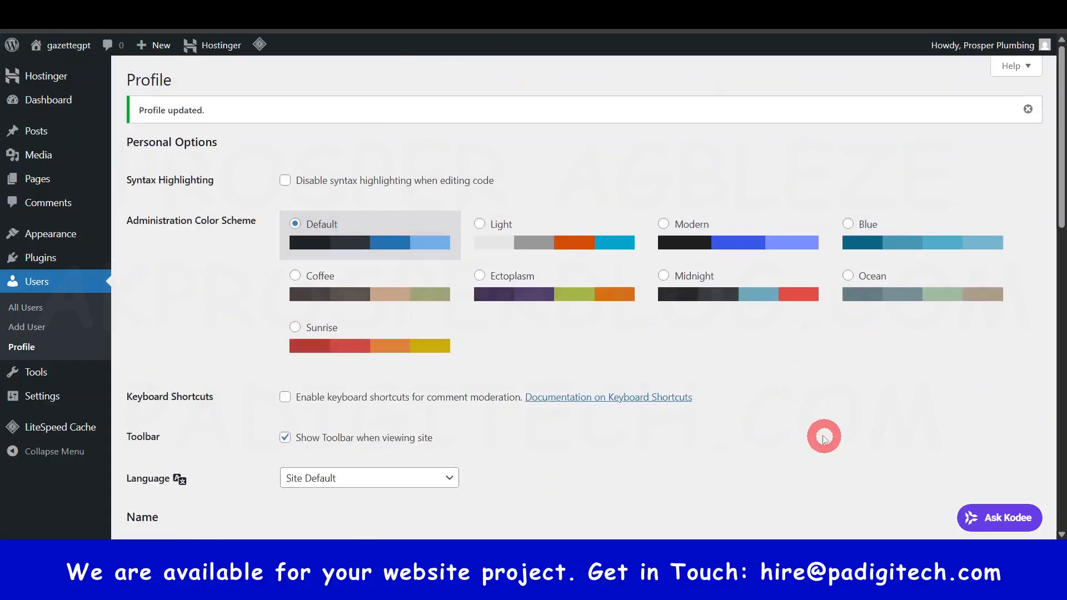
click(56, 79)
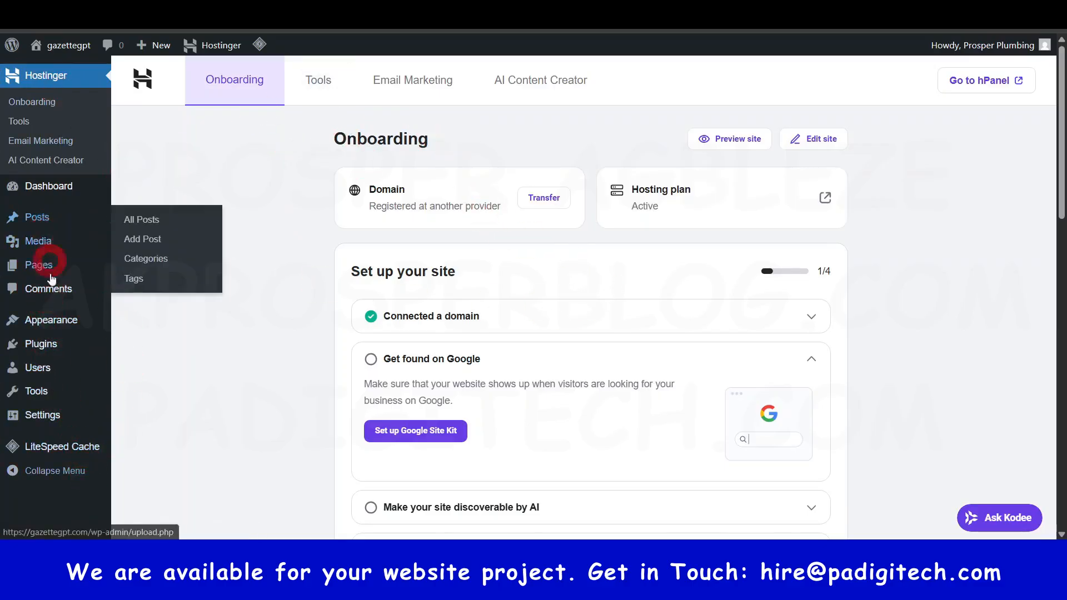
Step: Deactivate the Hostinger AI, Hostinger Easy Onboarding, Hostinger Reach and Hostinger Tools plugins in bulk
mouse_move(46, 354)
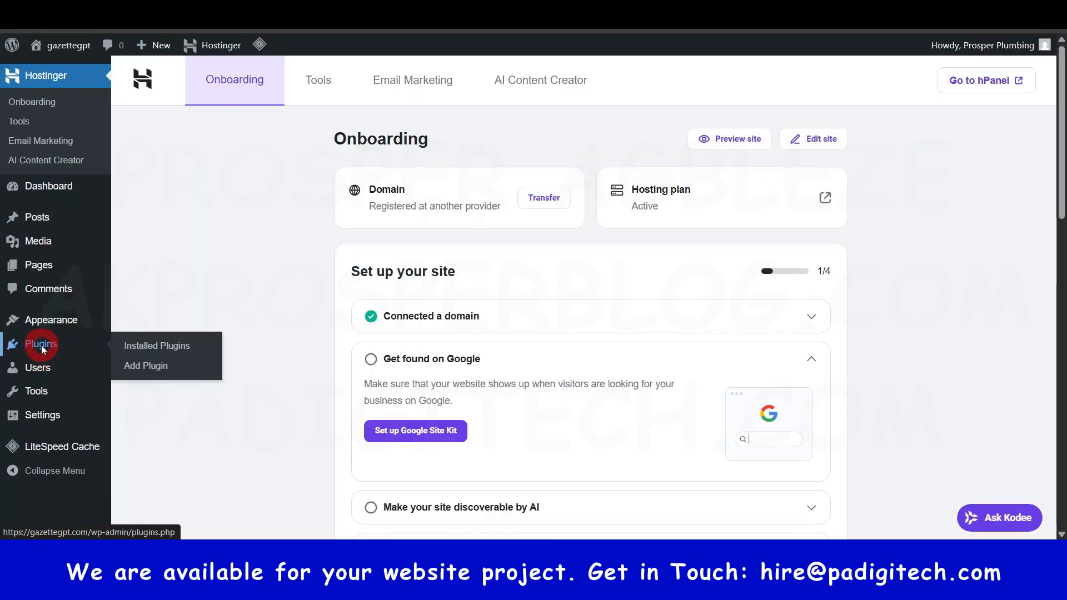
click(41, 345)
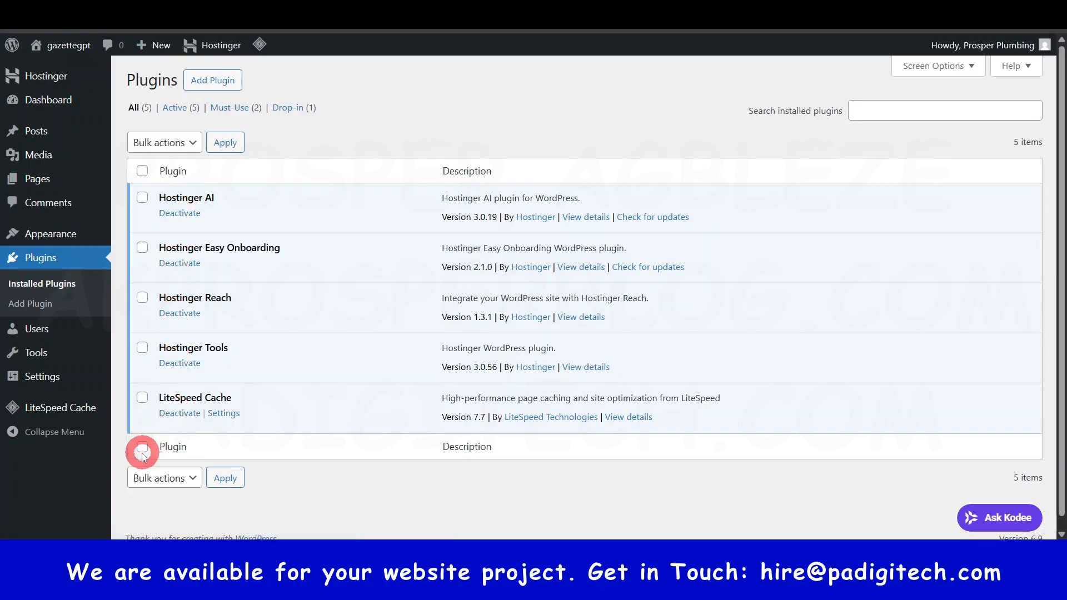
click(141, 195)
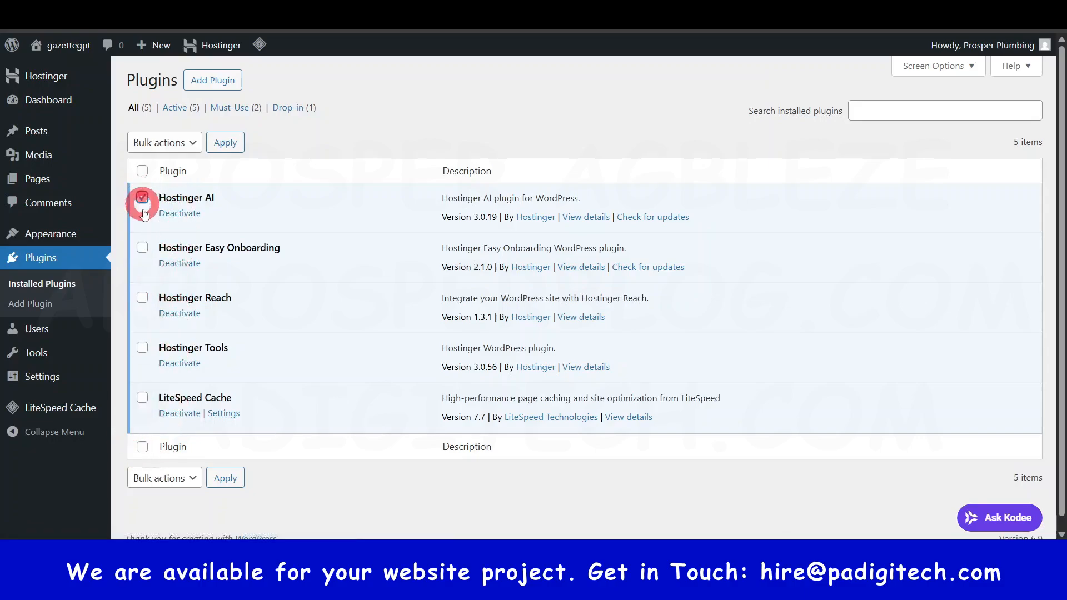
click(142, 247)
click(143, 297)
click(143, 348)
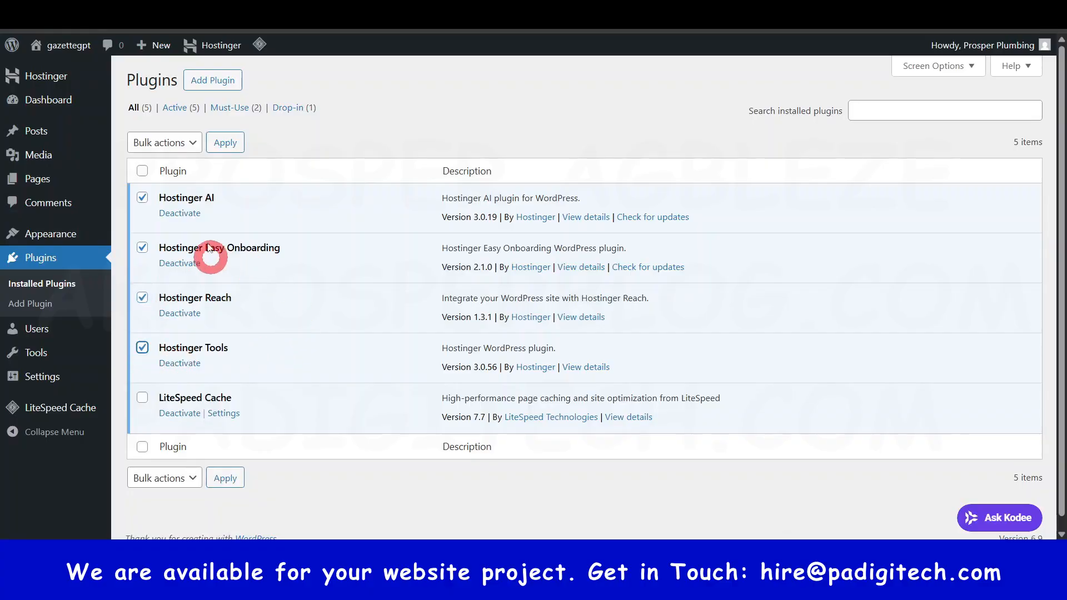
click(177, 145)
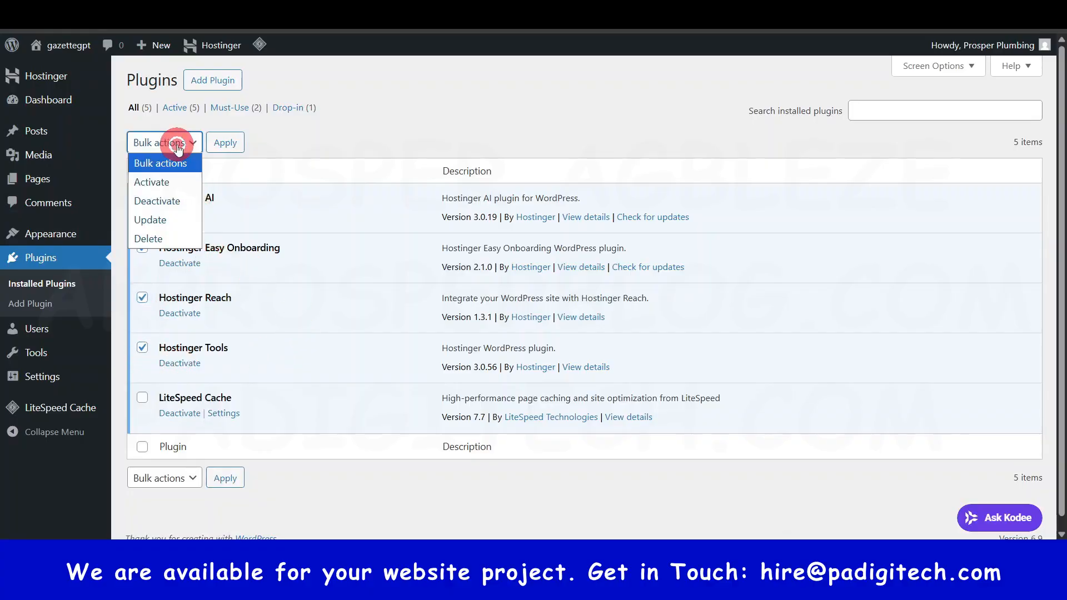
click(165, 201)
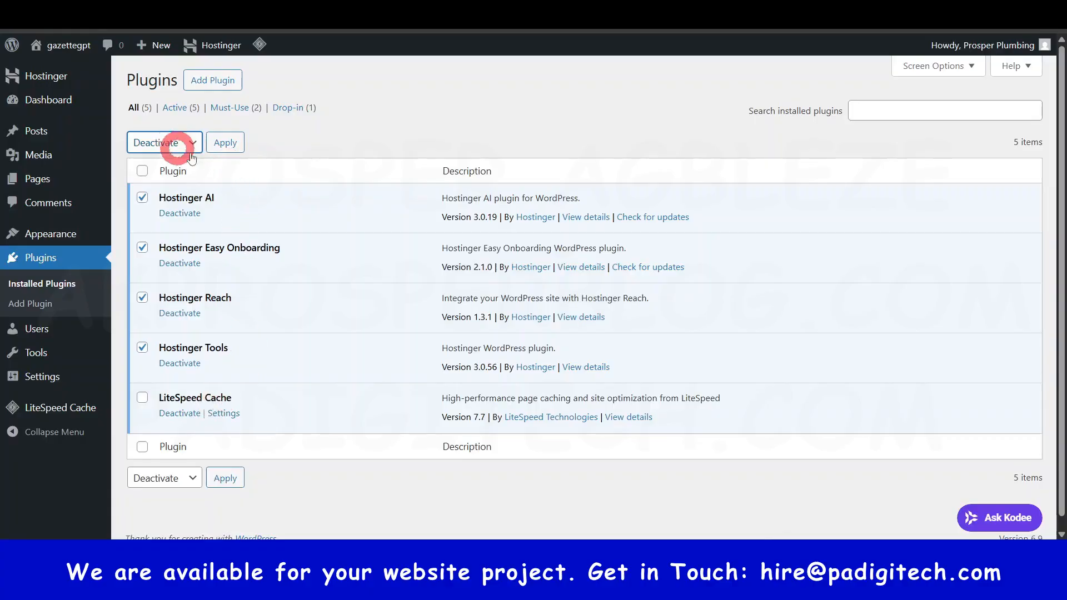
click(226, 145)
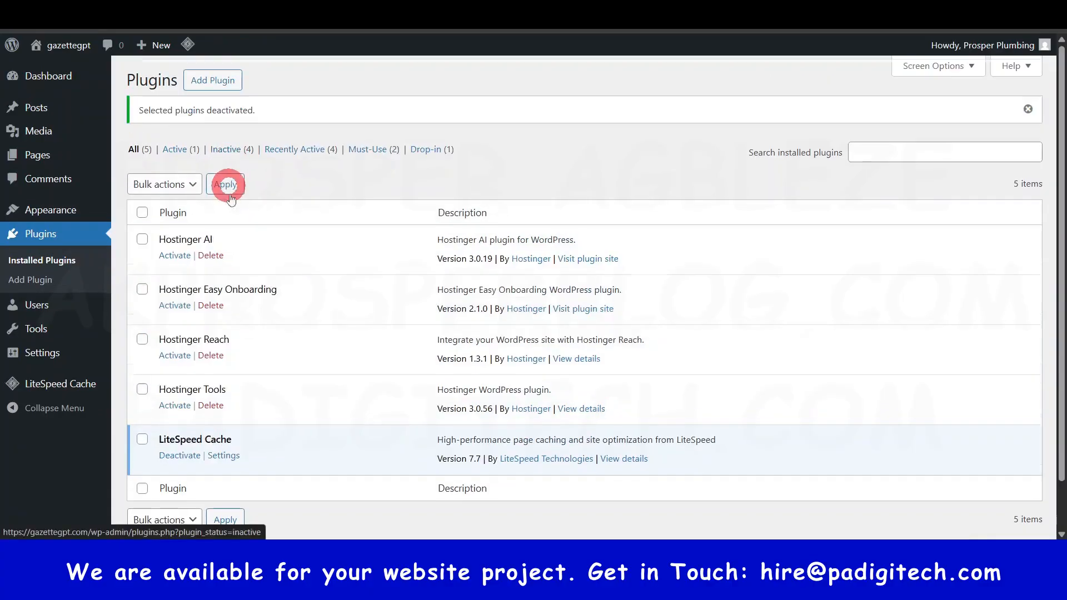
Step: Delete the four deactivated Hostinger plugins in bulk, keeping LiteSpeed Cache installed
click(142, 239)
click(142, 289)
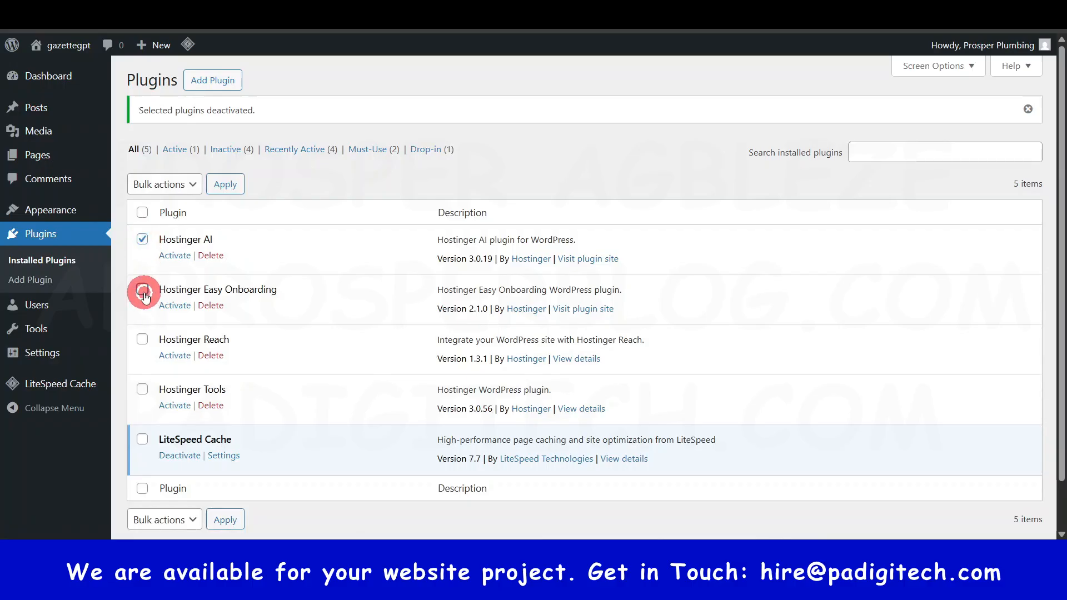
click(142, 340)
click(143, 389)
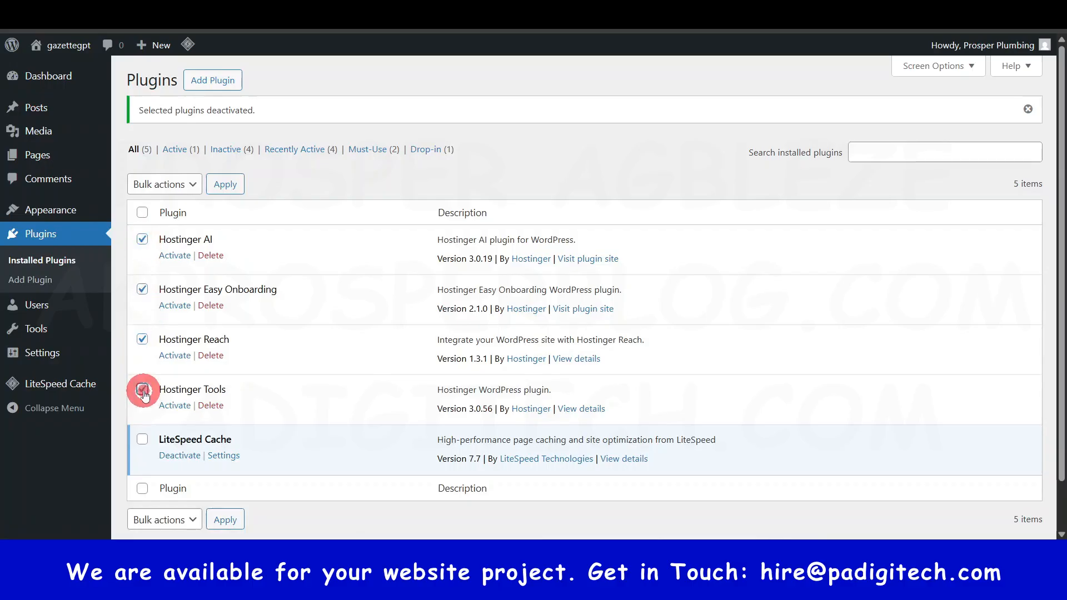
click(166, 184)
click(147, 278)
click(223, 184)
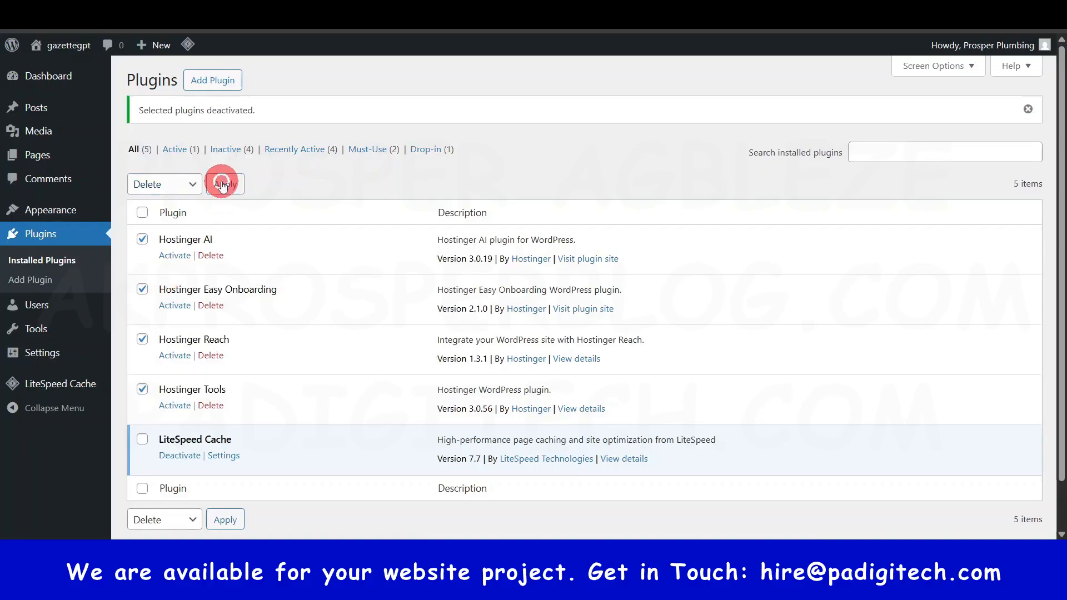
click(595, 117)
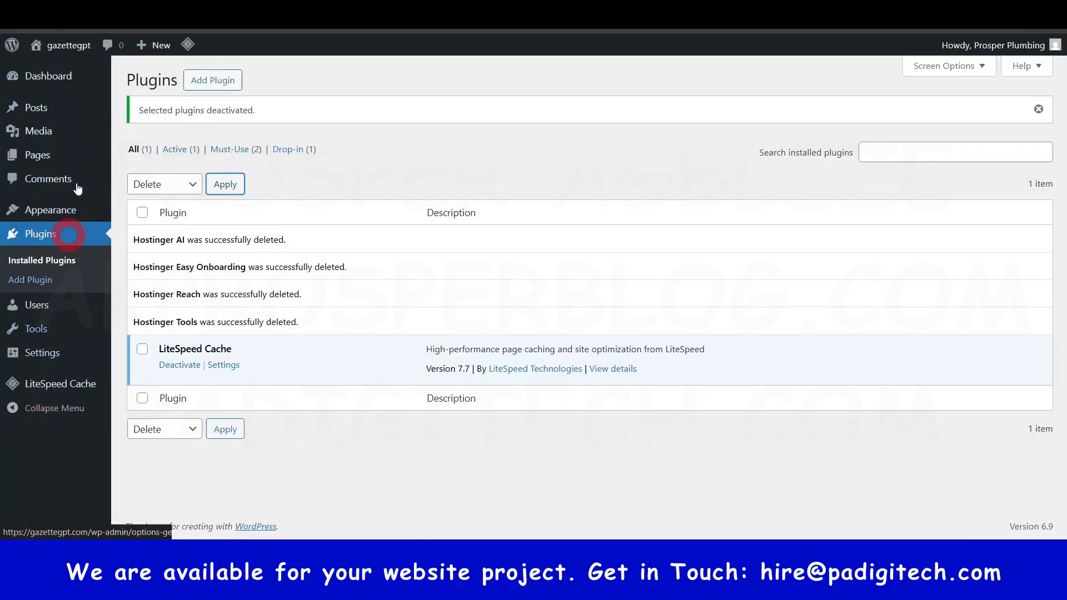
Step: Examine the welcome panel and the widgets on the dashboard home page
click(66, 76)
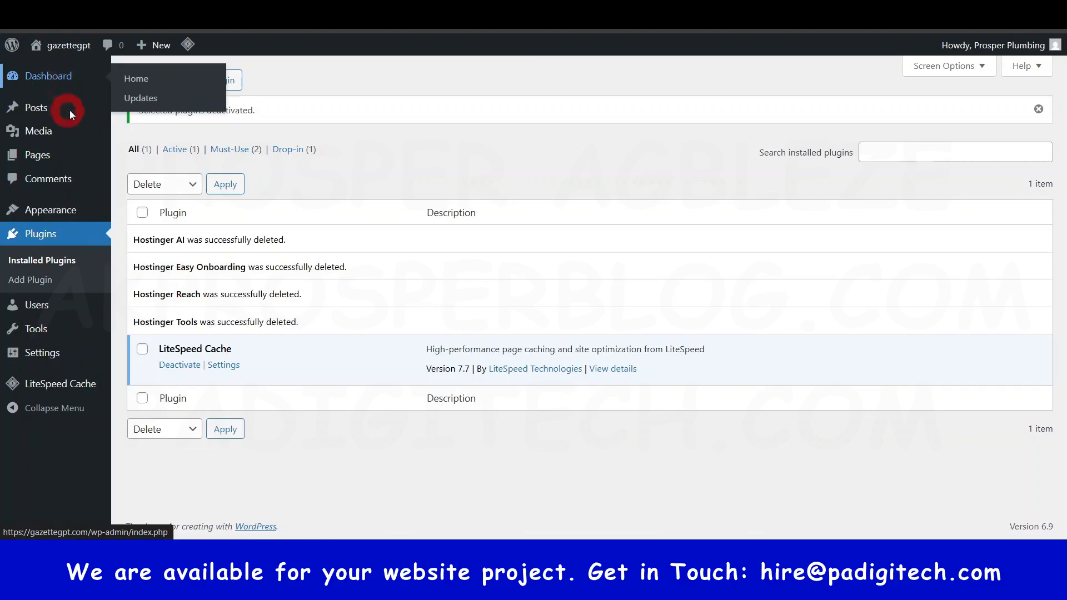
click(56, 76)
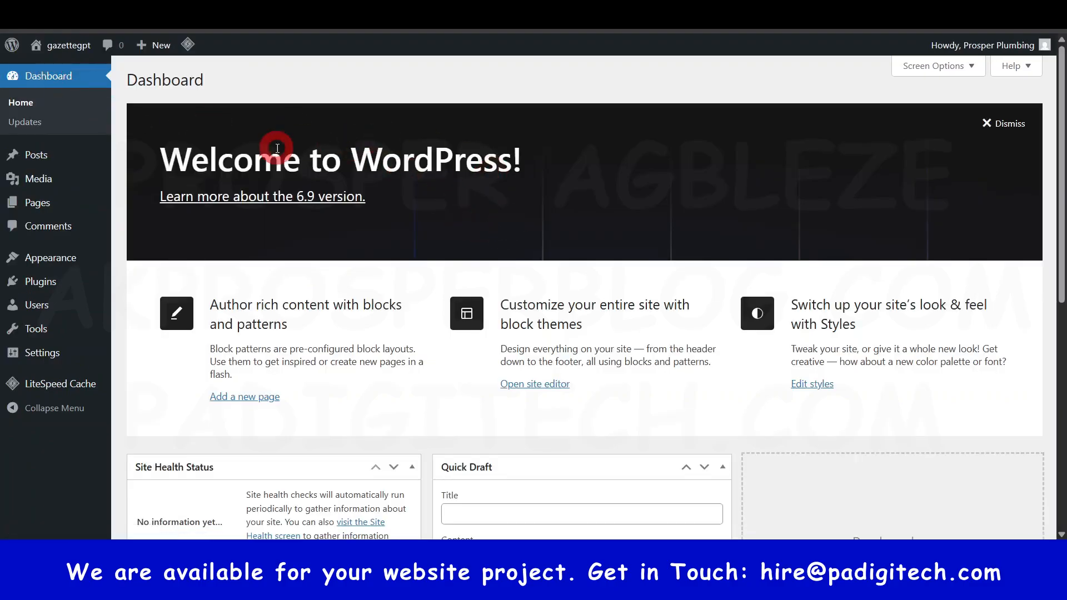
scroll(344, 262, down, 3)
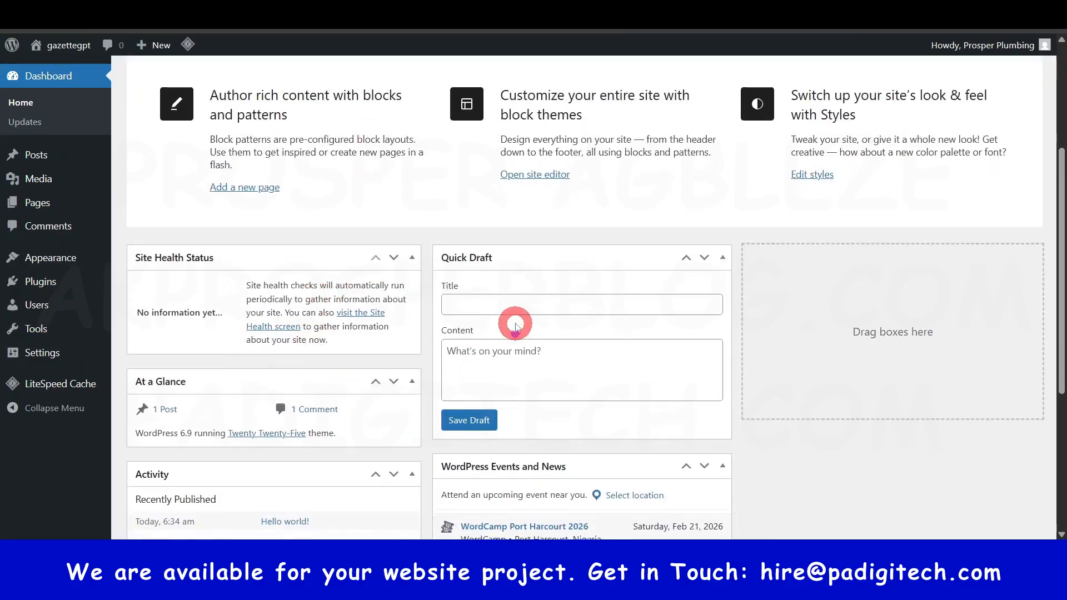
scroll(515, 324, down, 4)
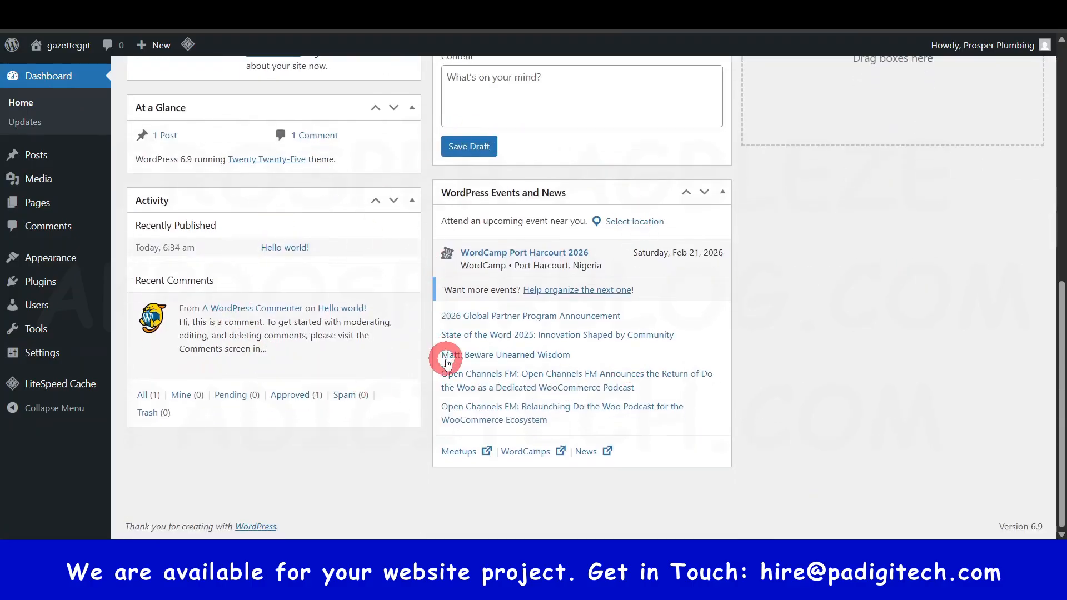
scroll(446, 360, up, 1)
scroll(639, 267, up, 4)
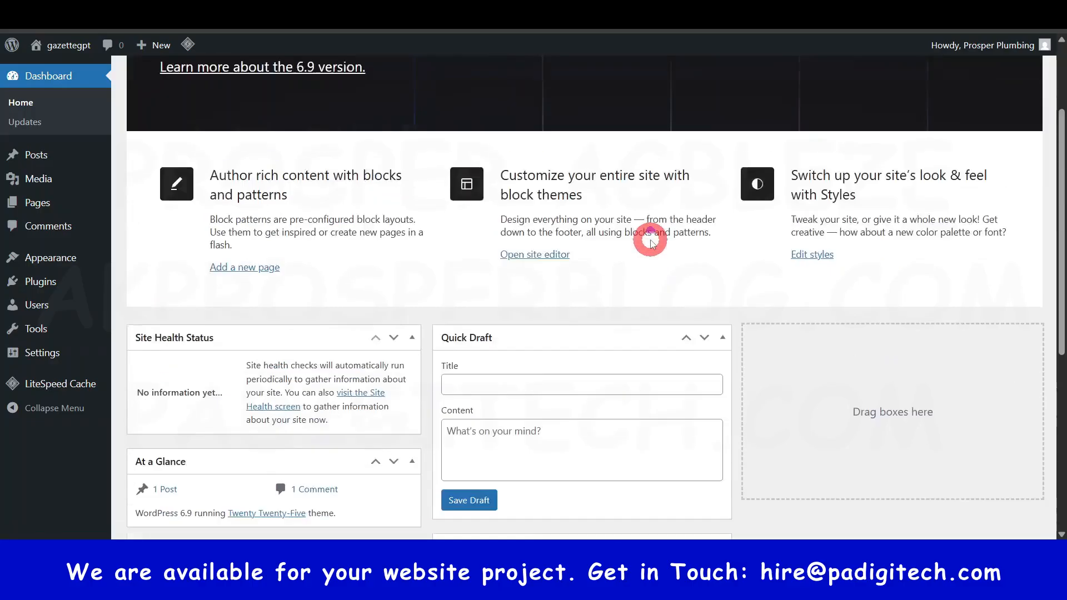
scroll(611, 278, up, 1)
scroll(890, 334, up, 1)
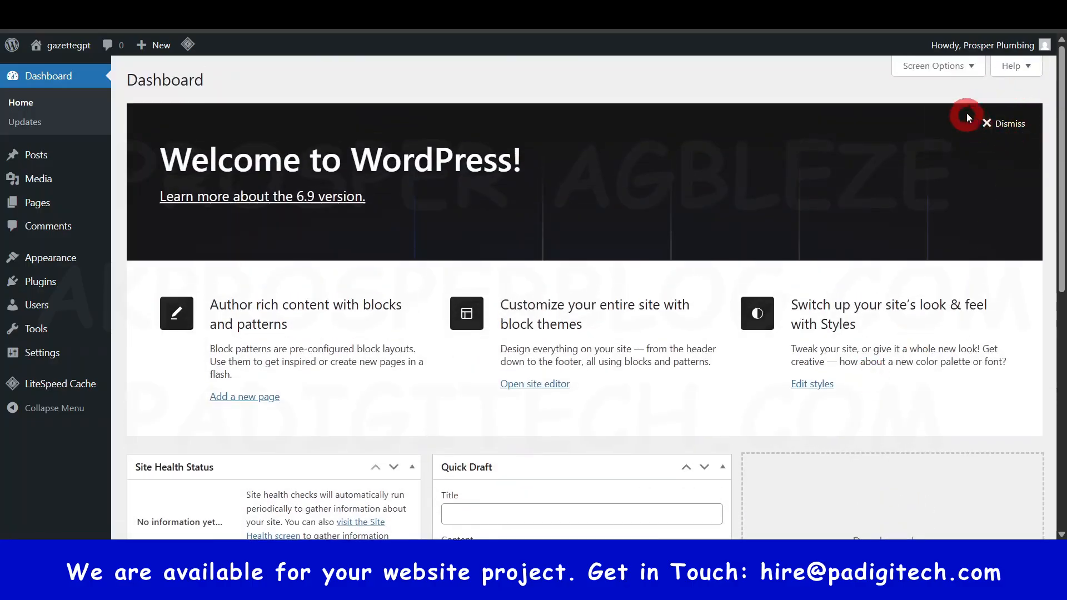
Step: Dismiss the welcome panel and collapse the Site Health Status, Quick Draft, WordPress Events and News, and At a Glance boxes
click(998, 120)
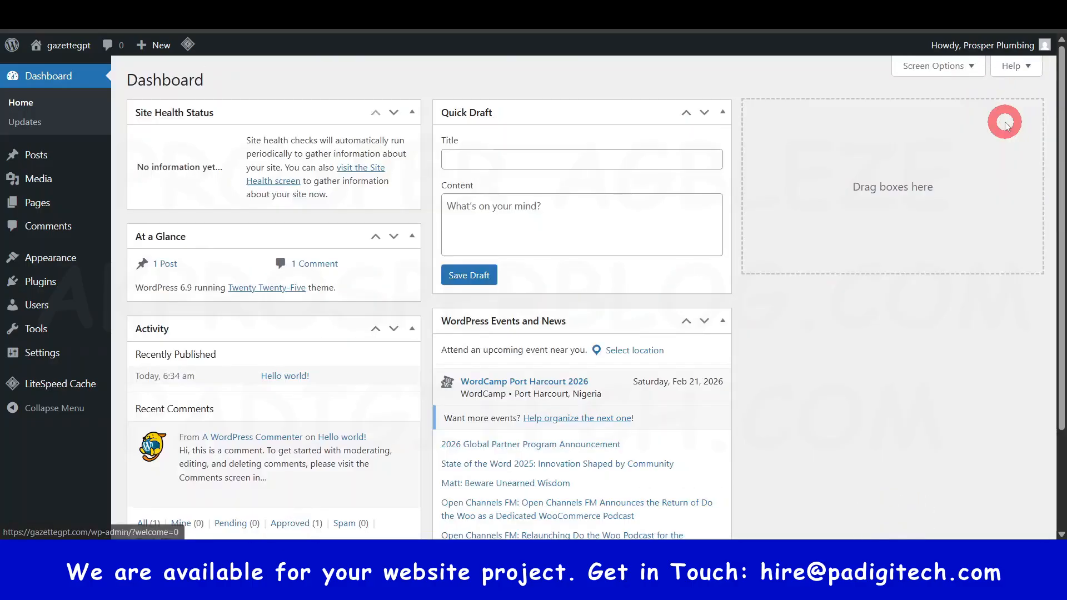
click(412, 113)
click(722, 112)
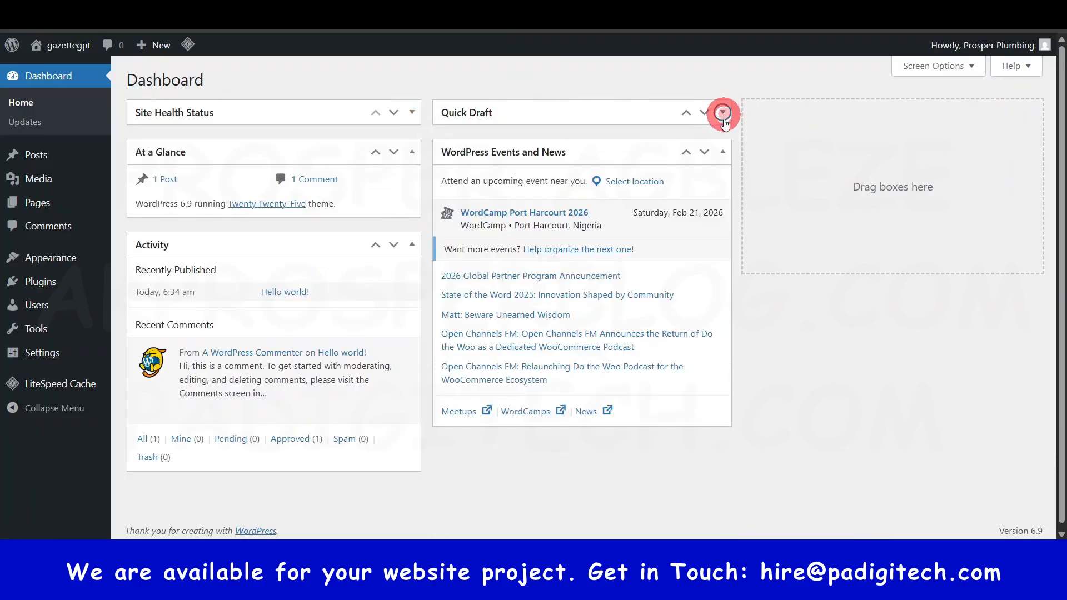
click(724, 155)
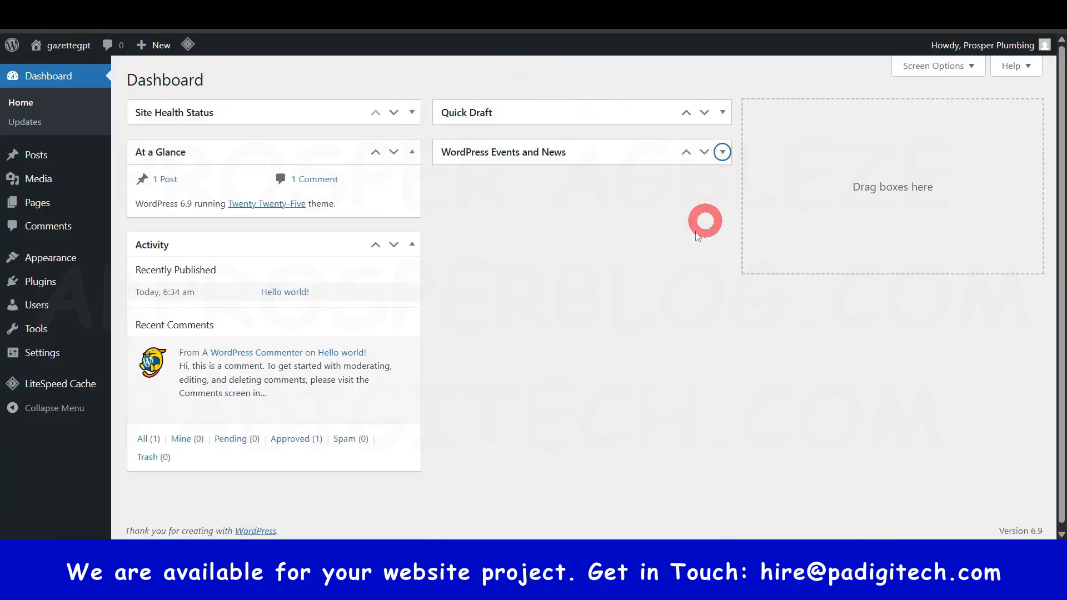
click(414, 152)
Step: Hide the Site Health Status, At a Glance, Activity, Quick Draft, and WordPress Events and News boxes from the dashboard
click(972, 65)
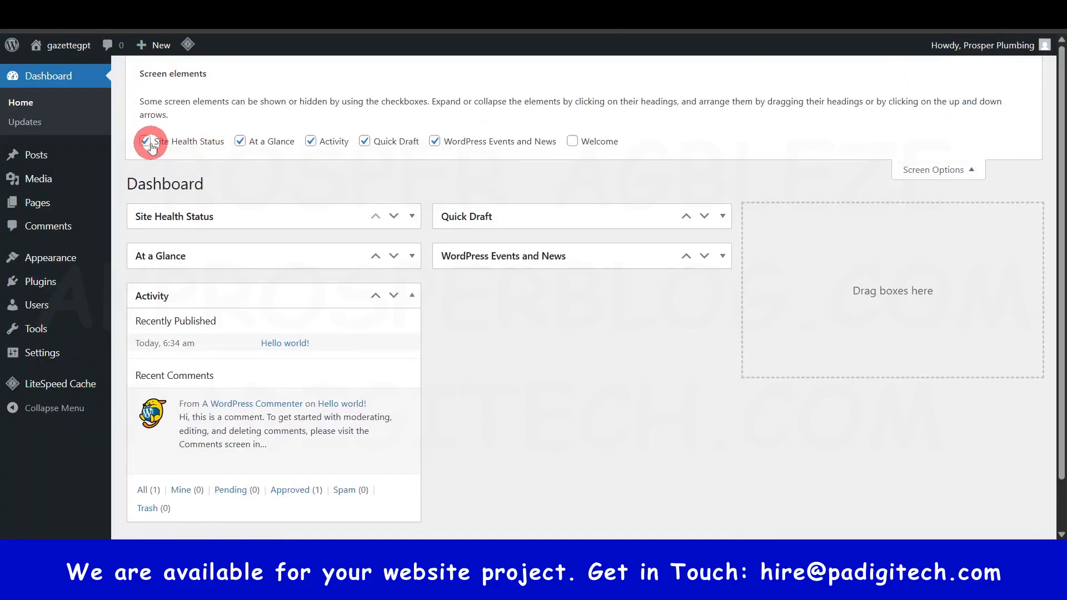
click(145, 141)
click(240, 141)
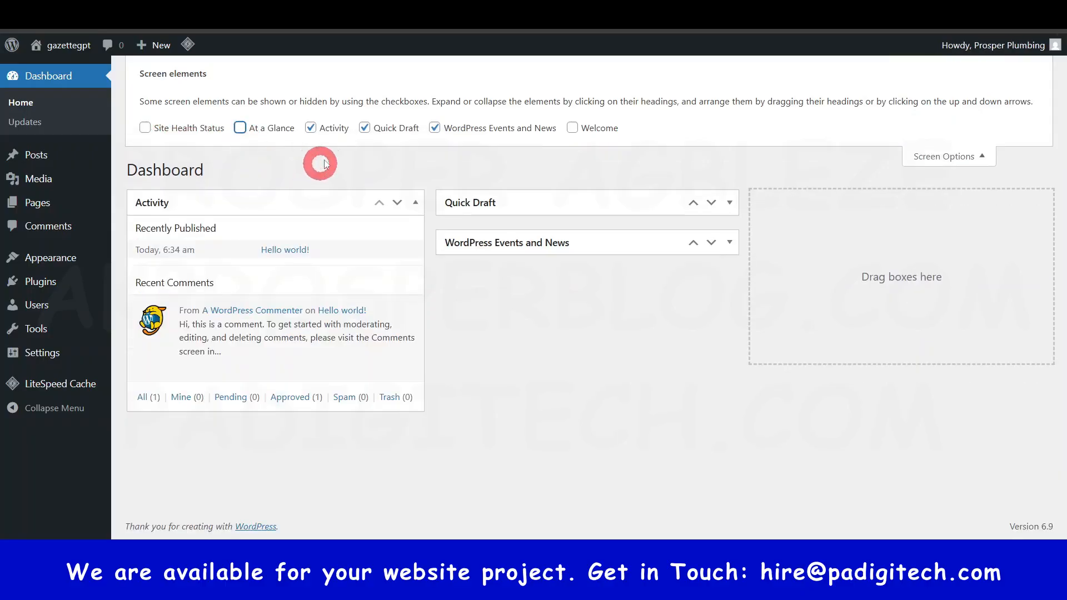
click(311, 128)
click(364, 128)
click(435, 128)
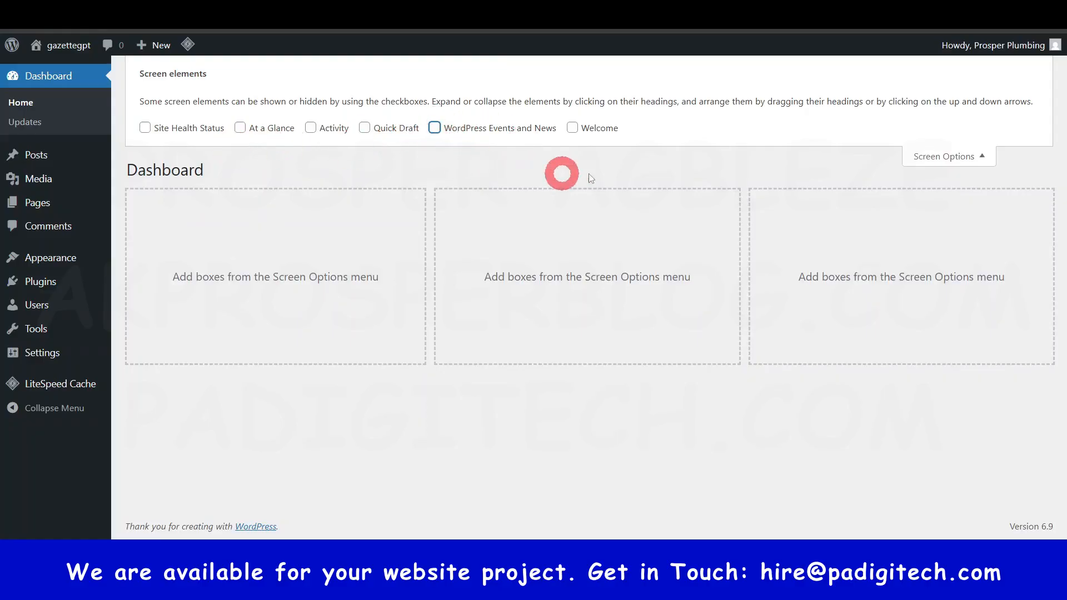
click(982, 157)
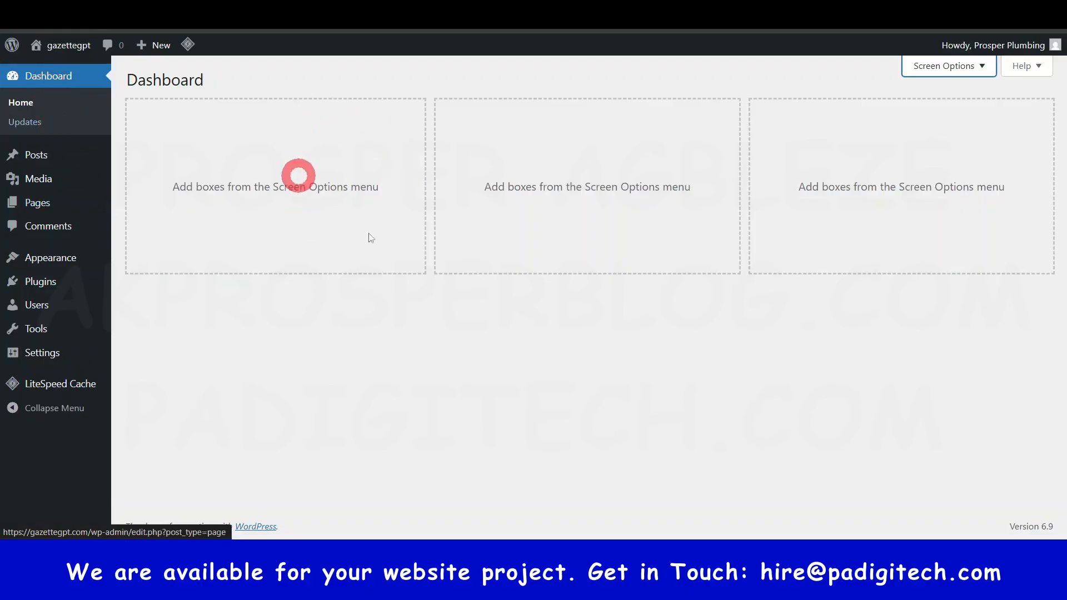
Step: Draft a new blog post titled "Best washing hand basin" with the paragraph text "hfh jufjhb fgtyfy8gy u"
click(34, 155)
click(12, 153)
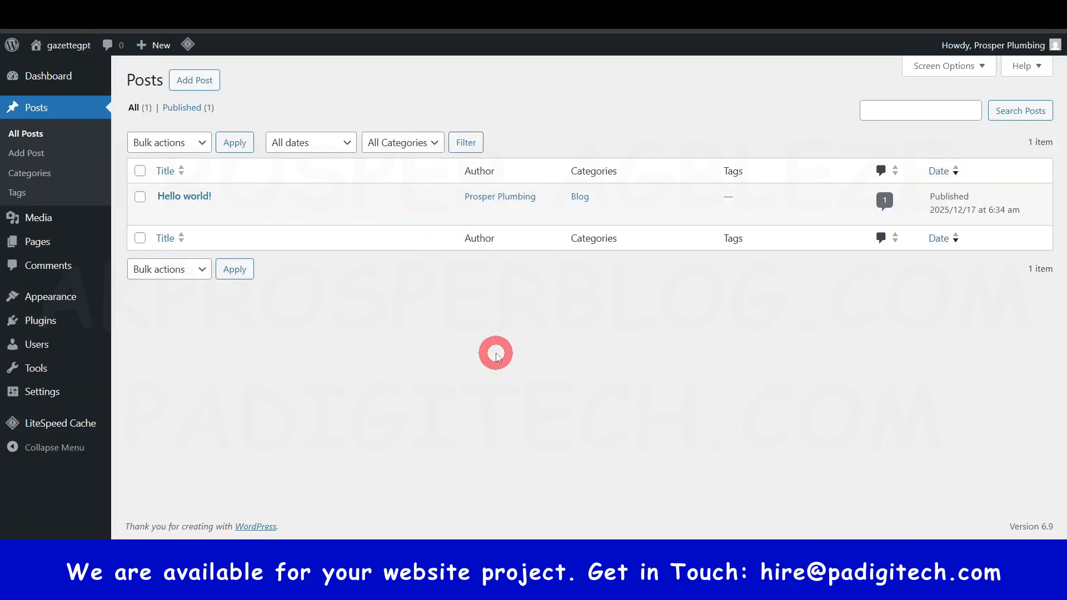
click(197, 82)
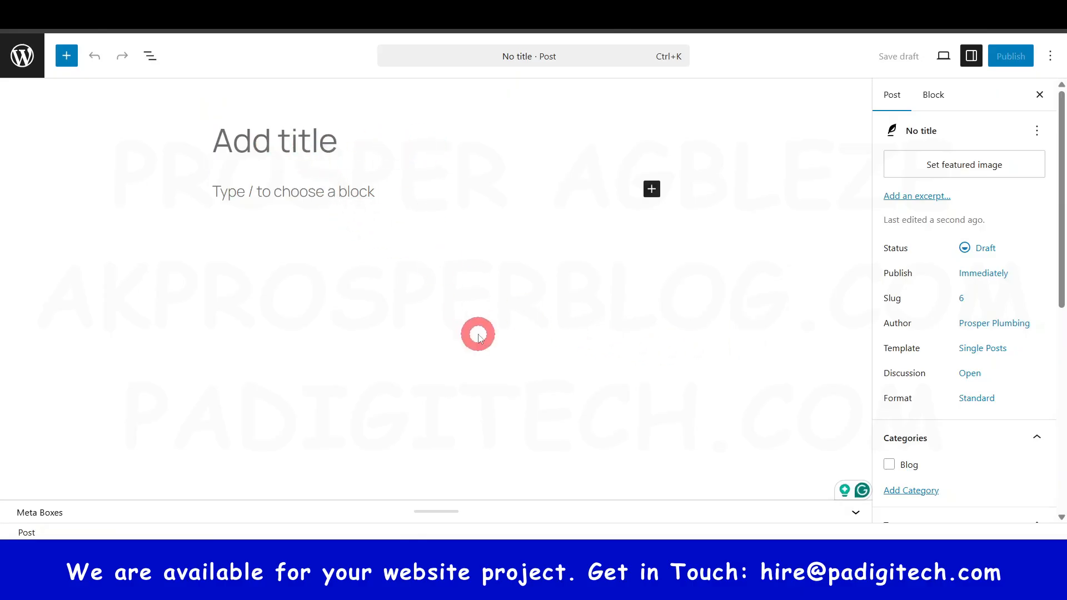
text(Best)
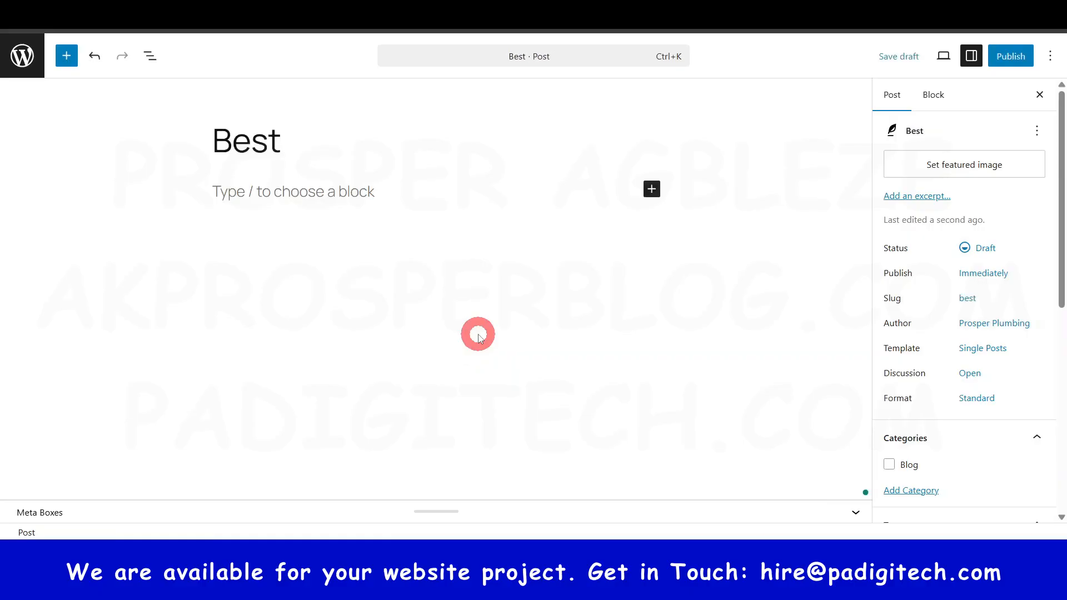
text( washing )
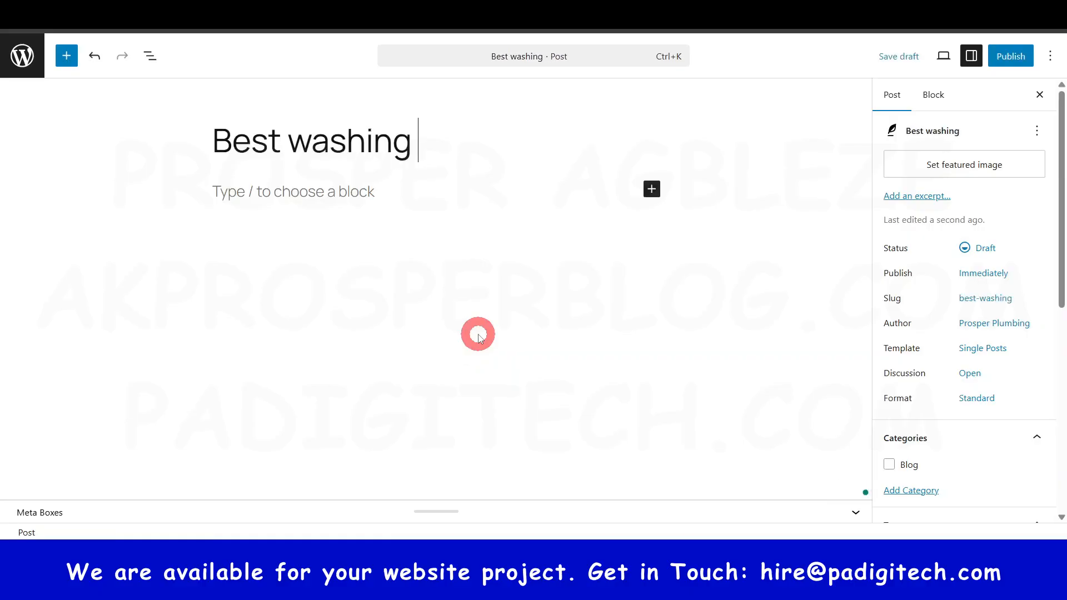
text(hand bas)
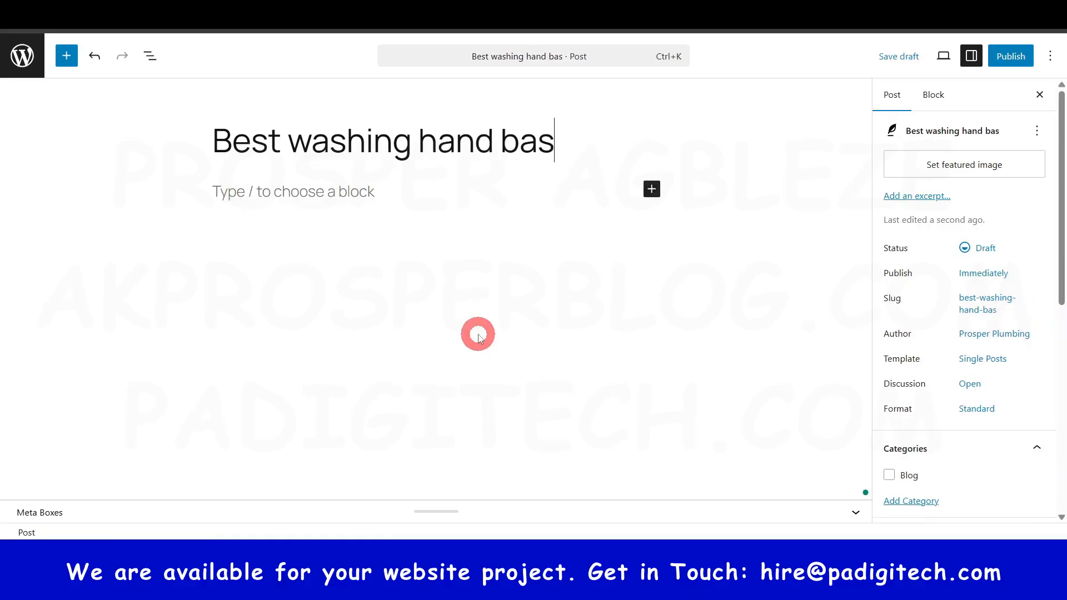
text(in)
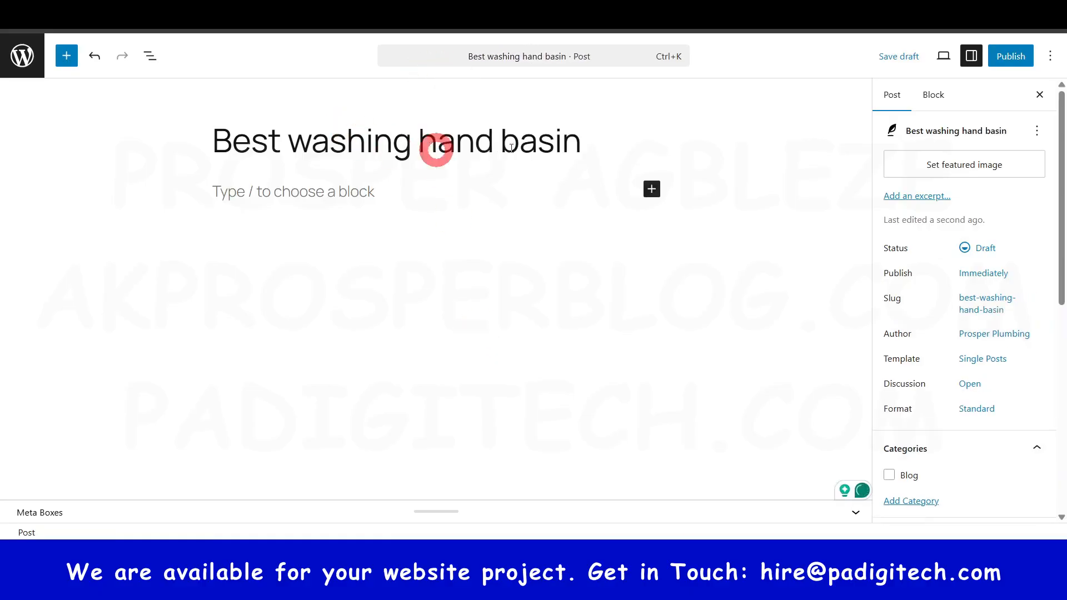
click(302, 192)
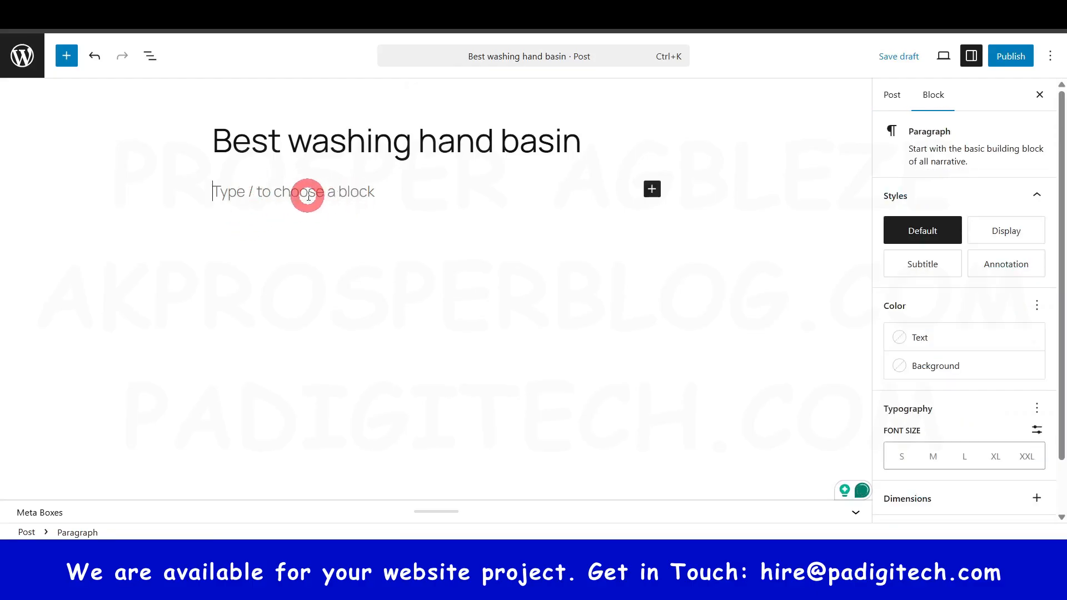
text(hfh jufjhb fgtyfy8gy u)
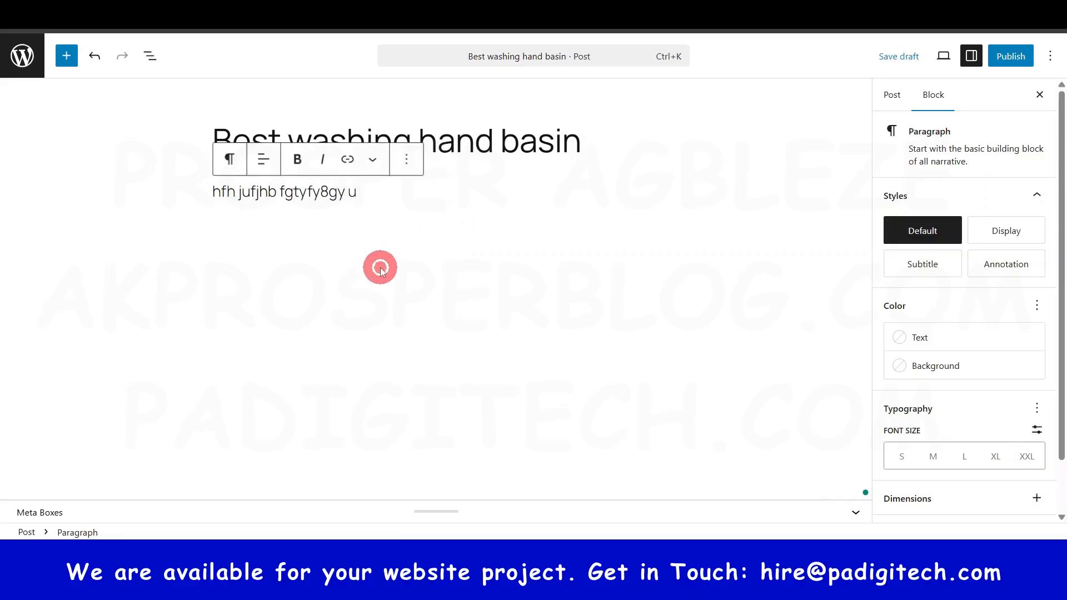
Step: Add an image block below the first paragraph and upload the background-removed photo of the woman into it
key(Return)
click(393, 199)
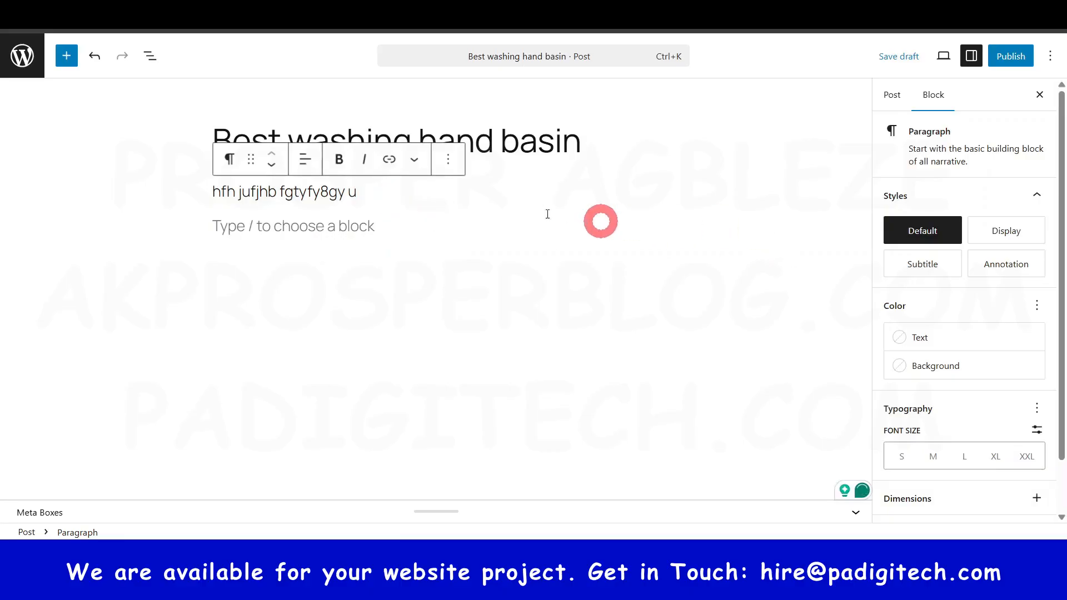
click(459, 207)
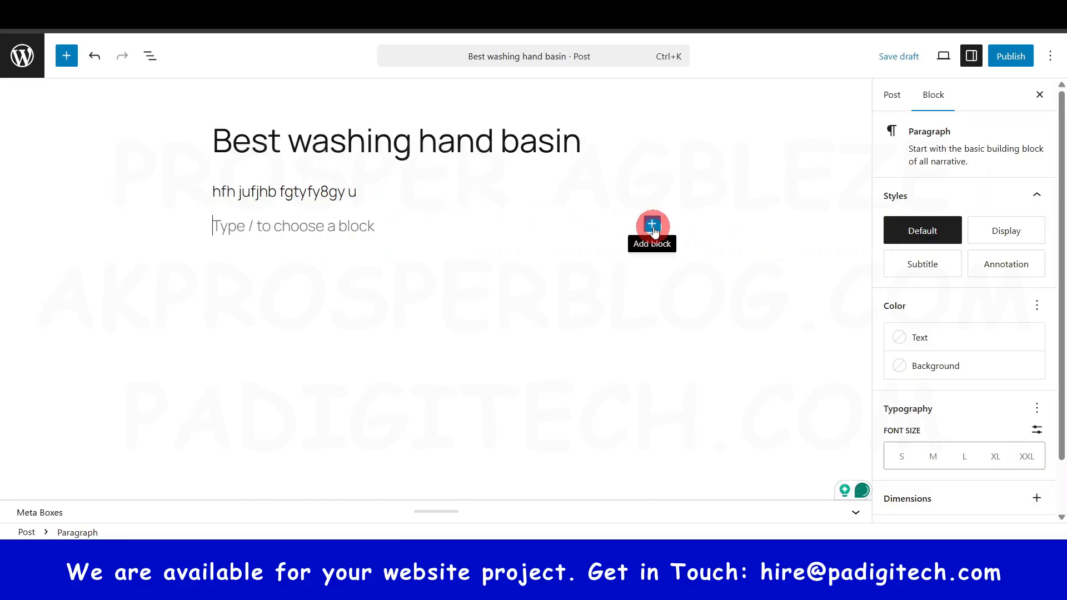
click(652, 228)
click(567, 406)
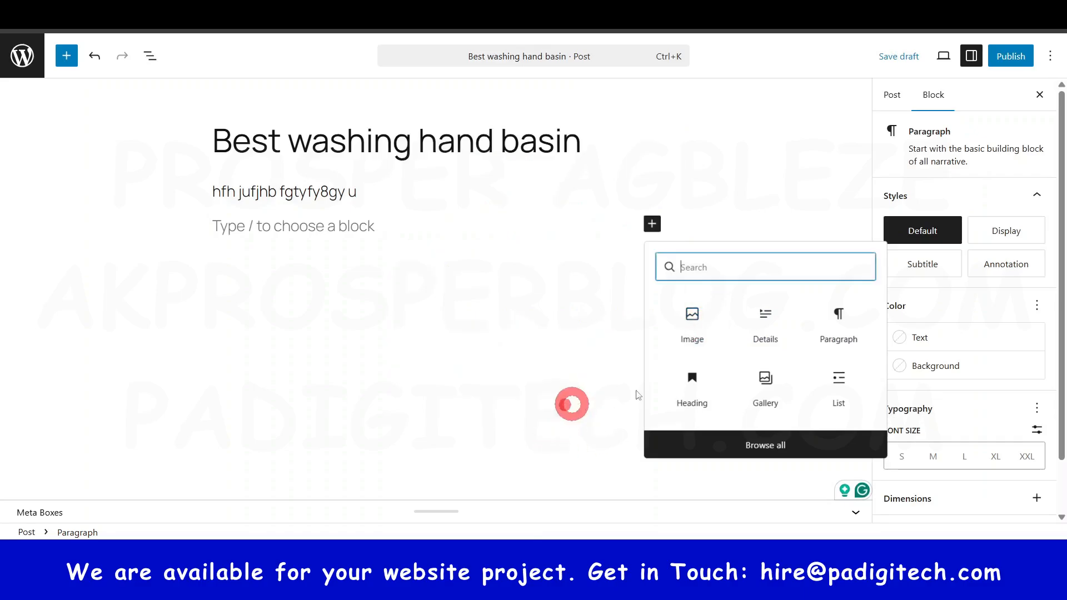
click(692, 319)
click(253, 306)
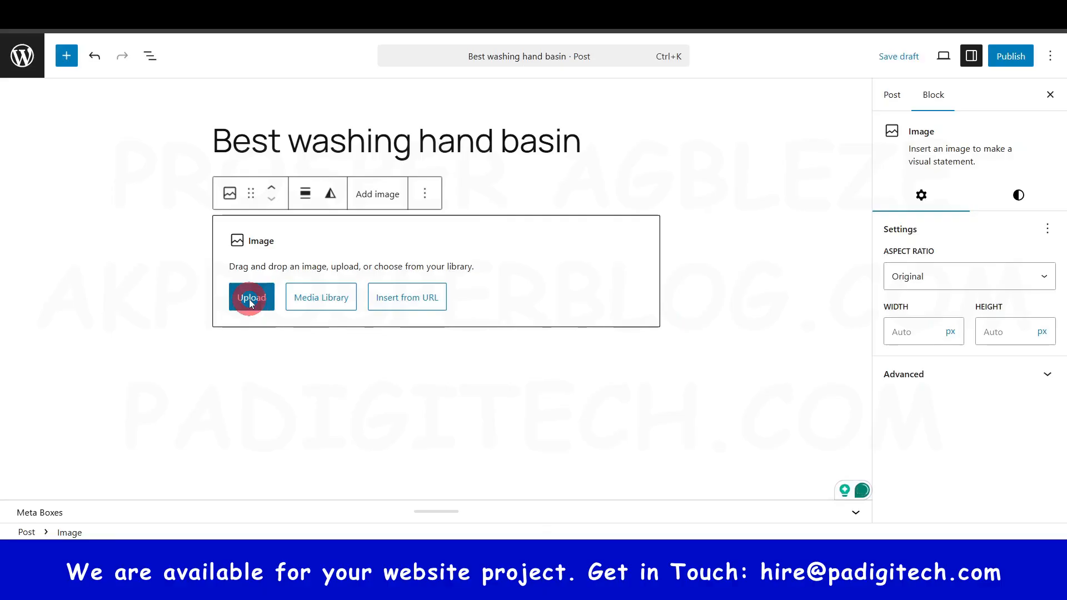
click(250, 299)
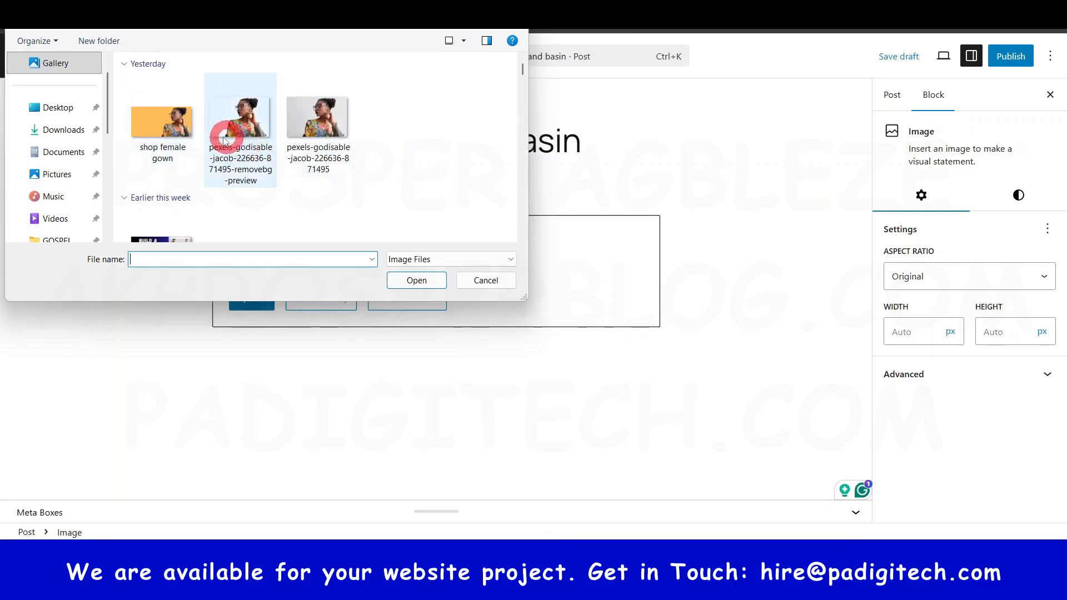
click(224, 140)
click(417, 280)
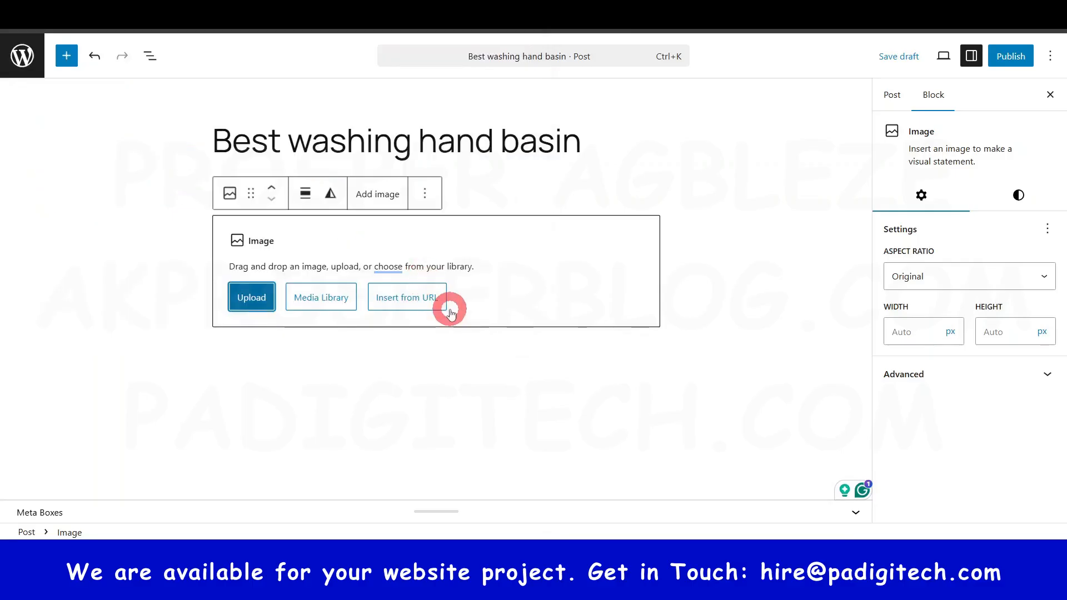
Step: Add a paragraph below the image with the text "jkgfuyutyuu"
scroll(474, 292, down, 2)
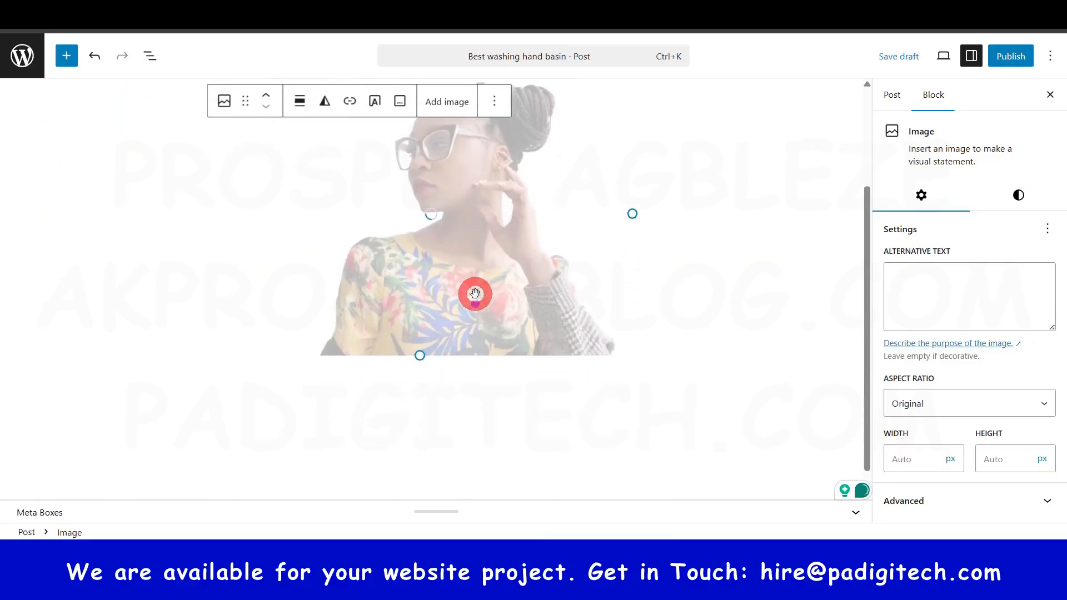
click(607, 360)
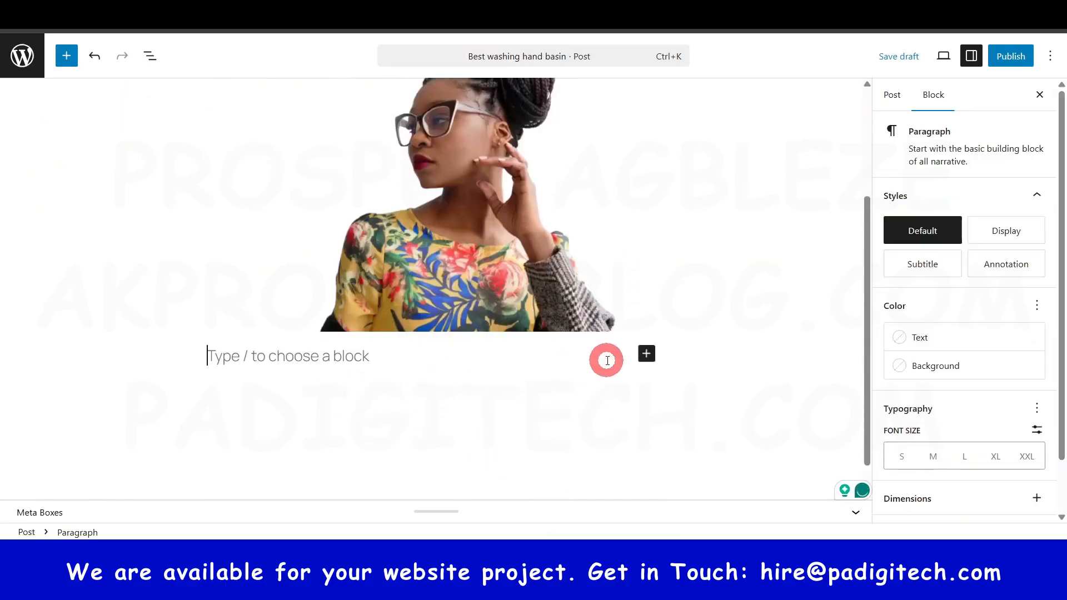
text(jkgf)
scroll(428, 394, down, 1)
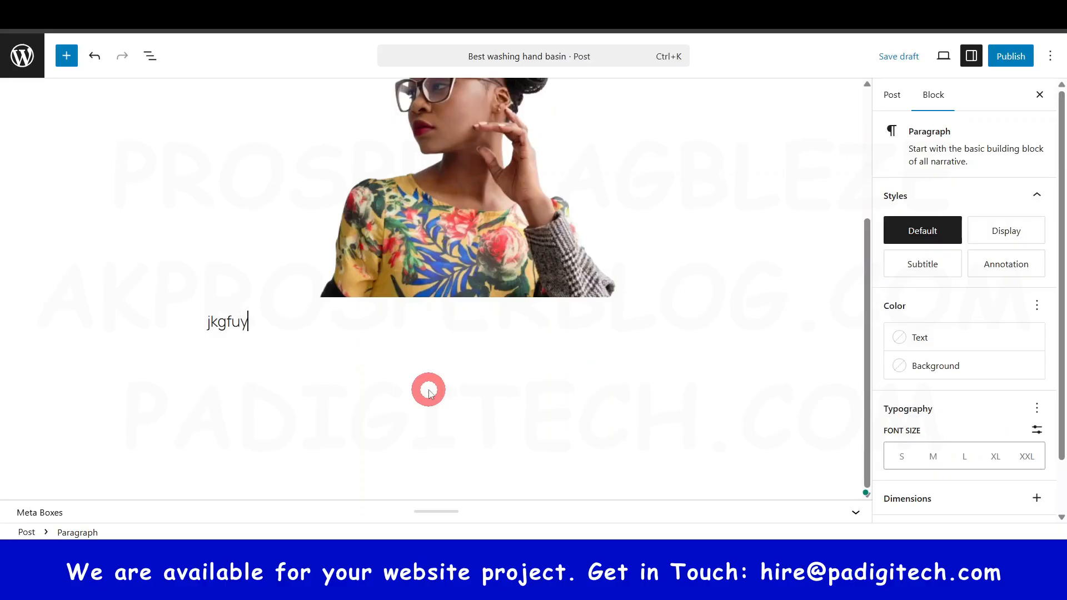
Step: Set the alignment of the image block to Align left
click(461, 223)
scroll(740, 245, up, 1)
scroll(740, 244, up, 3)
scroll(569, 341, down, 2)
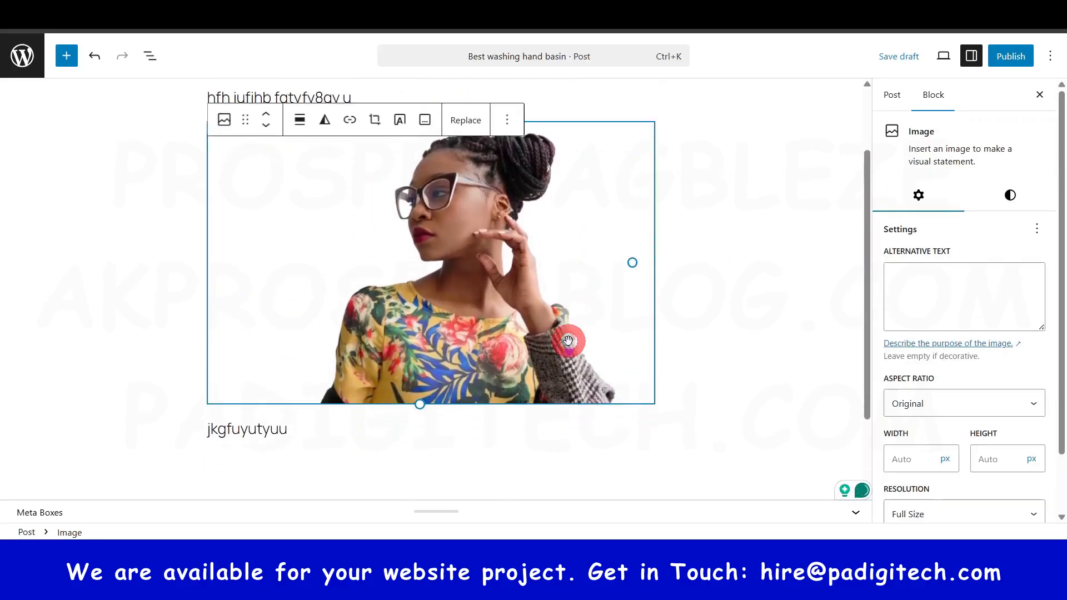
scroll(395, 241, up, 4)
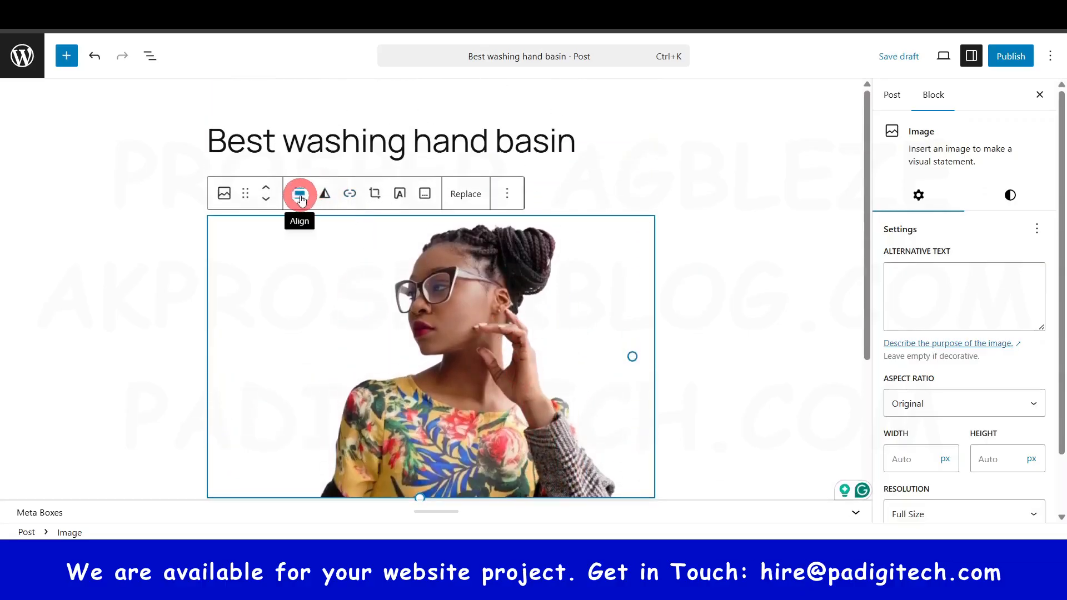
click(301, 199)
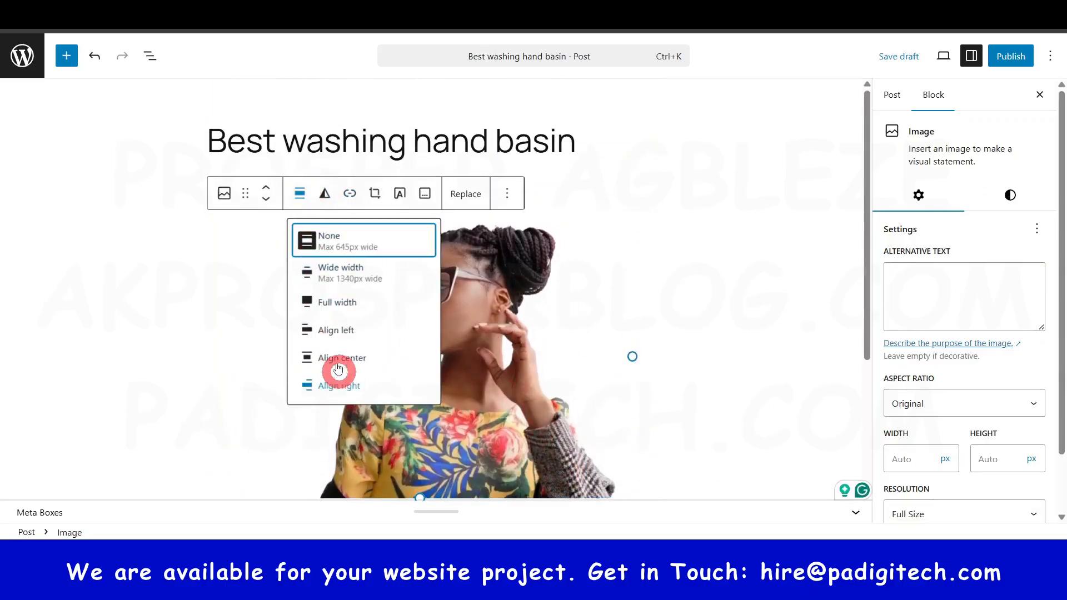
click(335, 330)
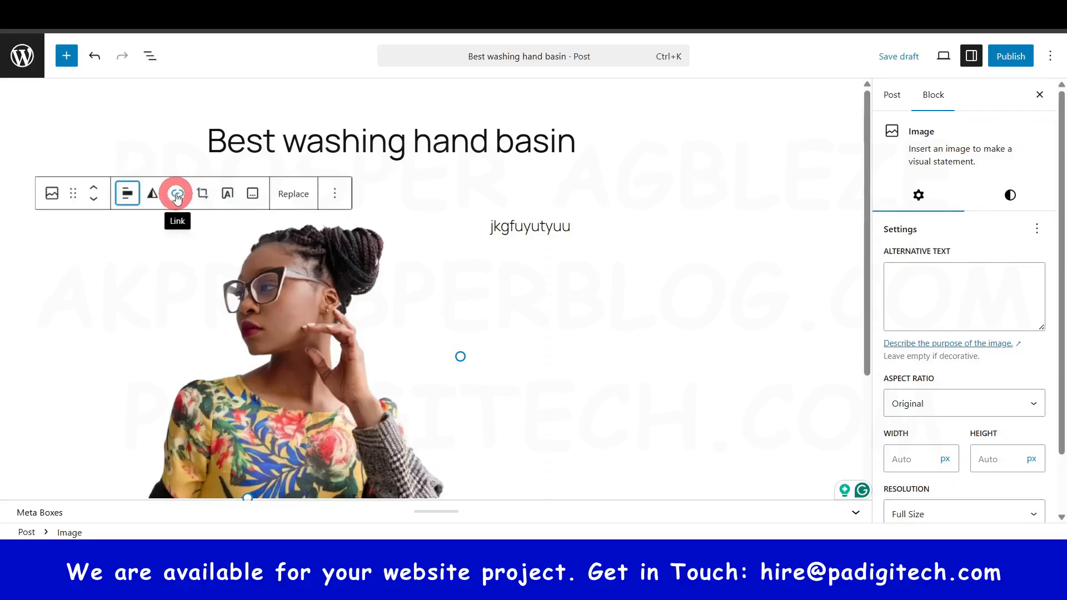
click(287, 379)
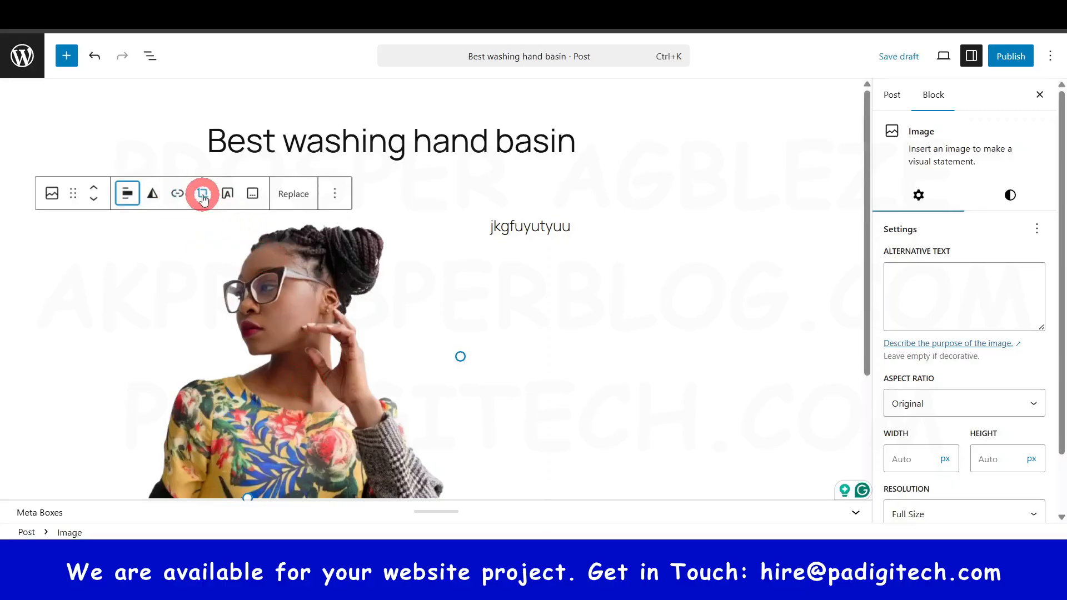
click(360, 314)
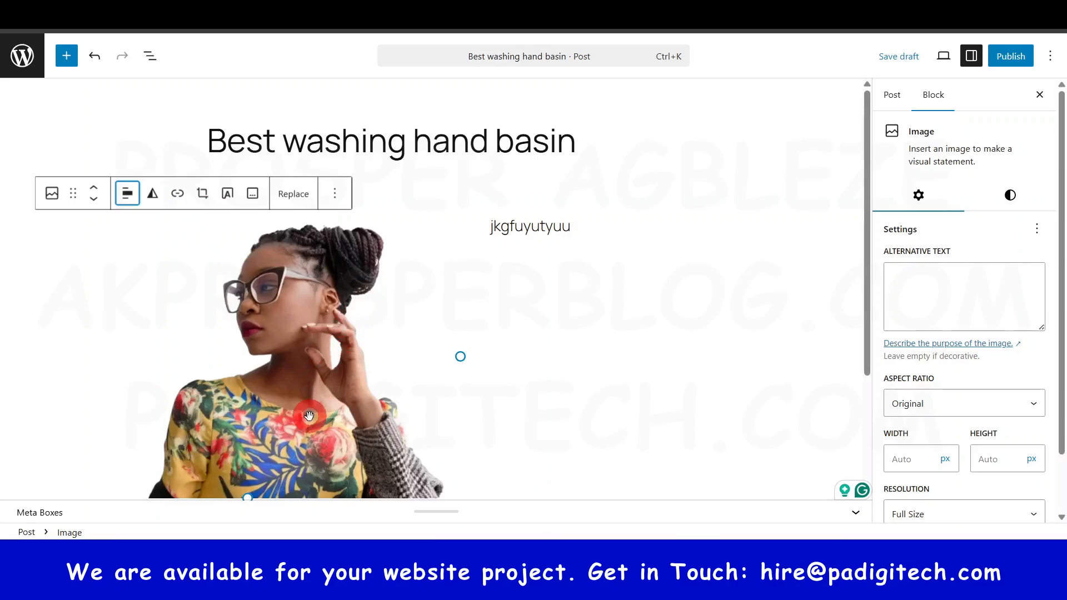
Step: Shrink the left-aligned image proportionally to a little under two thirds of its size
click(684, 355)
scroll(685, 355, down, 1)
click(284, 254)
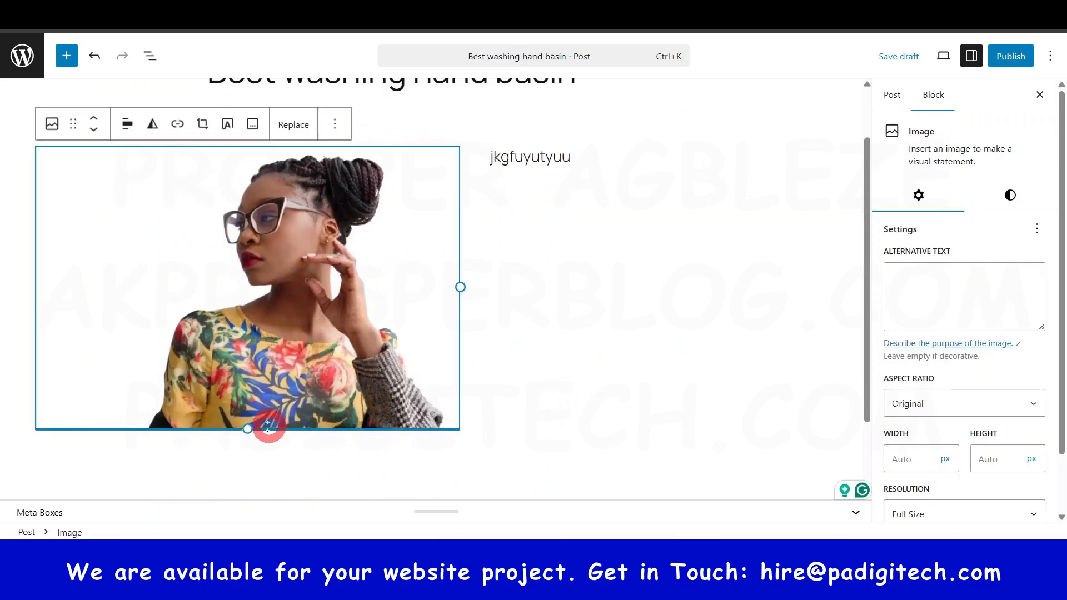
drag(258, 428, 242, 324)
Step: Start an empty paragraph block beneath the "jkgfuyutyuu" text, beside the image
click(354, 246)
click(429, 396)
click(485, 350)
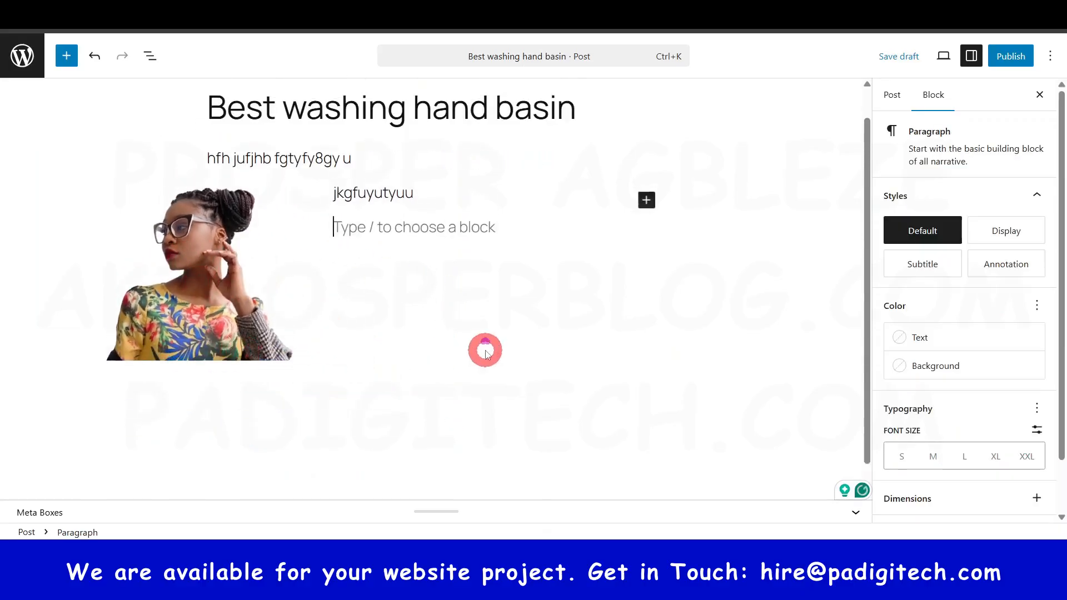
click(498, 260)
scroll(556, 270, down, 1)
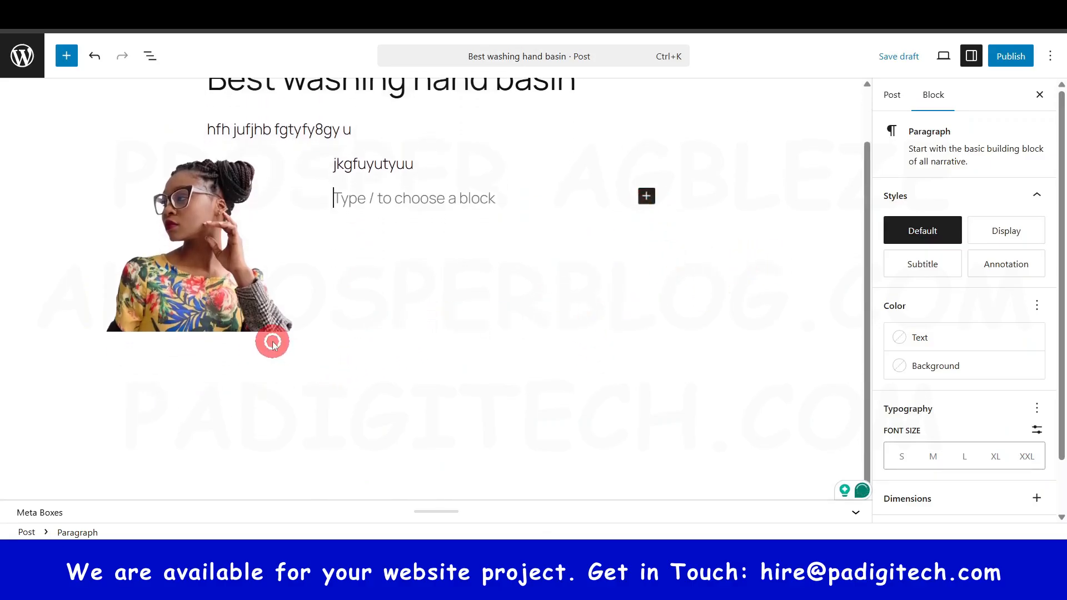
click(379, 315)
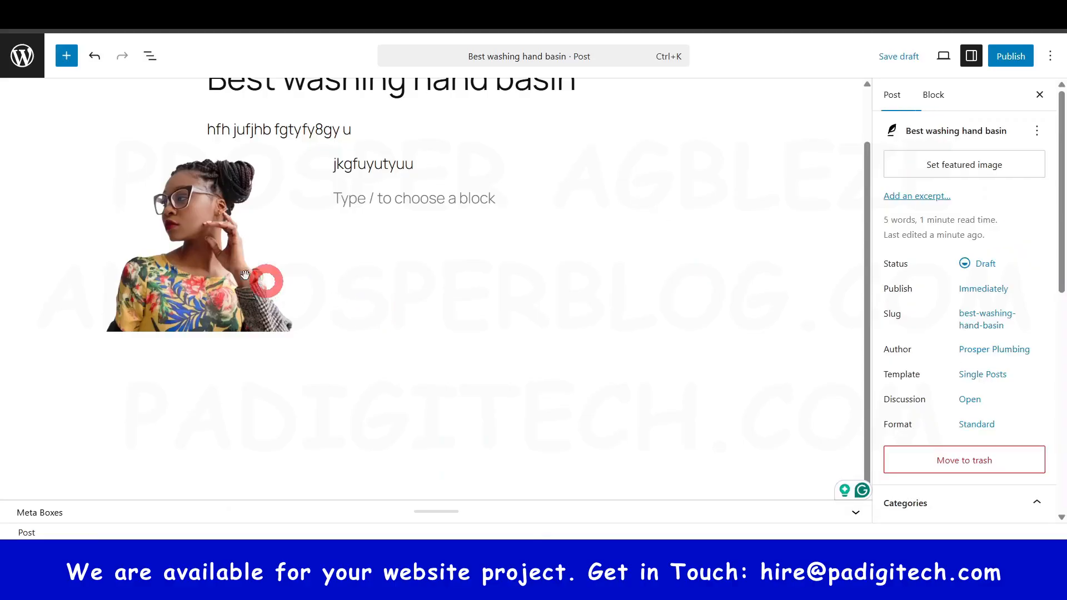
click(352, 243)
click(469, 202)
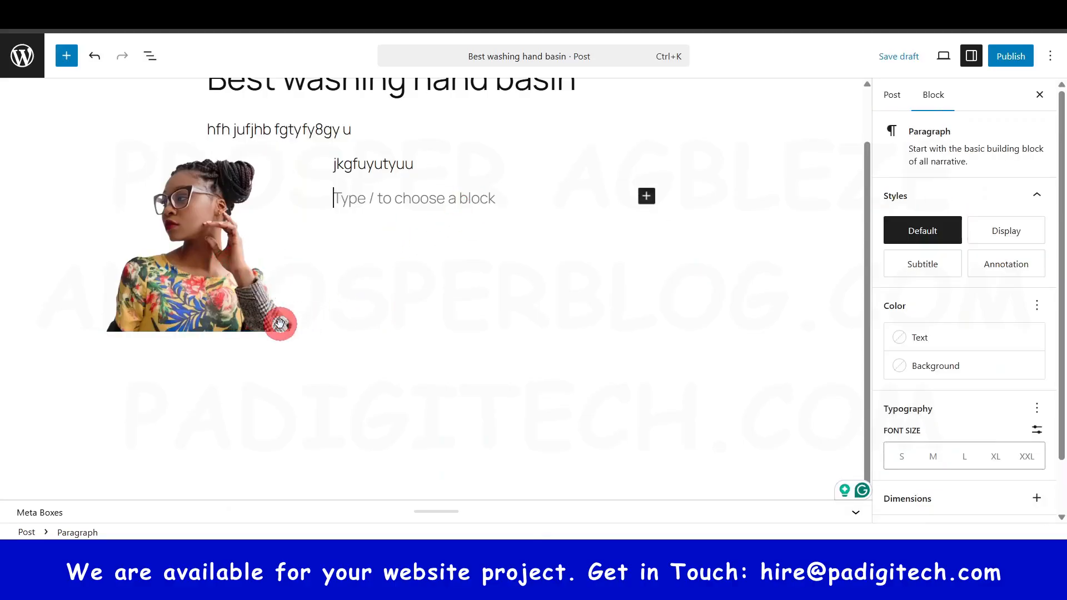
Step: Browse the full block library through the text, media, design and widget blocks, and close it
click(651, 196)
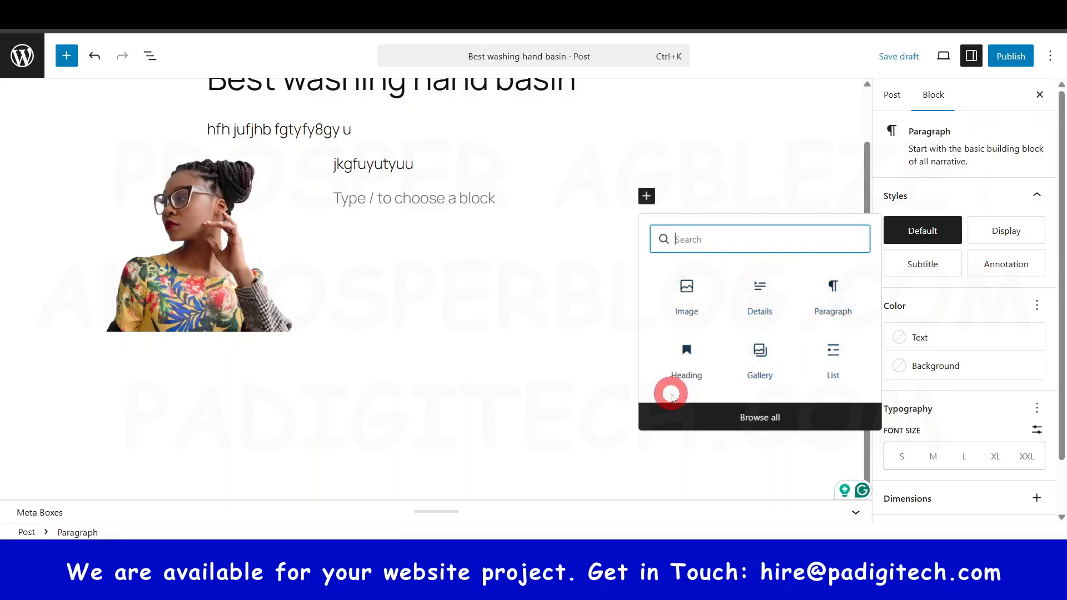
click(765, 424)
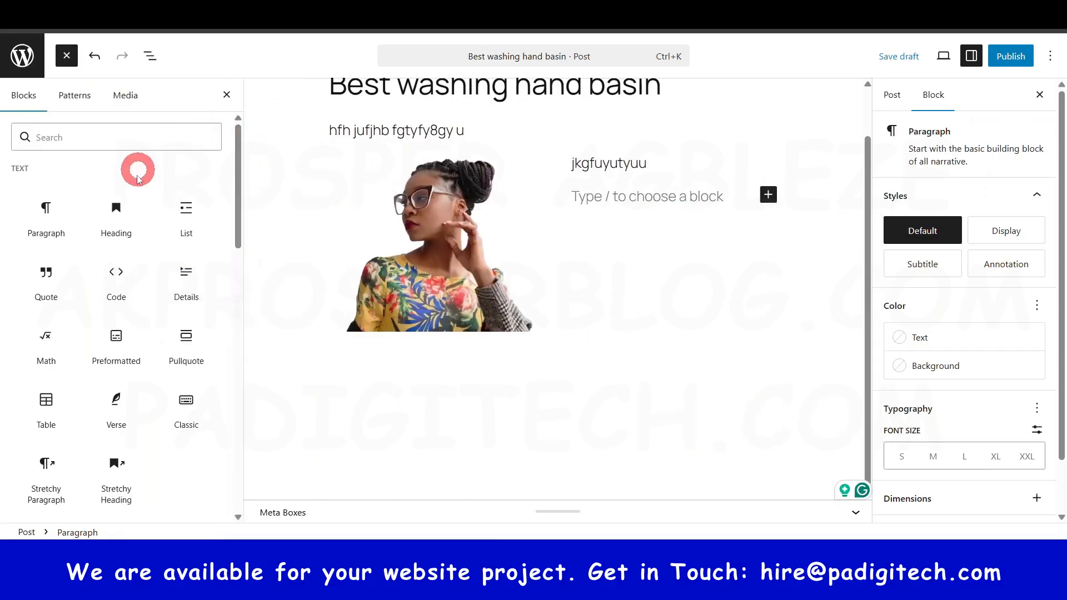
scroll(139, 250, down, 6)
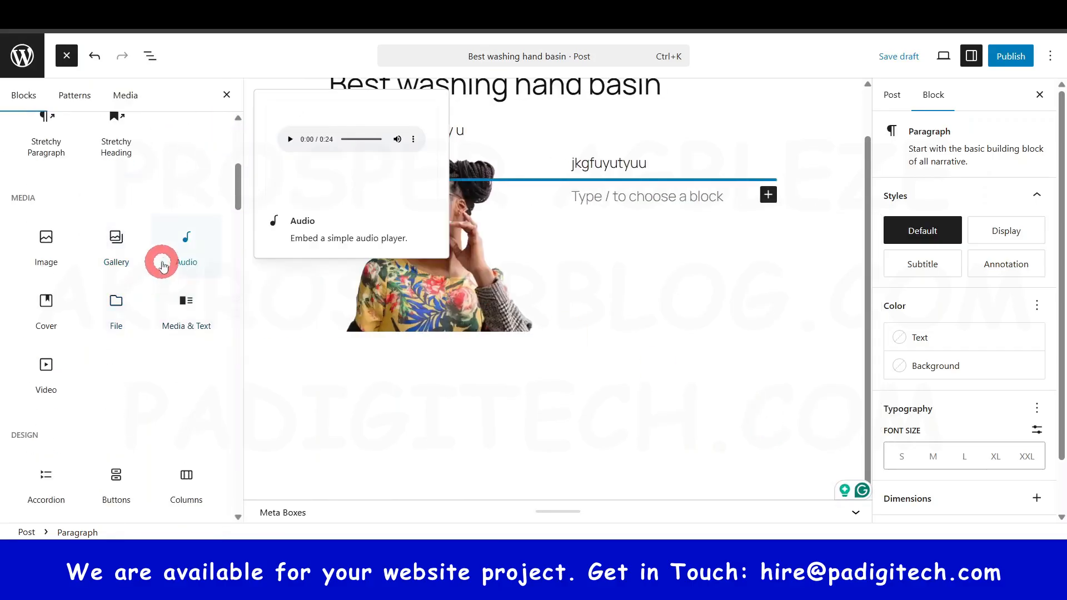
scroll(162, 266, down, 5)
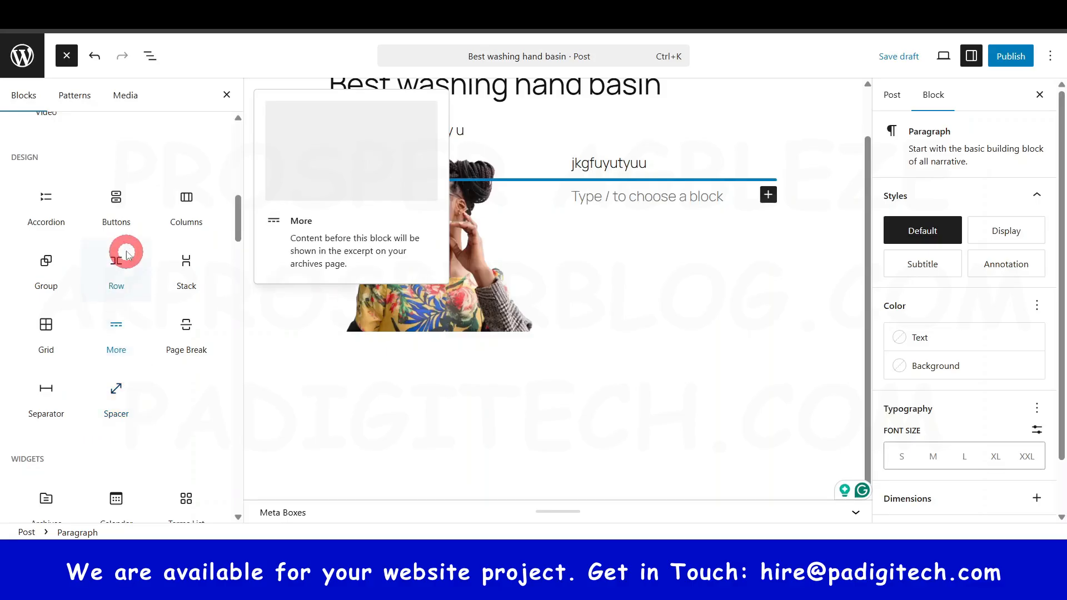
scroll(157, 351, down, 5)
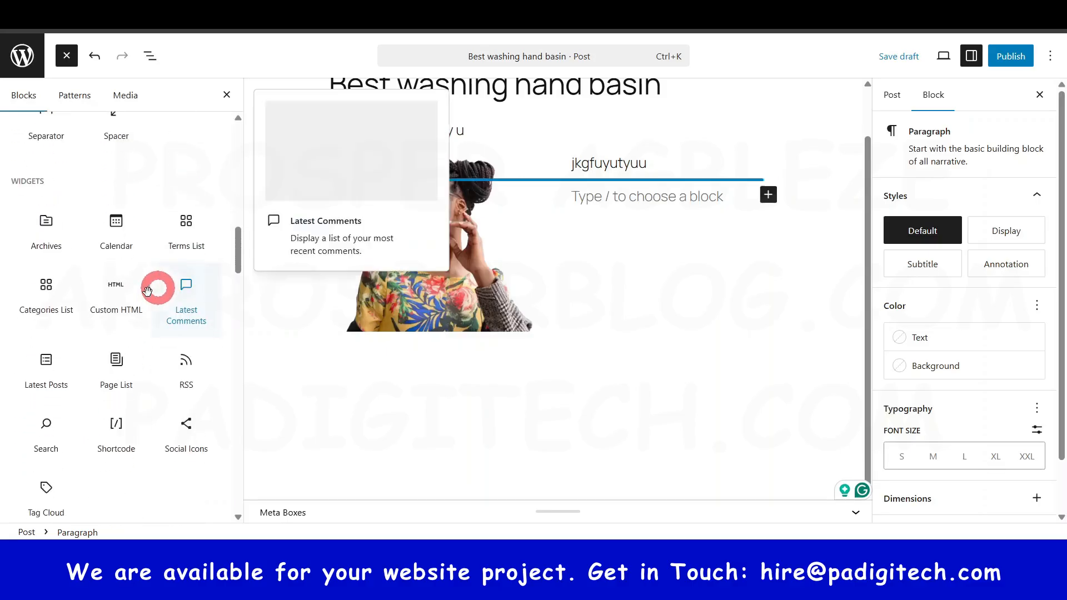
click(227, 95)
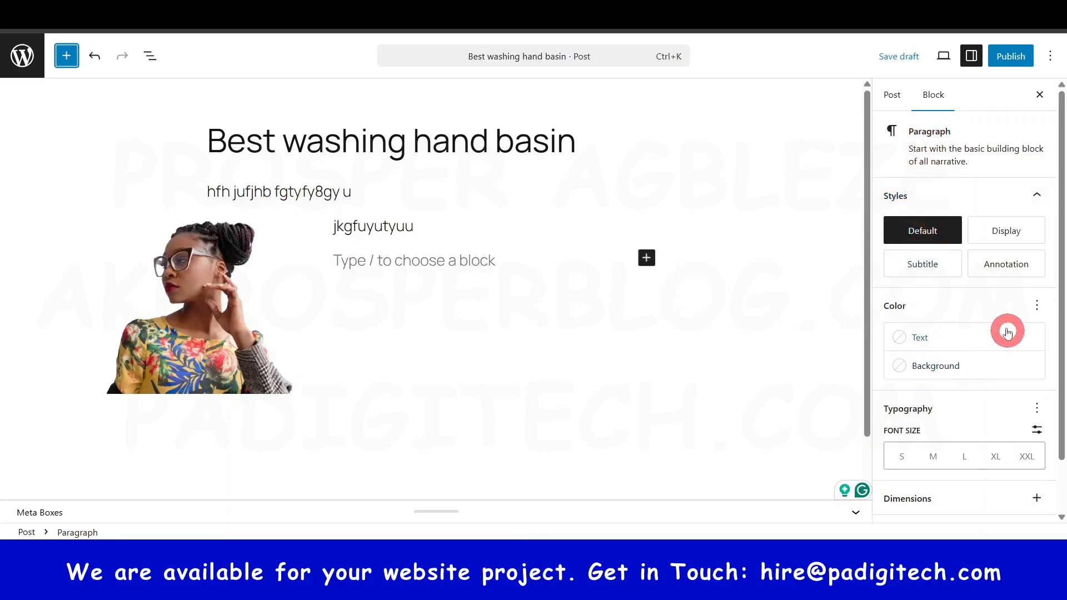
Step: Look through the empty paragraph's block settings and switch to the settings of the post
scroll(972, 309, down, 2)
scroll(945, 233, up, 2)
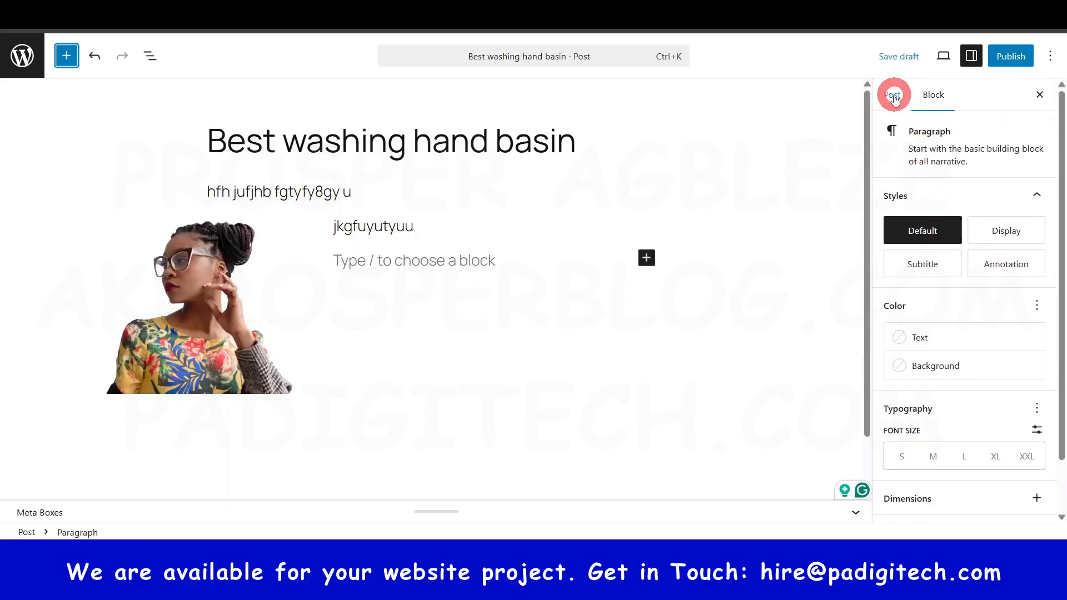
click(892, 95)
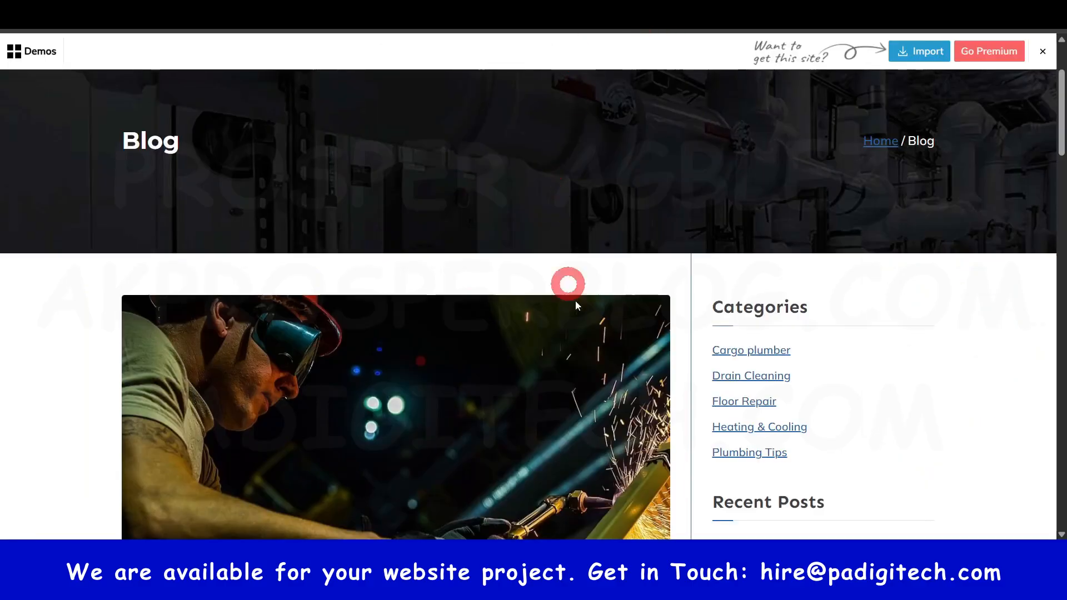
Step: Switch to the plumbing demo site and examine the featured images and post details on its Blog page
scroll(567, 281, down, 3)
scroll(412, 228, down, 3)
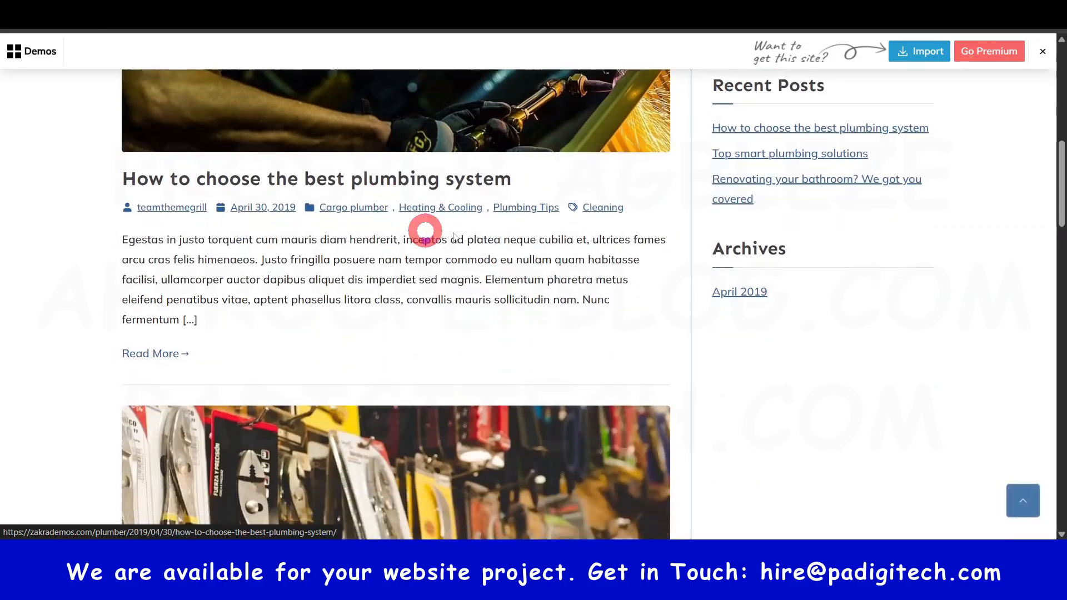
scroll(403, 299, down, 4)
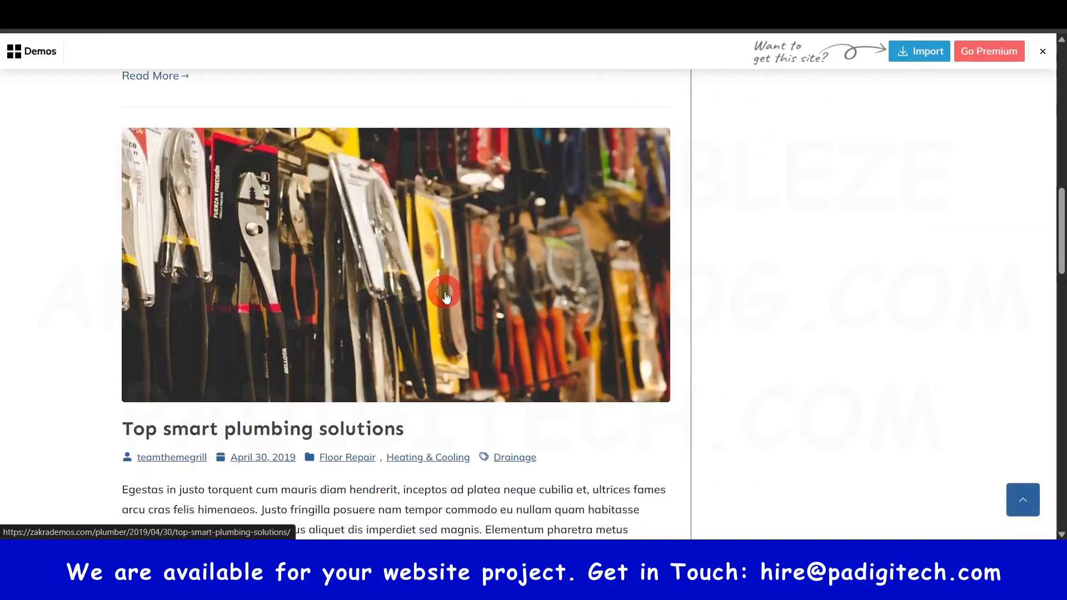
scroll(433, 289, down, 5)
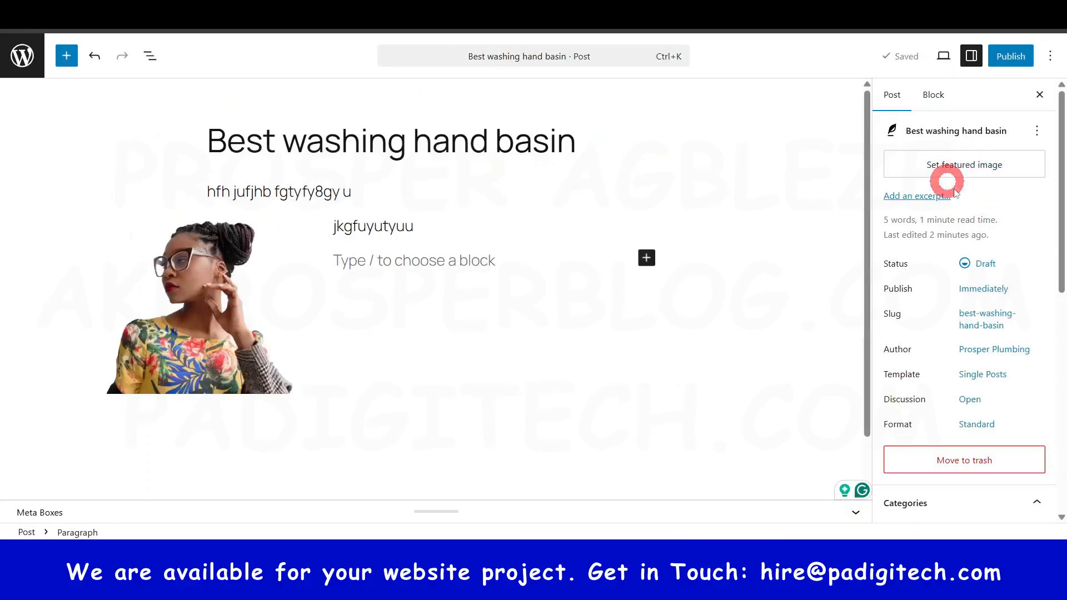
Step: Return to the post editor, check the upload and media library options for the featured image, and close without choosing one
click(951, 166)
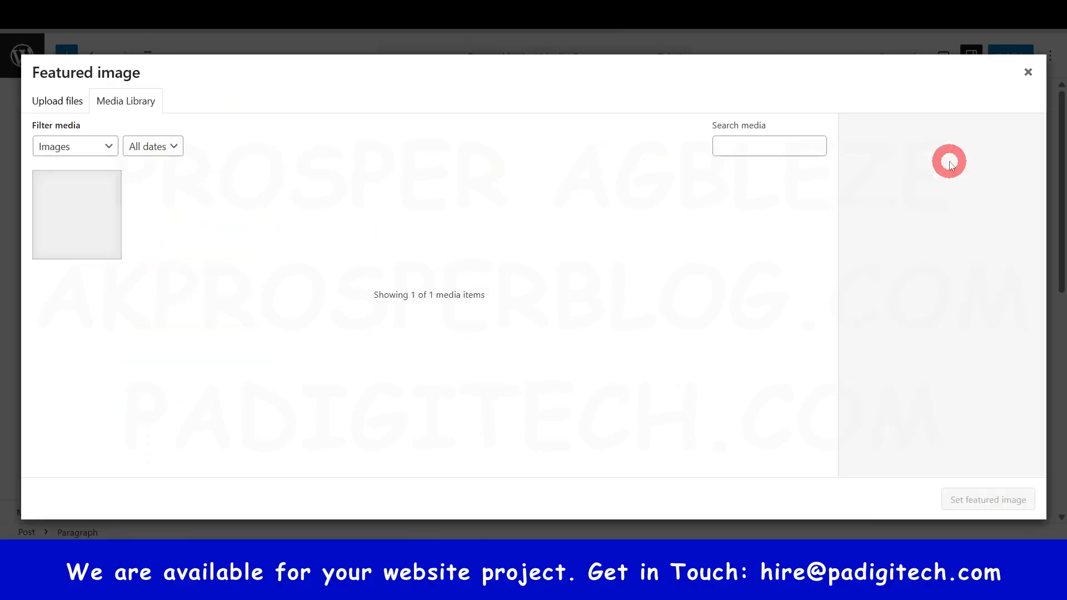
click(62, 102)
click(127, 102)
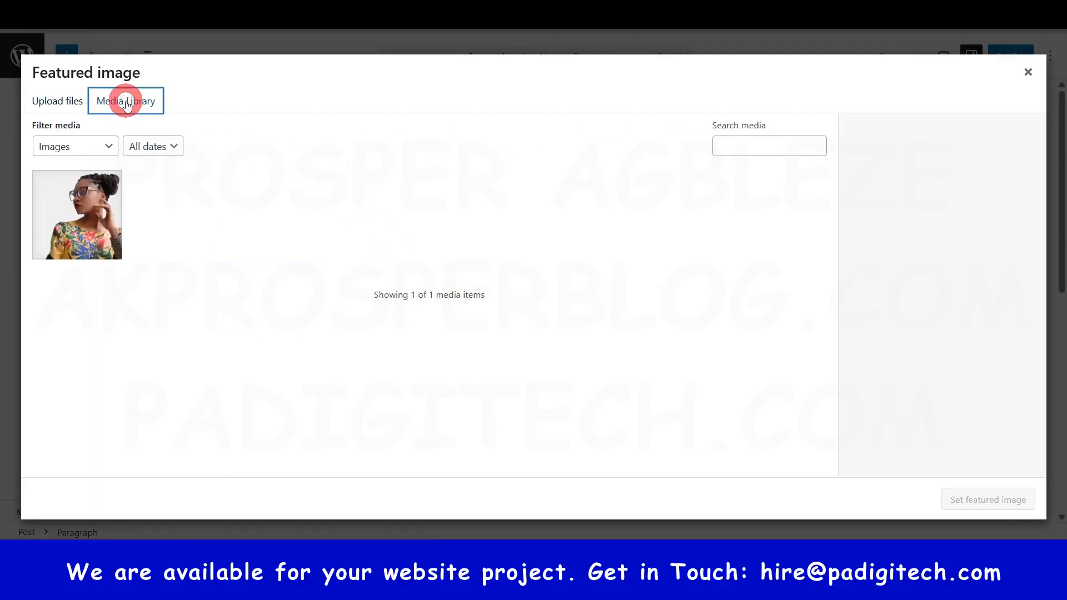
click(1027, 72)
Step: Check the publish date and time options of the post and close them without scheduling a date
scroll(953, 279, down, 2)
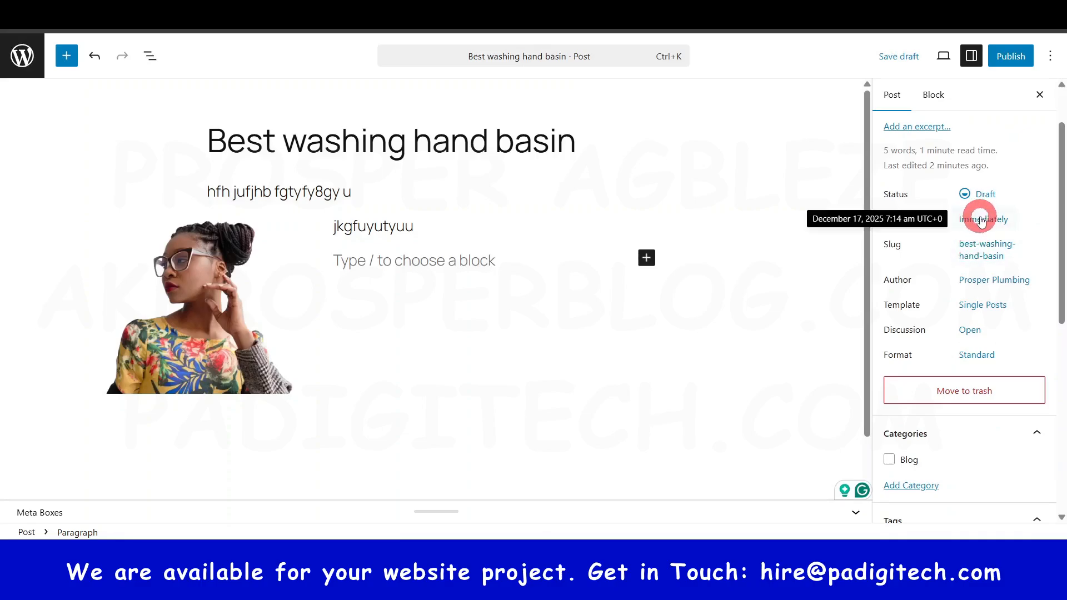
click(980, 221)
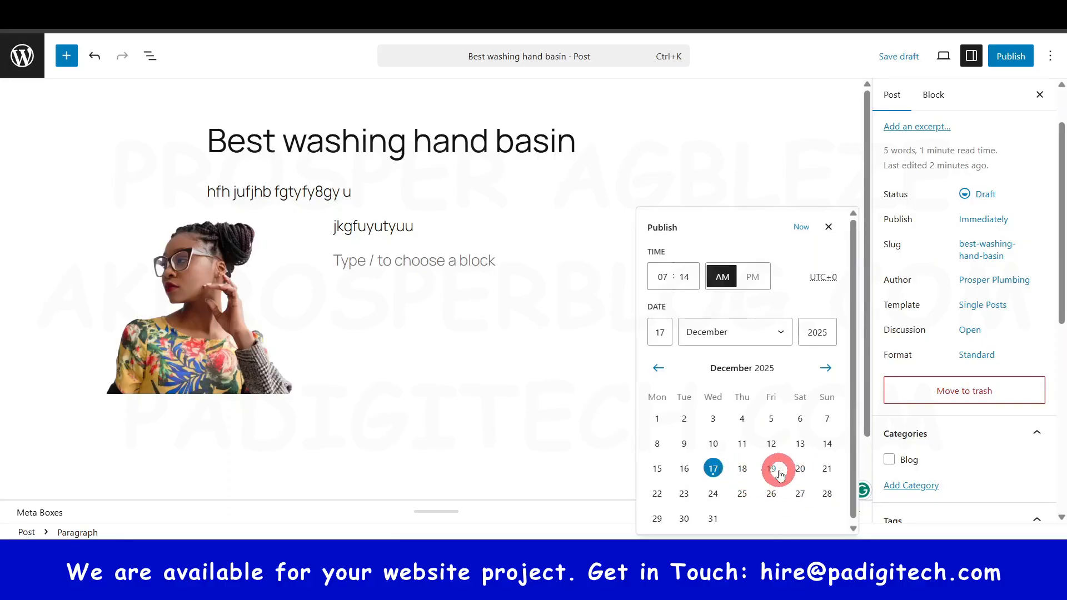
click(1048, 207)
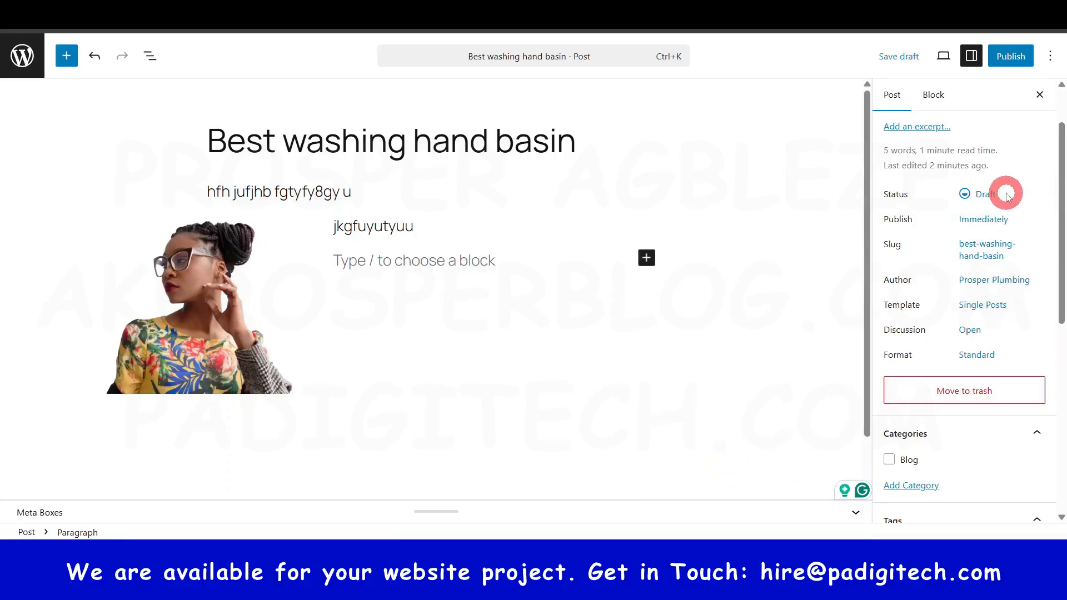
Step: Add a new category named Hand basin without a parent and assign it to the post
scroll(995, 383, down, 4)
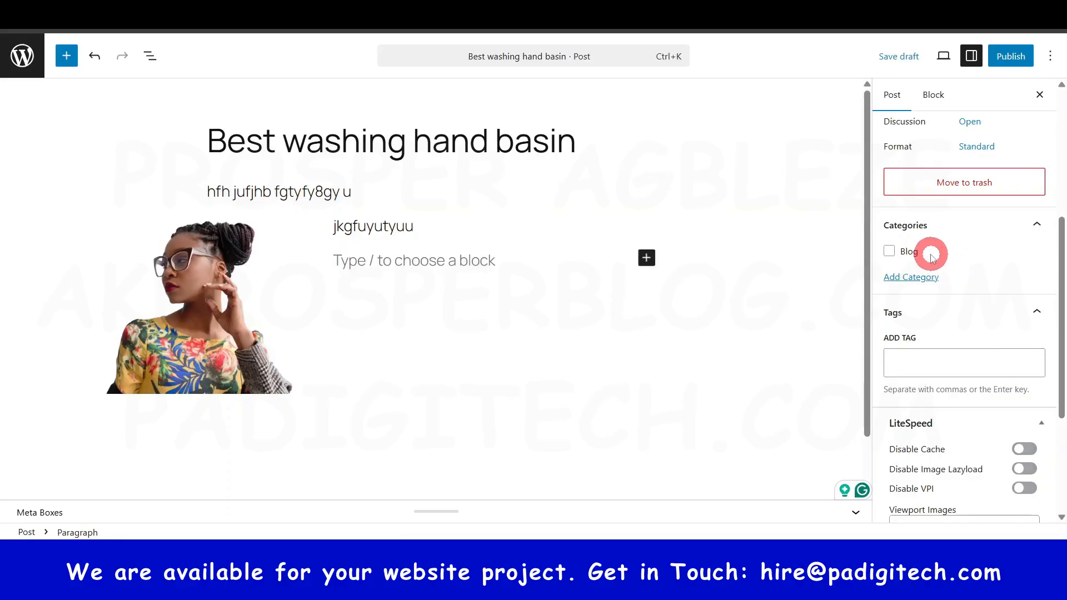
click(911, 277)
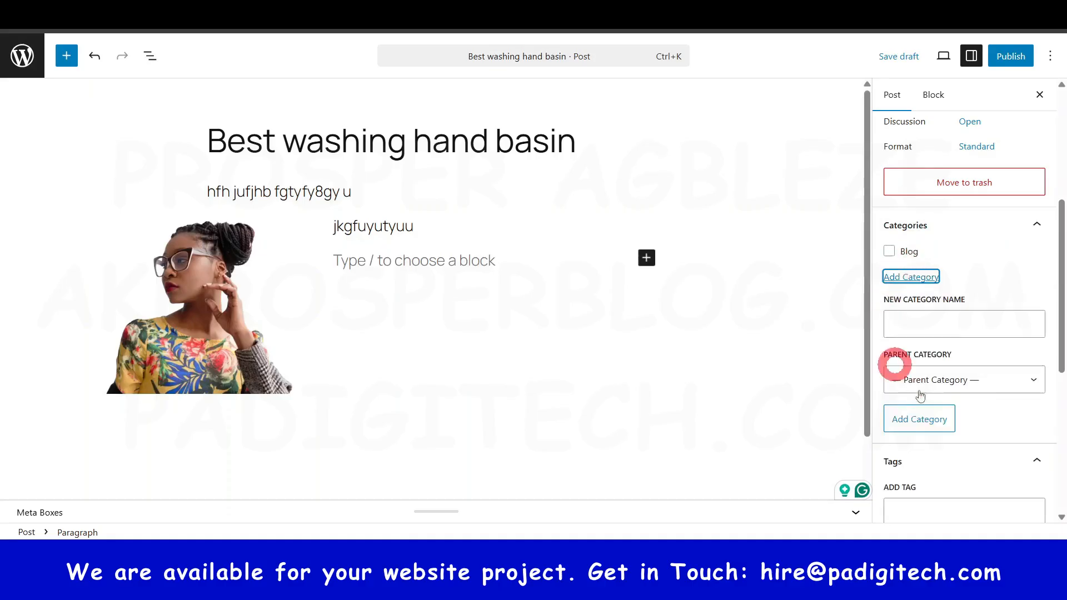
click(932, 320)
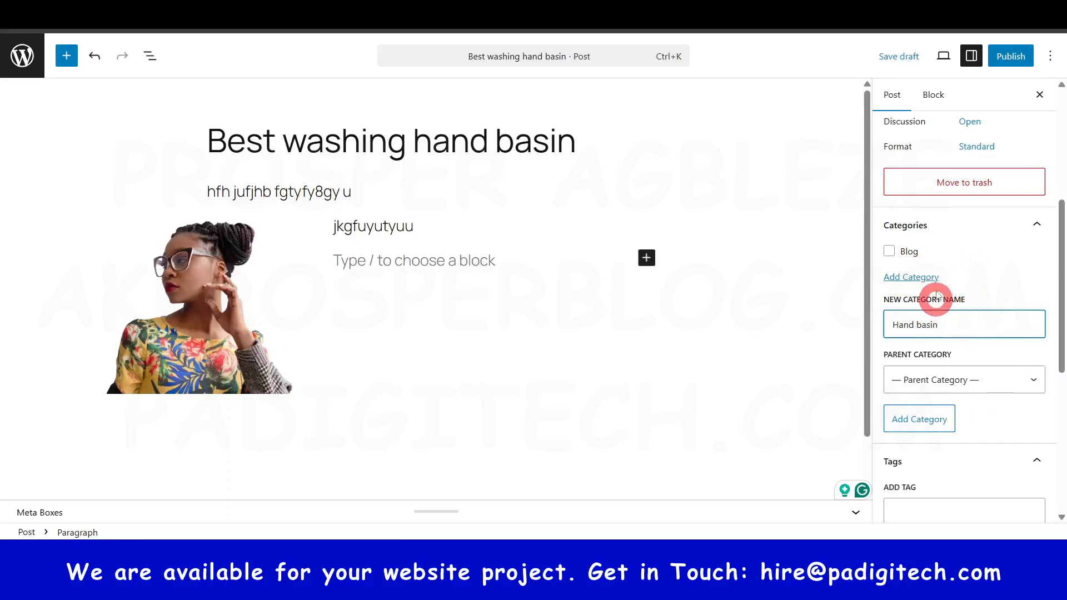
click(930, 420)
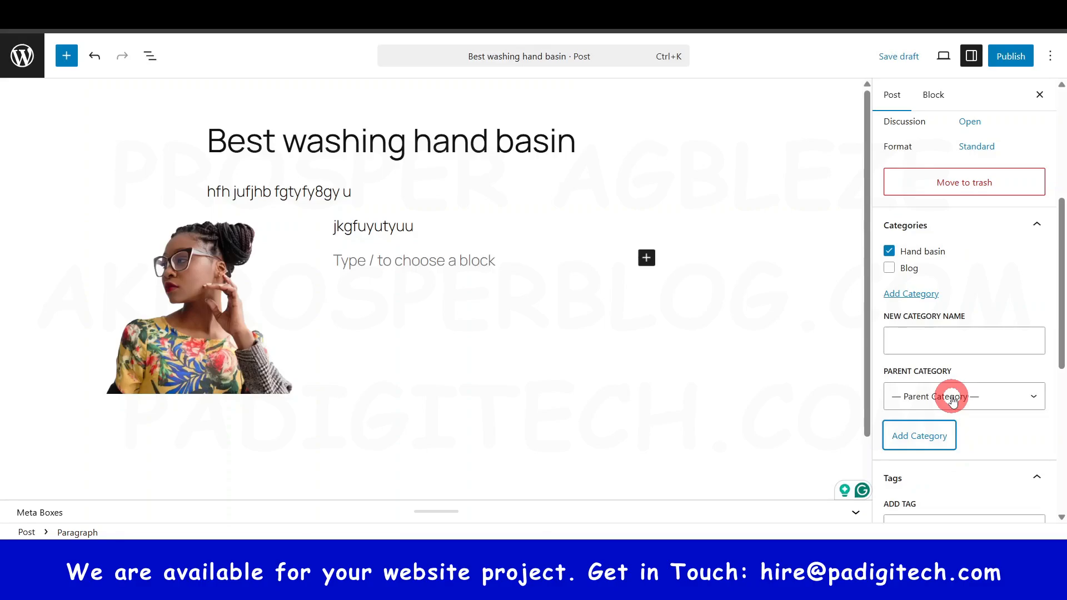
Step: Look over the tag and LiteSpeed settings of the post, leave them as they are, and publish the post
scroll(978, 276, down, 5)
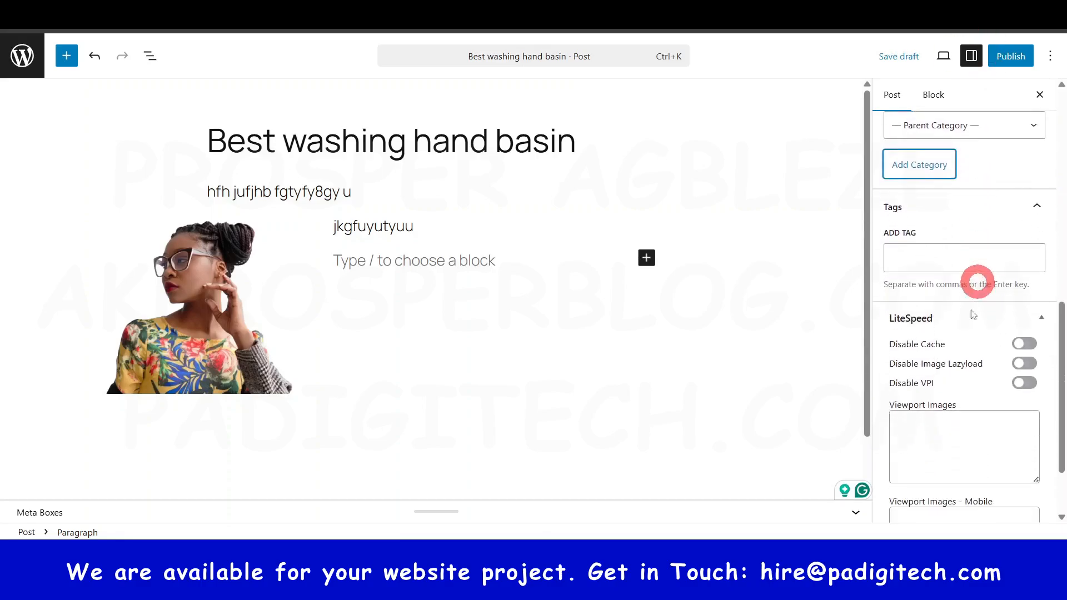
scroll(1003, 281, down, 2)
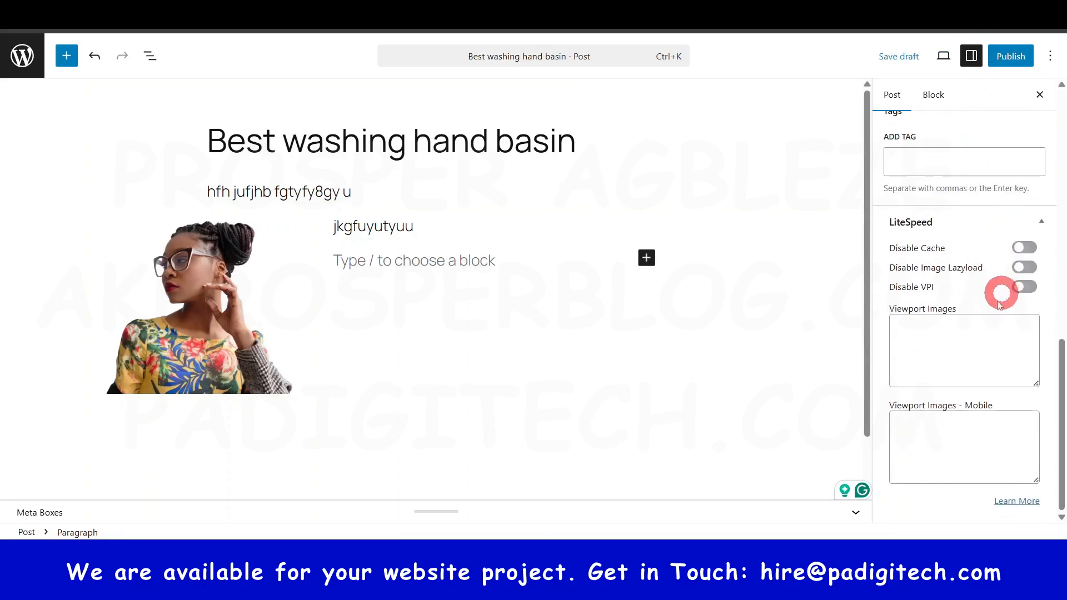
scroll(995, 300, up, 10)
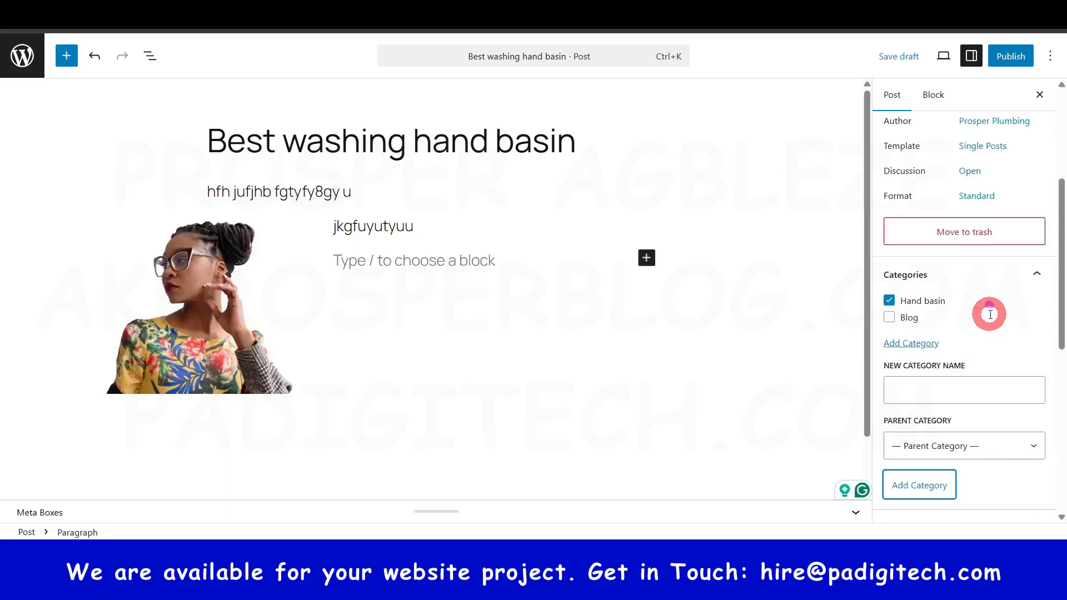
click(1018, 55)
click(1018, 55)
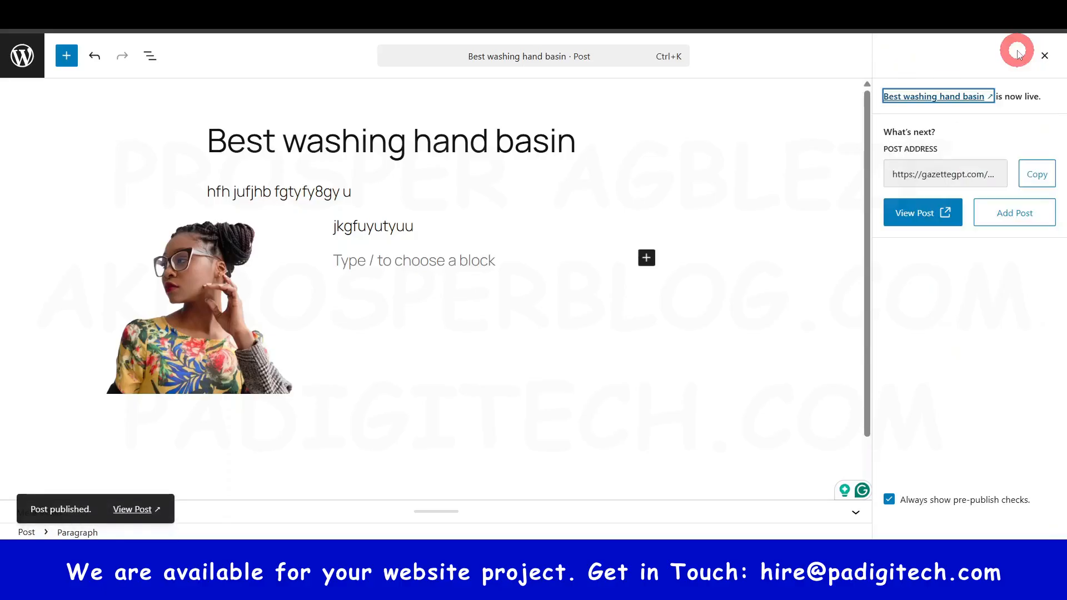
Step: Open the published post in a new browser tab and examine its title, author, category, content and comments area
right_click(130, 510)
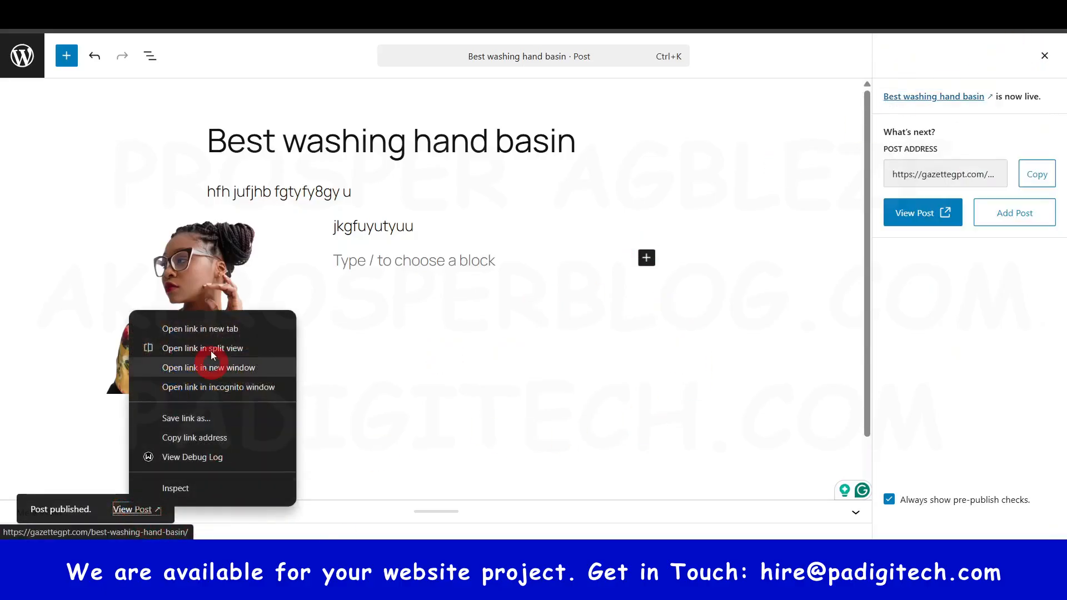
click(207, 328)
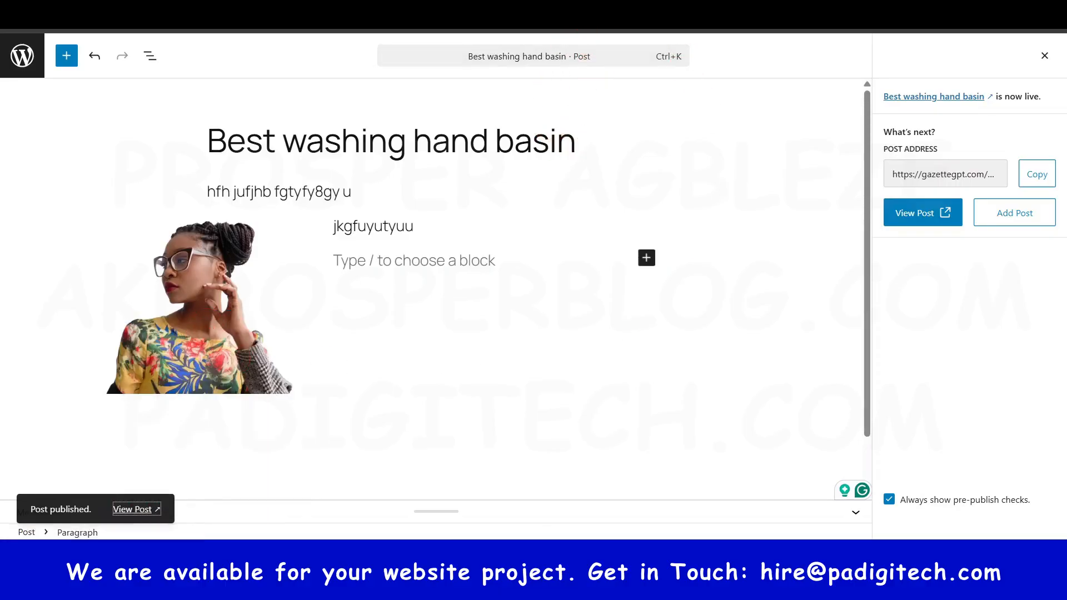
click(572, 11)
scroll(455, 310, down, 6)
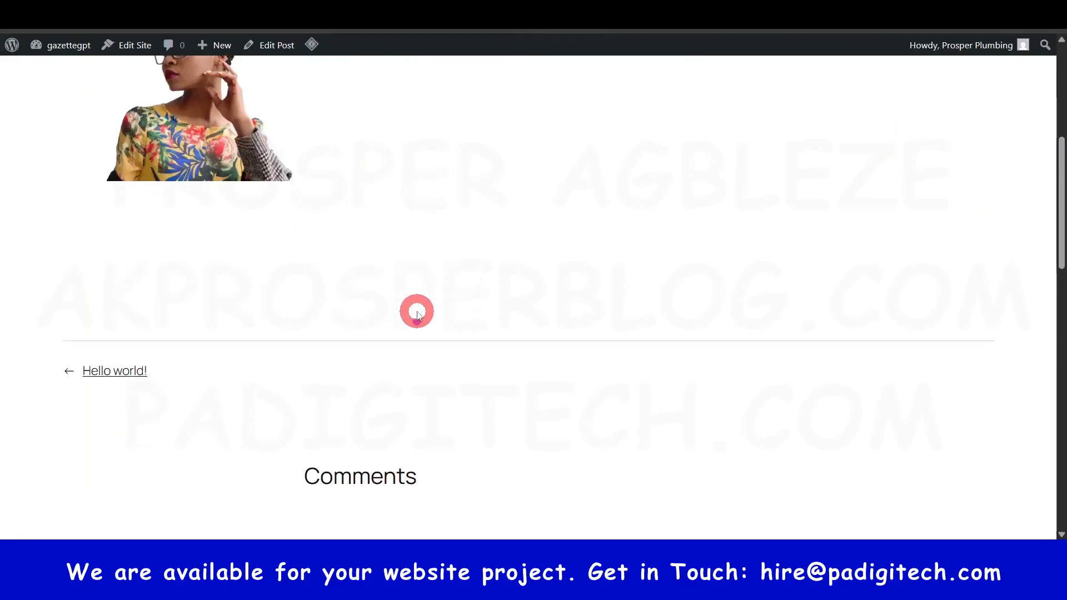
scroll(417, 309, up, 3)
scroll(350, 269, up, 3)
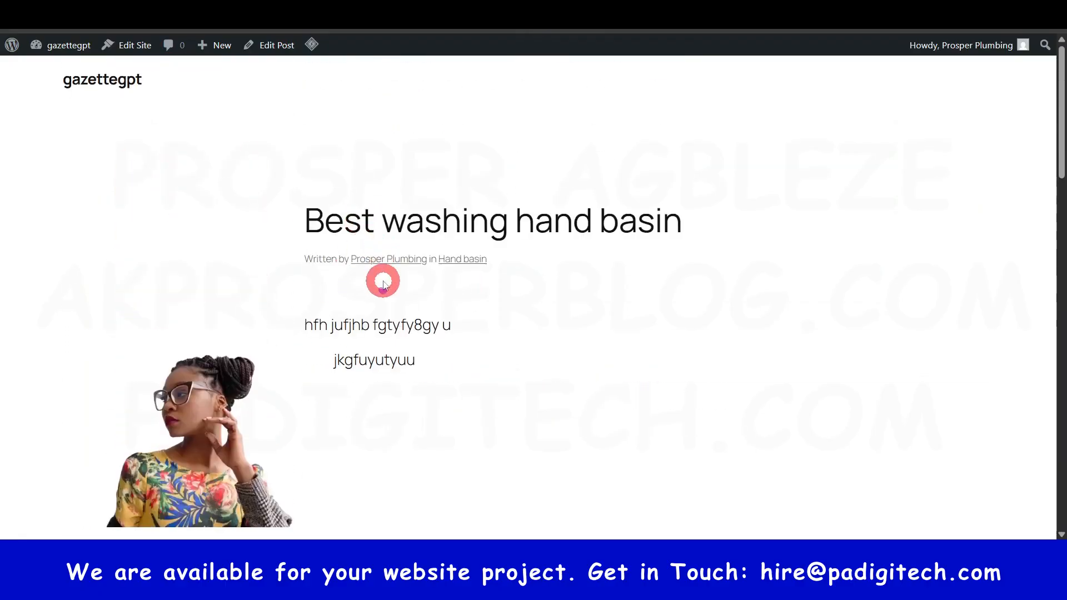
scroll(381, 279, down, 6)
scroll(382, 282, down, 5)
scroll(383, 282, up, 11)
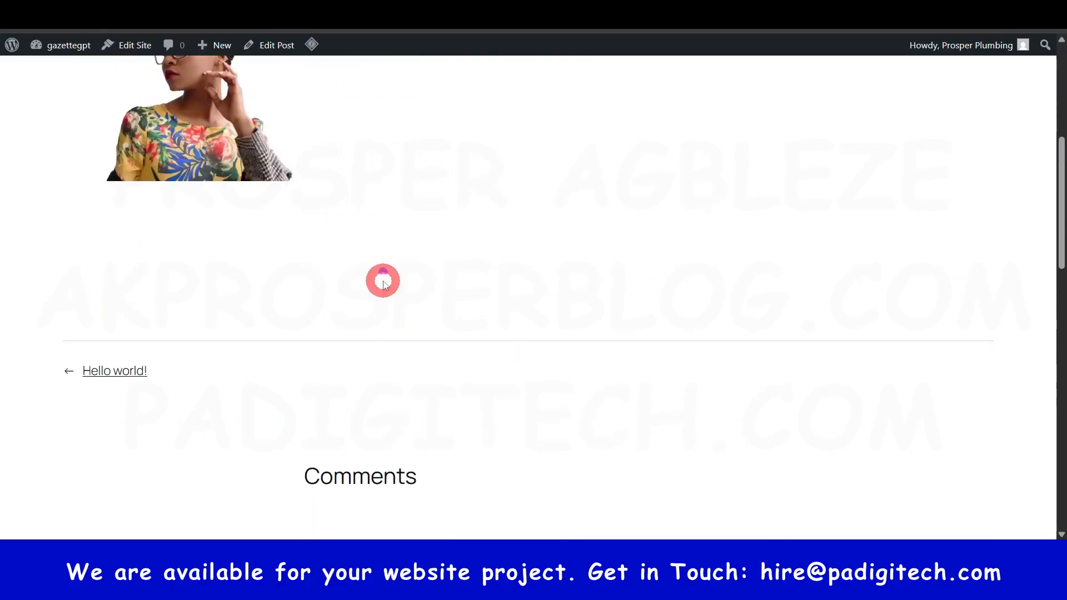
Step: Leave the post editor for the admin area and view the Posts, Media Library and Pages lists
click(444, 11)
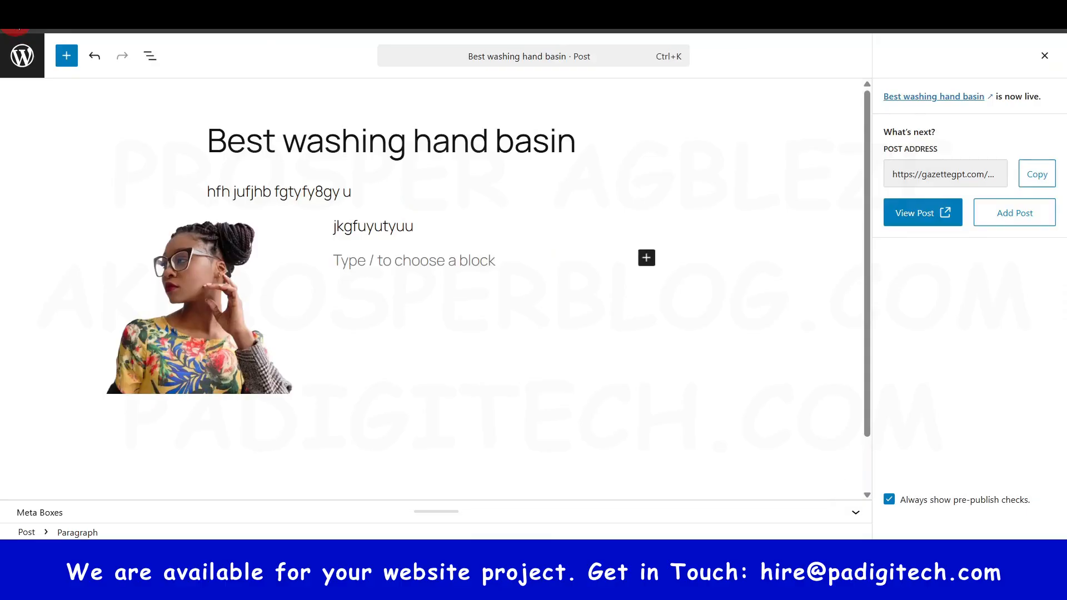
click(22, 55)
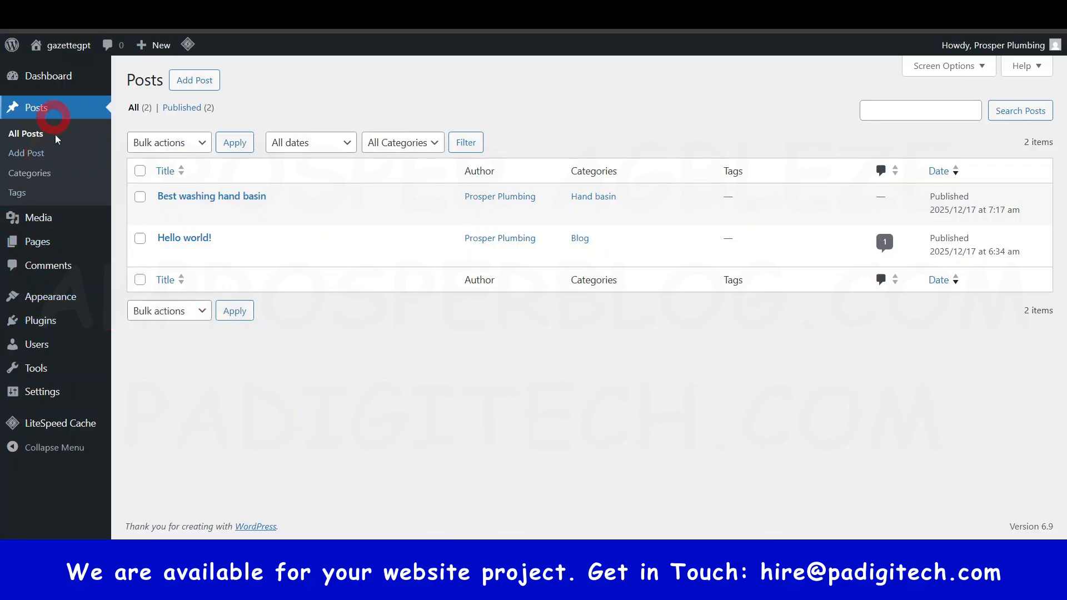
mouse_move(46, 218)
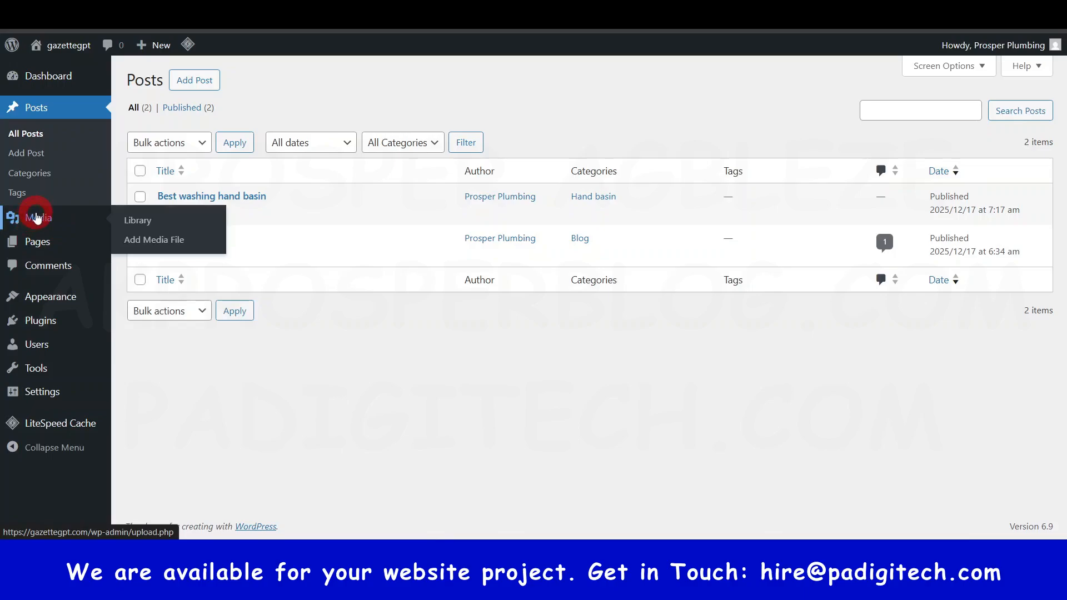
click(36, 216)
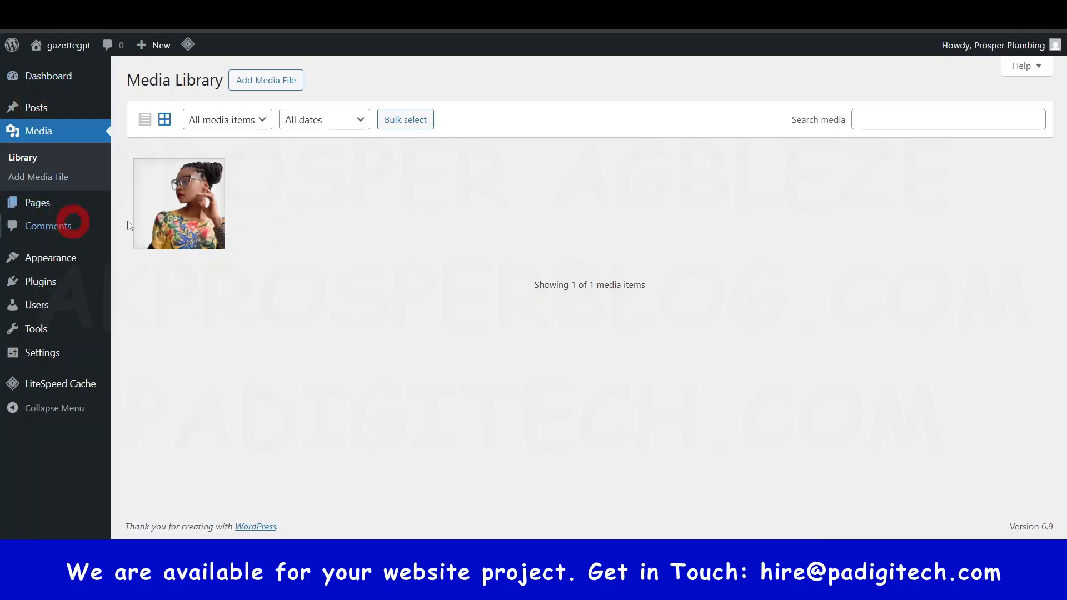
mouse_move(56, 209)
click(54, 209)
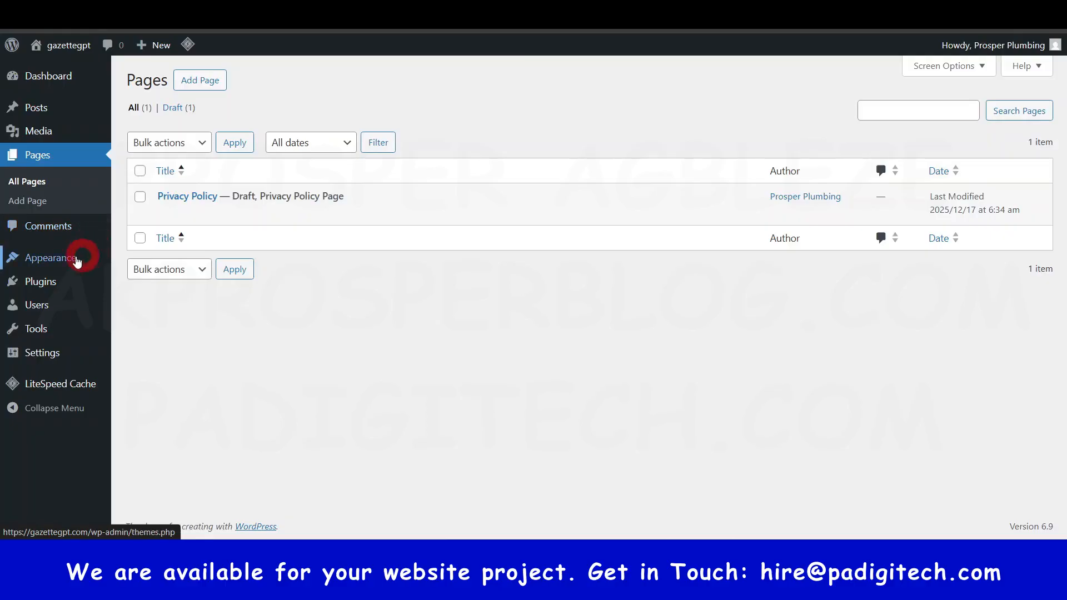
Step: Check the Appearance entries and open the Users list in a new browser tab
mouse_move(14, 265)
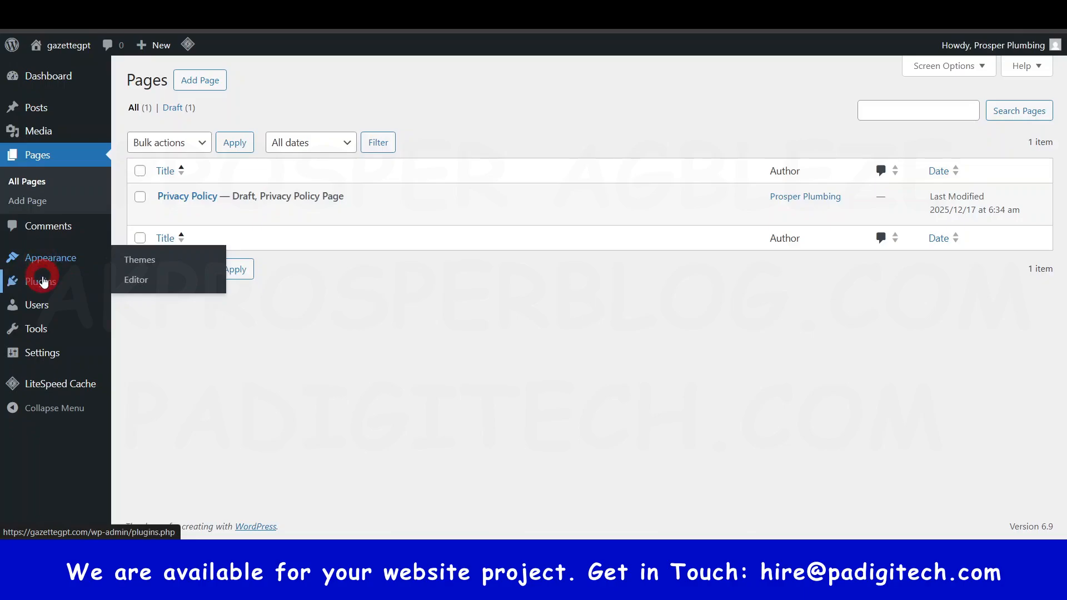
mouse_move(45, 281)
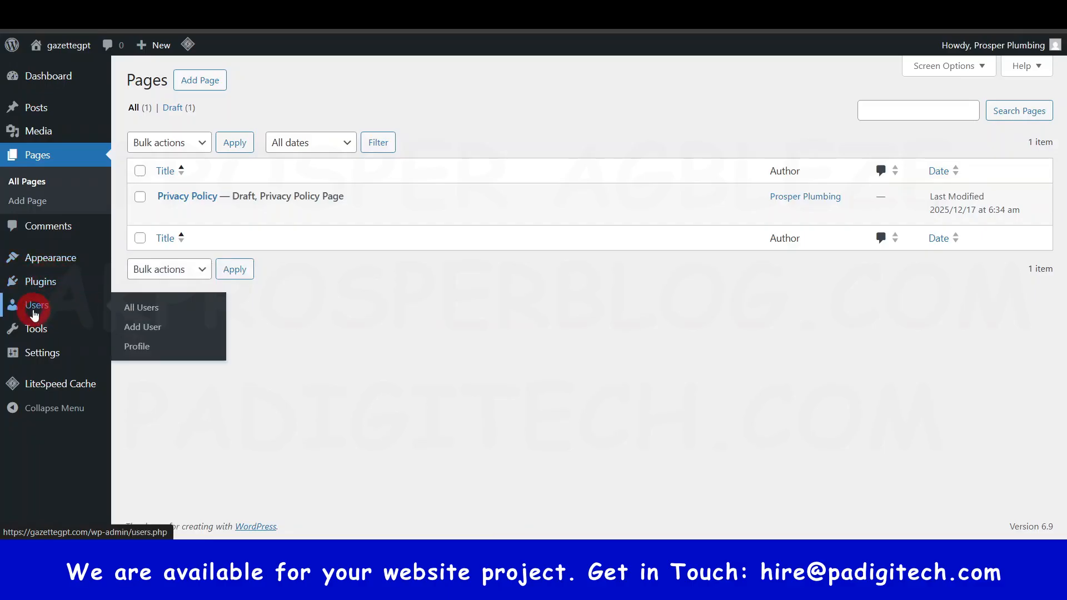
right_click(36, 305)
click(88, 325)
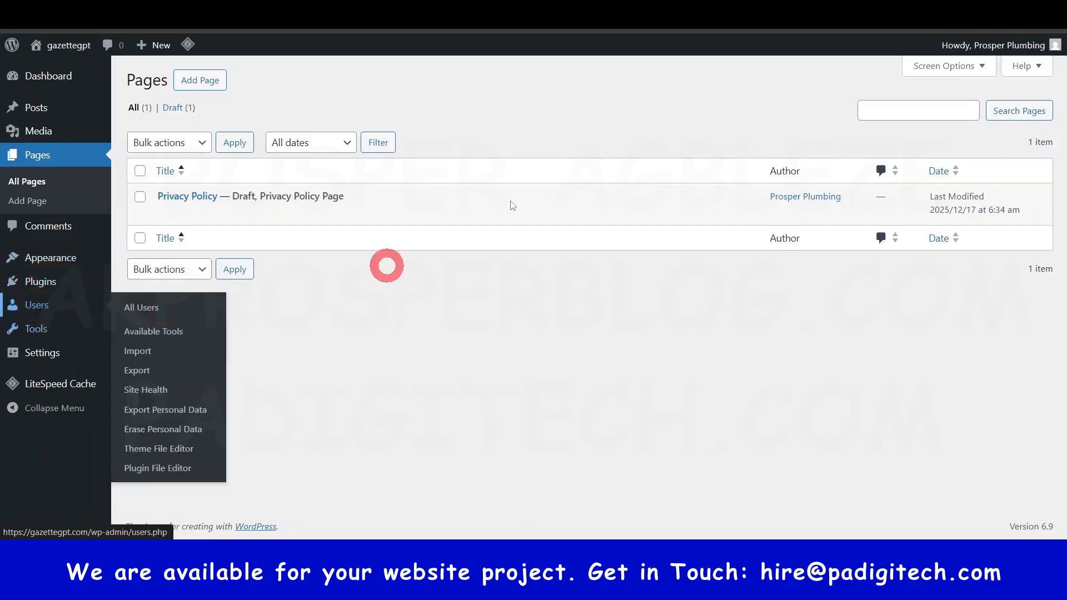
click(523, 12)
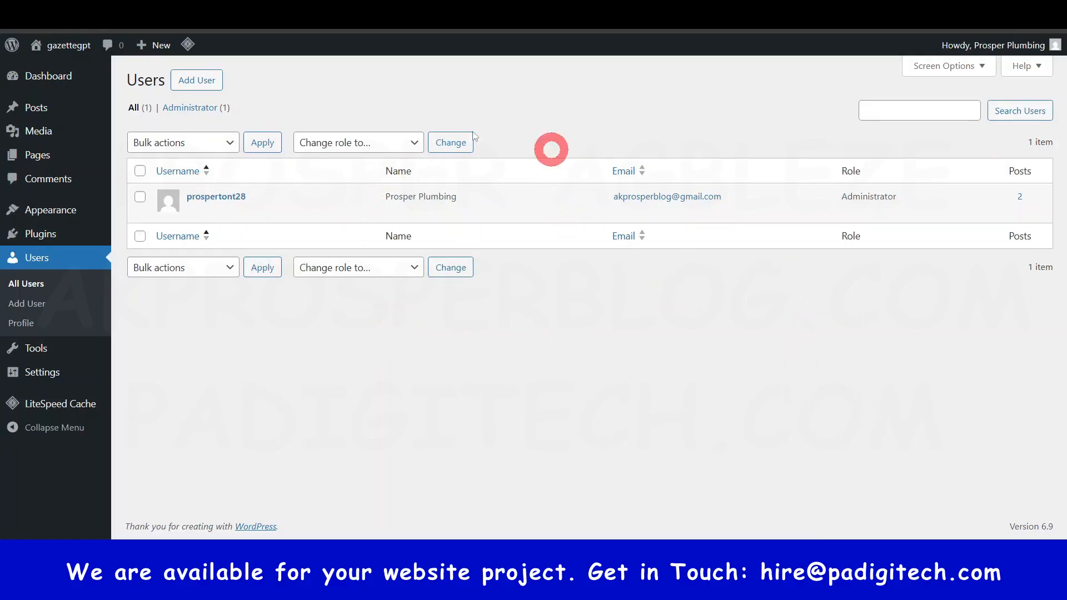
Step: Open the form for adding a user, try the Author role among the available roles, and leave without saving
click(196, 84)
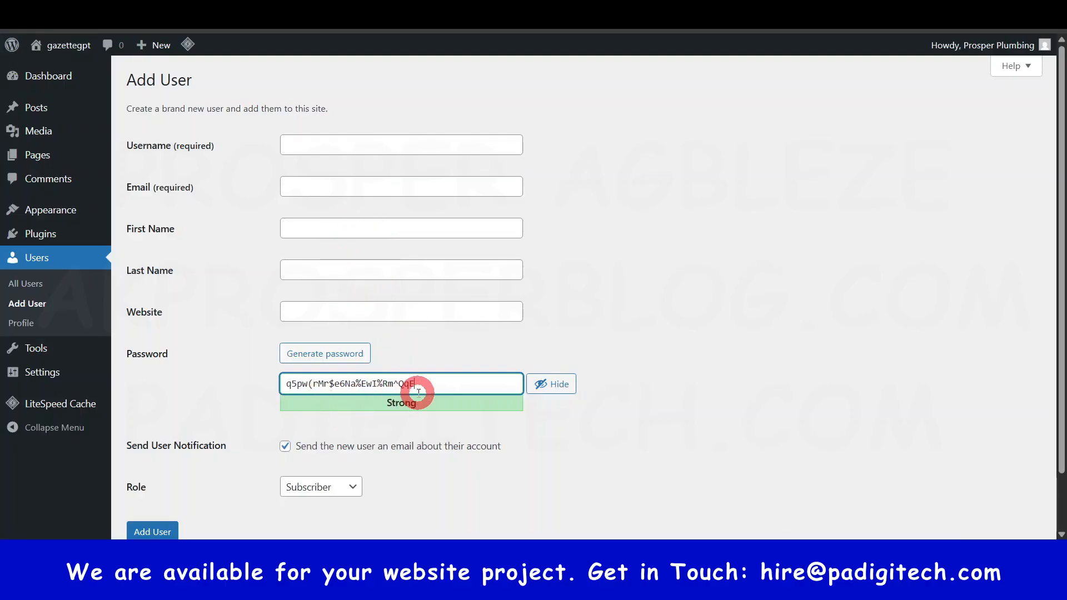
scroll(411, 395, down, 2)
click(340, 424)
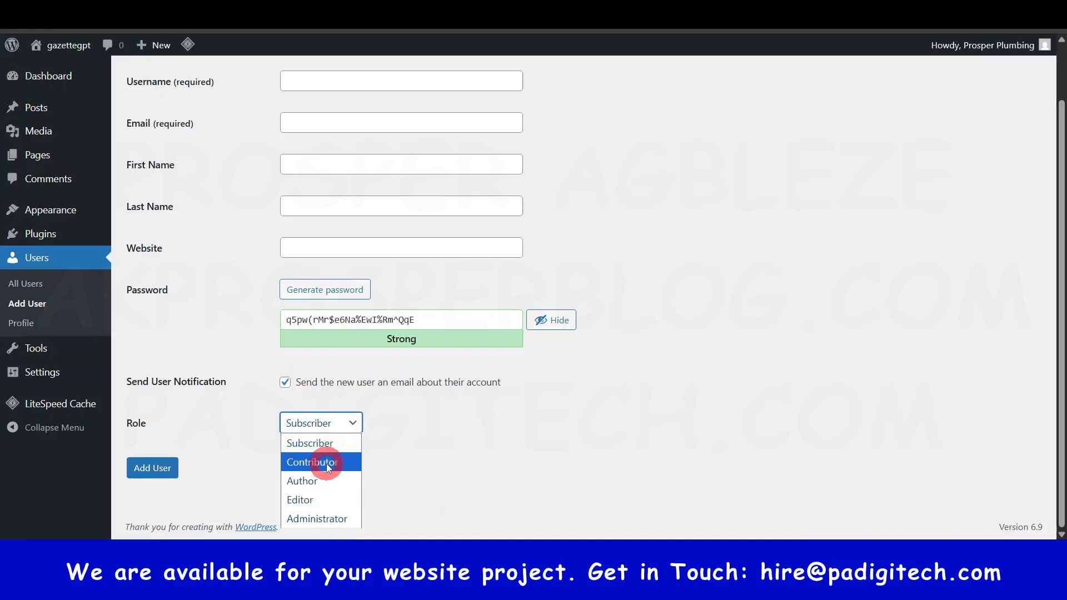
click(568, 404)
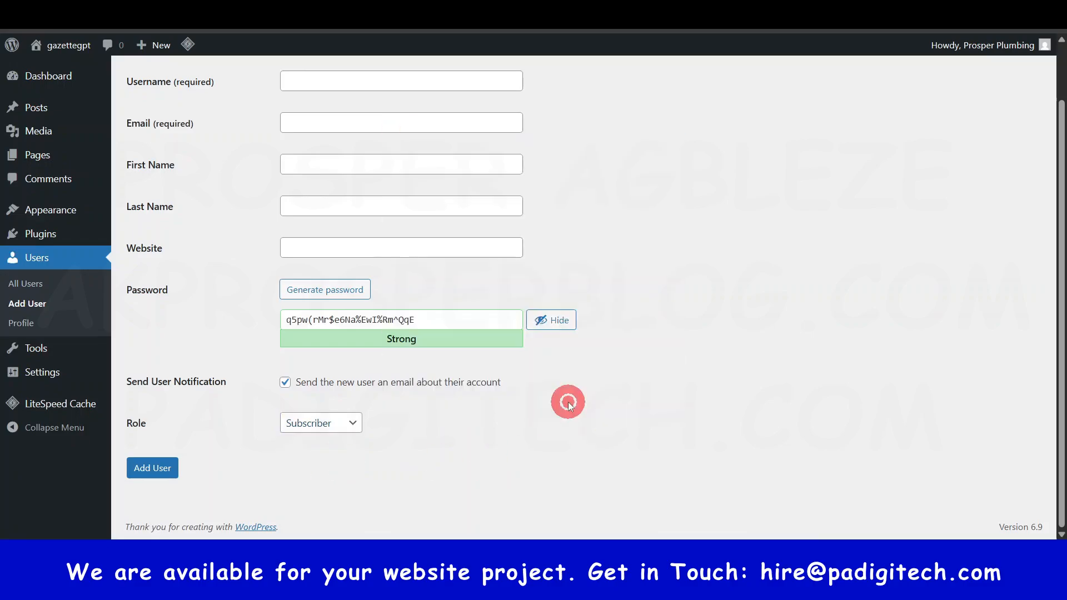
click(317, 421)
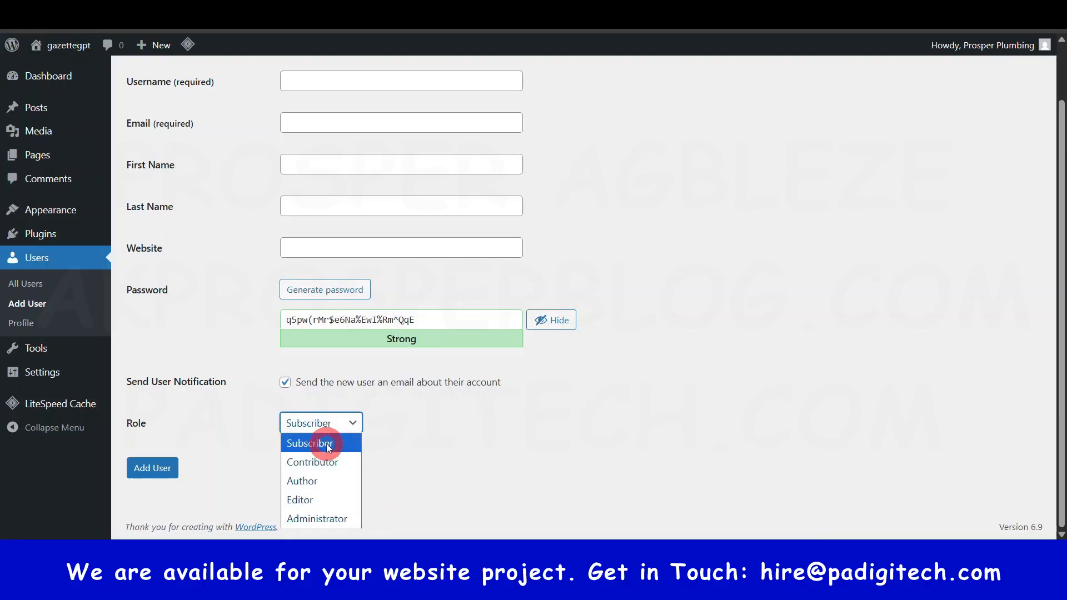
click(318, 480)
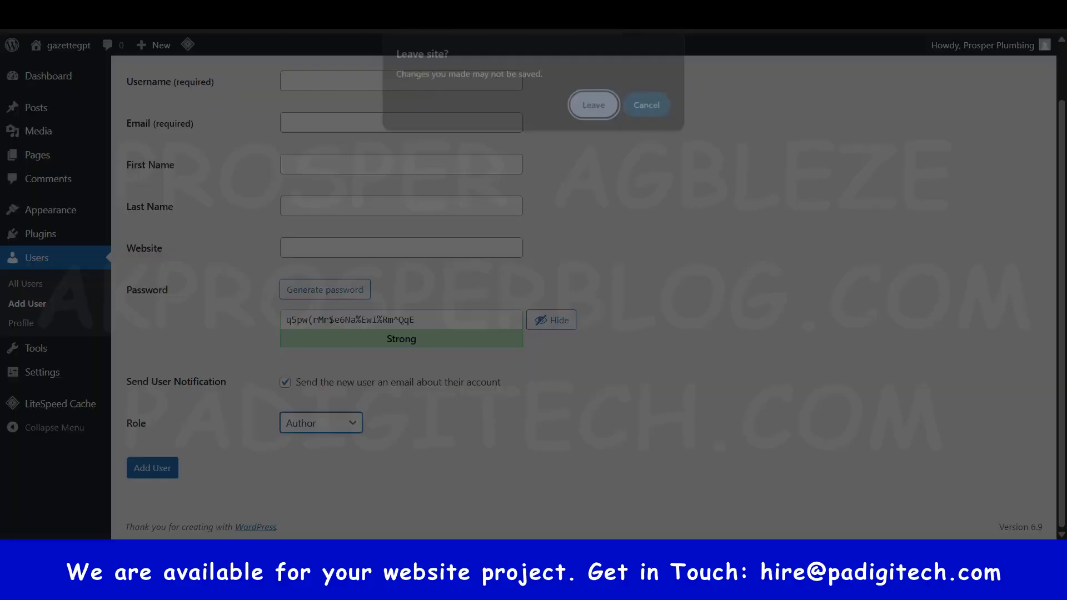
click(432, 234)
click(588, 107)
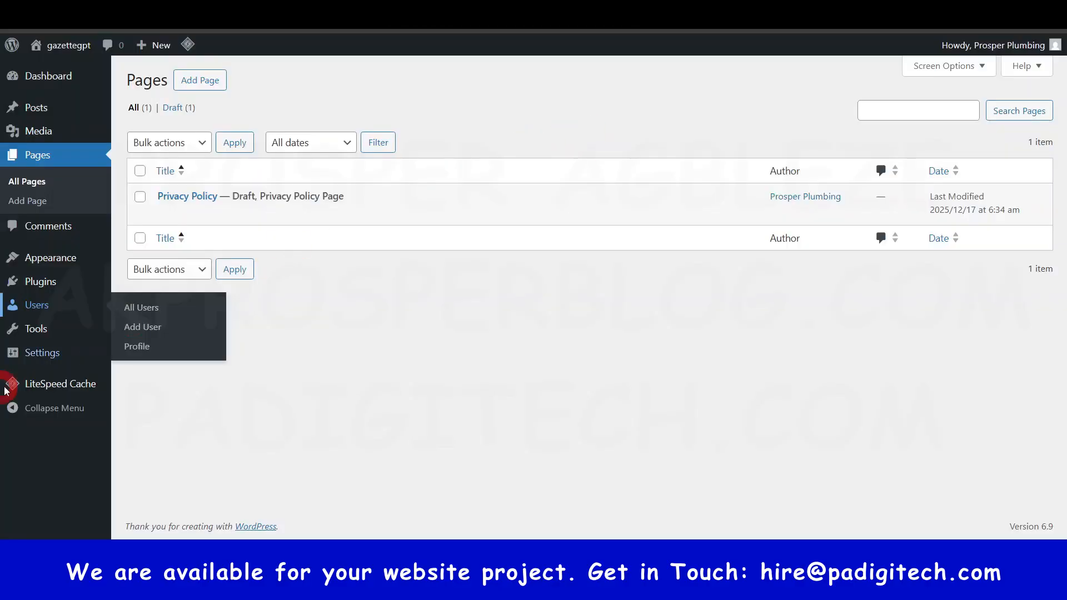
Step: Look through the Tools and LiteSpeed Cache entries and open the LiteSpeed Cache presets in a new browser tab
mouse_move(47, 334)
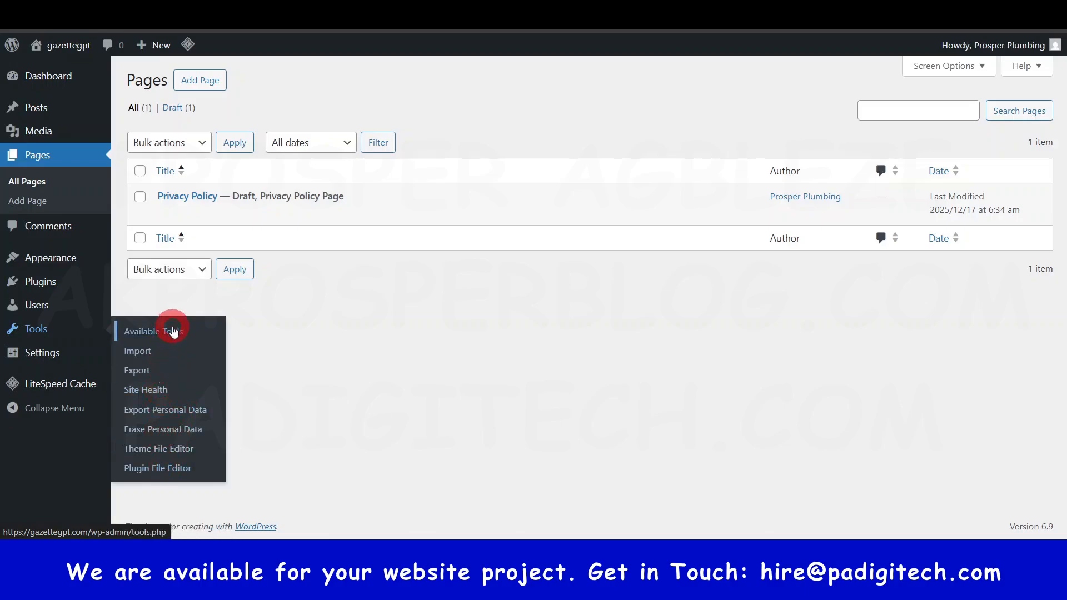
mouse_move(19, 353)
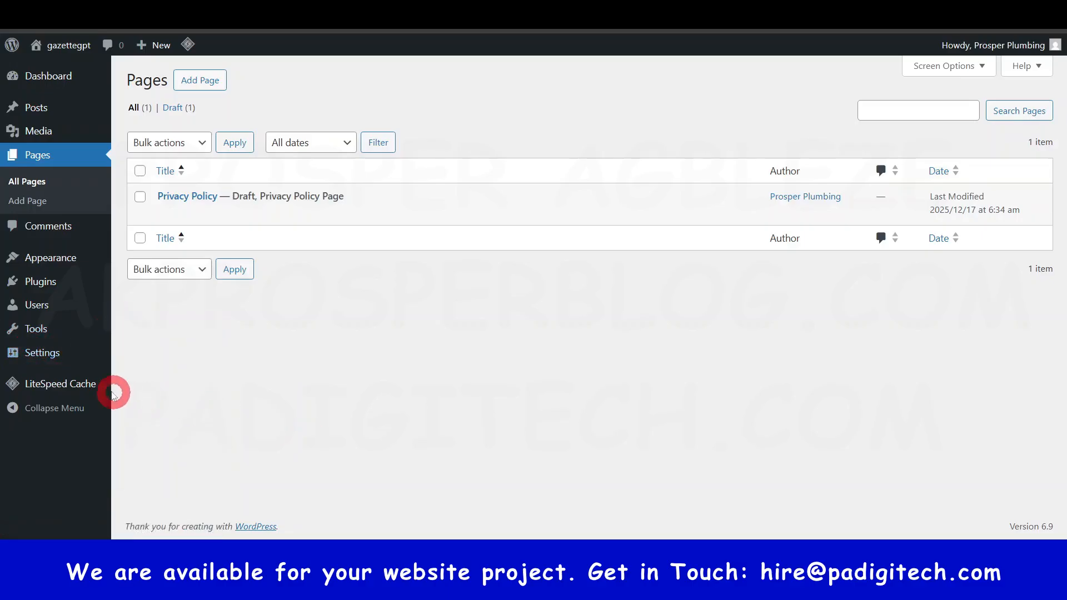
mouse_move(86, 387)
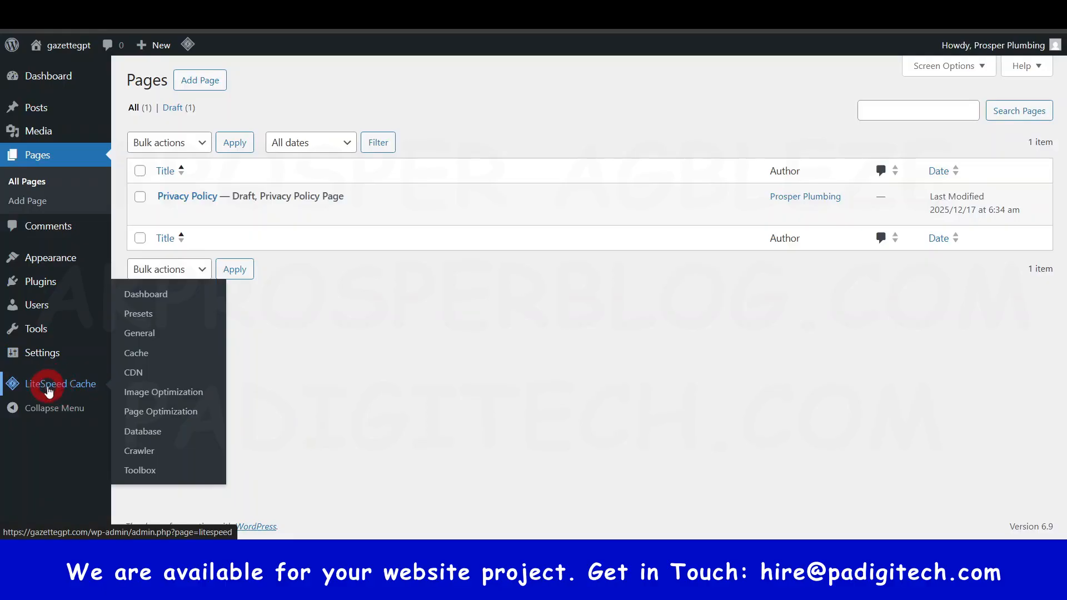
right_click(139, 316)
click(202, 336)
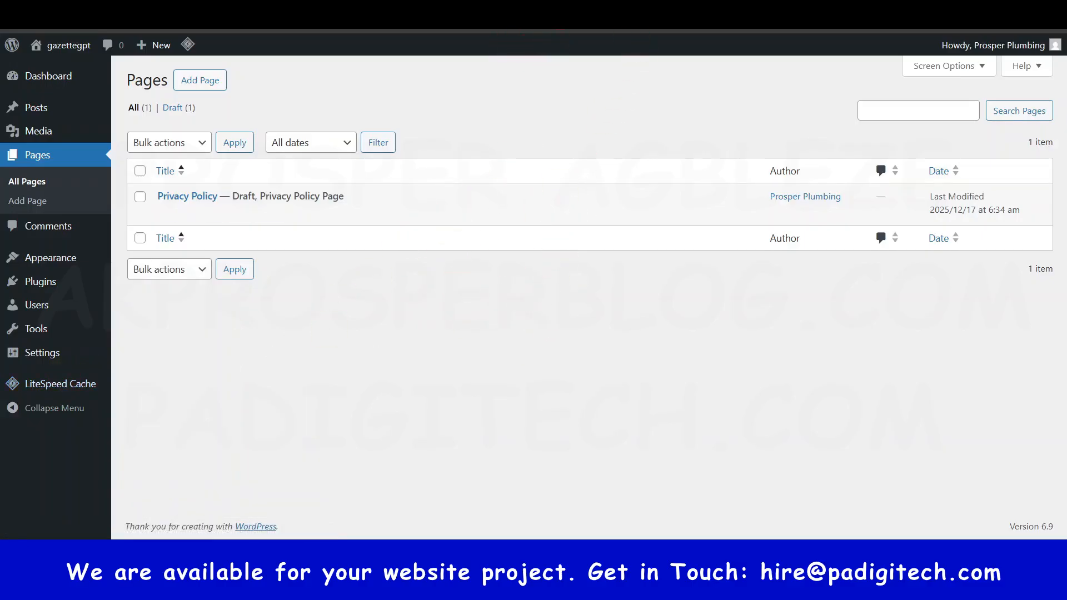
Step: Look over the LiteSpeed Cache configuration presets and return to the Pages list
click(559, 17)
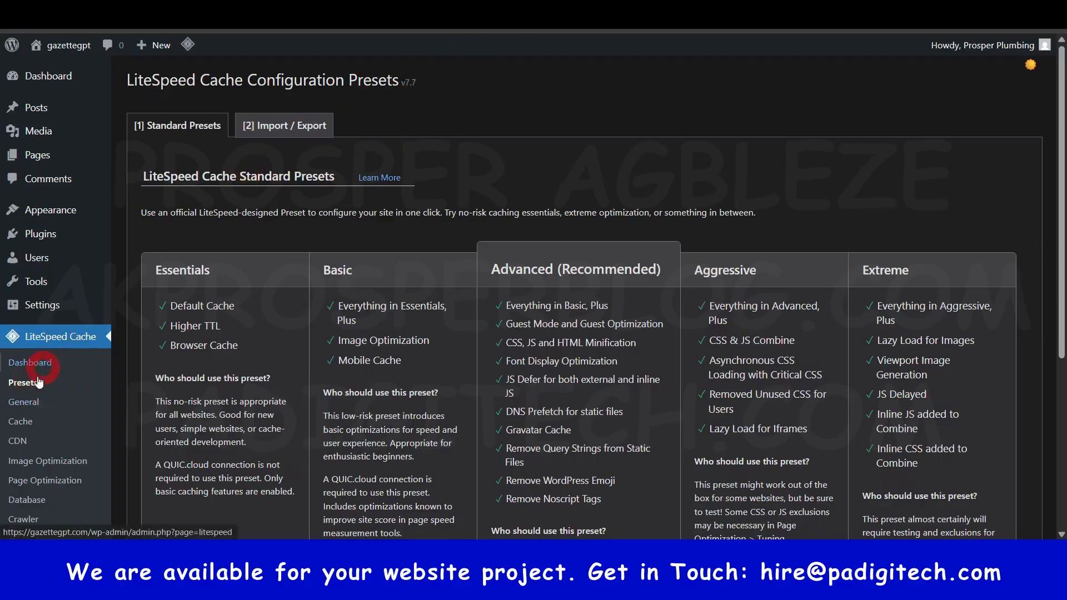
scroll(629, 350, down, 5)
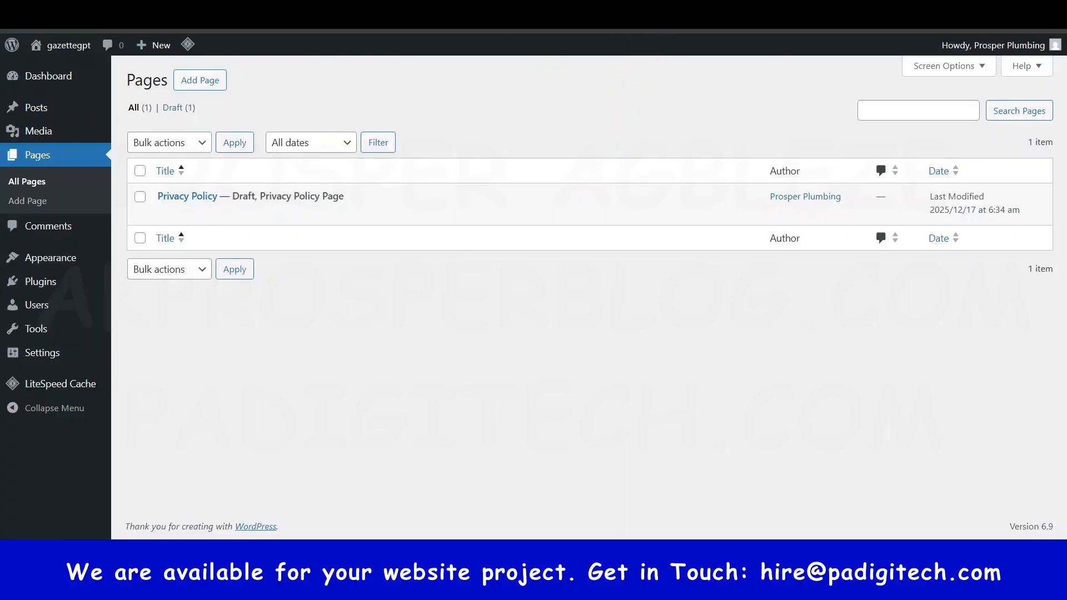
click(239, 7)
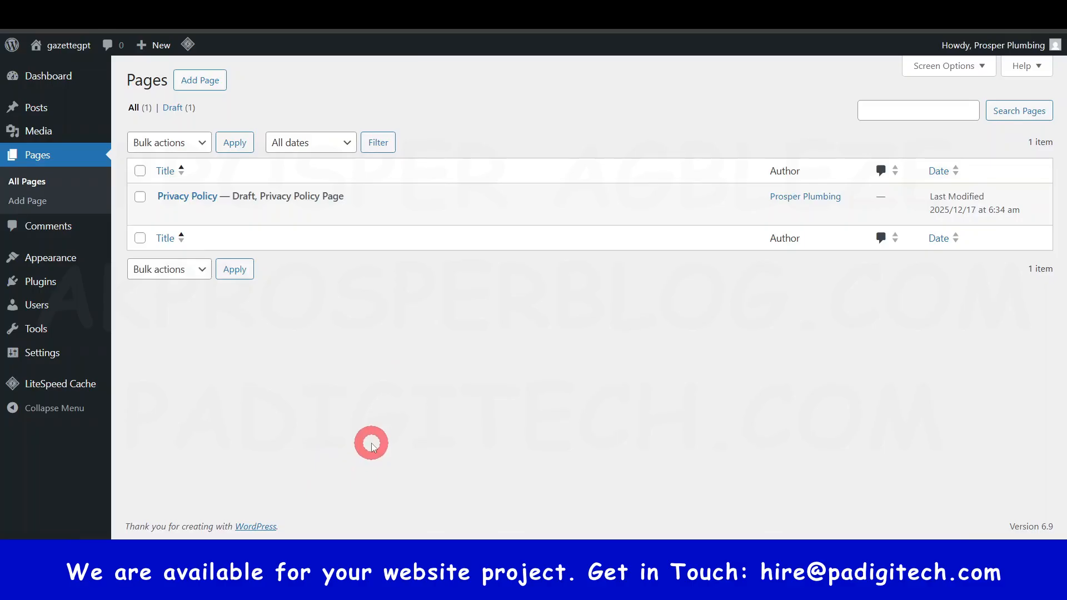
click(243, 8)
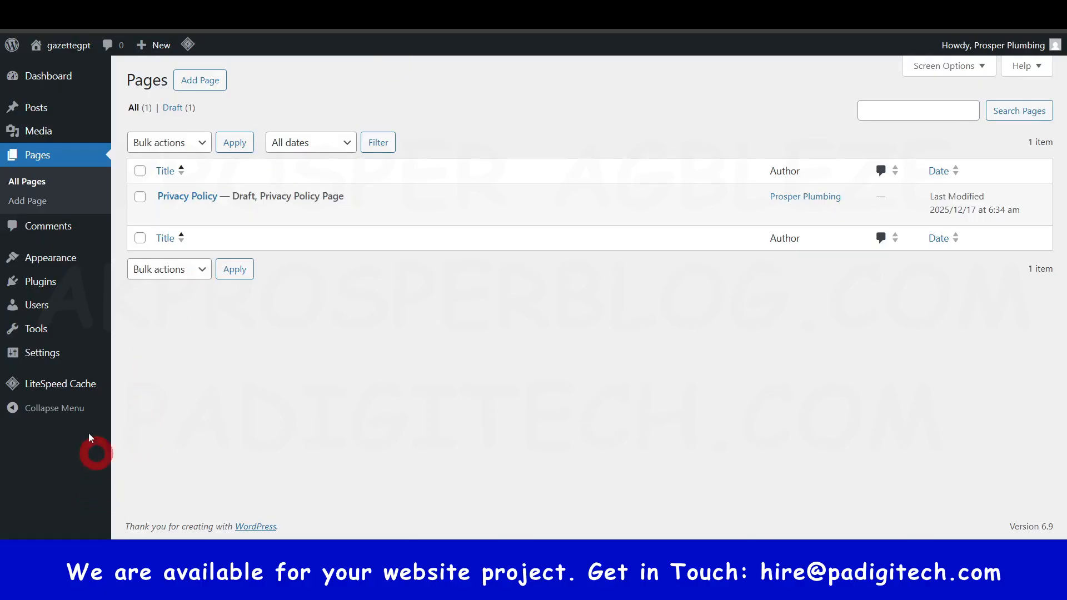
Step: Open the General settings and clear the existing site title
mouse_move(48, 356)
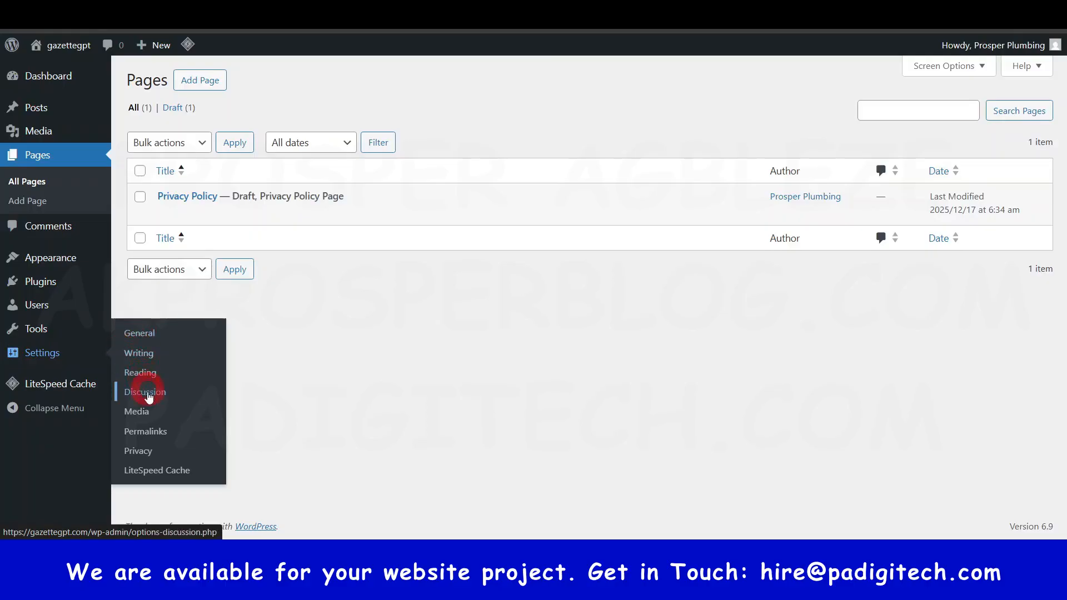
click(145, 335)
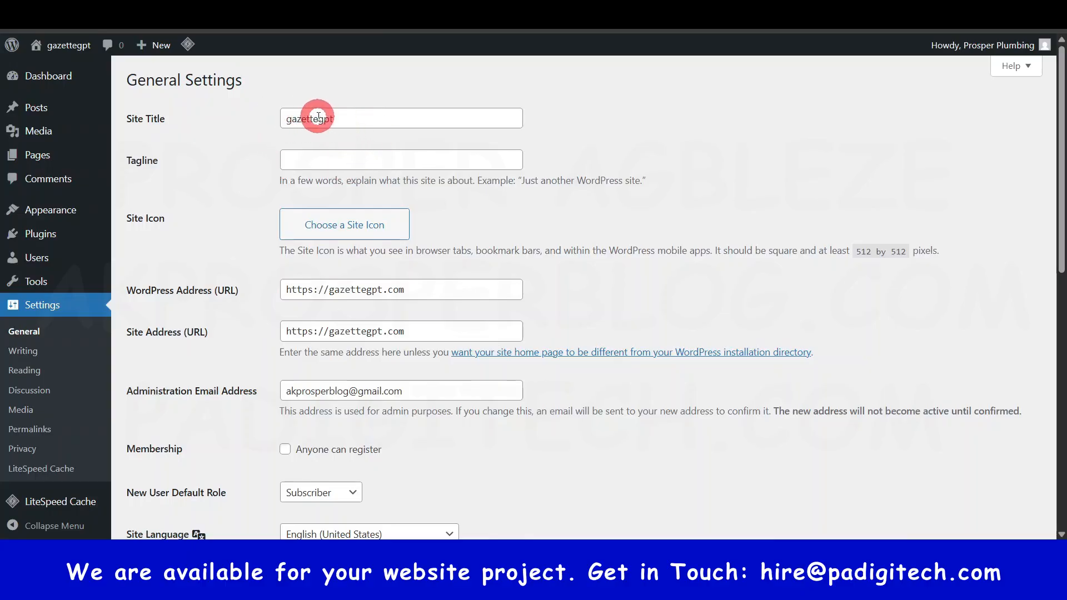
mouse_move(60, 43)
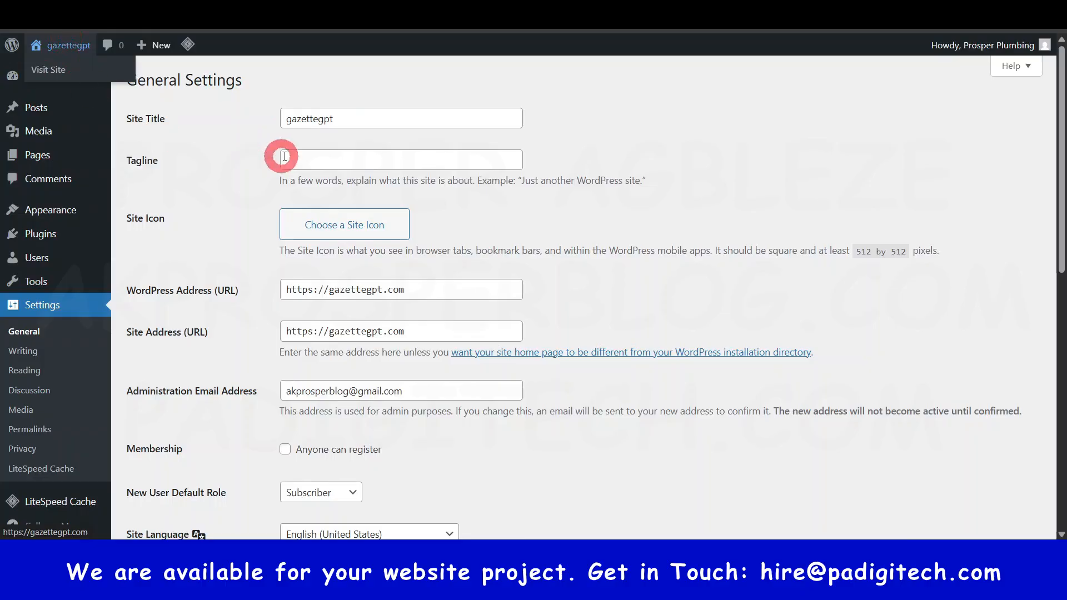
double_click(305, 118)
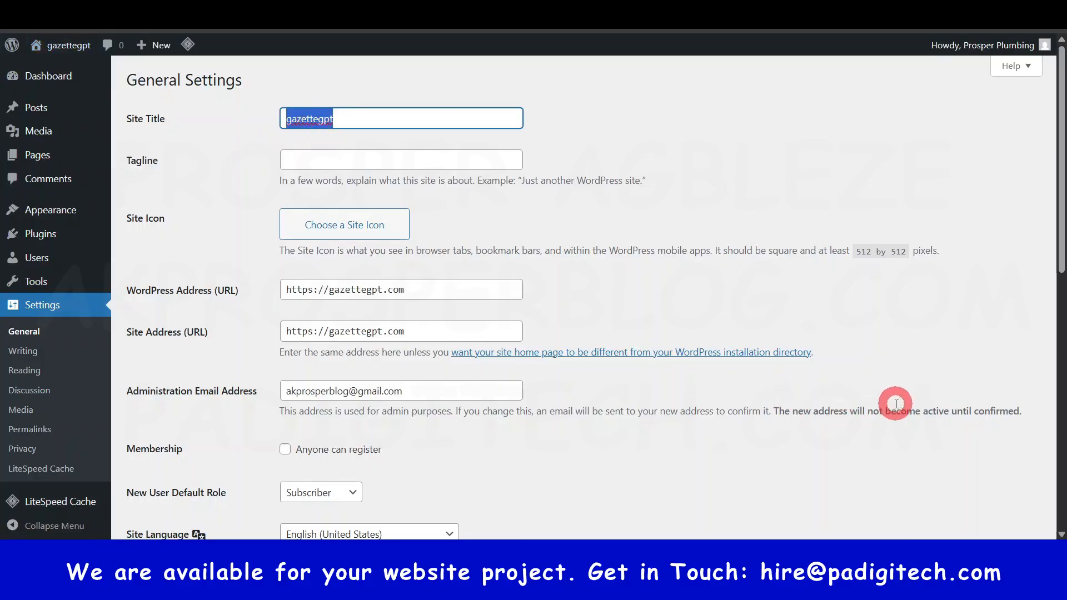
text(pt)
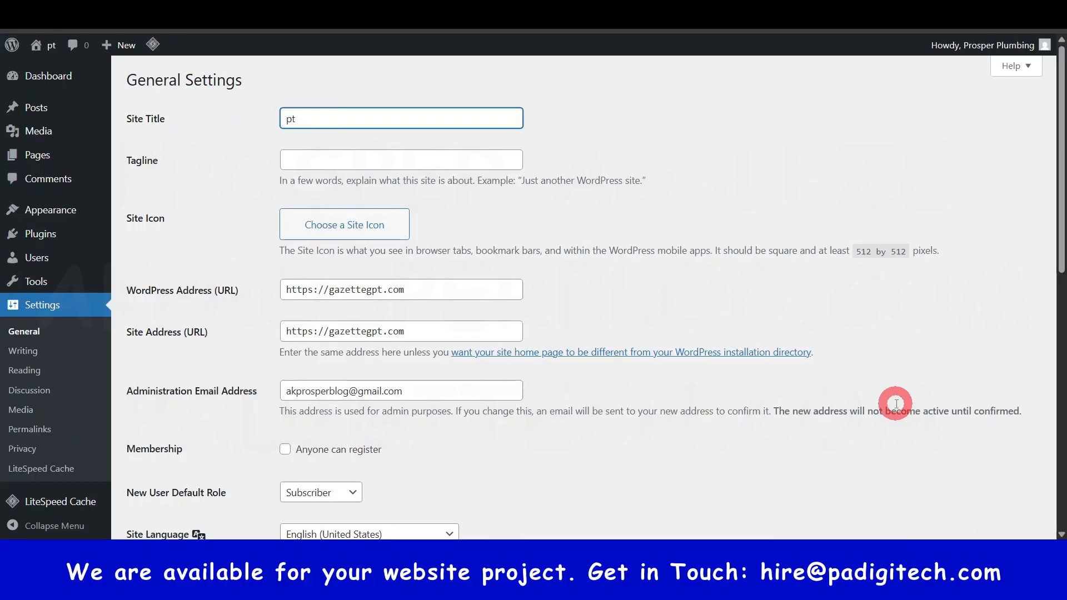
key(BackSpace)
text(r)
key(BackSpace)
key(BackSpace)
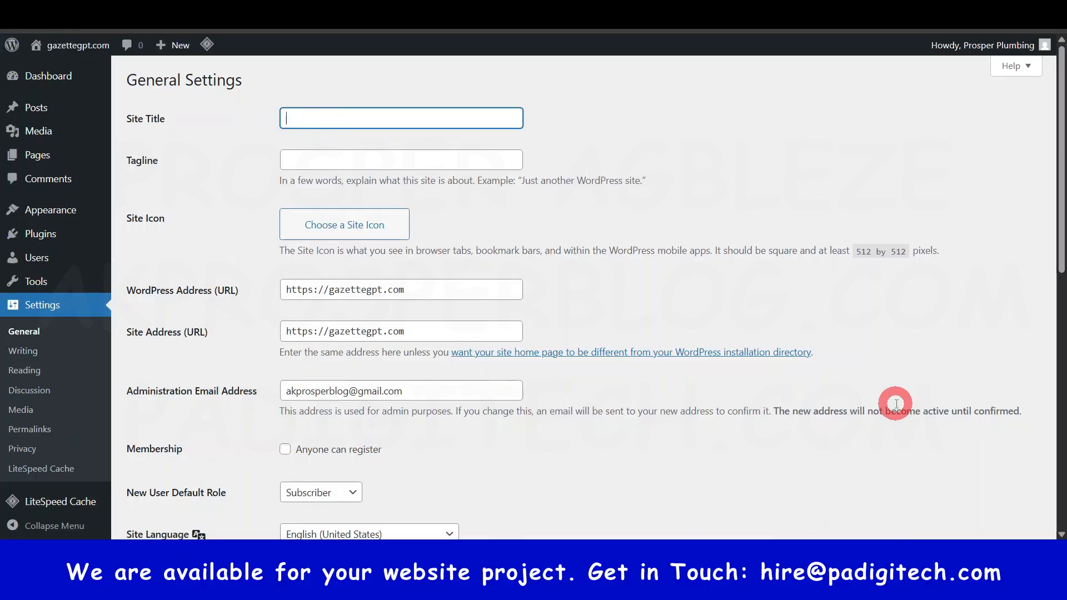
Step: Enter "Prosper Plumbing. Best Plumbing Servives in Lagos" as the site title
text(Prosper )
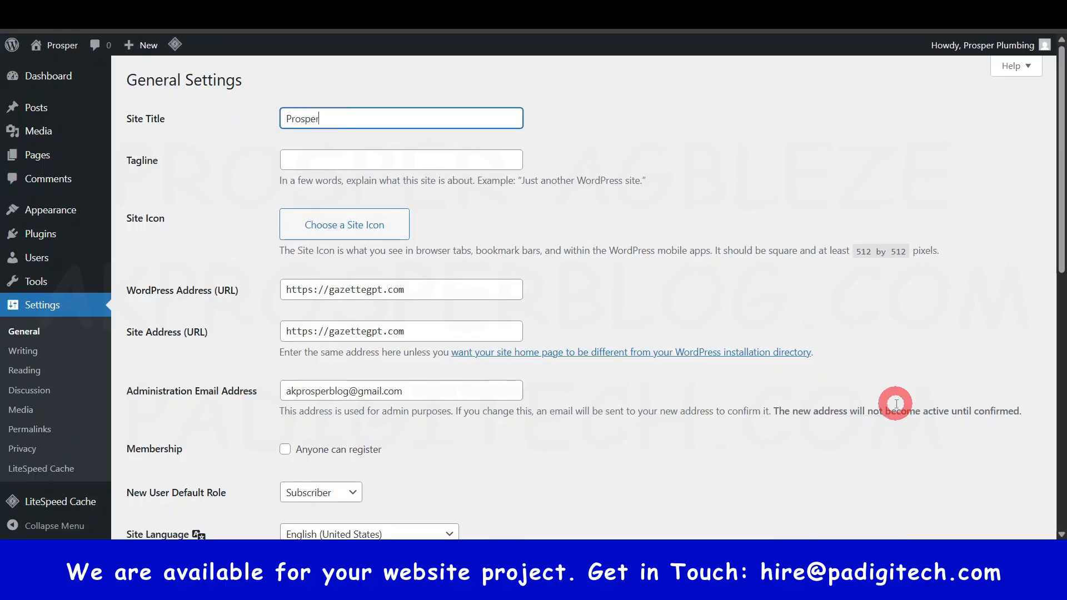
text(Plumbi)
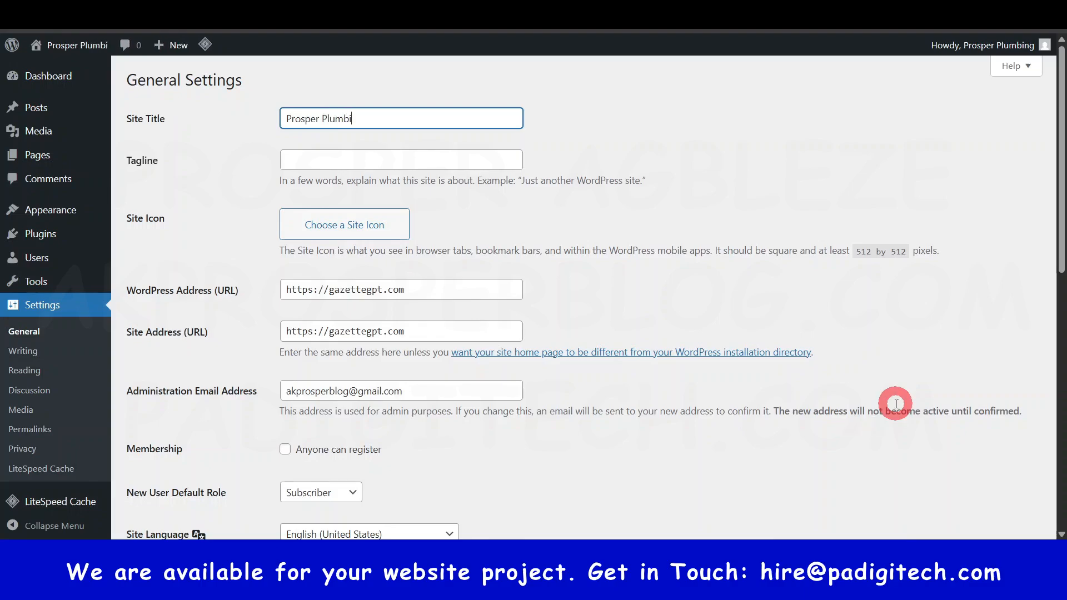
text(ng. Best)
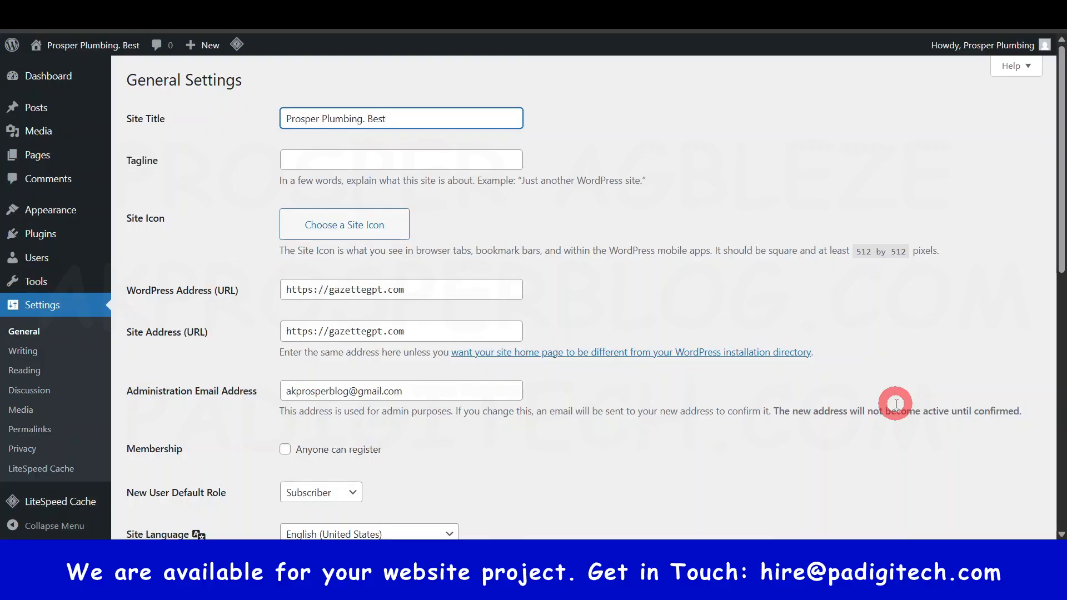
text(Plu)
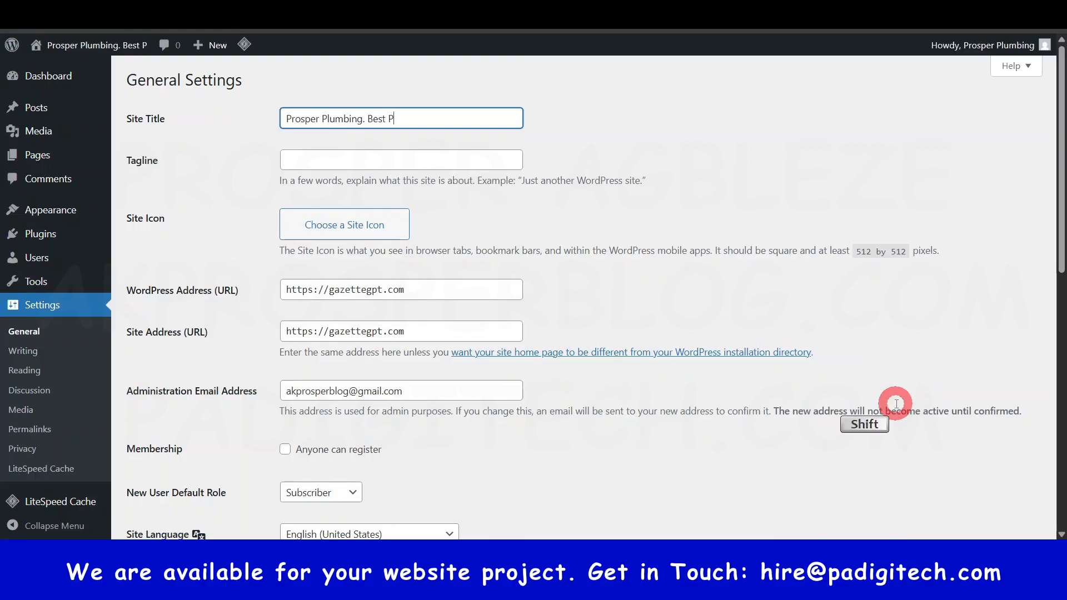
text(mbing )
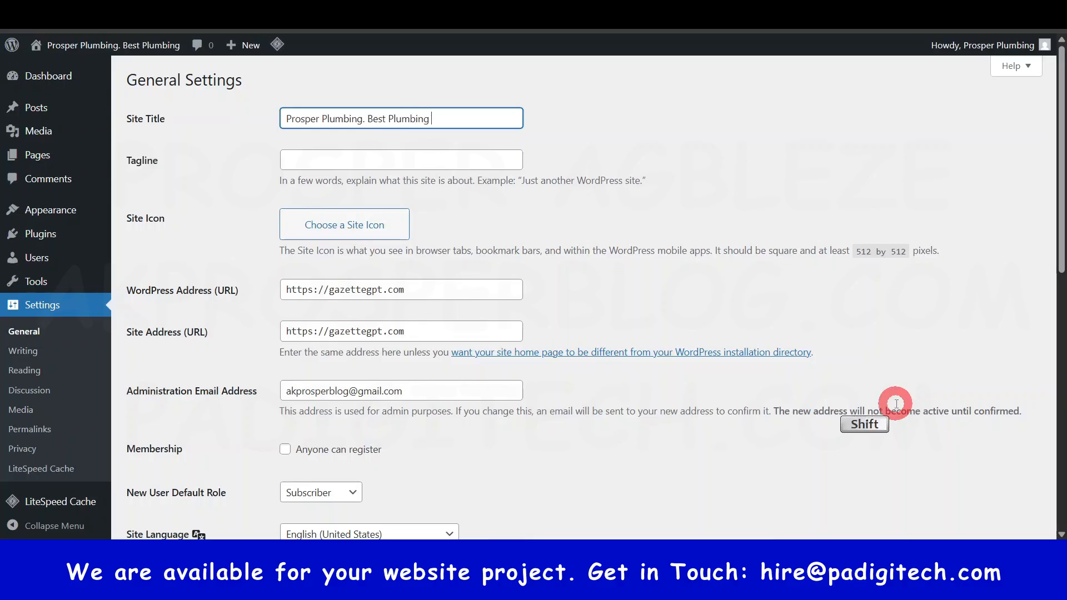
text(Servives in Lagos)
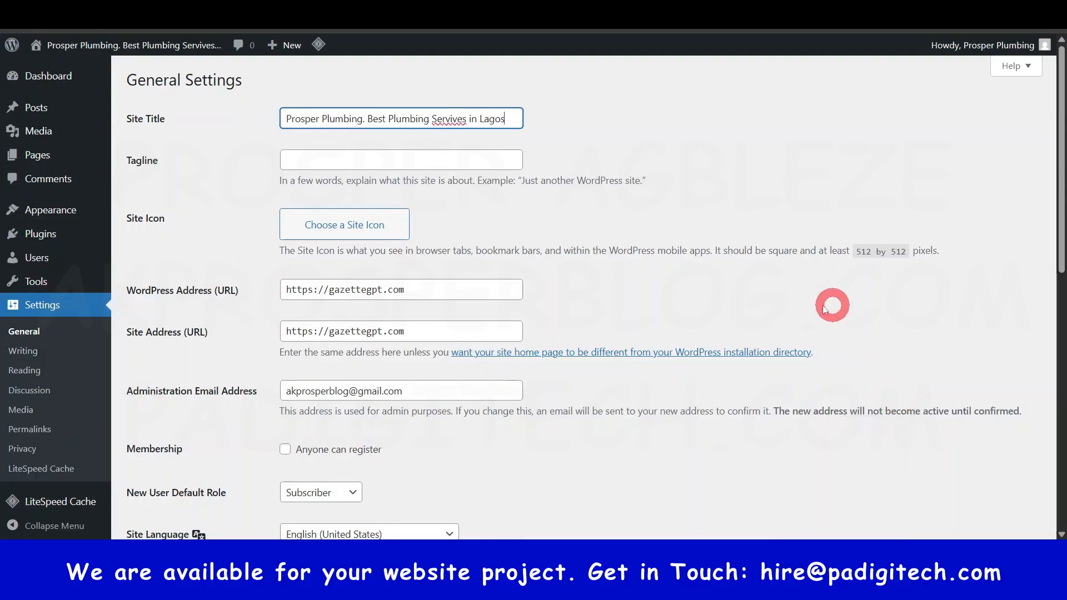
right_click(453, 119)
click(515, 145)
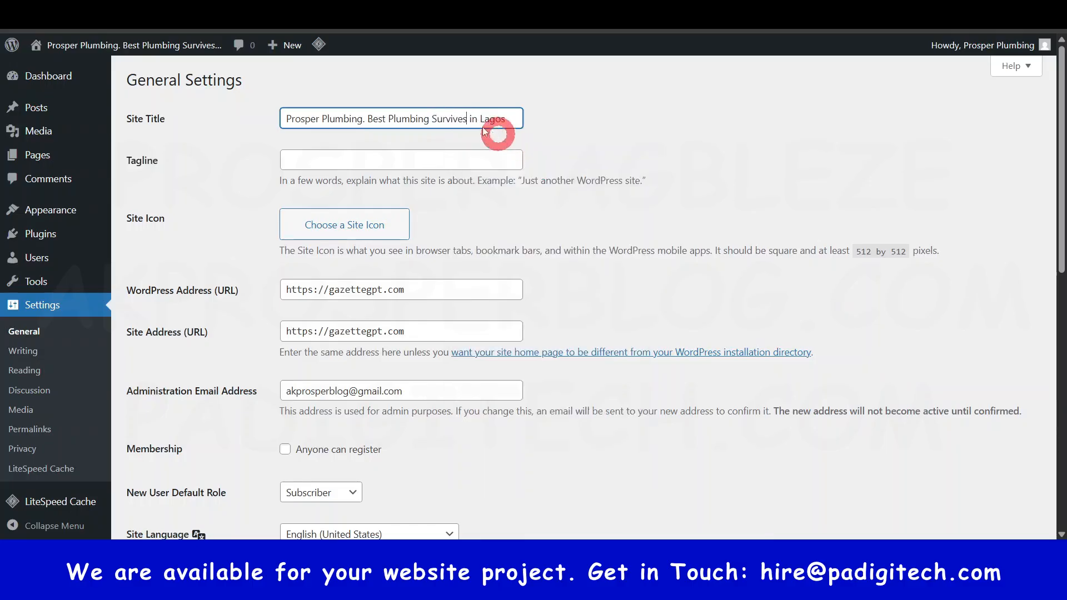
right_click(453, 119)
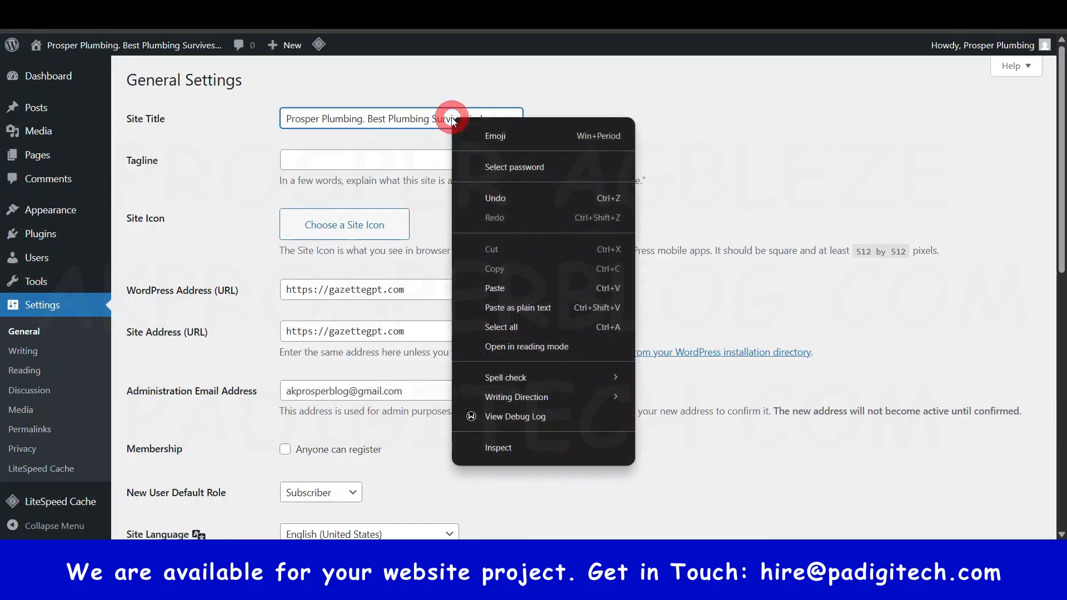
click(395, 120)
key(ctrl+z)
Step: Correct the misspelled word in the site title to "Services" using the spelling suggestions
right_click(446, 119)
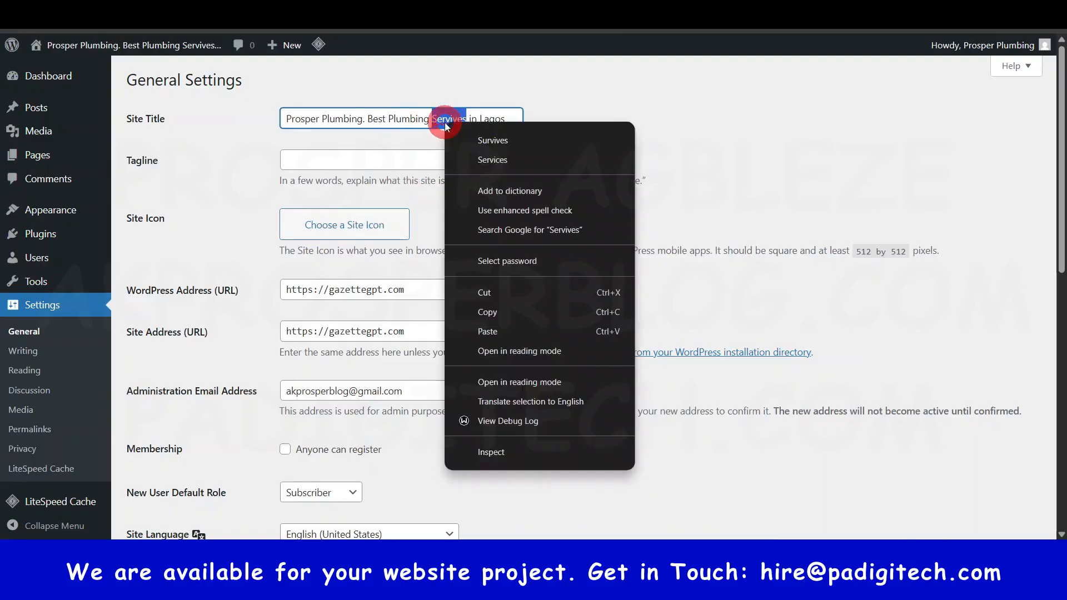
click(487, 159)
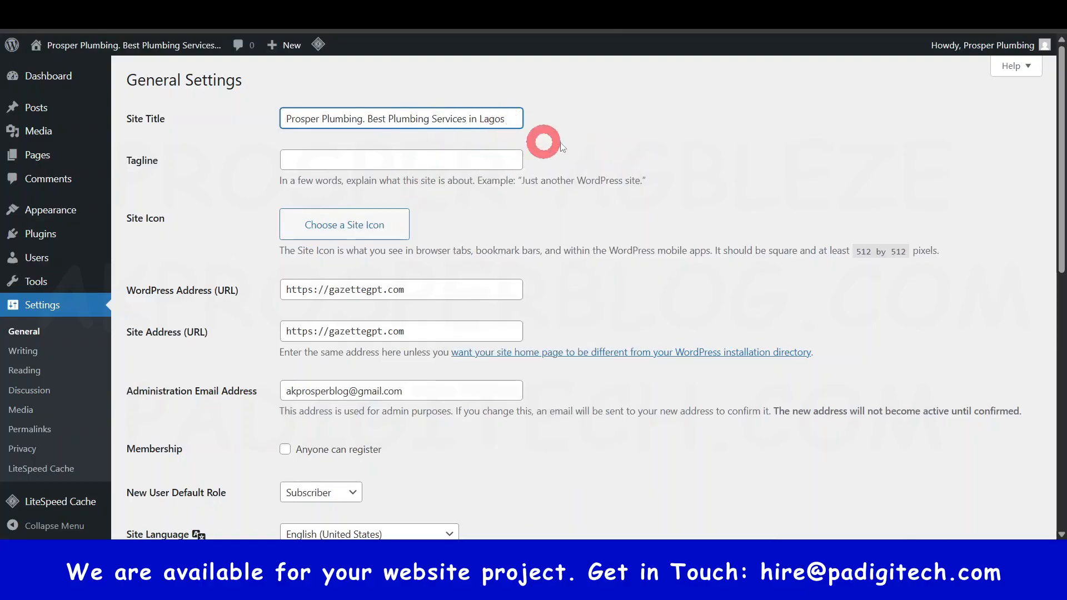
click(614, 139)
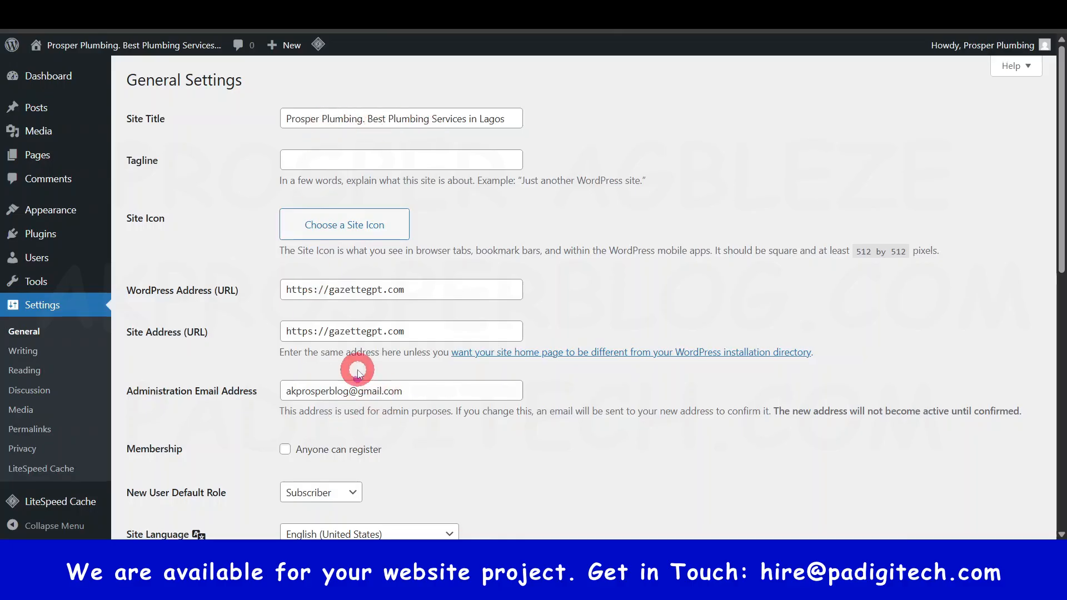
Step: Look over the General settings fields and the phrase "Best Plumbing Services in Lagos" in the site title
scroll(353, 368, down, 10)
scroll(352, 364, up, 10)
scroll(357, 364, down, 1)
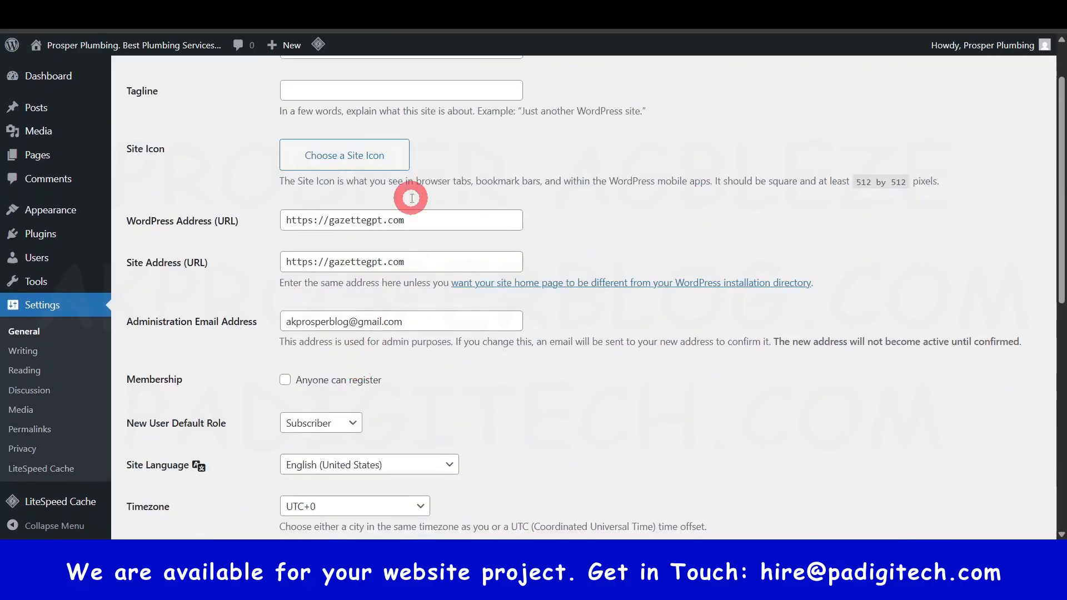
scroll(423, 191, up, 1)
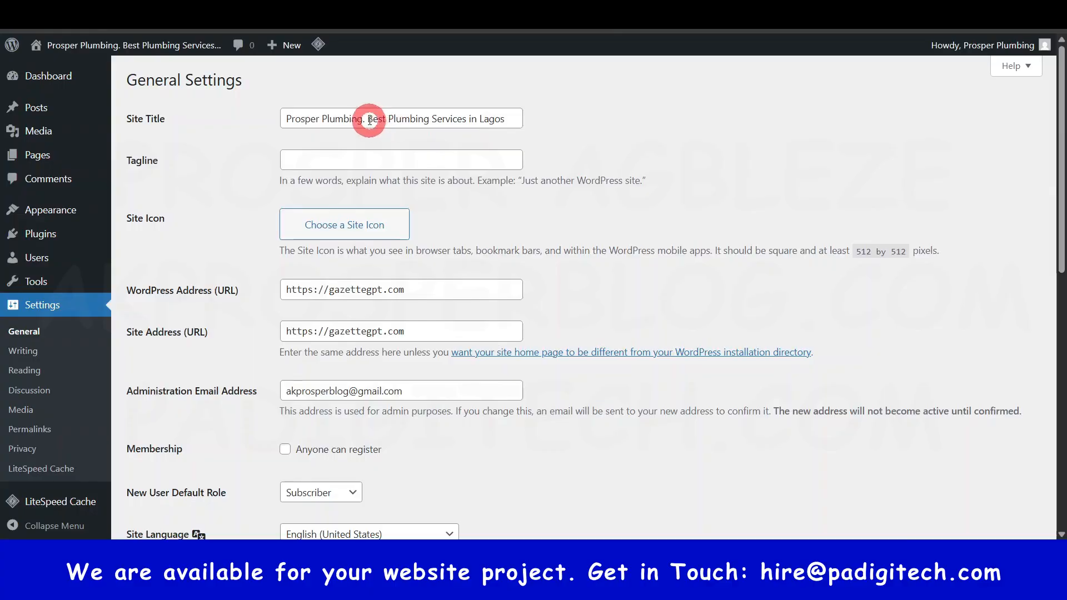
drag(369, 120, 662, 133)
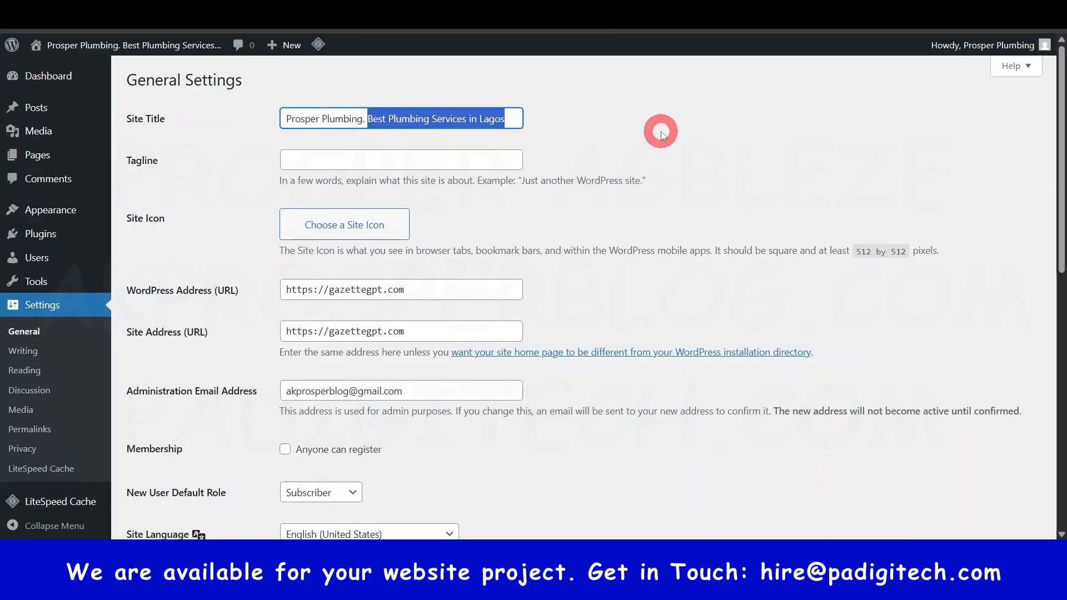
click(661, 133)
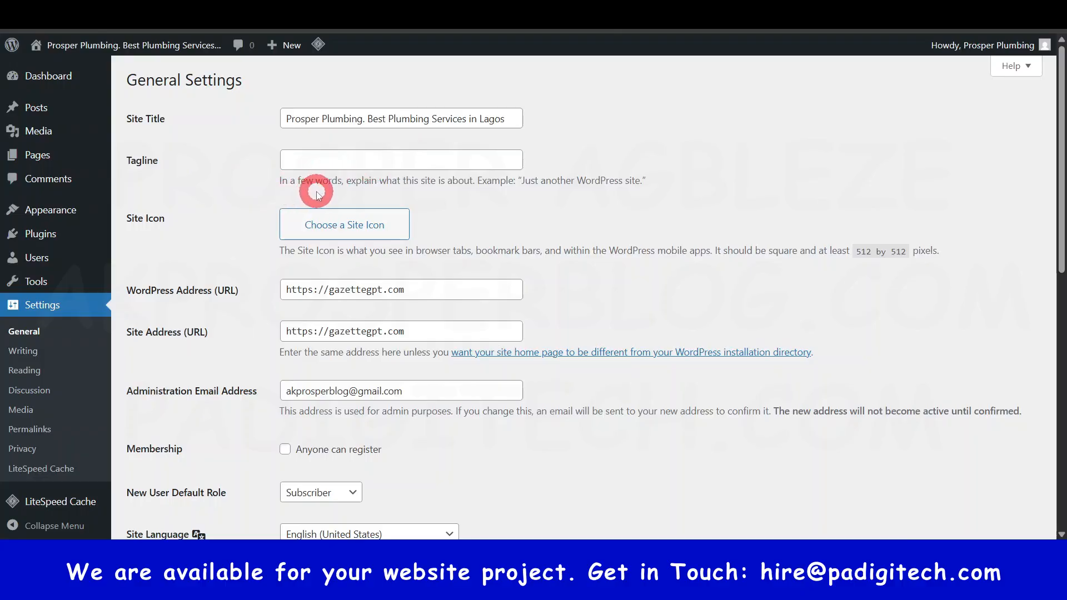
Step: Set the tagline to "professional pluming services at it best"
click(404, 159)
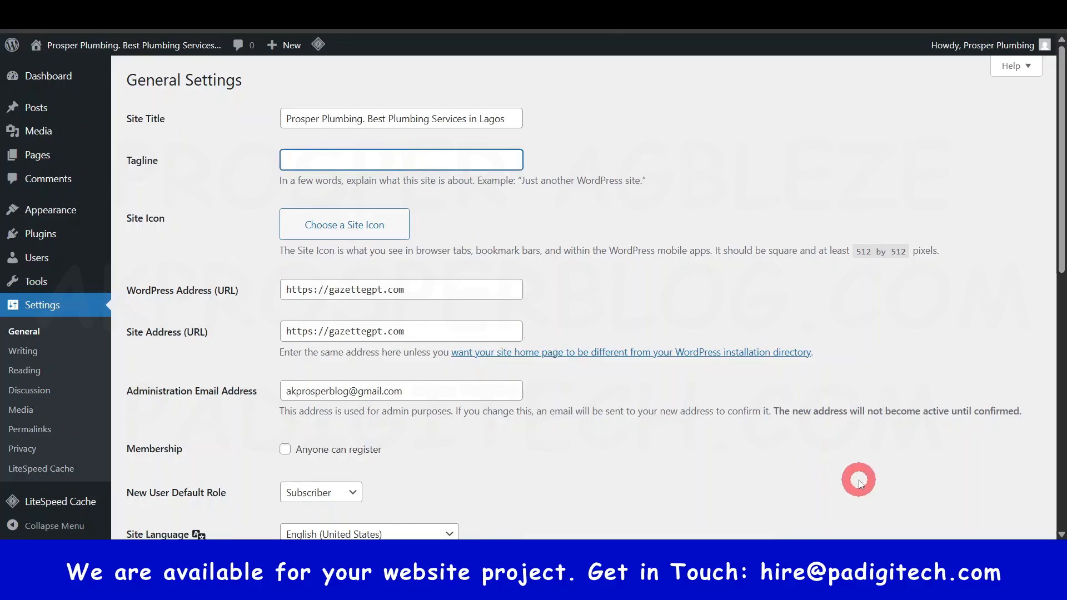
text(plu)
text(ming services at it best)
key(Home)
text(professional)
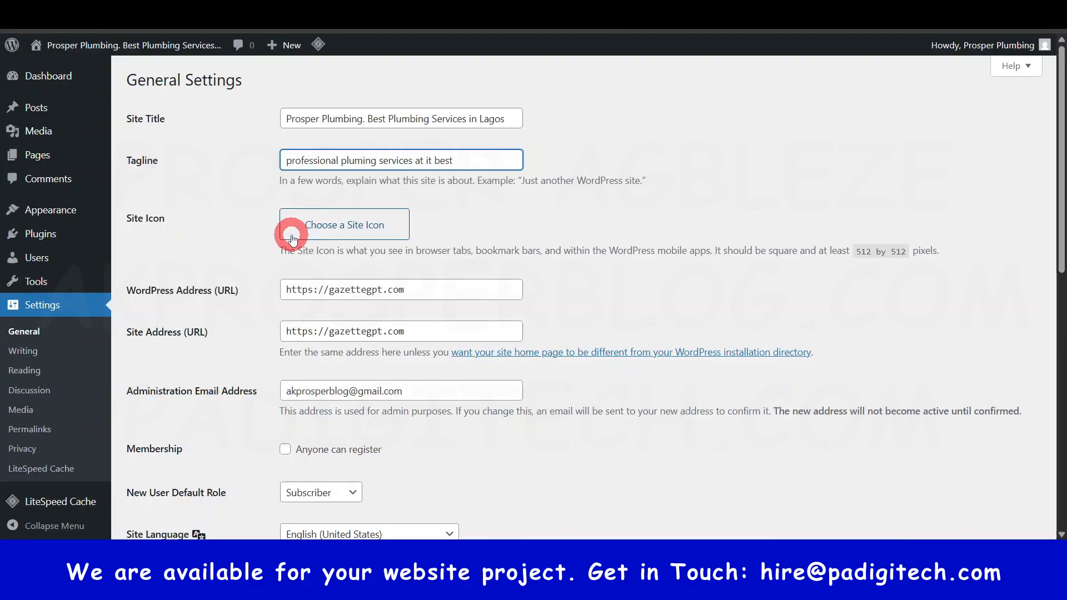
Step: Review the remaining address, membership, language, timezone and date options and save the General settings
scroll(342, 241, down, 3)
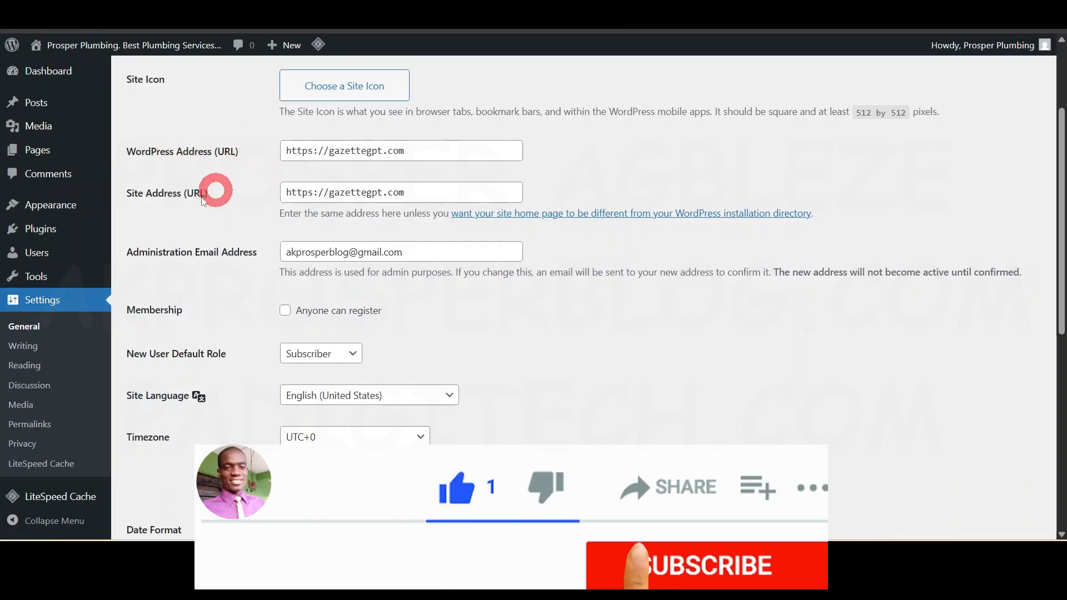
scroll(240, 245, down, 2)
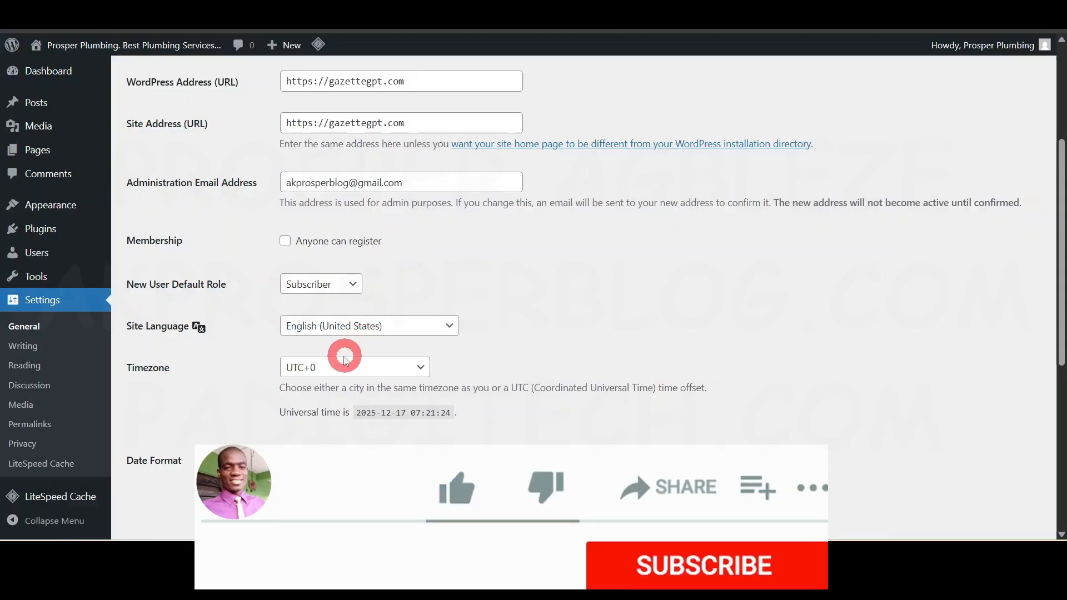
scroll(419, 358, down, 3)
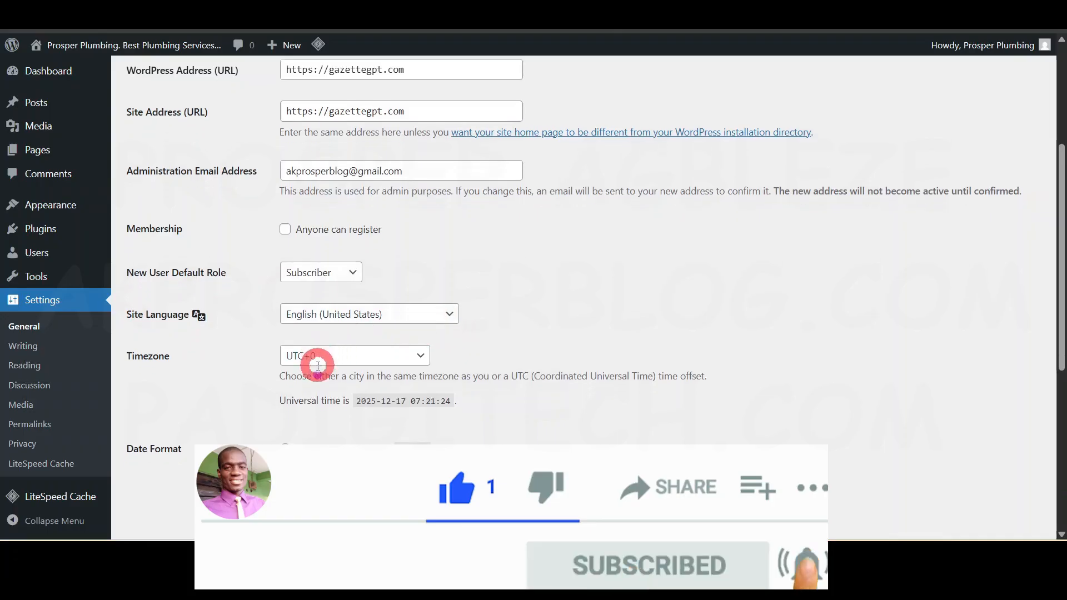
scroll(528, 317, down, 4)
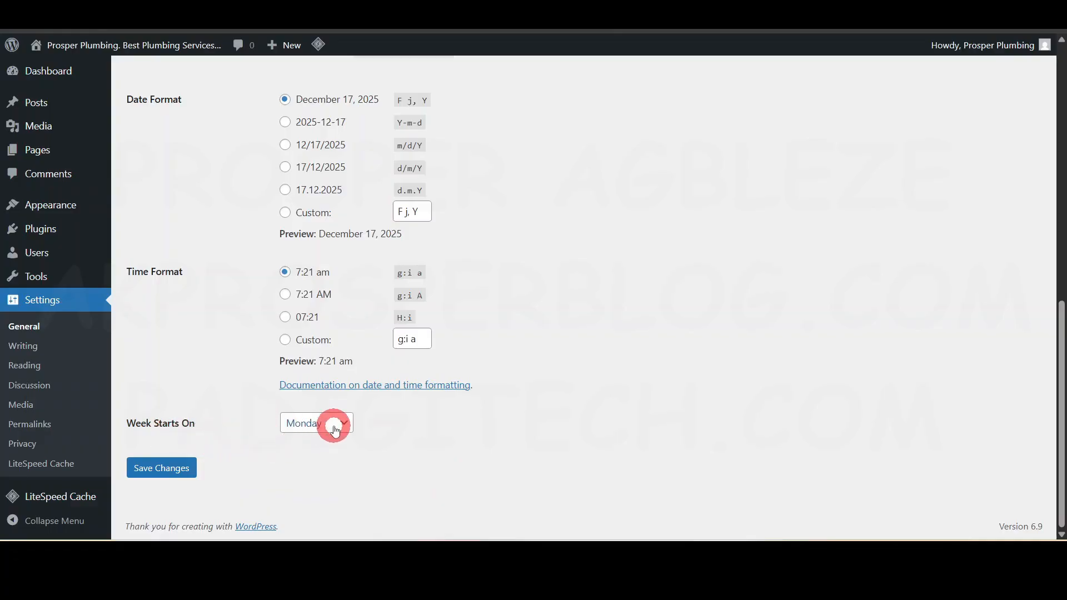
click(146, 470)
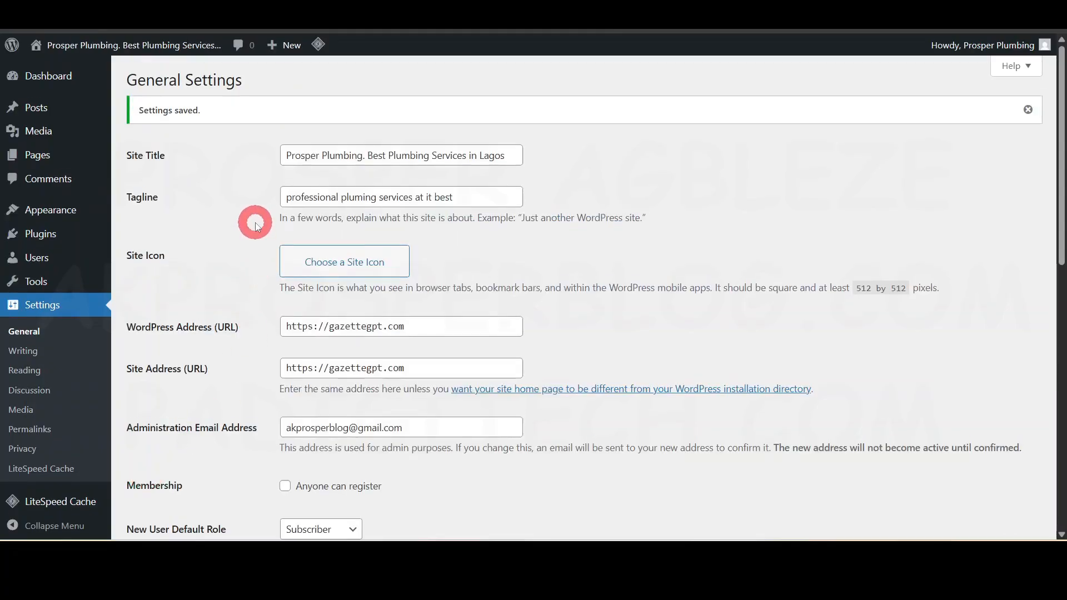
Step: Return from the General settings to the dashboard and open the live site in a new browser tab
scroll(254, 228, down, 5)
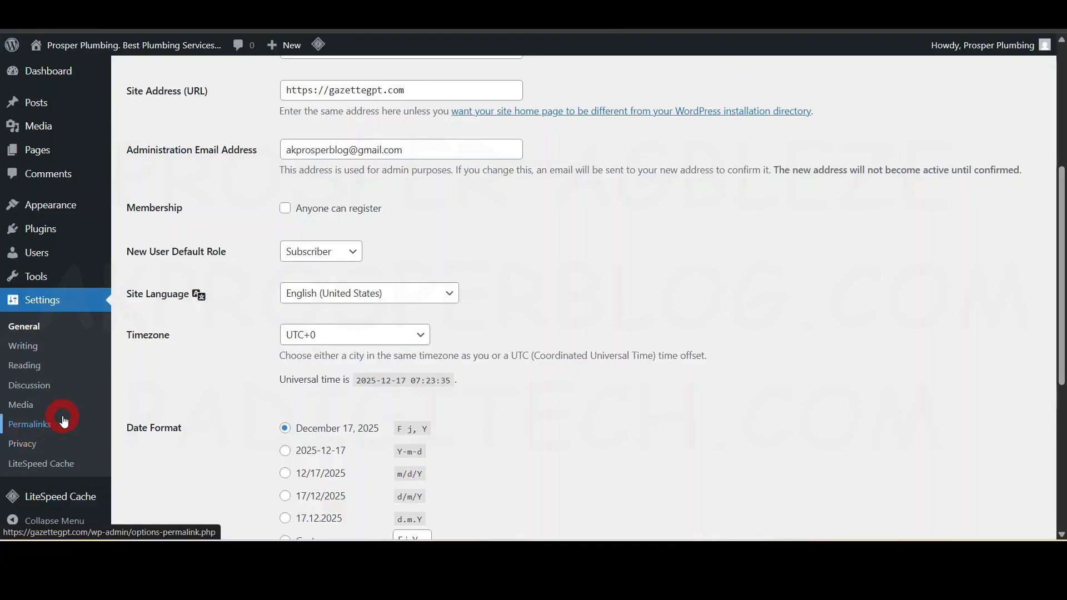
scroll(64, 414, up, 5)
mouse_move(64, 77)
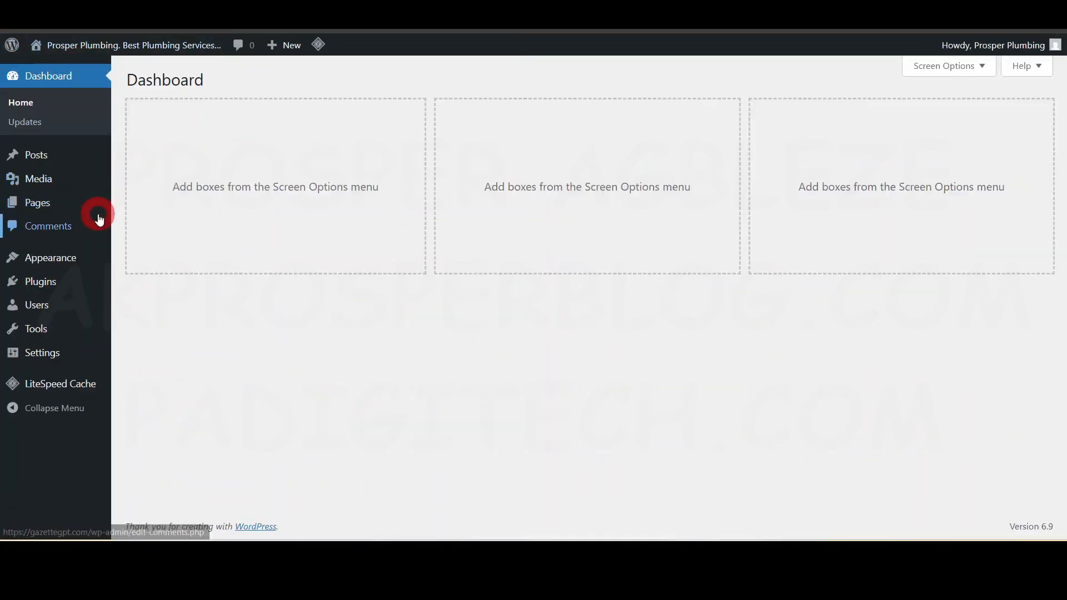
mouse_move(86, 48)
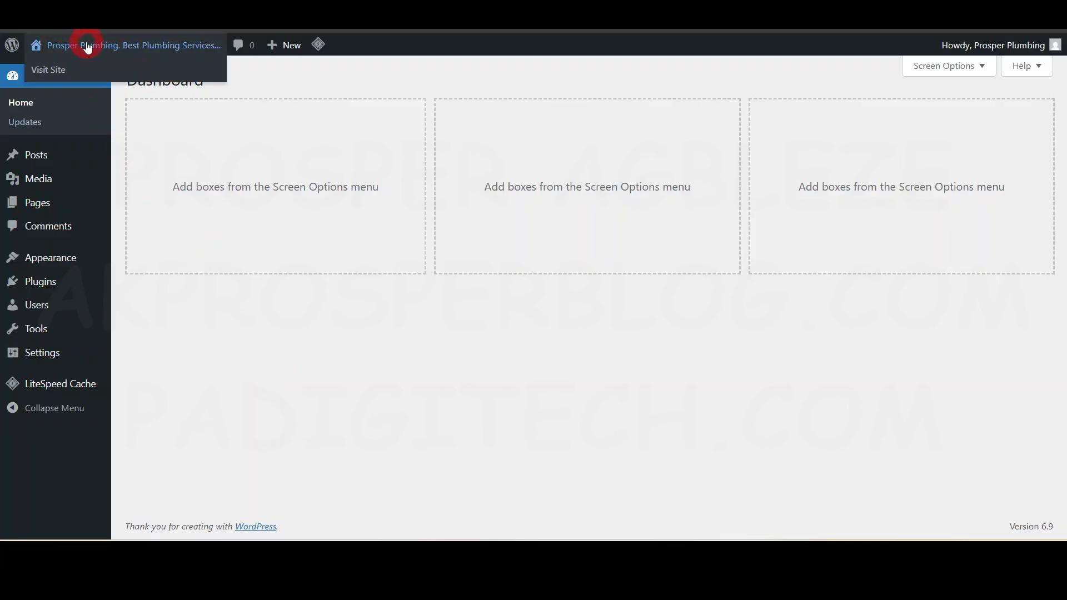
right_click(40, 71)
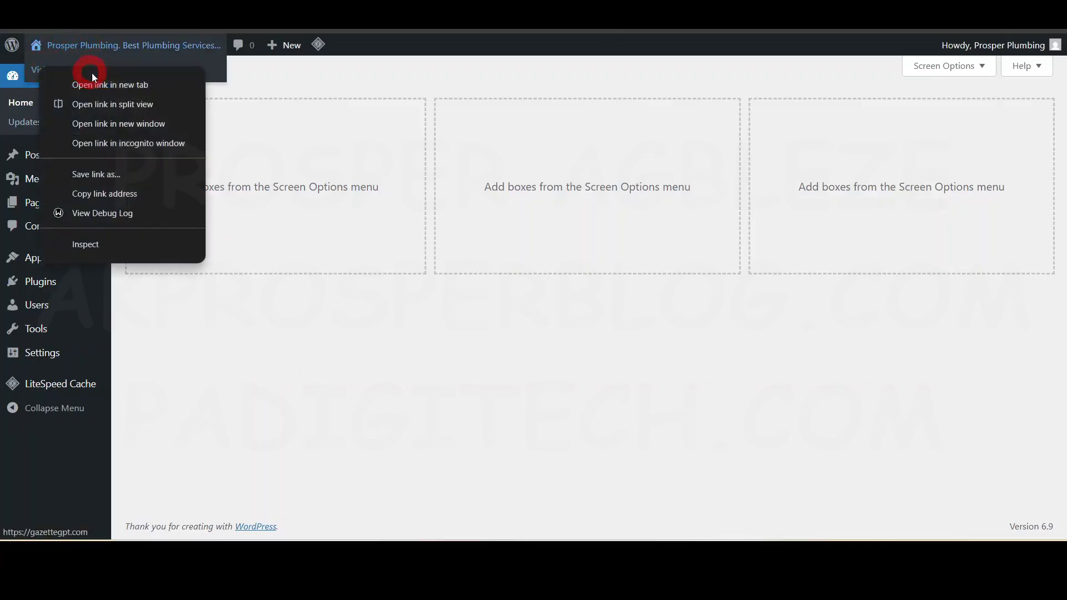
click(104, 84)
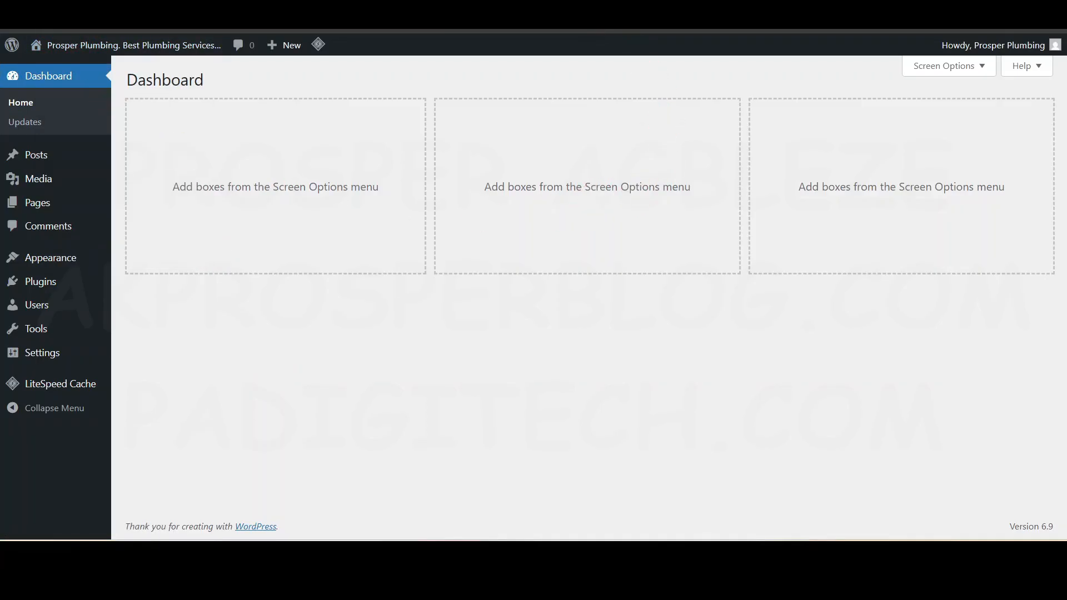
Step: Examine the live homepage from the header's site title through the blog posts to the footer
scroll(990, 260, down, 7)
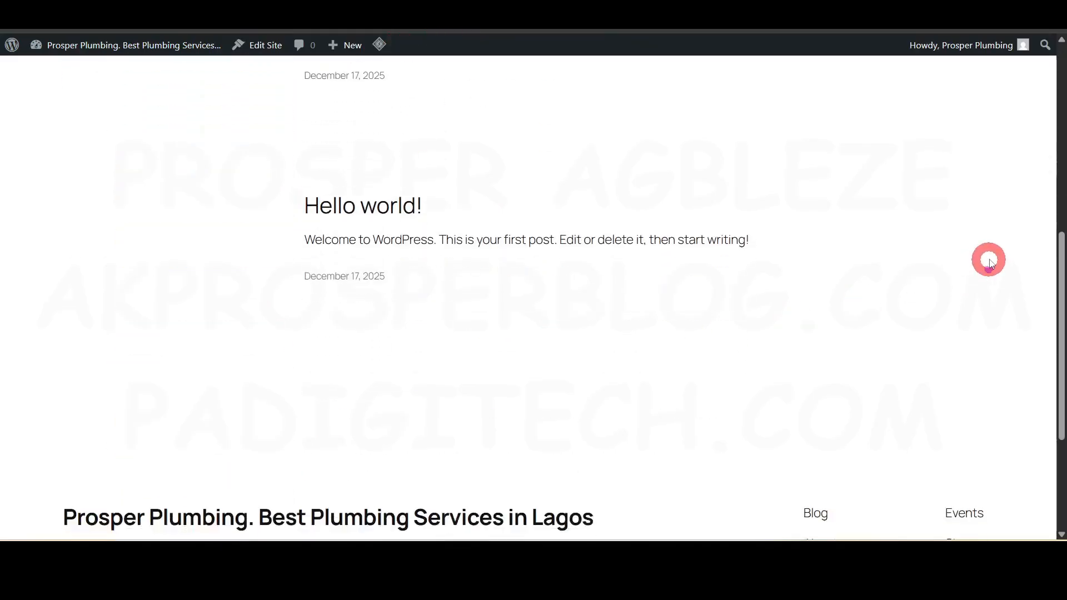
scroll(856, 219, up, 3)
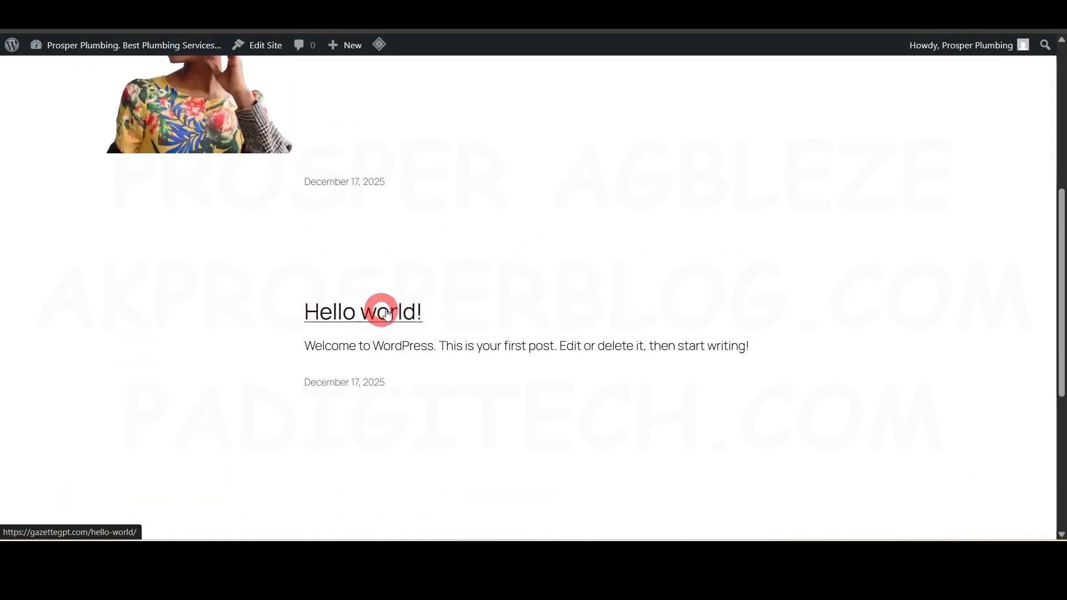
scroll(387, 313, up, 5)
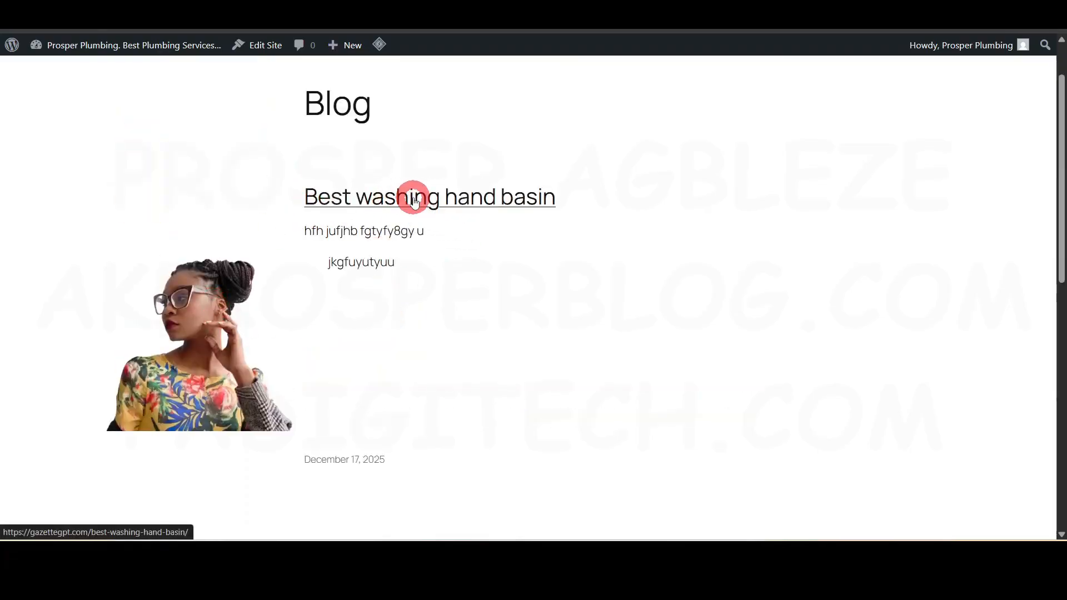
scroll(469, 211, up, 2)
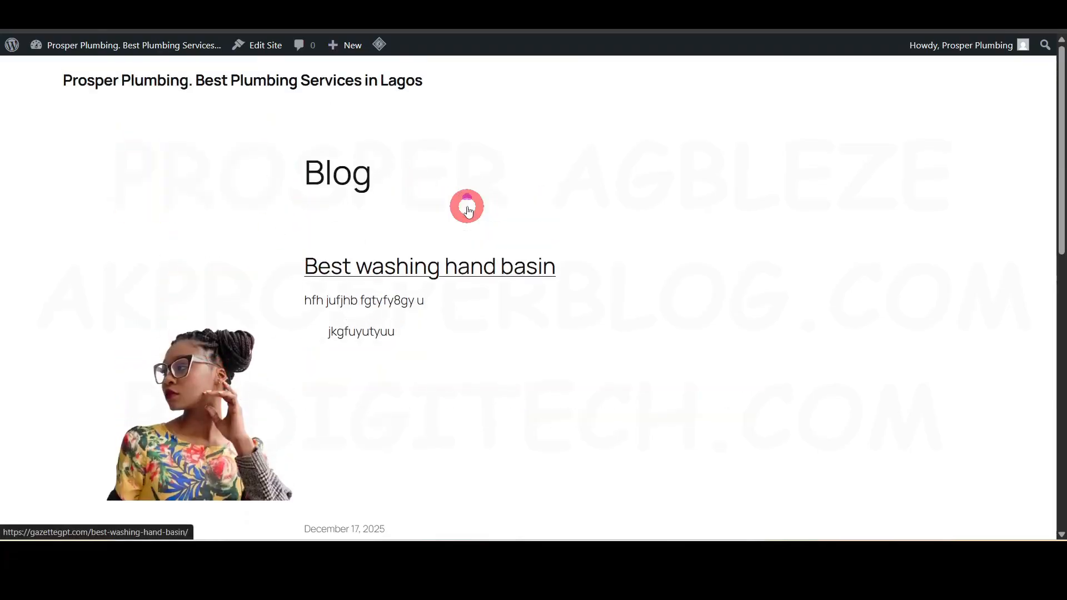
scroll(472, 209, down, 1)
scroll(476, 206, up, 1)
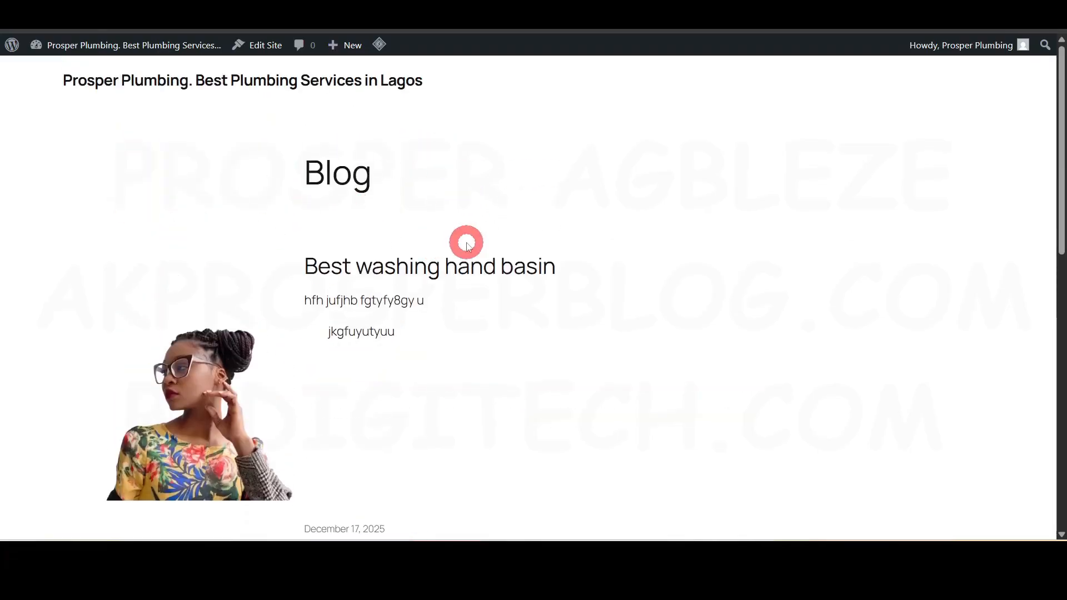
scroll(541, 278, down, 10)
scroll(557, 269, up, 10)
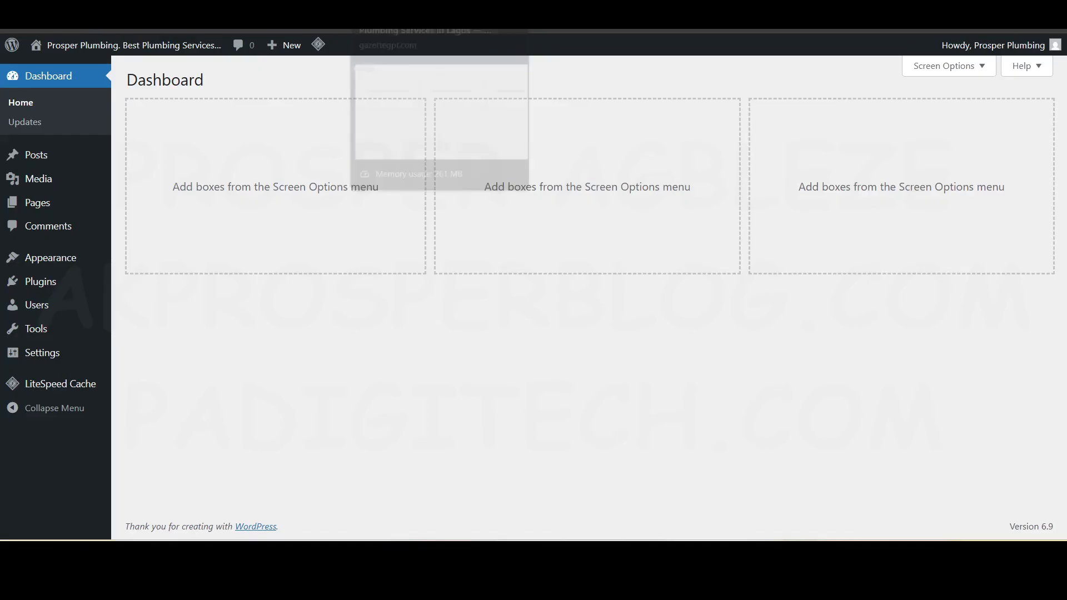
Step: Open the list of installed themes and dismiss the SpotOnTheMouse licence reminder
mouse_move(52, 178)
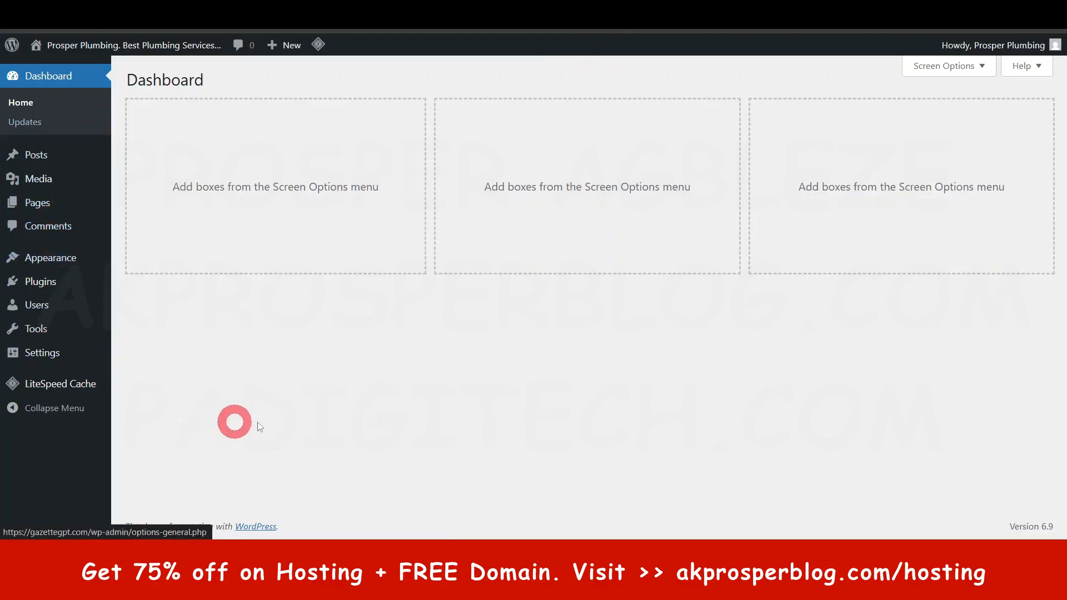
mouse_move(64, 265)
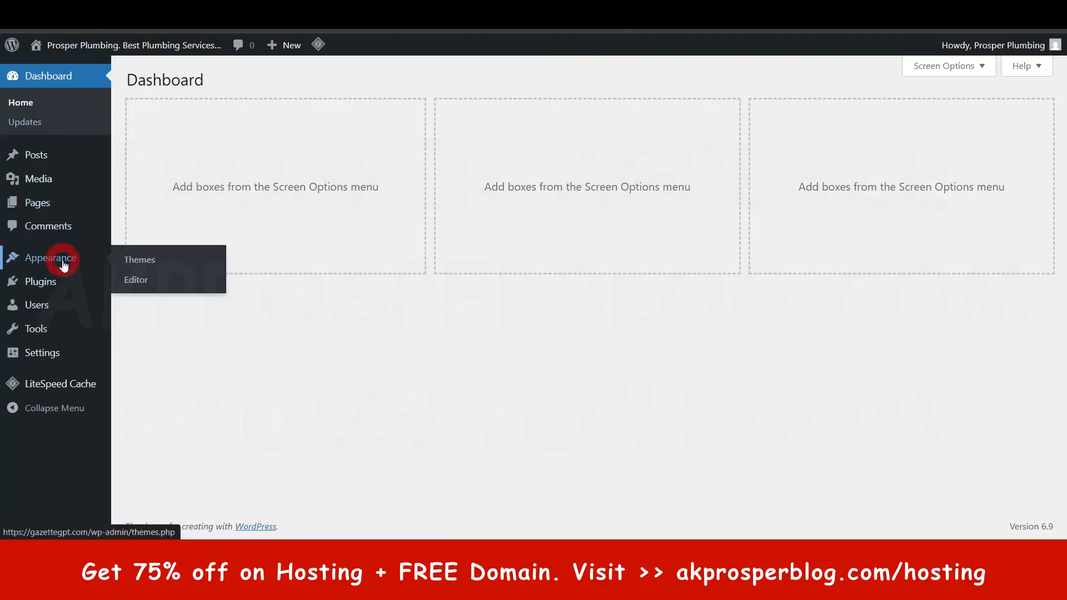
click(148, 261)
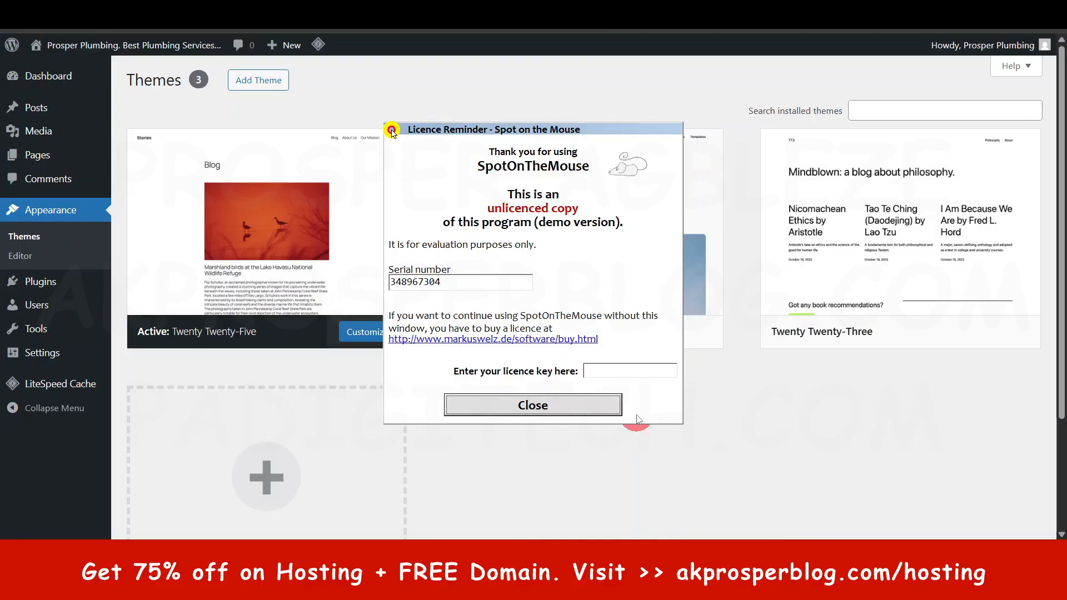
click(554, 411)
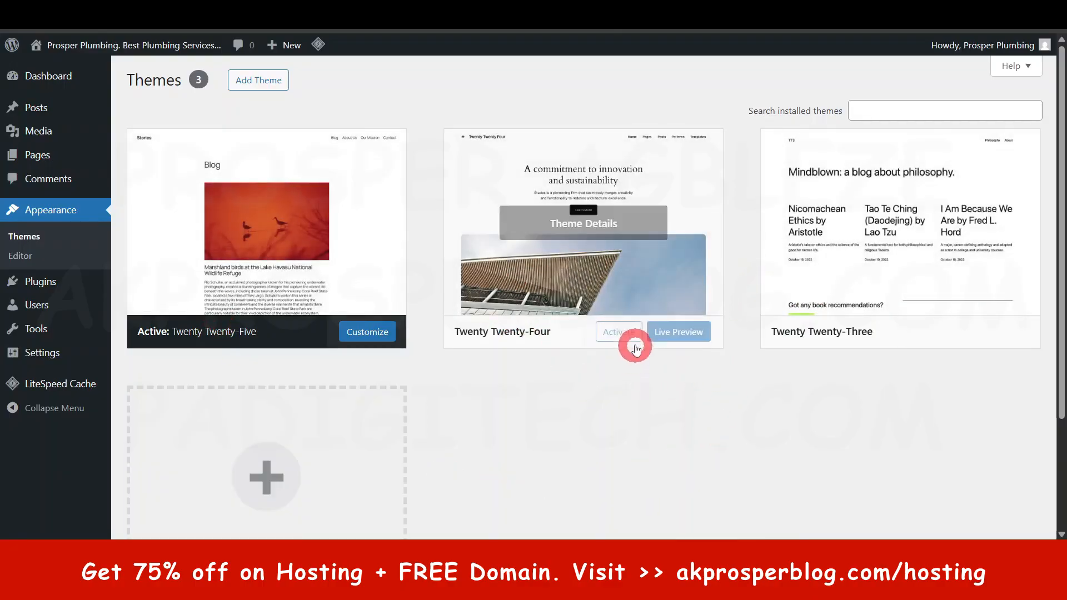
Step: Activate the Twenty Twenty-Four theme and look over the live homepage with it
click(622, 334)
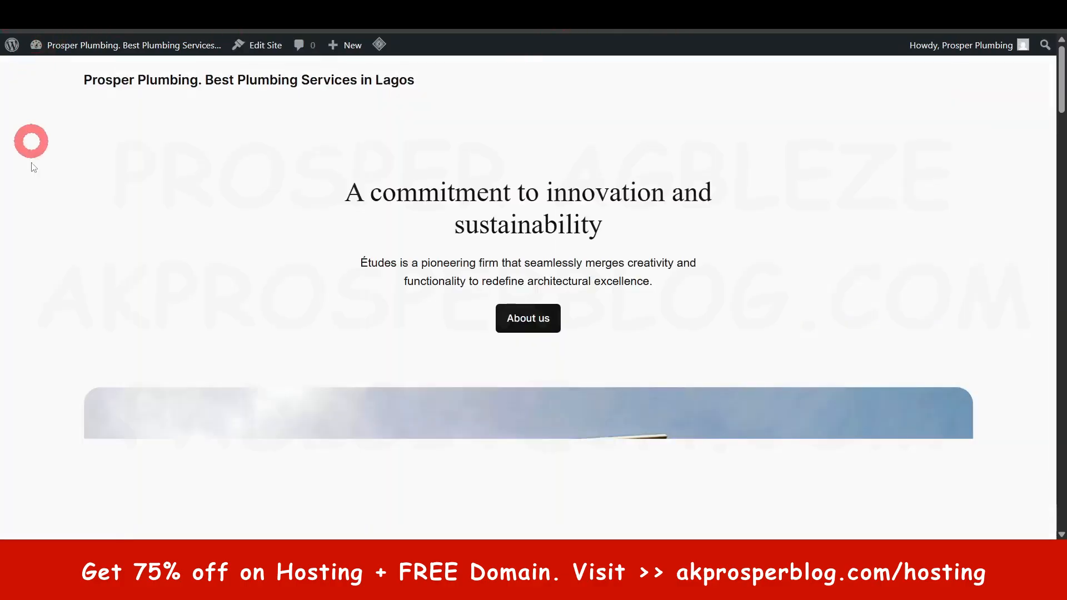
scroll(262, 183, down, 20)
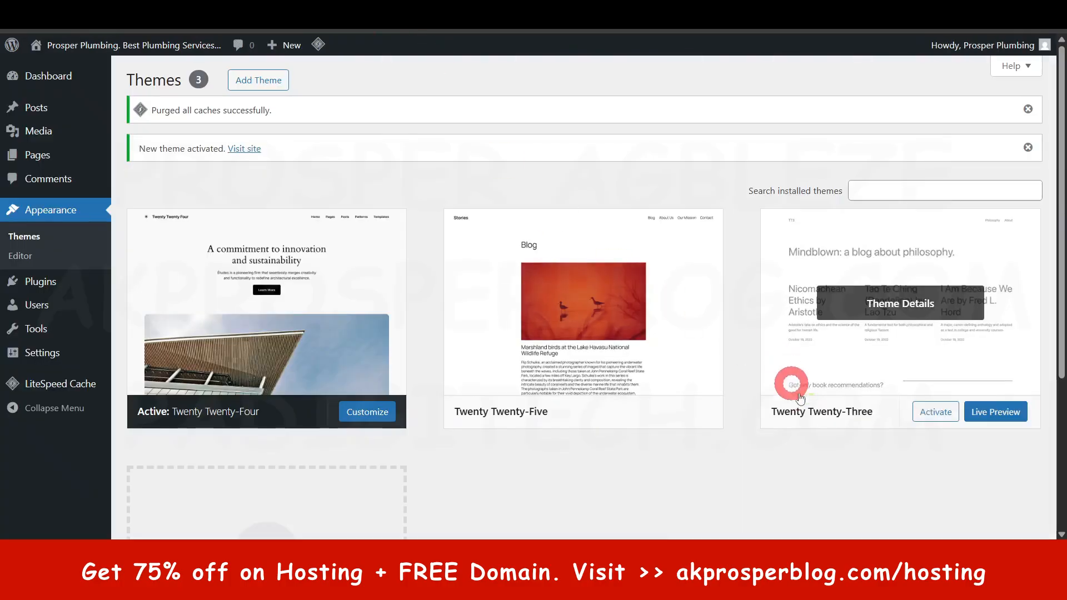
Step: Activate the Twenty Twenty-Three theme and review how the live homepage and its posts look with it
click(943, 412)
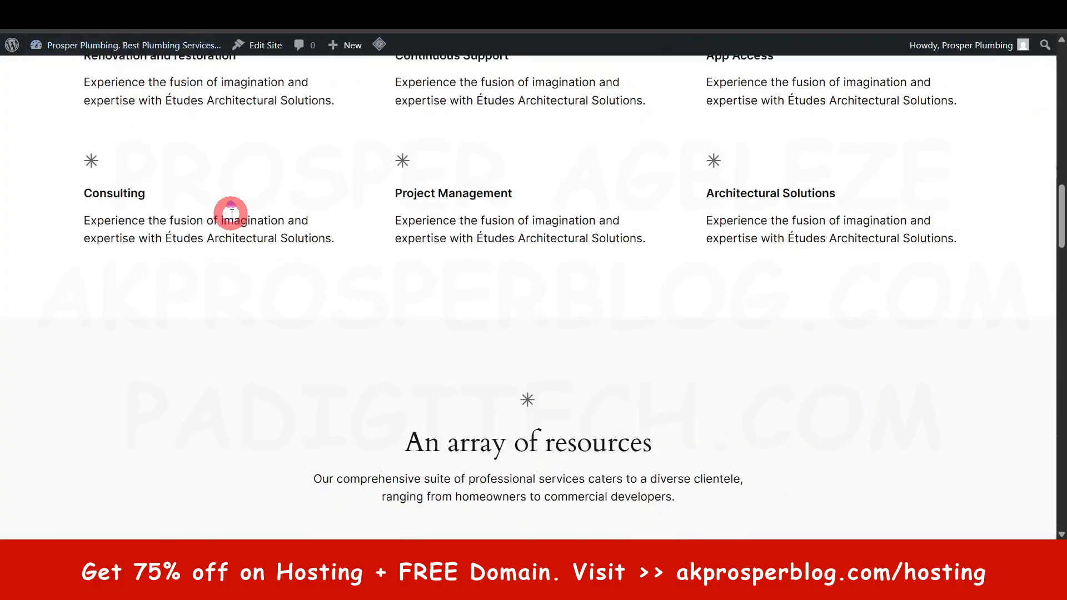
scroll(231, 214, up, 10)
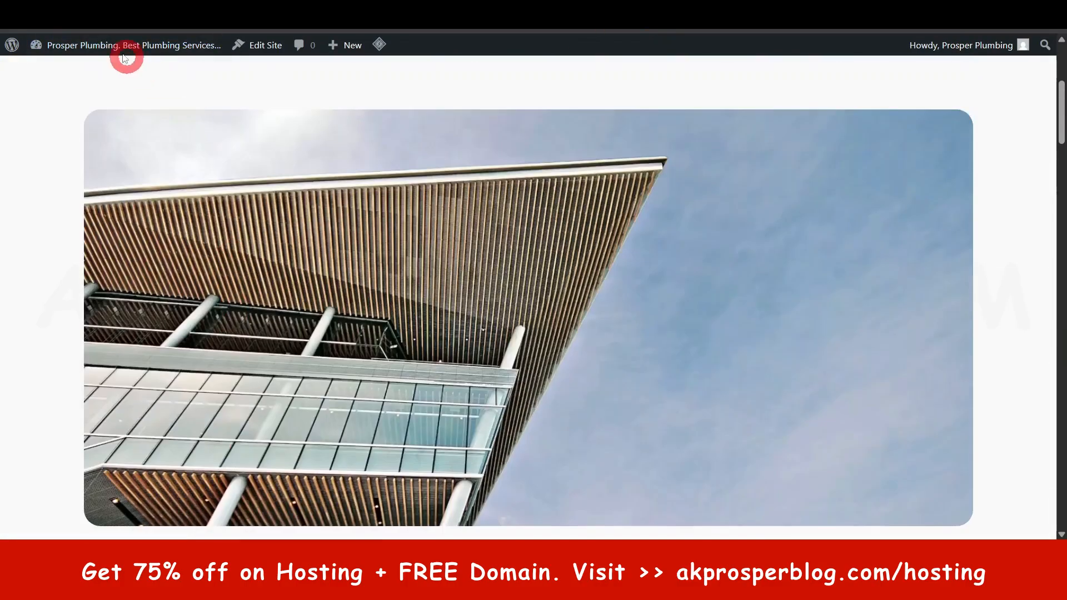
scroll(684, 353, down, 10)
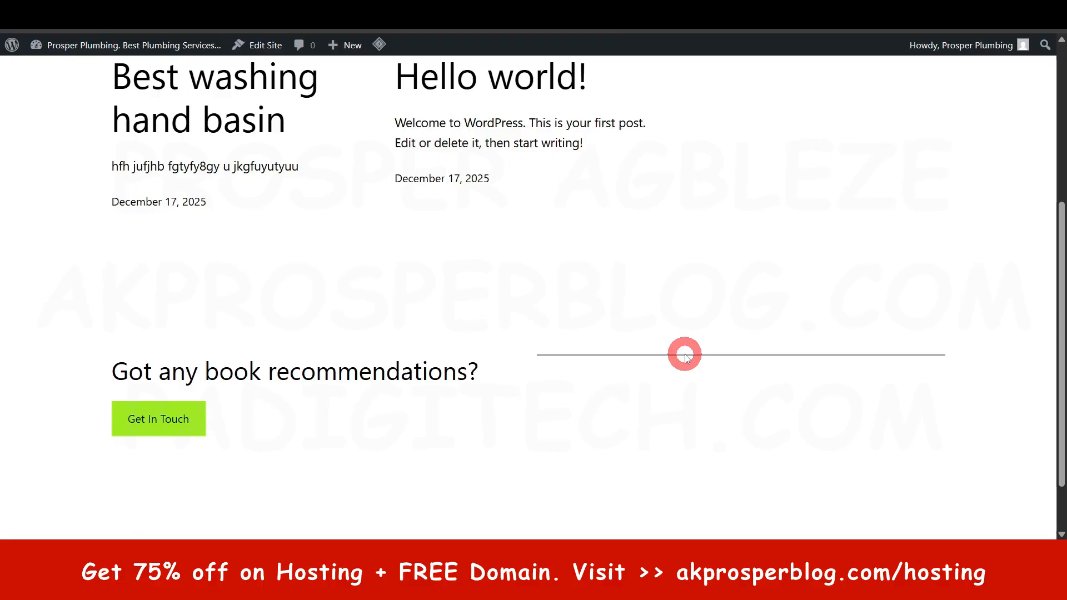
scroll(392, 306, up, 2)
scroll(447, 307, up, 3)
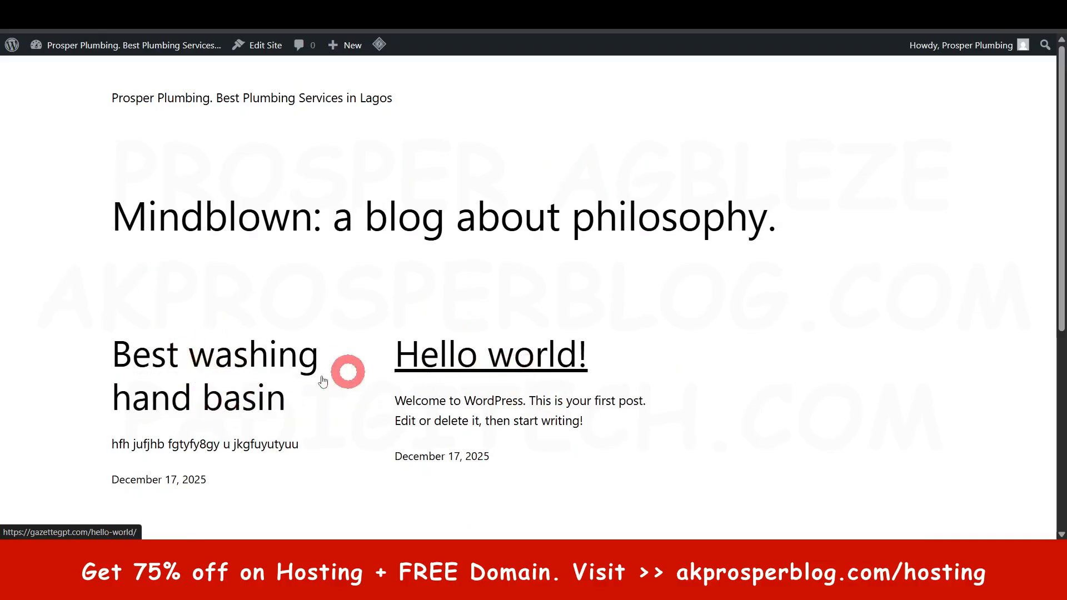
scroll(476, 386, down, 5)
scroll(482, 389, up, 1)
scroll(483, 389, up, 5)
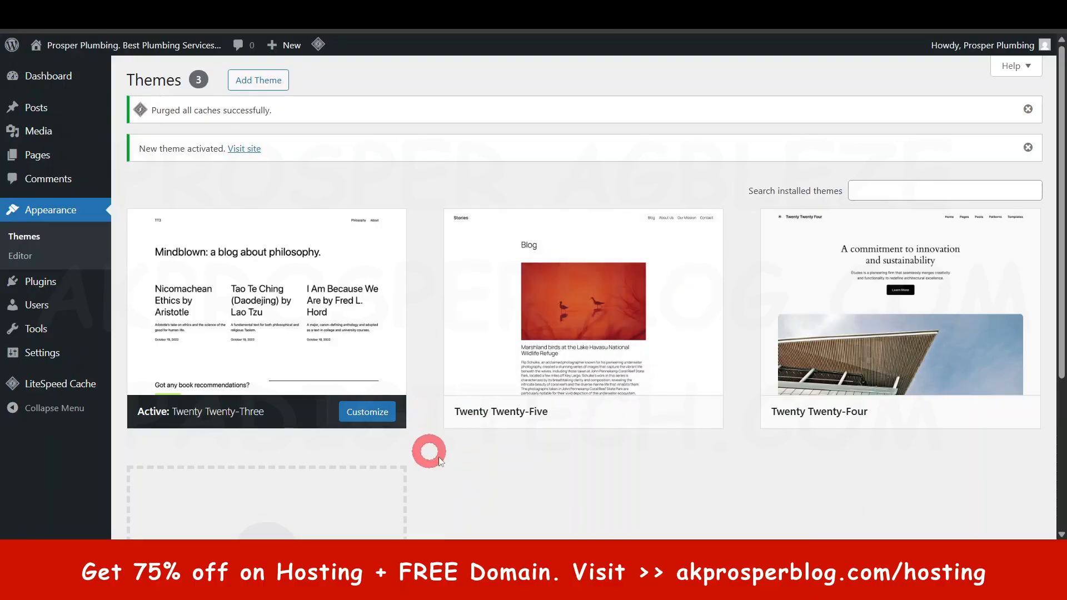
Step: Find the Zakra theme in the theme directory by searching for "zakra", then install and activate it
click(252, 80)
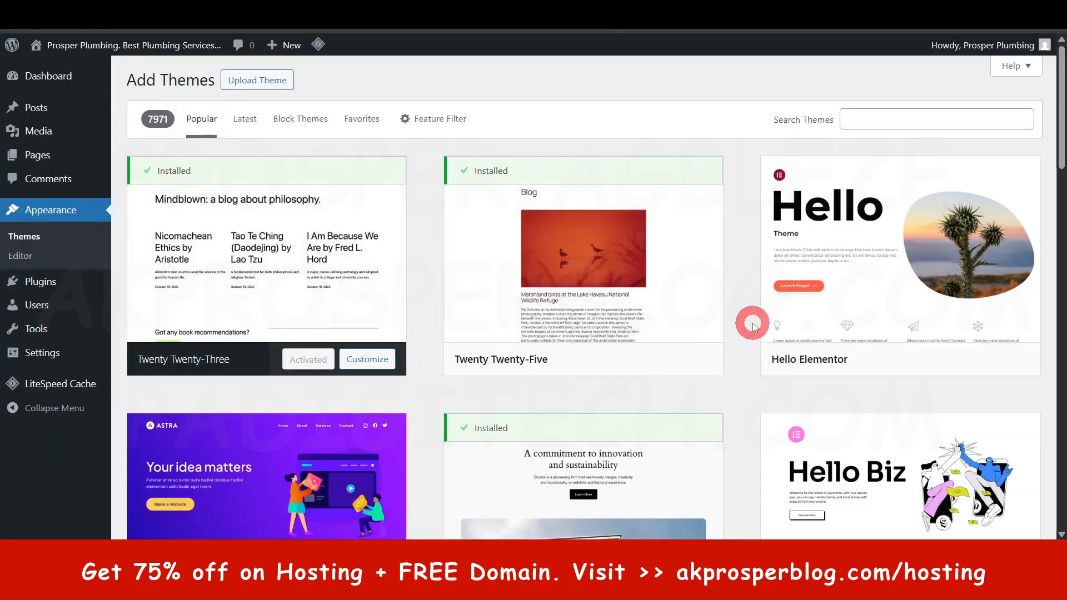
scroll(752, 325, down, 20)
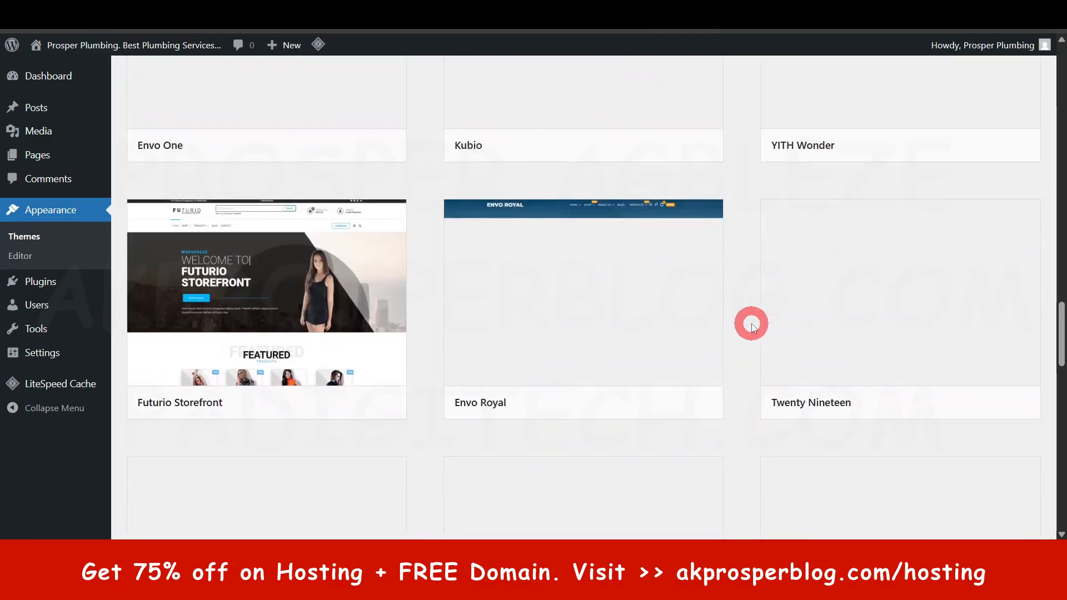
scroll(753, 327, down, 5)
scroll(753, 327, up, 8)
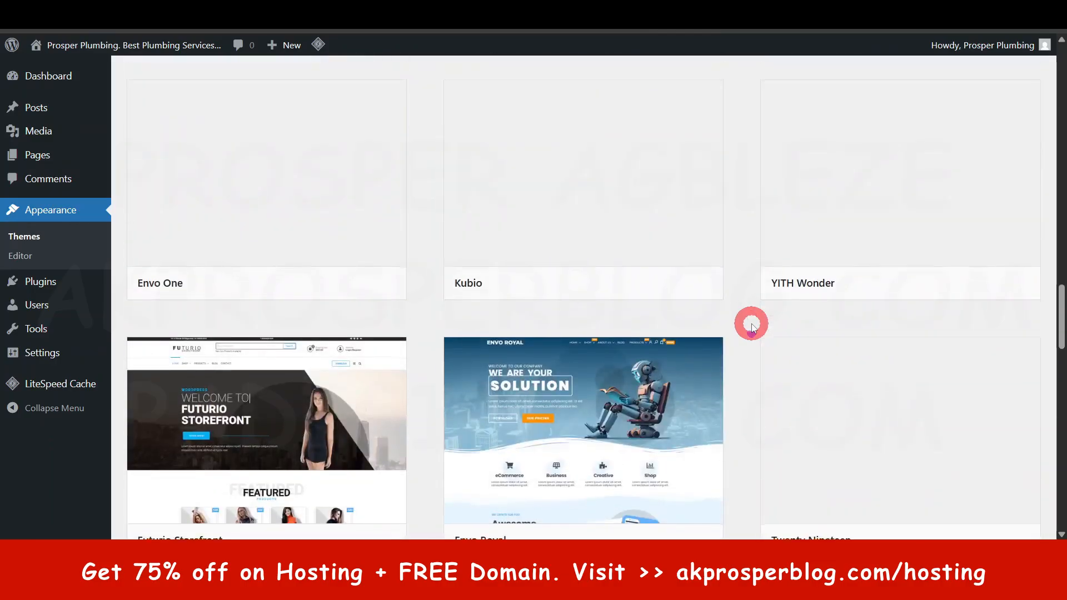
scroll(753, 327, down, 5)
scroll(753, 326, up, 15)
scroll(752, 327, up, 15)
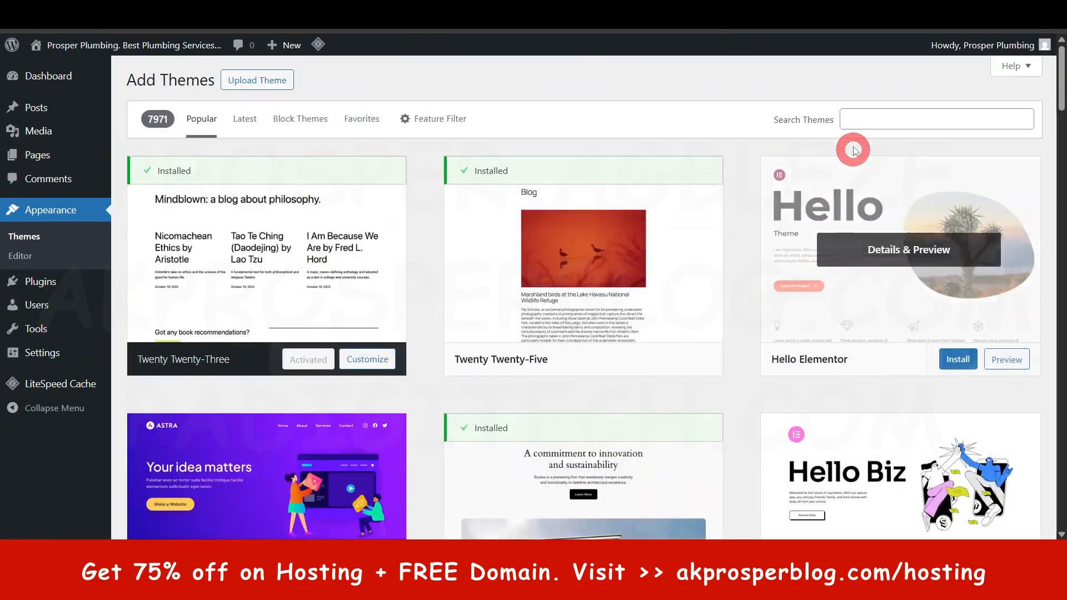
click(865, 117)
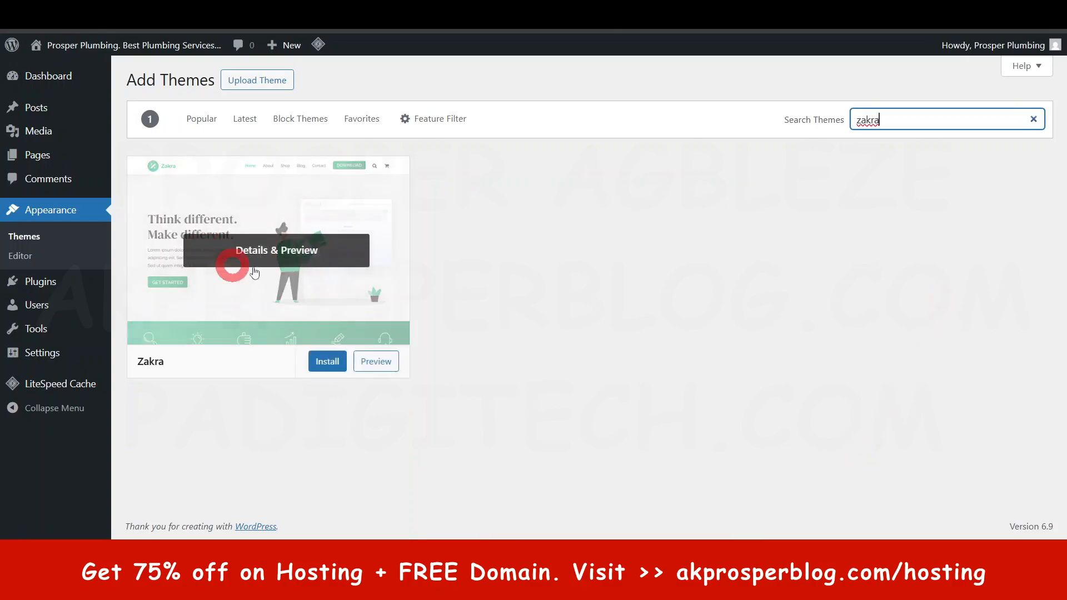
click(324, 362)
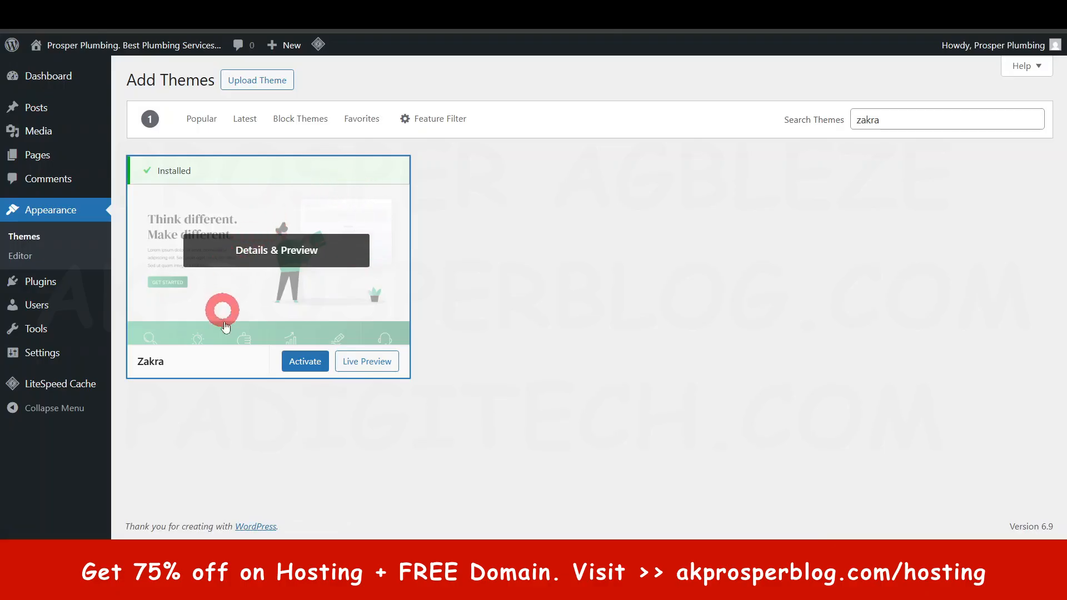
click(307, 362)
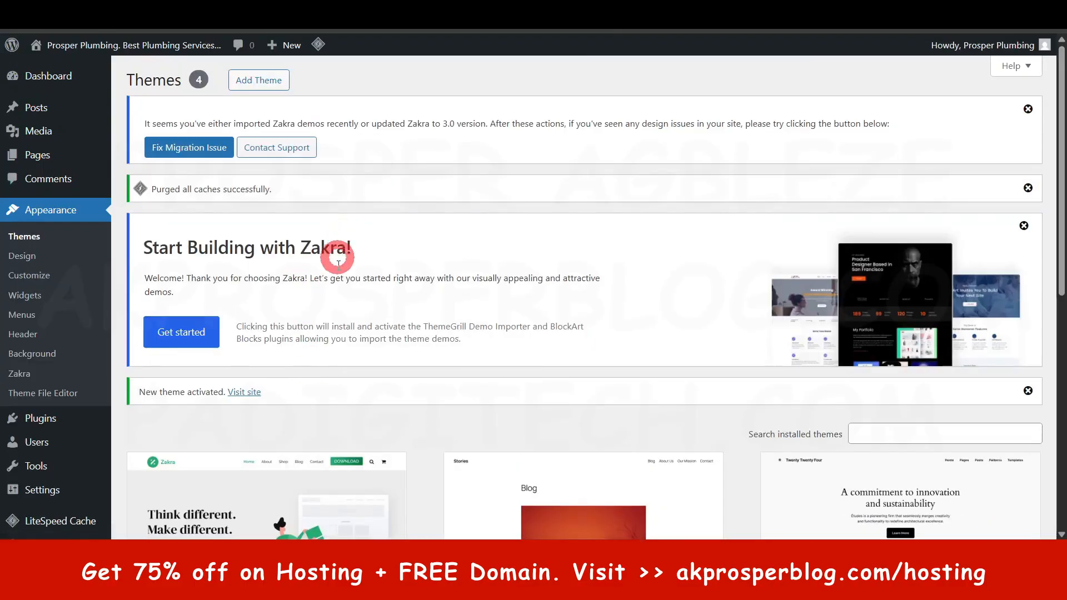
Step: Delete the inactive Twenty Twenty-Five theme from the installed themes and confirm the deletion
scroll(495, 267, down, 2)
scroll(405, 300, down, 2)
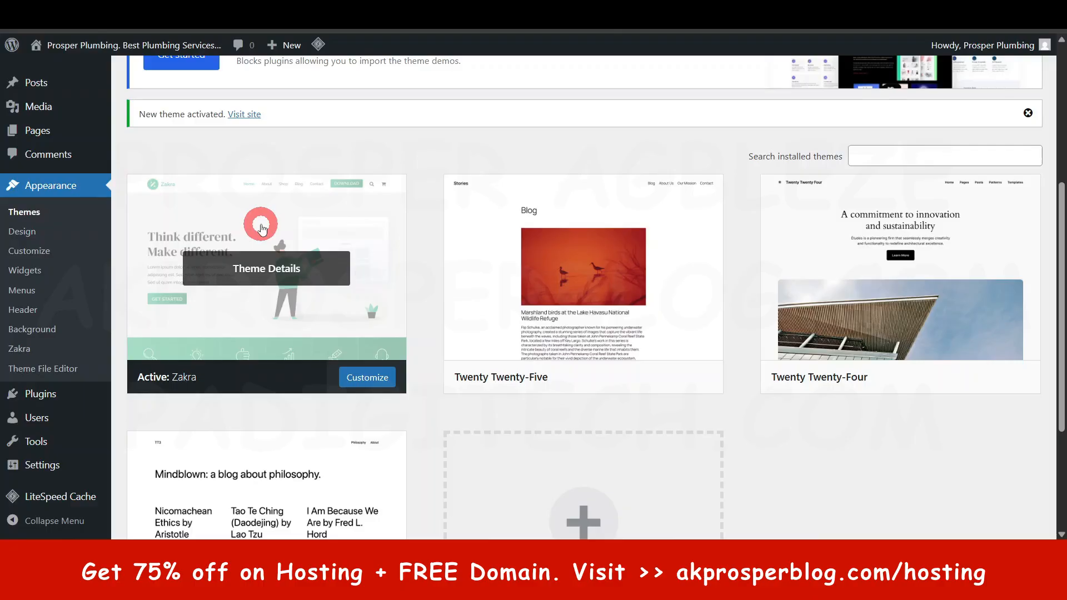
scroll(498, 417, down, 1)
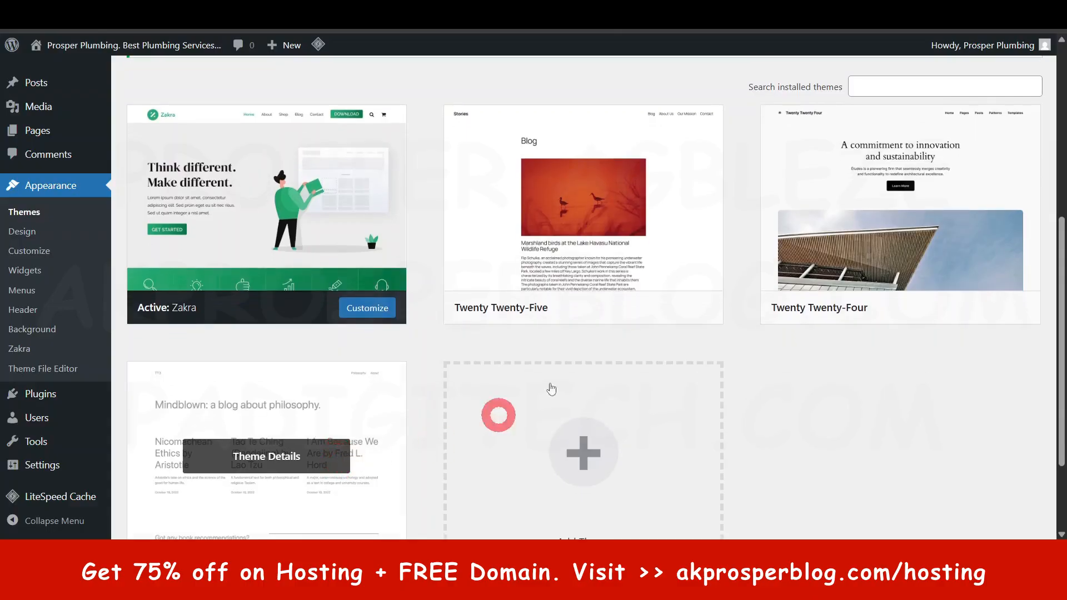
click(568, 254)
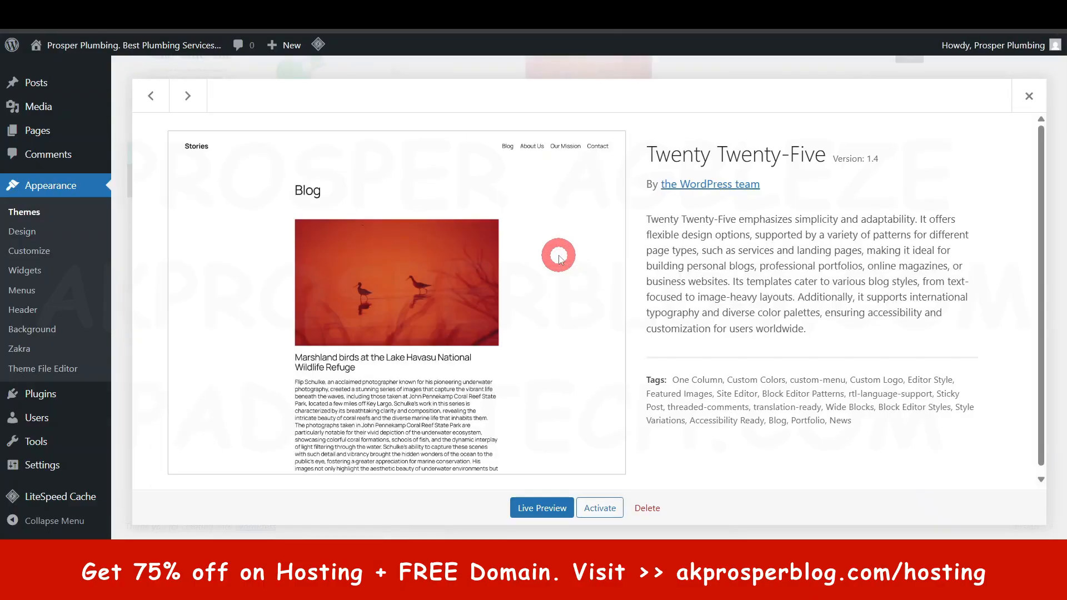
click(649, 512)
click(595, 124)
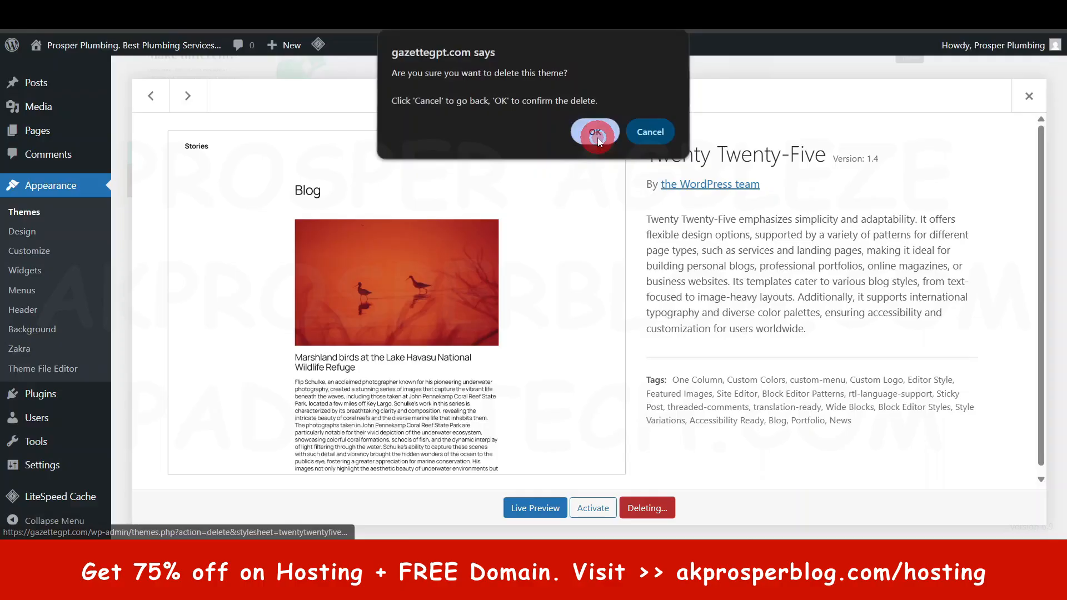
Step: Delete the inactive Twenty Twenty-Three theme from the installed themes and confirm the deletion
click(862, 142)
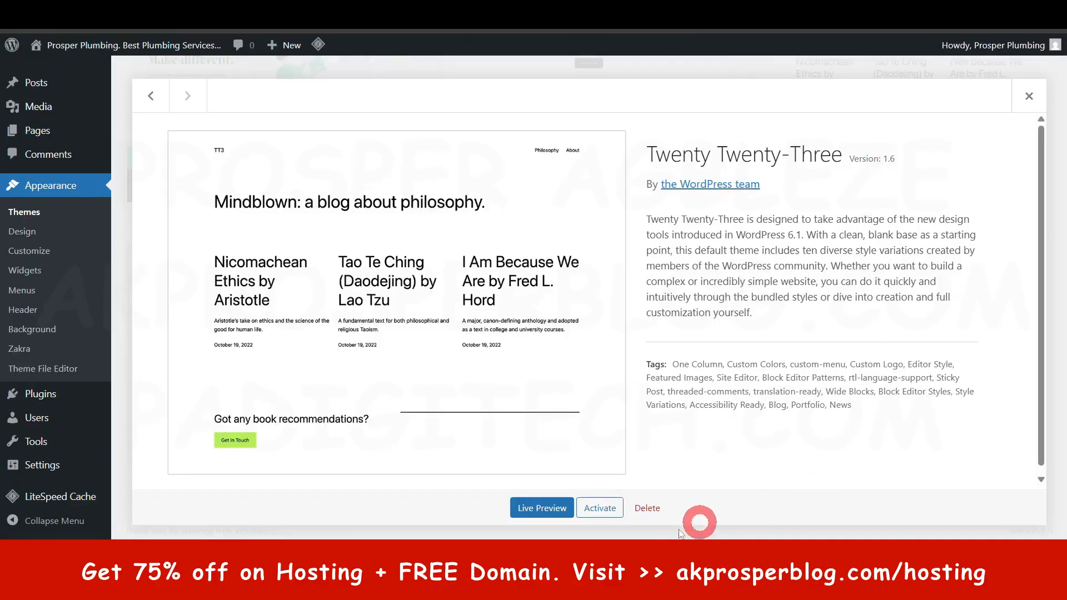
click(648, 508)
click(606, 139)
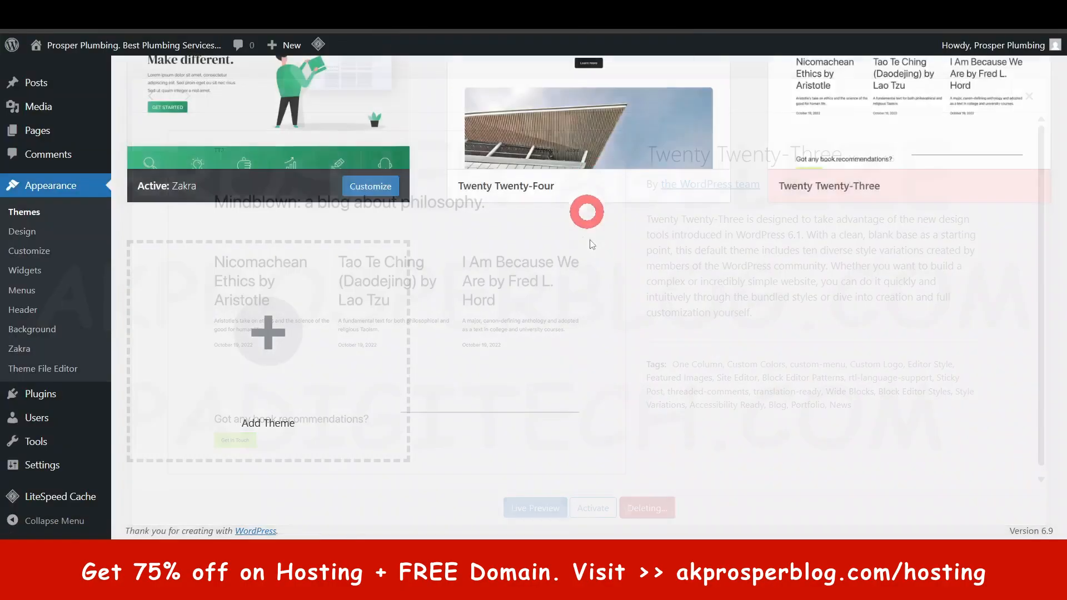
Step: Delete the inactive Twenty Twenty-Four theme from the installed themes and confirm the deletion
click(681, 292)
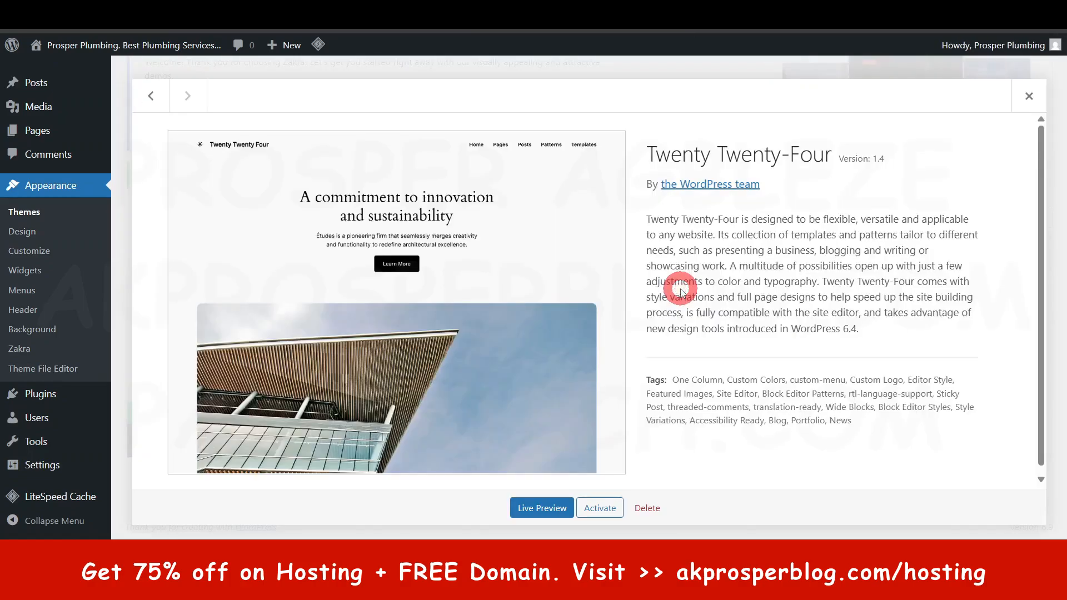
click(647, 508)
click(595, 130)
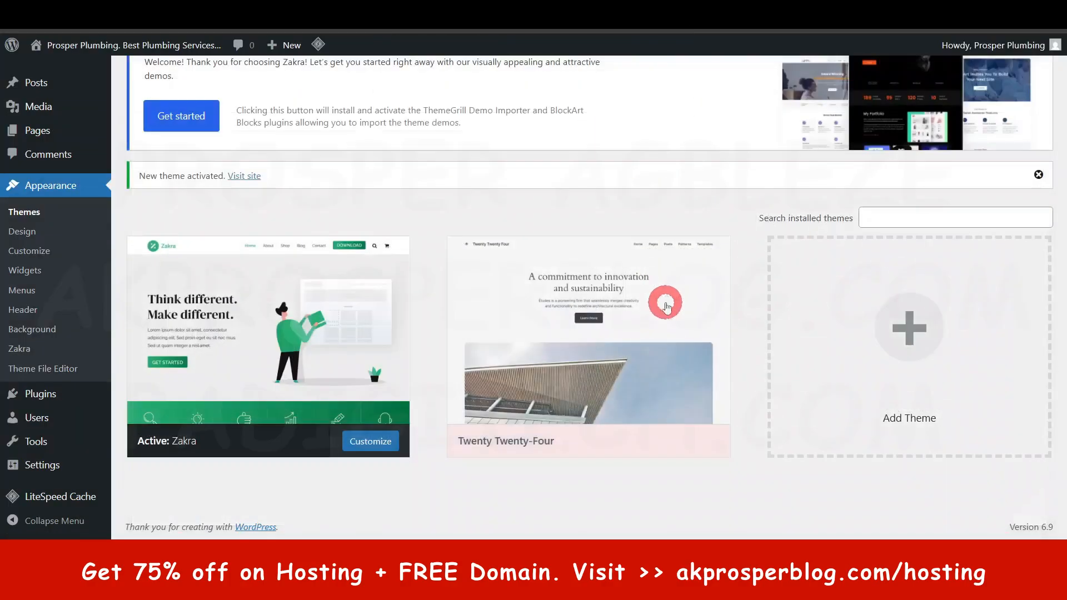
click(669, 310)
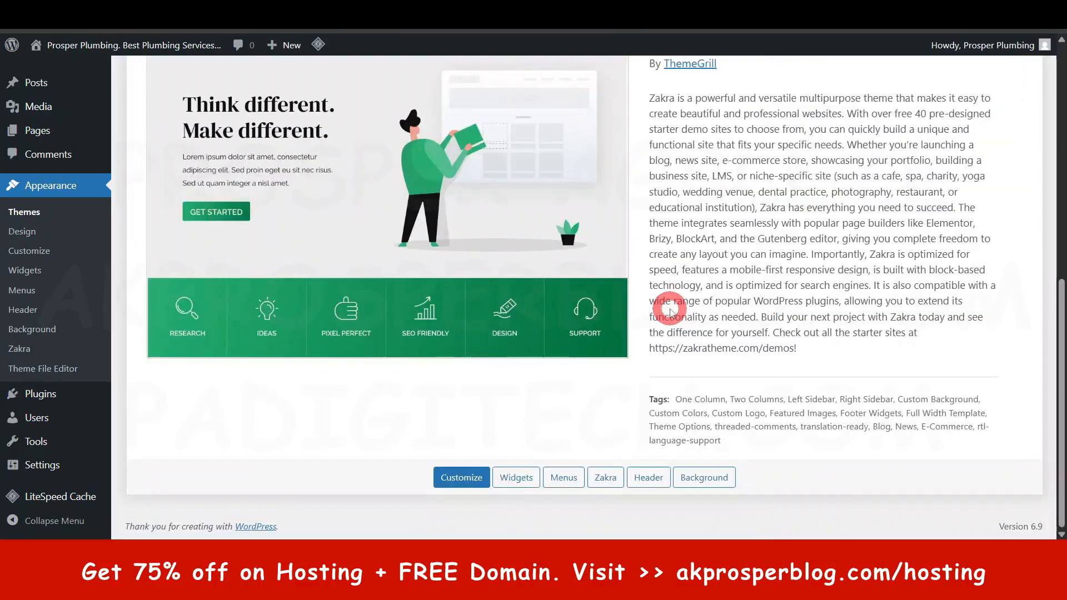
Step: Start Zakra's guided setup to reach its starter templates and choose Elementor as the builder
scroll(669, 310, up, 6)
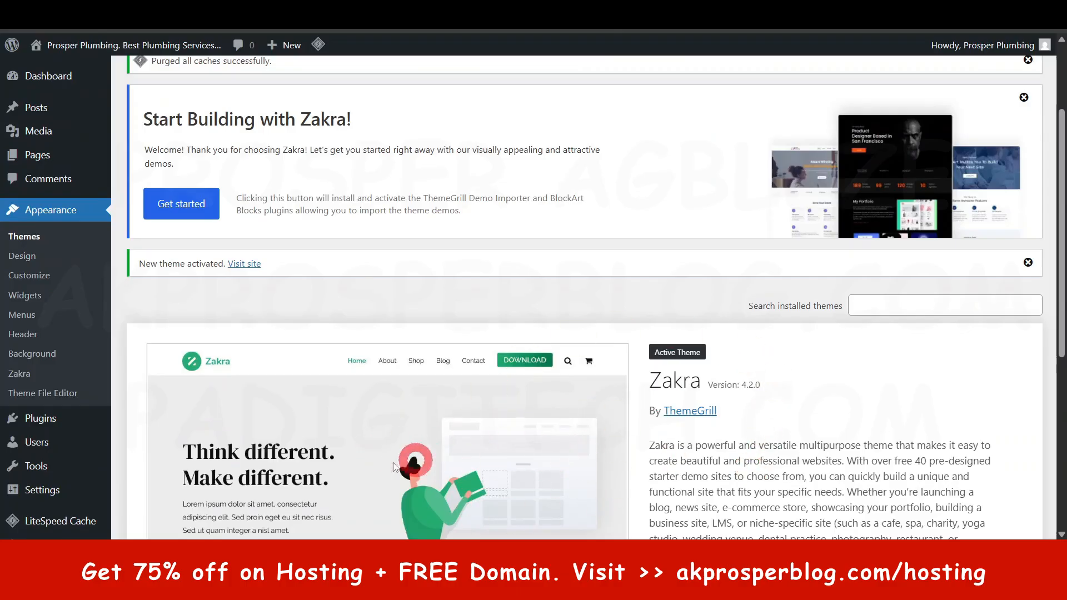
scroll(472, 477, up, 3)
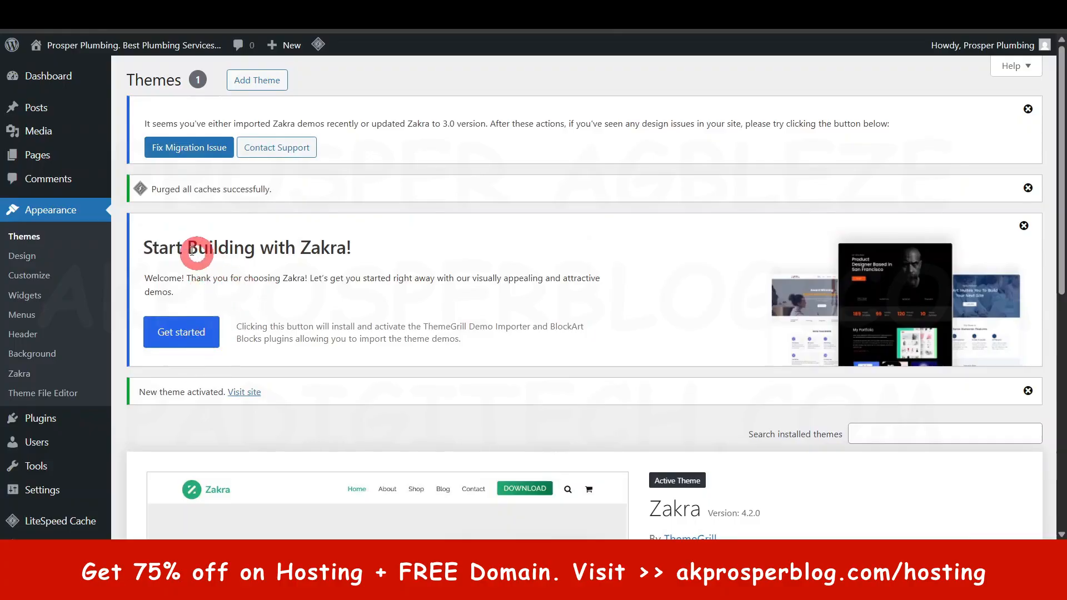
click(191, 341)
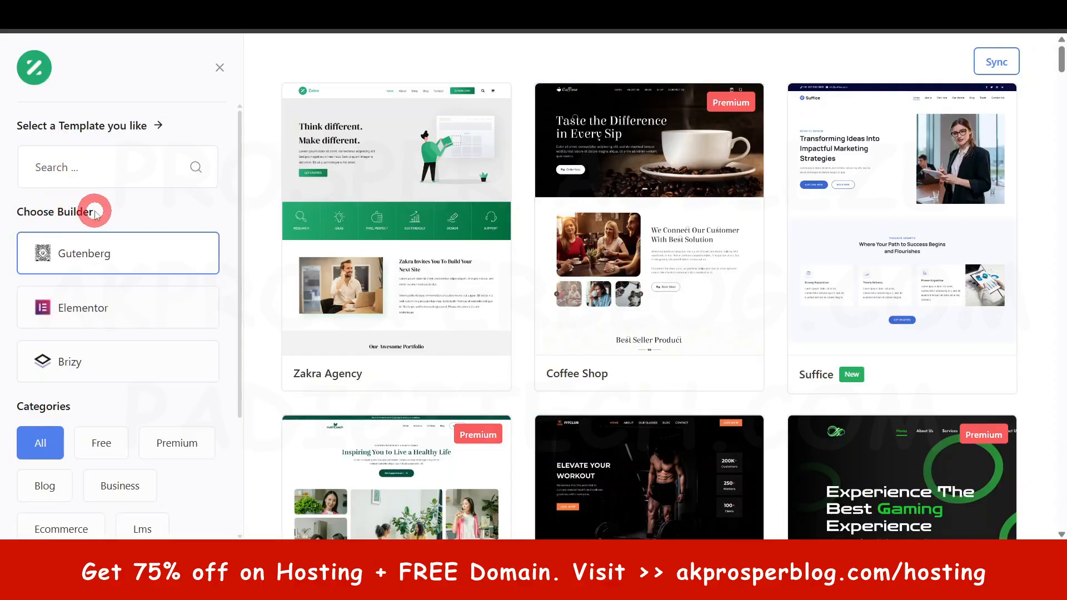
click(86, 309)
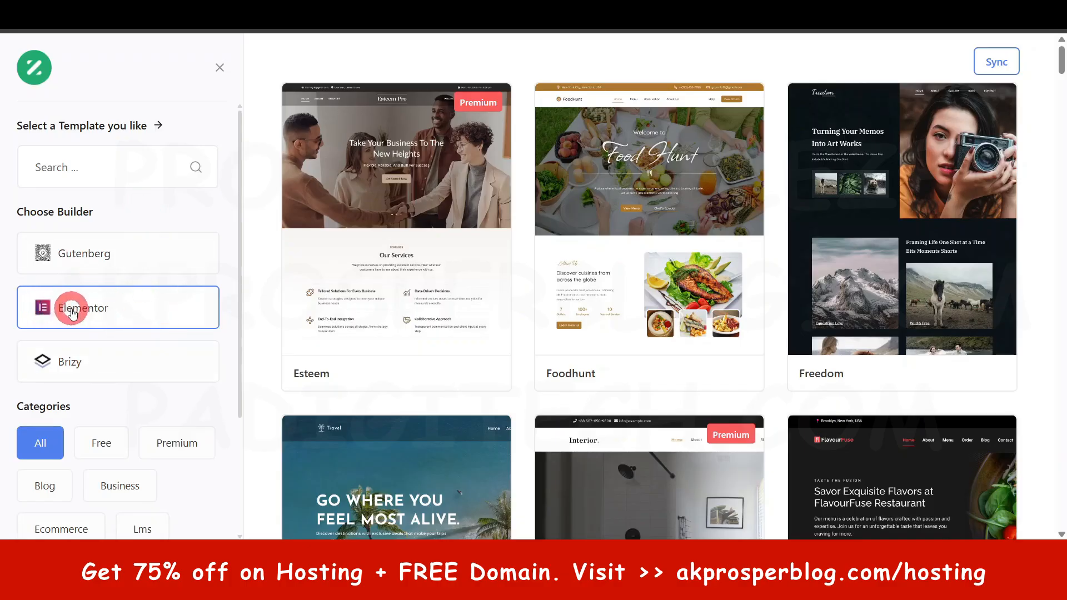
Step: Browse the full range of Elementor starter templates, both free and premium, along with the available categories
scroll(71, 312, down, 3)
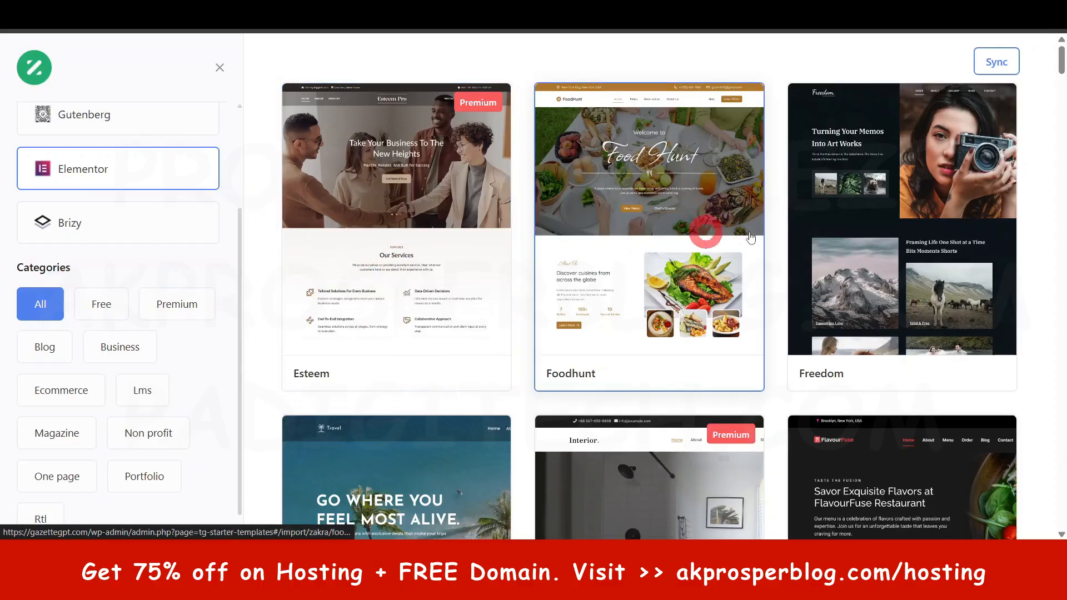
scroll(460, 293, down, 10)
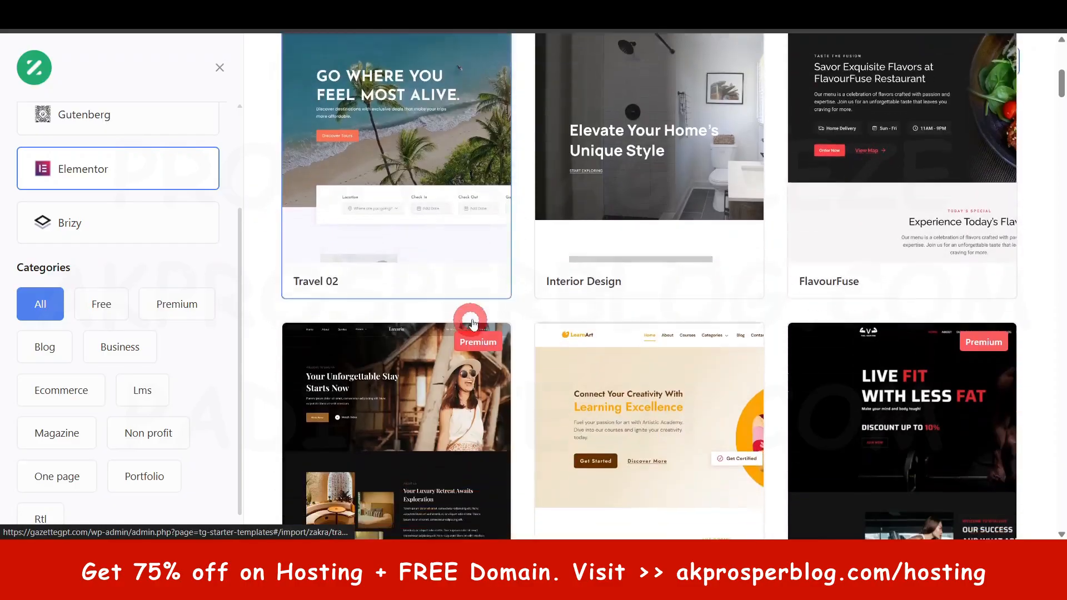
scroll(426, 281, down, 5)
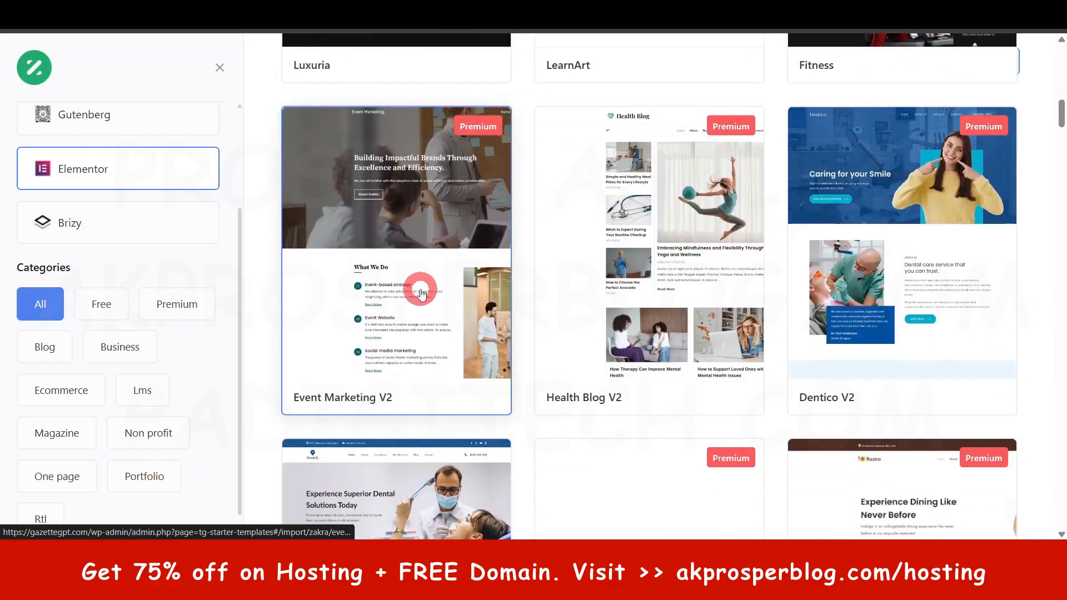
scroll(778, 309, down, 5)
scroll(830, 324, down, 2)
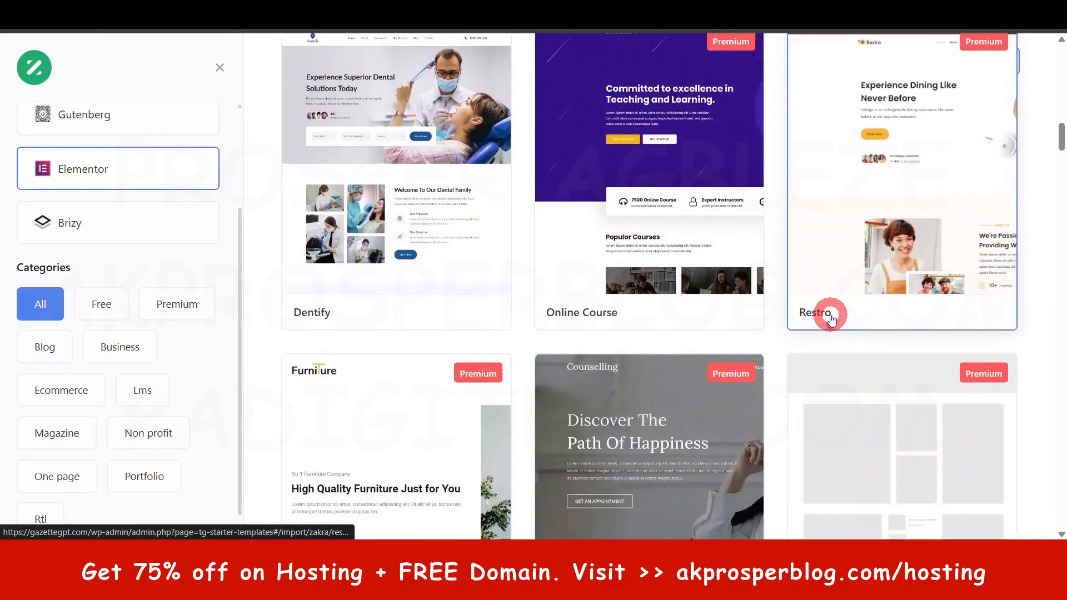
scroll(830, 319, down, 10)
scroll(831, 319, down, 5)
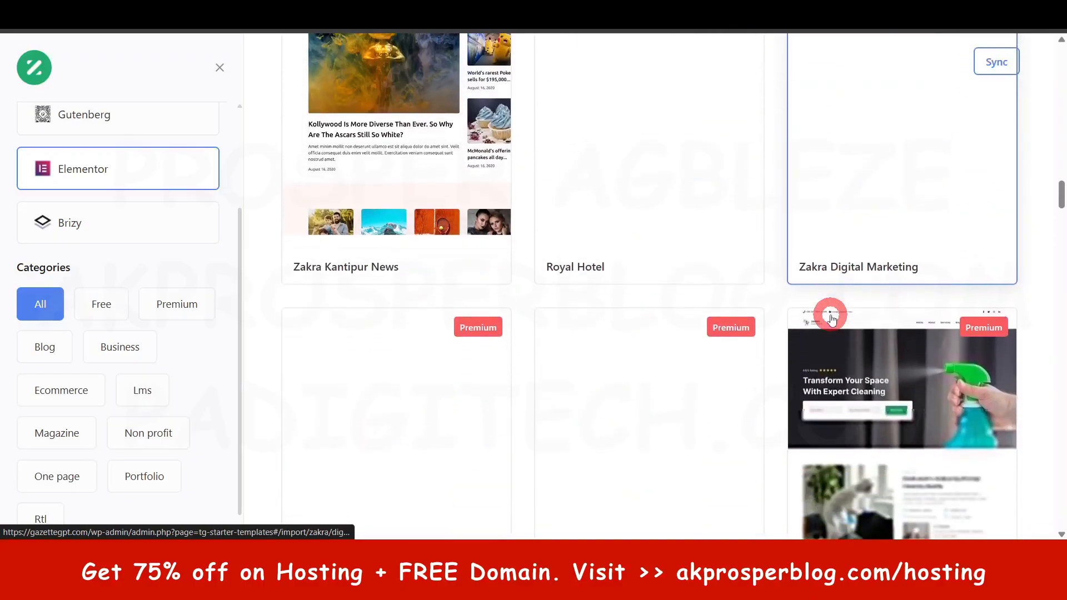
scroll(831, 319, down, 6)
scroll(495, 267, up, 5)
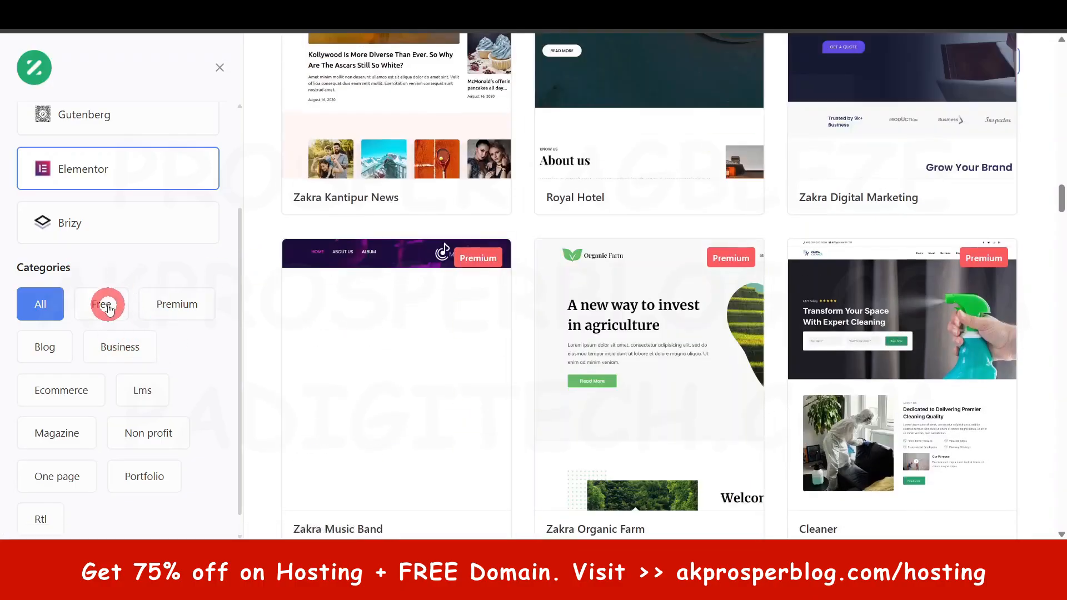
Step: Filter the Elementor starter templates to free ones and locate the Zakra Plumber template
click(105, 305)
scroll(436, 231, down, 10)
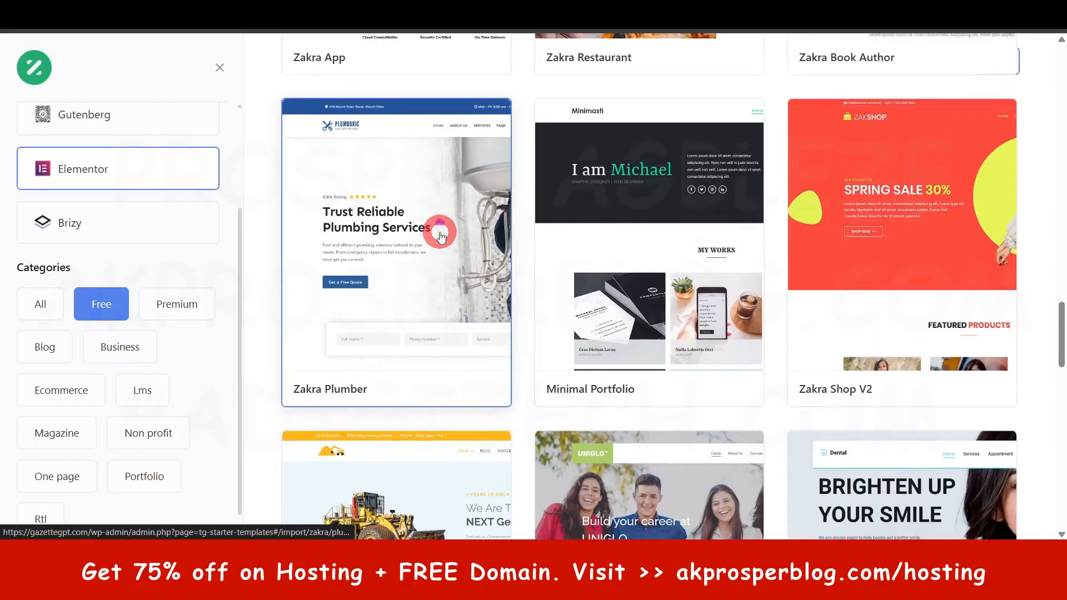
scroll(441, 238, up, 4)
scroll(441, 238, down, 5)
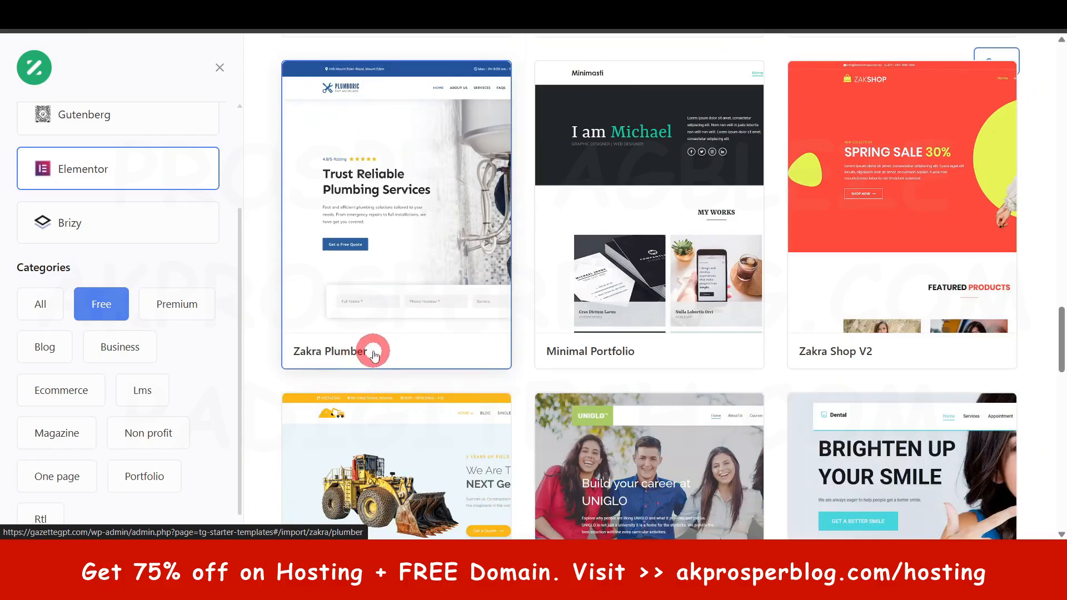
Step: Review the free Elementor templates for other kinds of websites, from Foodhunt and Travel 02 through Zakra Dentist to Zakra Cafe
drag(1062, 341, 1061, 64)
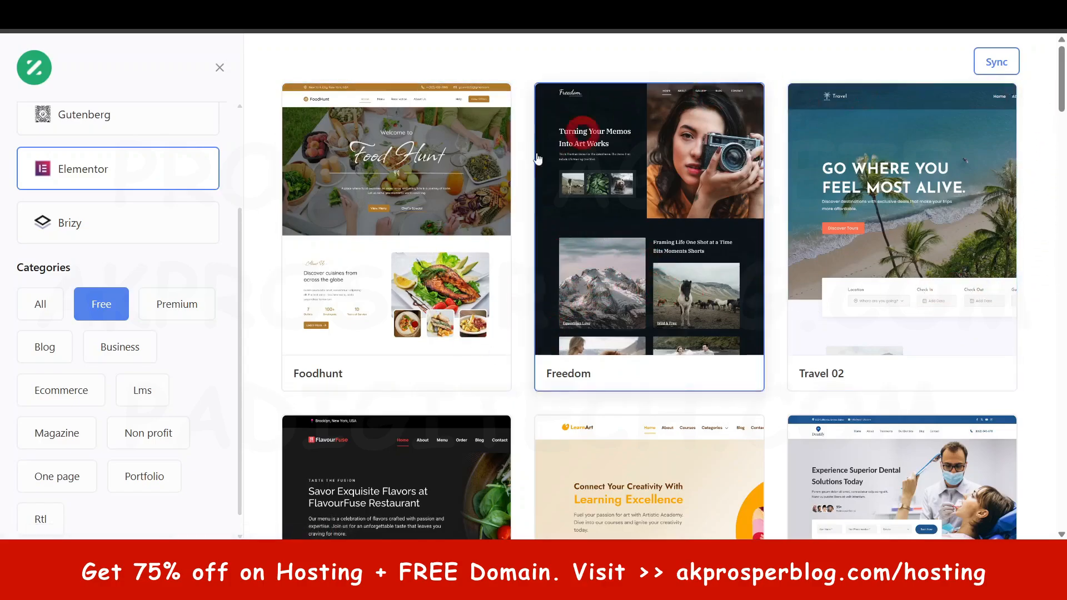
click(368, 252)
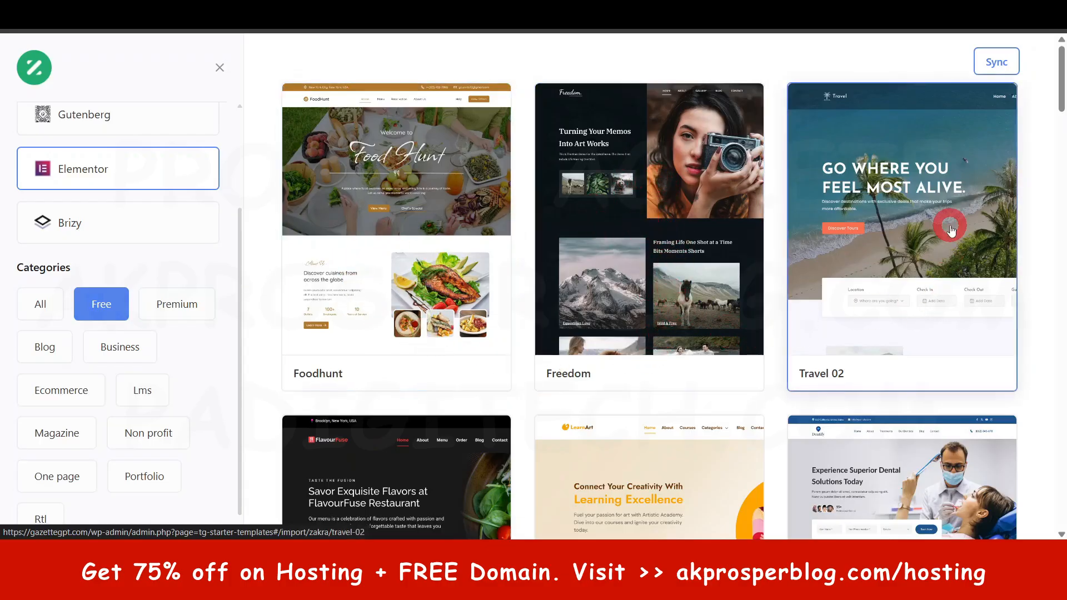
scroll(950, 227, down, 5)
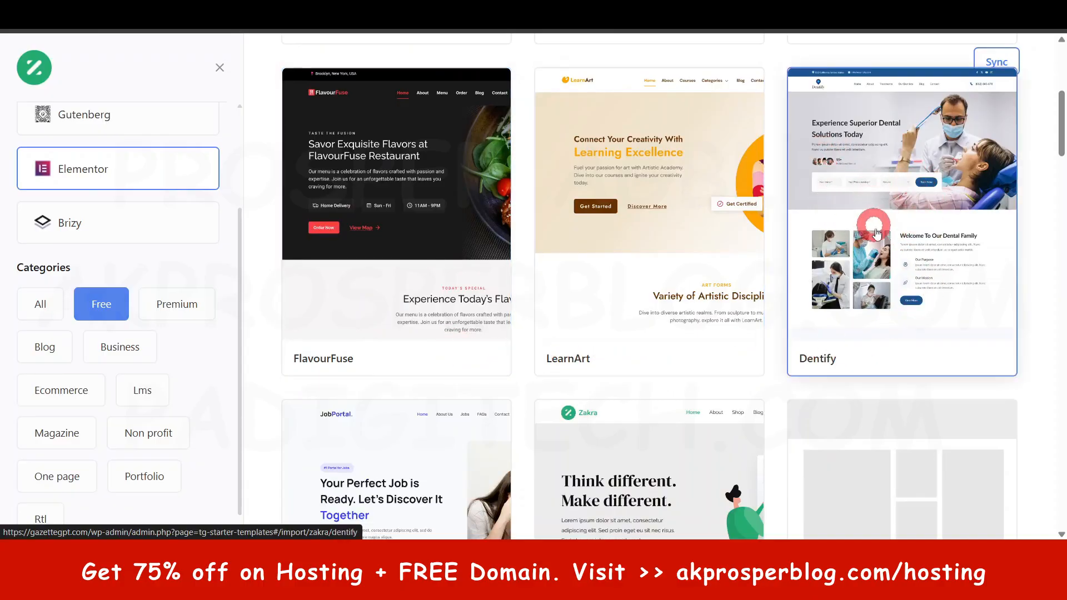
scroll(918, 222, down, 2)
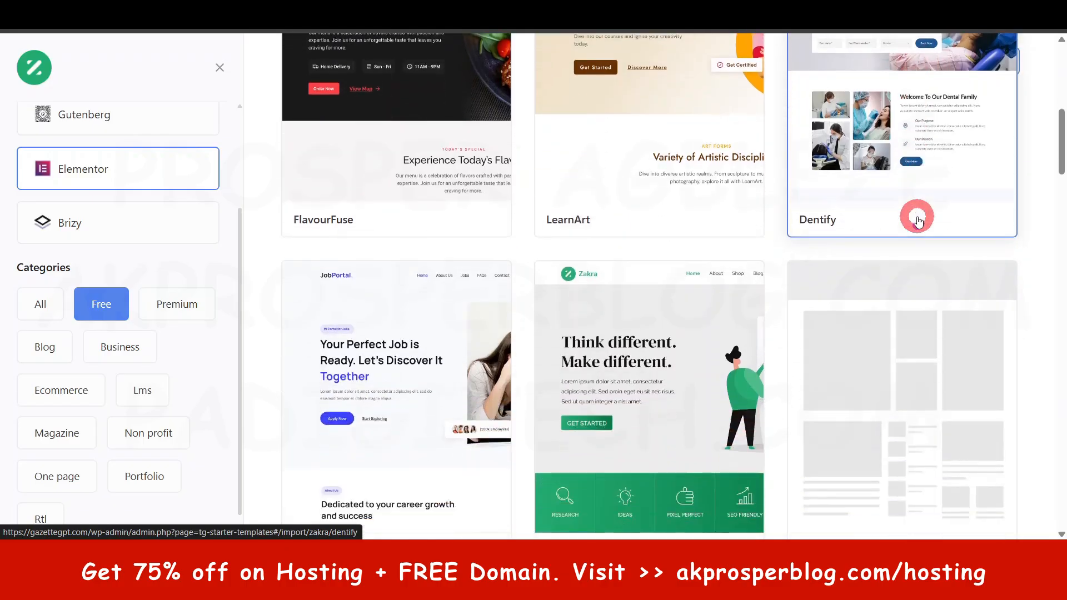
scroll(918, 222, down, 1)
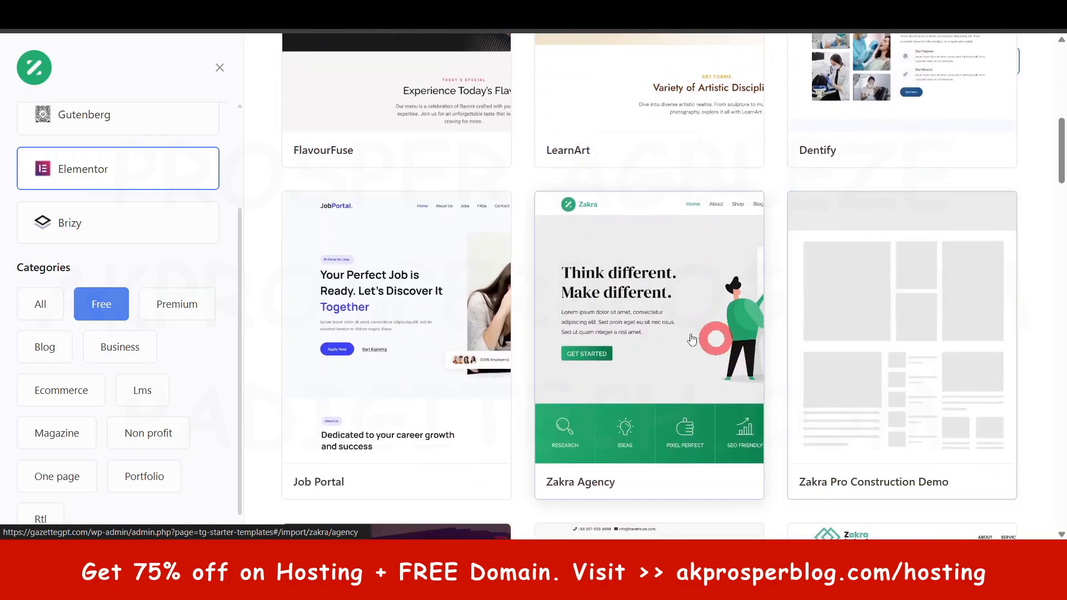
scroll(635, 337, down, 5)
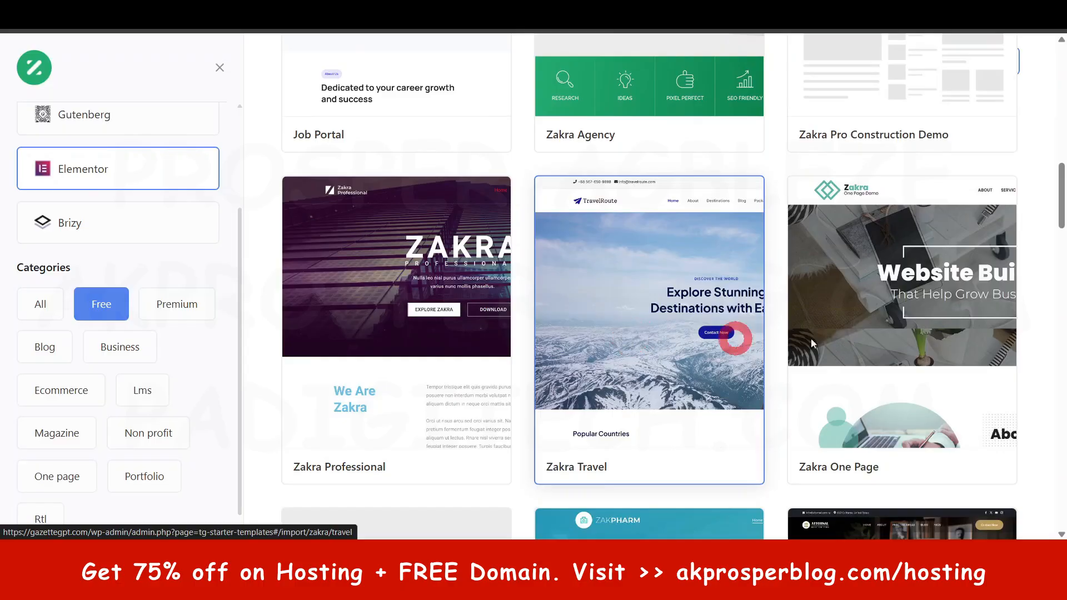
drag(1058, 203, 1061, 331)
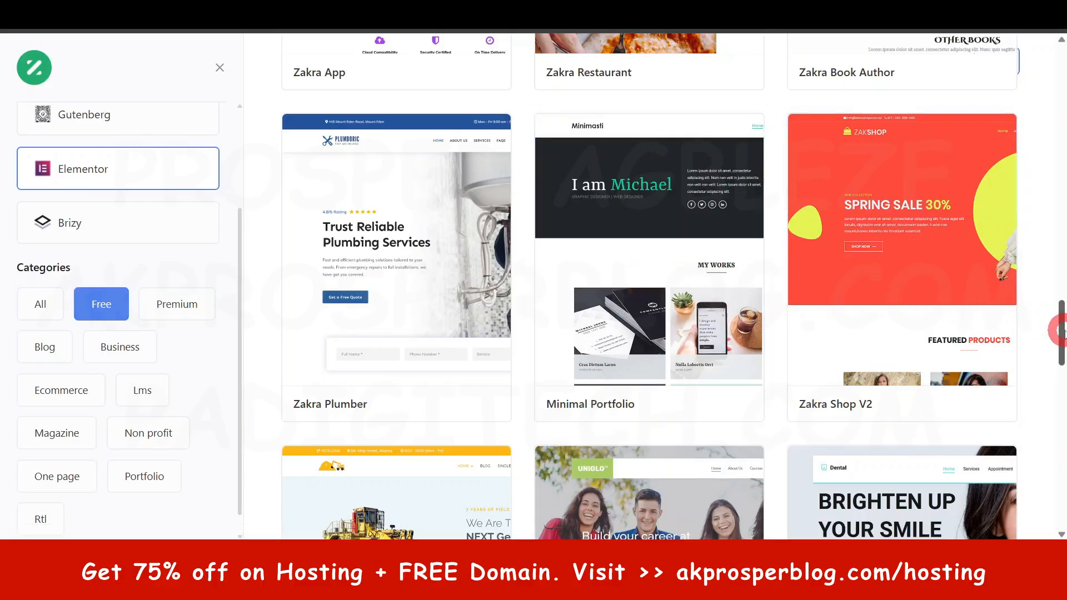
drag(1061, 331, 1061, 360)
click(373, 136)
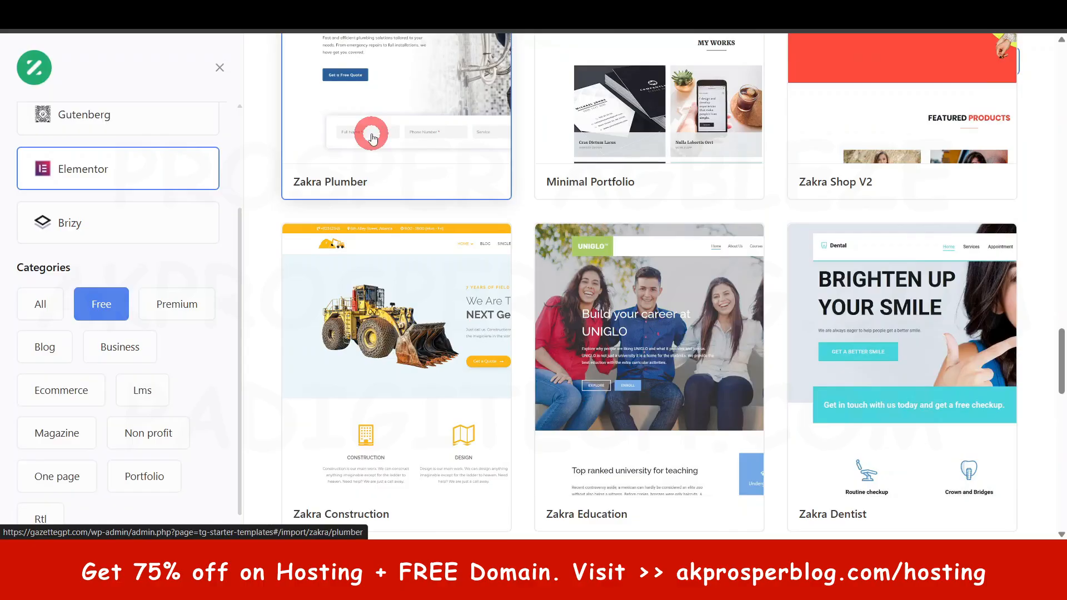
scroll(414, 312, down, 2)
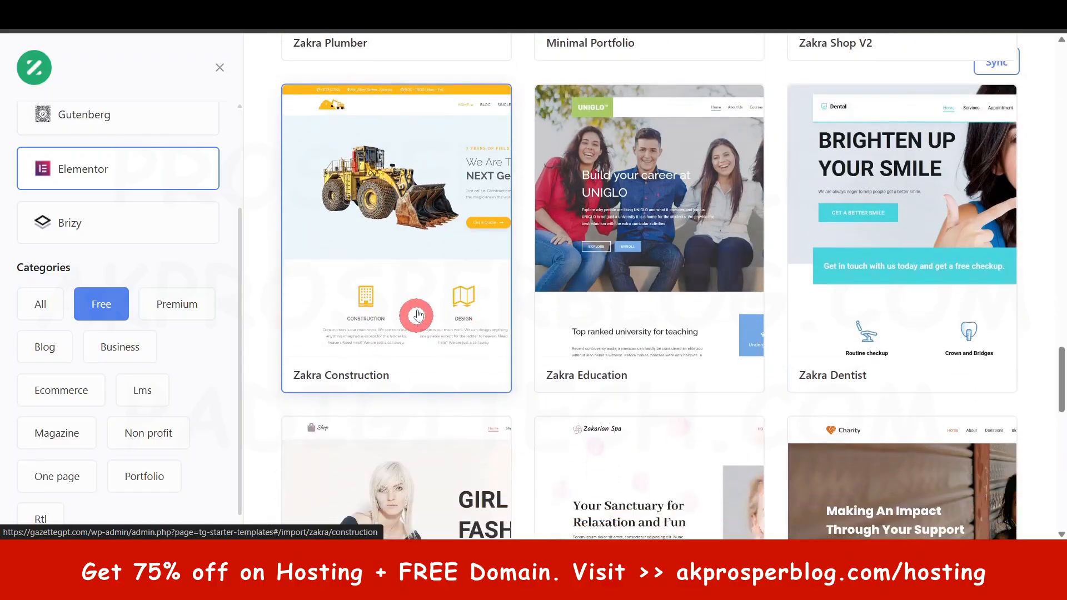
click(620, 310)
scroll(898, 217, down, 6)
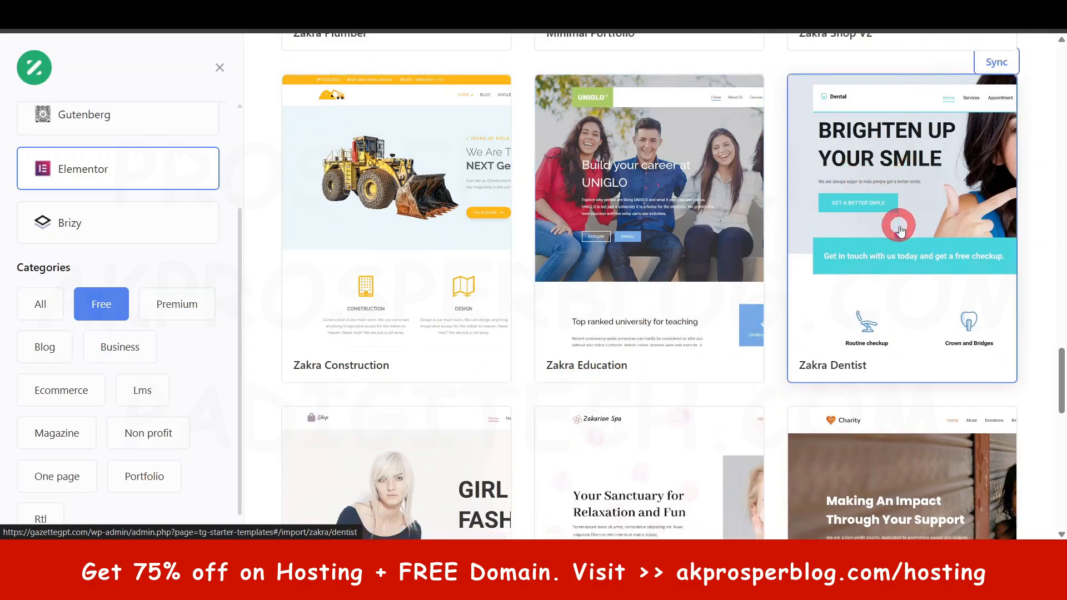
scroll(391, 193, down, 4)
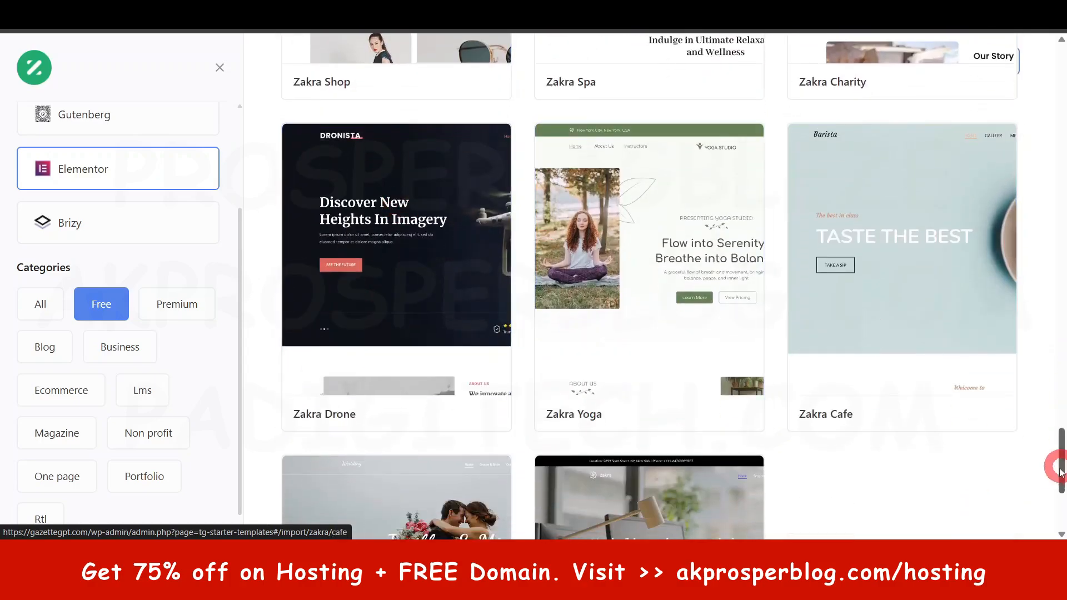
Step: Select the free Zakra Plumber template and import it with Elementor and Everest Forms, without uploading a logo
drag(1061, 465, 1061, 315)
click(1049, 283)
scroll(436, 395, down, 3)
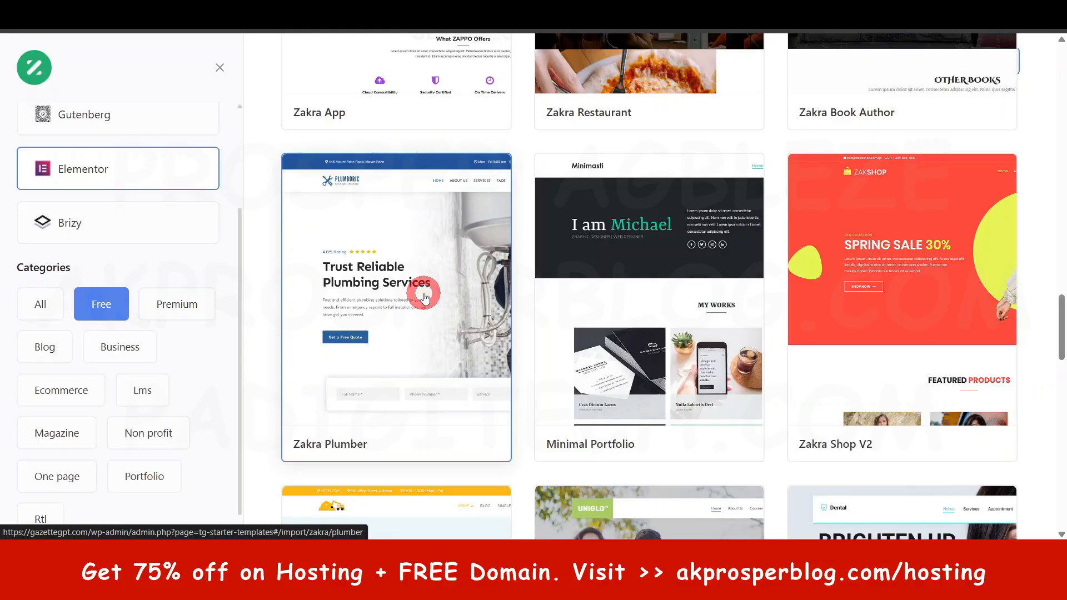
click(425, 297)
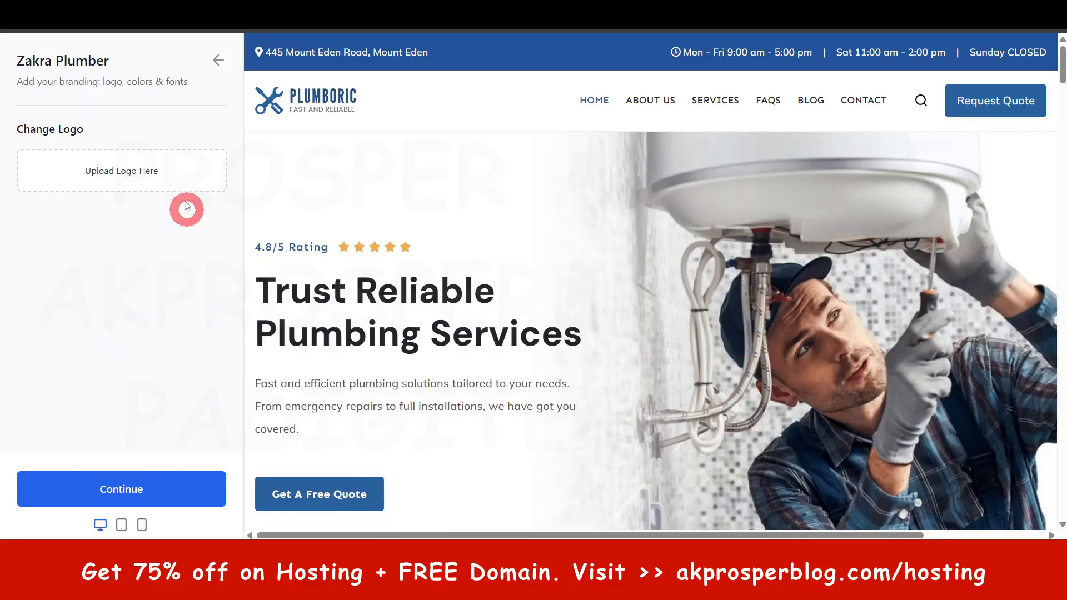
click(133, 496)
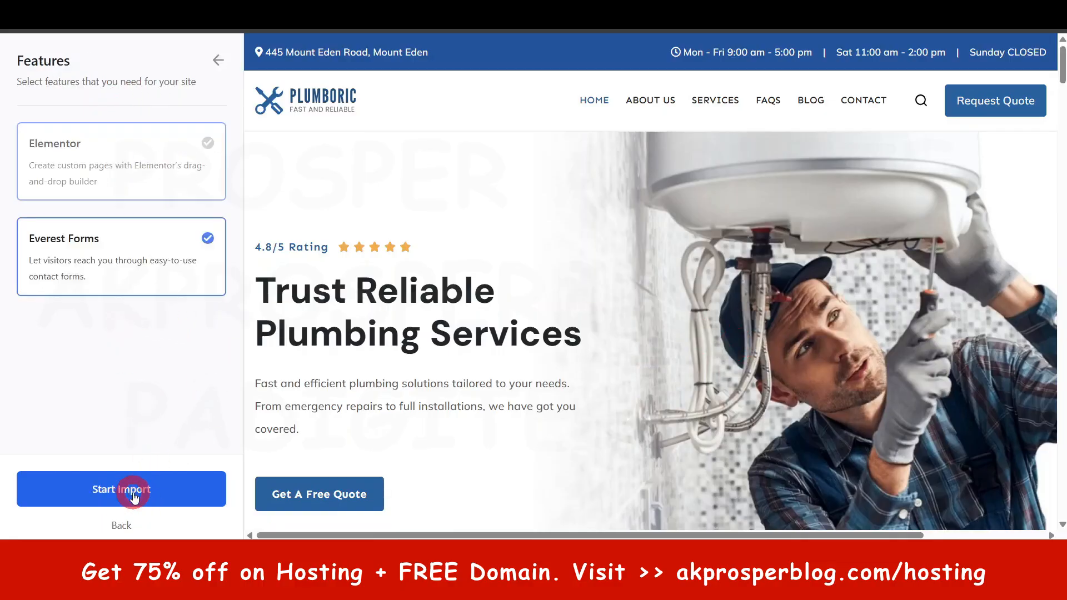
click(123, 499)
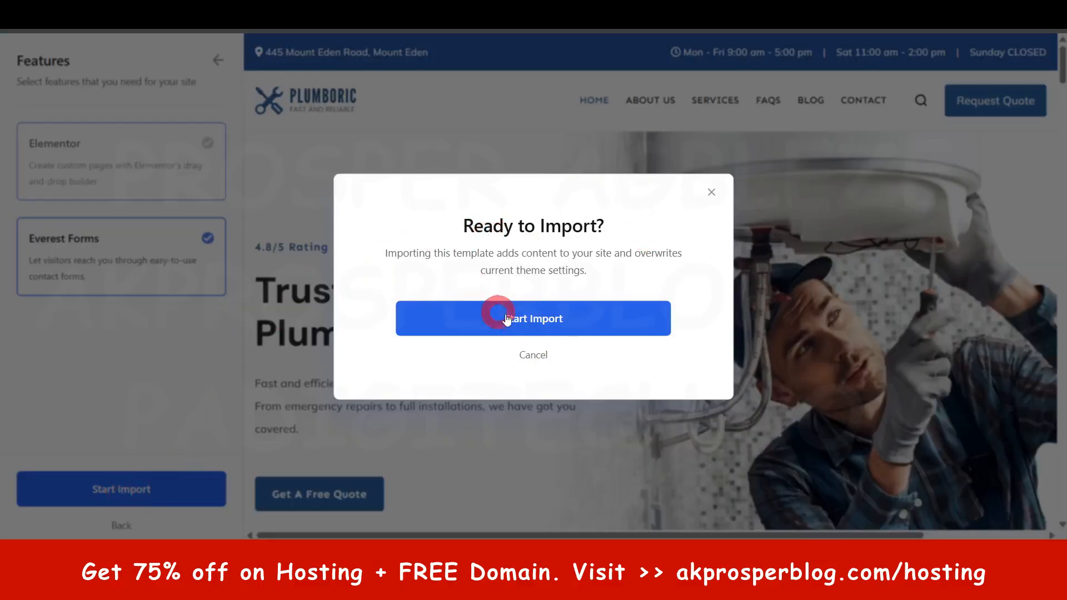
click(538, 317)
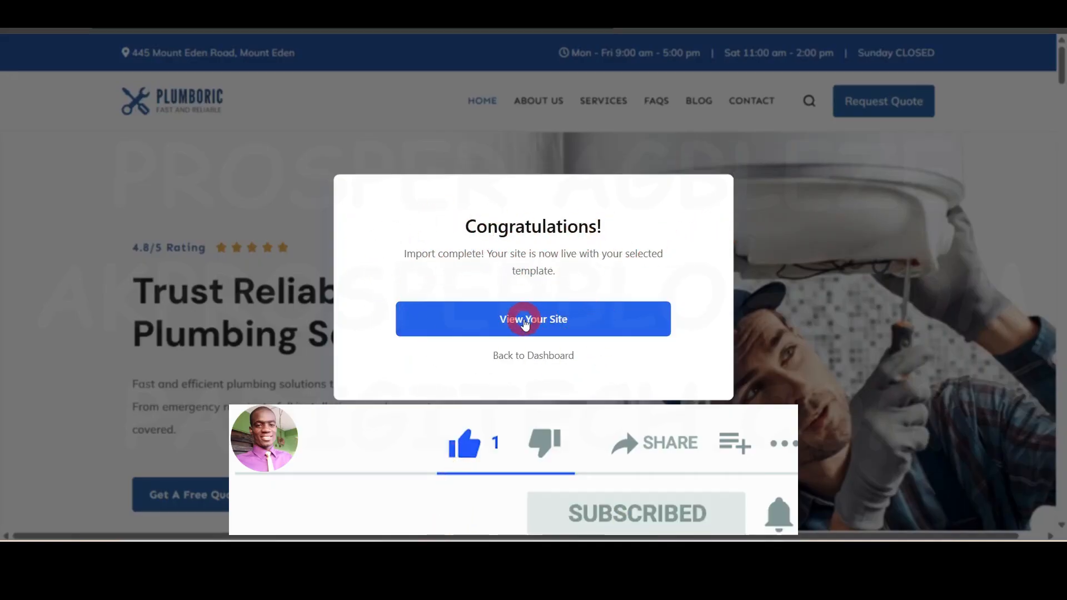
Step: Open the imported plumbing site and the WordPress dashboard, and look over the upper sections of the new homepage
click(526, 321)
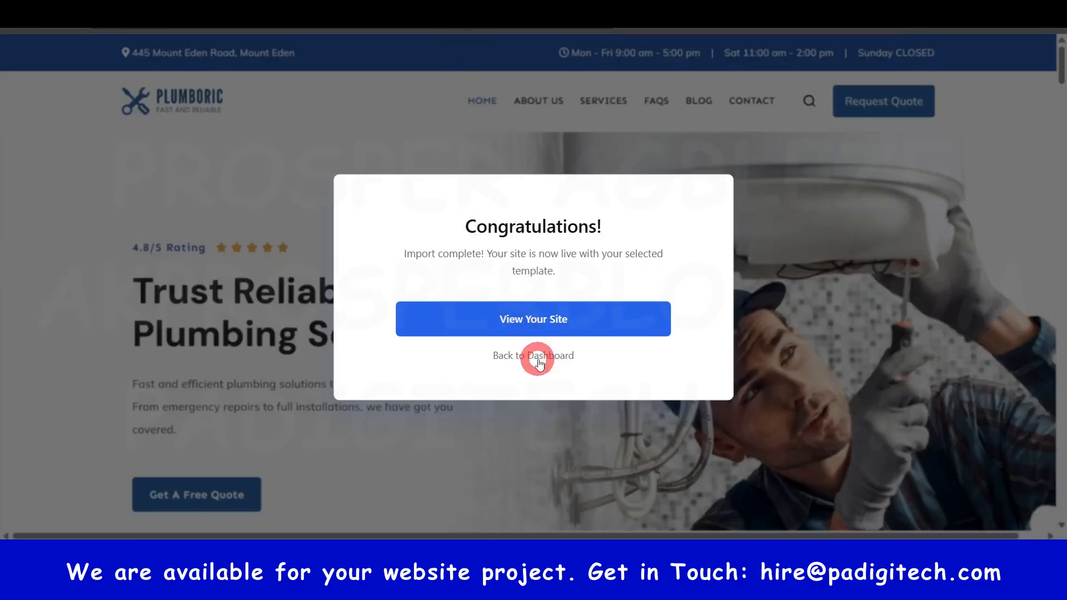
click(538, 360)
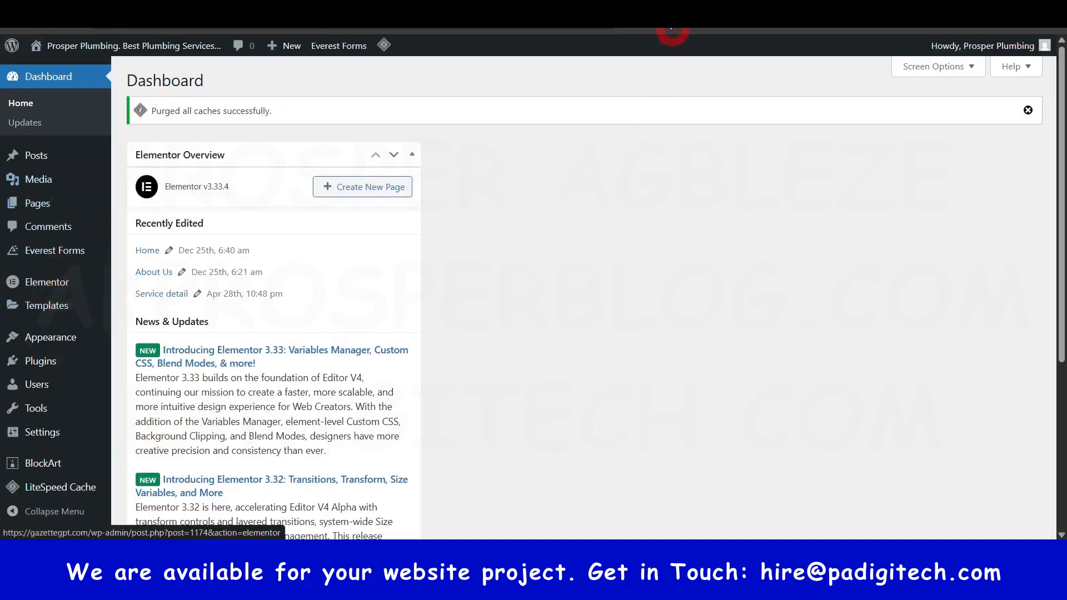
click(182, 396)
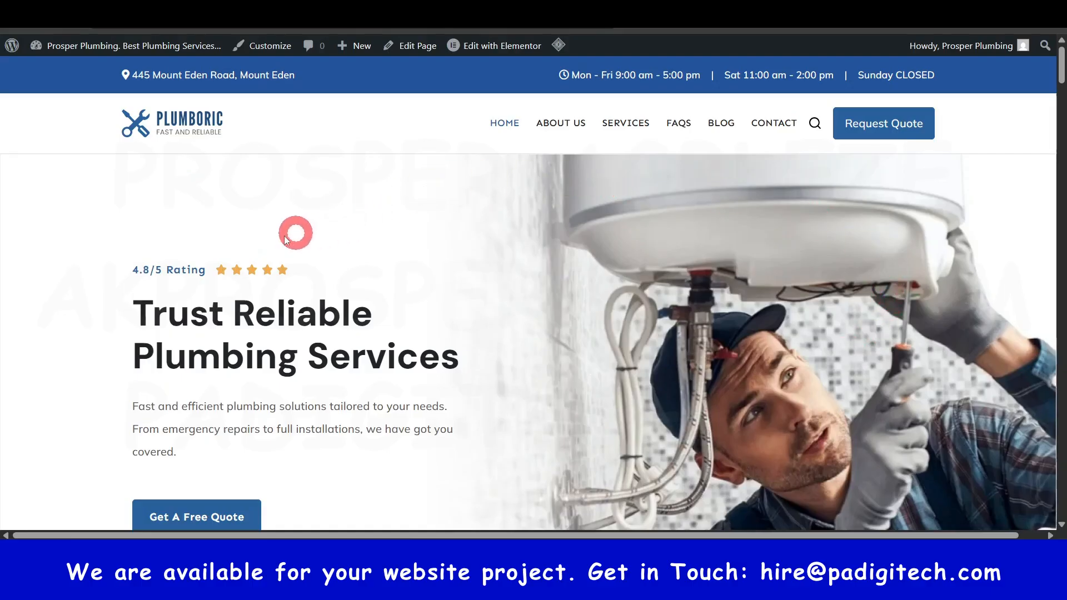
scroll(538, 293, down, 6)
scroll(539, 290, down, 5)
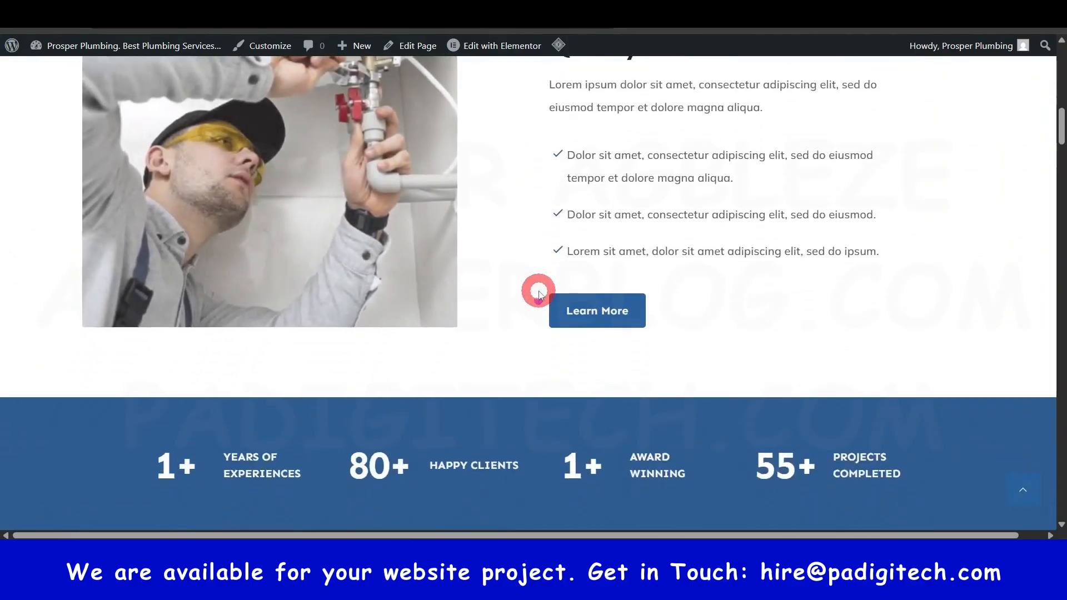
scroll(537, 289, up, 6)
scroll(556, 278, down, 3)
scroll(614, 248, down, 10)
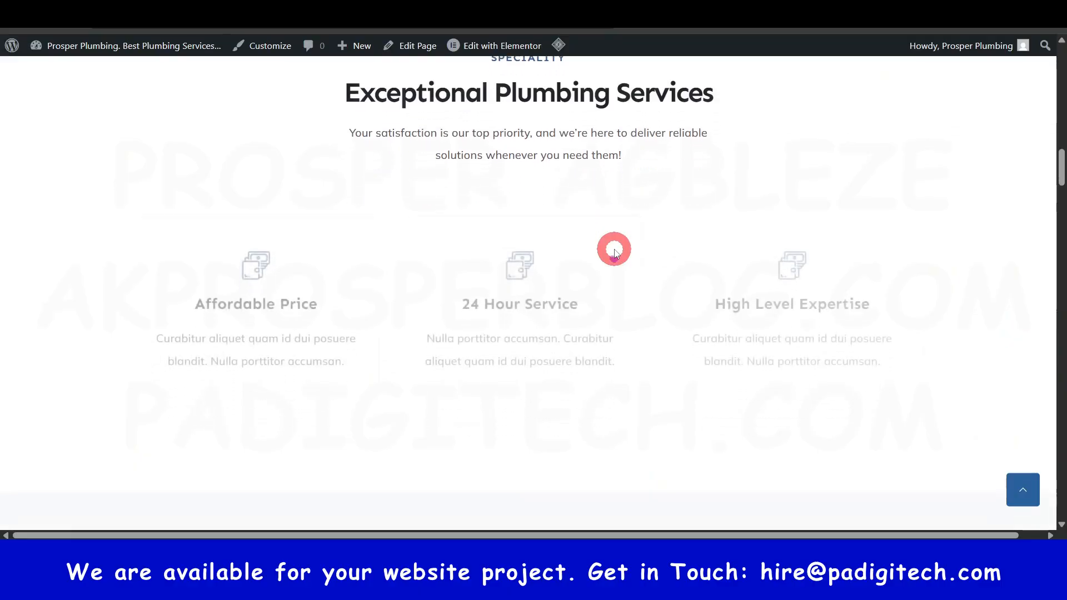
scroll(915, 242, up, 4)
scroll(914, 242, up, 12)
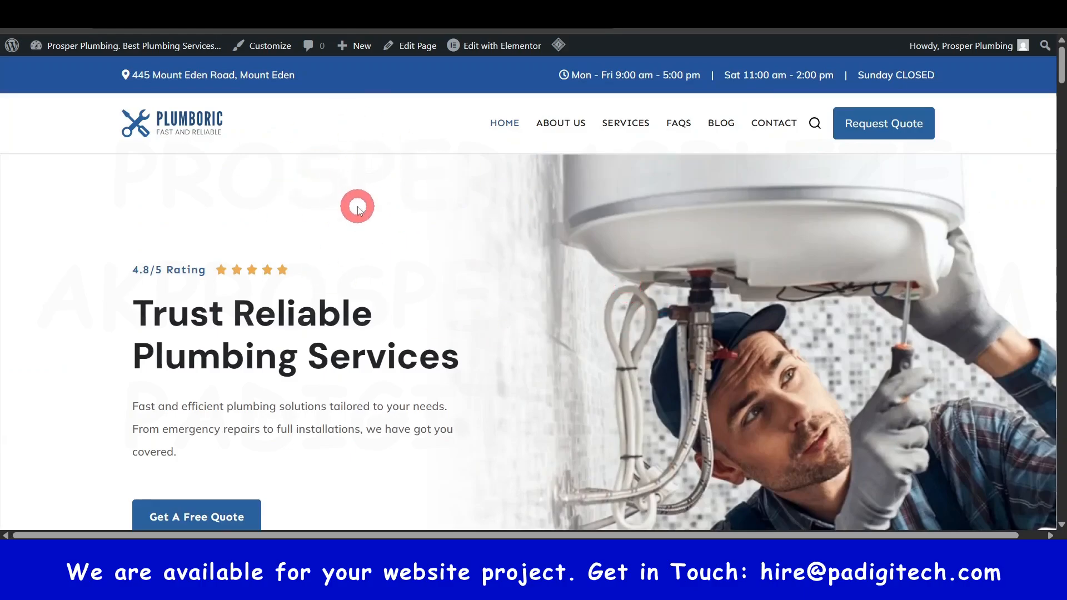
Step: Review the whole imported homepage, from the hero and services sections through the FAQs down to the footer
mouse_move(82, 50)
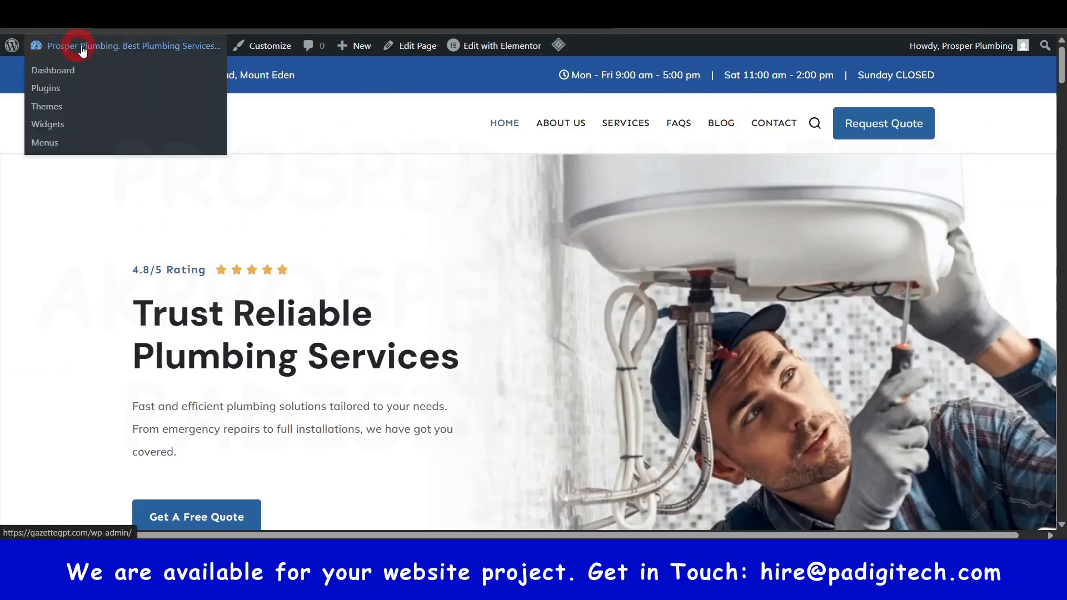
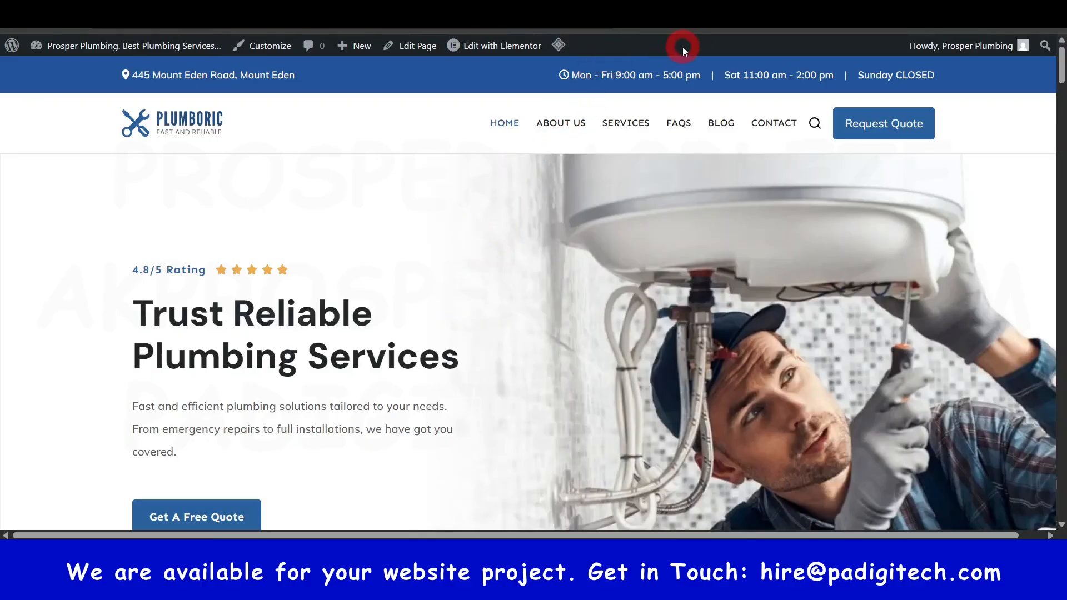
scroll(592, 267, down, 20)
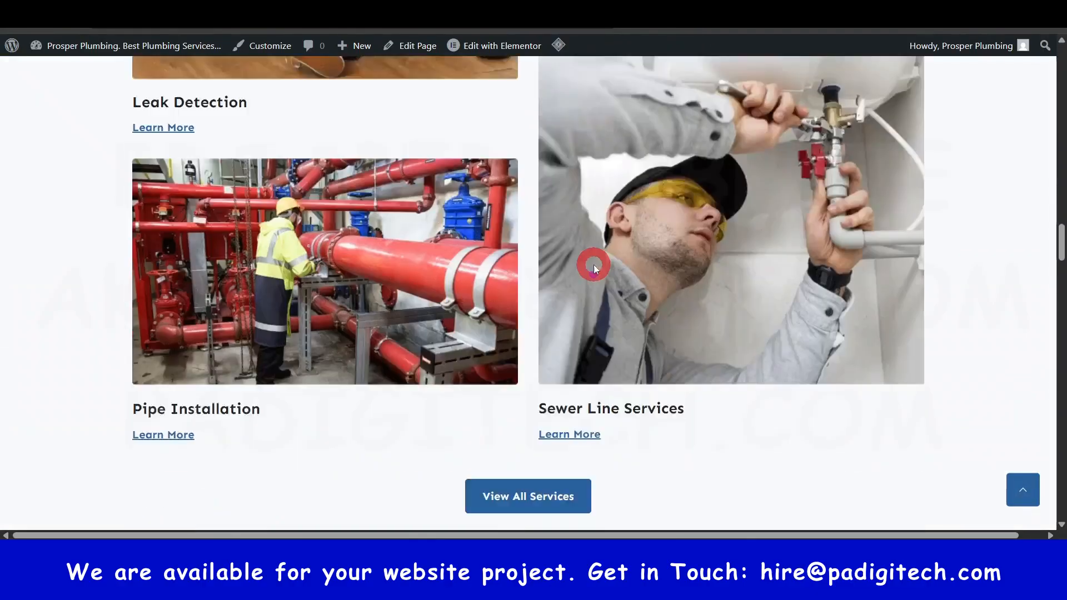
scroll(595, 269, down, 20)
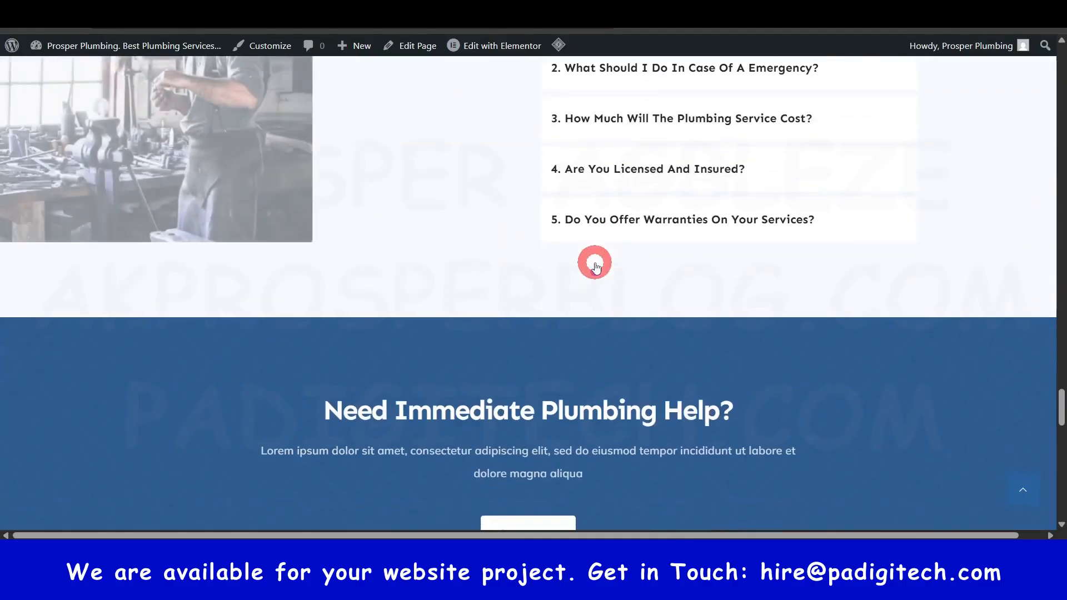
scroll(594, 266, down, 15)
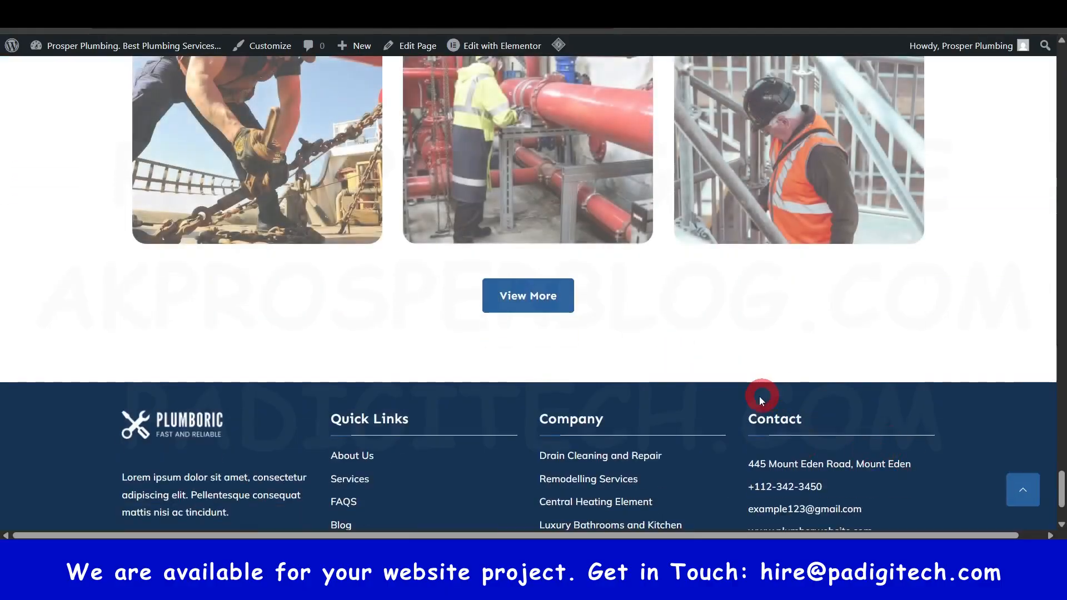
scroll(759, 401, down, 2)
drag(1062, 496, 1062, 61)
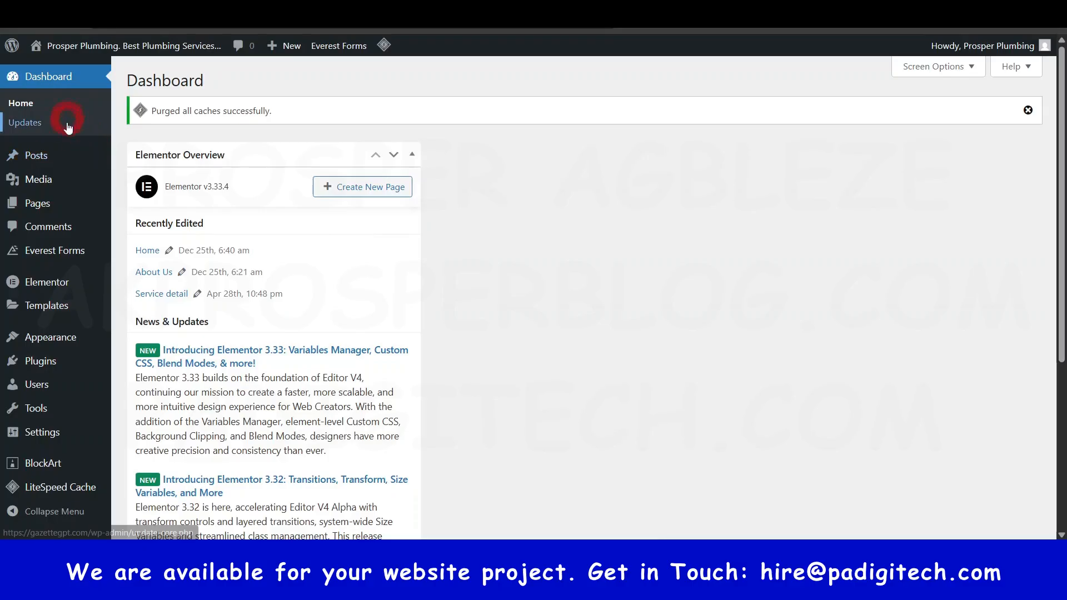
Step: Look through the dashboard's admin entries, including Everest Forms, Elementor, Templates and Appearance, and glance over the homepage again
scroll(64, 471, down, 4)
scroll(48, 461, up, 5)
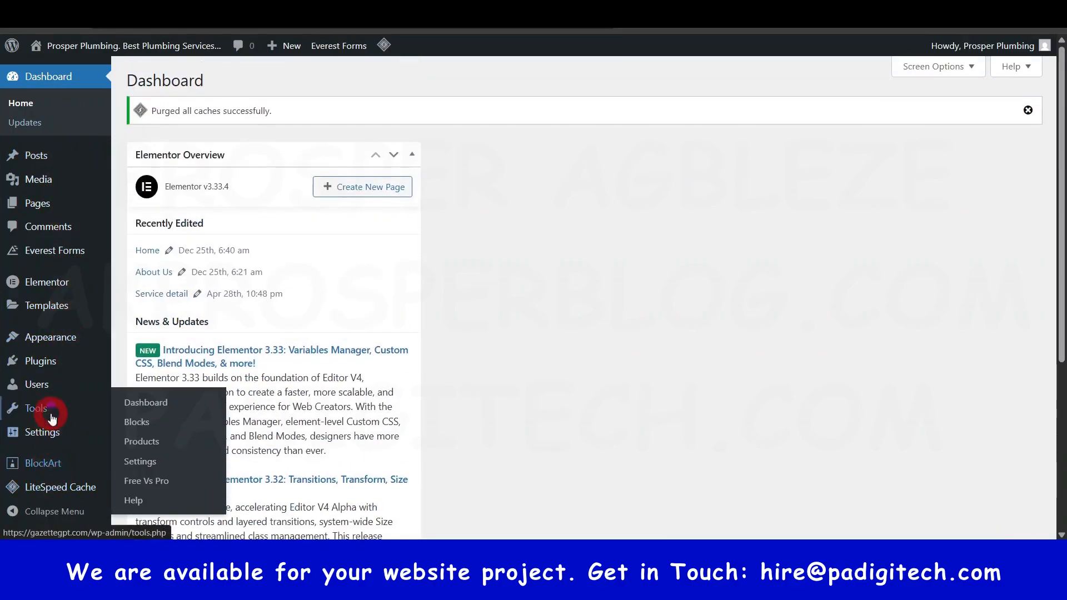
mouse_move(71, 257)
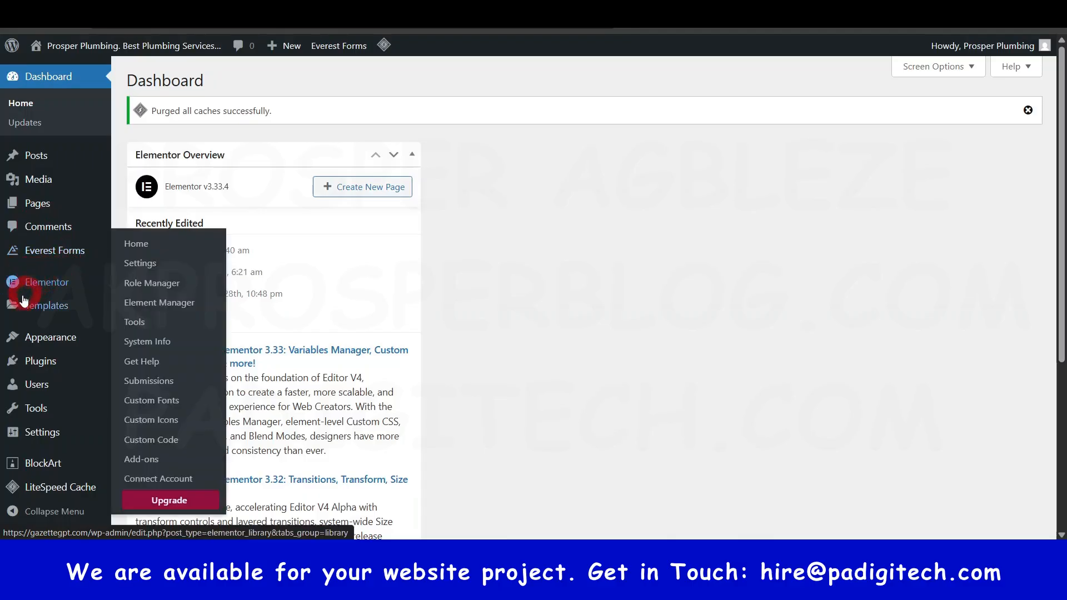
mouse_move(45, 309)
mouse_move(39, 349)
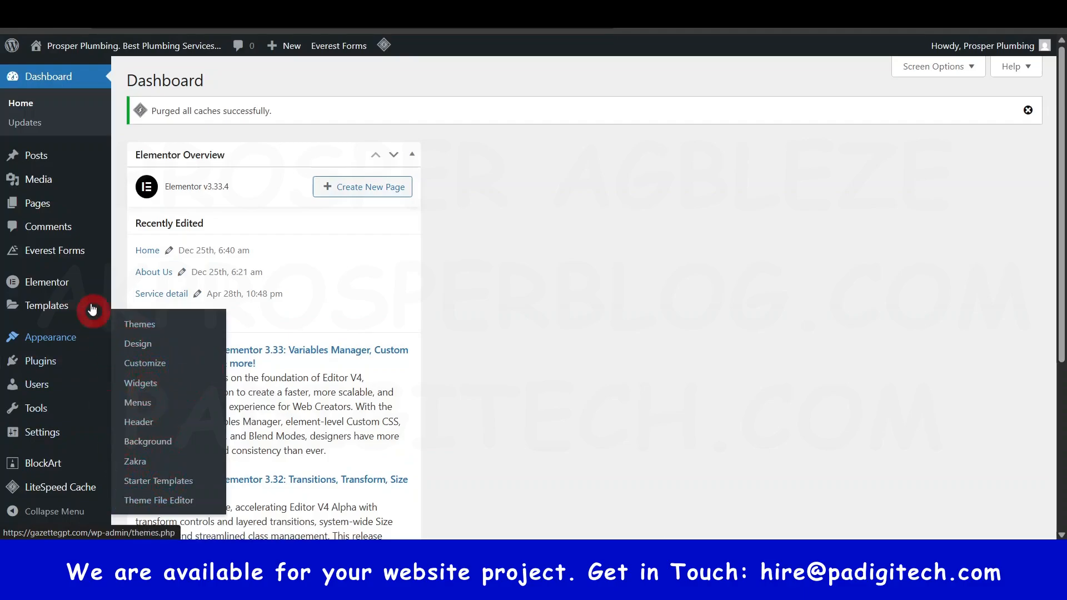
scroll(71, 374, down, 1)
scroll(72, 374, down, 2)
scroll(686, 328, up, 4)
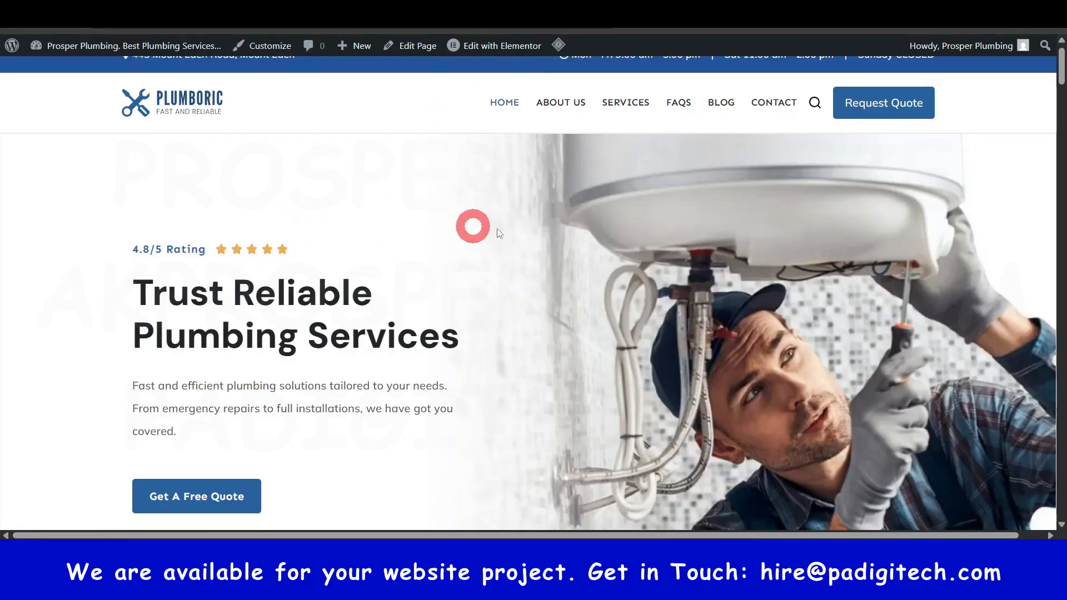
scroll(528, 222, up, 1)
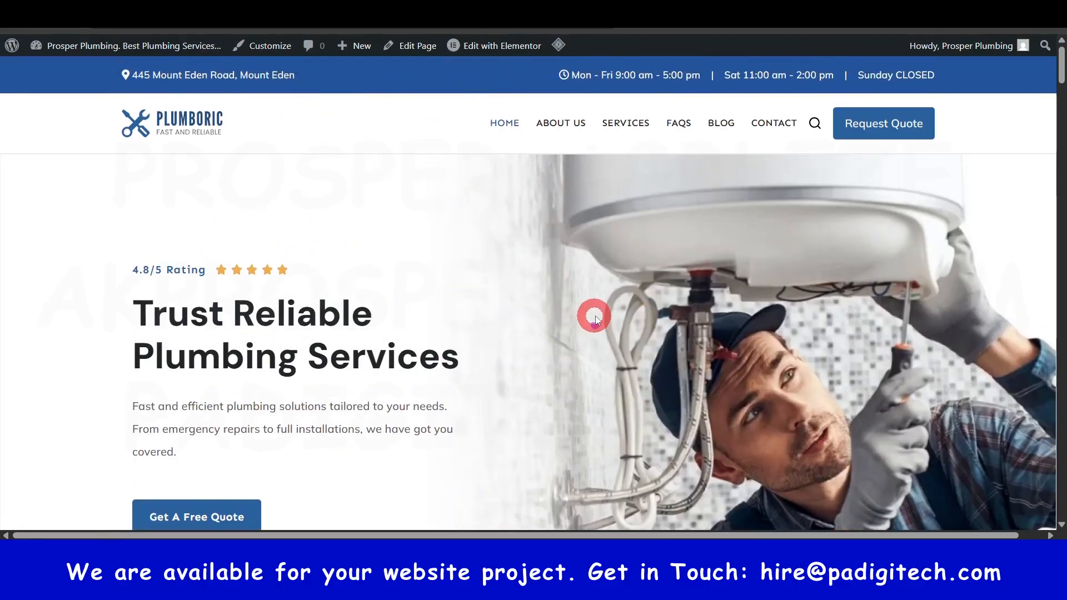
scroll(578, 283, down, 10)
scroll(551, 298, up, 10)
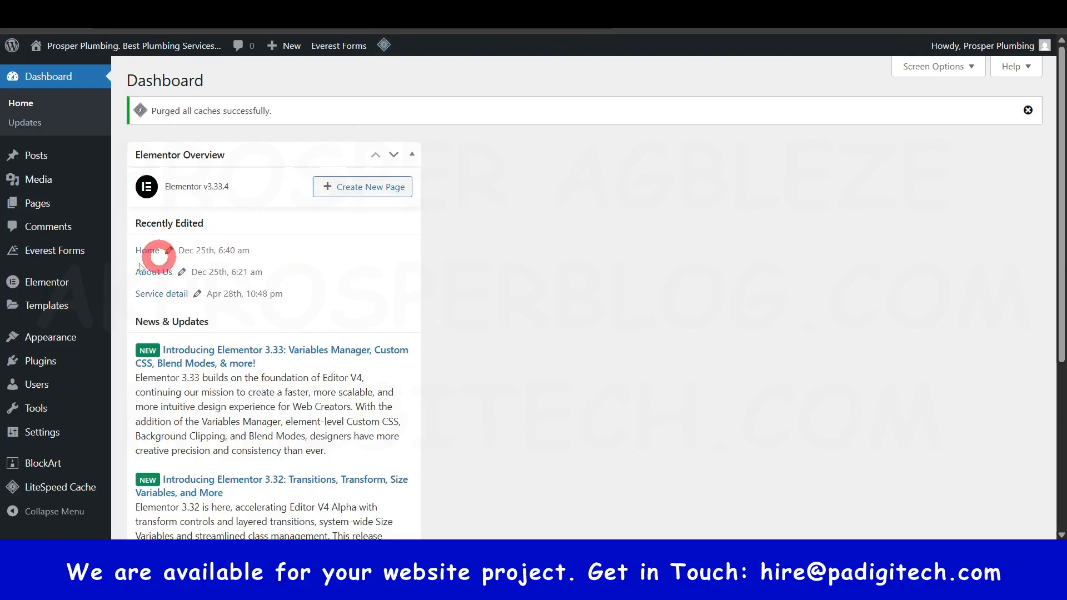
Step: Open the installed plugins list and the site's pages list in separate browser tabs
click(40, 362)
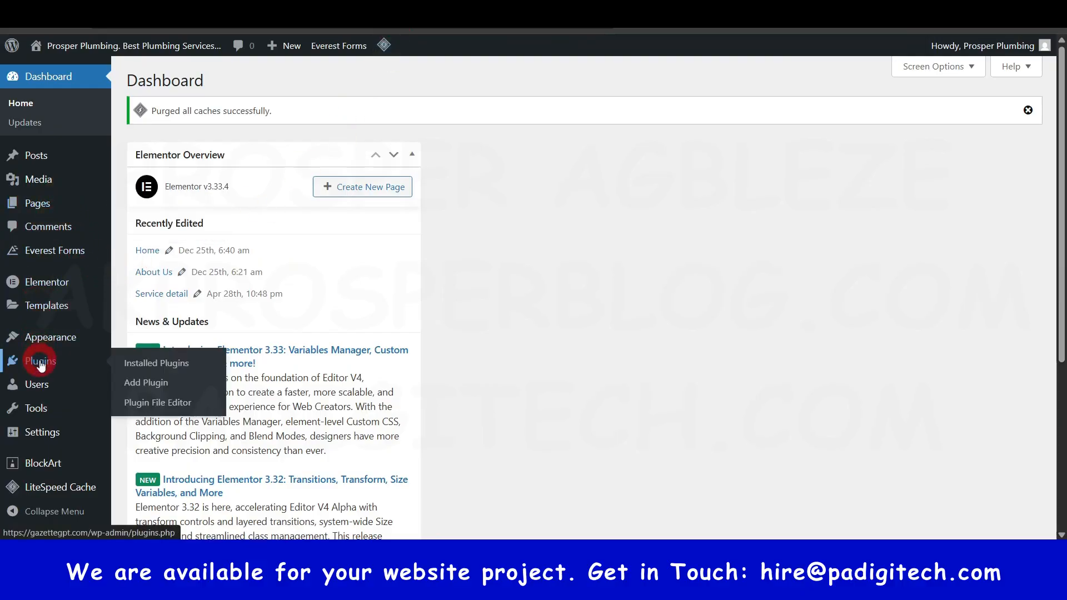
right_click(40, 362)
click(133, 183)
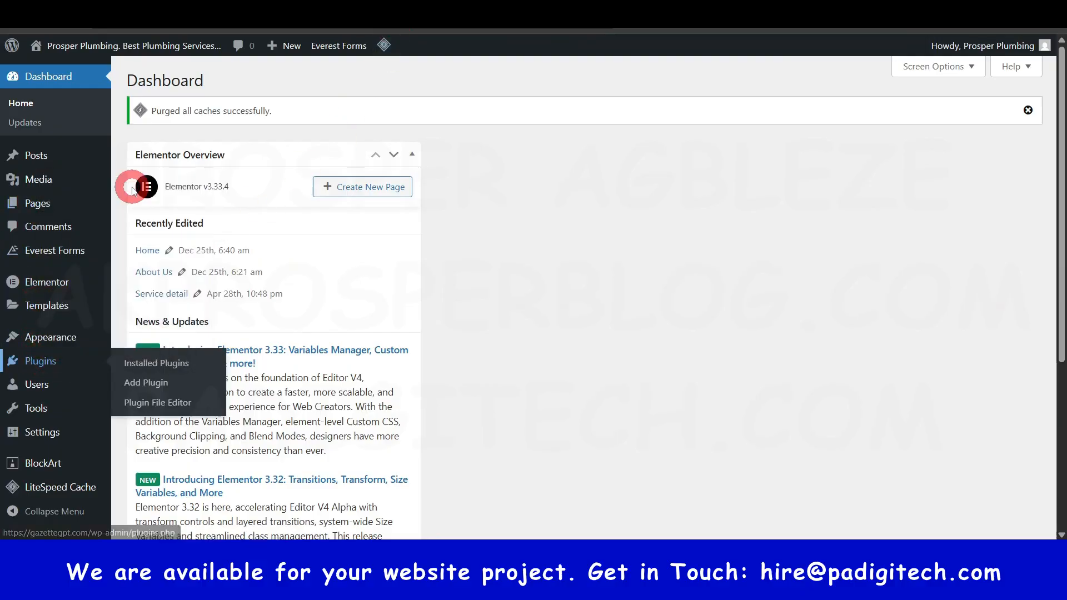
right_click(40, 204)
click(132, 223)
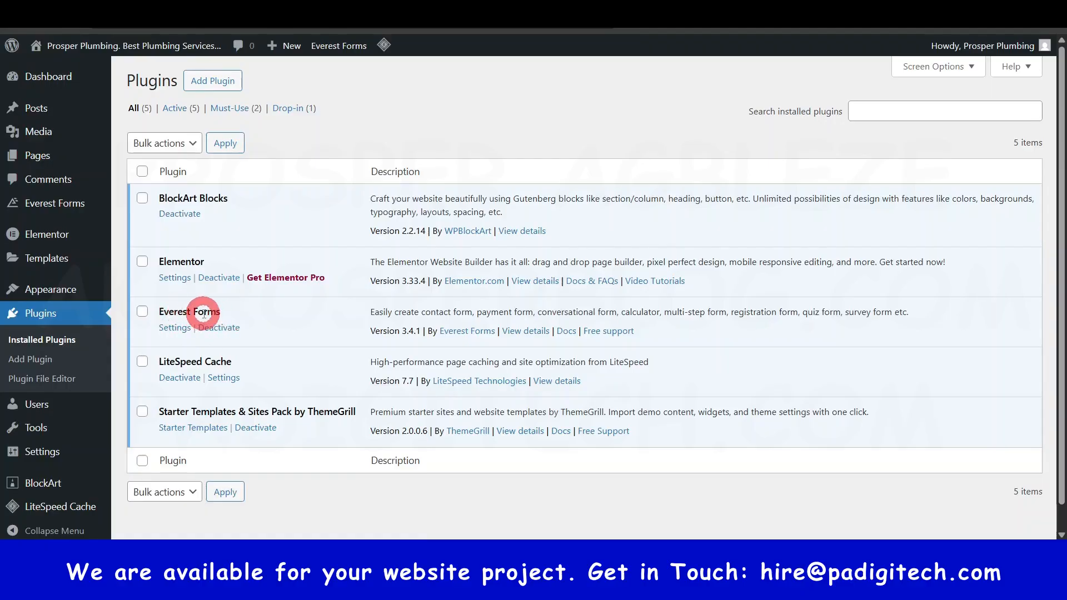
Step: Open the site's Contact page and examine the Get In Touch form, including its Services options and Date / Time field
key(ctrl+Tab)
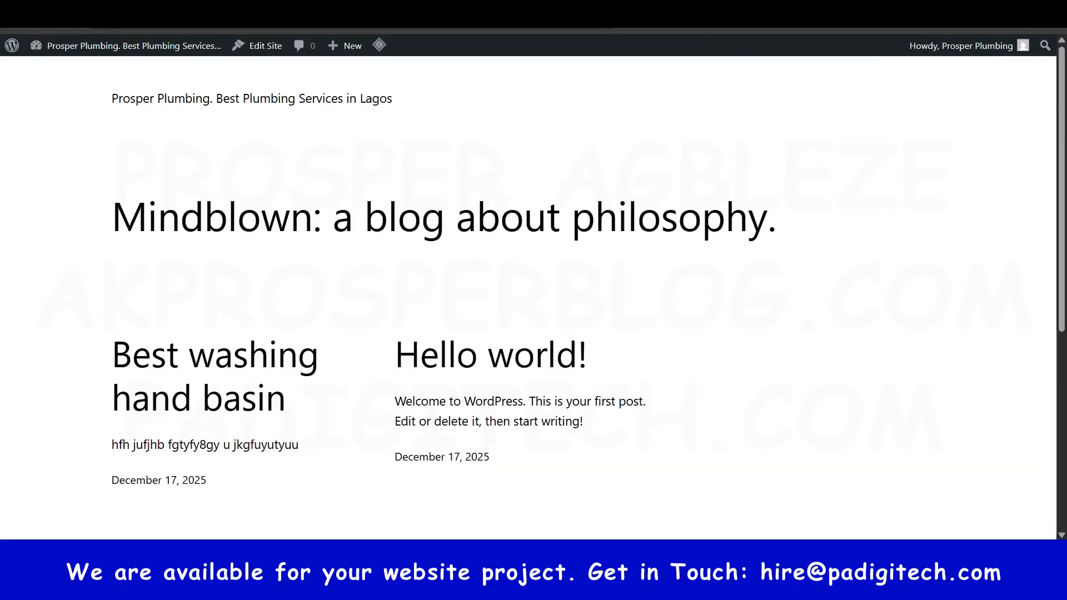
key(ctrl+Tab)
key(ctrl+Tab)
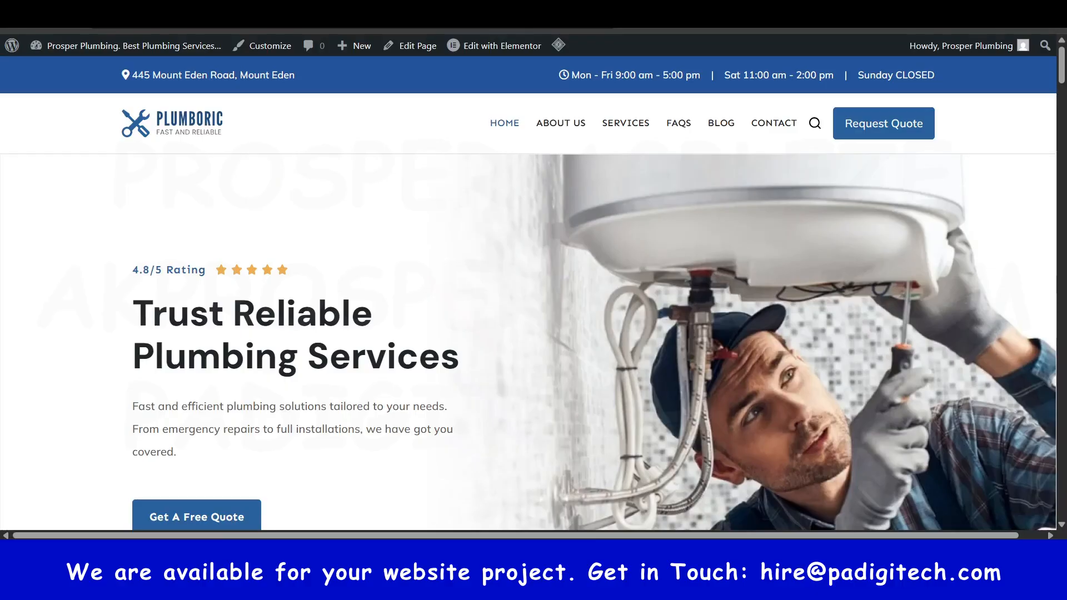
click(780, 123)
scroll(637, 261, down, 5)
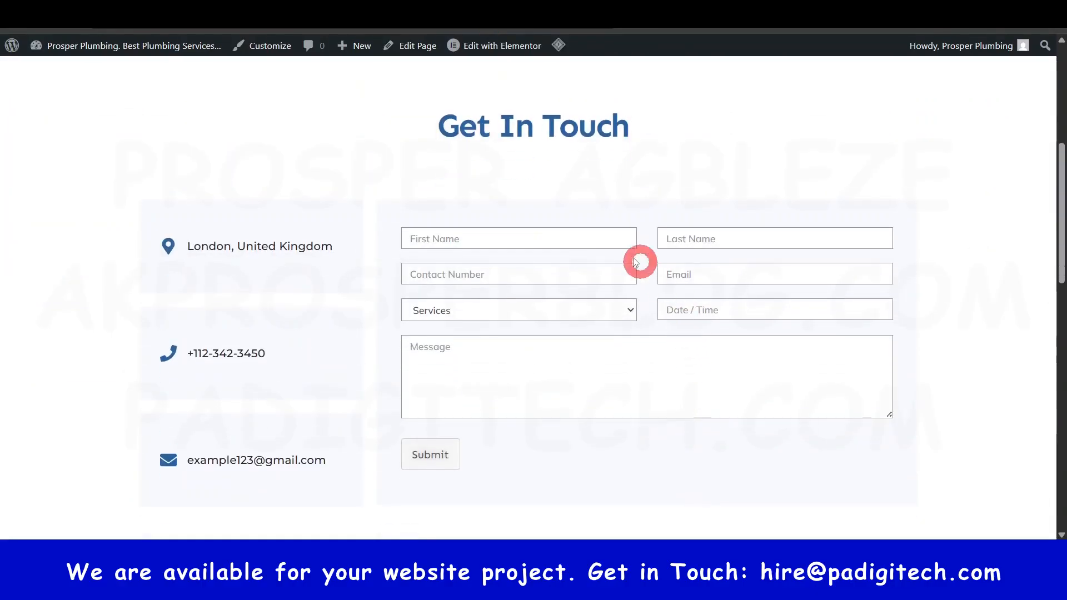
scroll(534, 300, down, 1)
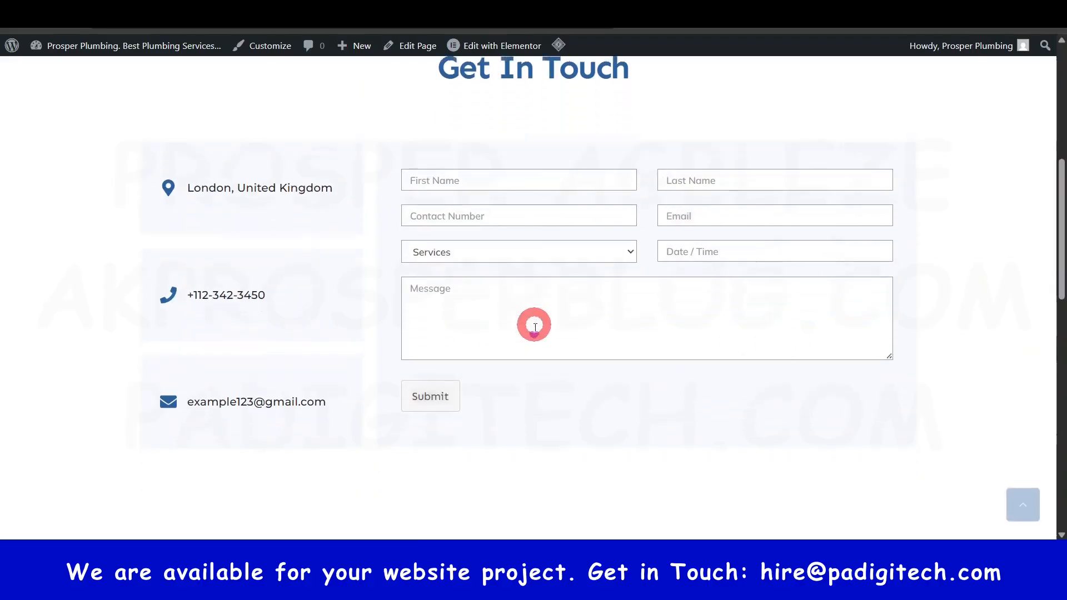
scroll(556, 325, down, 1)
scroll(600, 303, up, 1)
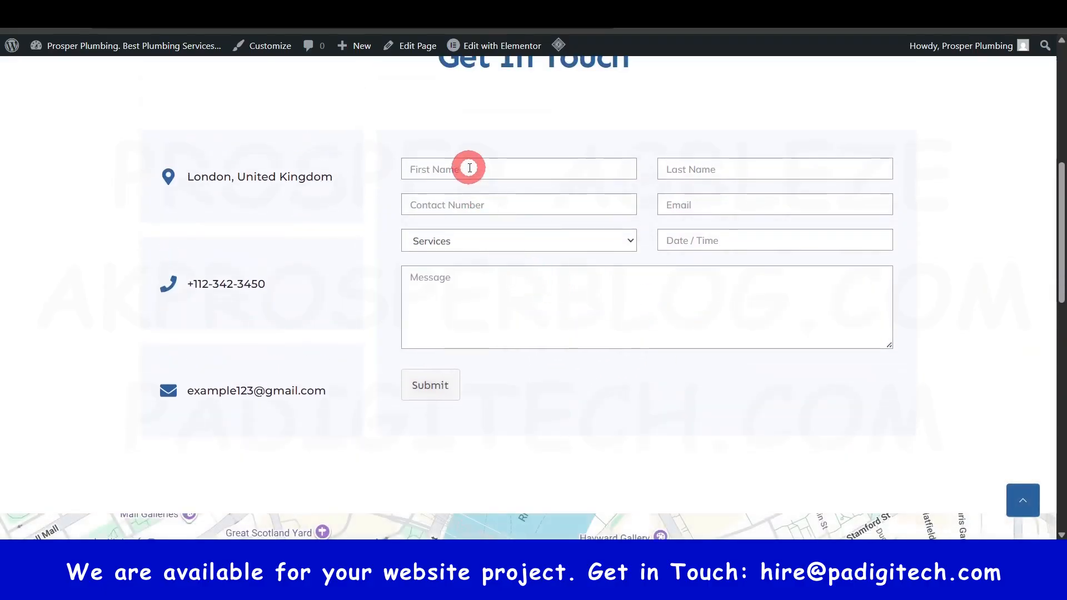
click(493, 244)
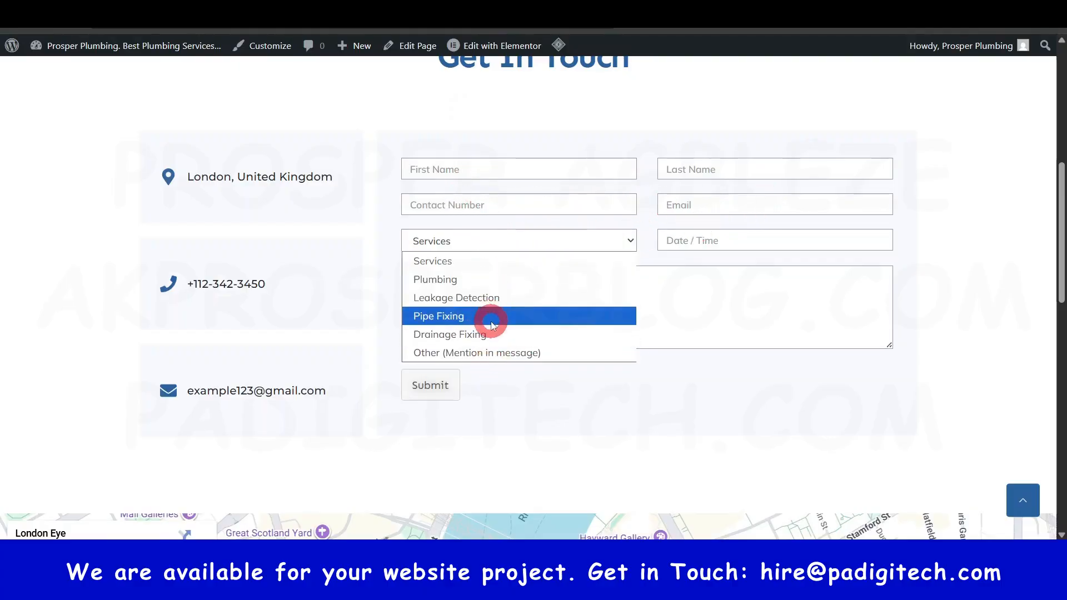
click(714, 240)
click(995, 300)
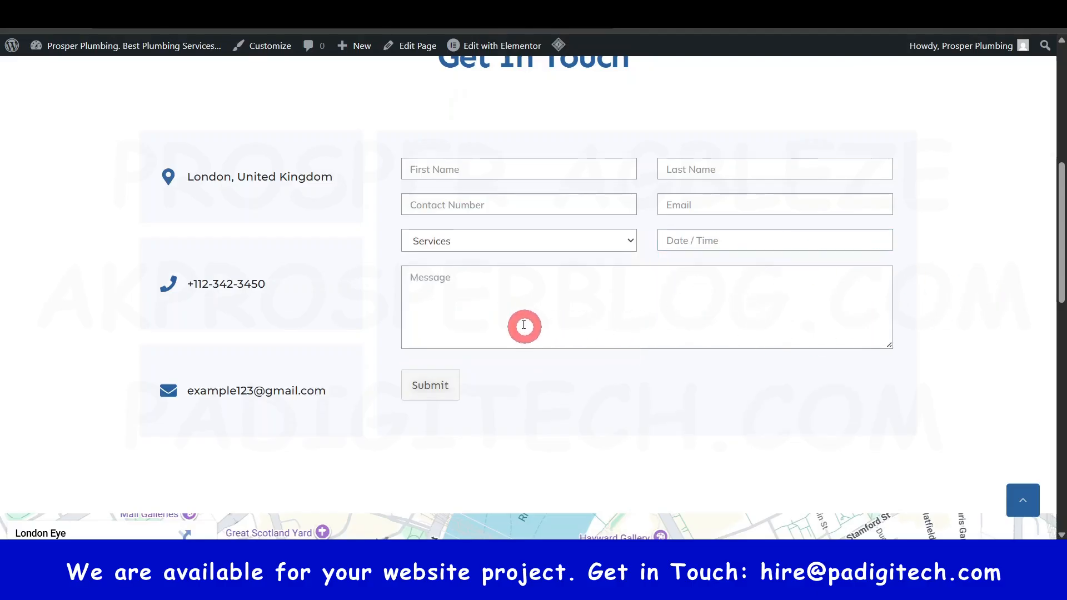
click(442, 383)
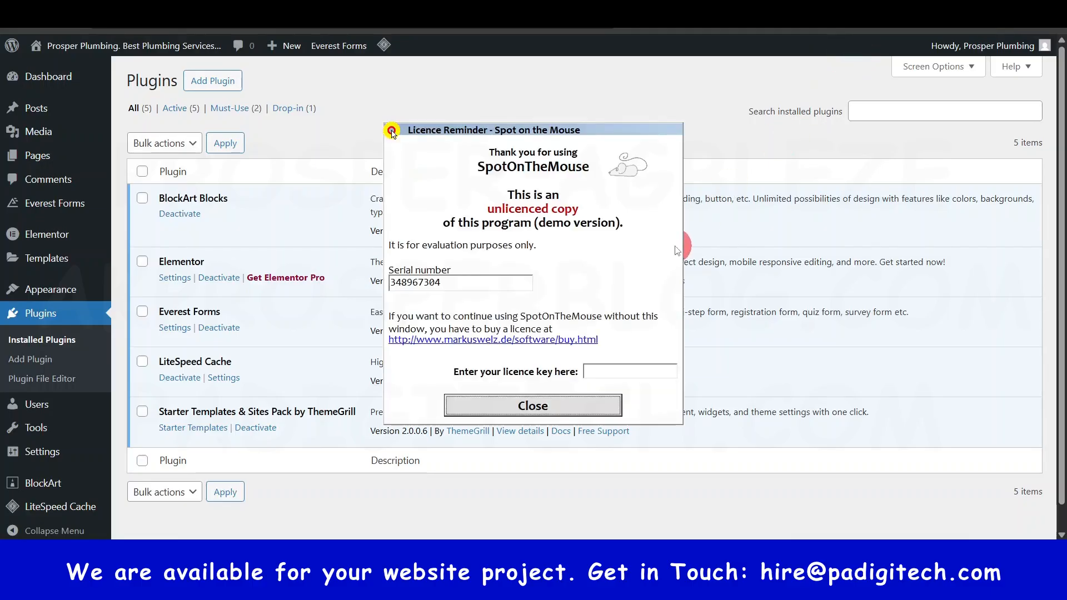
Step: Dismiss the SpotOnTheMouse licence reminder and review the list of imported pages, from About Us to Services
click(563, 406)
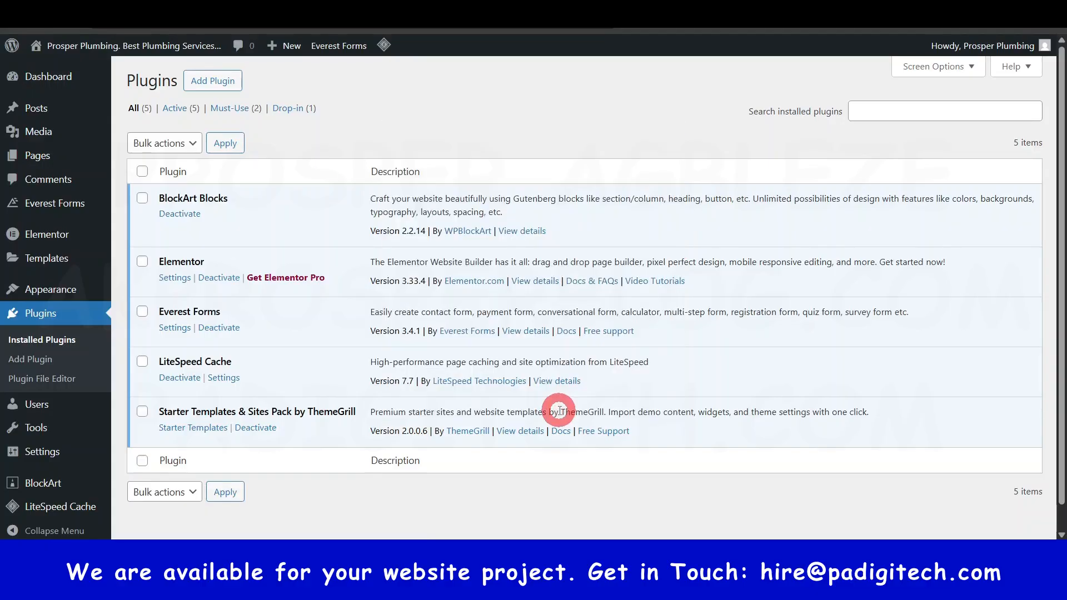
click(590, 75)
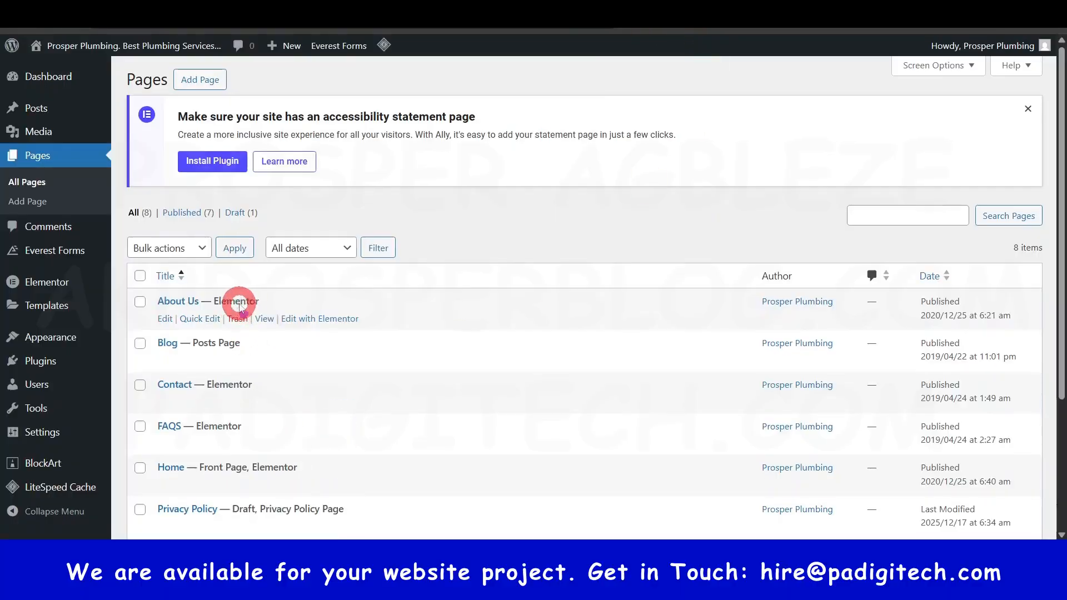
scroll(231, 320, down, 1)
scroll(230, 320, down, 2)
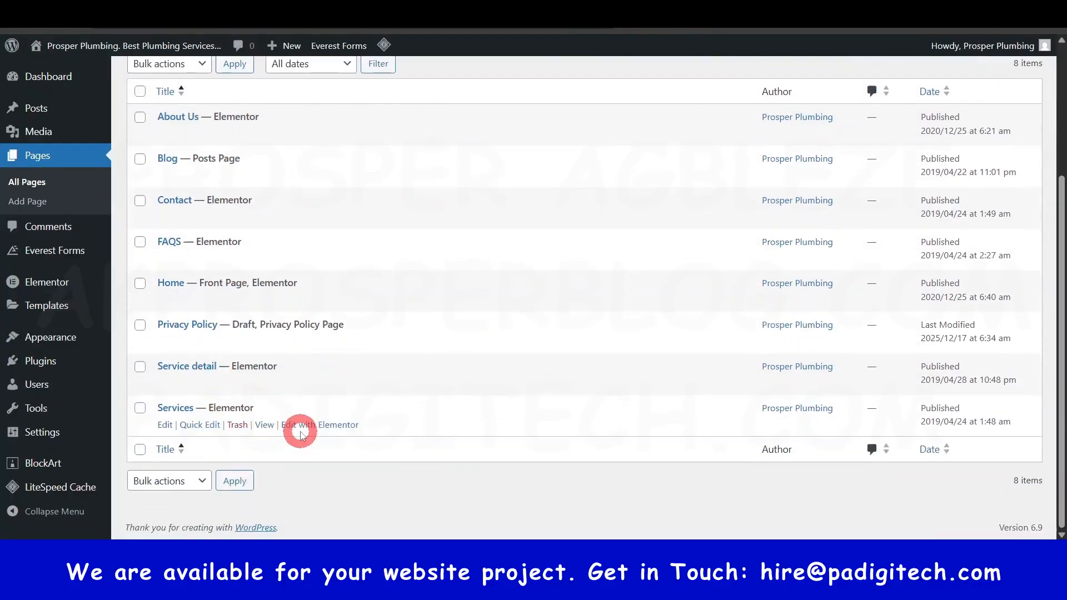
scroll(298, 428, up, 3)
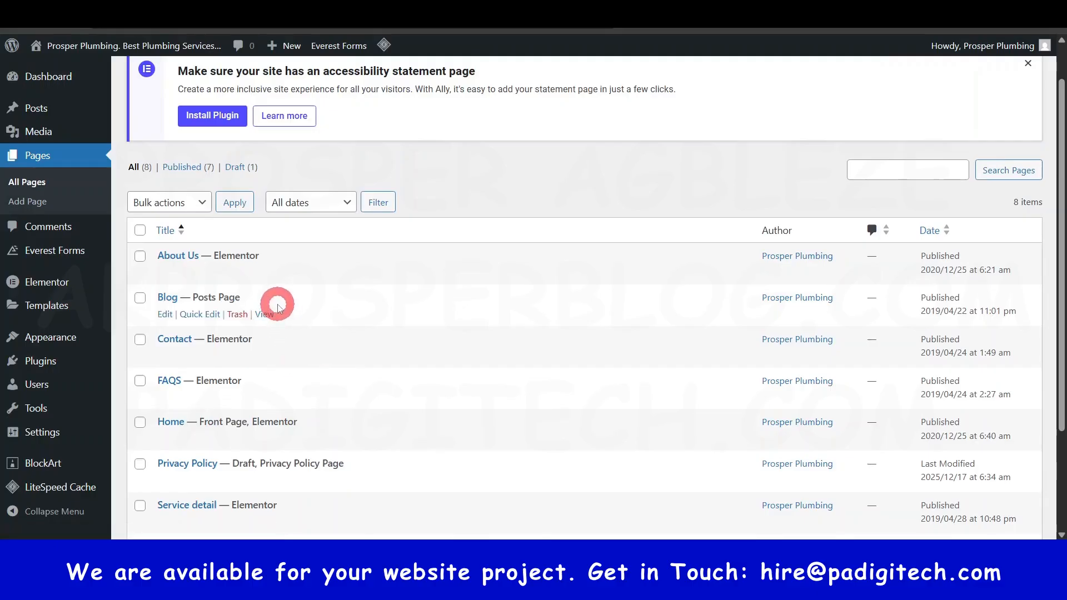
scroll(278, 305, down, 3)
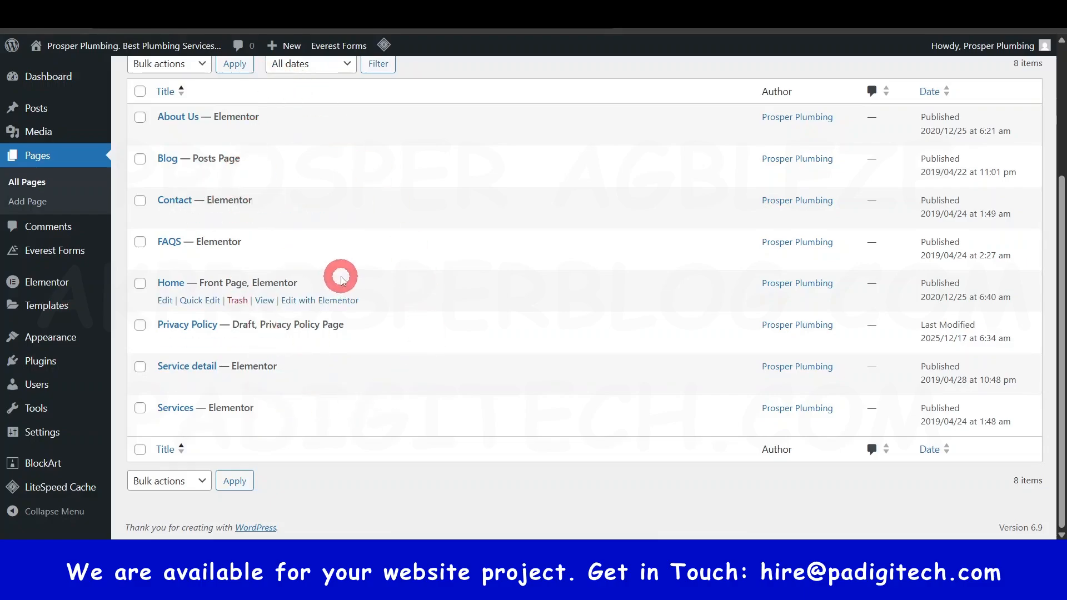
scroll(342, 279, up, 1)
key(ctrl+Tab)
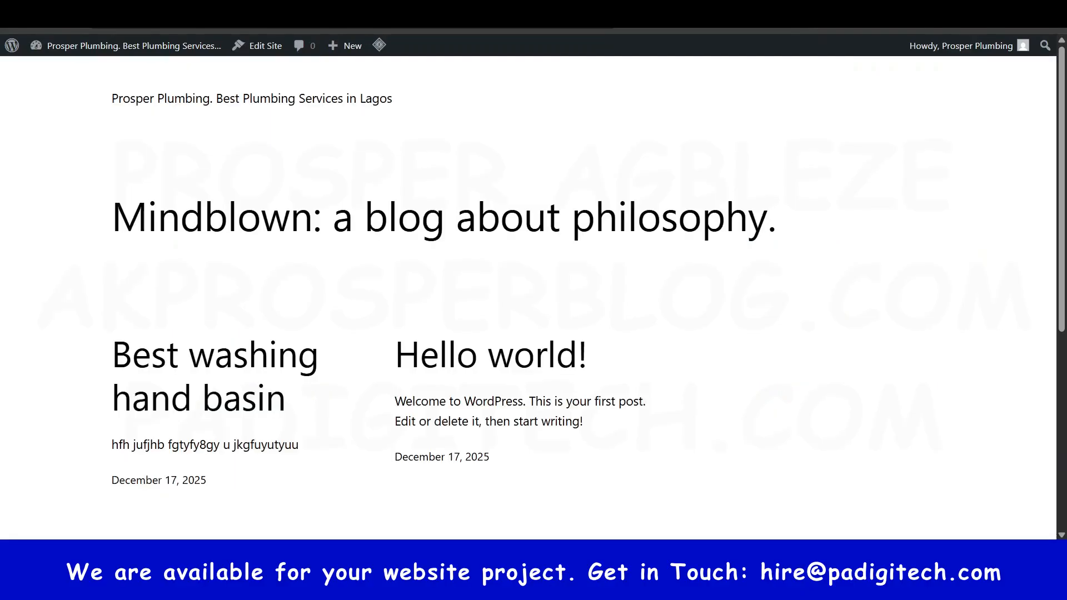
Step: Look over the Contact page again and the homepage from its header to the free quote form
key(ctrl+shift+Tab)
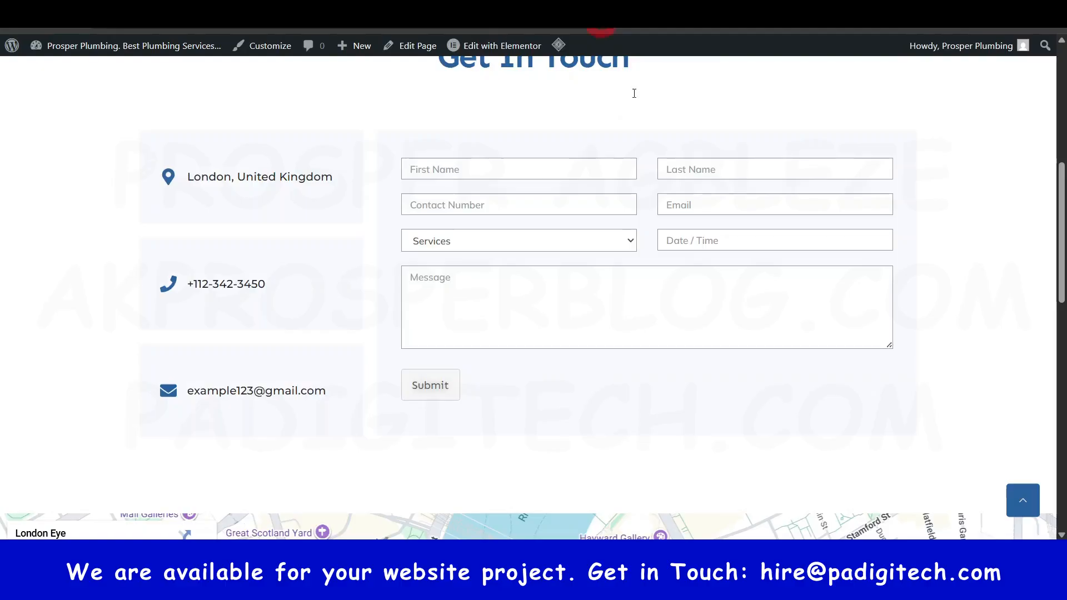
scroll(733, 240, up, 8)
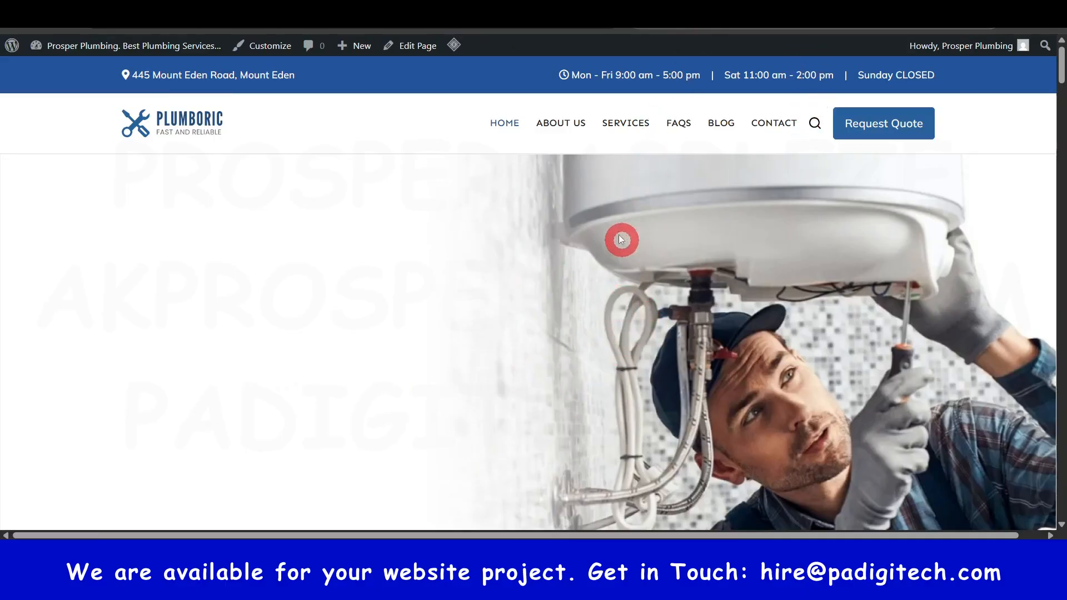
scroll(606, 298, down, 10)
scroll(607, 299, up, 6)
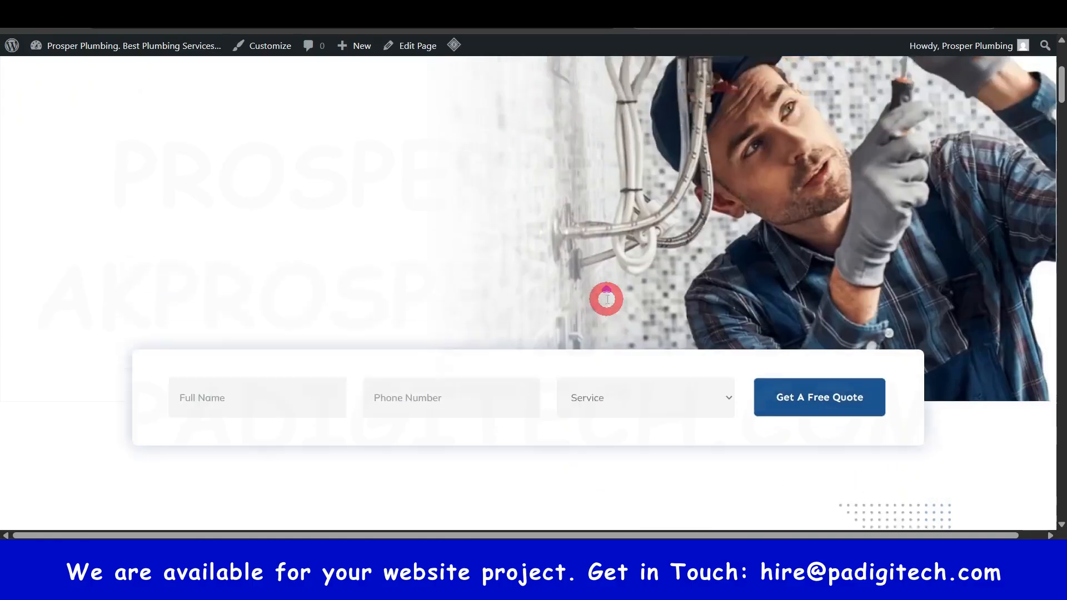
scroll(607, 299, up, 4)
Step: Open the Home page from the pages list in the Elementor editor in a separate browser tab
click(222, 9)
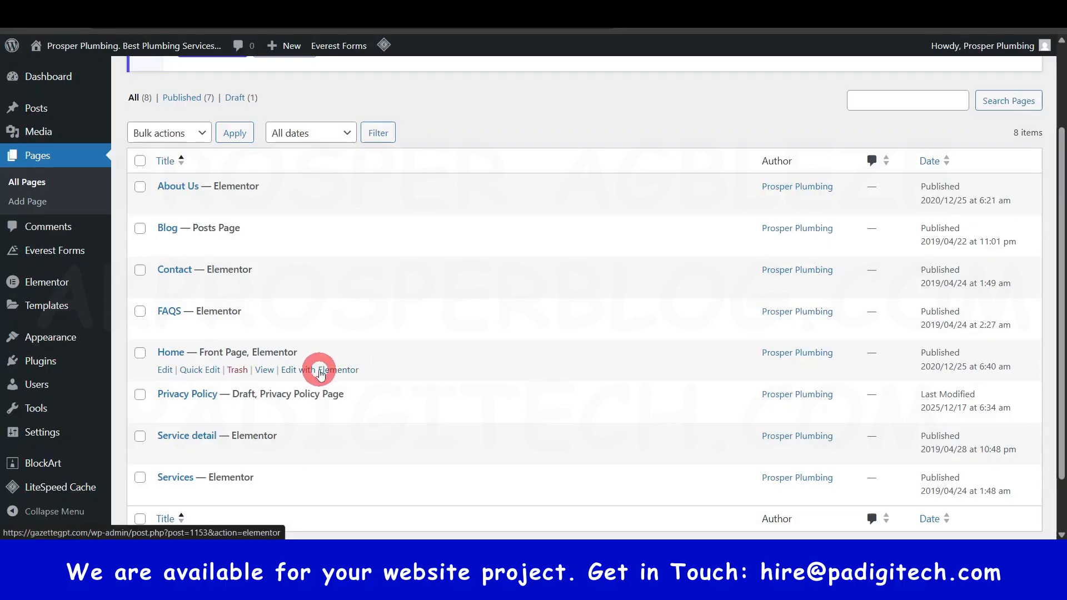
right_click(320, 372)
click(437, 192)
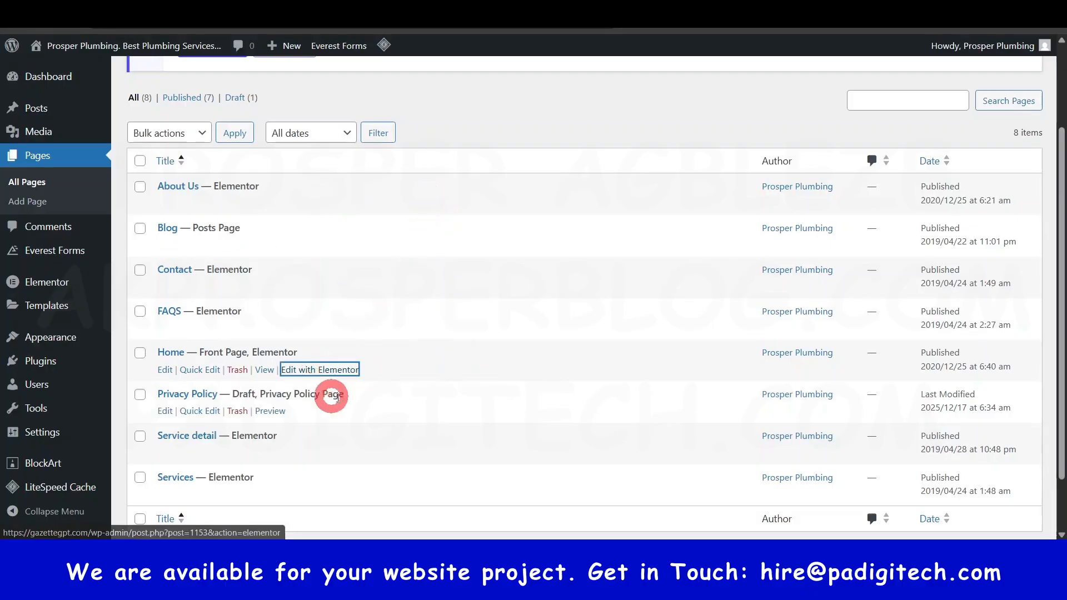
click(437, 370)
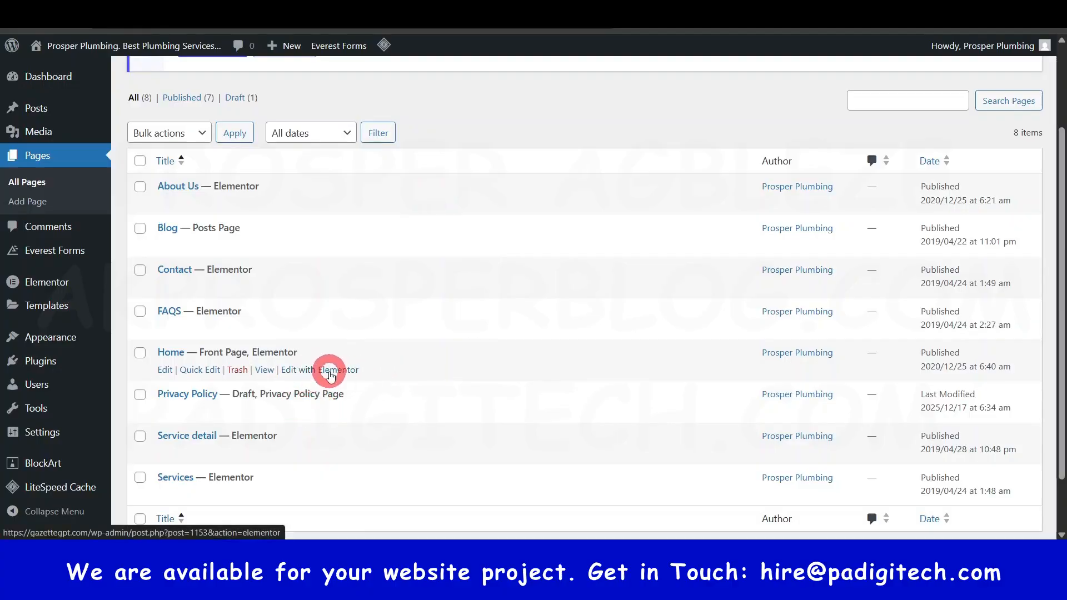
click(483, 7)
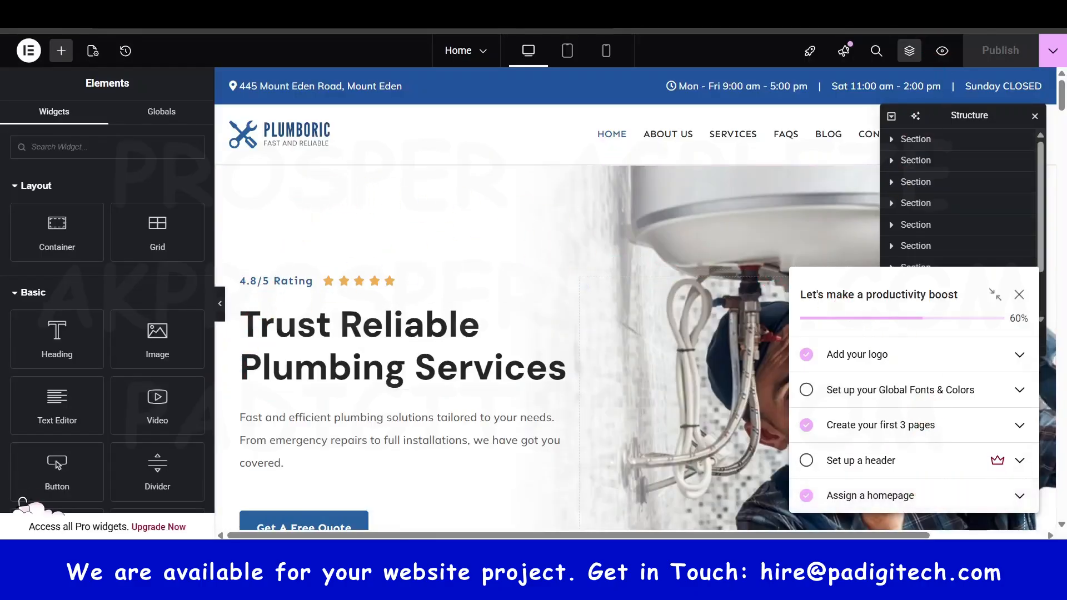
Step: View the live homepage from its hero to the About Us section and locate its Edit with Elementor option
click(689, 8)
scroll(382, 288, down, 8)
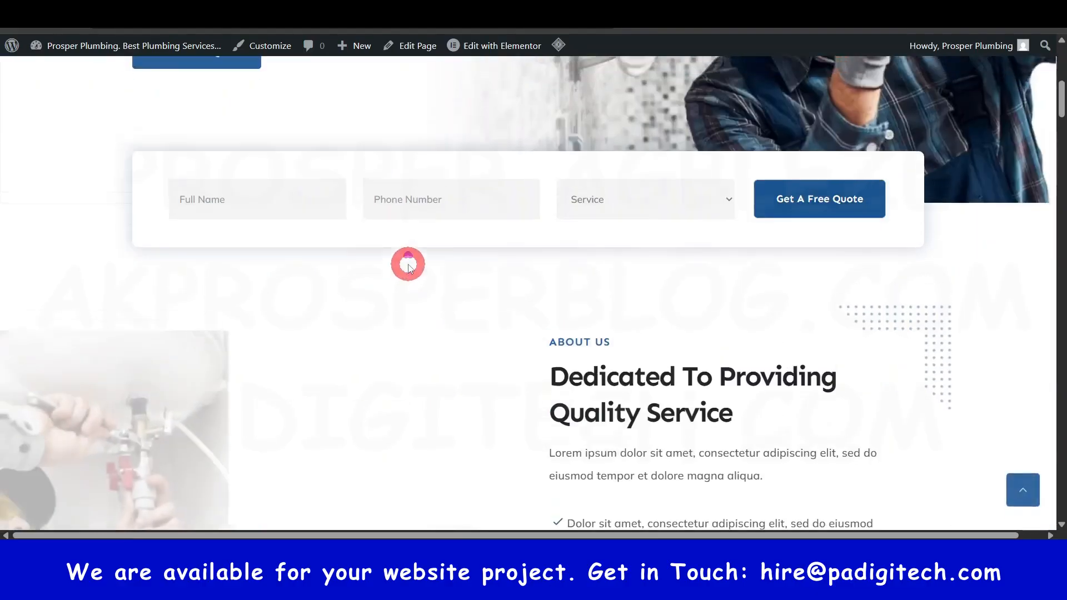
scroll(408, 261, up, 8)
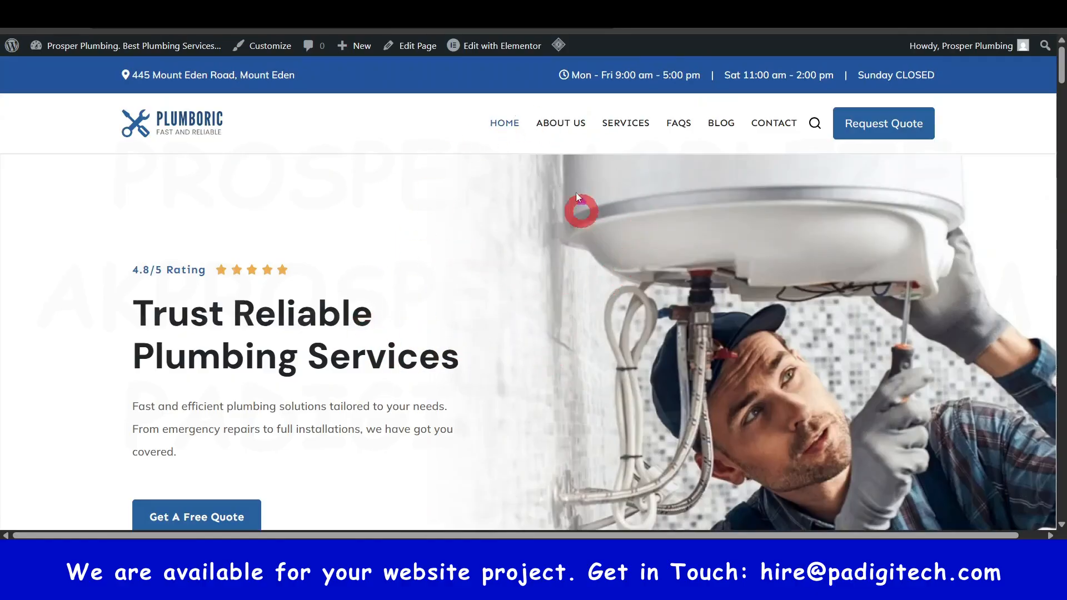
mouse_move(488, 48)
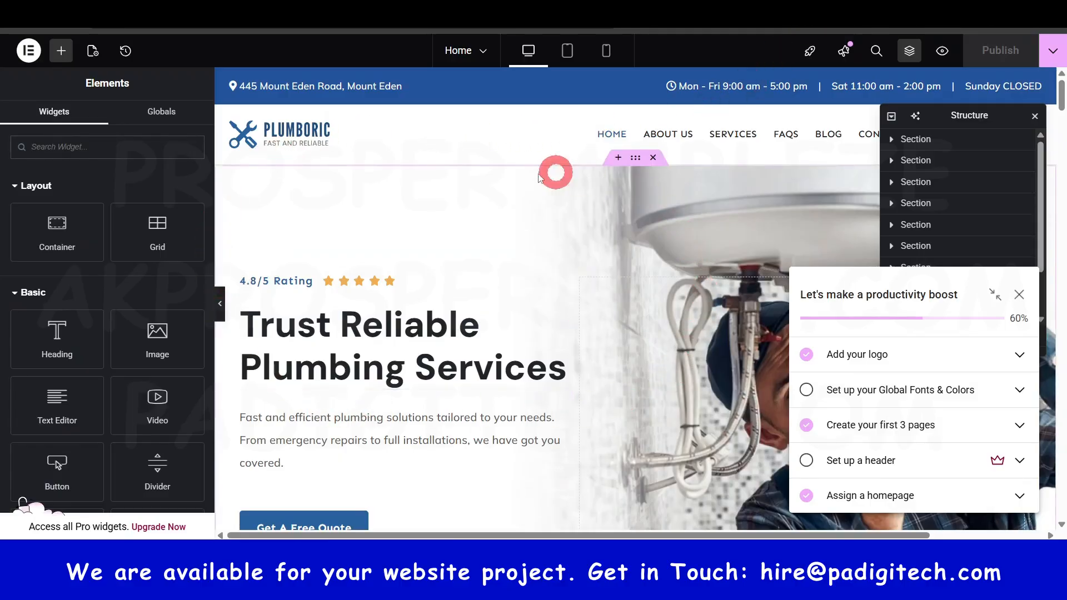
Step: In the Elementor editor, close the productivity checklist, dismiss the Launchpad notice and move the Structure window off the page header
scroll(345, 356, down, 6)
scroll(386, 298, up, 8)
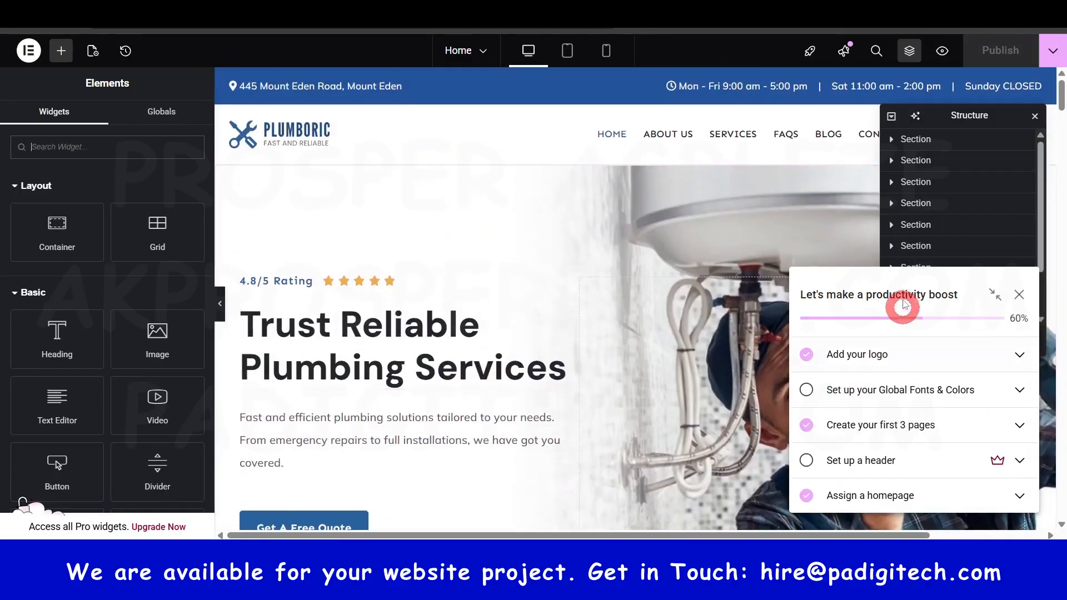
click(1020, 293)
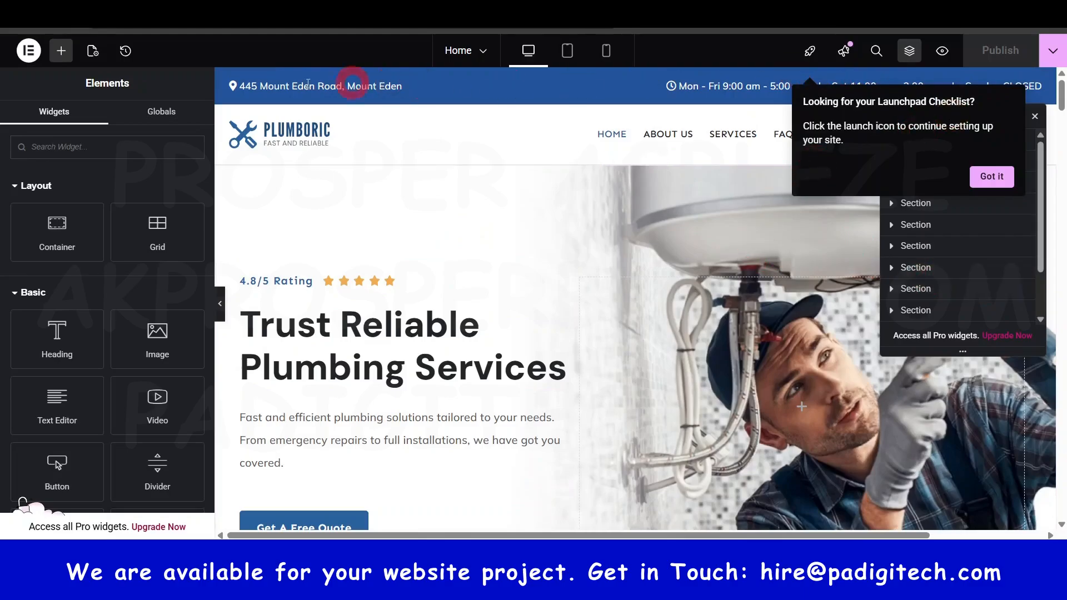
click(997, 177)
drag(972, 112, 905, 398)
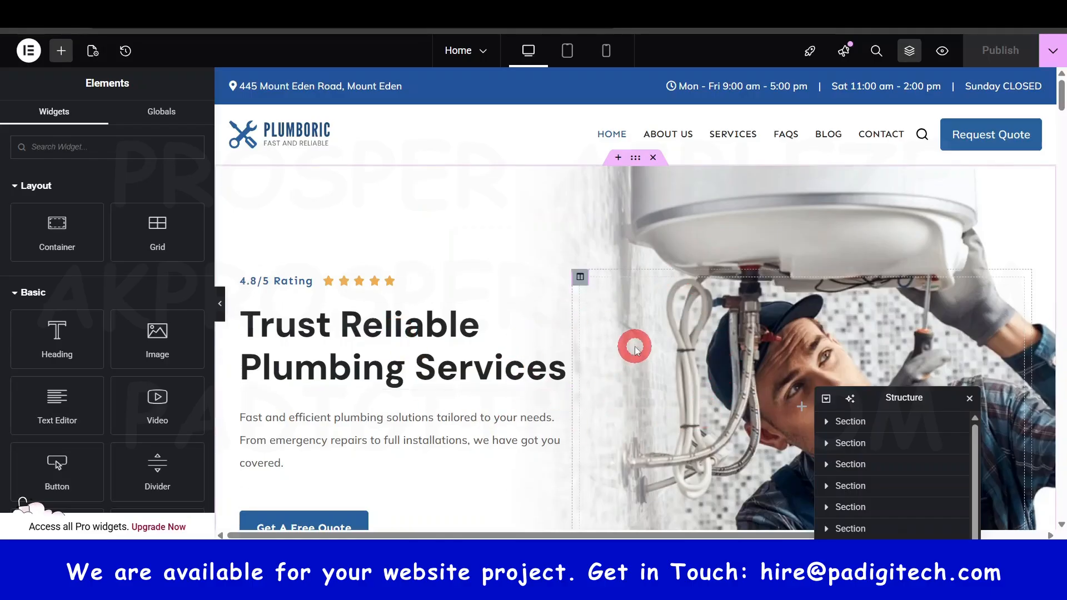
Step: Look over the Home page's sections in the editor and browse the available Elementor widgets
scroll(756, 281, down, 20)
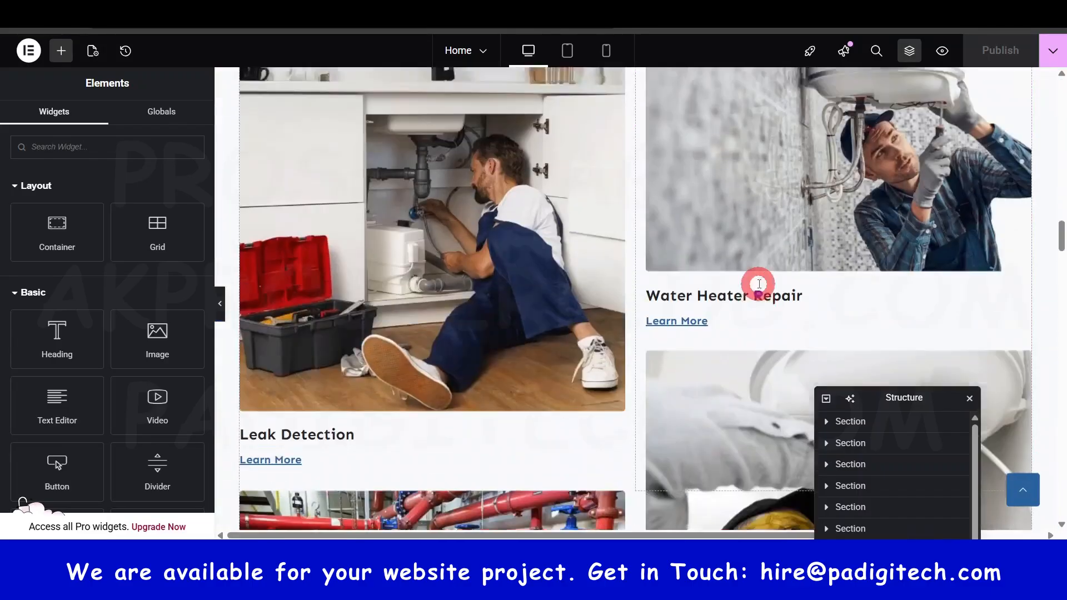
scroll(759, 284, up, 20)
scroll(132, 254, down, 5)
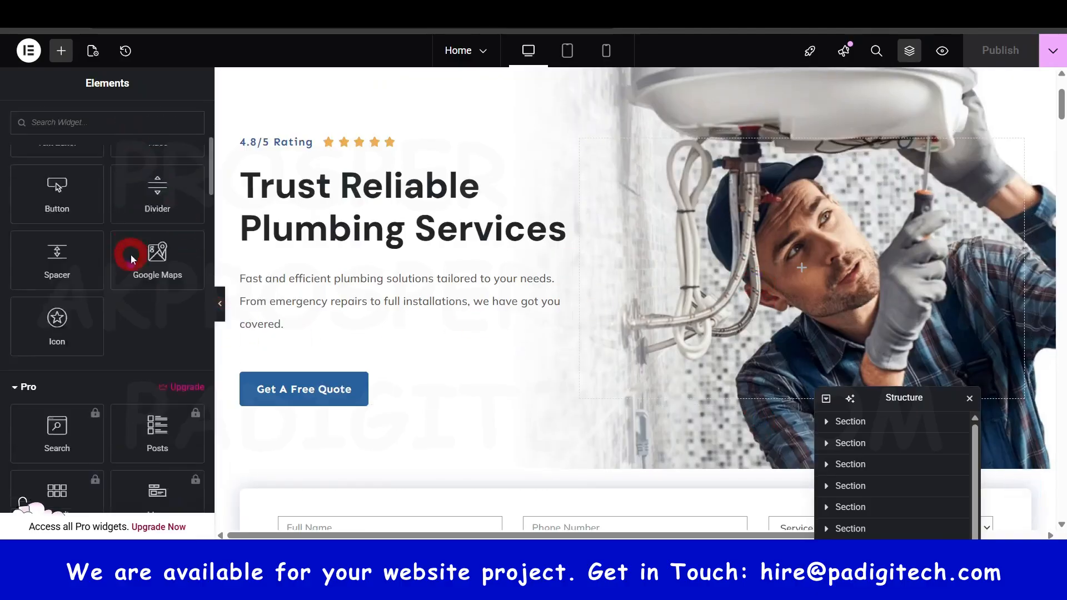
scroll(131, 254, down, 10)
scroll(132, 261, up, 15)
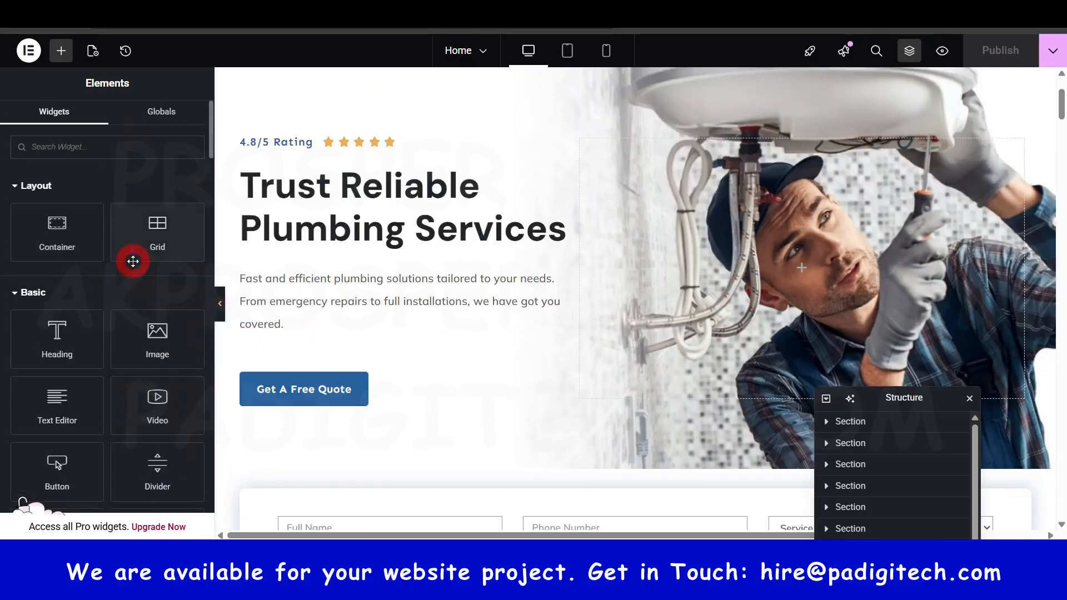
Step: Select the Get Services section from the page structure and move the Structure window clear of the section's centre
drag(917, 399, 611, 208)
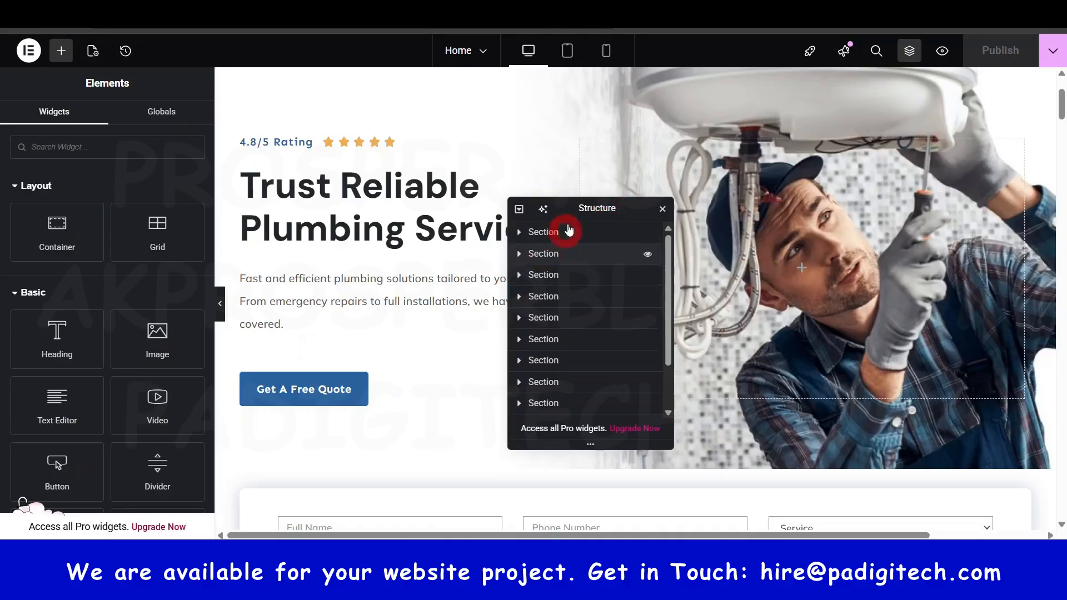
scroll(420, 305, down, 10)
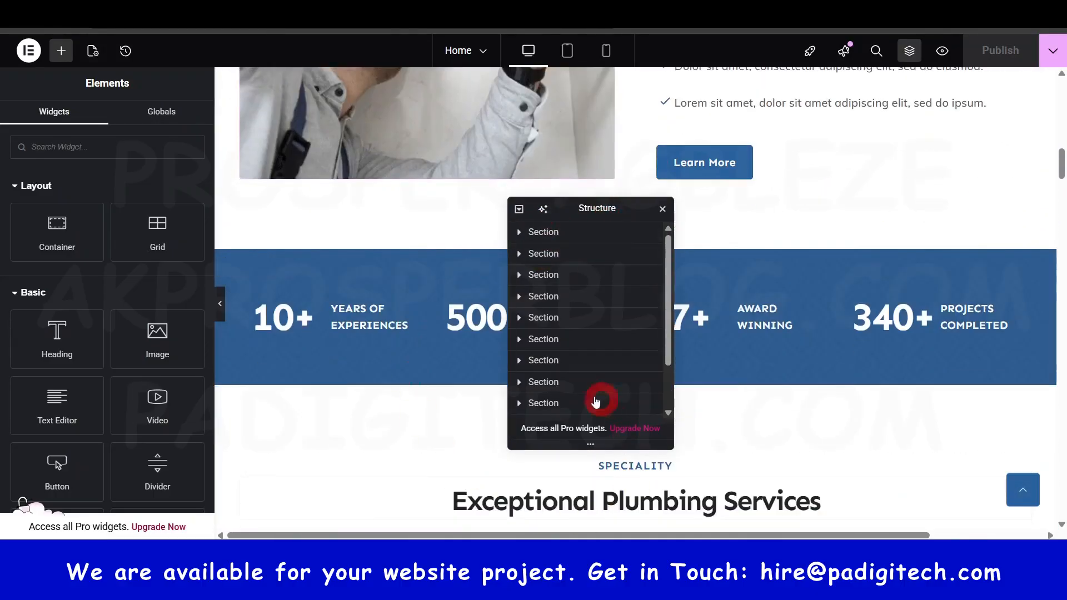
click(554, 340)
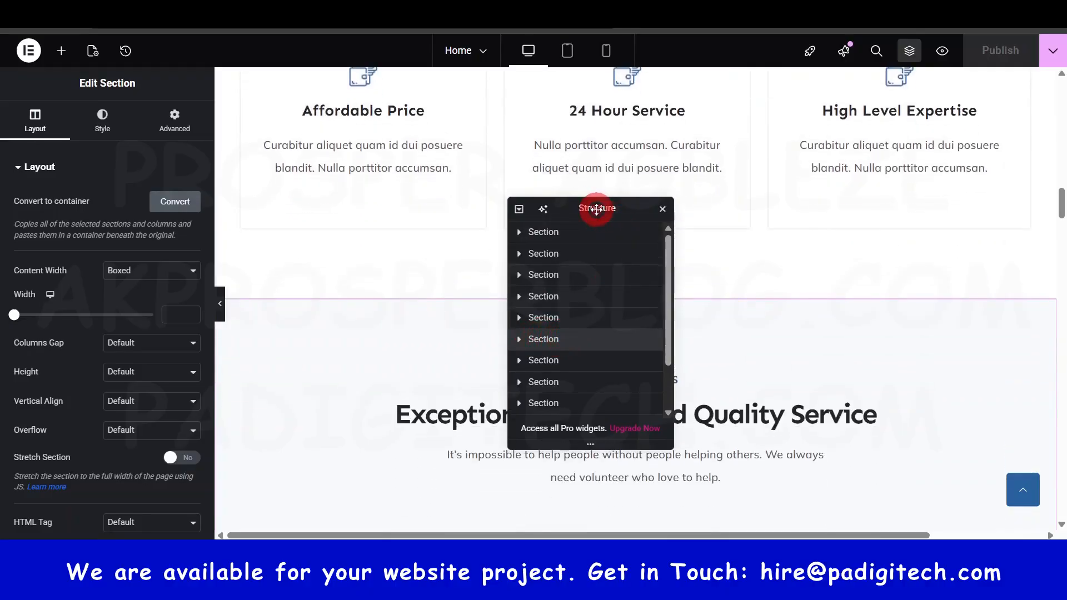
drag(596, 207, 879, 196)
Step: Examine the Get Services section from its heading through the service images to the View All Services button
scroll(555, 410, down, 4)
scroll(555, 409, up, 3)
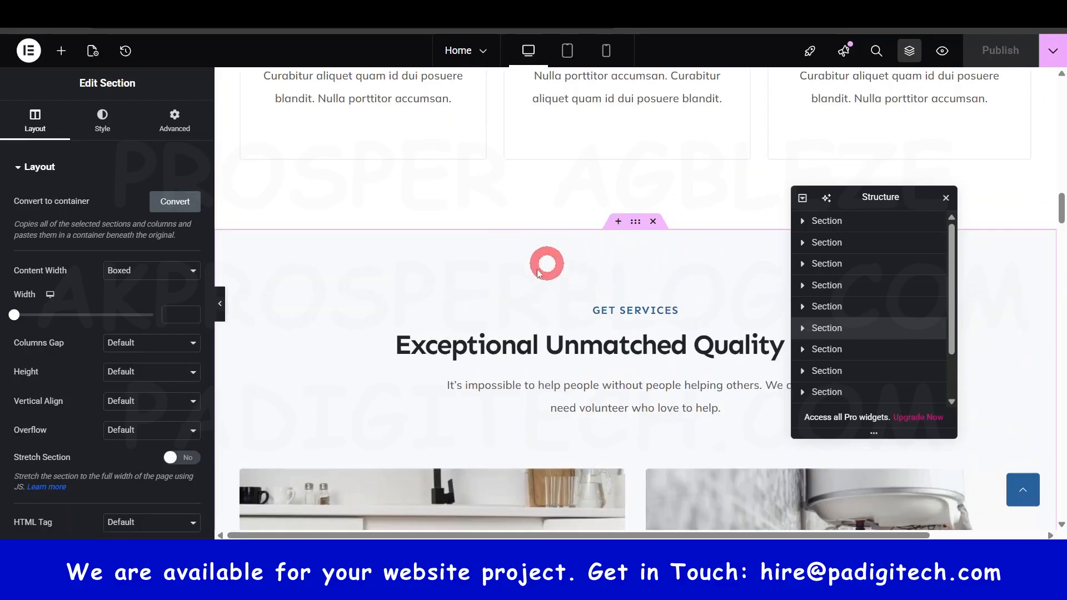
scroll(639, 374, down, 7)
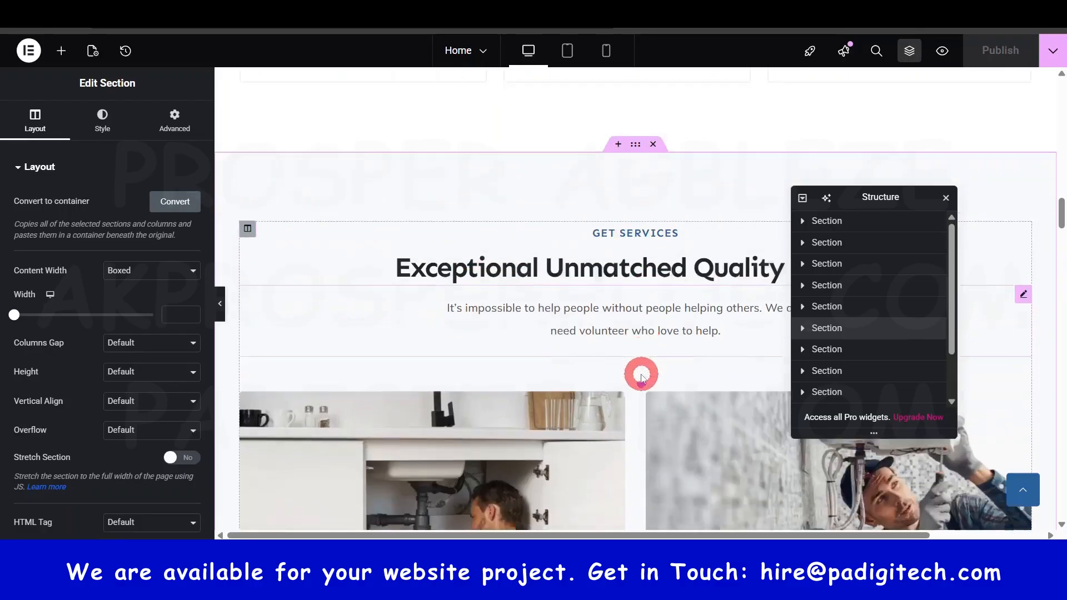
scroll(676, 341, down, 6)
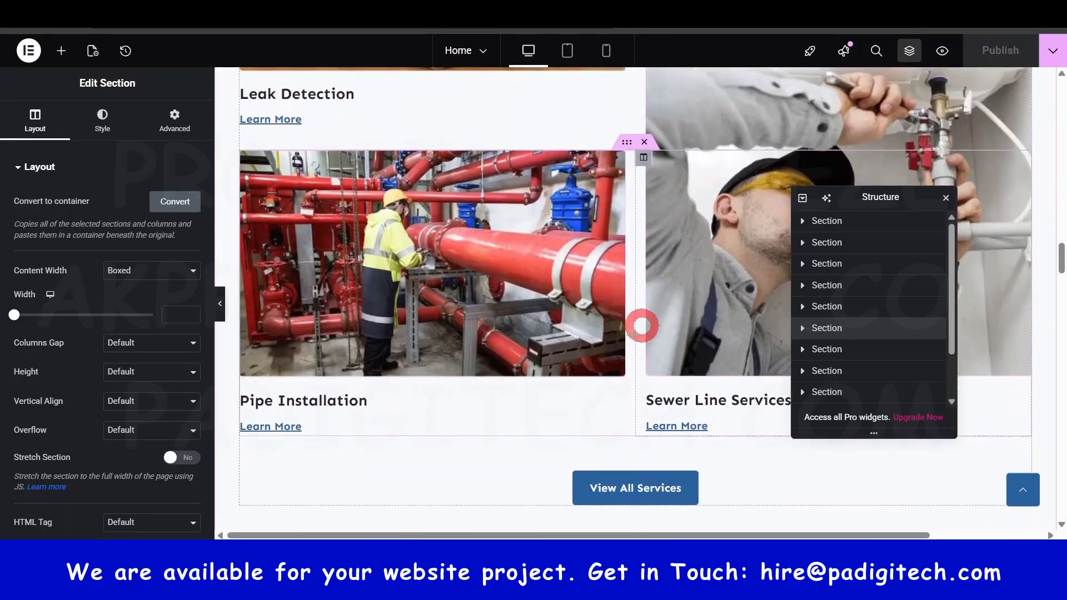
scroll(639, 439, down, 1)
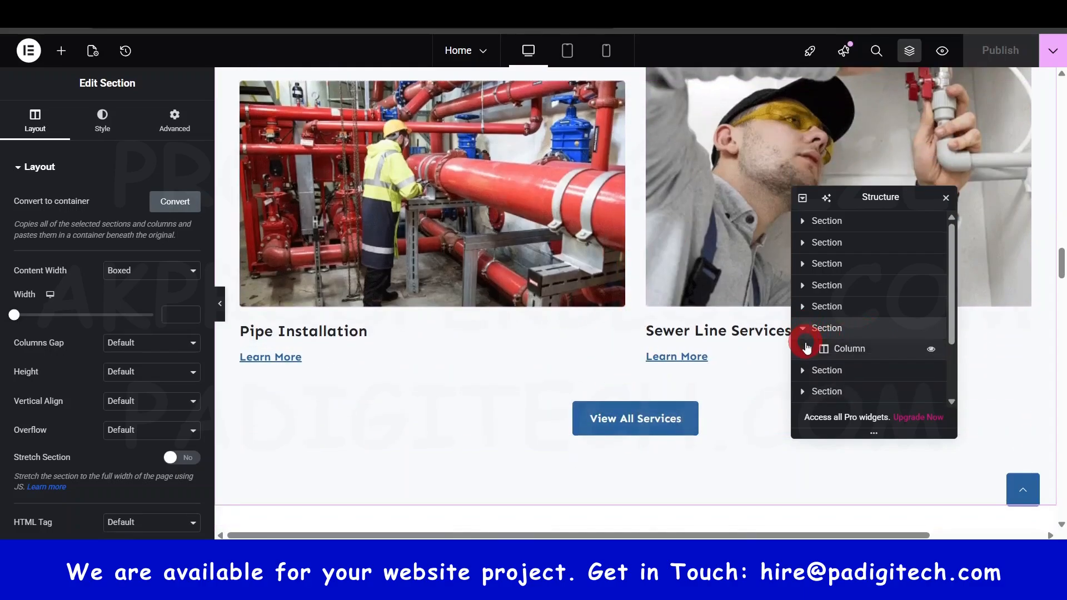
Step: Inspect the Get Services and Exceptional Unmatched Quality Service headings in the section's column, and browse the column's remaining elements
click(844, 370)
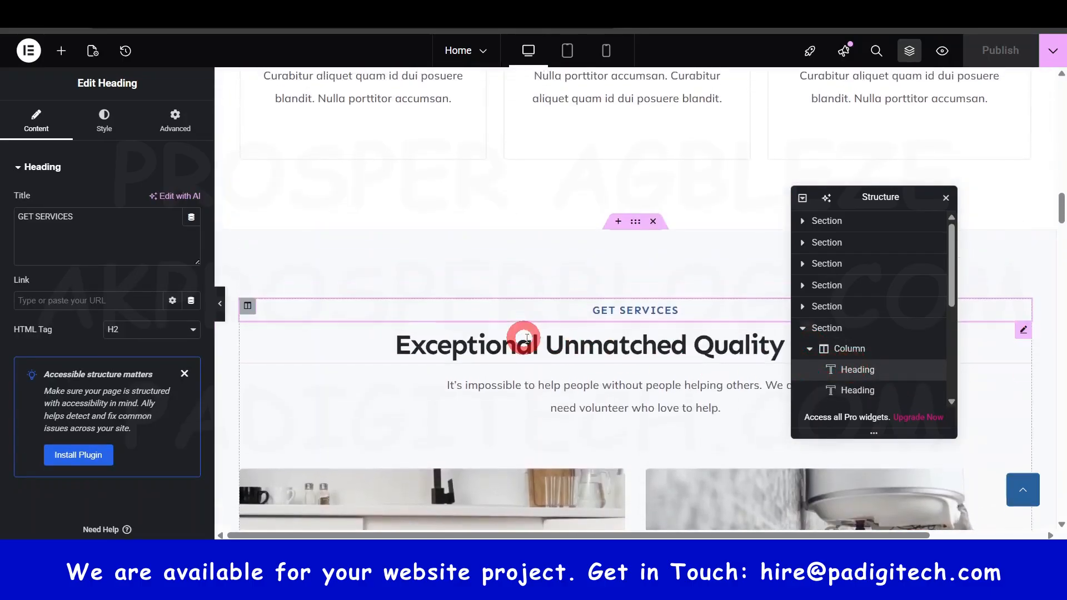
click(848, 390)
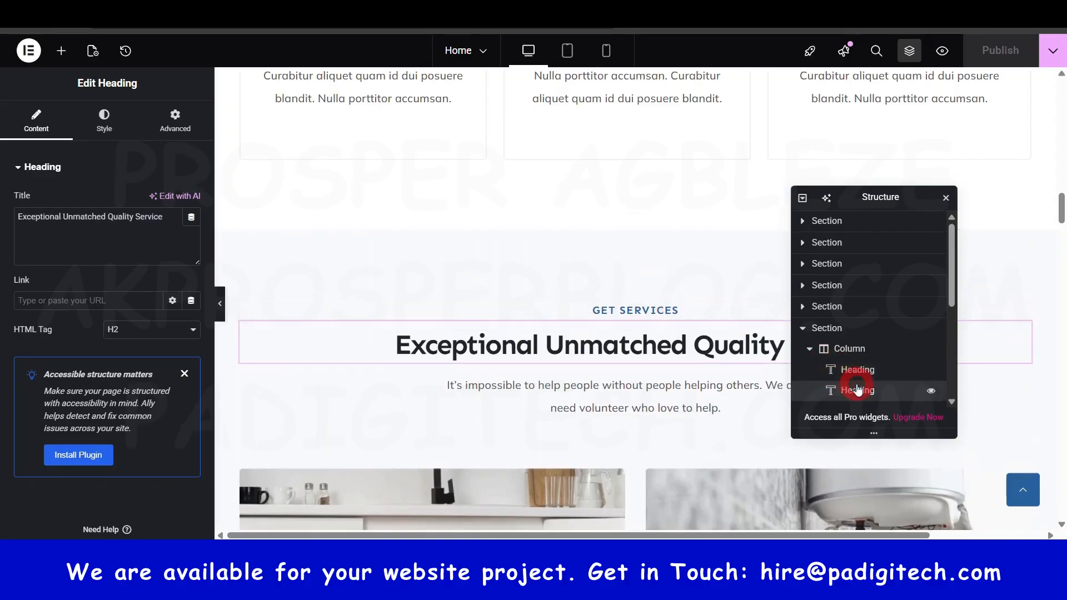
scroll(914, 332, down, 3)
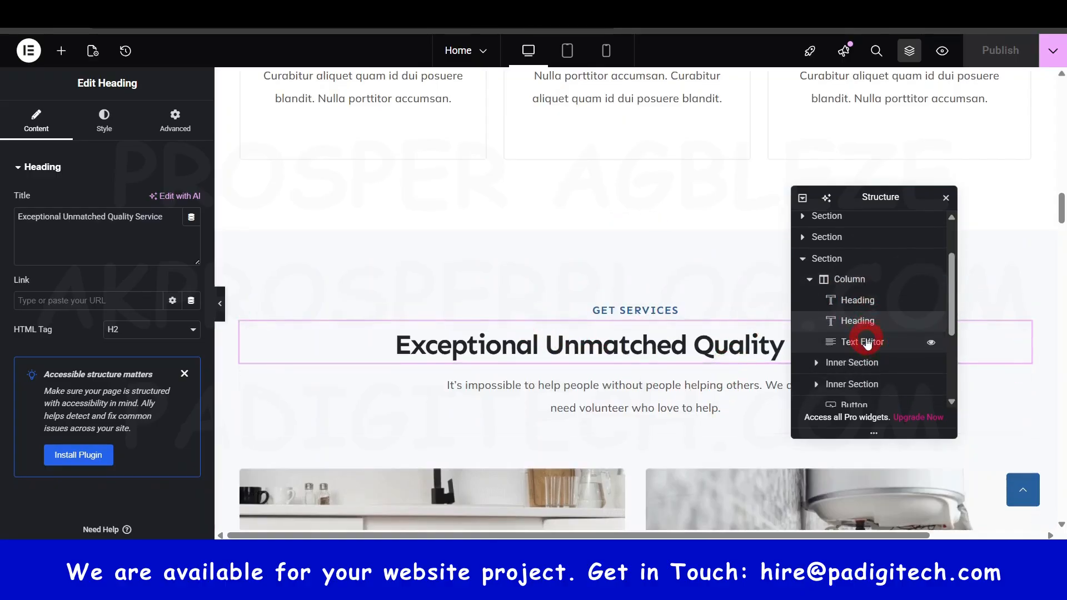
Step: Inspect the text, first service image, "Leak Detection" heading and "Learn More" heading in the "Exceptional Unmatched Quality Service" section through its structure tree
click(864, 342)
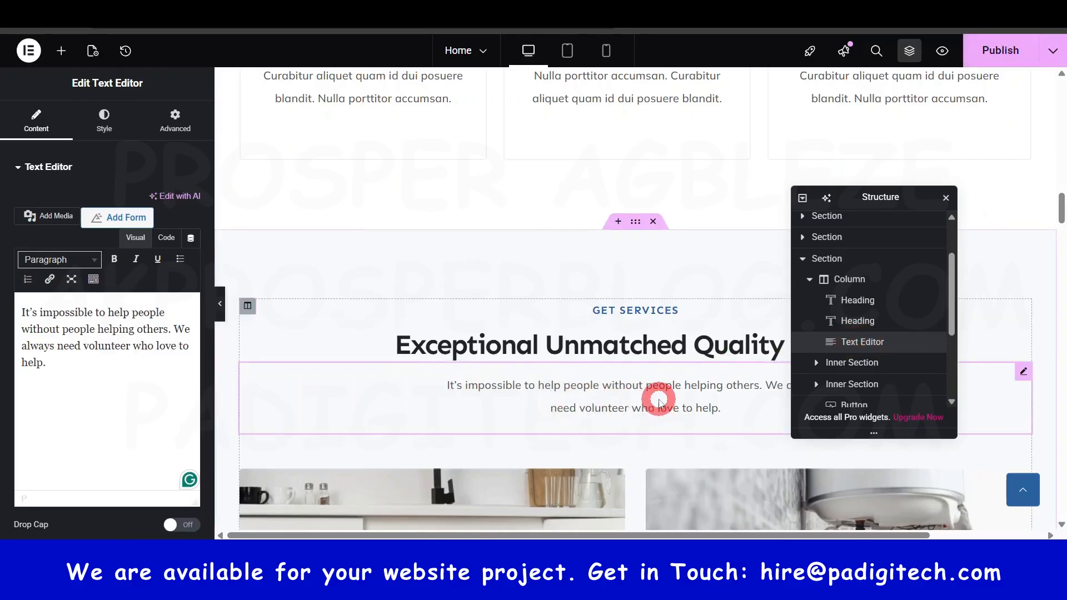
scroll(659, 400, down, 3)
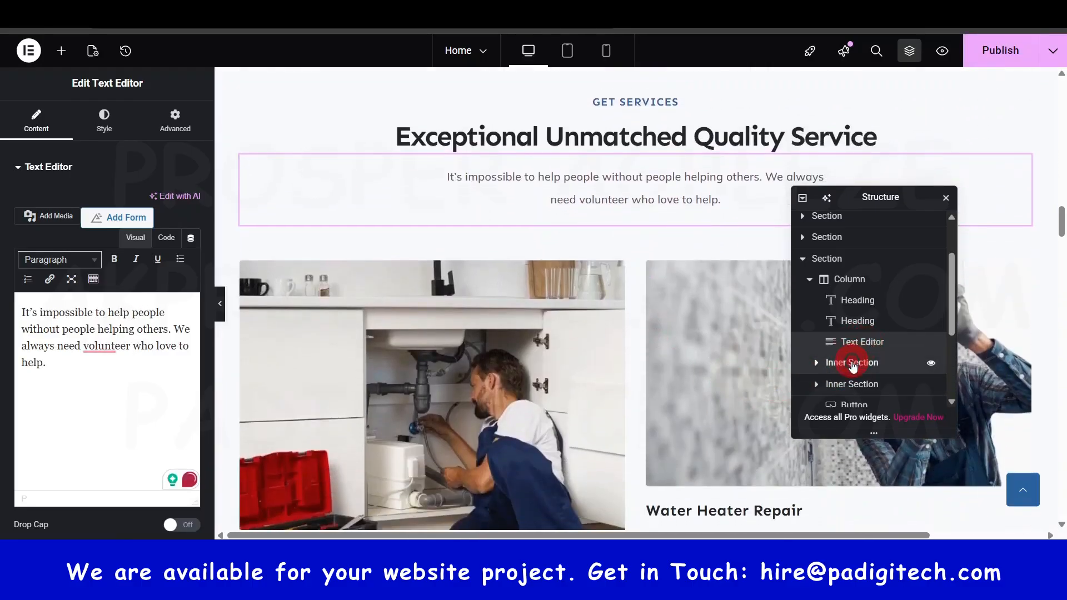
click(854, 365)
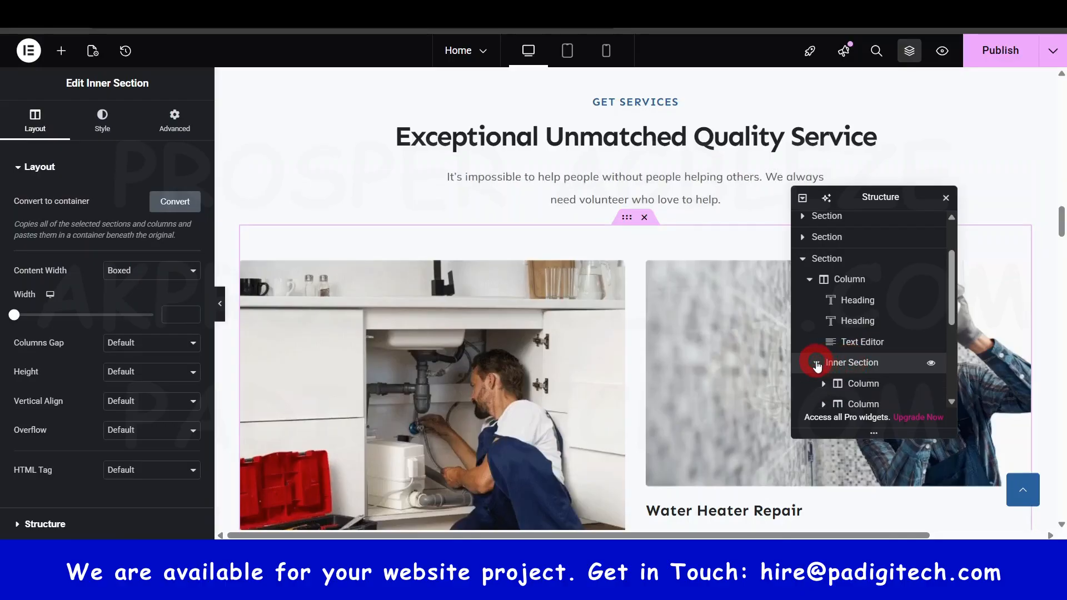
scroll(820, 361, down, 1)
click(823, 314)
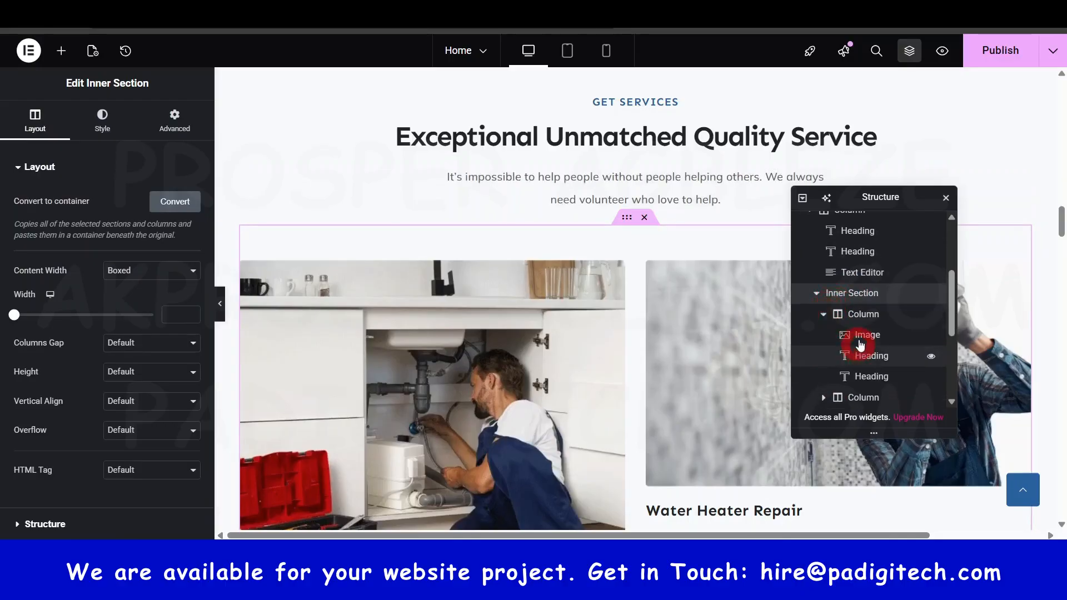
click(862, 336)
scroll(462, 285, down, 3)
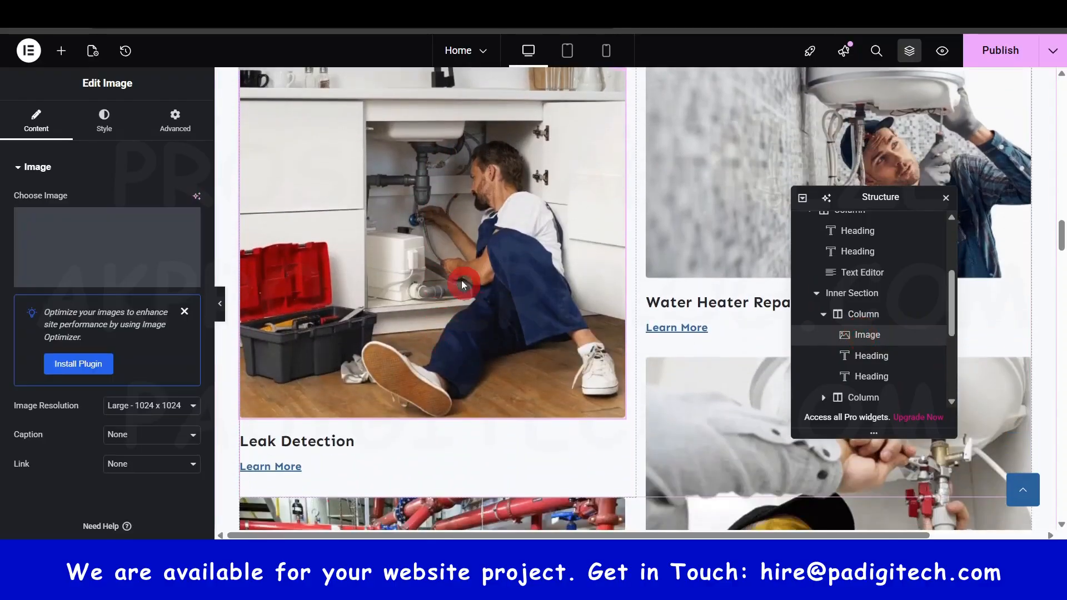
click(896, 356)
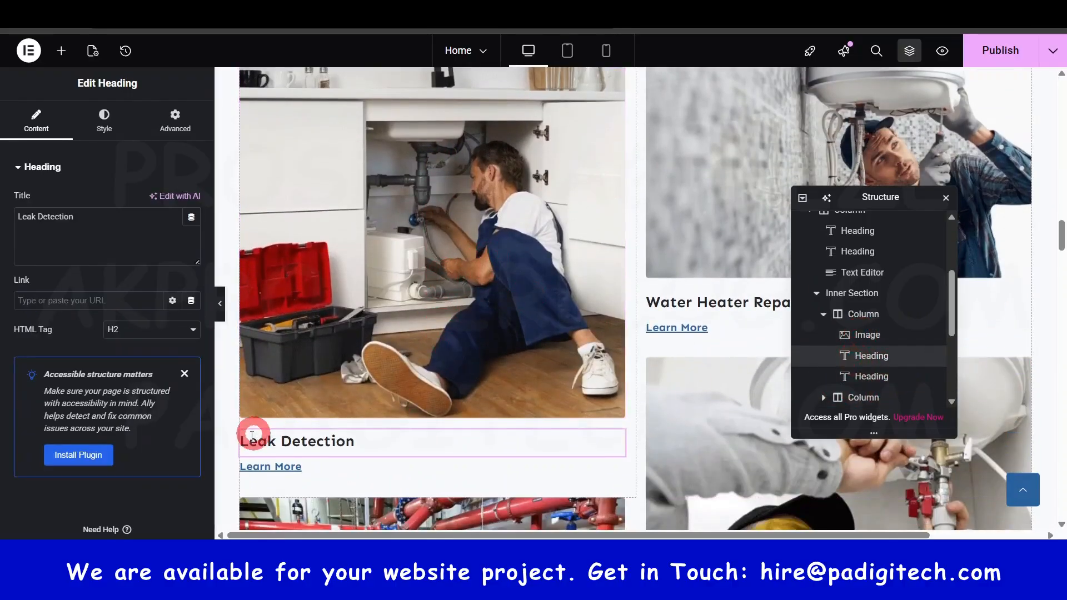
click(872, 377)
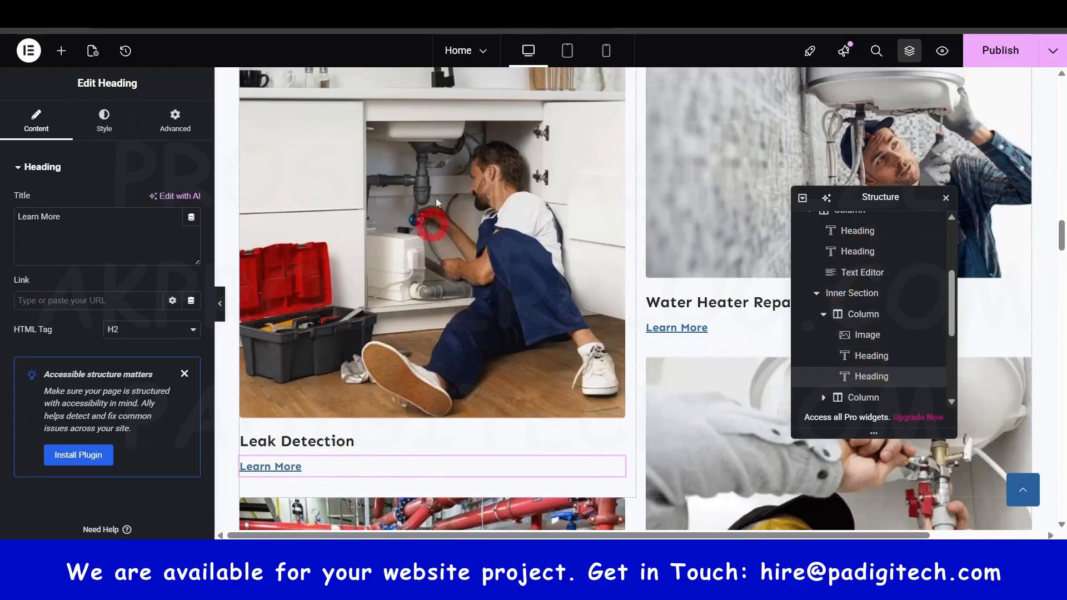
Step: Dock the Structure navigator to the side of the editor and float it over the canvas again
scroll(500, 351, up, 1)
scroll(500, 348, up, 5)
scroll(816, 341, up, 3)
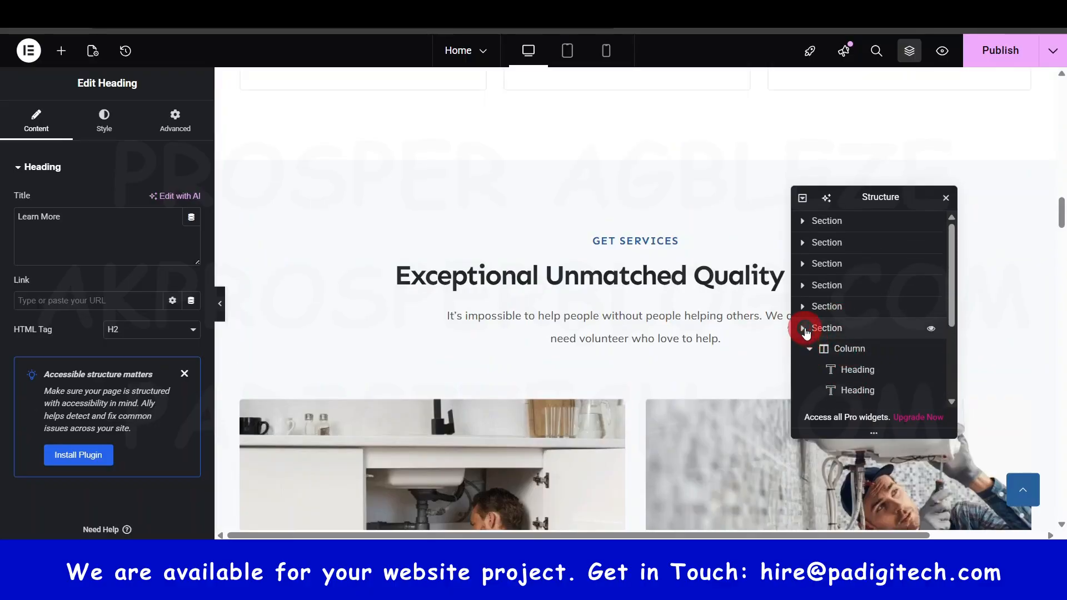
drag(888, 195, 1063, 267)
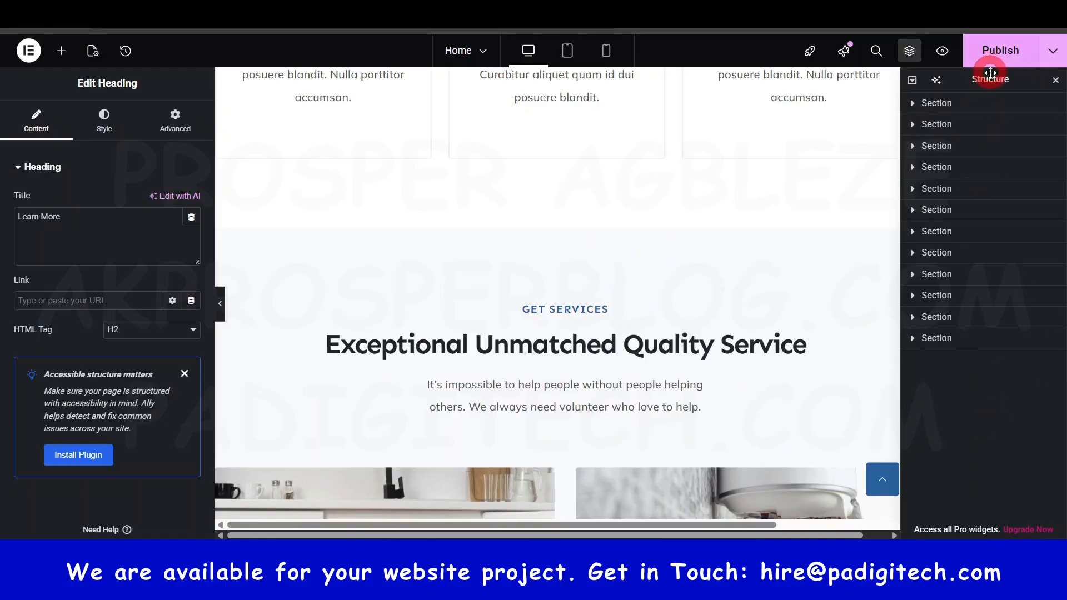
drag(995, 78, 774, 226)
scroll(578, 306, down, 5)
scroll(615, 358, up, 5)
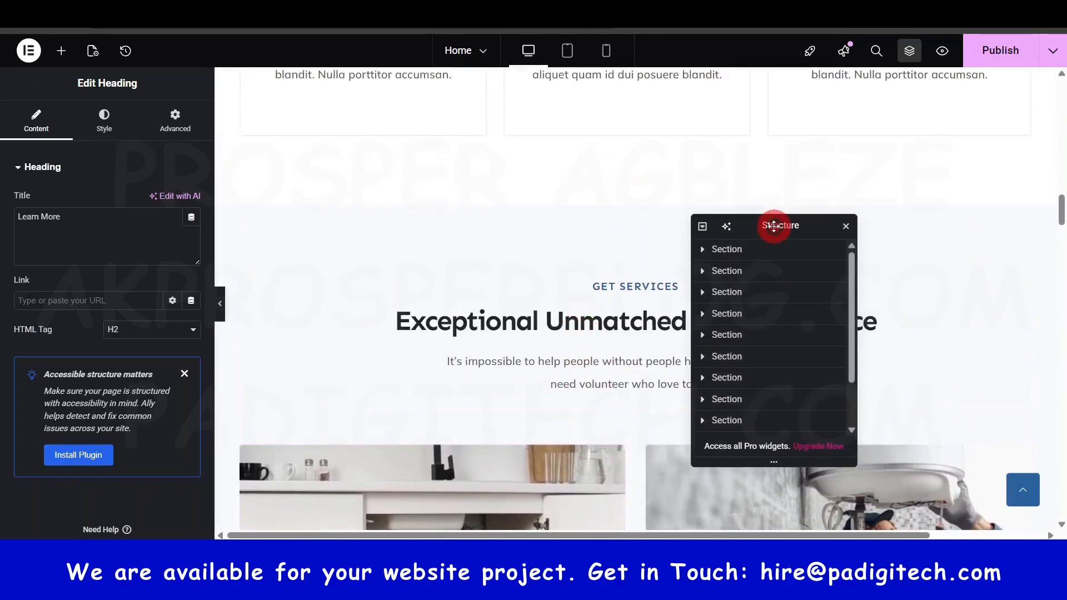
Step: Close the Structure navigator, reopen it and close it once more
click(845, 226)
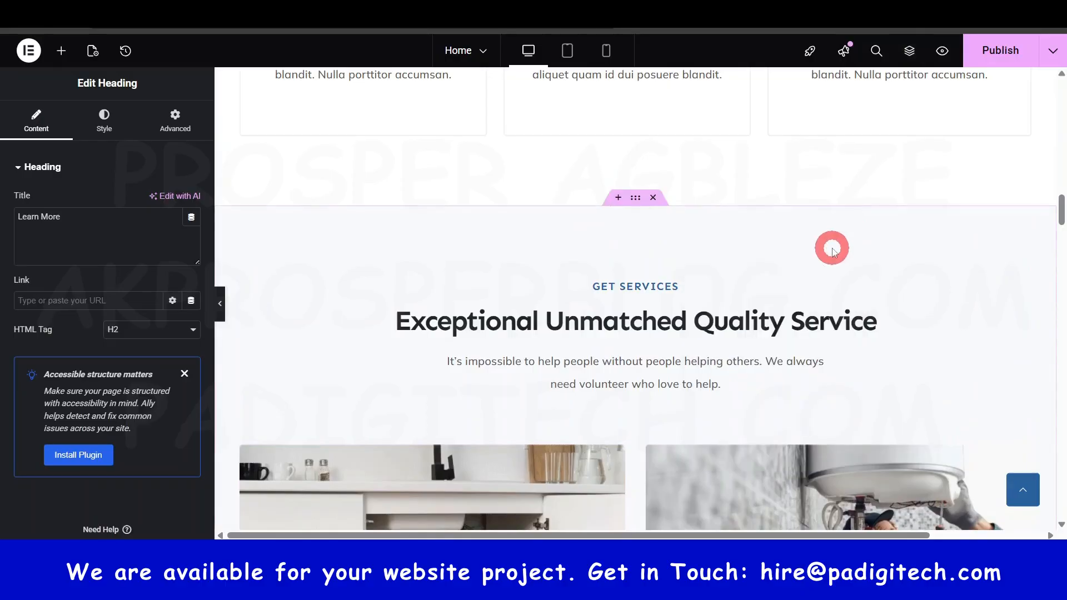
click(908, 51)
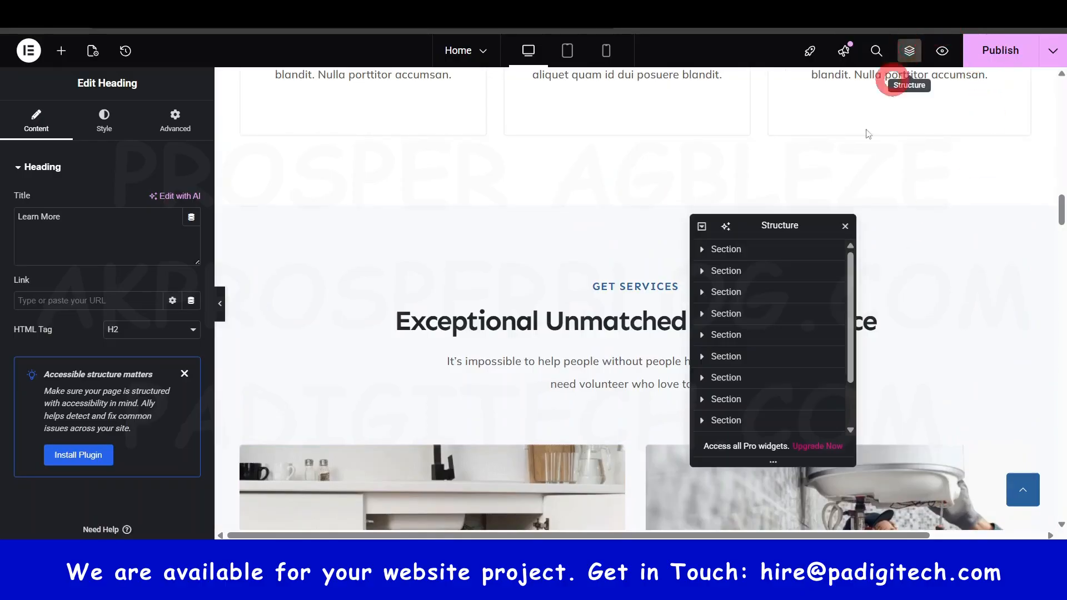
click(845, 227)
Step: Publish the changes to the Home page after looking over the services section
click(1009, 45)
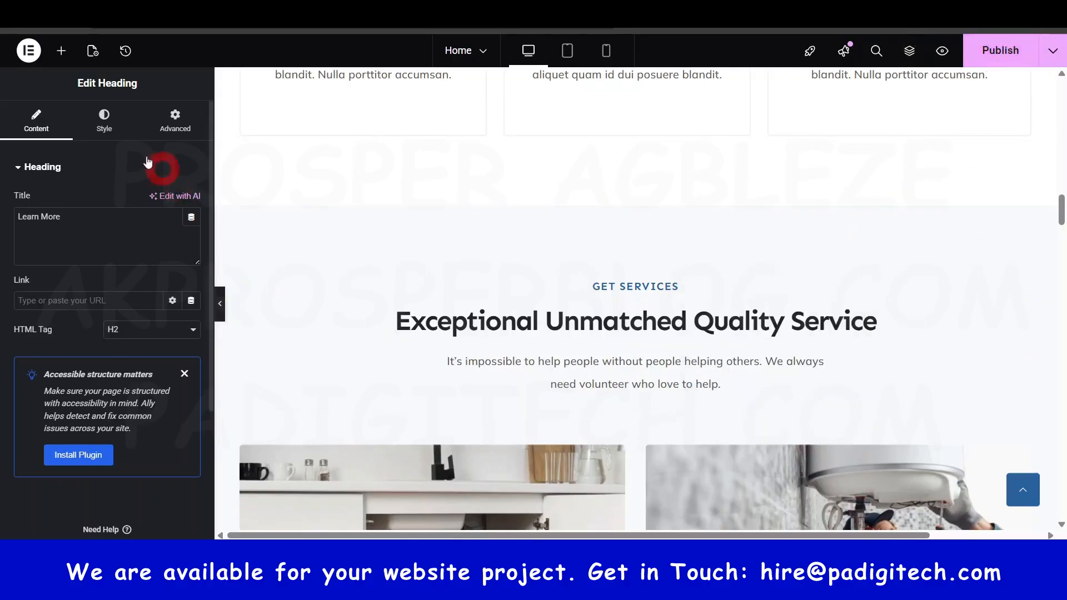
scroll(629, 329, down, 1)
scroll(649, 279, down, 10)
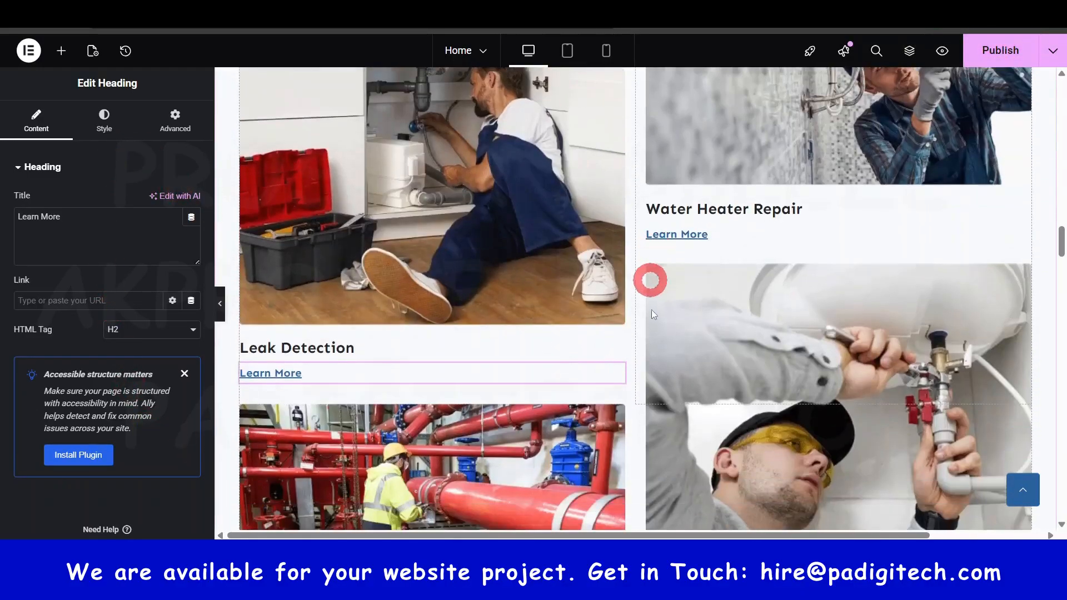
scroll(673, 337, up, 4)
click(996, 50)
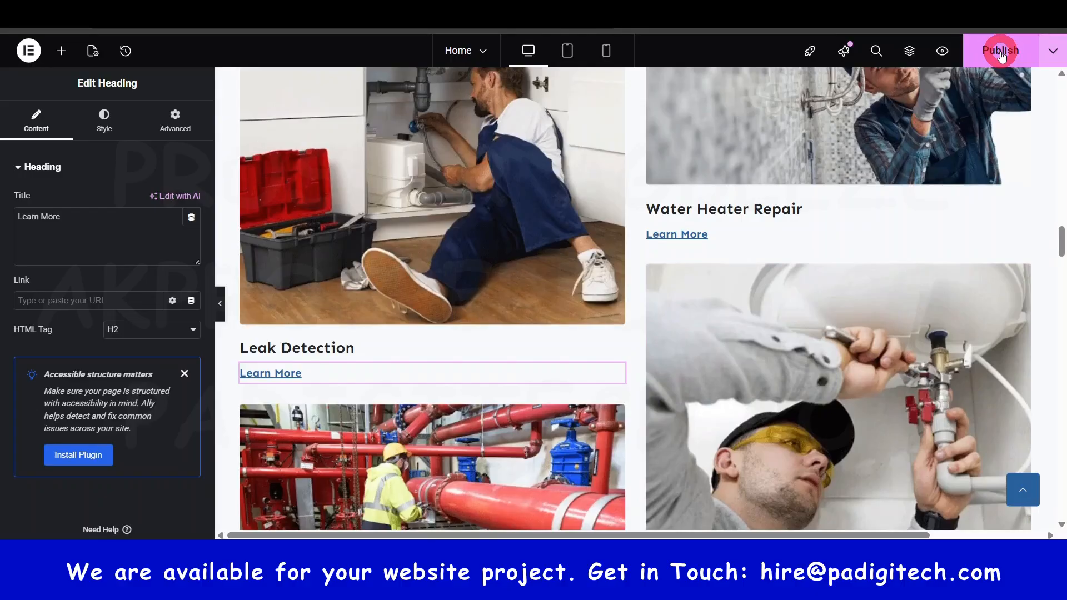
scroll(1001, 298, up, 10)
click(984, 53)
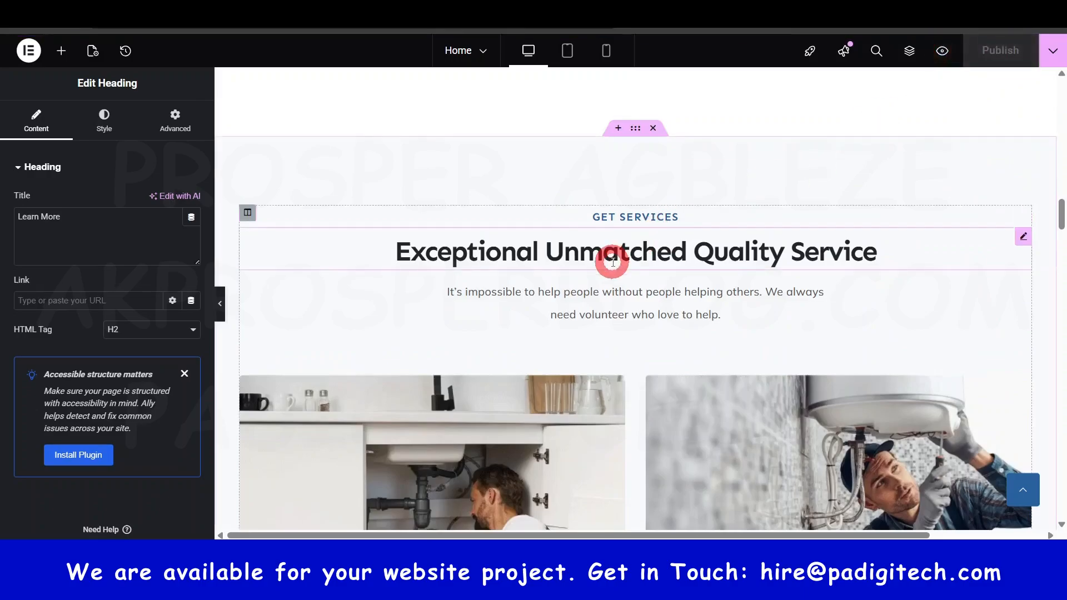
Step: Preview the live Home page, return to the editor and go to the hero section
click(943, 52)
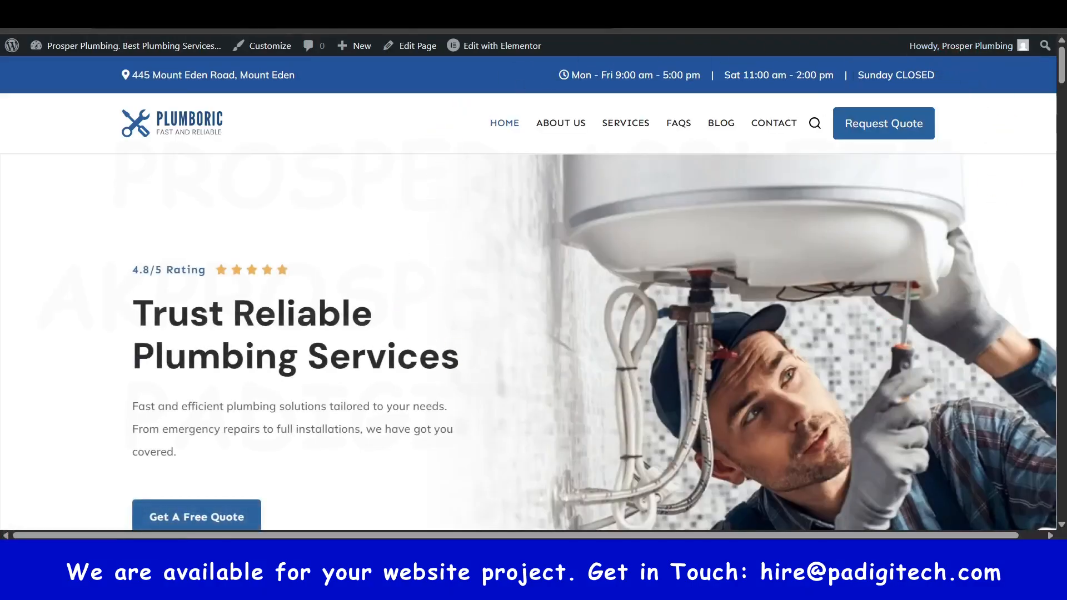
click(867, 12)
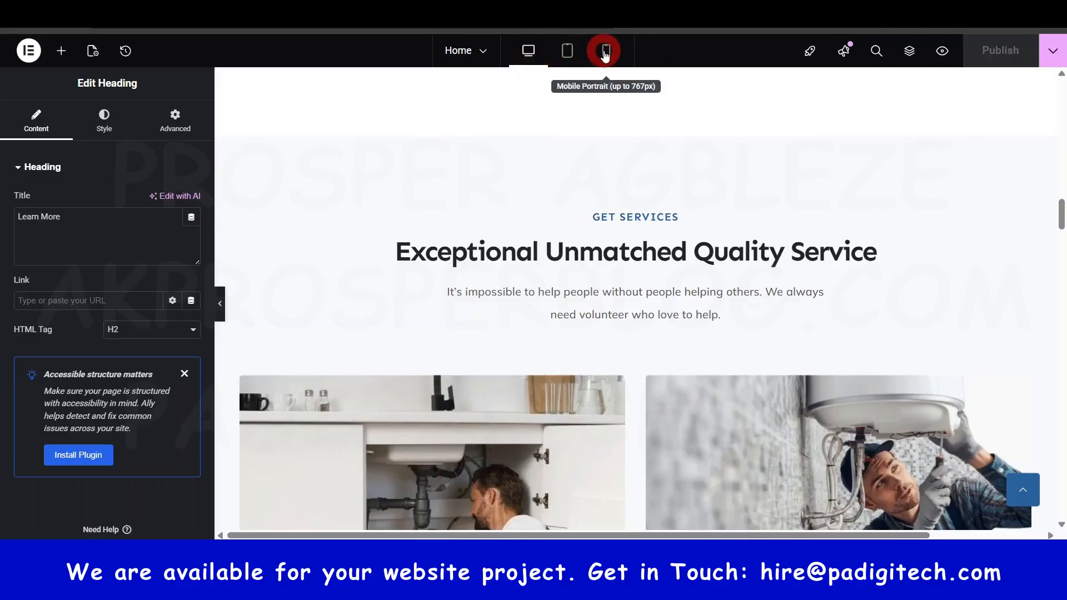
scroll(644, 252, up, 10)
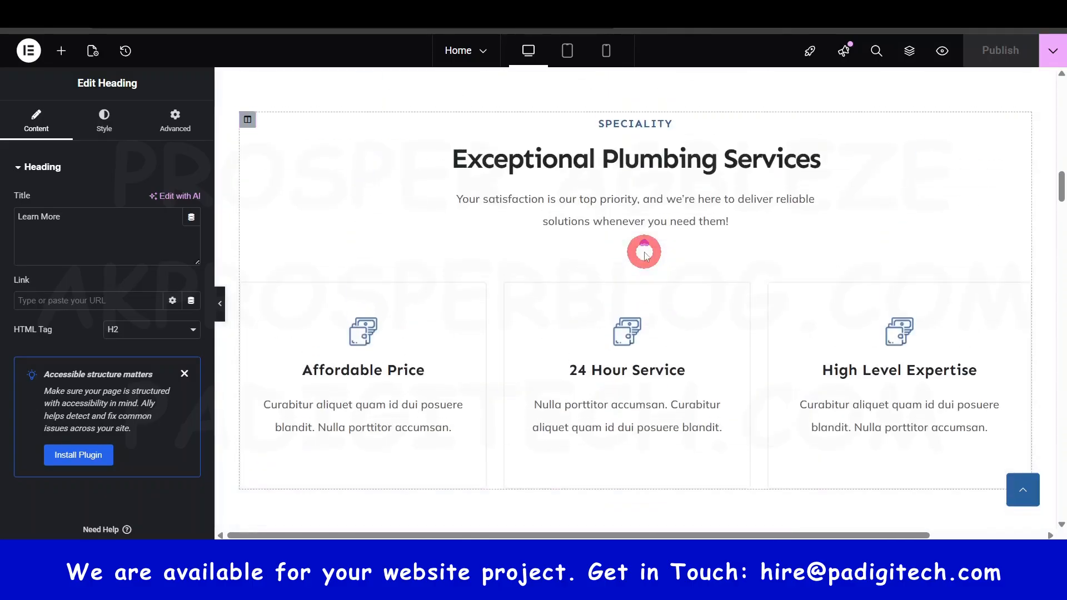
drag(1059, 167, 1061, 93)
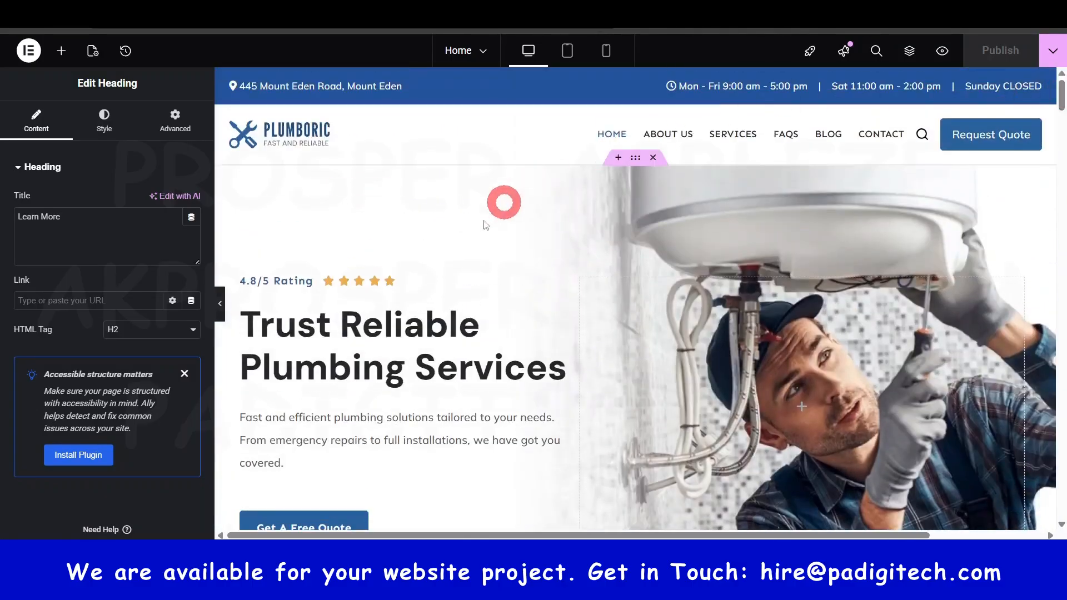
Step: Check the Home page layout in the tablet view and the mobile portrait view
click(568, 51)
scroll(603, 167, down, 10)
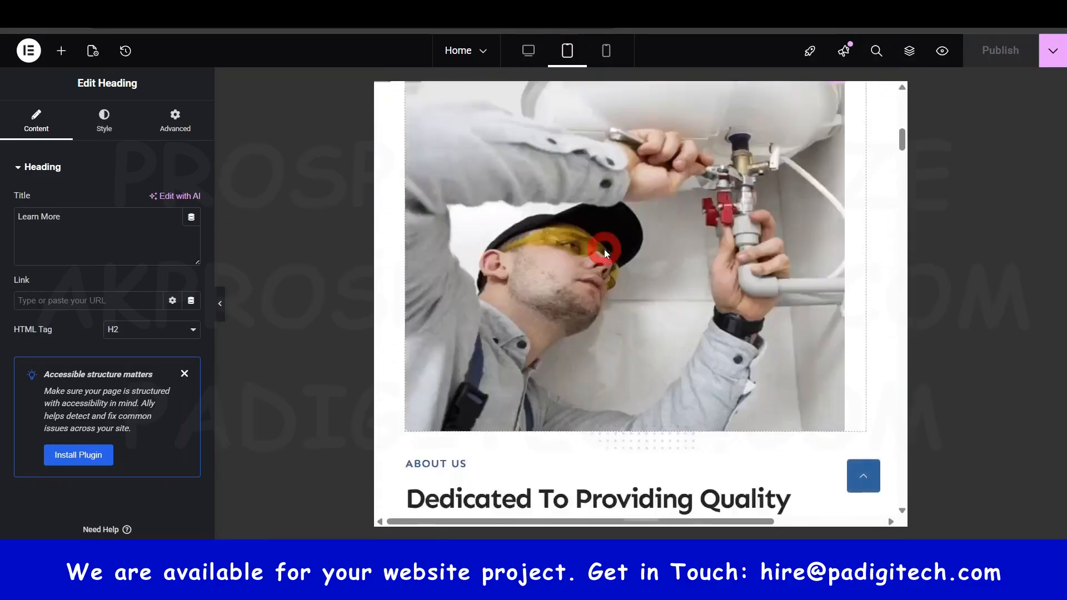
scroll(604, 247, down, 5)
click(605, 50)
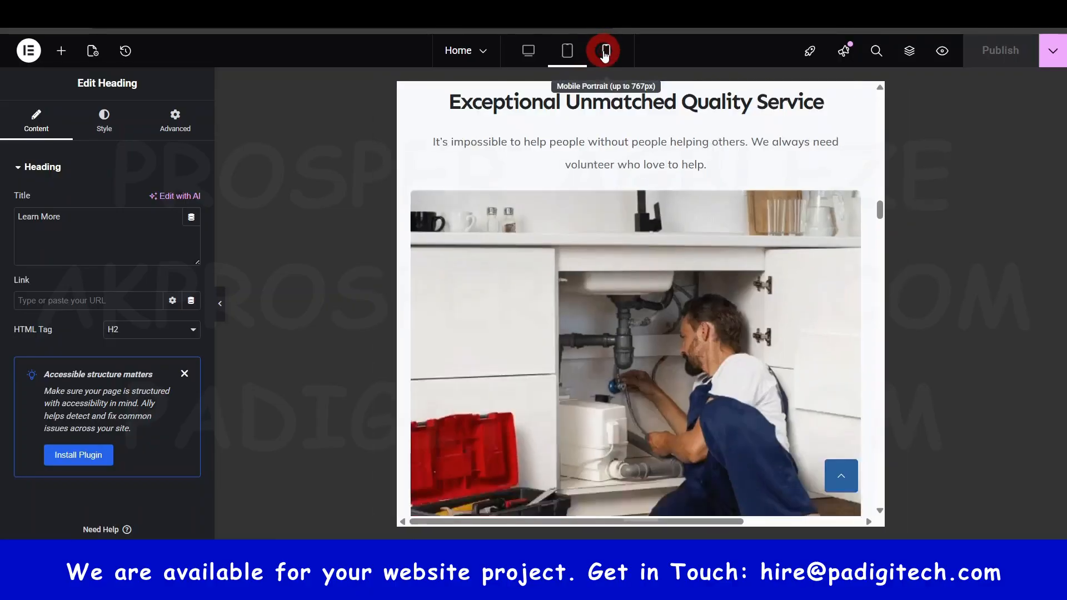
drag(760, 221, 761, 93)
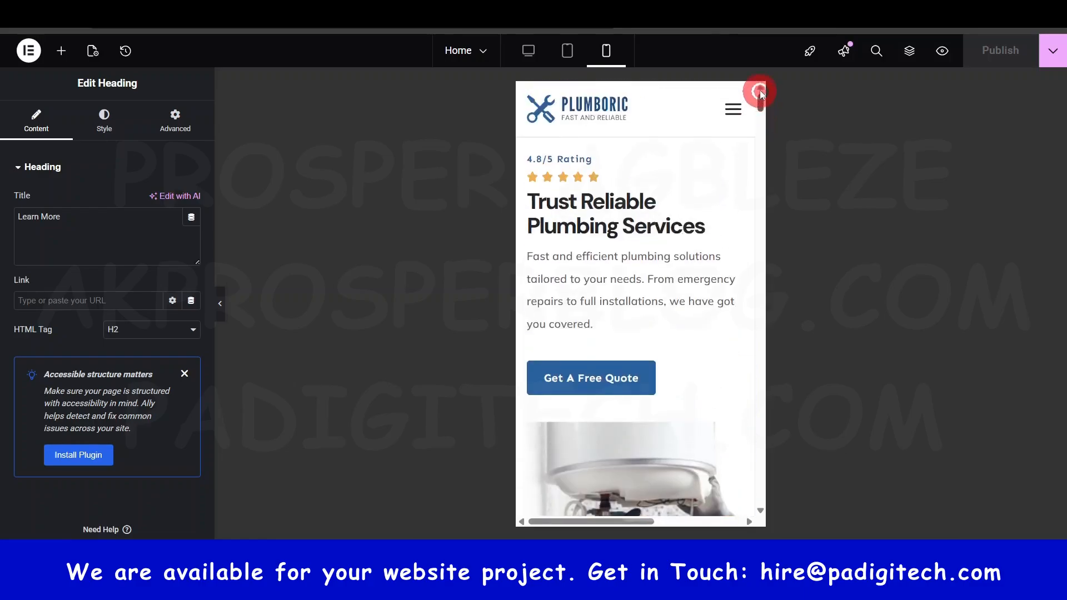
Step: Switch back to the desktop view and review the page before returning to the hero section
click(531, 51)
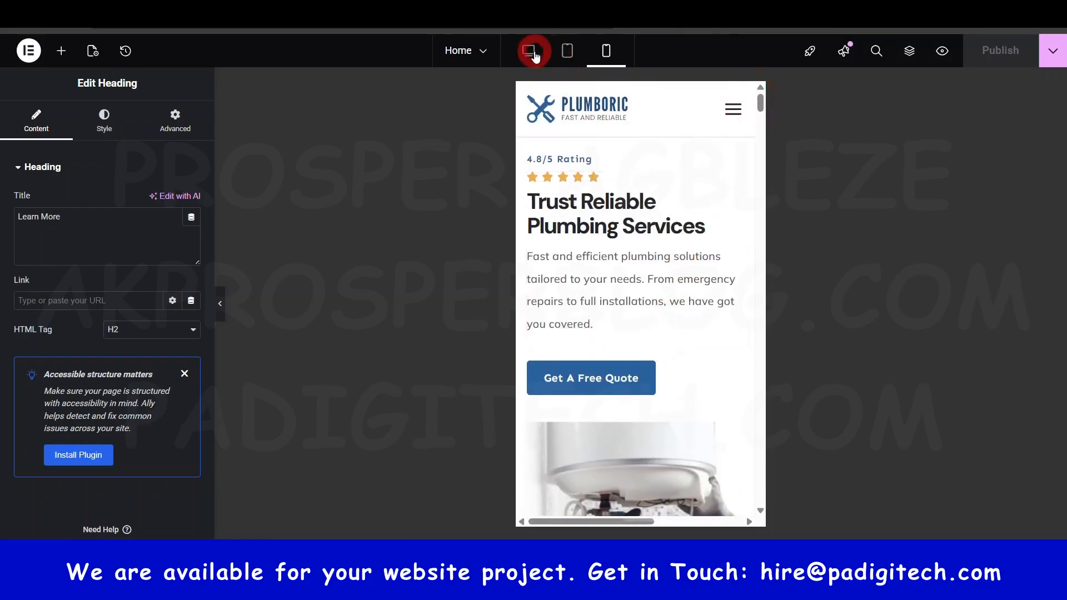
scroll(500, 373, down, 10)
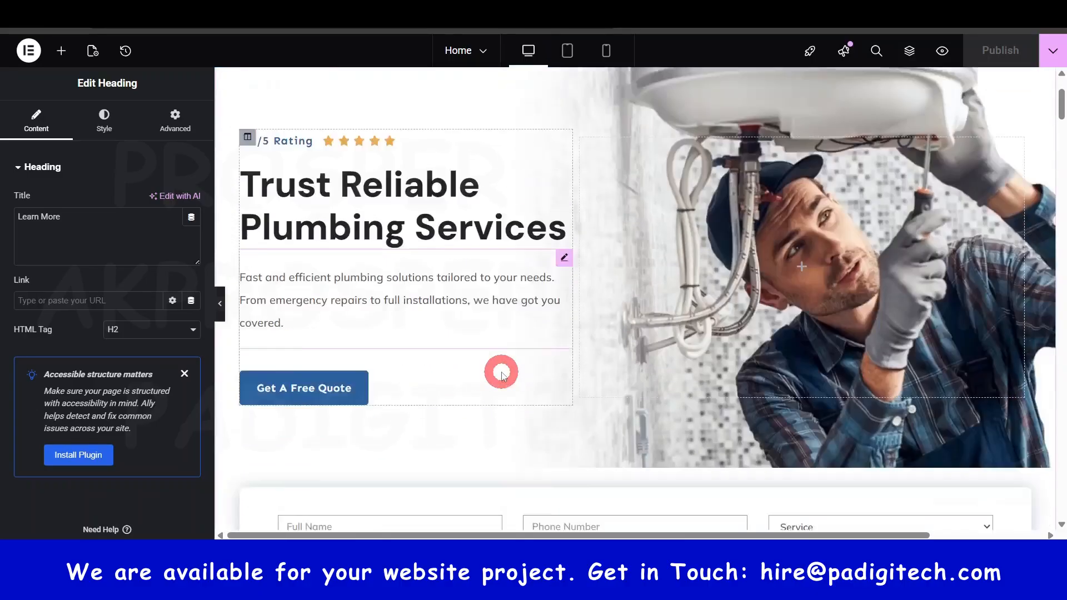
scroll(502, 376, down, 4)
drag(1061, 244, 1062, 80)
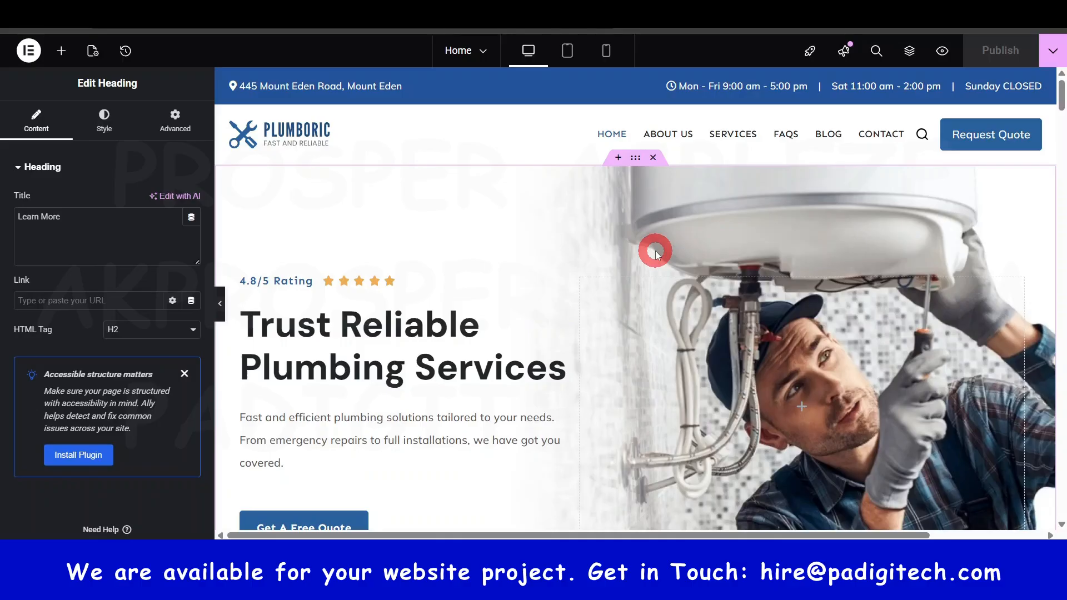
Step: Compare the hero section in mobile portrait view with its desktop layout
click(607, 51)
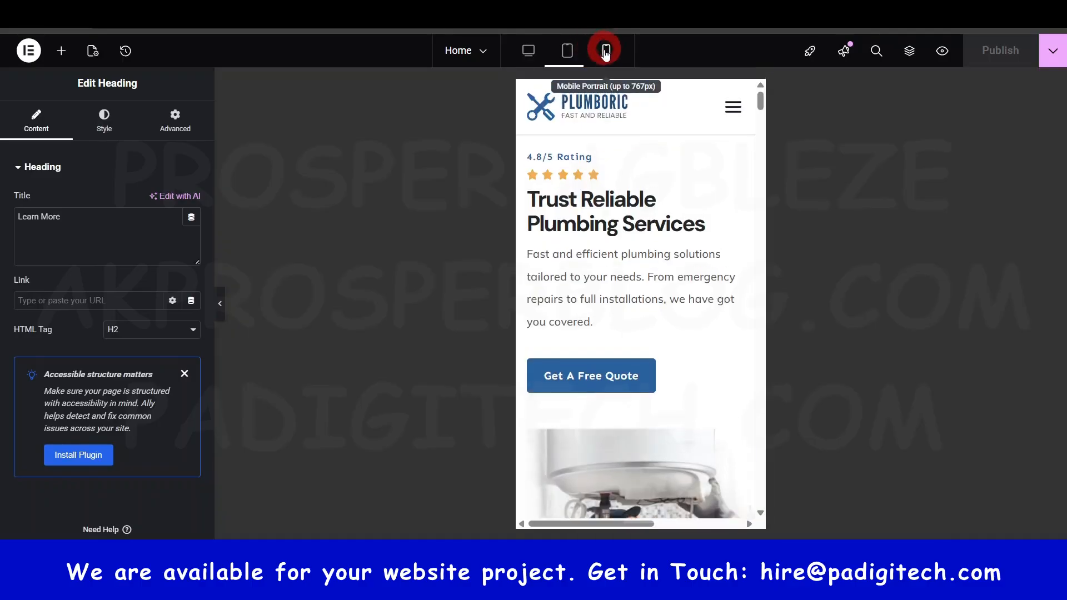
scroll(595, 161, down, 1)
scroll(598, 167, down, 1)
drag(761, 110, 699, 121)
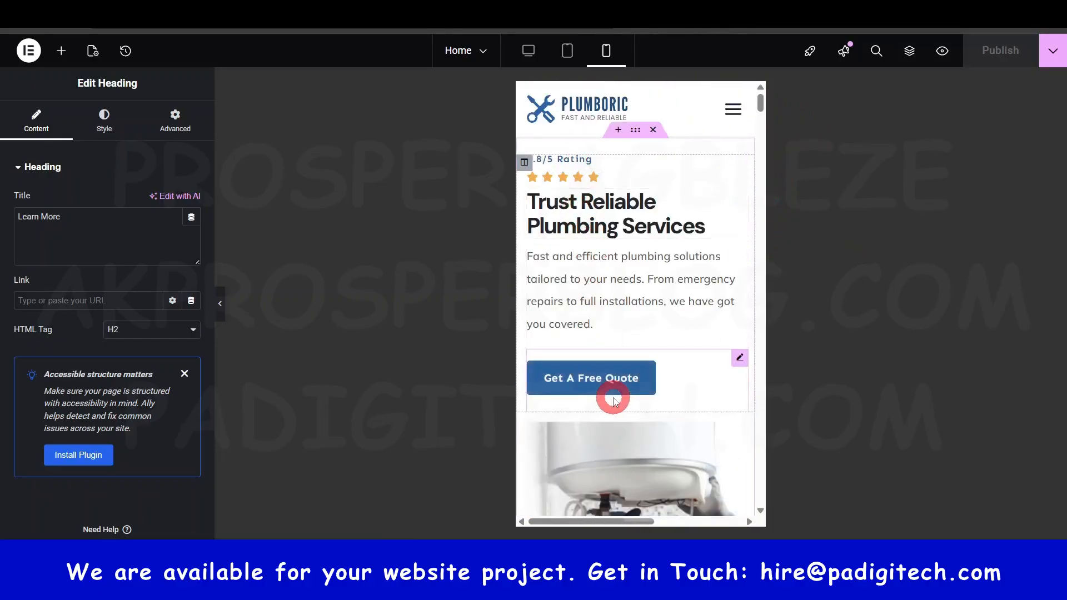
click(529, 51)
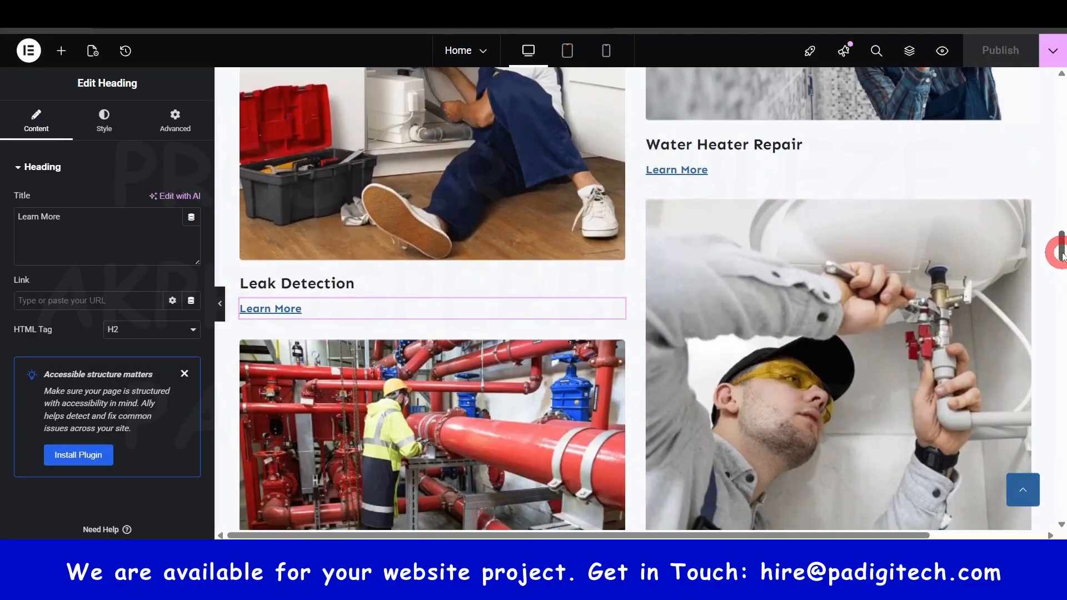
drag(1062, 253, 1061, 83)
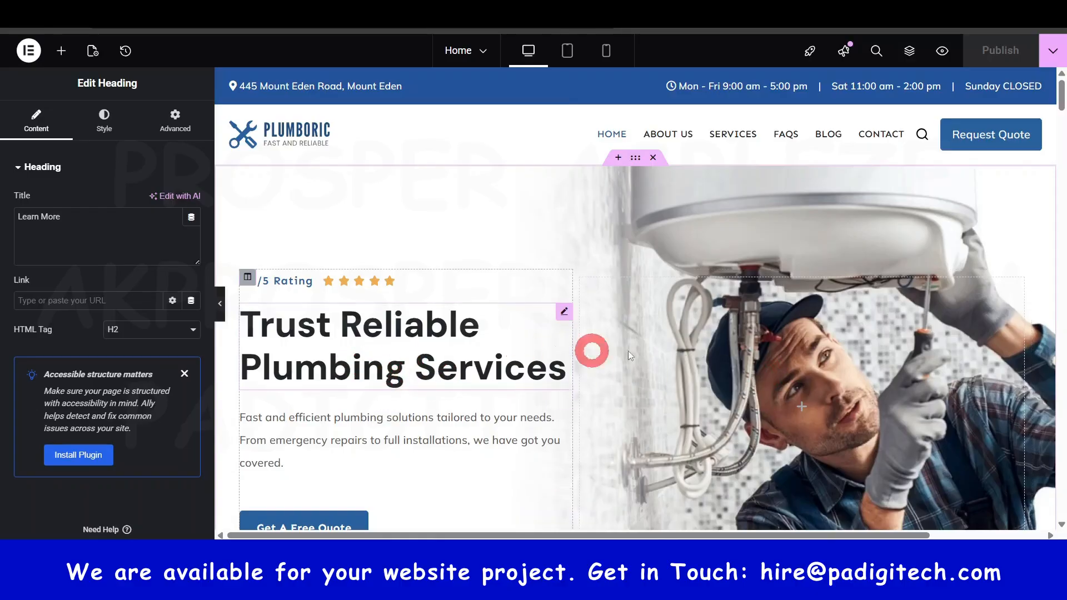
Step: Look over the Home page in the mobile portrait view and return to its hero section
click(606, 50)
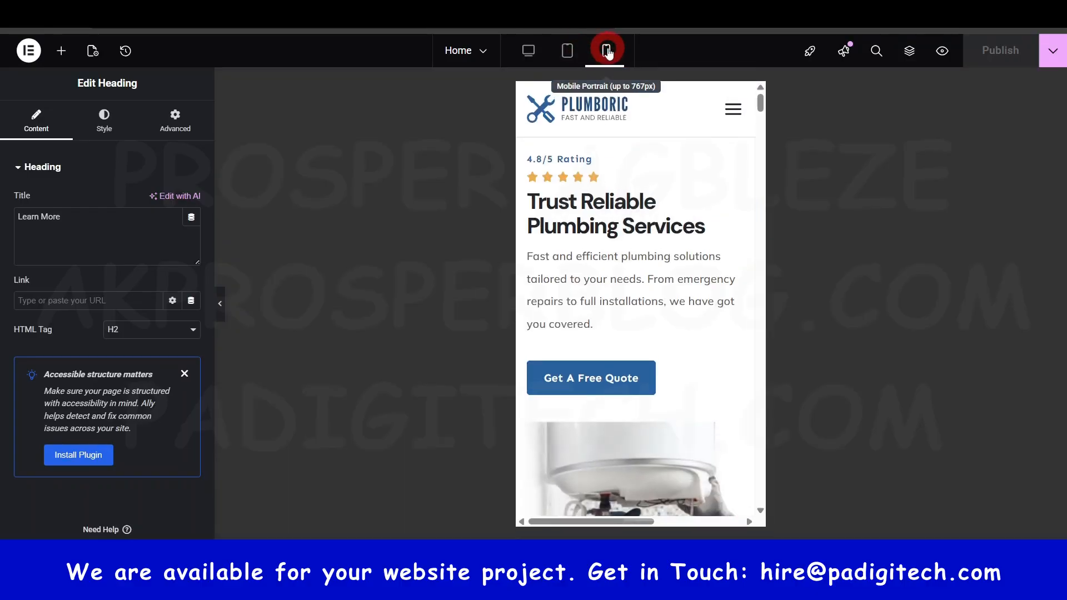
scroll(635, 209, down, 15)
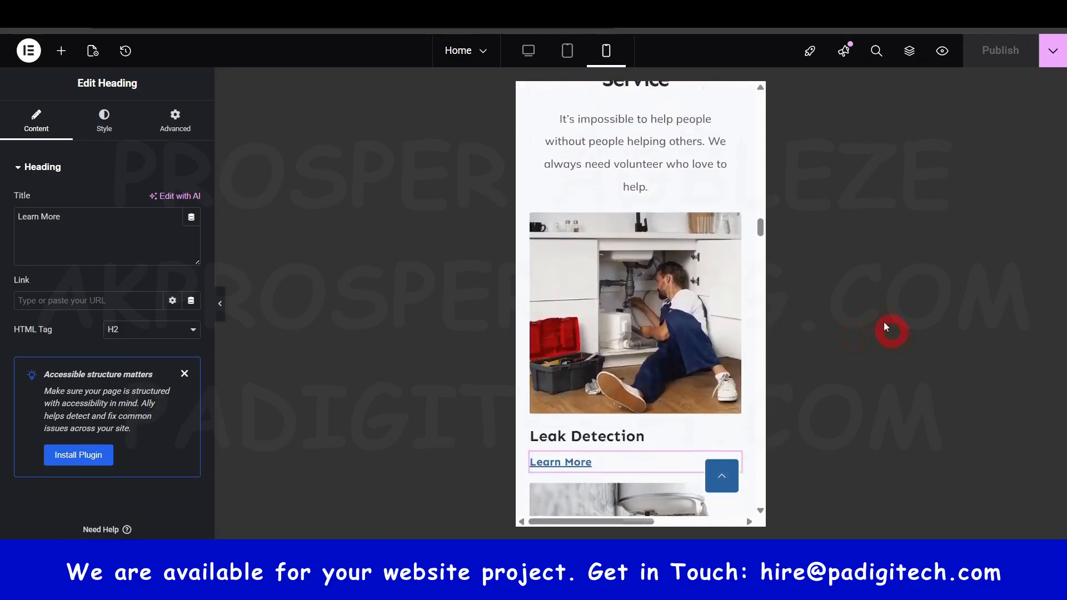
drag(768, 234, 760, 86)
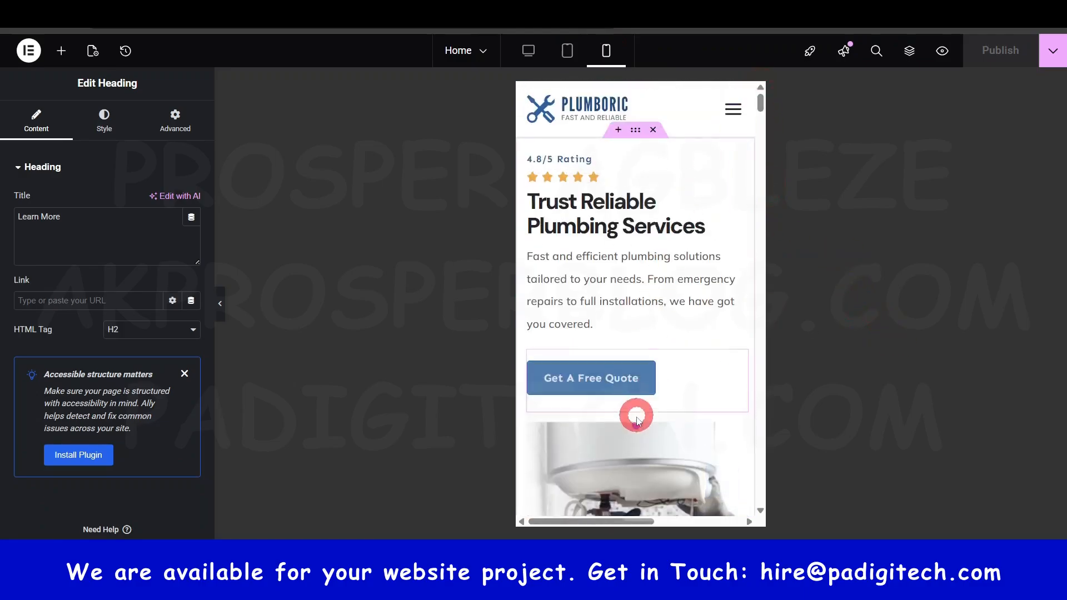
scroll(654, 412, down, 3)
scroll(650, 397, up, 4)
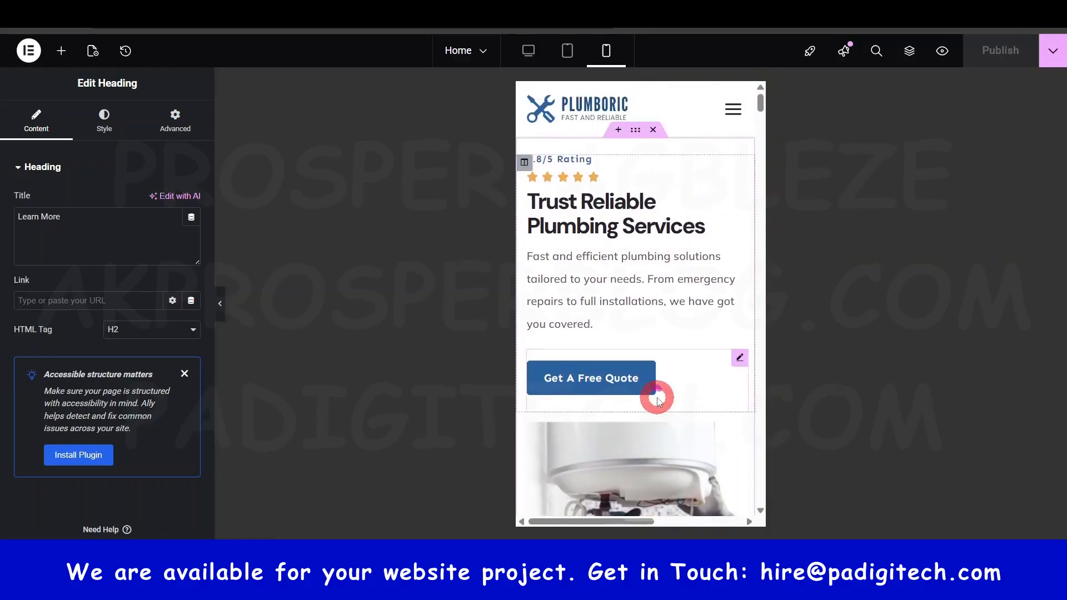
Step: Inspect the typography settings of the "Trust Reliable Plumbing Services" heading in the mobile portrait view
click(613, 220)
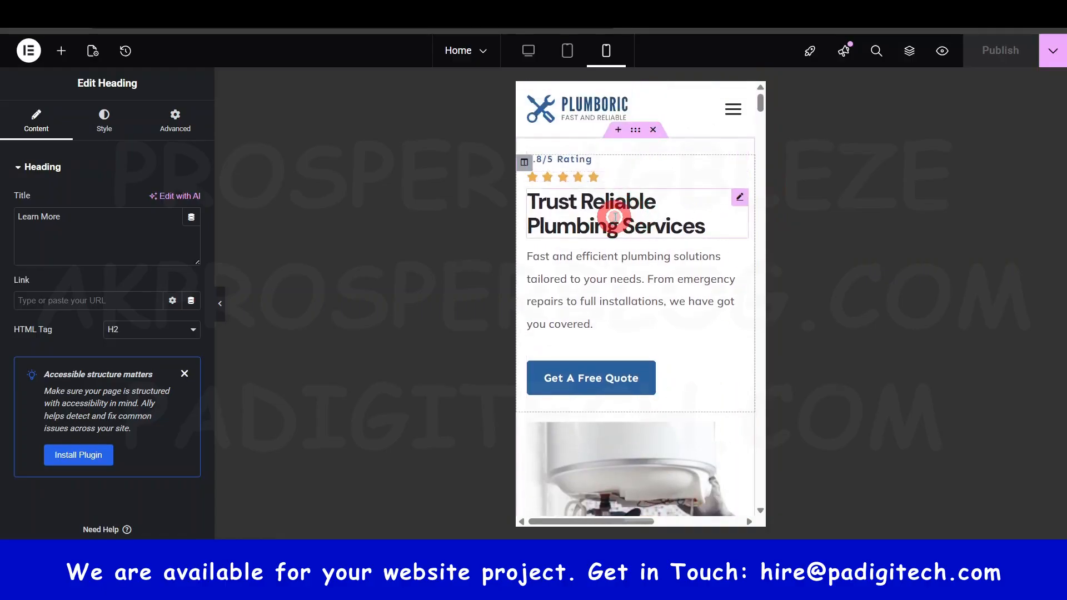
click(102, 122)
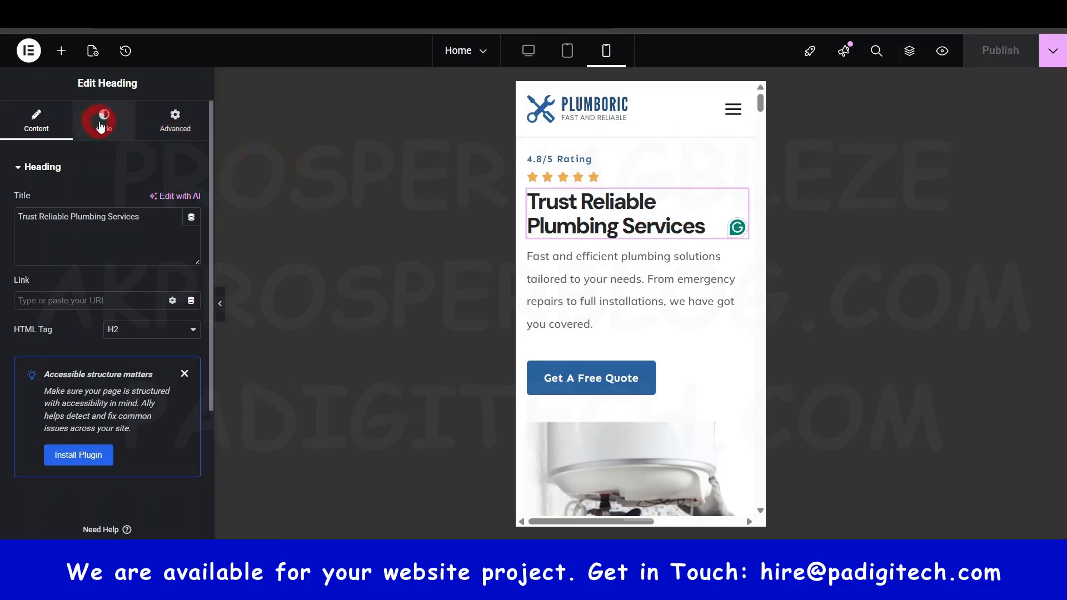
click(160, 251)
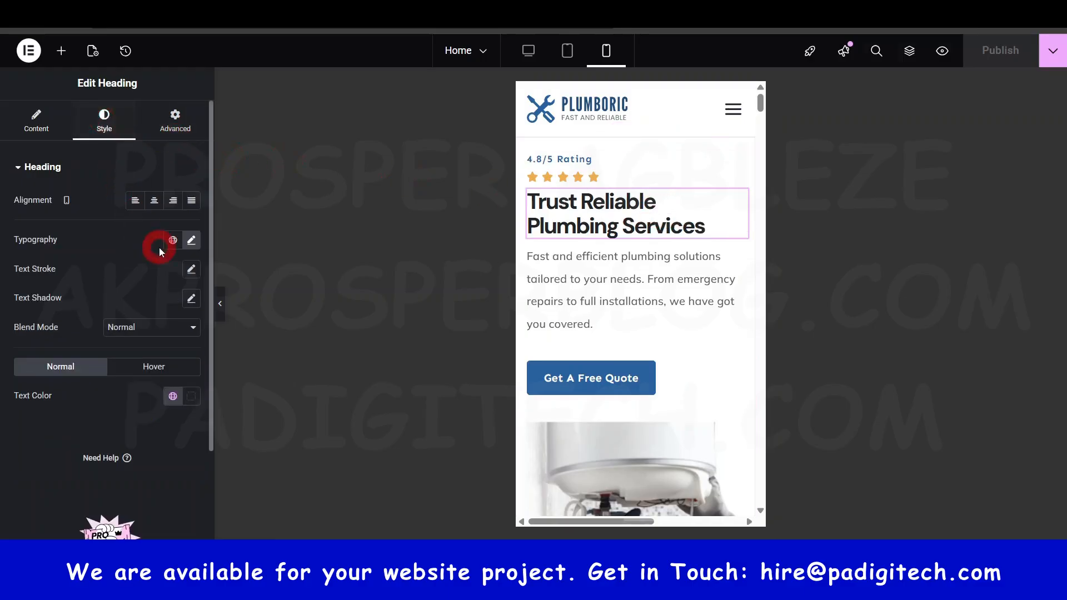
click(193, 239)
click(577, 128)
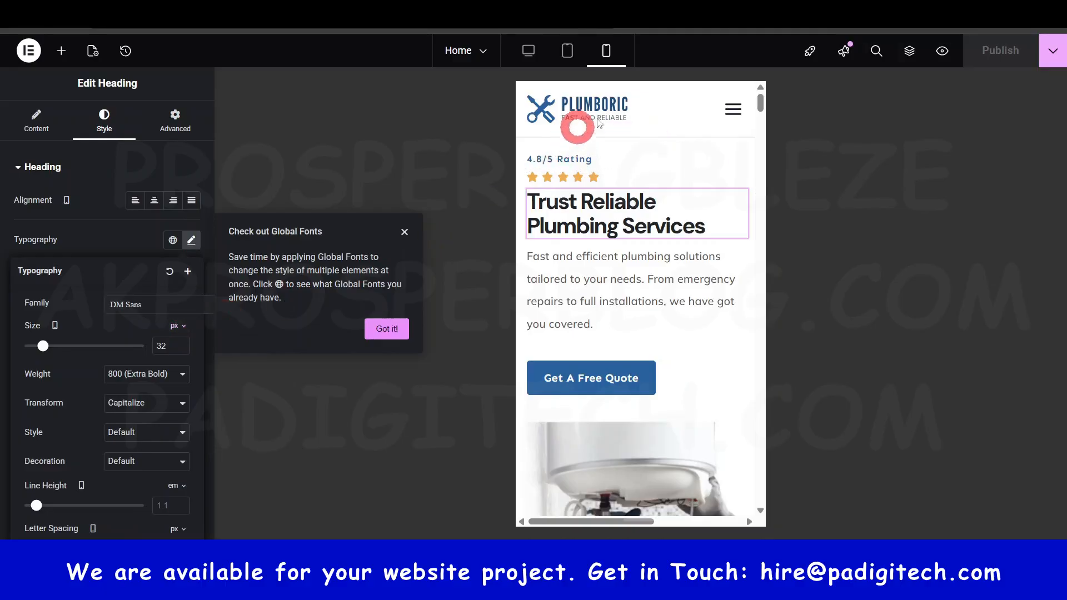
Step: Switch to the desktop view and inspect the hero heading's typography size for comparison with mobile
click(531, 51)
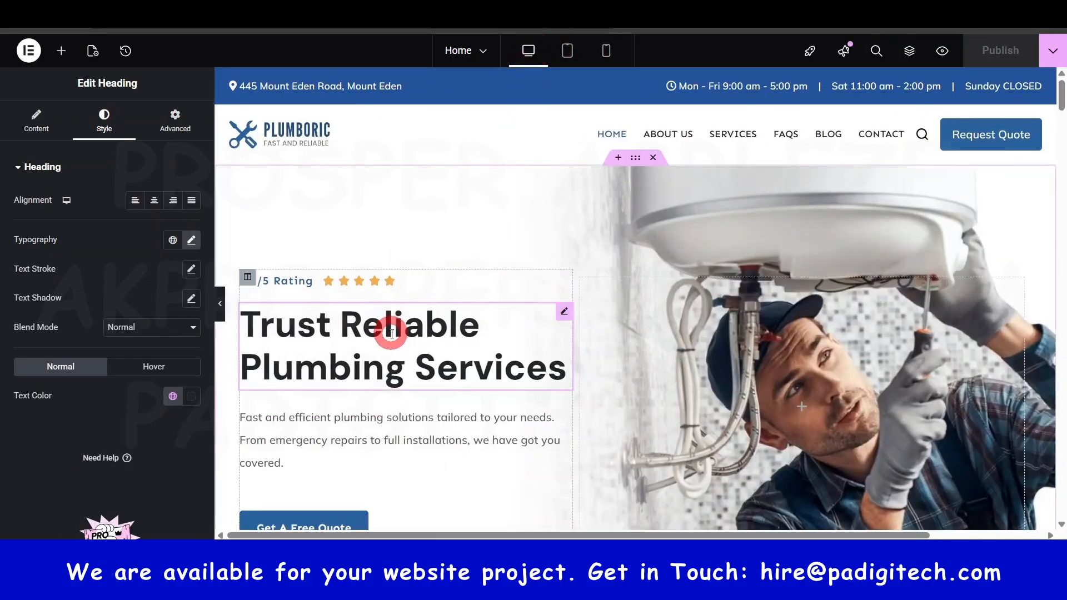
click(113, 132)
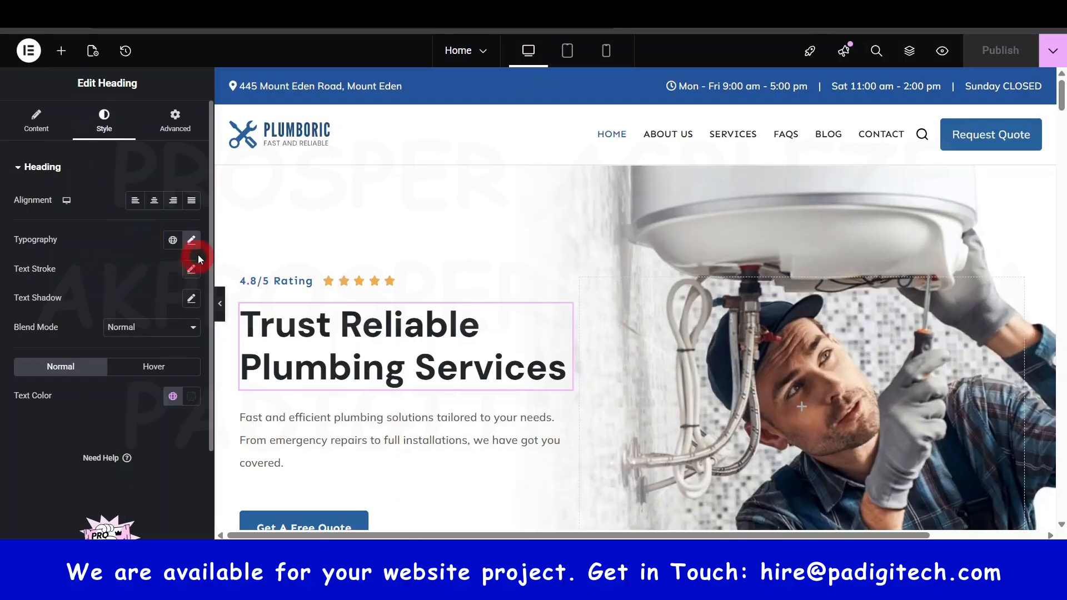
click(191, 241)
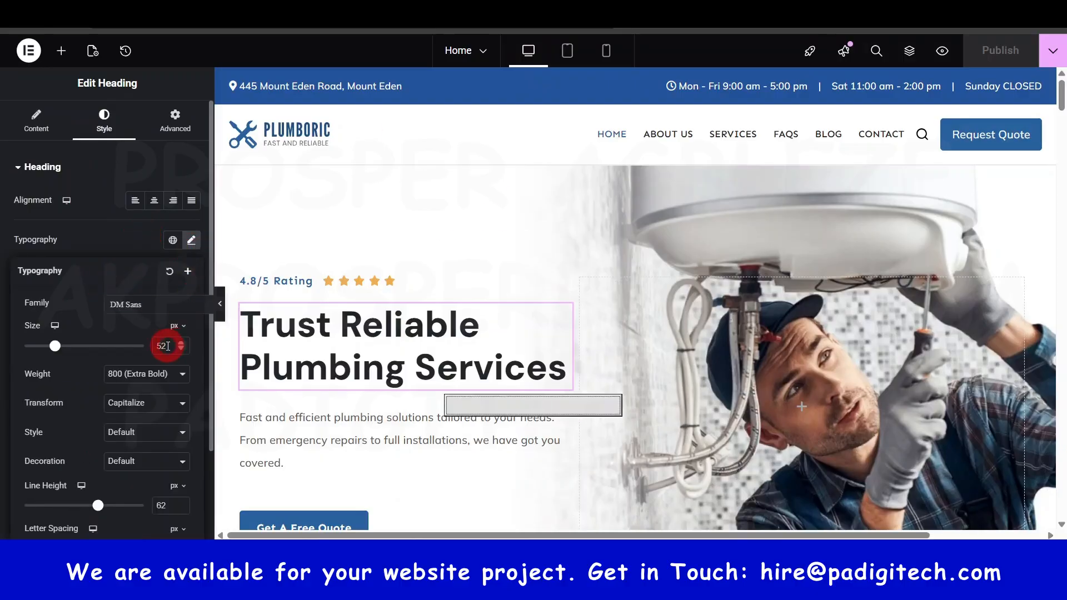
click(532, 407)
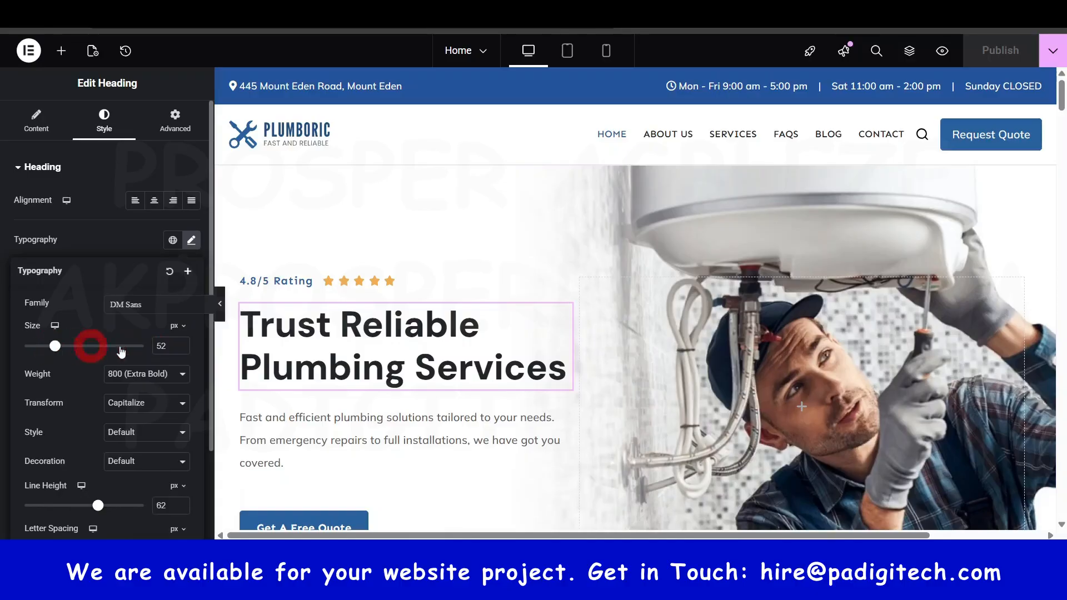
Step: Reopen the hero heading's typography in mobile portrait view and switch its size setting to the desktop device
click(607, 50)
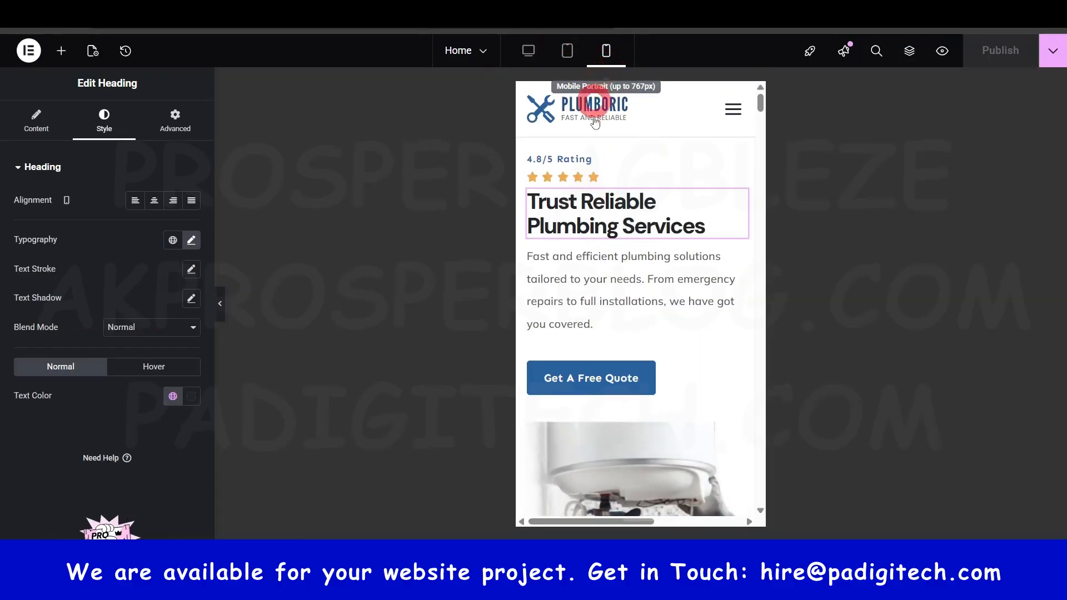
click(191, 240)
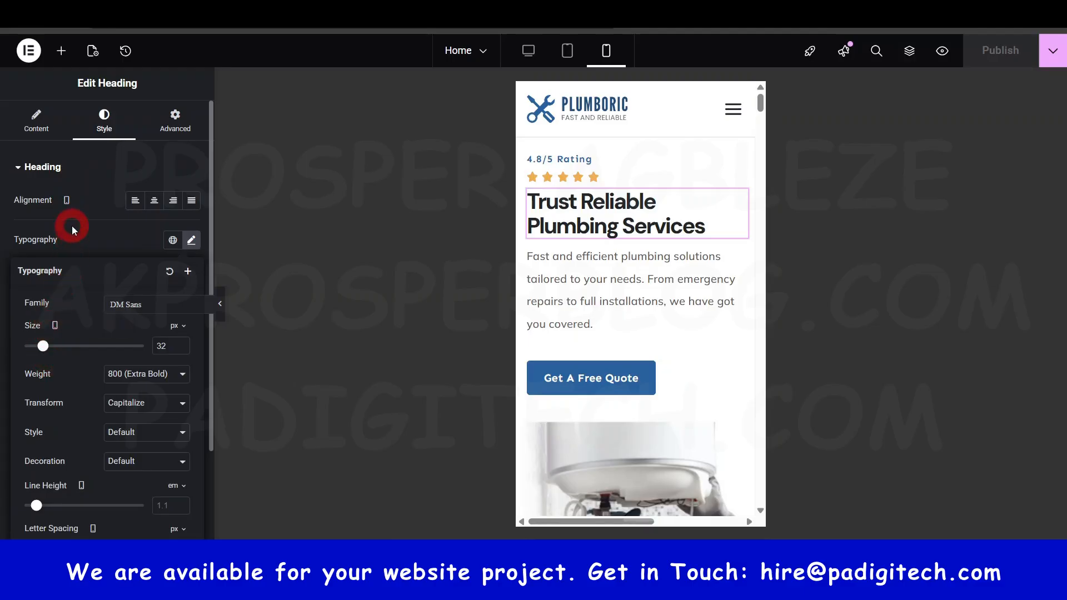
scroll(73, 239, down, 2)
scroll(94, 342, up, 2)
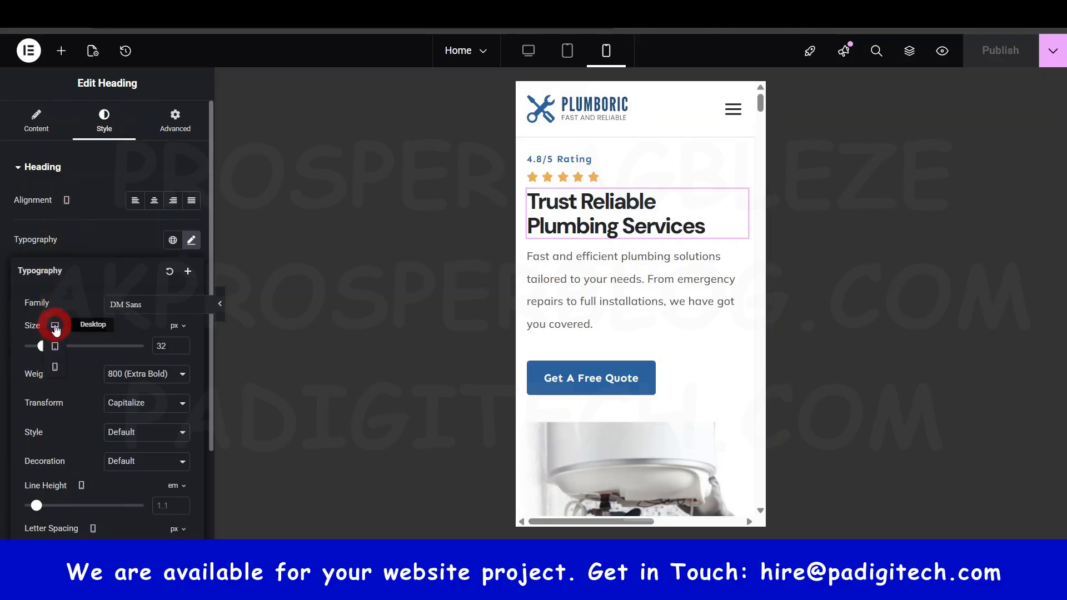
click(55, 325)
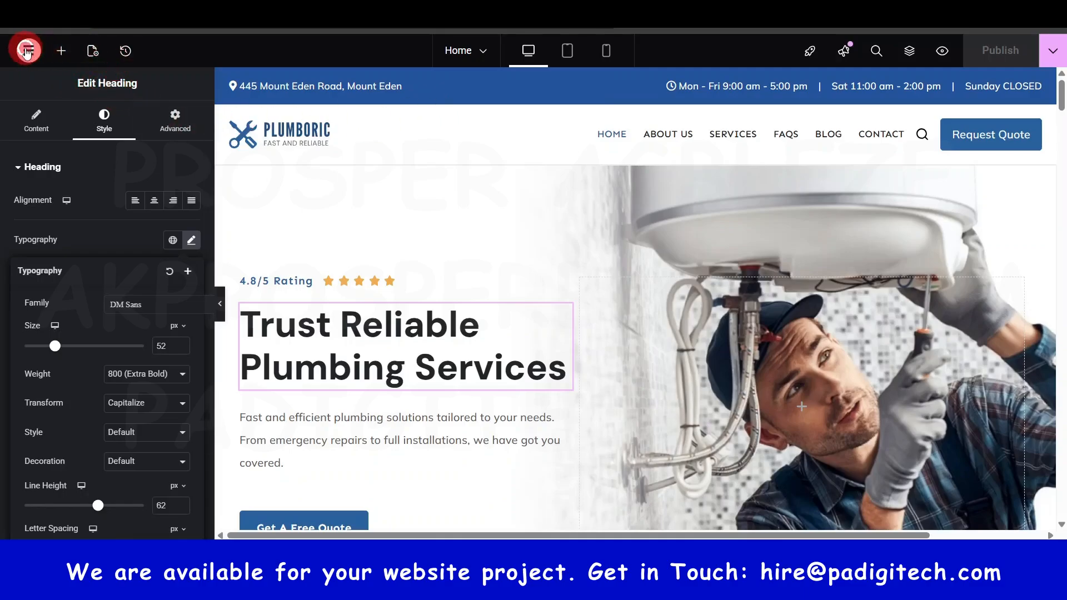
Step: View the editor's main options, including Site Settings, and the history of editing actions
click(25, 50)
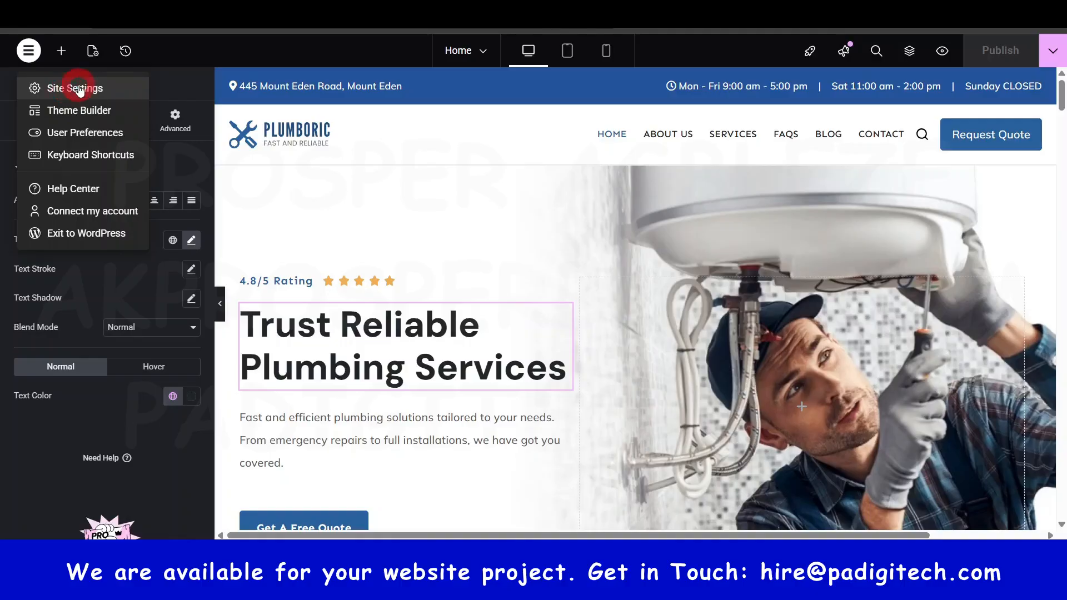
click(123, 51)
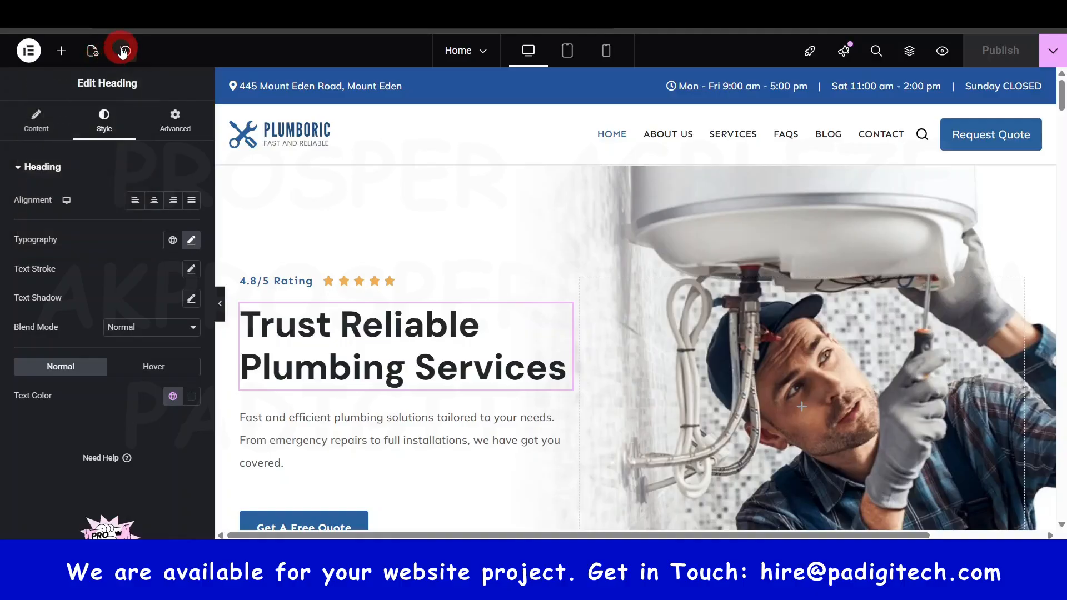
click(125, 52)
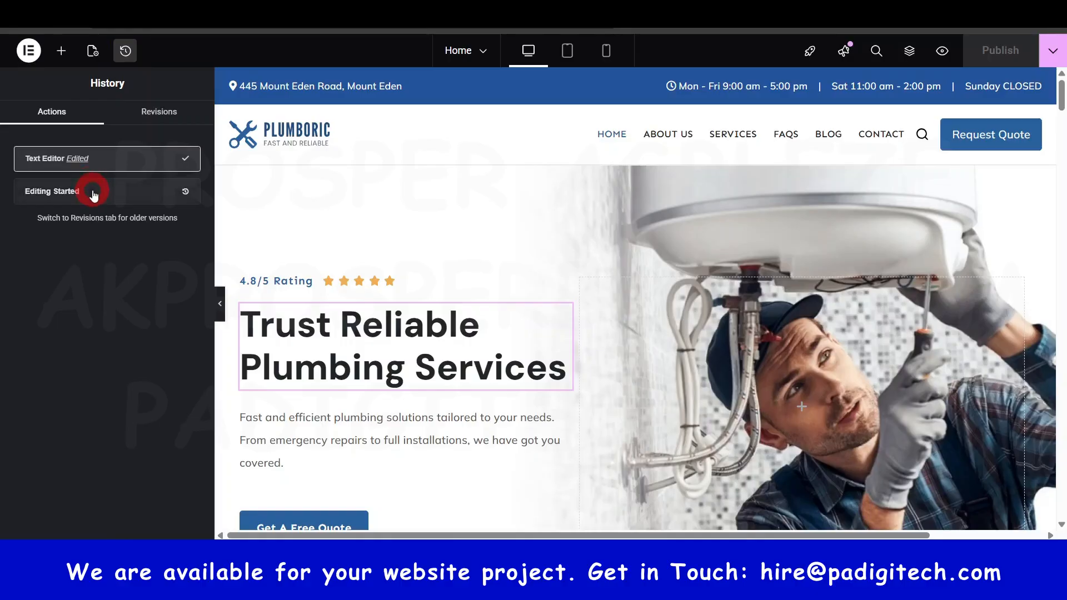
Step: Review the Home page's general, body style and custom CSS settings, then glance through the page content
click(92, 51)
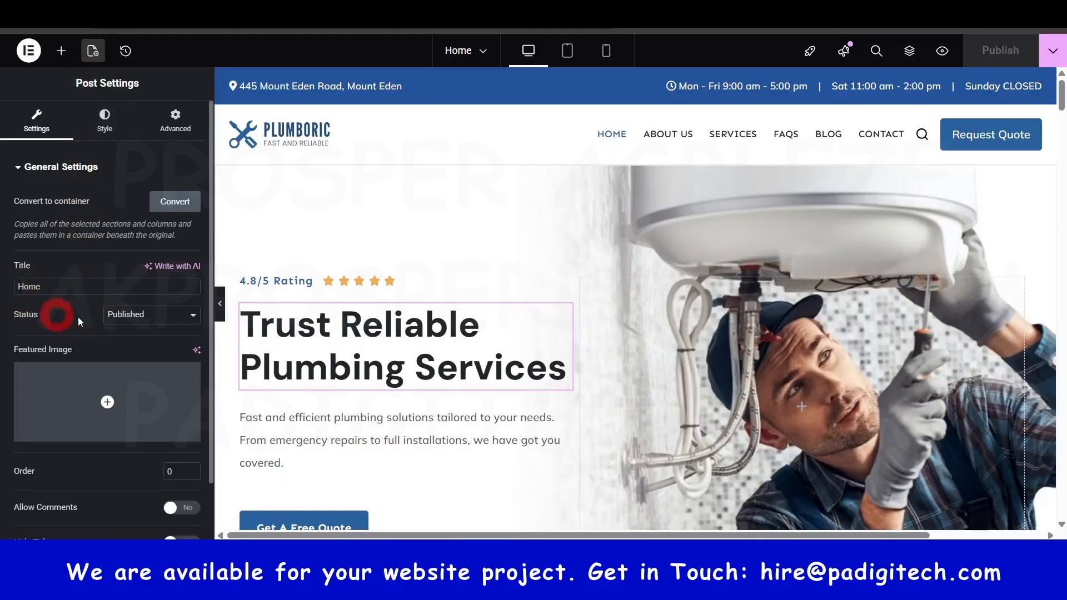
scroll(78, 316, down, 1)
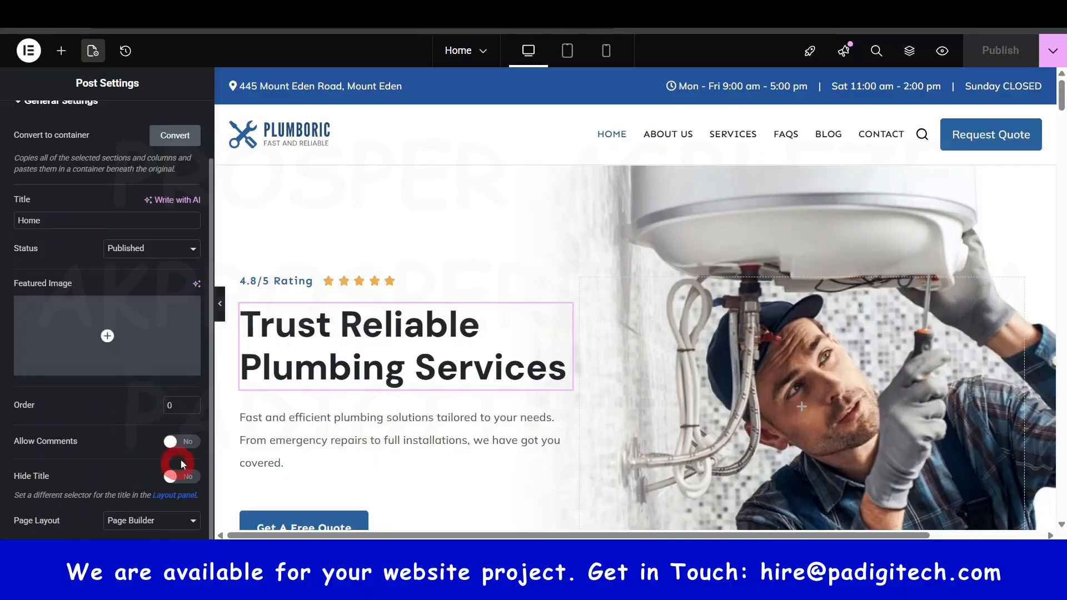
scroll(147, 406, up, 1)
click(100, 118)
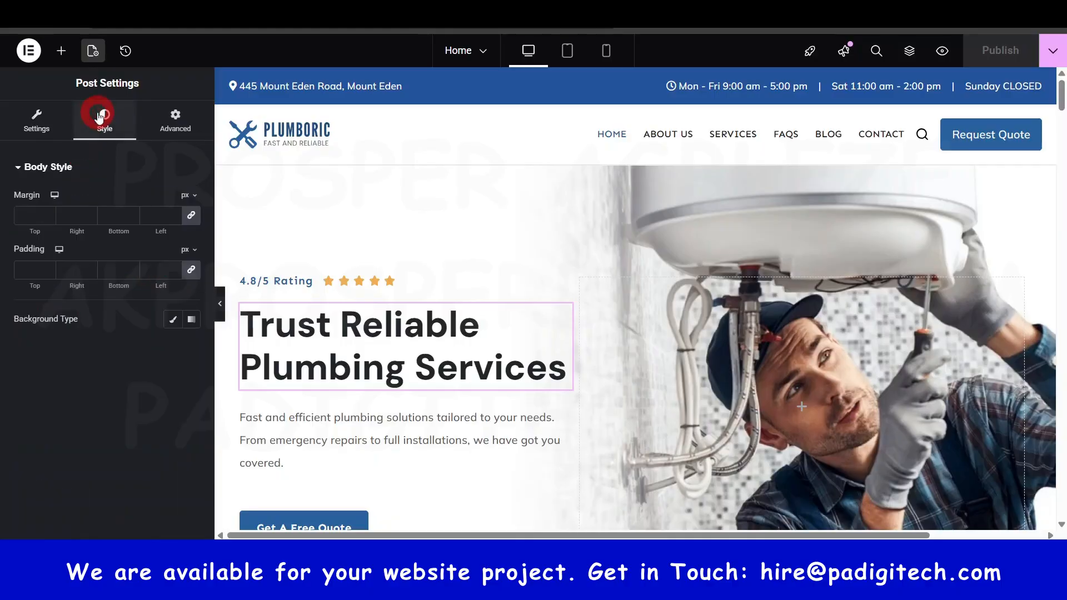
click(175, 114)
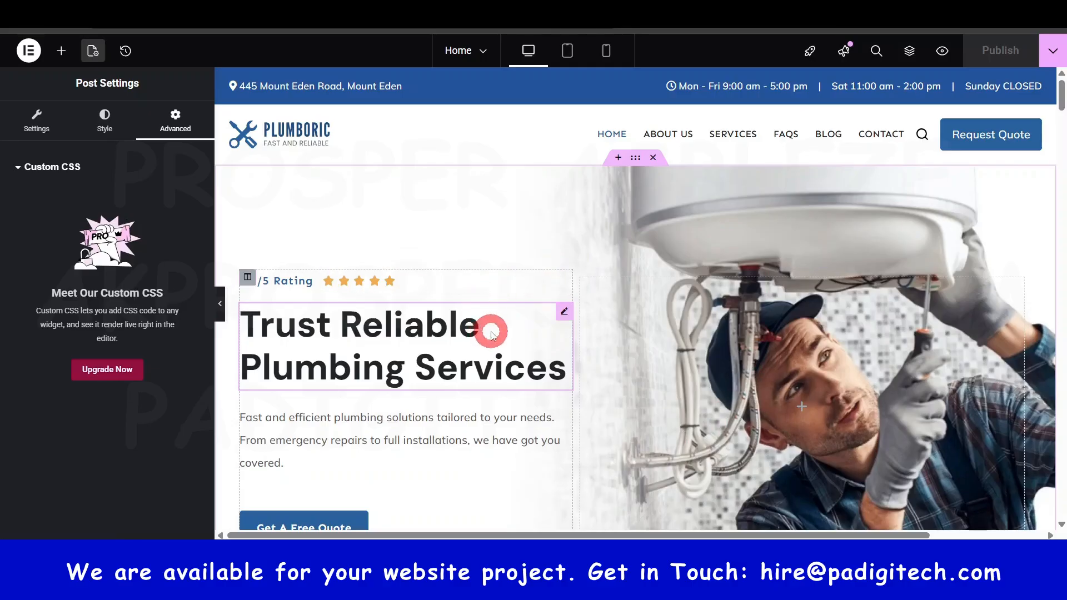
scroll(448, 325, down, 10)
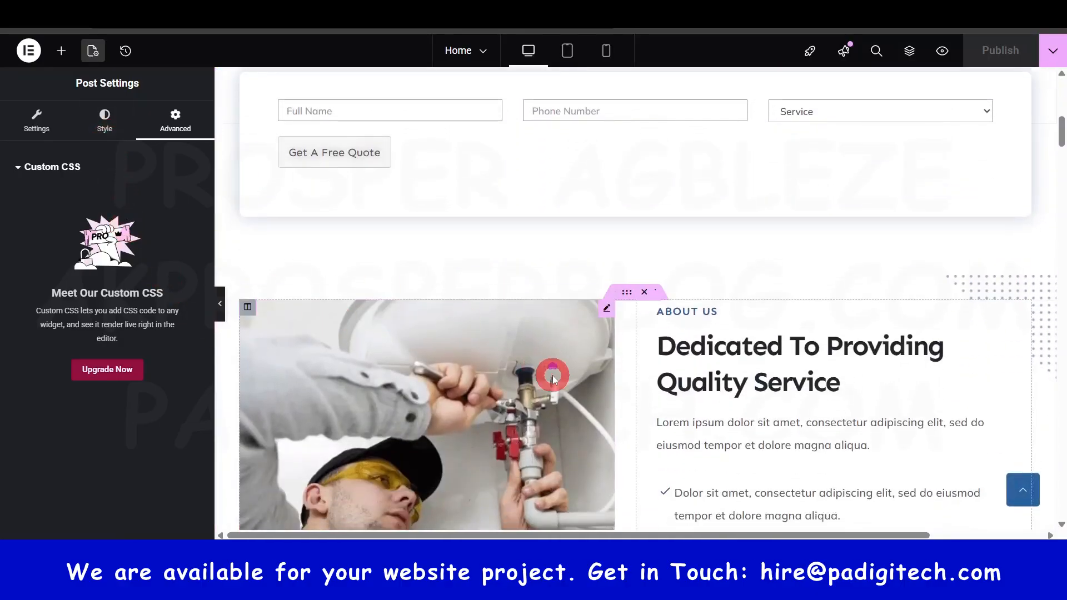
scroll(552, 370, up, 10)
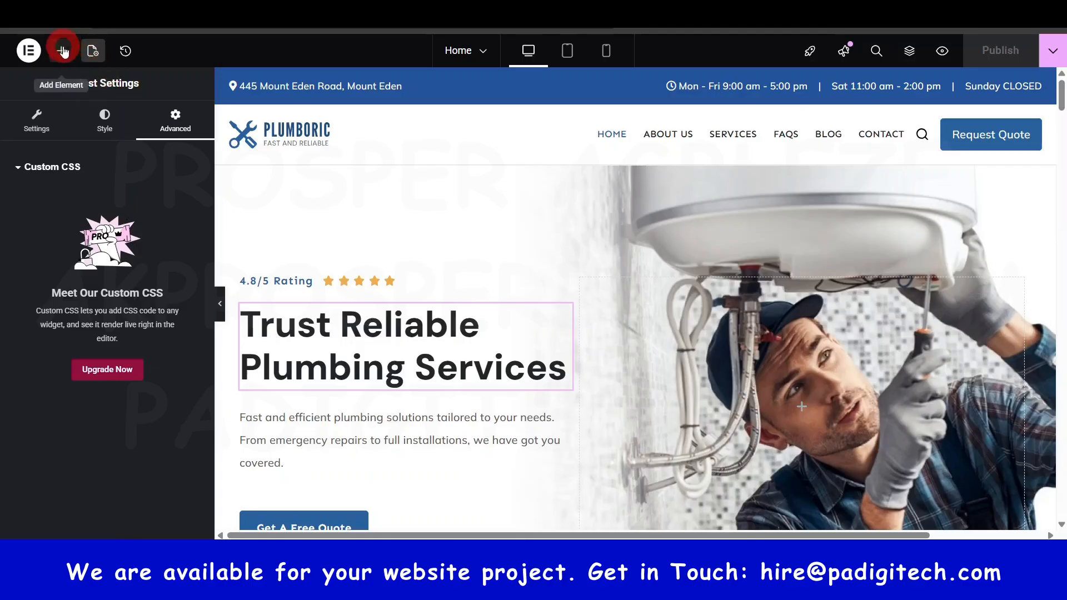
Step: Browse the available Elementor widgets across the Layout, Basic and Pro categories
click(62, 52)
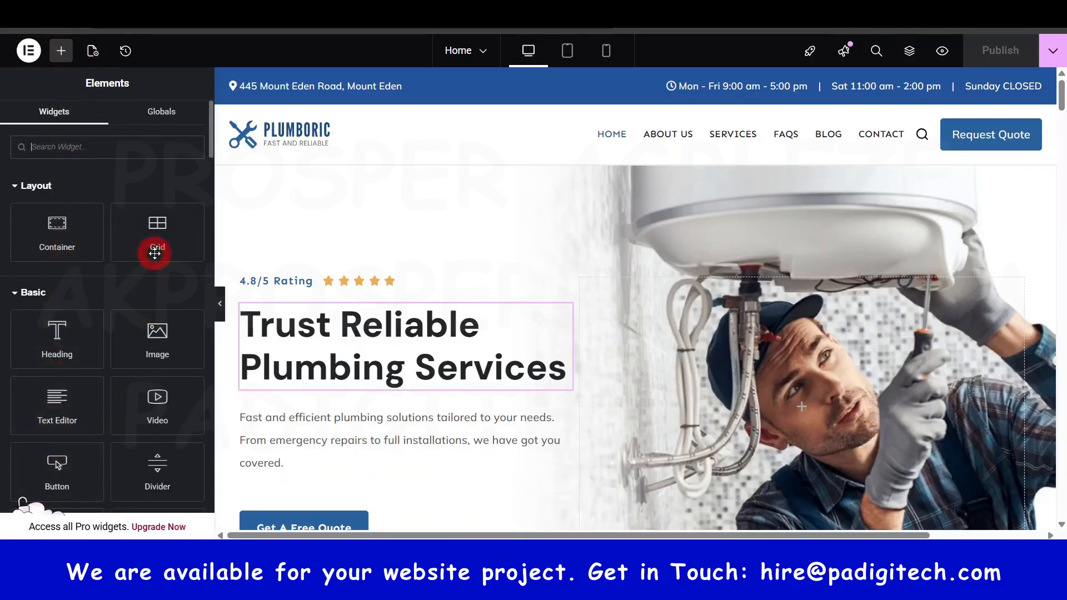
scroll(155, 253, down, 20)
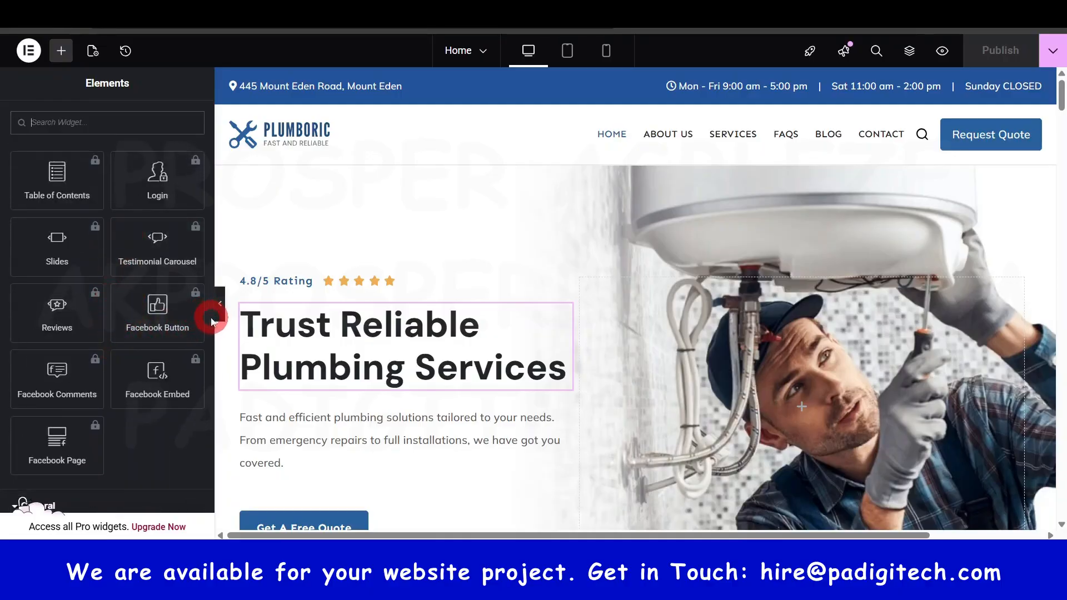
drag(212, 322, 217, 134)
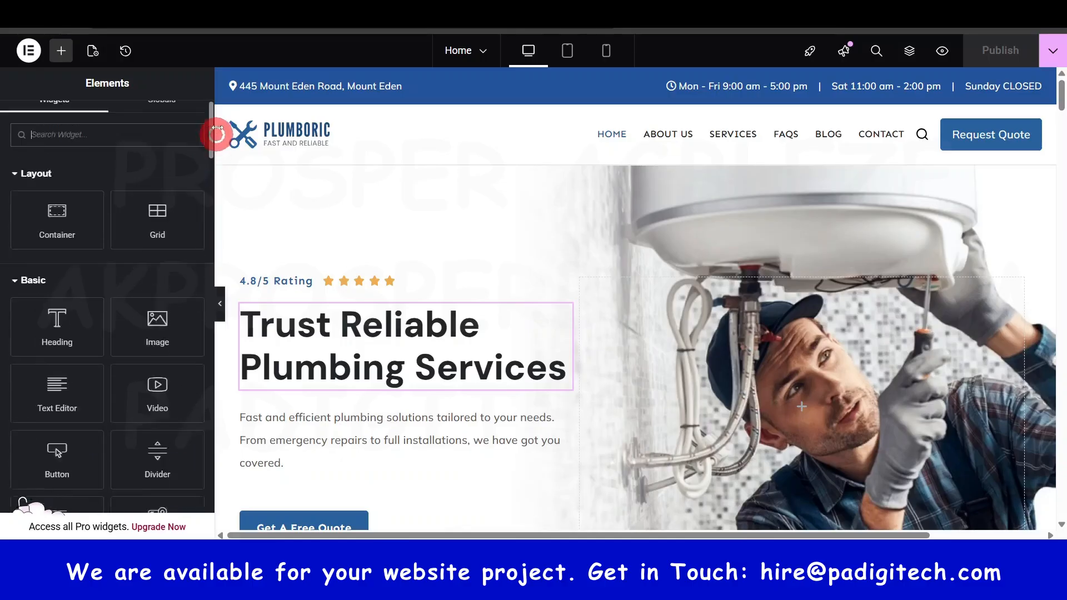
scroll(100, 162, down, 10)
scroll(136, 143, up, 10)
scroll(150, 155, down, 3)
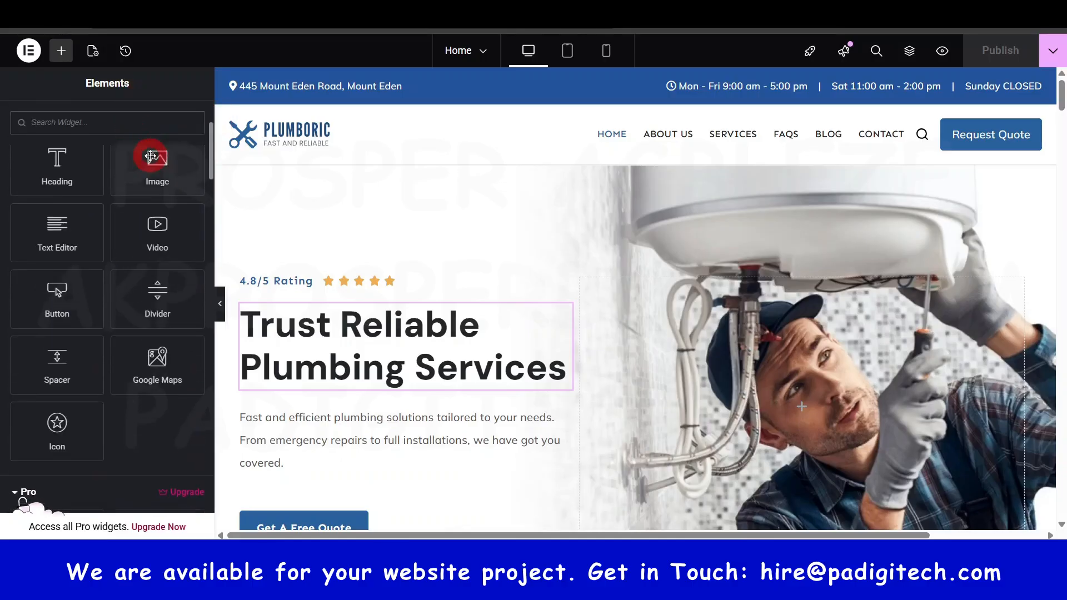
scroll(153, 153, up, 2)
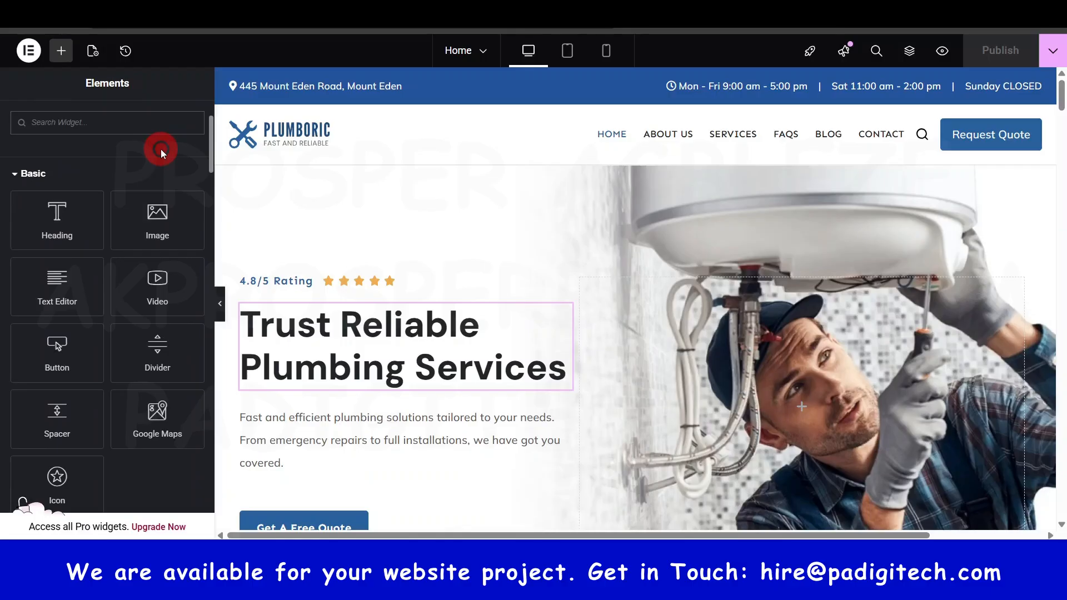
scroll(139, 192, up, 4)
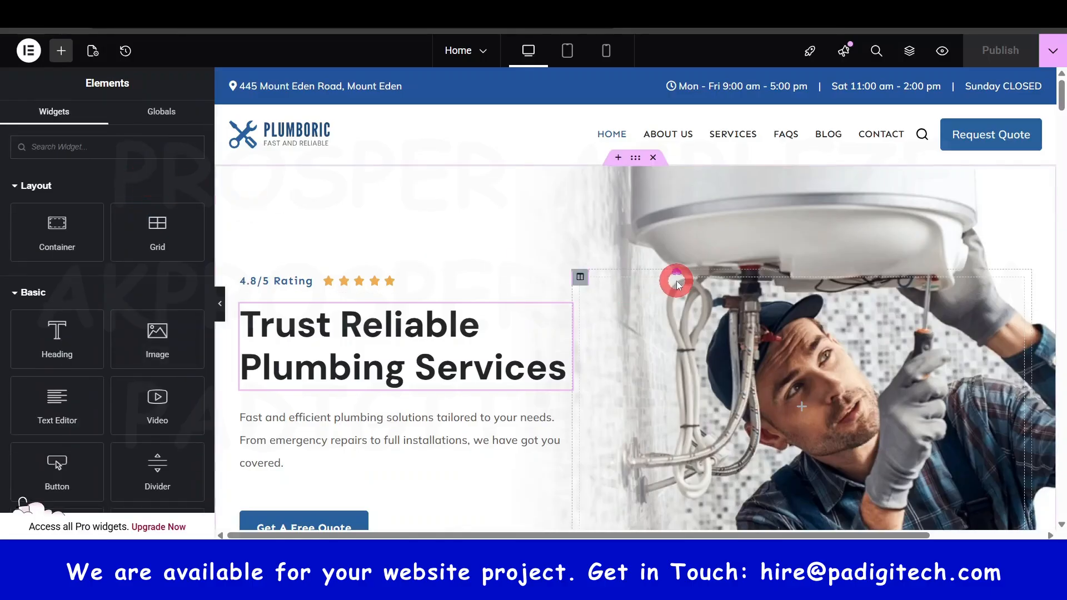
Step: Select the hero heading, the rating text and the star rating in turn to identify each element's widget type
scroll(589, 322, down, 1)
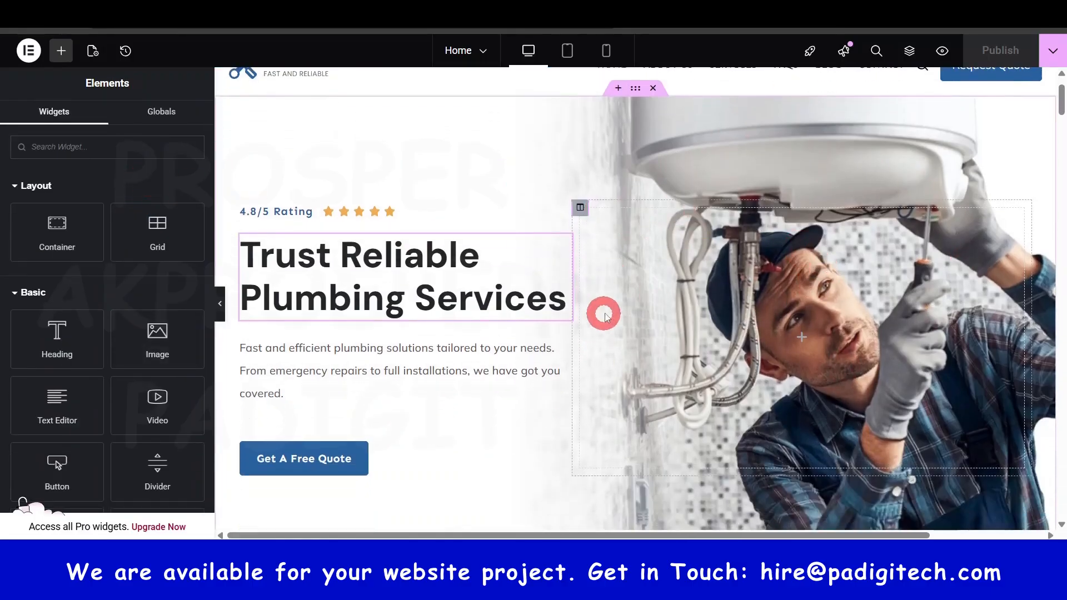
click(371, 274)
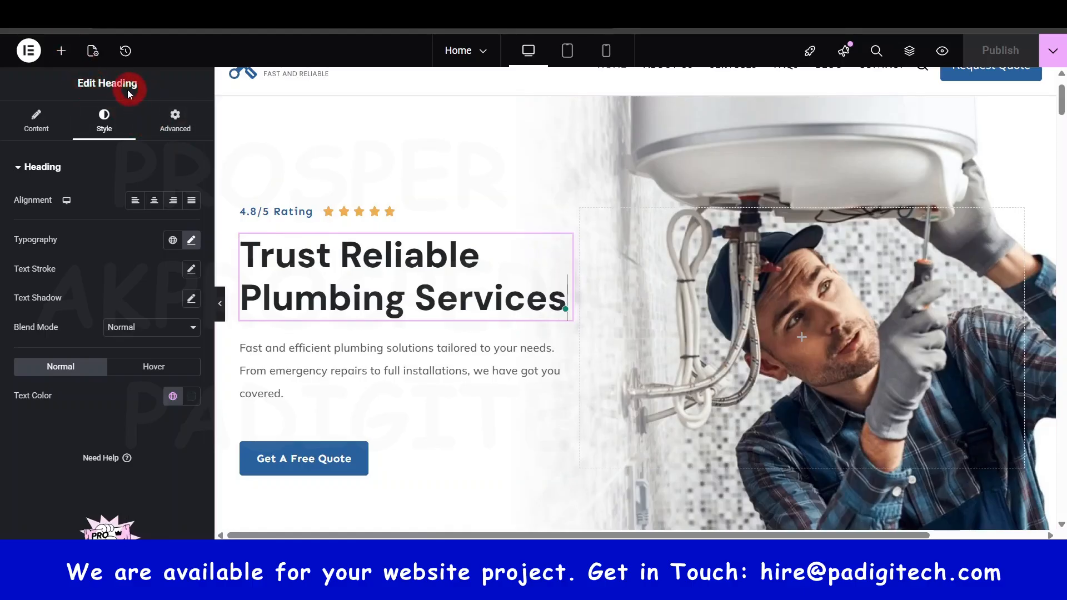
click(290, 207)
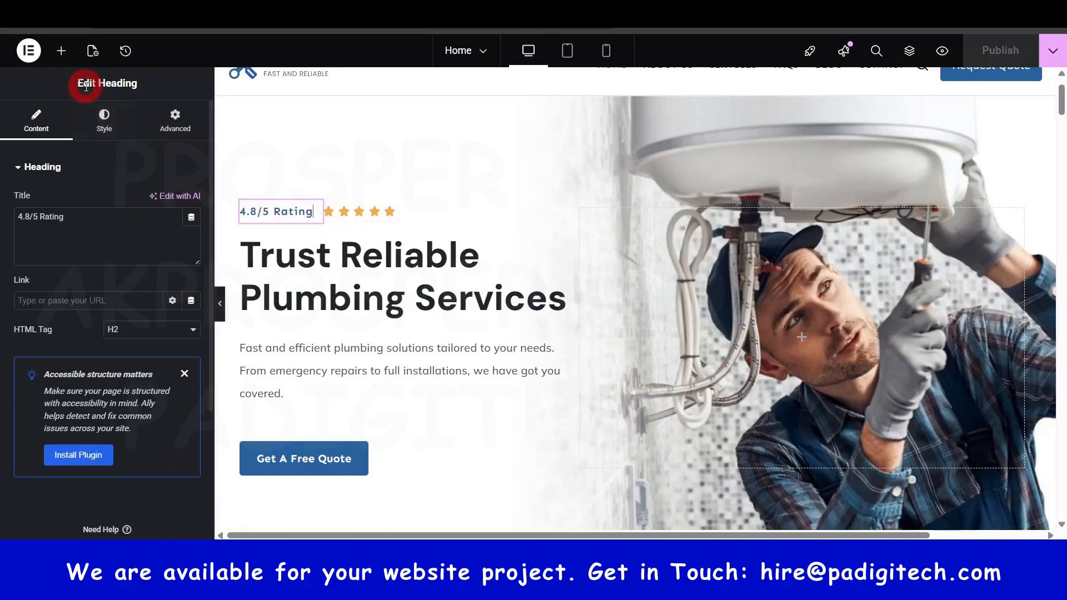
click(369, 210)
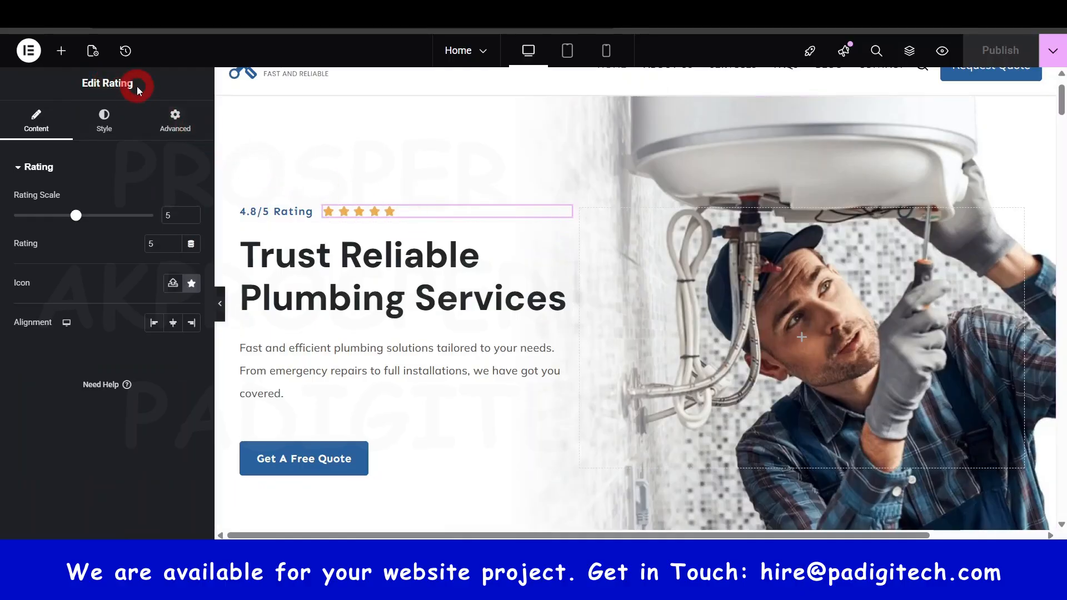
Step: Select the hero section's Get A Free Quote button and the quote form below it to identify each element's widget type
scroll(350, 261, down, 3)
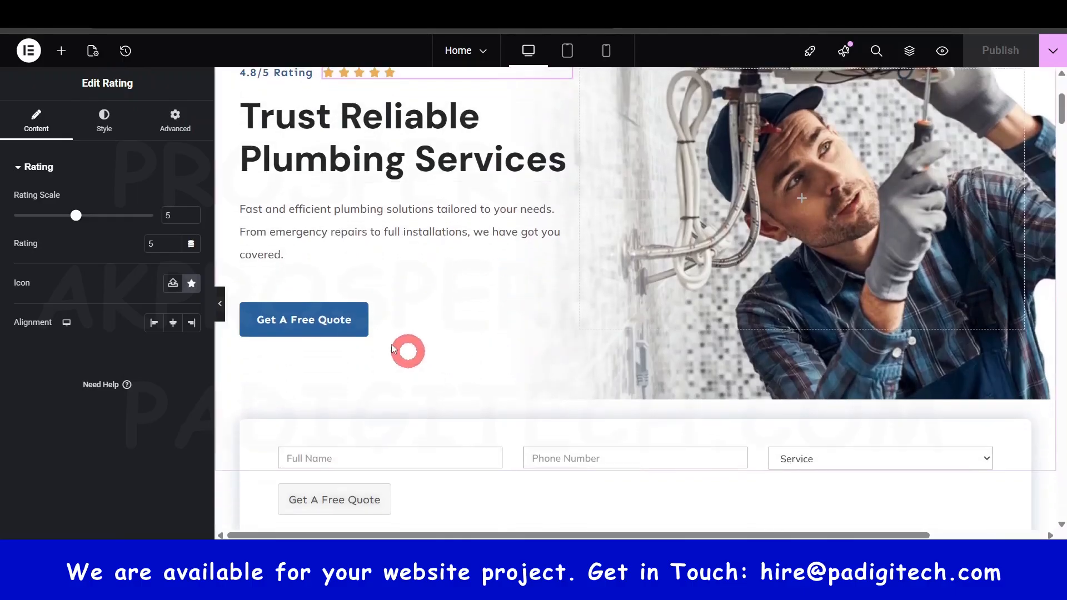
click(344, 315)
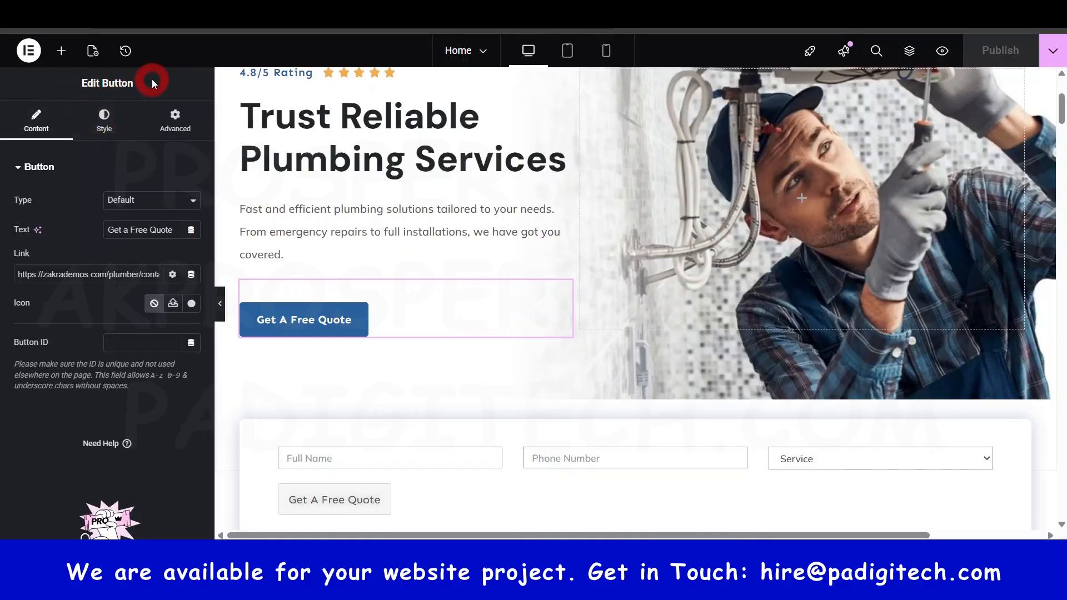
scroll(381, 345, down, 1)
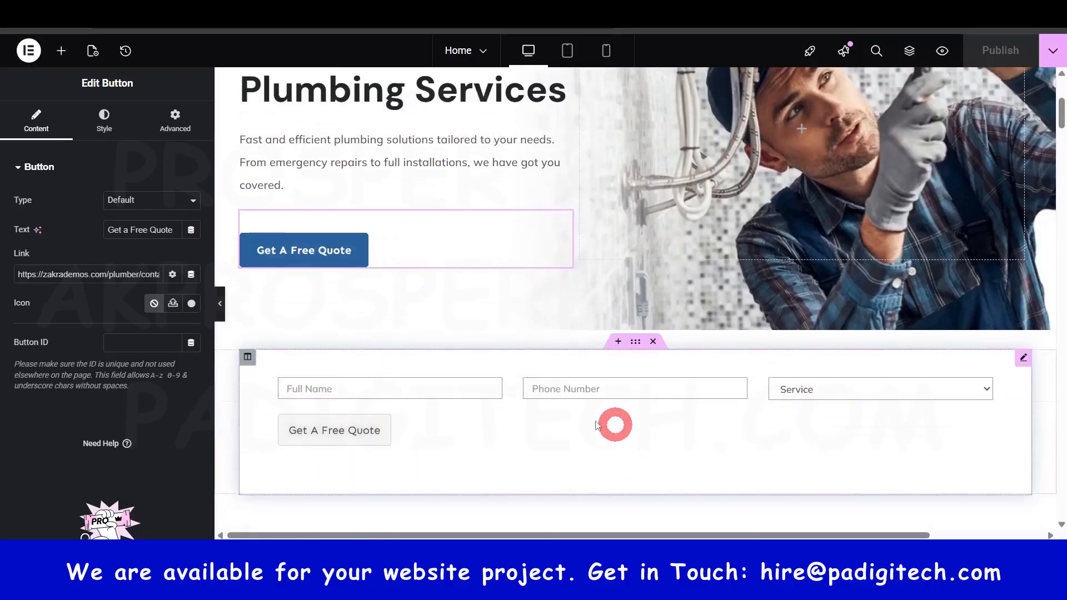
click(518, 390)
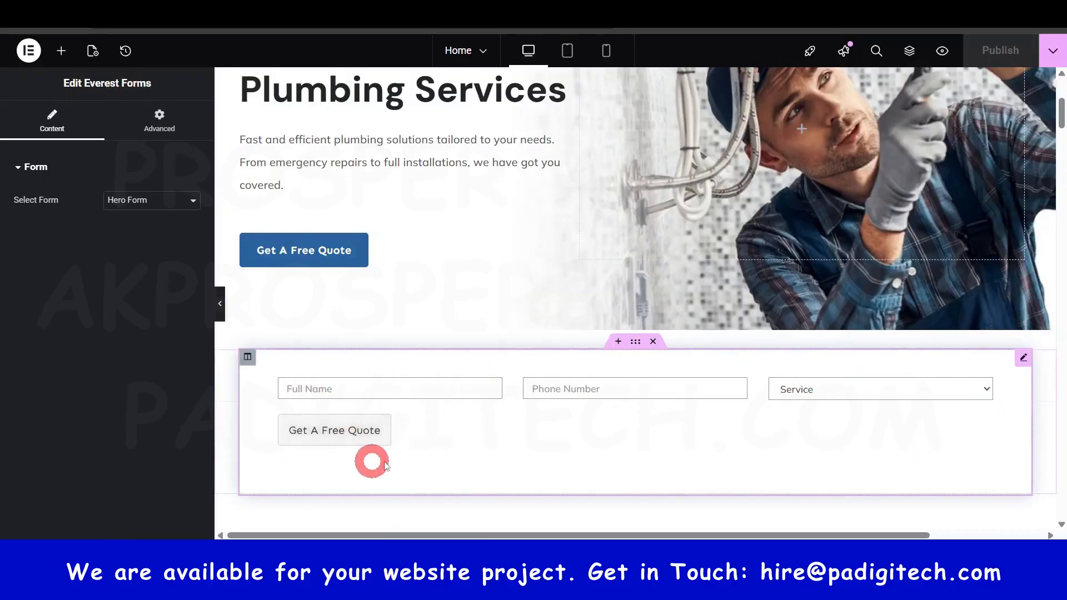
scroll(637, 408, up, 5)
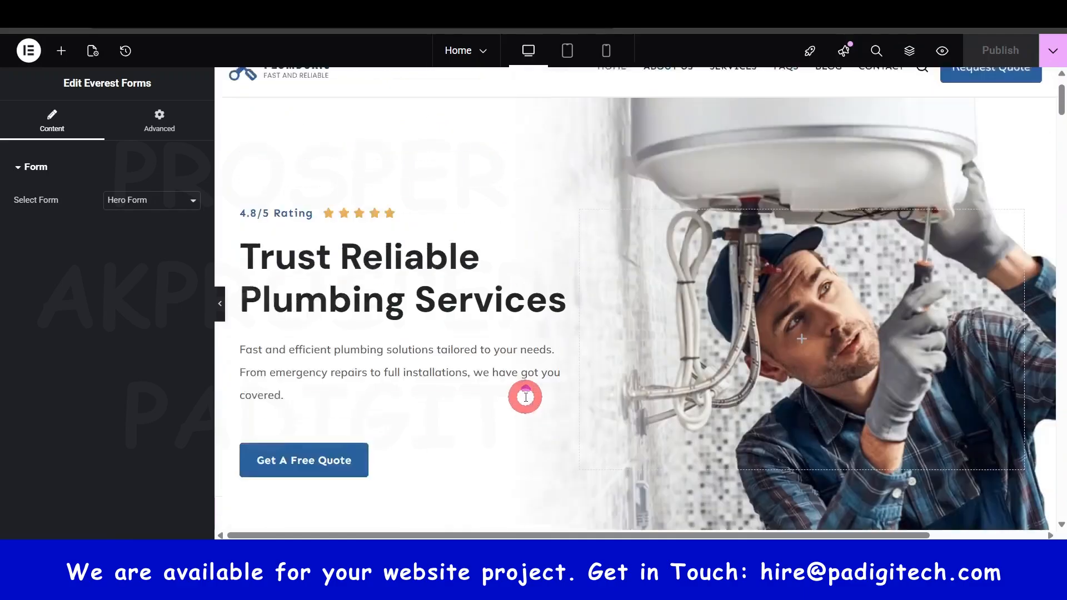
Step: Browse the full list of Elementor widgets, from Layout and Basic through Pro and General to Everest Forms
click(61, 50)
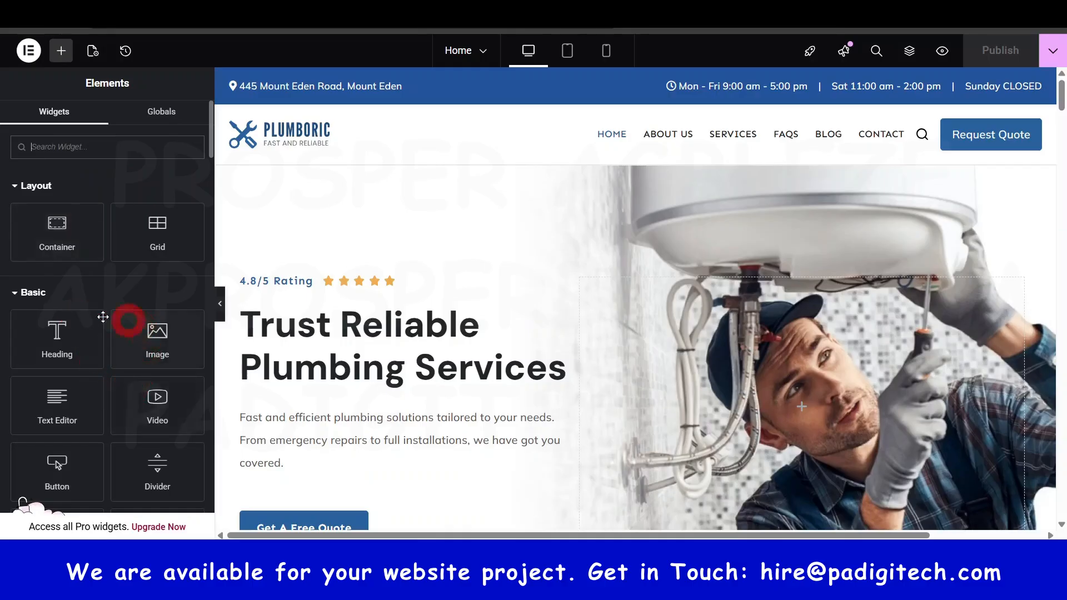
scroll(158, 323, down, 3)
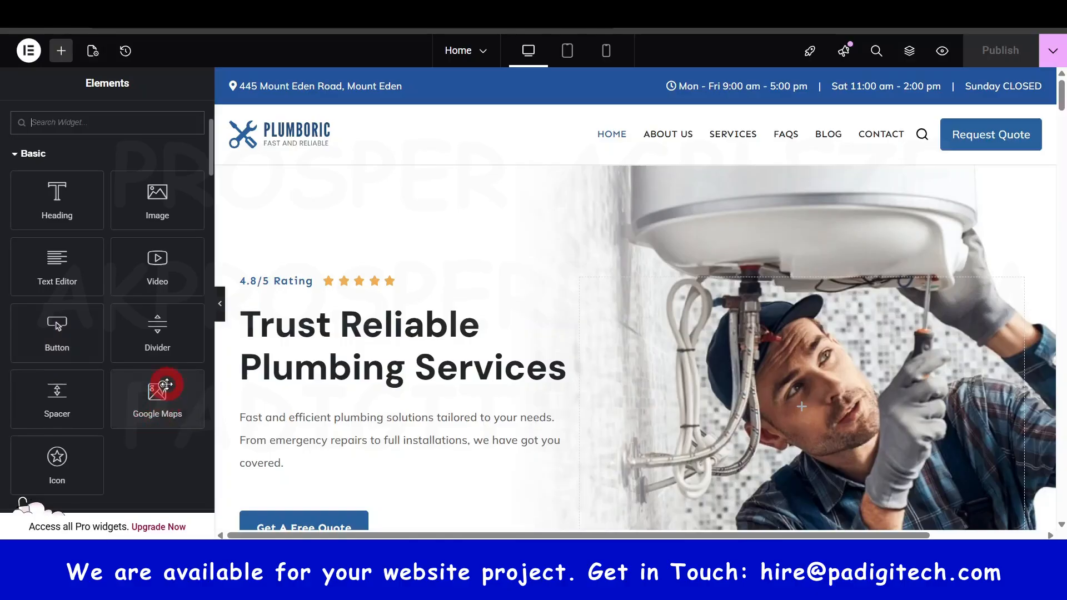
scroll(148, 393, down, 5)
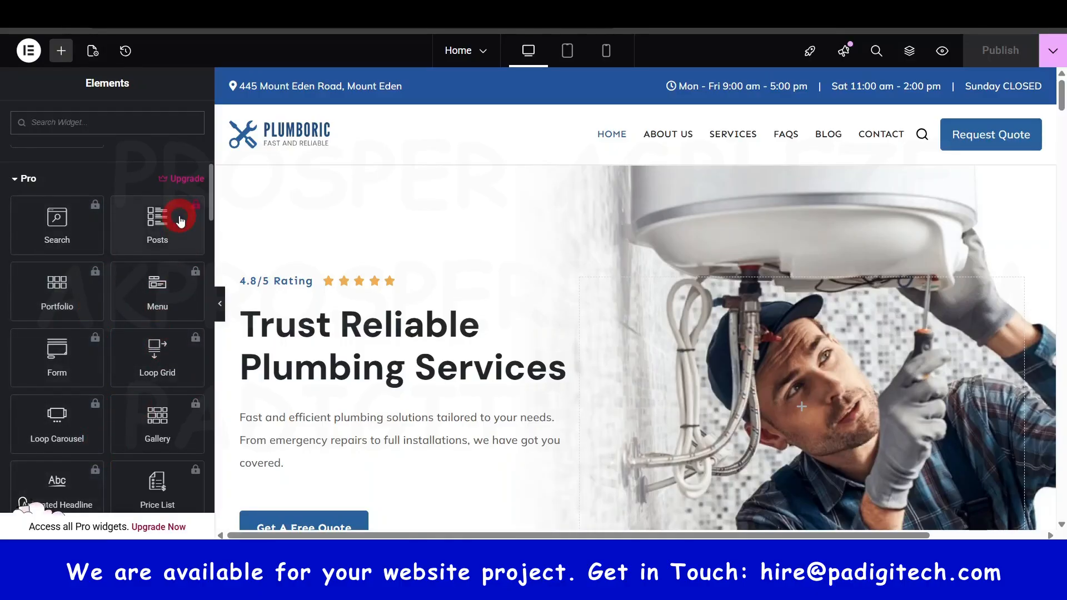
scroll(137, 264, down, 10)
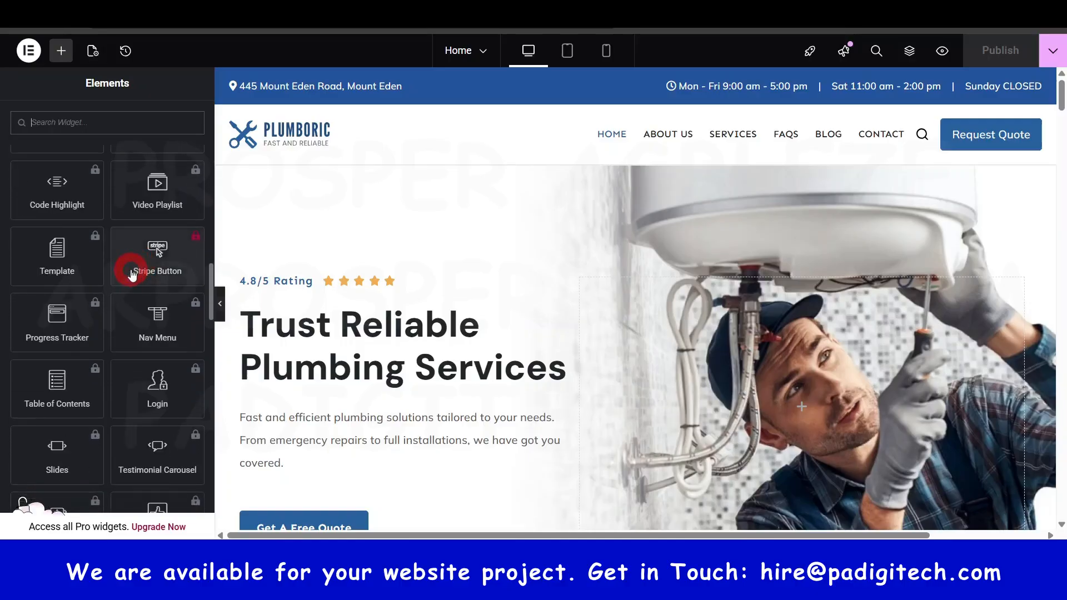
scroll(132, 275, down, 8)
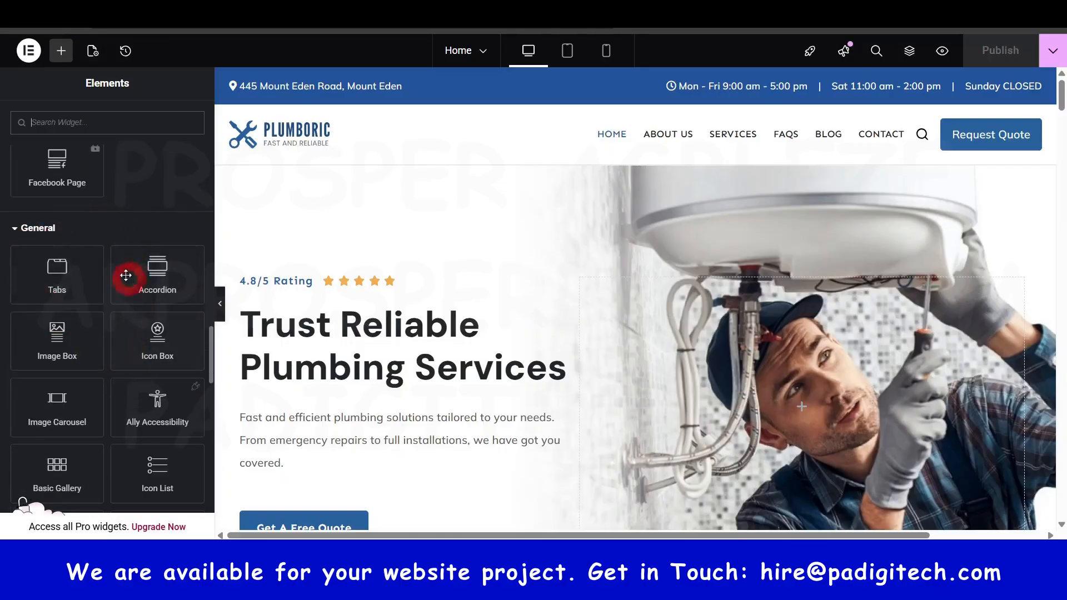
scroll(76, 345, down, 1)
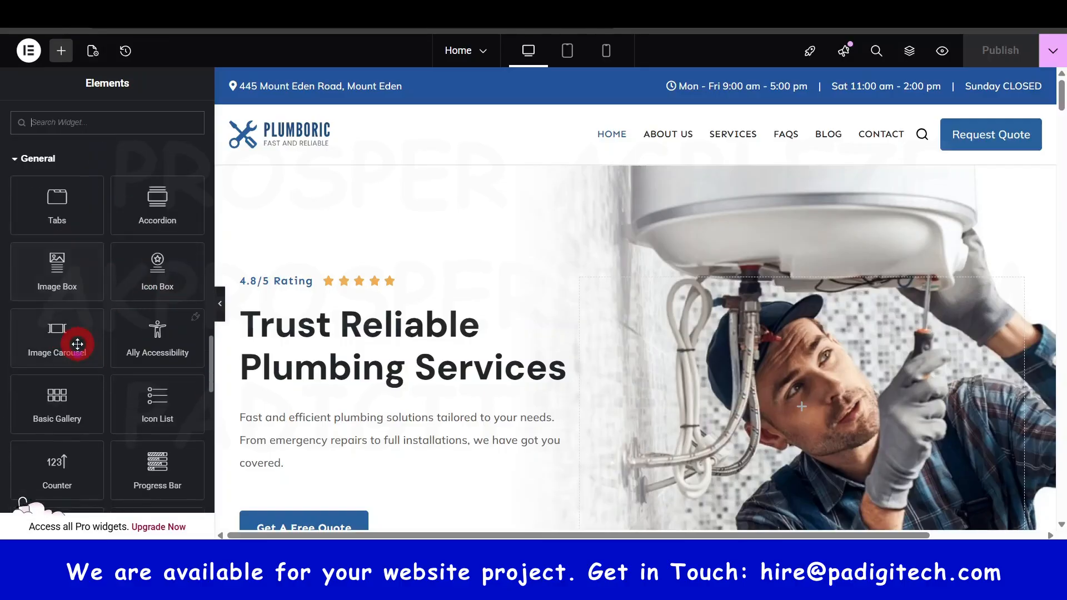
scroll(73, 404, down, 4)
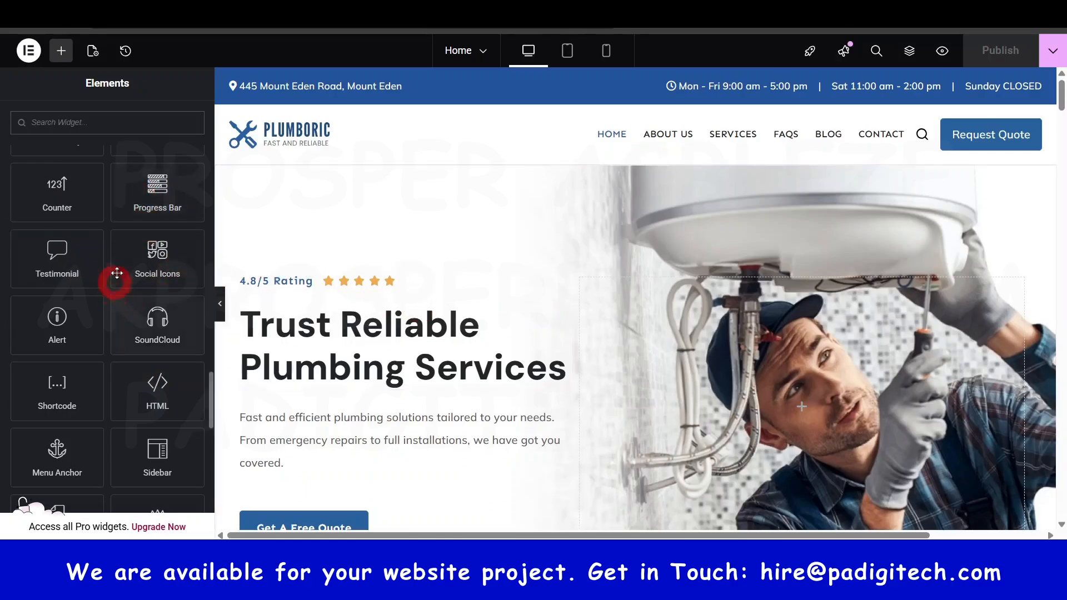
scroll(167, 256, down, 1)
scroll(164, 201, down, 10)
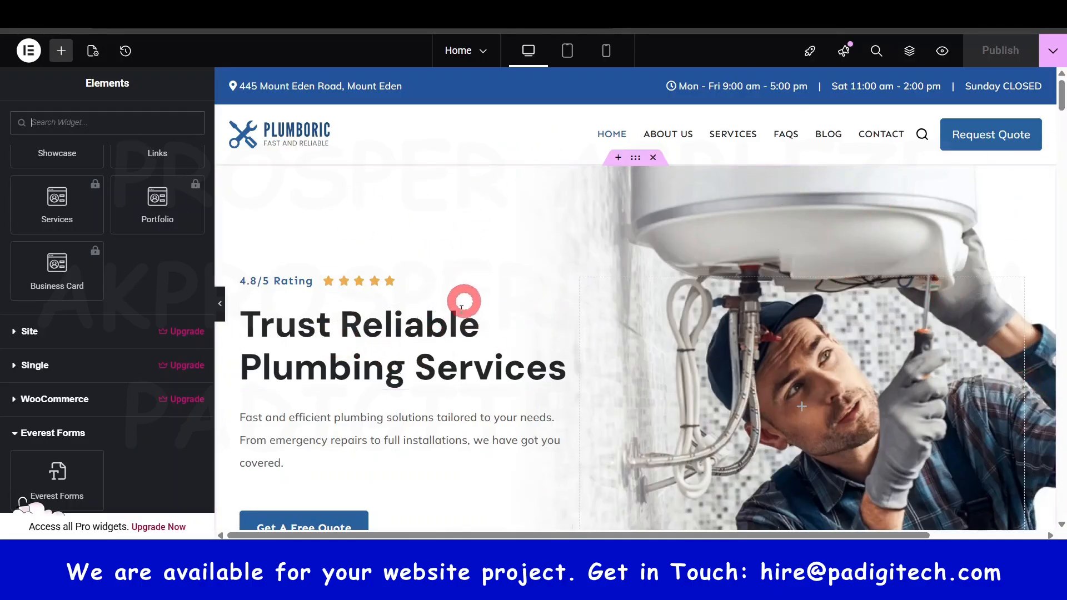
scroll(842, 358, down, 3)
scroll(842, 357, up, 3)
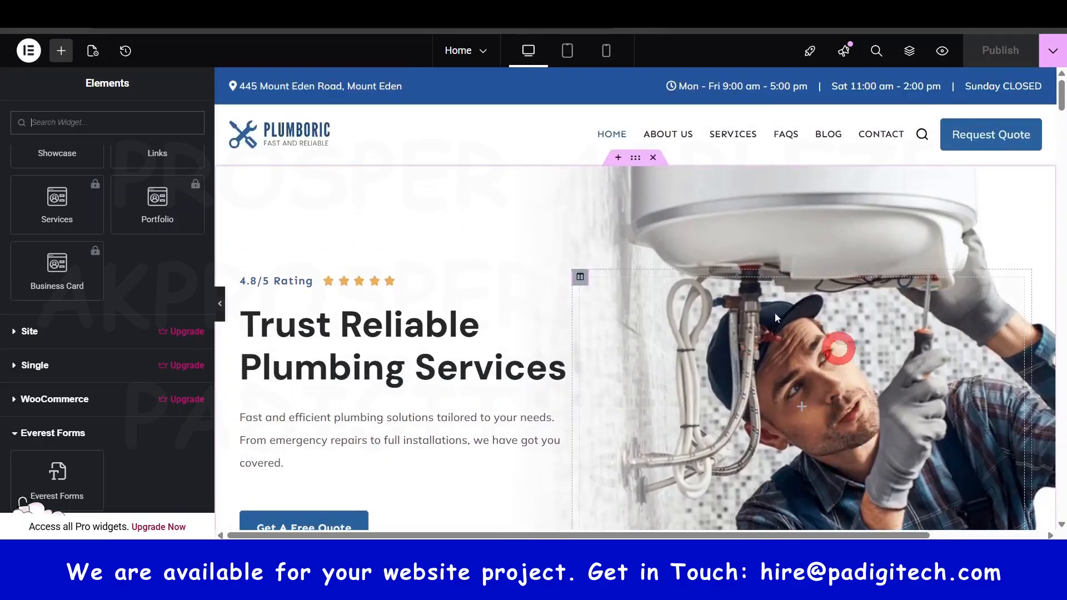
Step: Select the hero heading and review its content, style and advanced settings, including the title, link and HTML tag
click(369, 328)
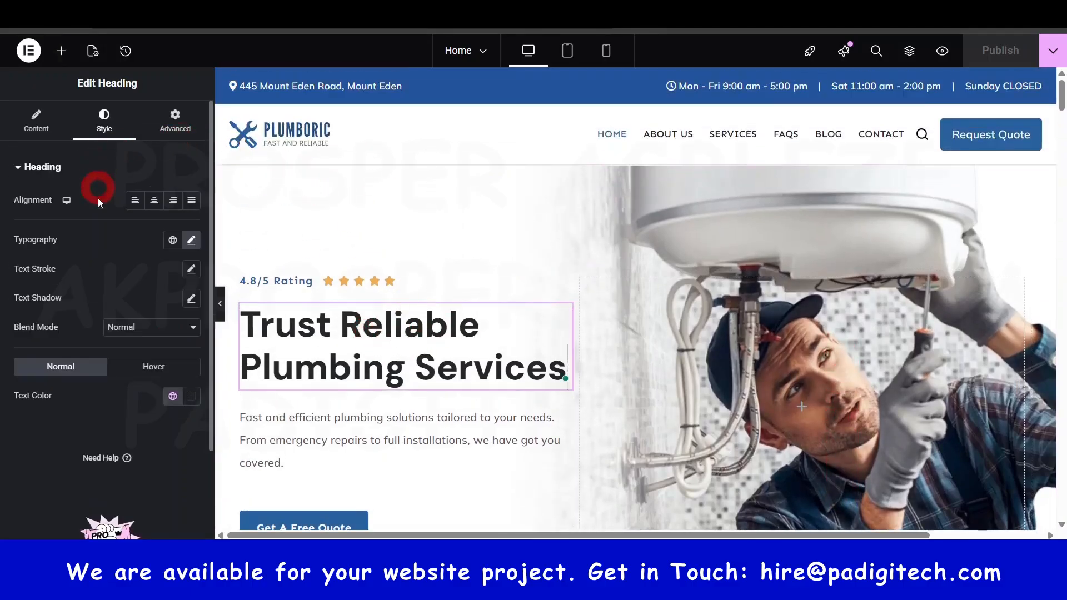
click(36, 127)
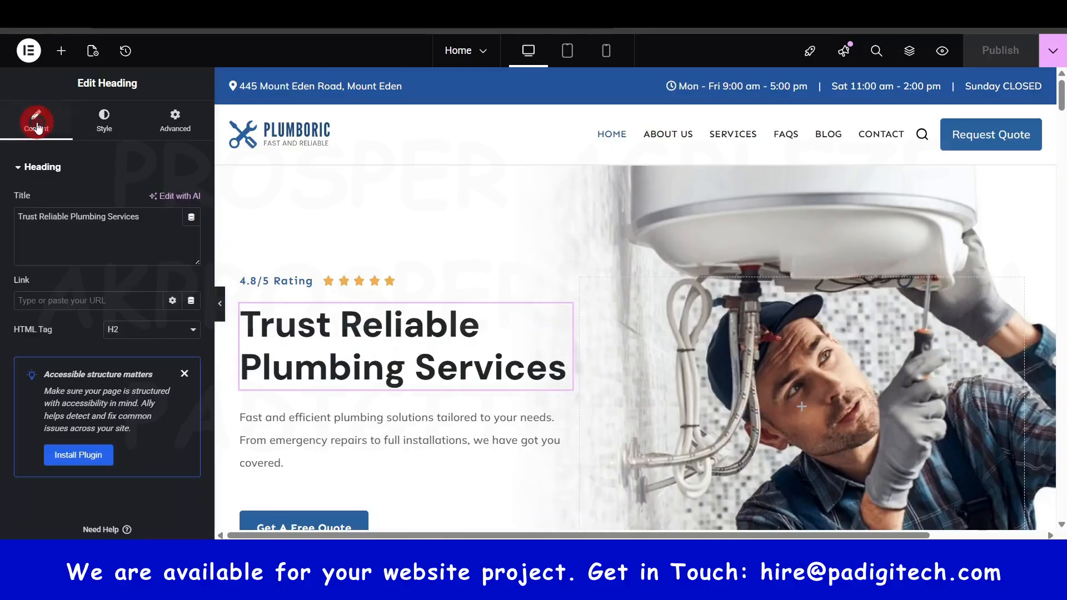
click(104, 119)
click(173, 119)
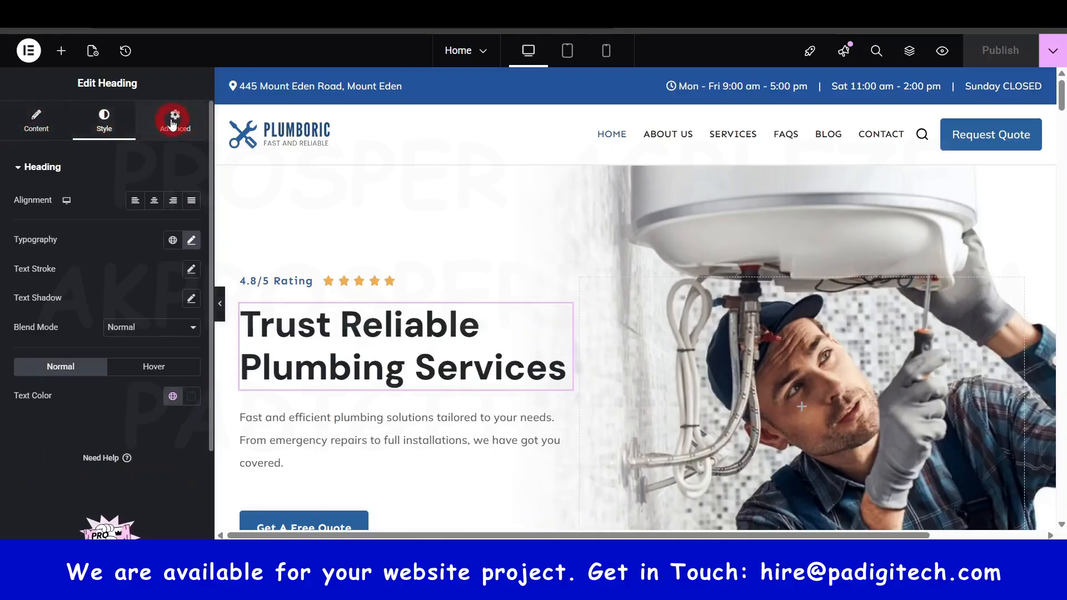
click(36, 118)
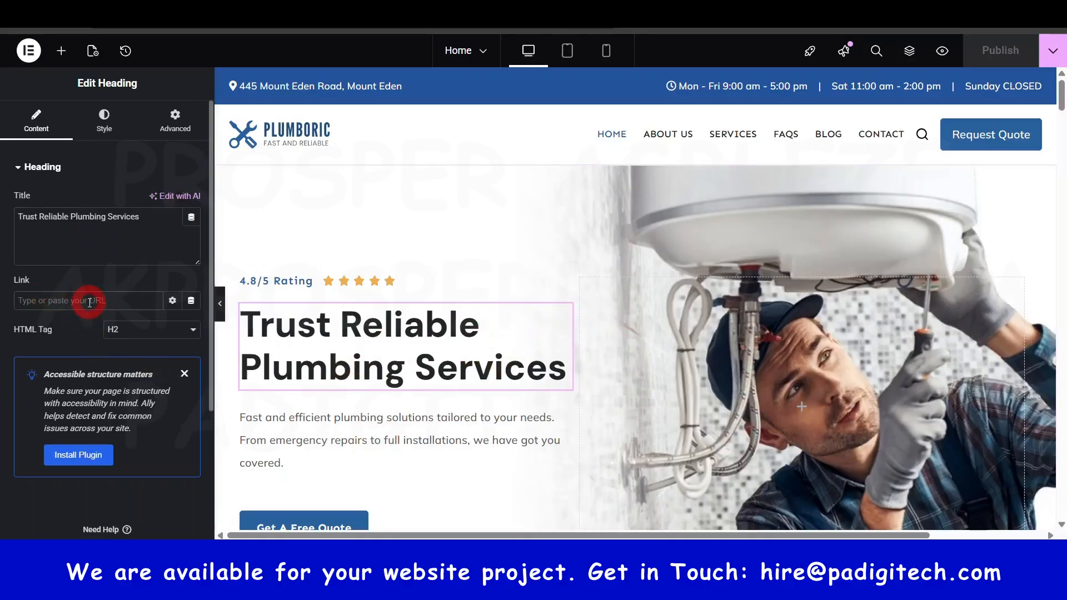
scroll(89, 302, down, 3)
scroll(88, 302, up, 3)
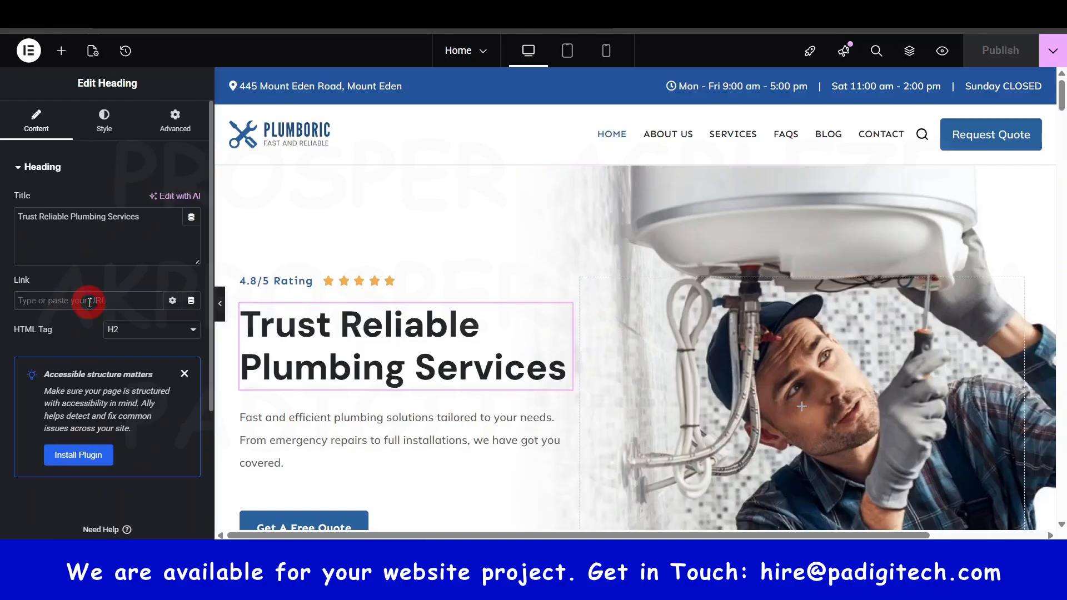
Step: Try center, right and justified alignment on the hero heading, finishing with left alignment
click(105, 123)
click(49, 182)
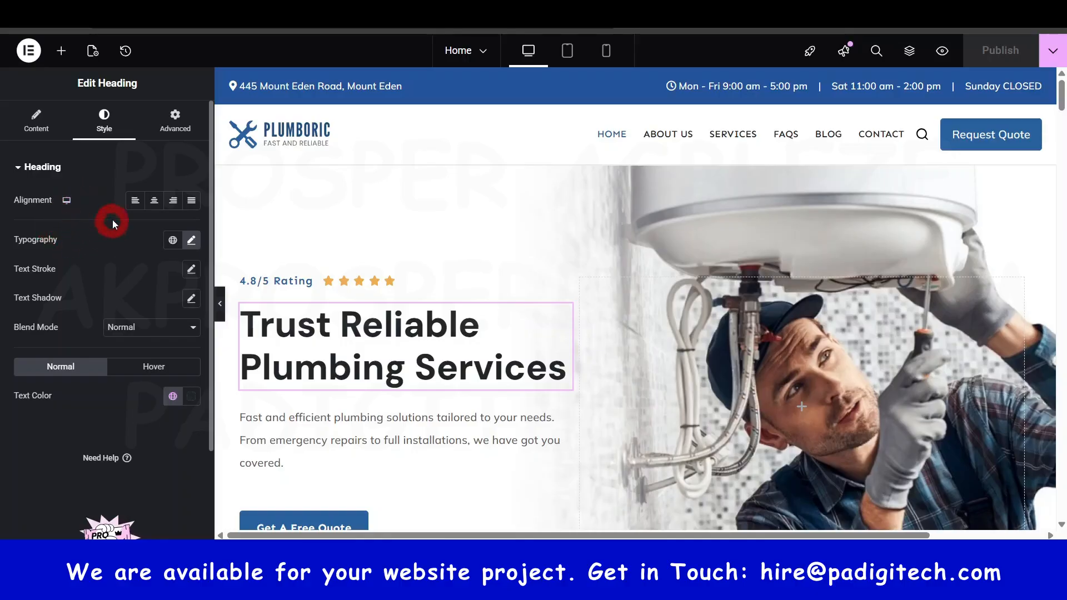
click(155, 201)
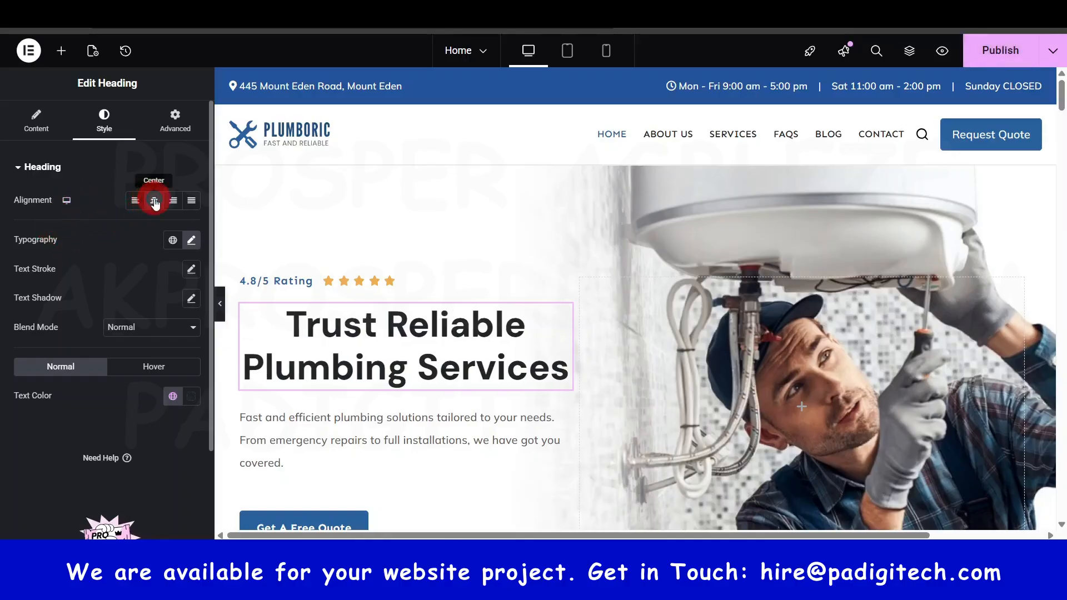
click(174, 200)
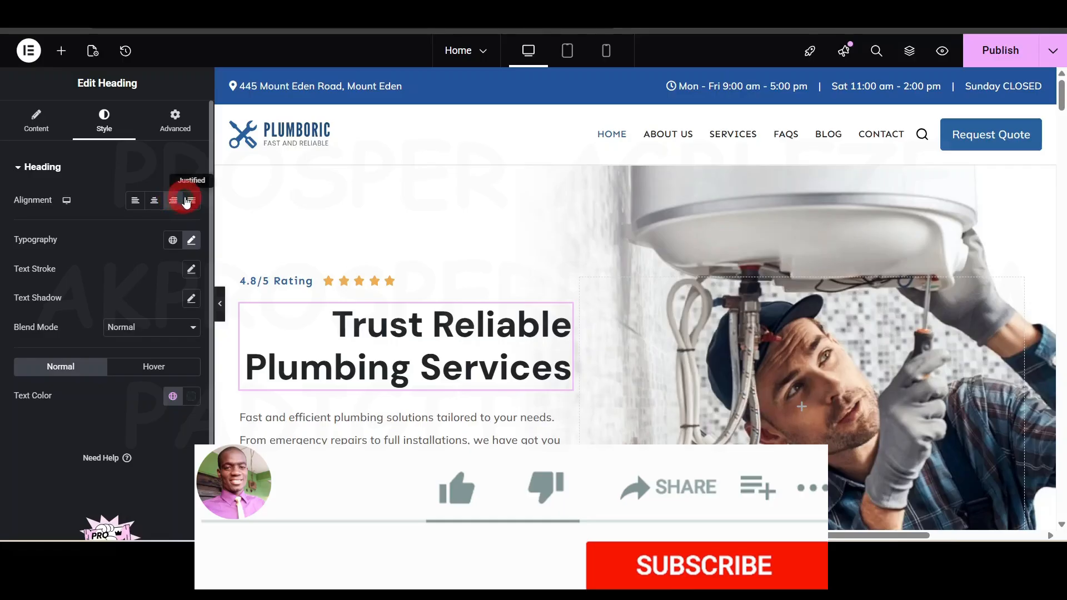
click(192, 200)
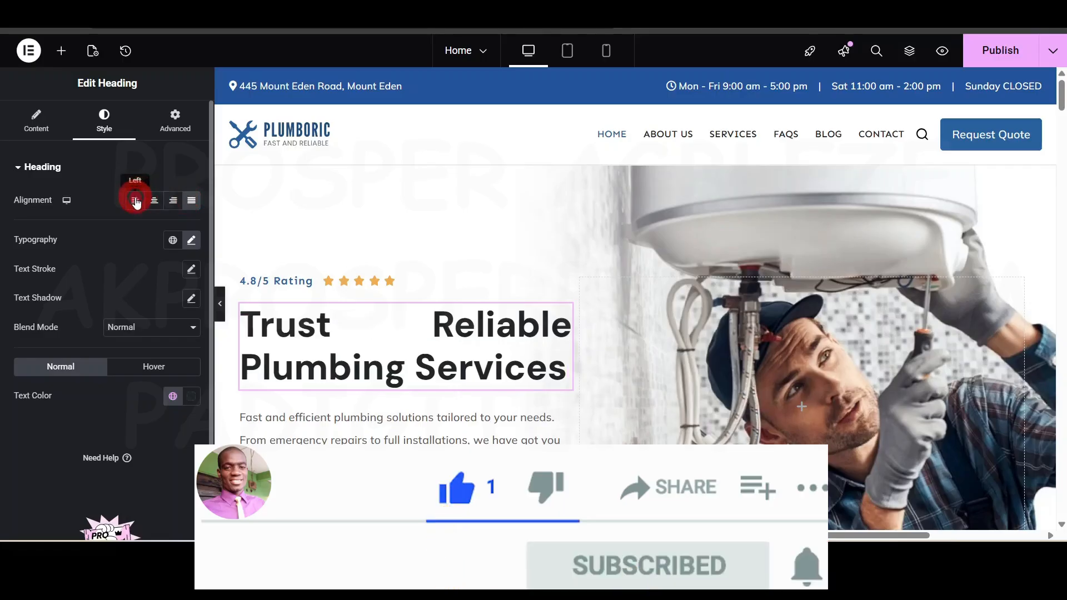
click(135, 200)
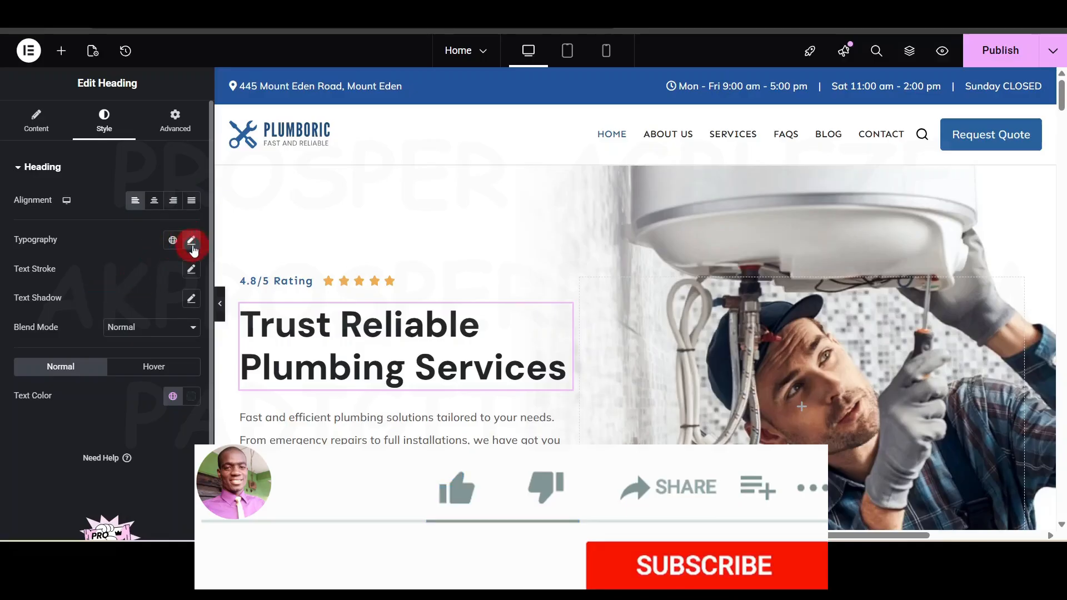
Step: Try a 64 px font size in the hero heading's typography settings and set the size back to 52 px
click(192, 240)
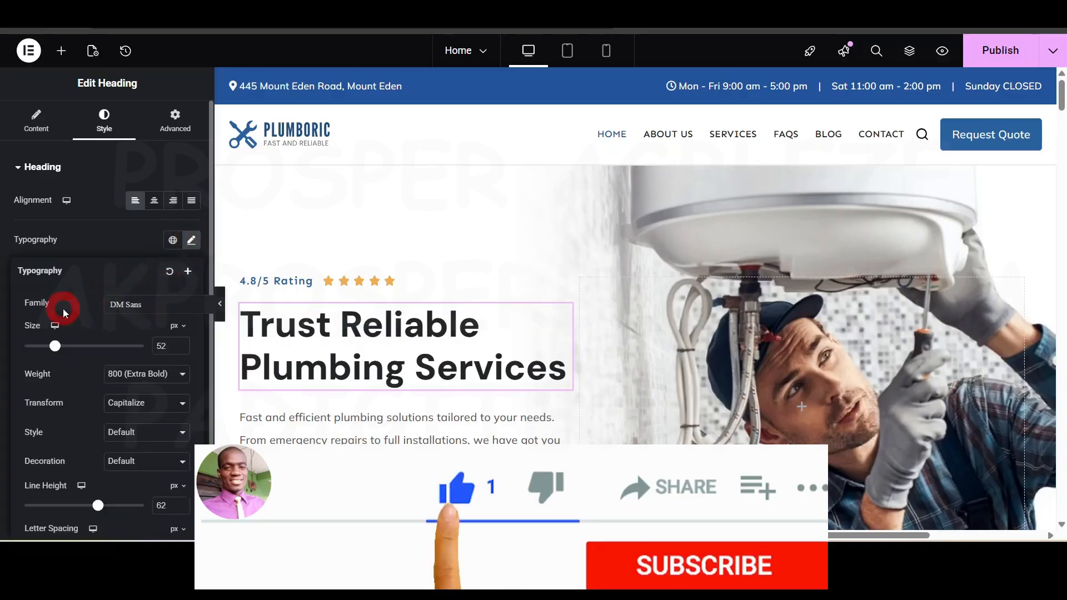
click(156, 309)
click(76, 332)
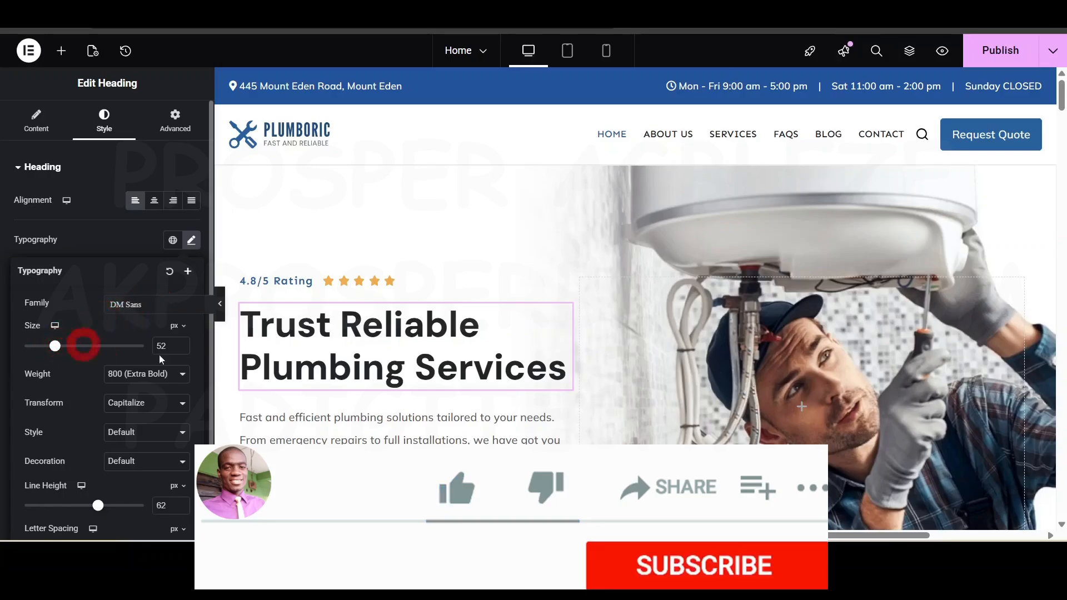
mouse_move(60, 347)
mouse_down()
mouse_move(85, 349)
mouse_move(63, 346)
mouse_up()
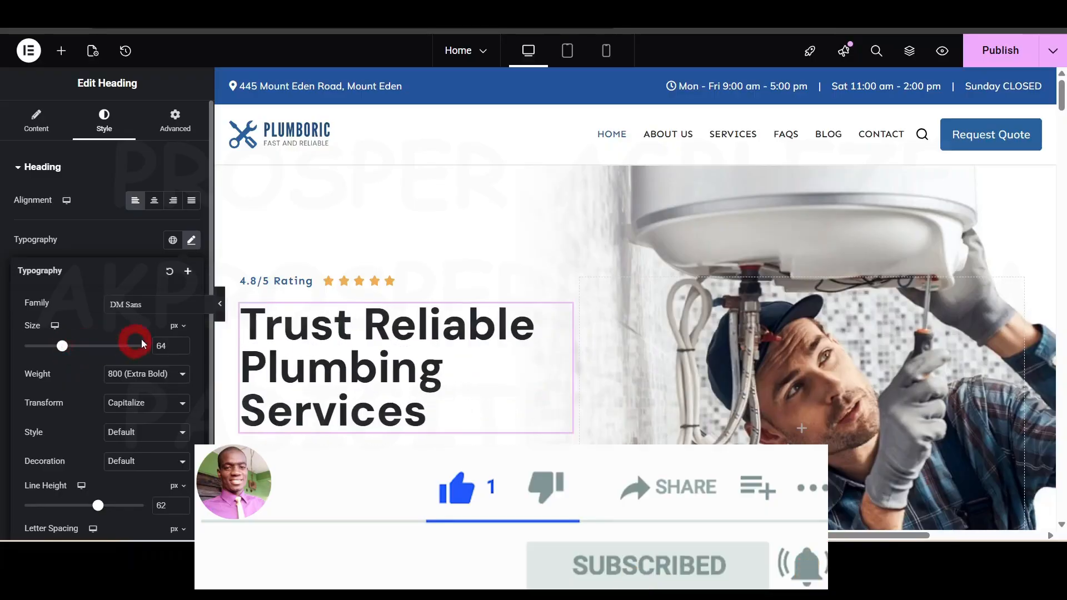
double_click(162, 346)
text(52)
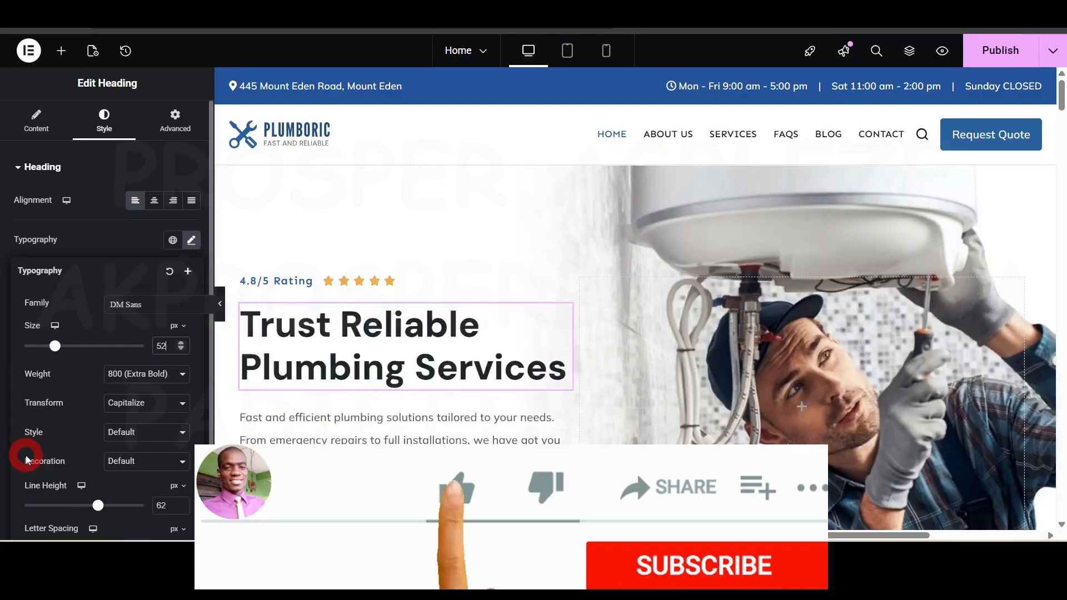
Step: Try the 400 (Normal) font weight on the hero heading and return it to 800 (Extra Bold)
click(152, 376)
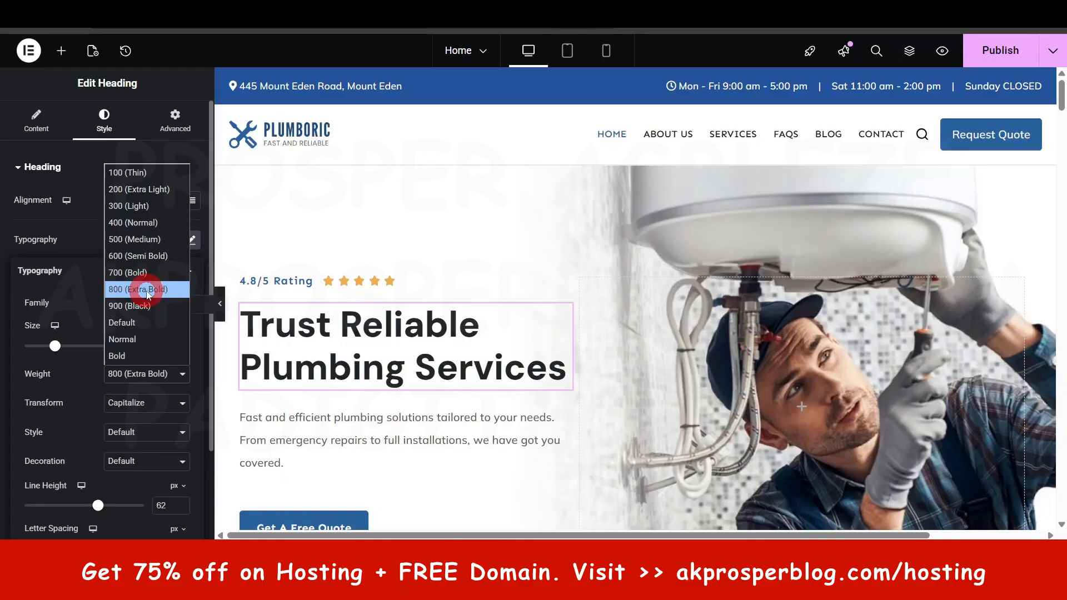
click(134, 222)
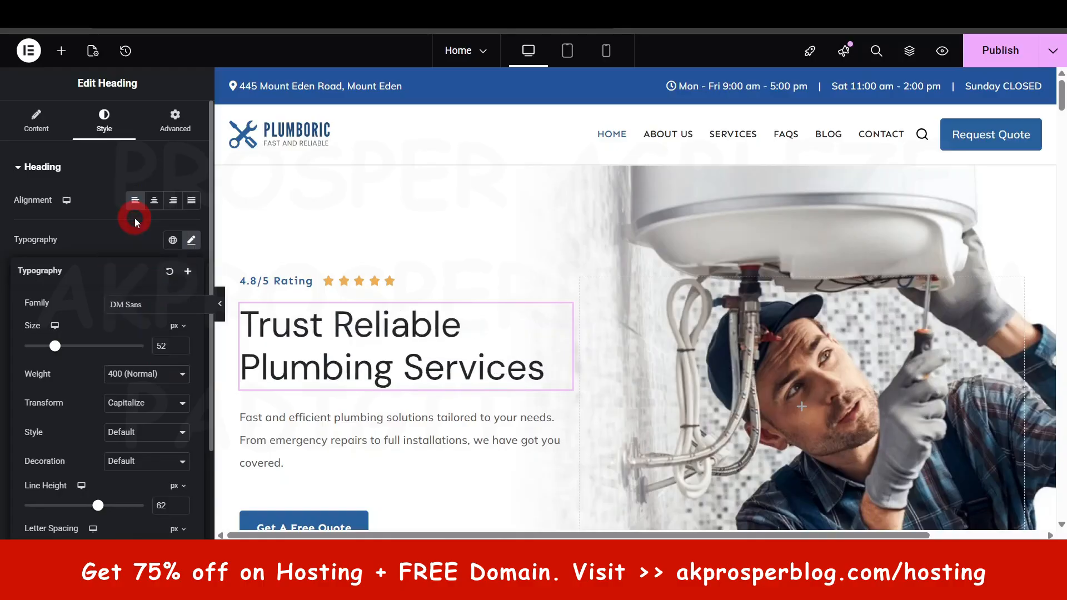
click(144, 374)
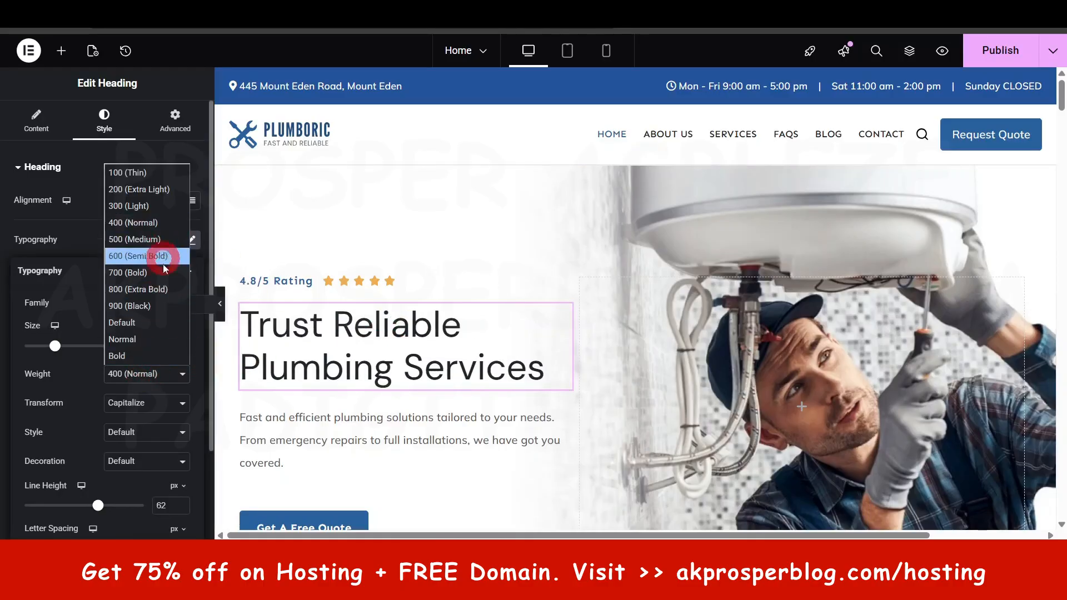
click(157, 290)
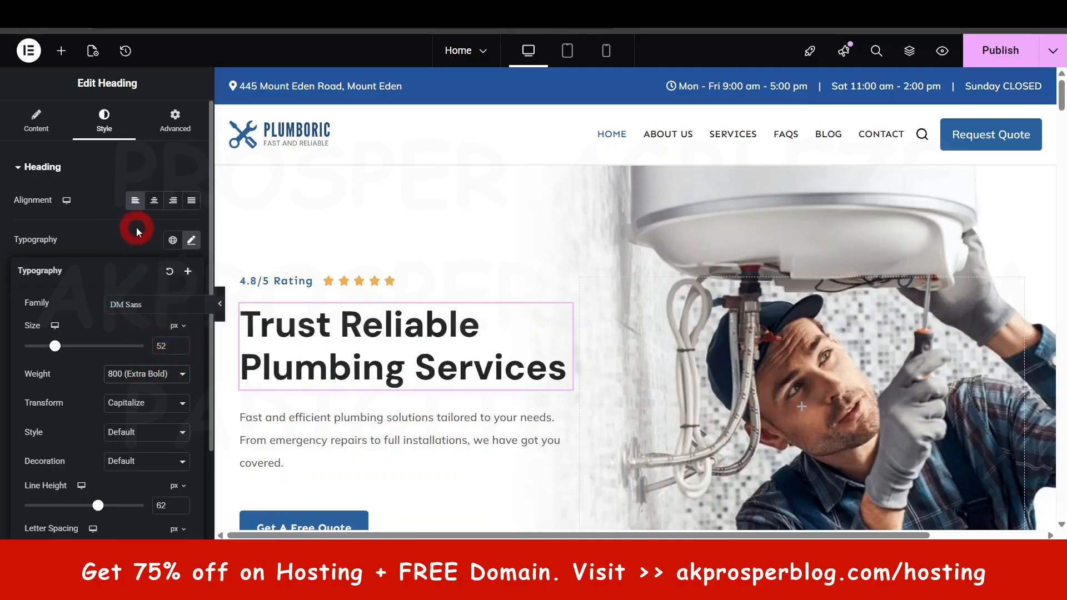
Step: Set the hero heading's text transform to Uppercase
scroll(129, 345, down, 1)
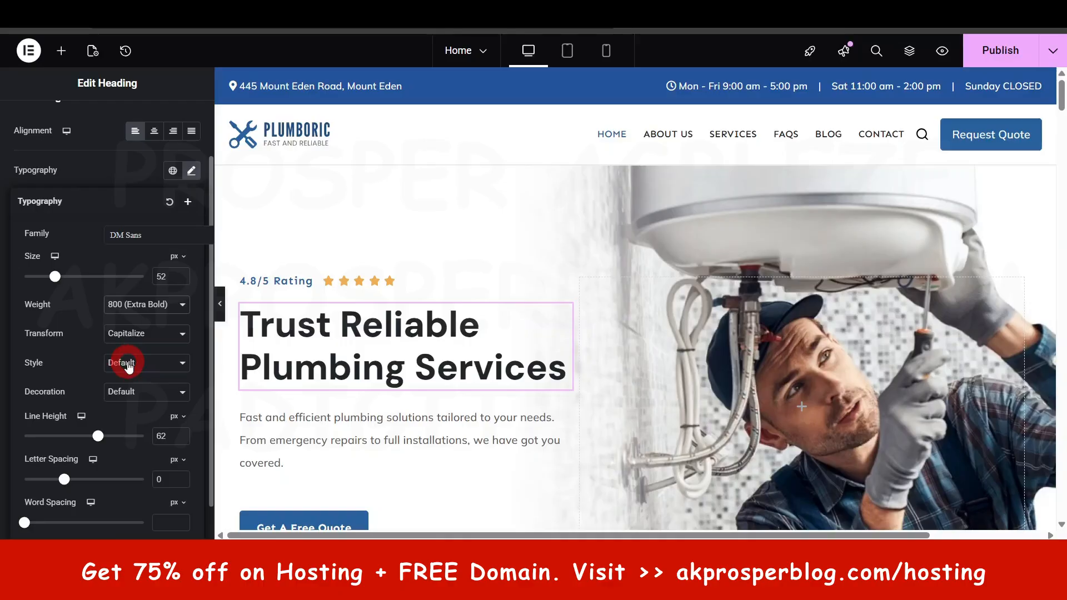
click(144, 335)
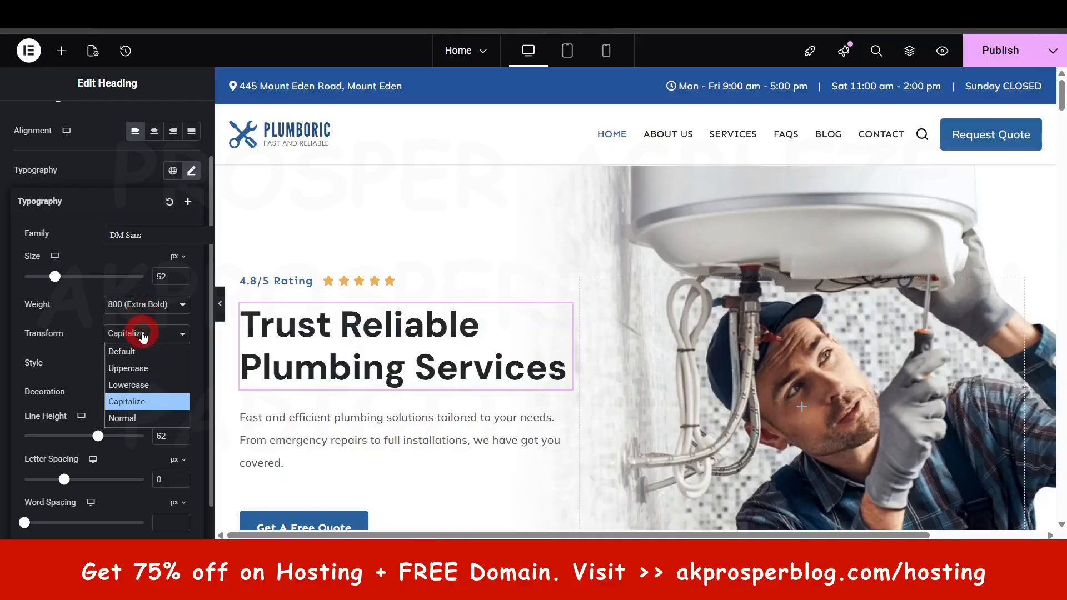
click(143, 368)
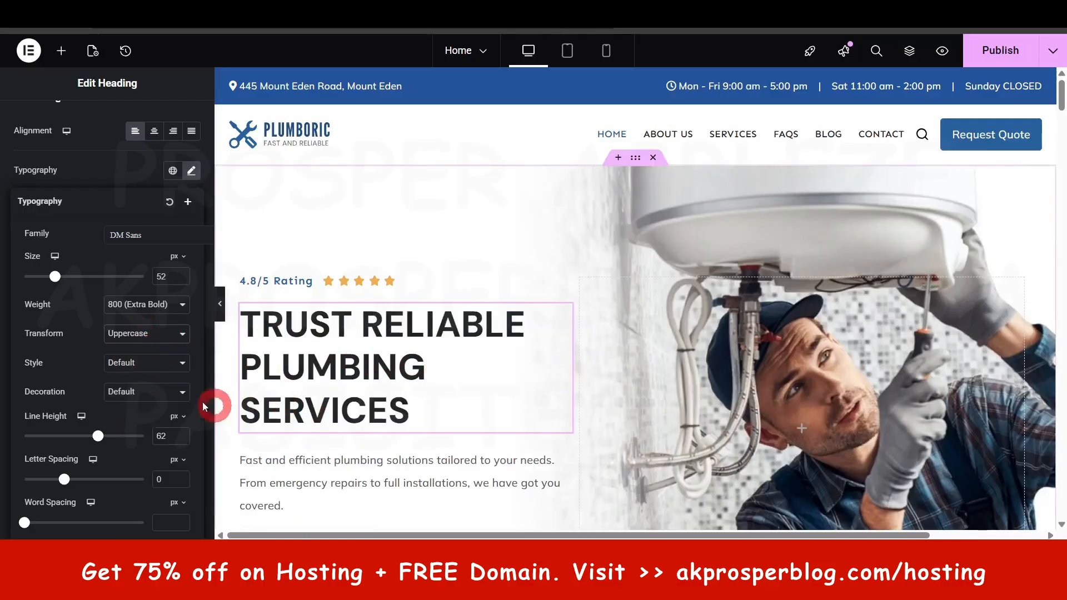
Step: Set the hero heading's typography to Capitalize transform, -0.6 px letter spacing and 56 px line height
click(153, 333)
click(135, 401)
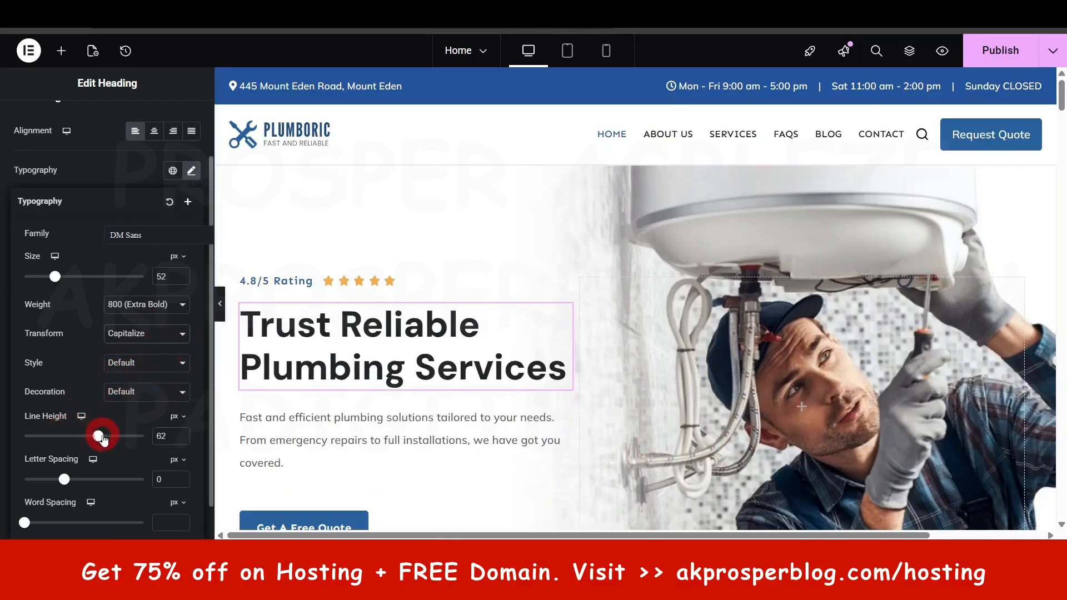
mouse_move(64, 481)
mouse_down()
mouse_move(131, 485)
mouse_move(59, 479)
mouse_up()
mouse_move(100, 441)
mouse_down()
mouse_move(135, 441)
mouse_move(90, 437)
mouse_up()
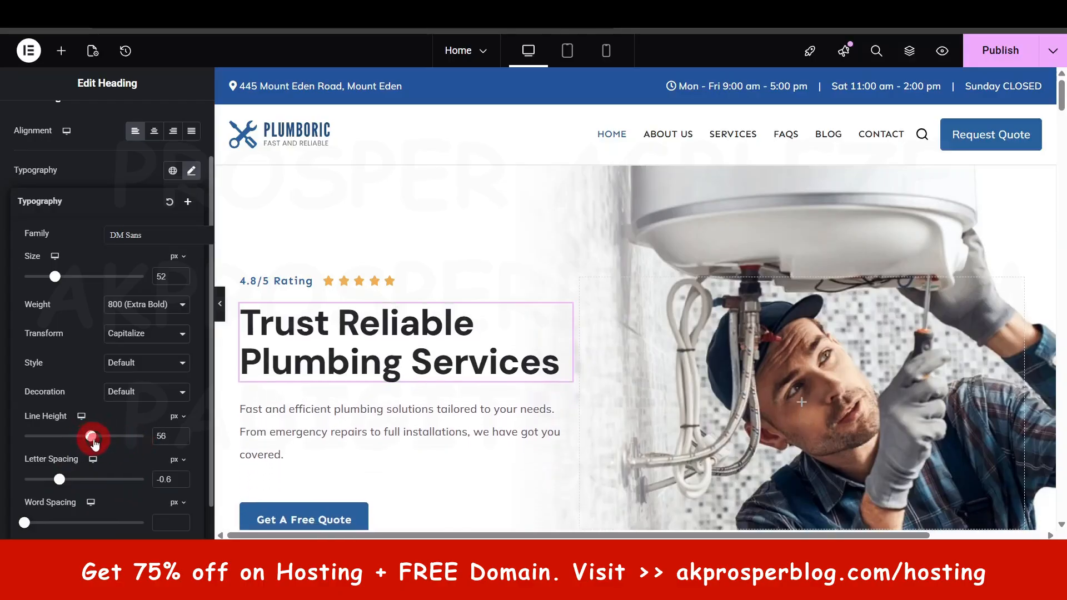
scroll(109, 418, down, 1)
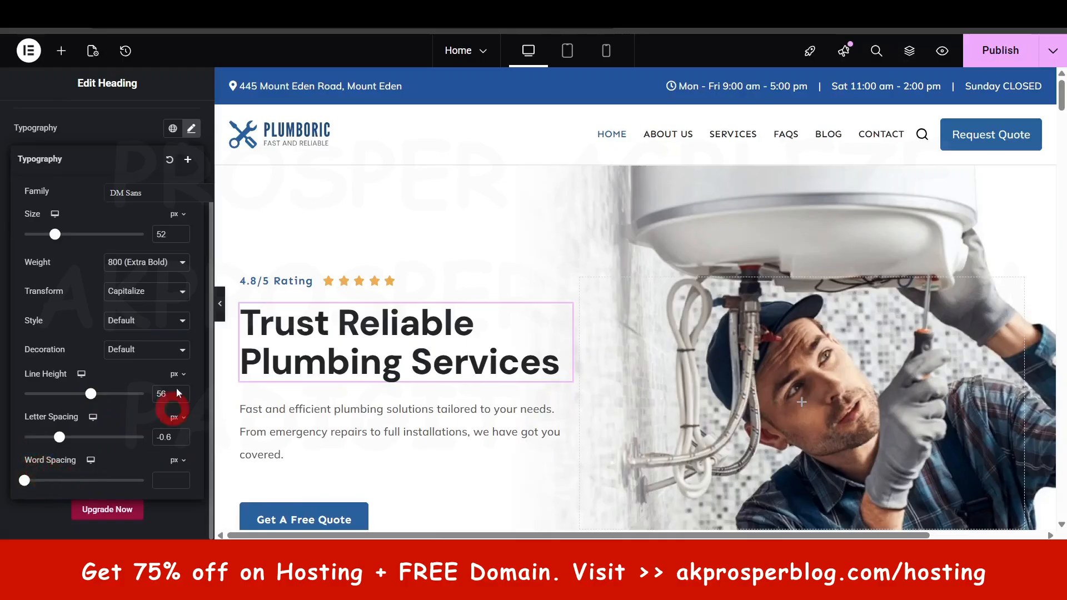
scroll(155, 375, up, 2)
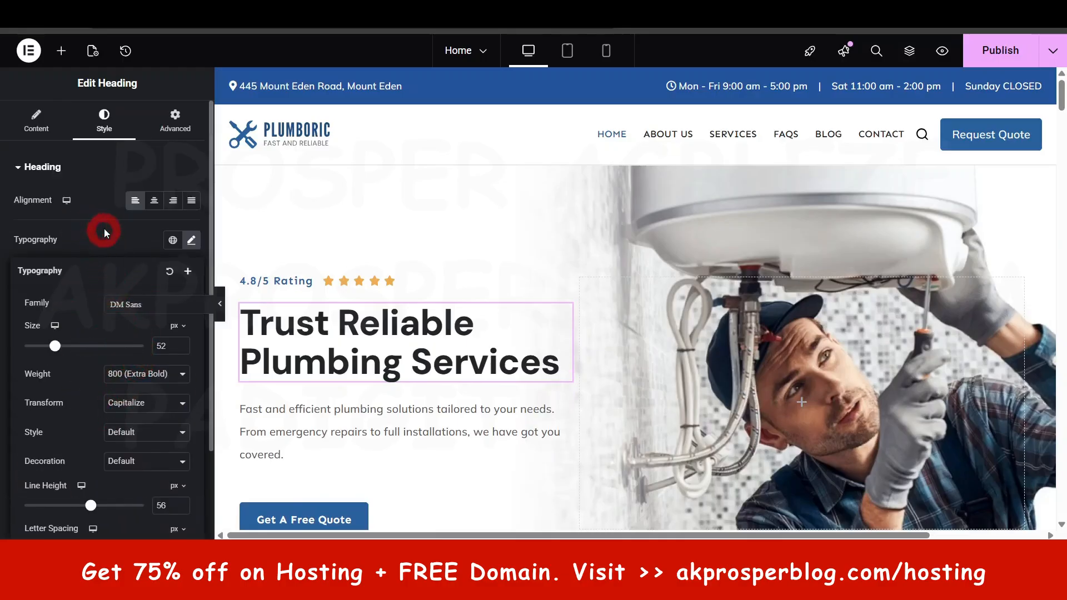
click(42, 171)
click(43, 171)
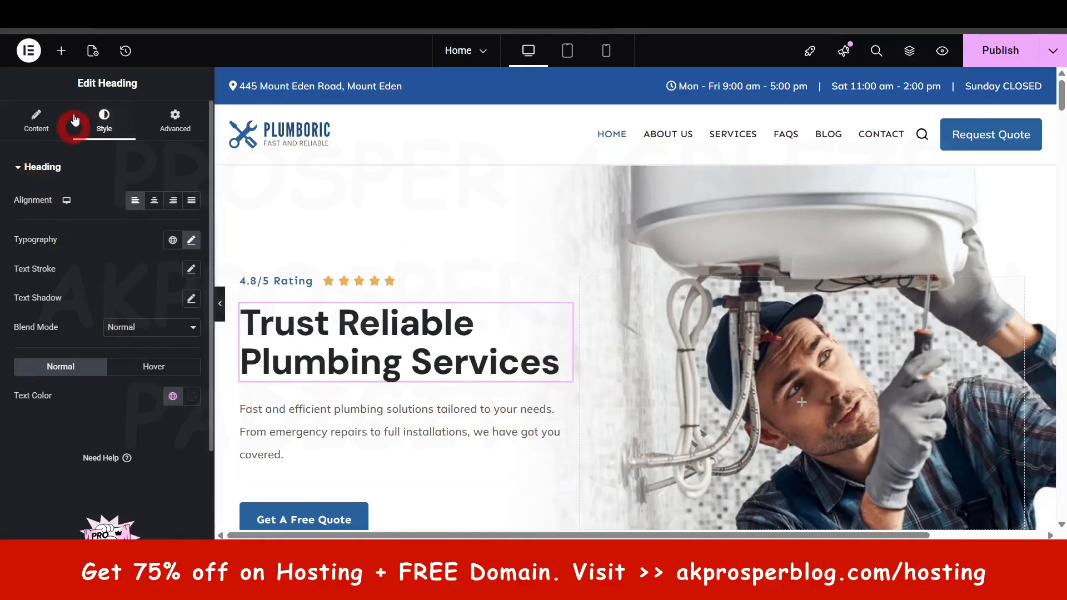
Step: Review the hero heading's content and style options and its advanced layout settings, including margin and padding
click(47, 122)
click(117, 134)
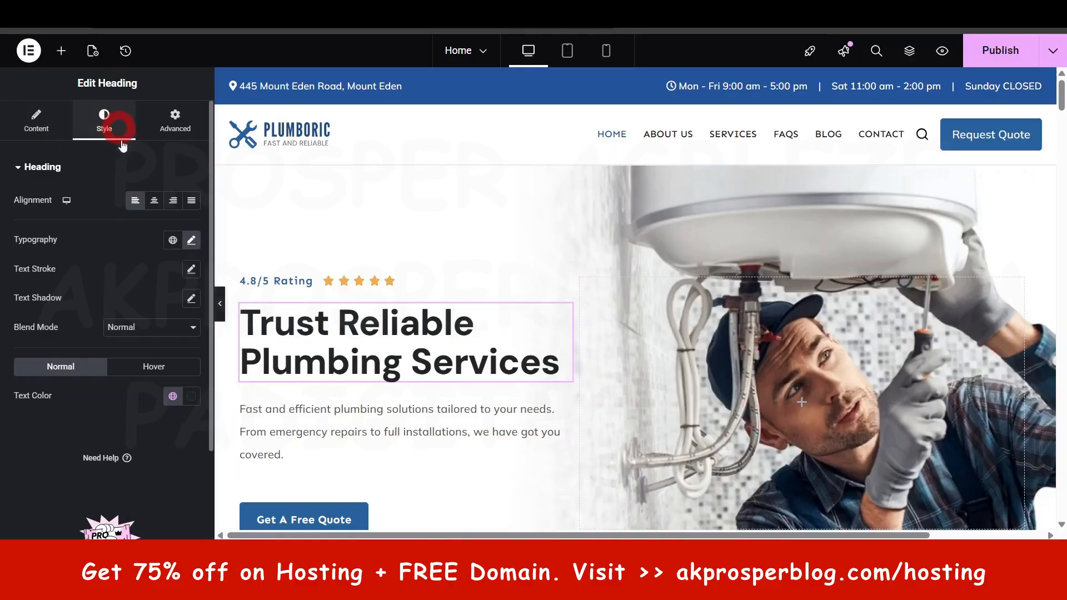
click(175, 120)
click(38, 201)
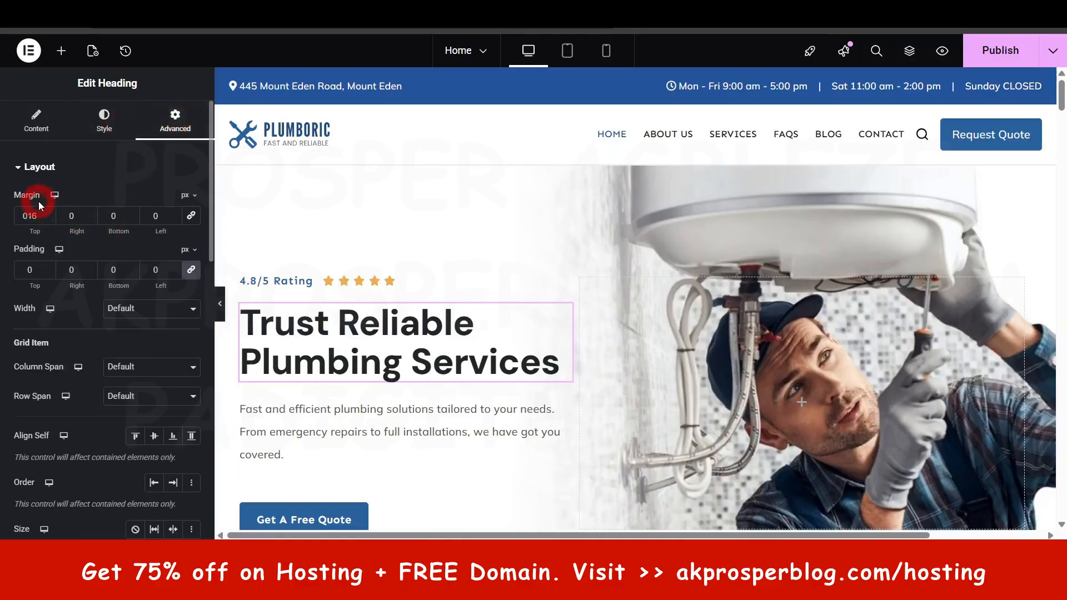
click(532, 404)
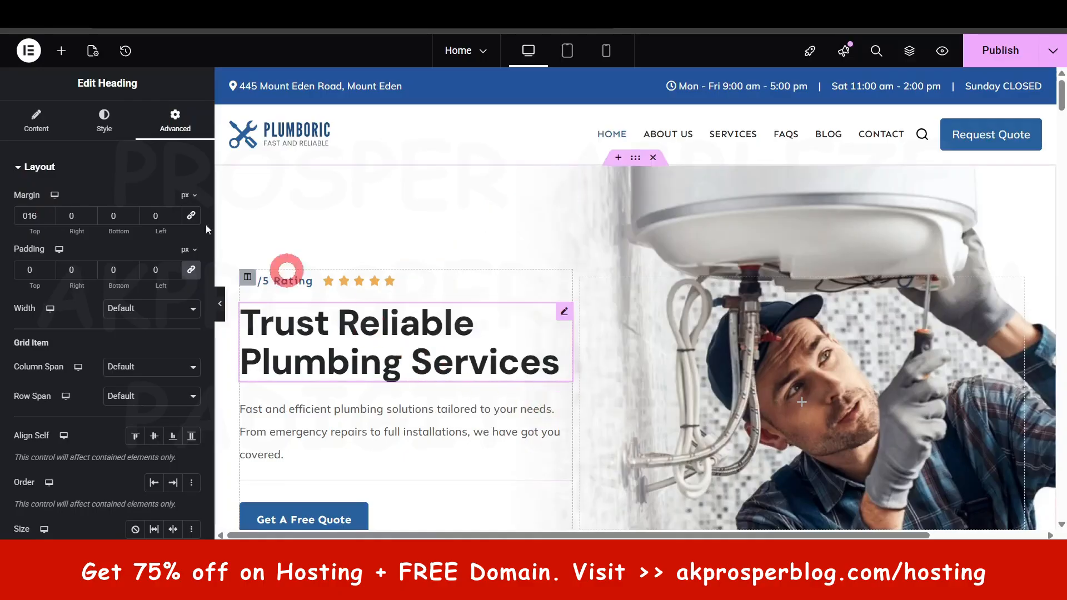
click(13, 173)
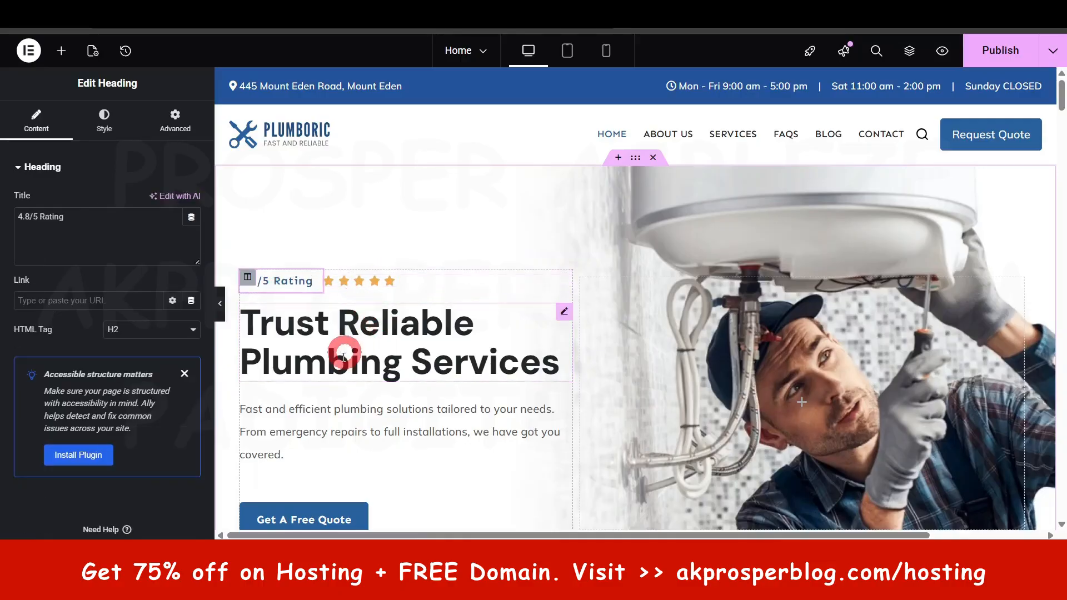
click(398, 352)
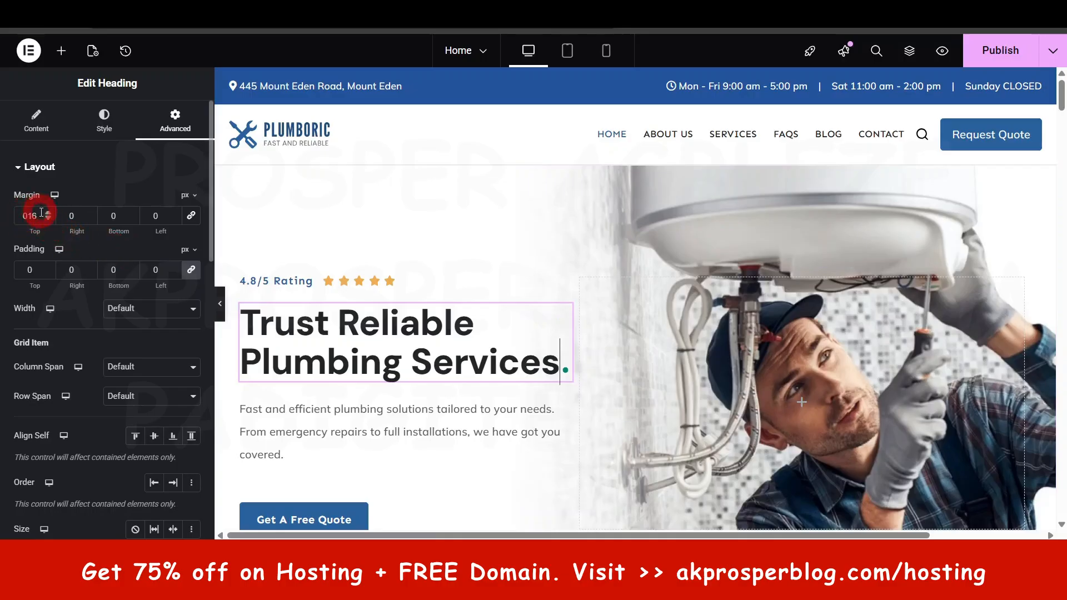
Step: Try top margins of 0 and 50 px on the hero heading and return the margin to 0
drag(29, 212, 28, 214)
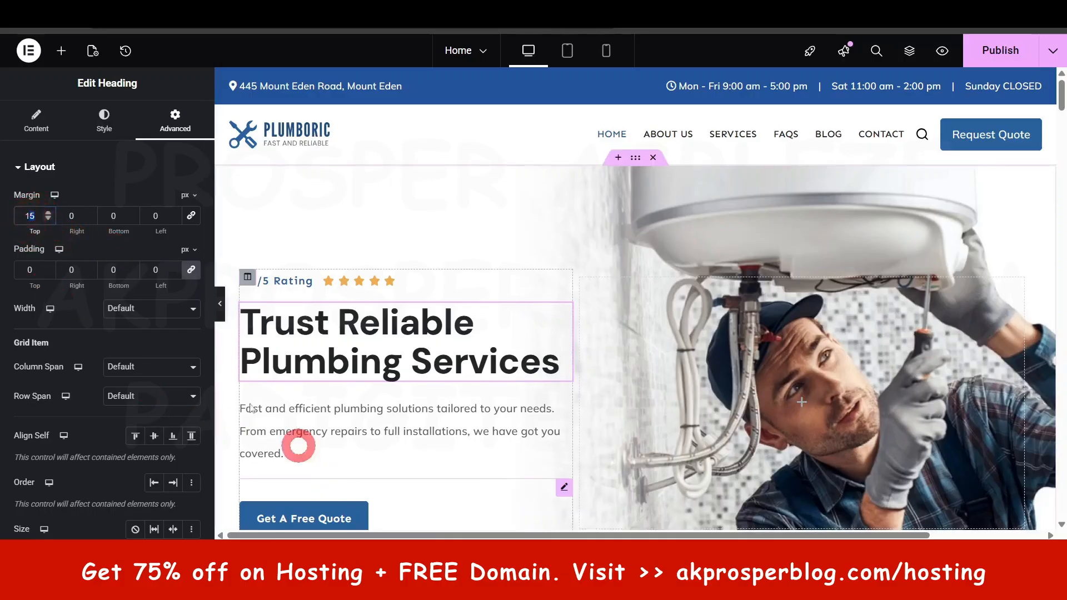
text(0)
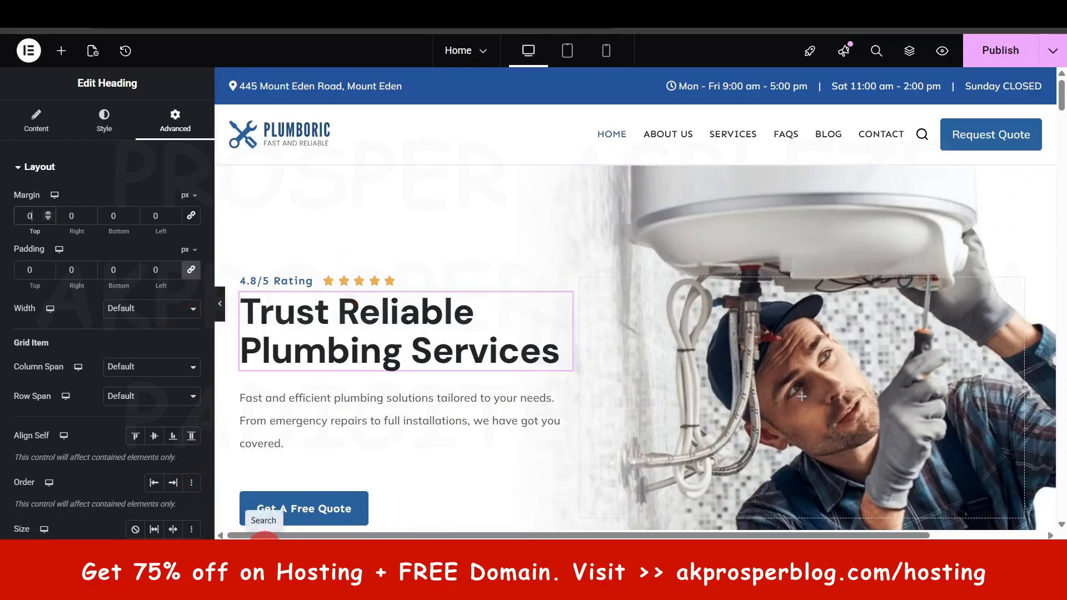
text(50)
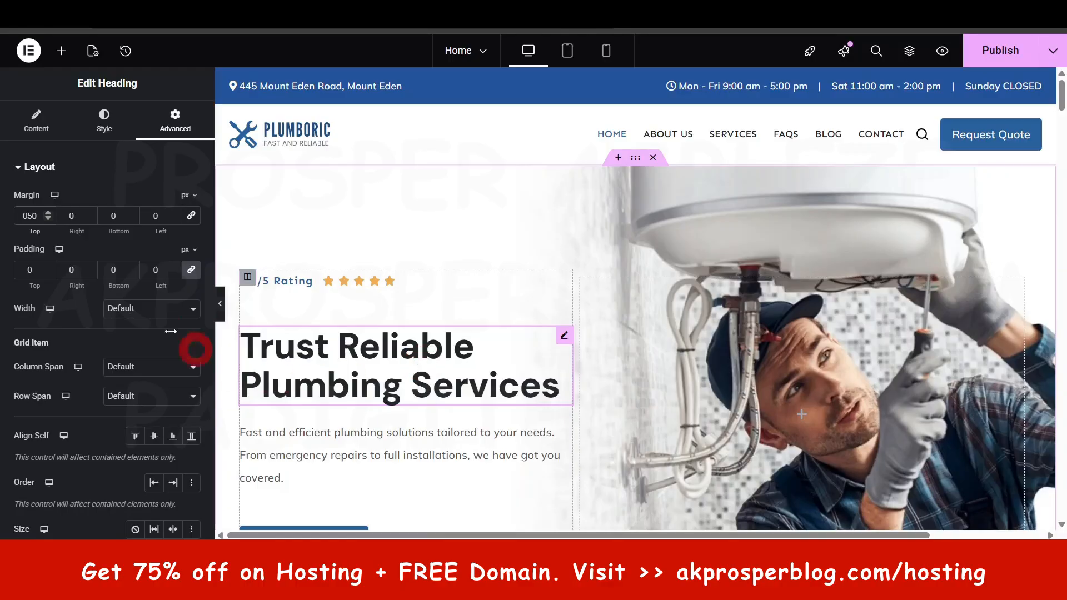
mouse_move(470, 538)
key(BackSpace)
key(BackSpace)
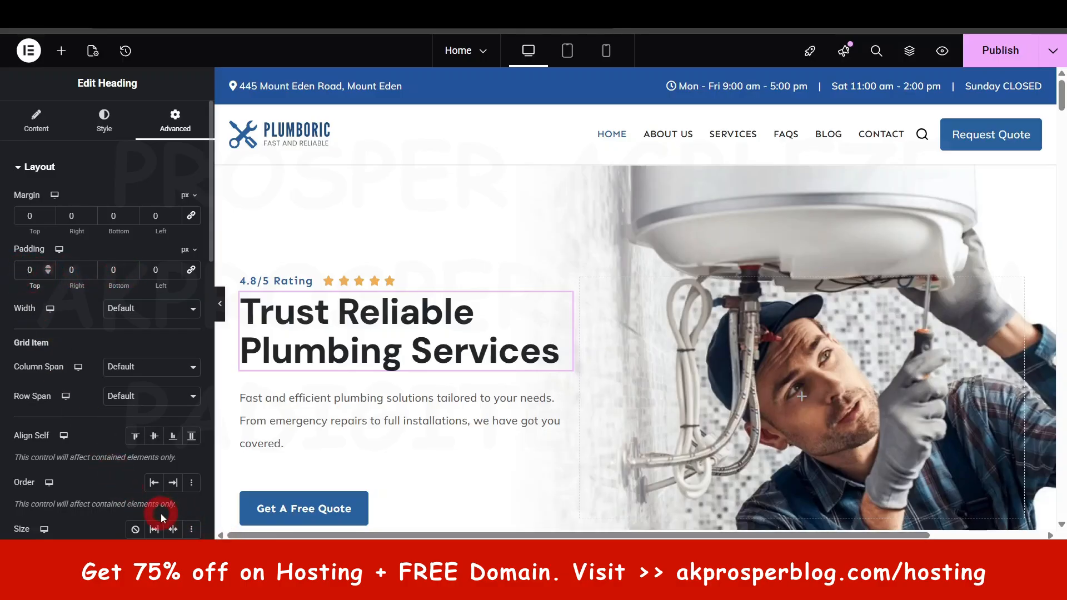
Step: Try 50 px of top padding on the hero heading, reset it to 0 and restore the top margin to 16 px
text(5)
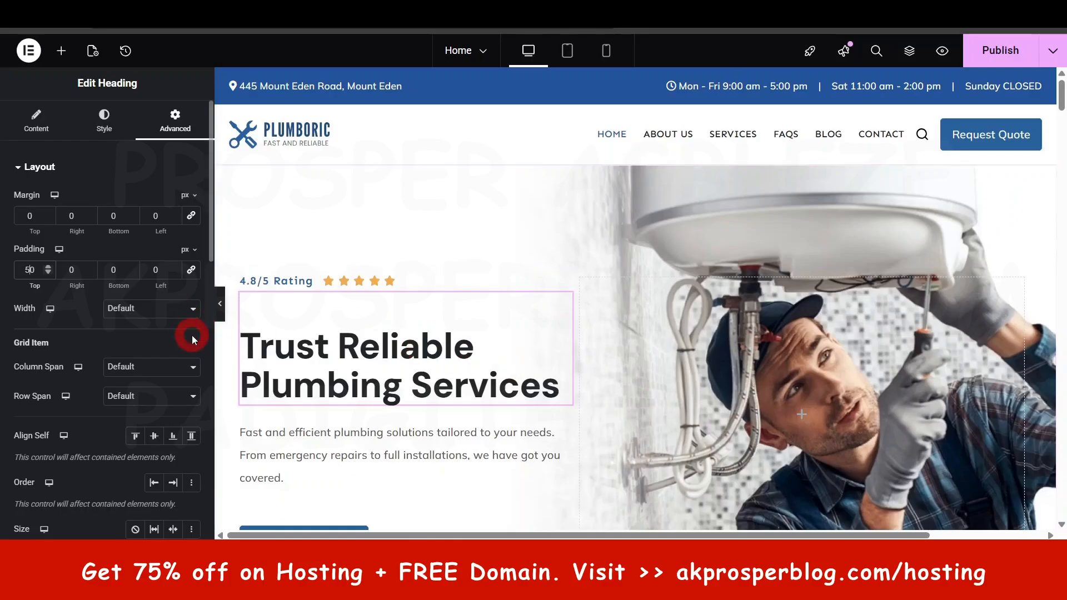
key(BackSpace)
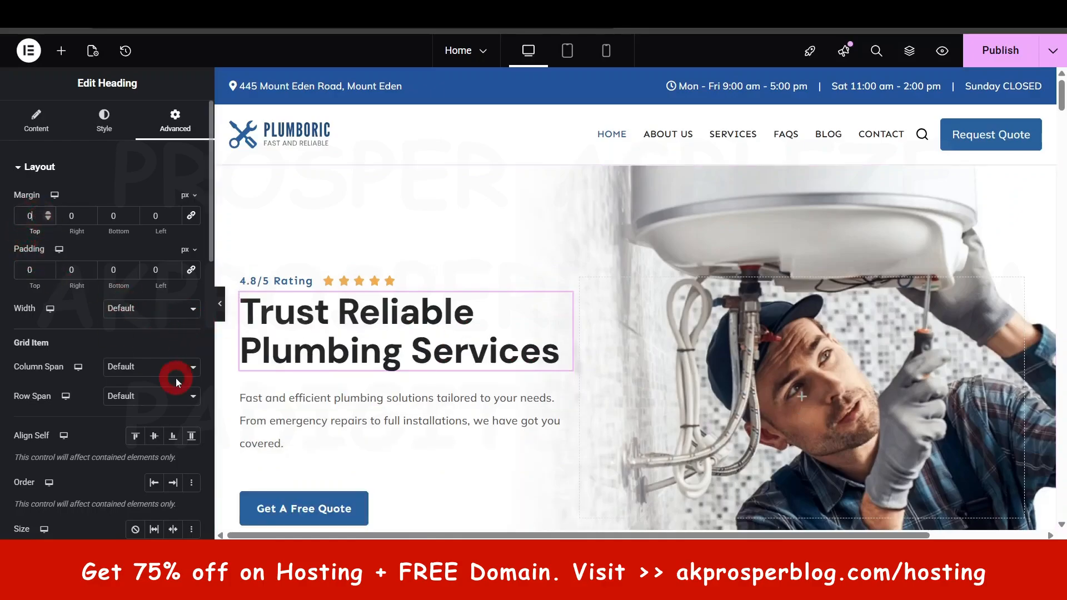
text(16)
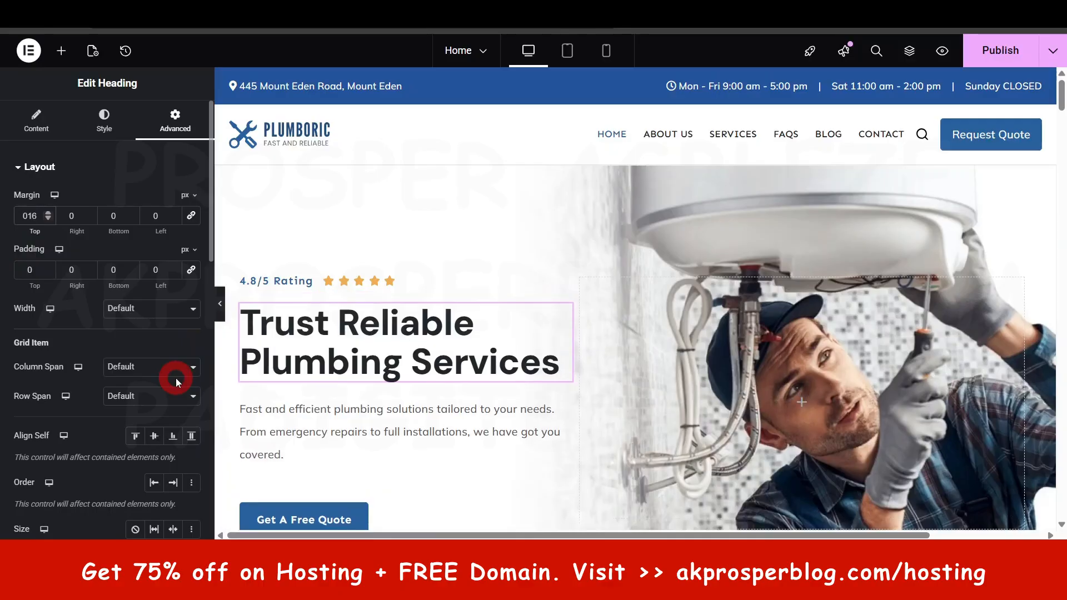
Step: Try the Fade In and Bounce In Down entrance animations on the hero heading
scroll(121, 268, down, 3)
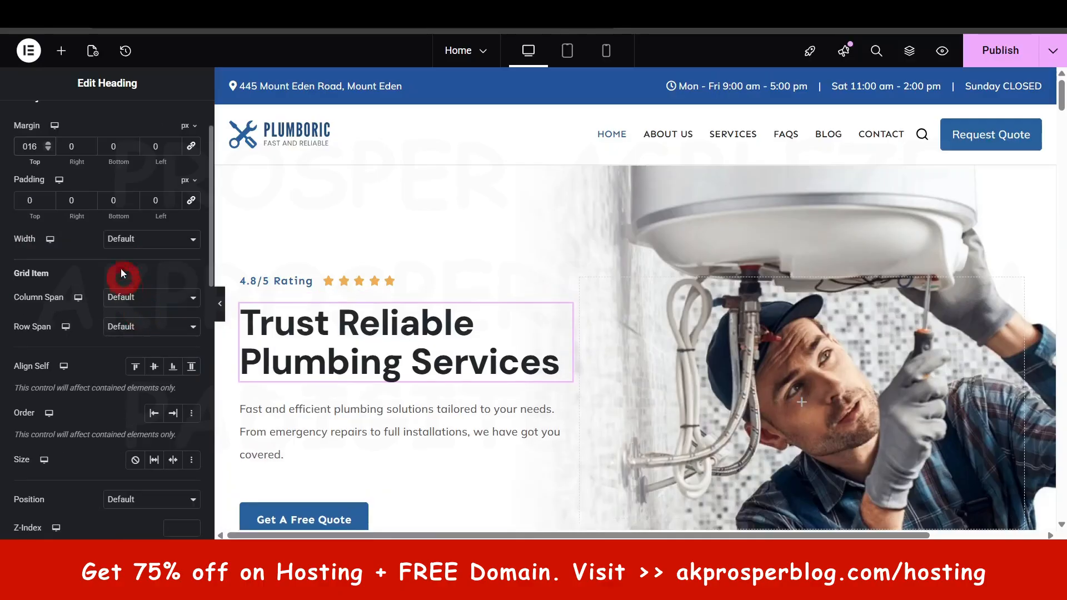
scroll(123, 350, down, 3)
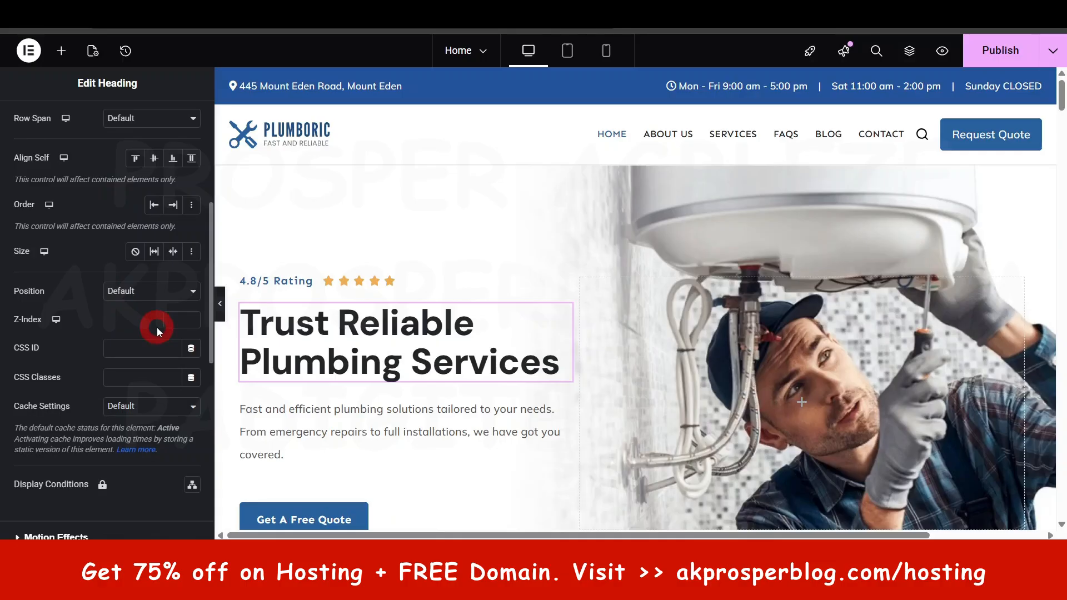
scroll(92, 352, down, 6)
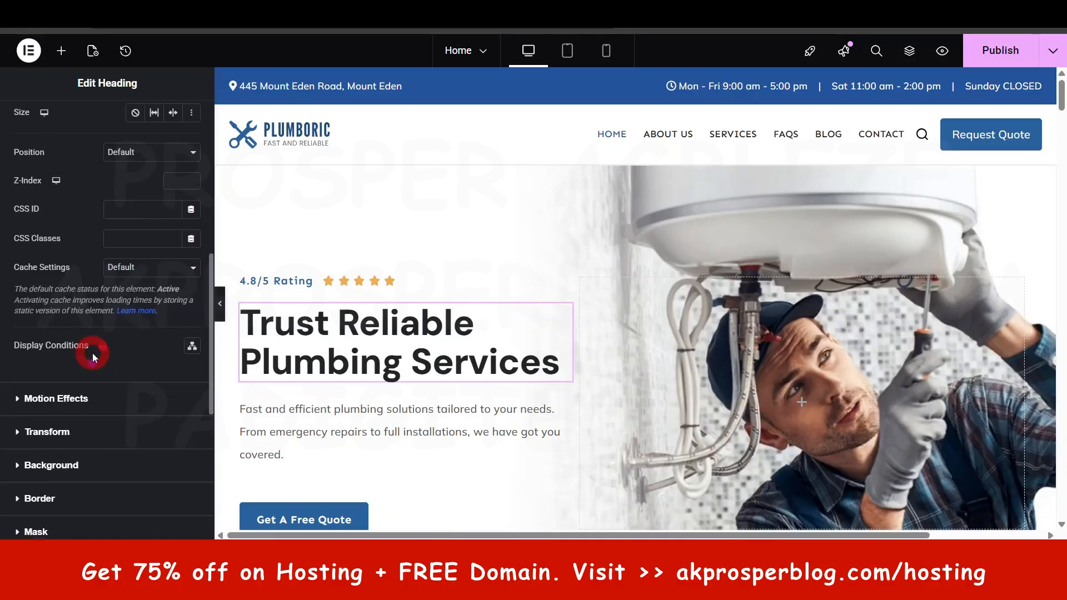
click(56, 260)
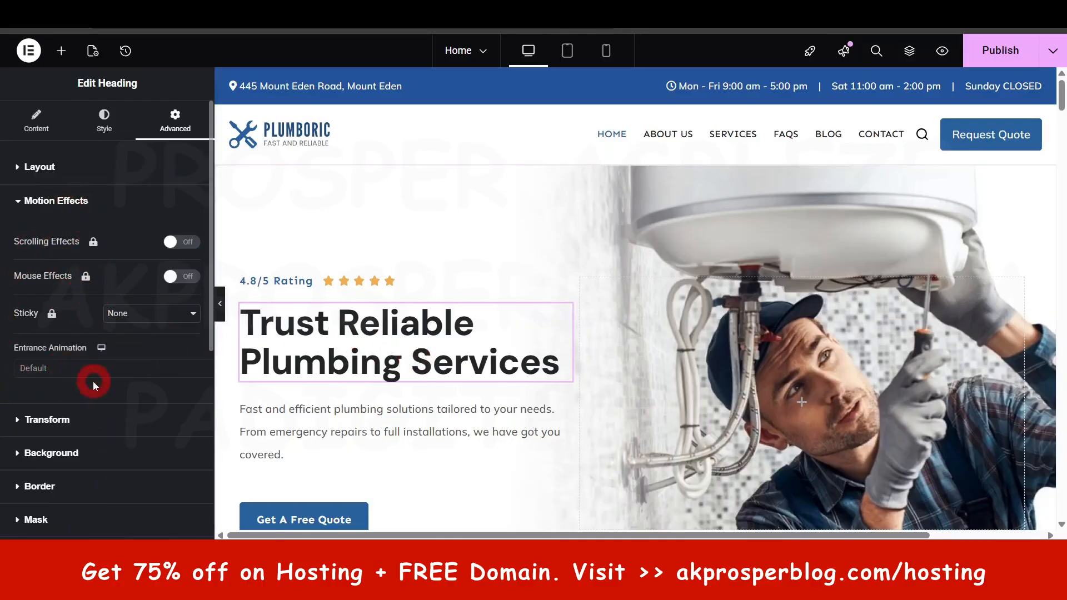
click(70, 368)
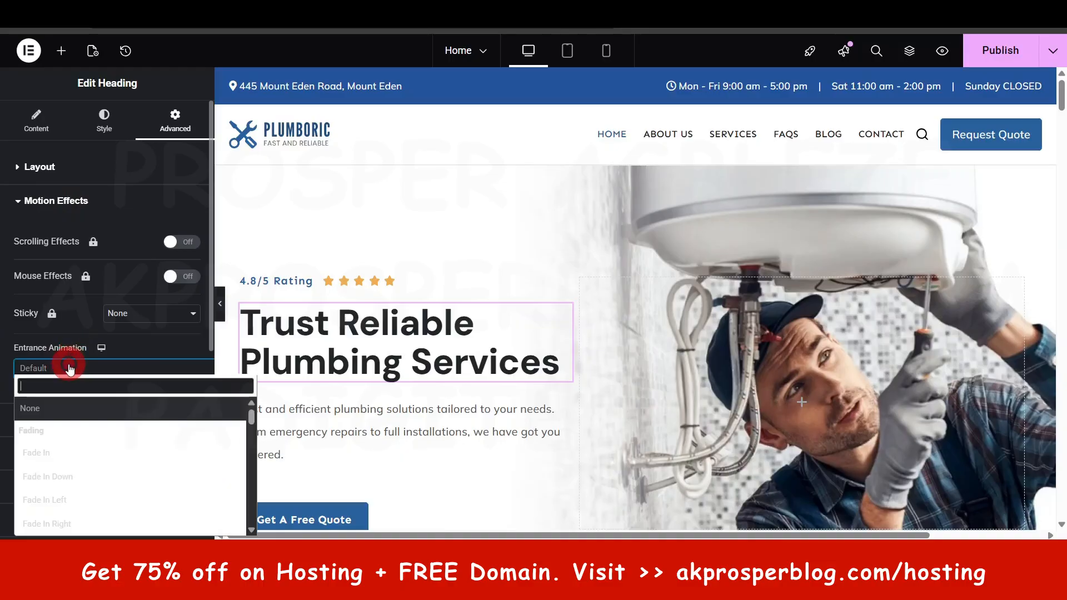
click(53, 451)
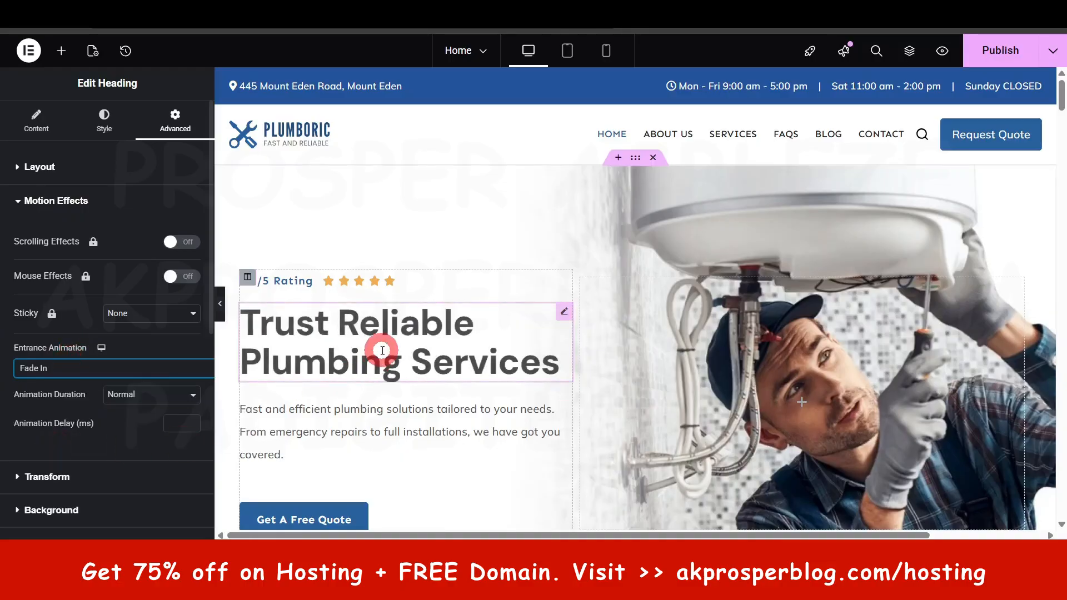
click(96, 371)
scroll(102, 443, down, 5)
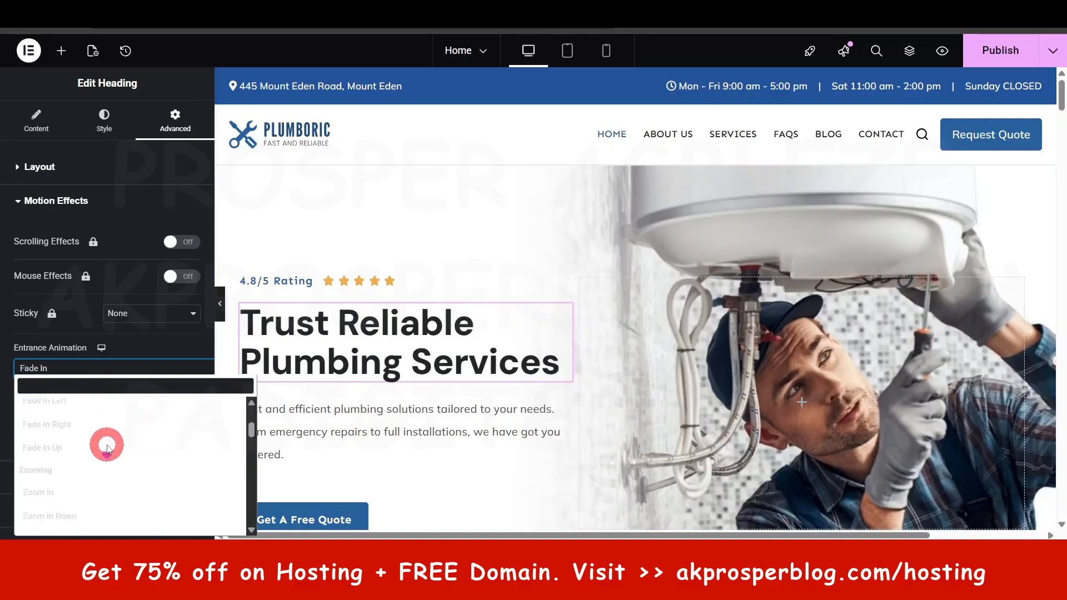
click(84, 478)
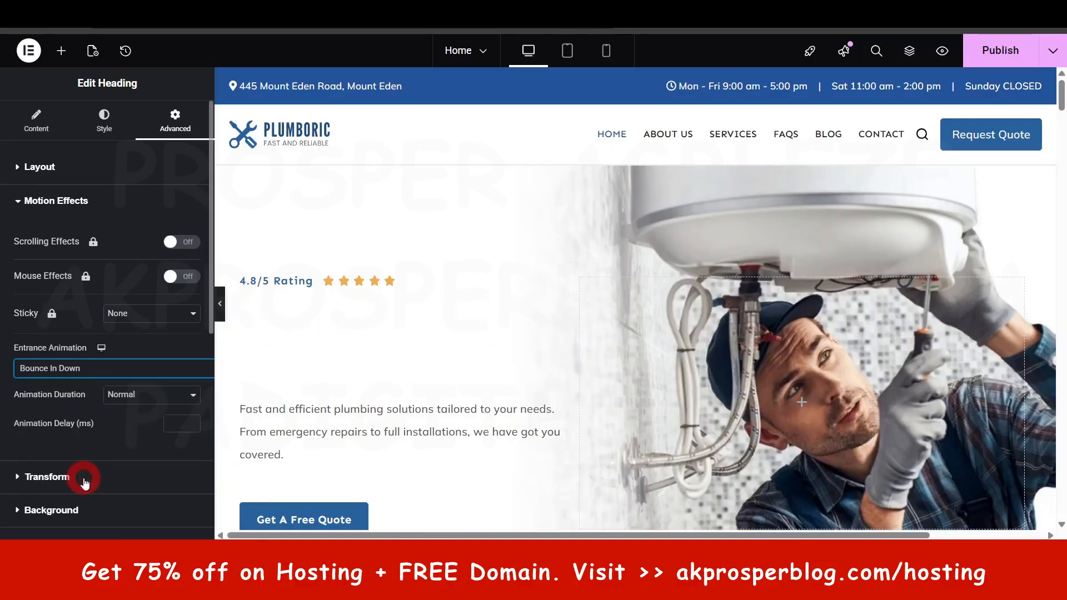
Step: Try the Tada entrance animation on the hero heading, then set its entrance animation to None
click(95, 366)
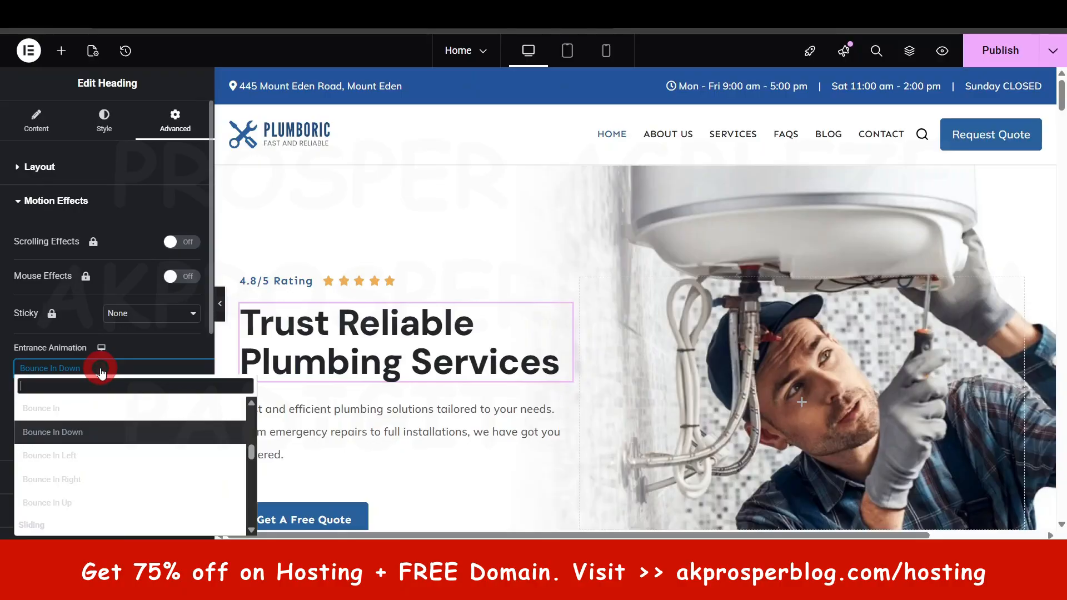
scroll(113, 471, down, 3)
scroll(113, 471, down, 5)
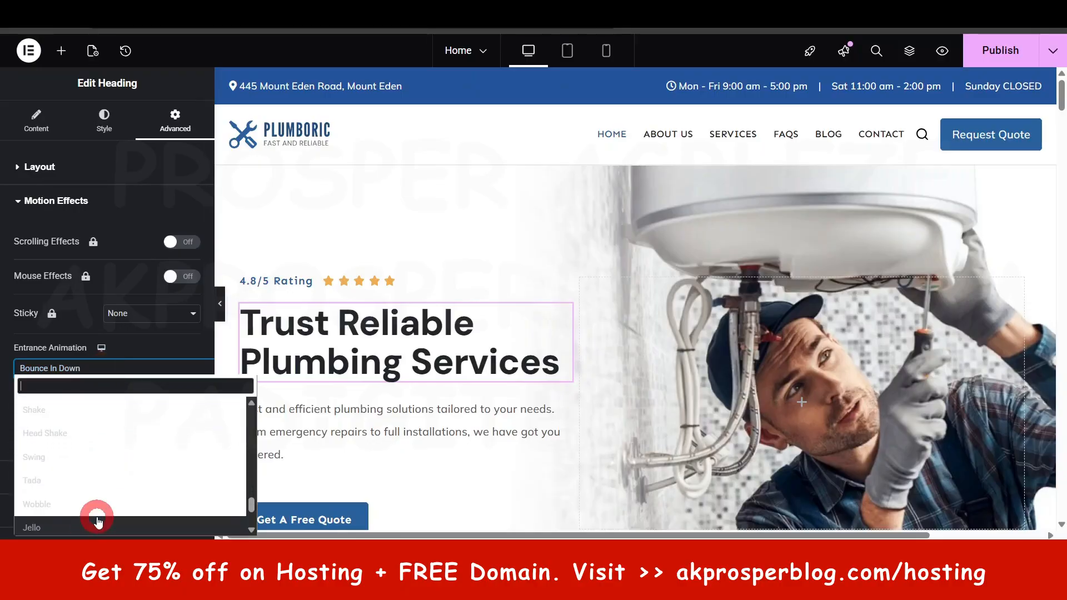
click(86, 489)
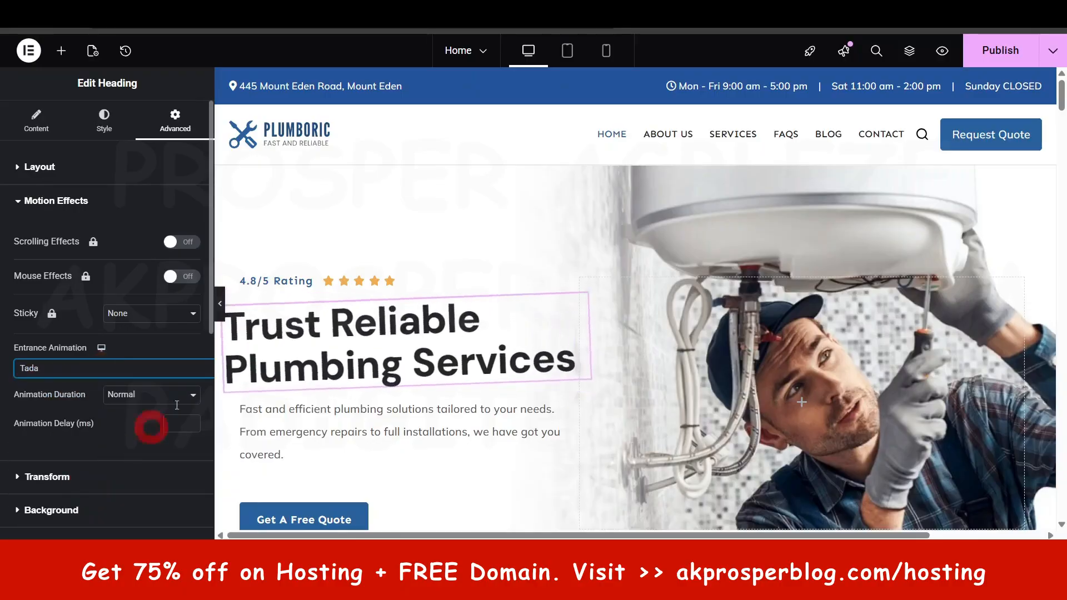
click(160, 370)
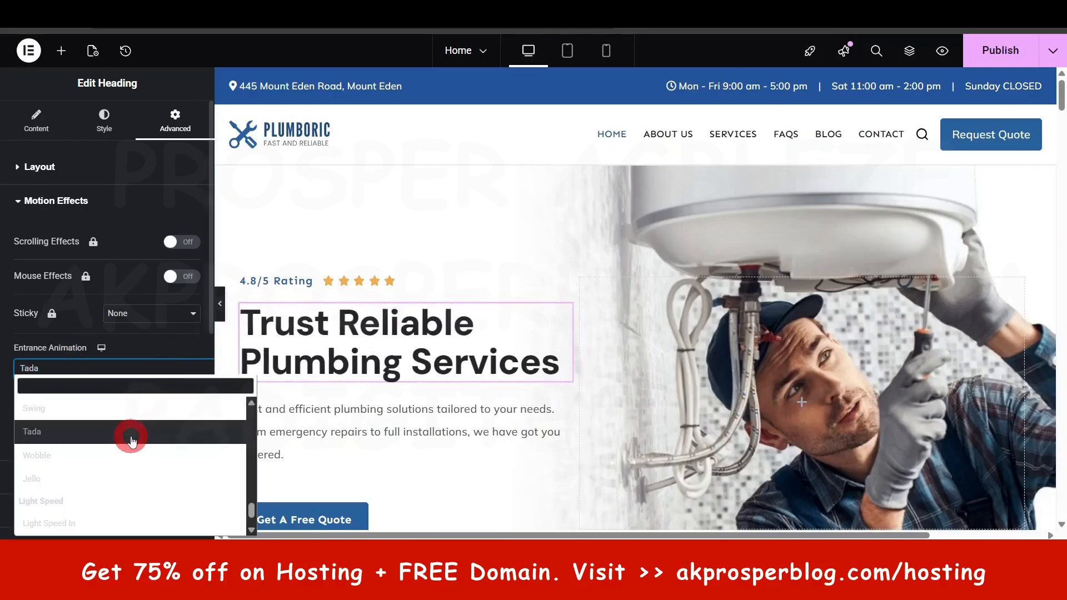
scroll(131, 435, up, 10)
click(69, 407)
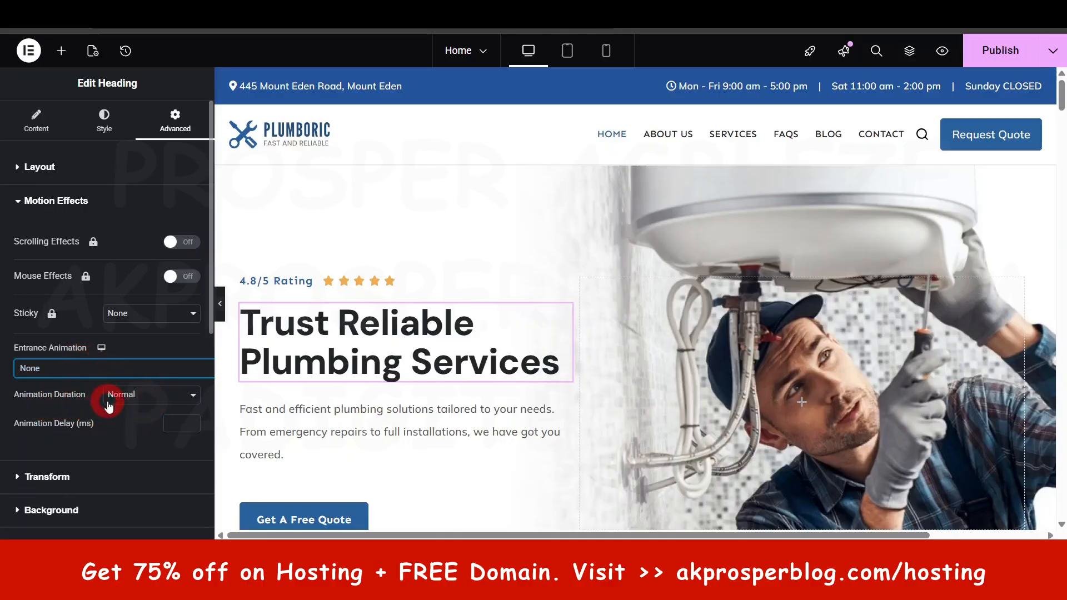
Step: Try a classic background color of #027ABB on the hero heading, then clear it
scroll(108, 433, down, 1)
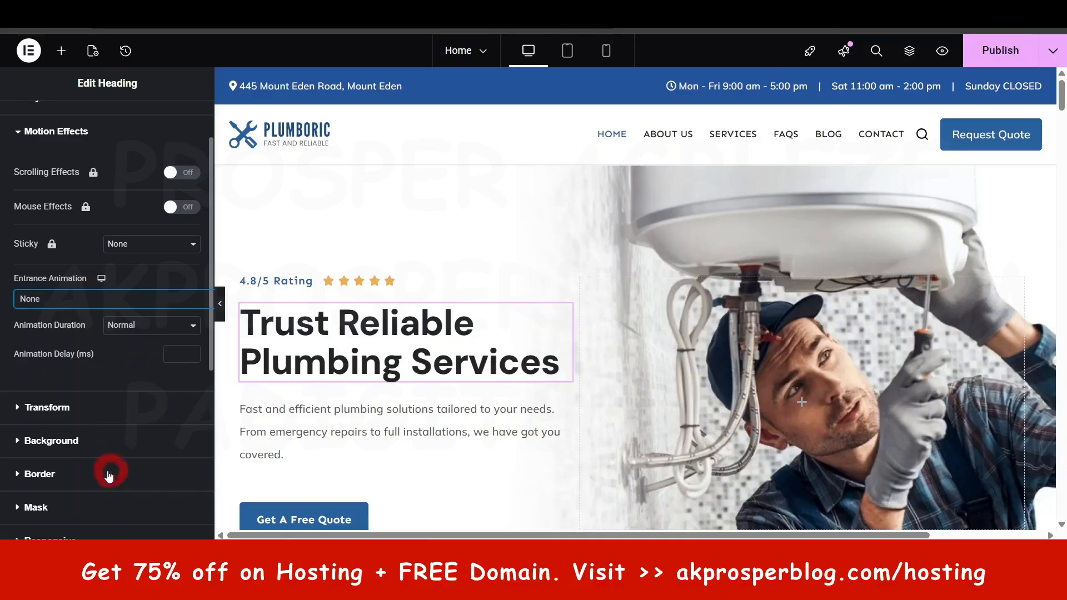
click(67, 441)
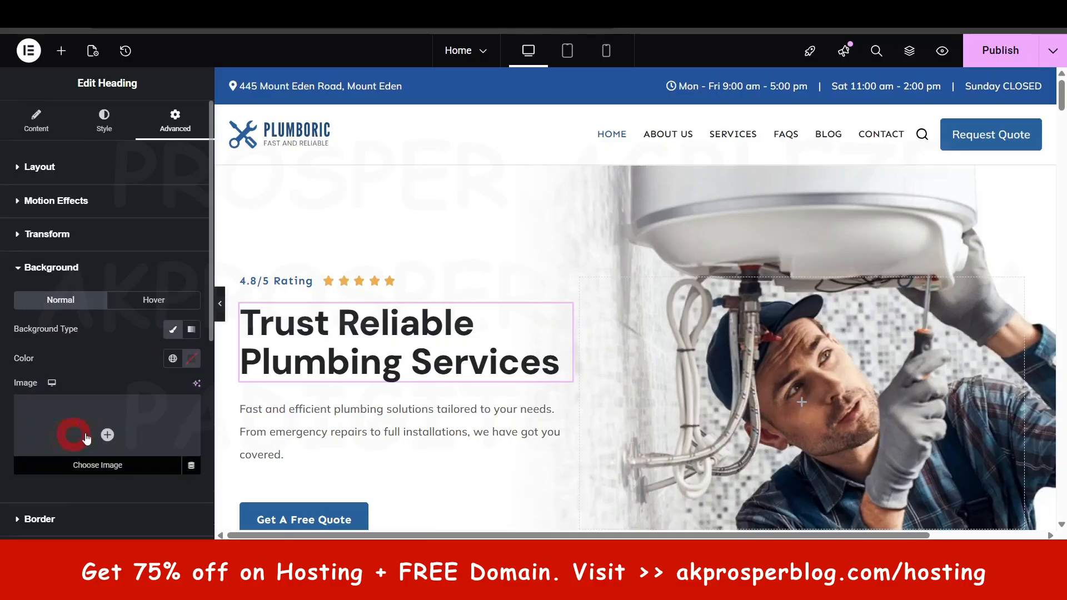
click(174, 332)
click(175, 332)
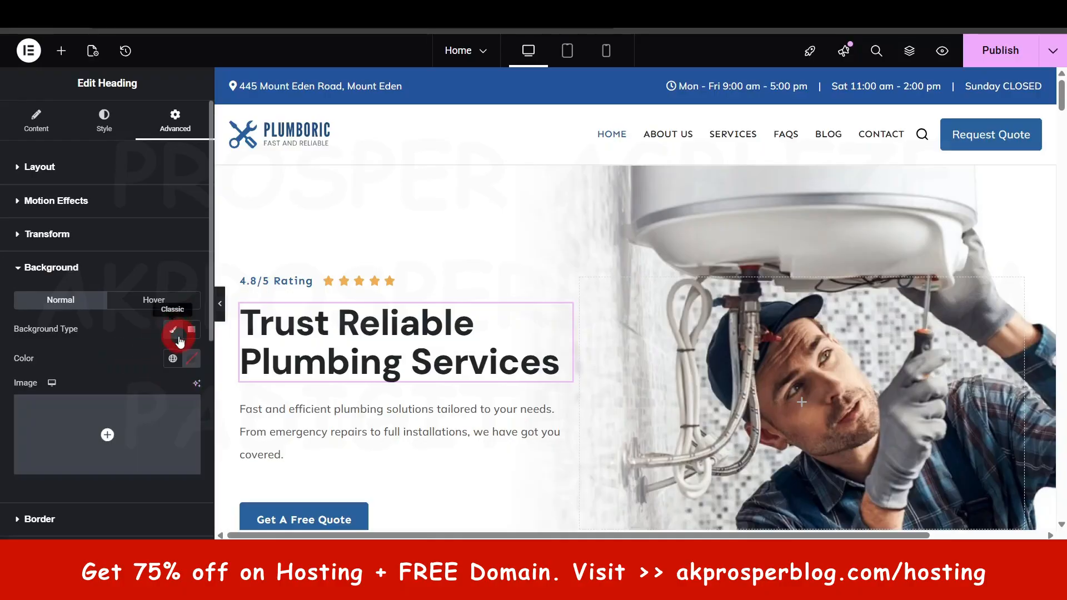
click(183, 362)
click(86, 306)
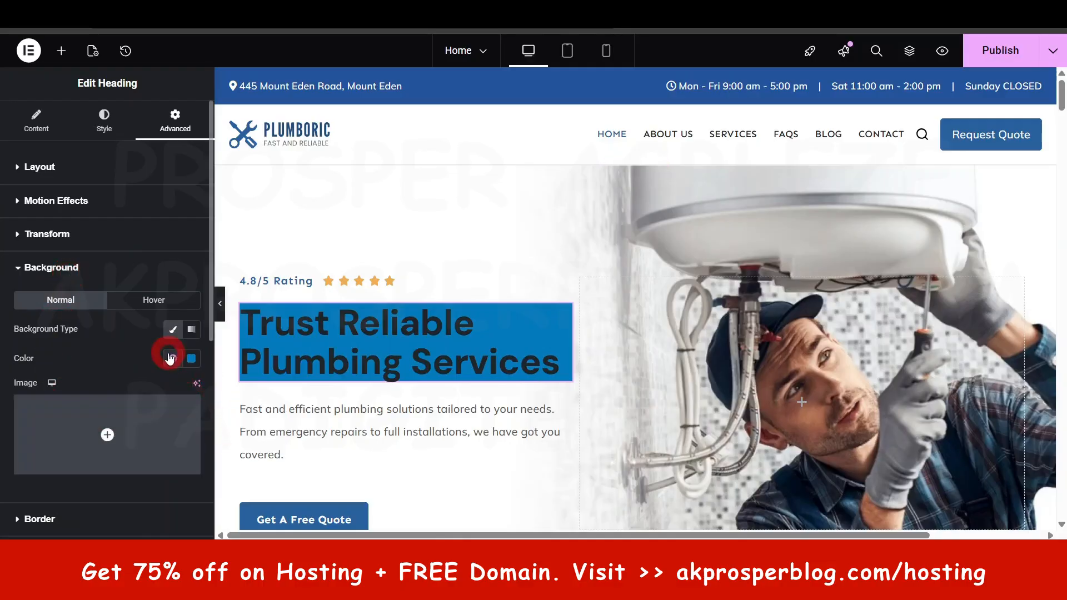
click(190, 360)
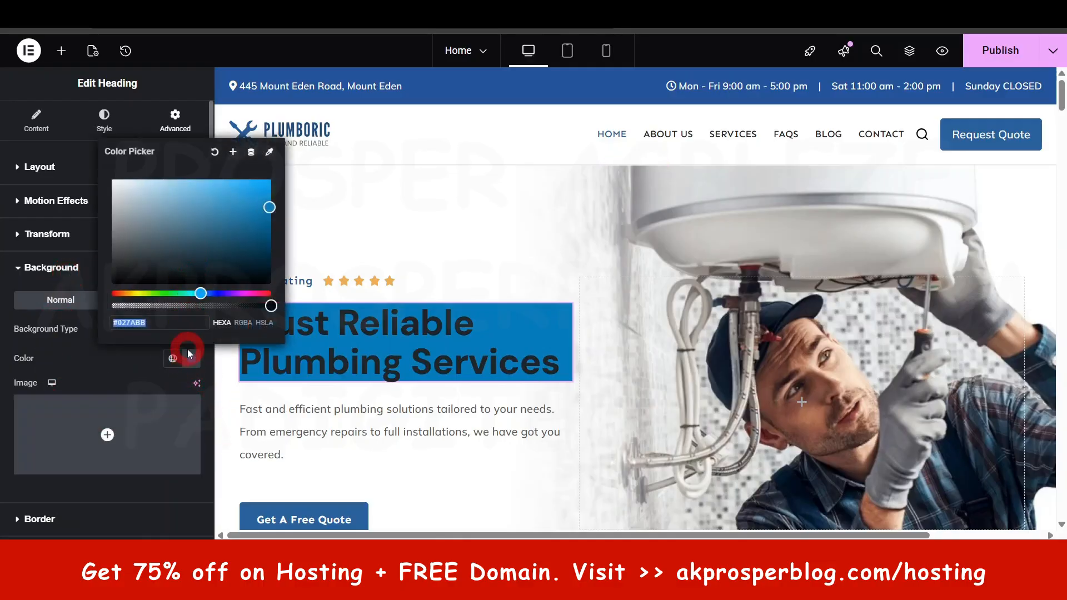
click(215, 153)
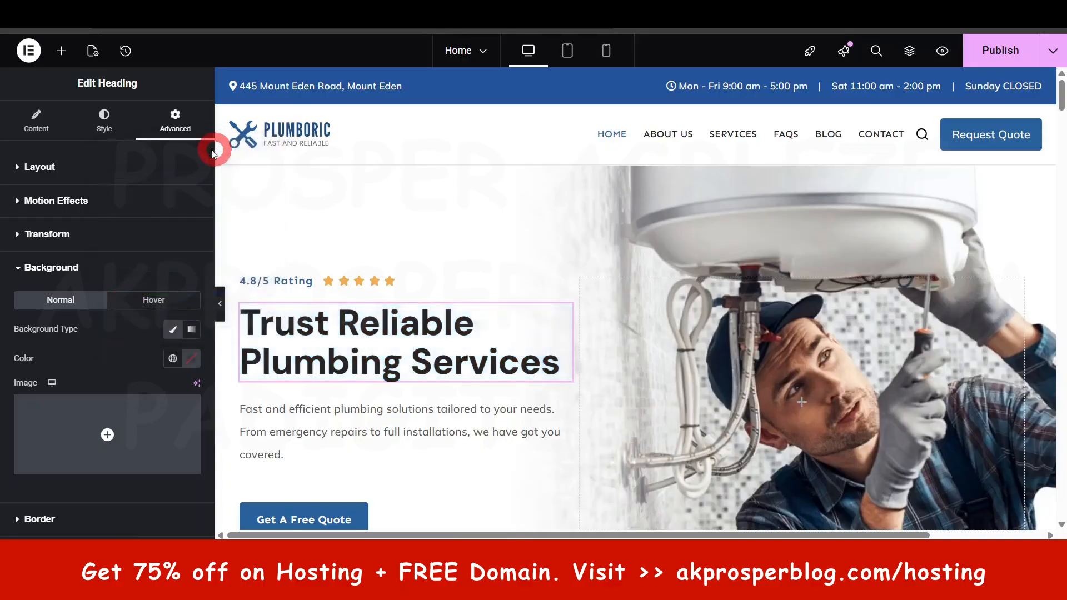
Step: Look over the hero heading's remaining advanced settings and publish the Home page
click(71, 269)
click(60, 366)
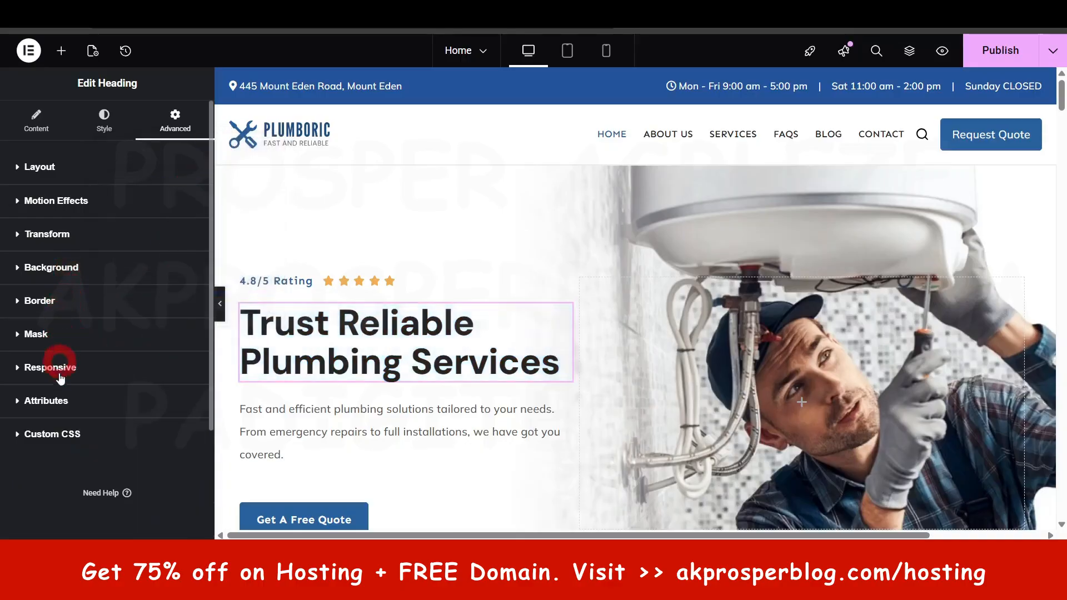
click(59, 334)
click(84, 334)
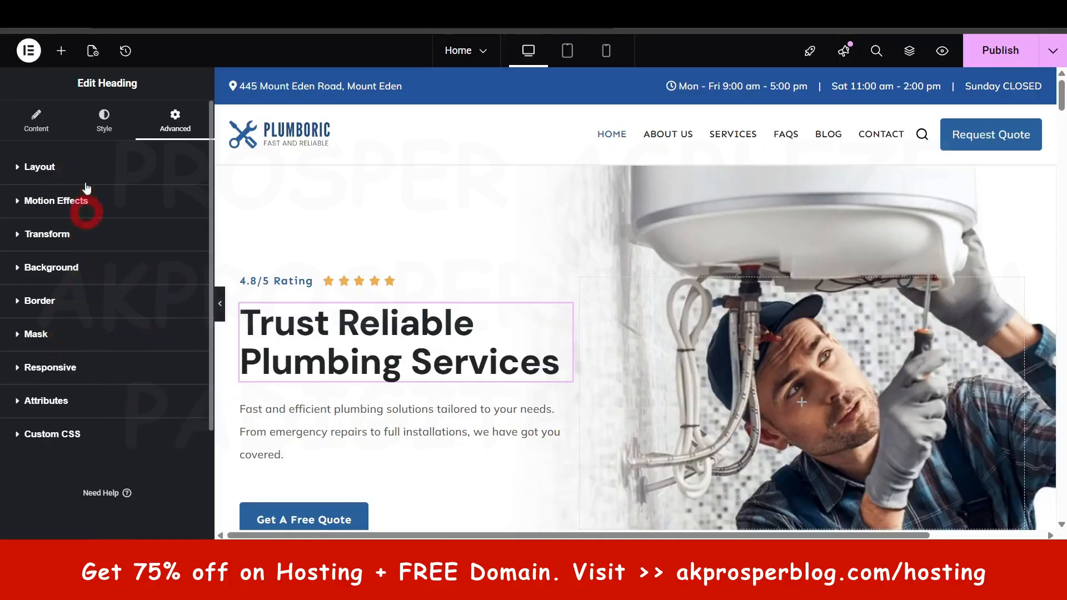
click(1002, 51)
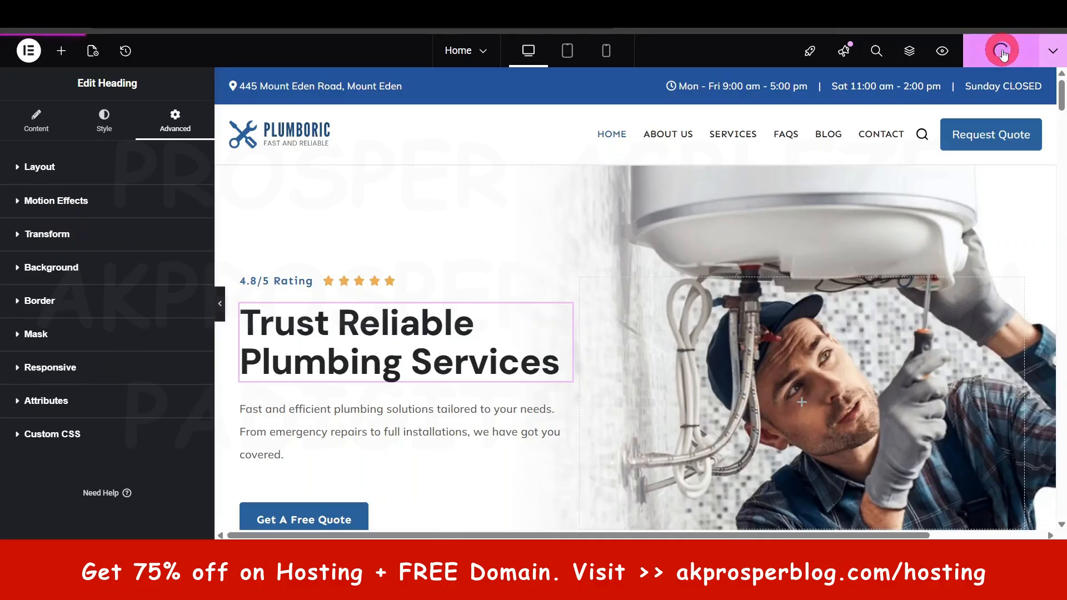
Step: Open the hero paragraph's style settings, try a text shadow with blur 10, reset it and check the hover options
click(275, 288)
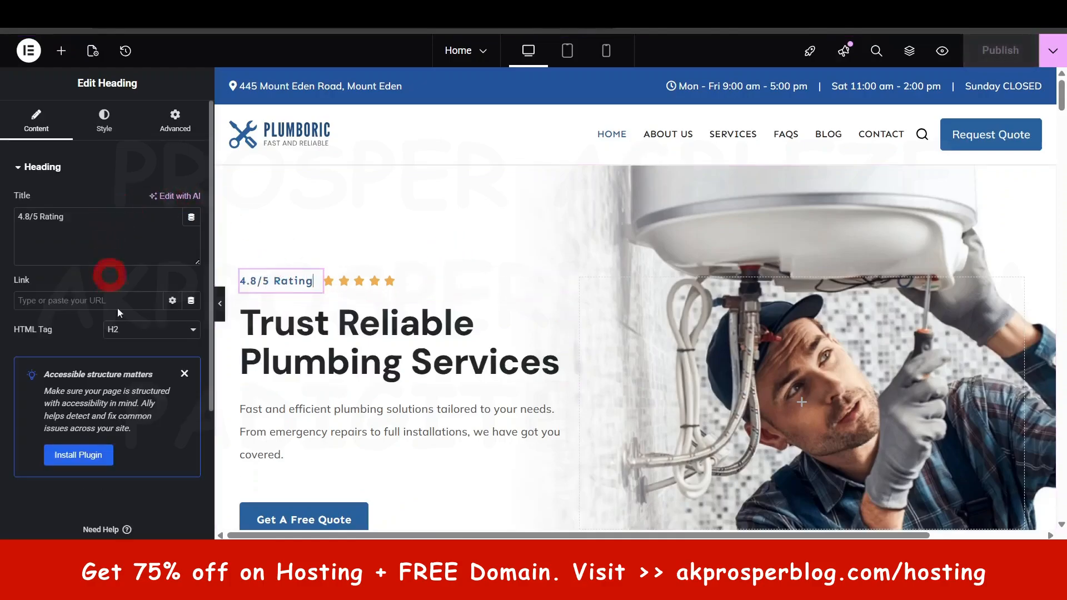
scroll(400, 317, down, 3)
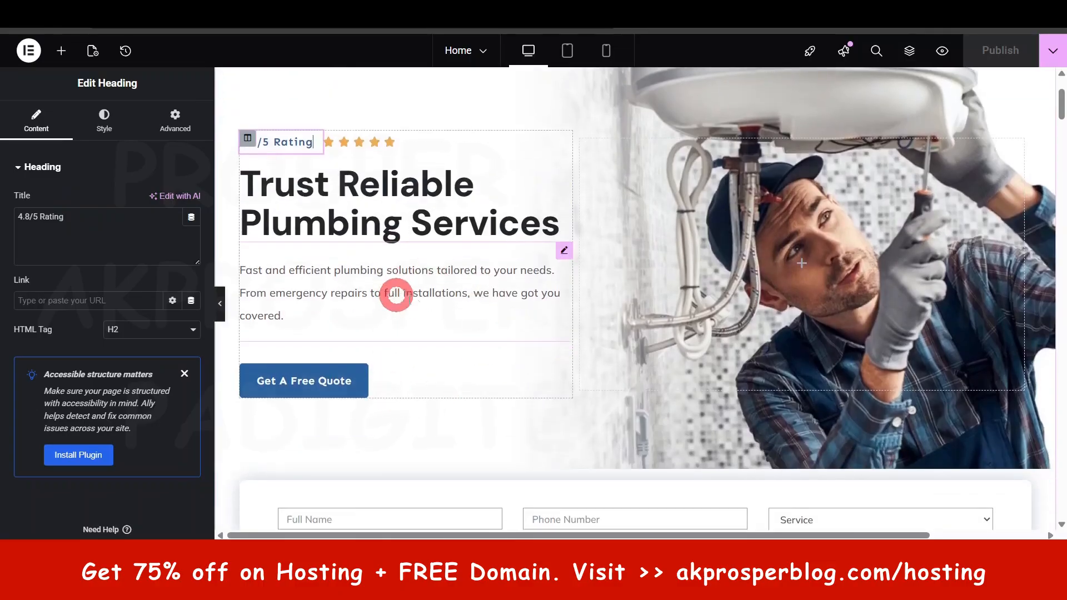
click(375, 287)
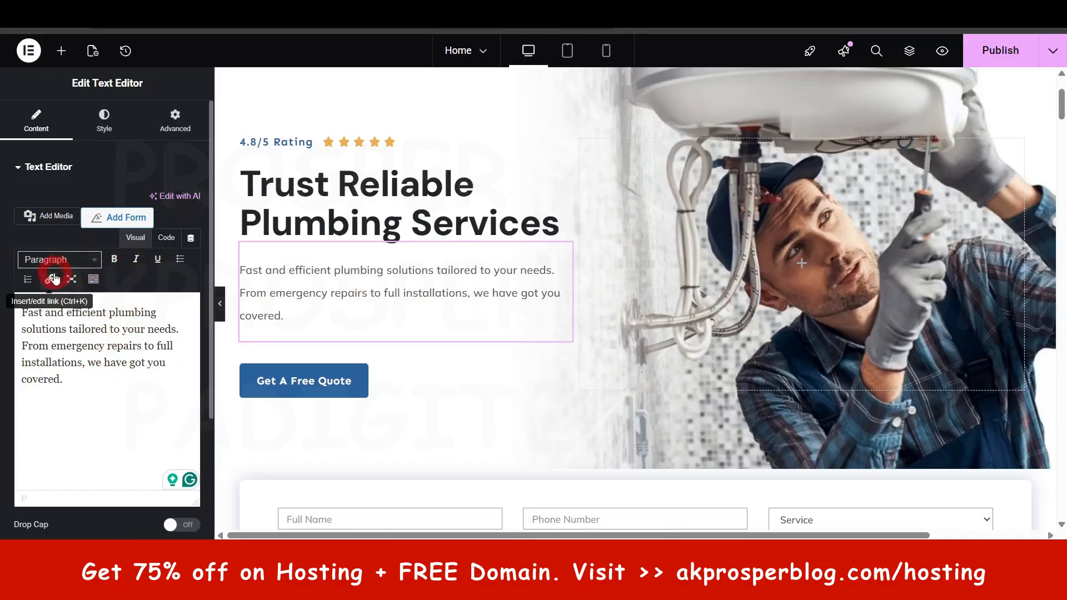
drag(76, 345, 105, 343)
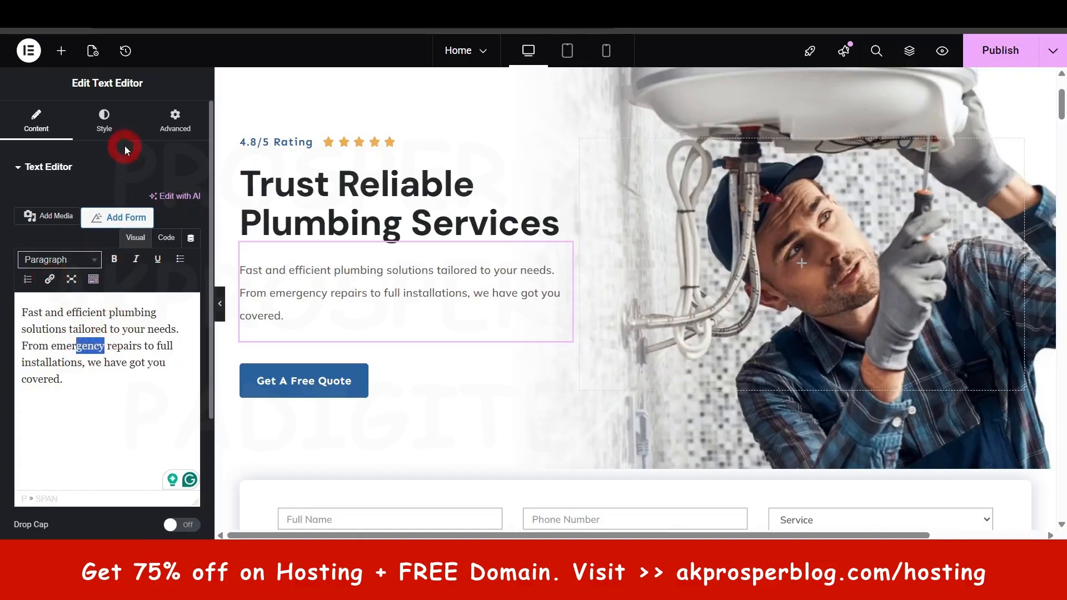
click(104, 118)
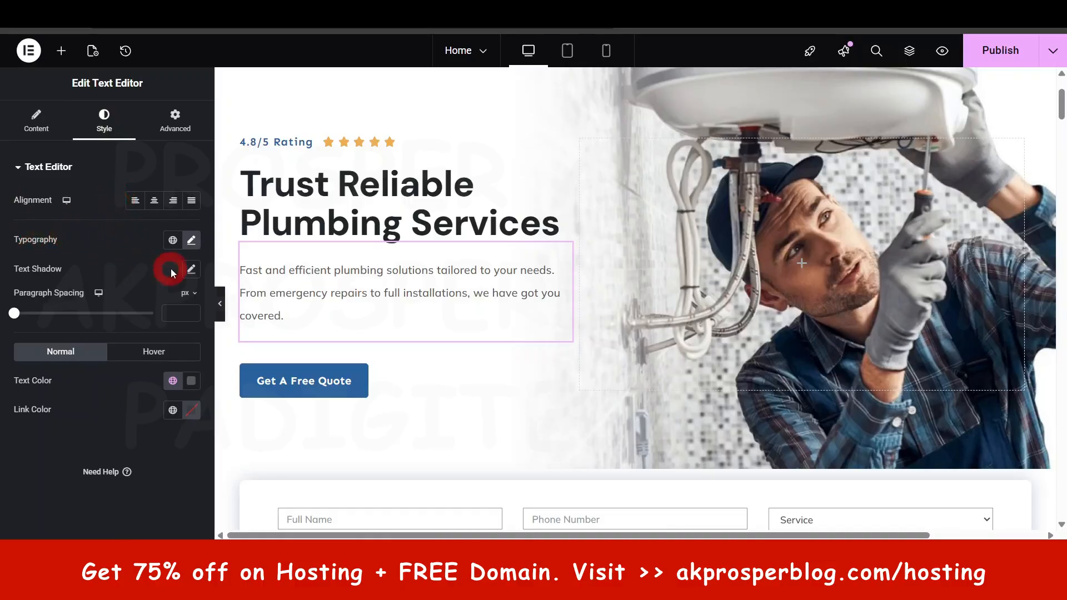
click(187, 270)
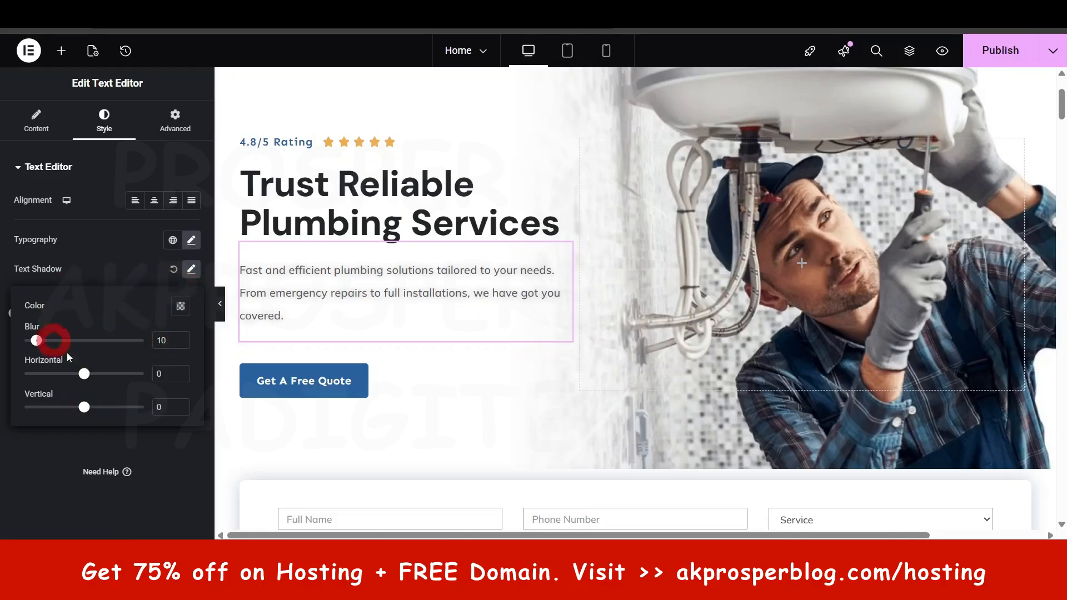
click(174, 270)
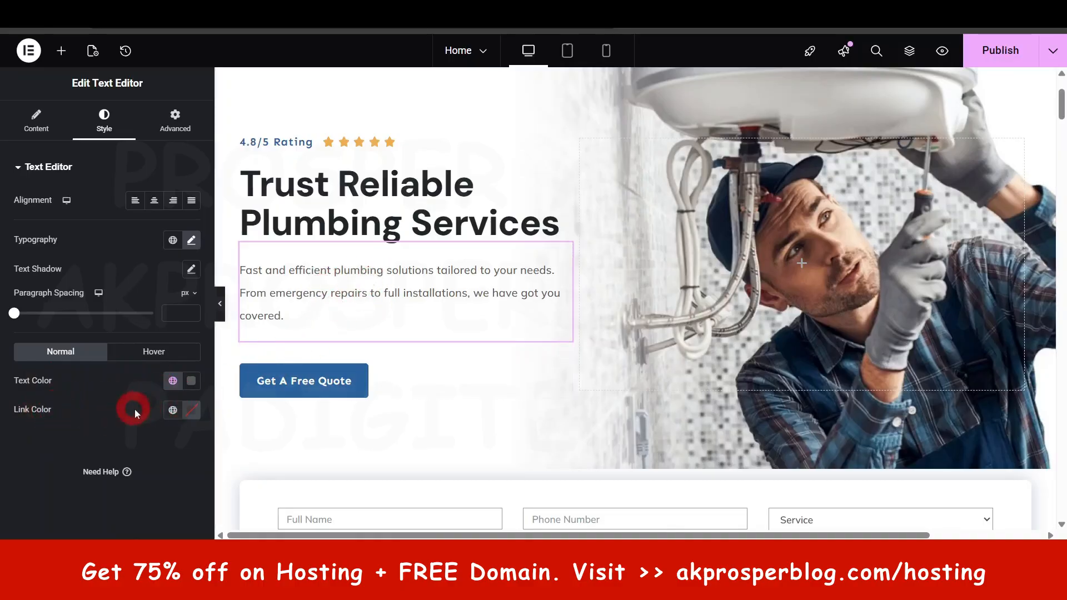
click(158, 353)
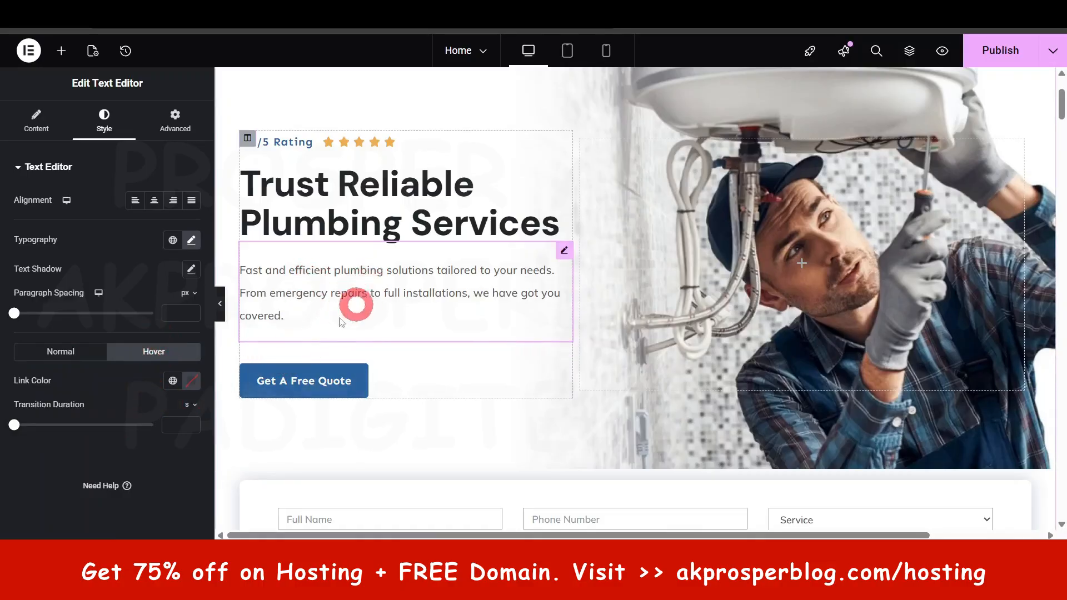
click(78, 352)
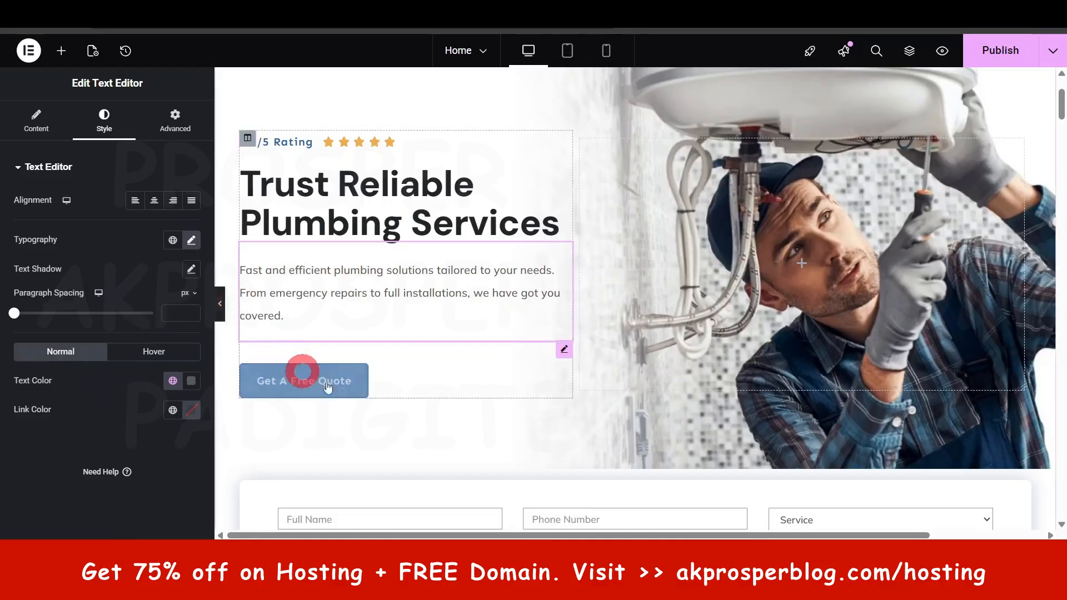
Step: Change the hero button's text to "Get in Touch"
click(350, 389)
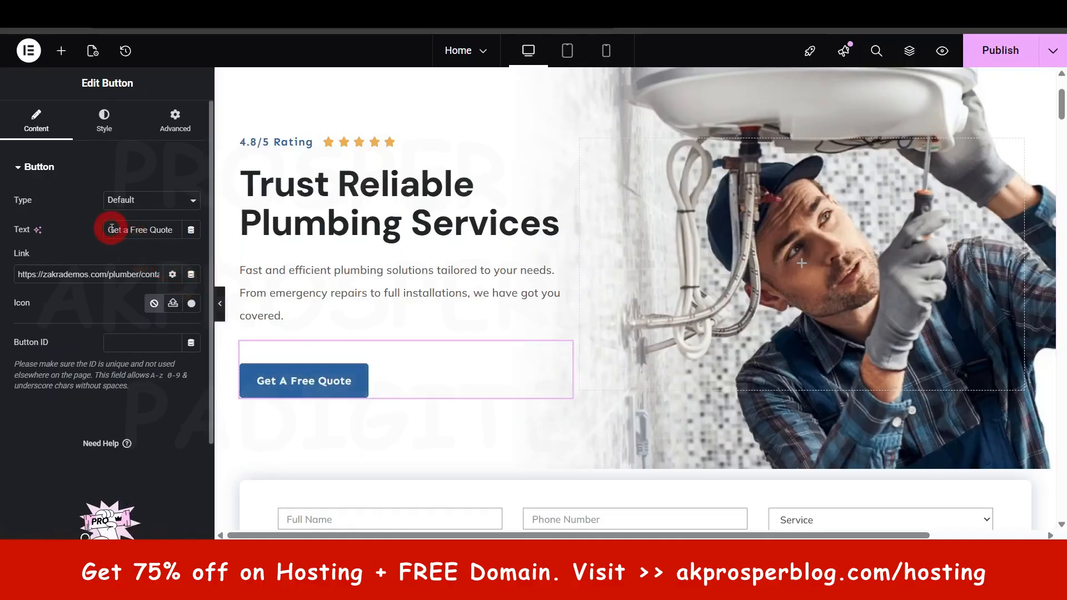
click(166, 229)
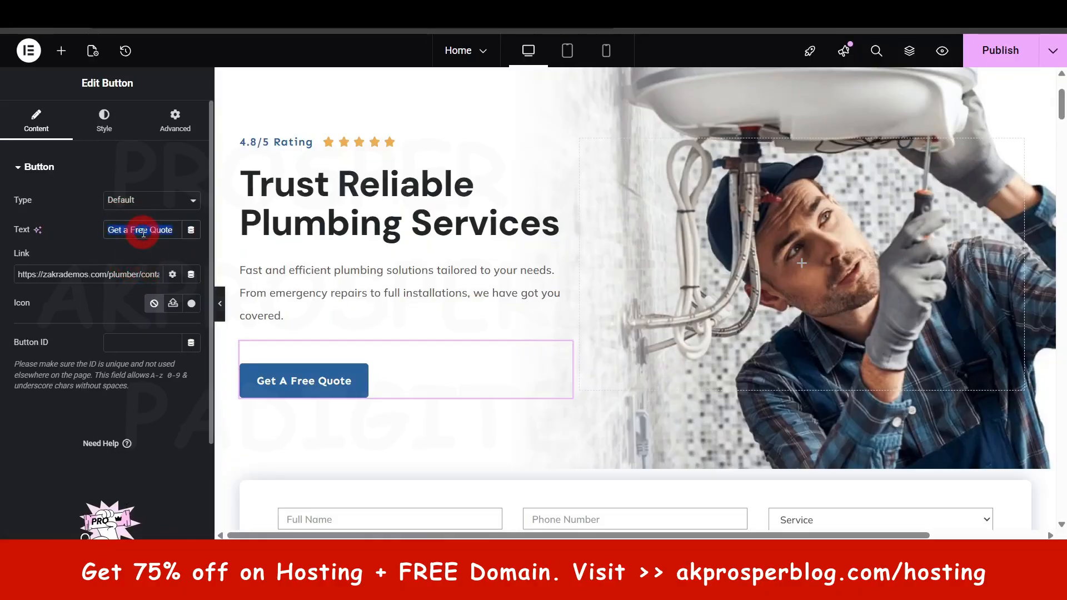
text(Get in)
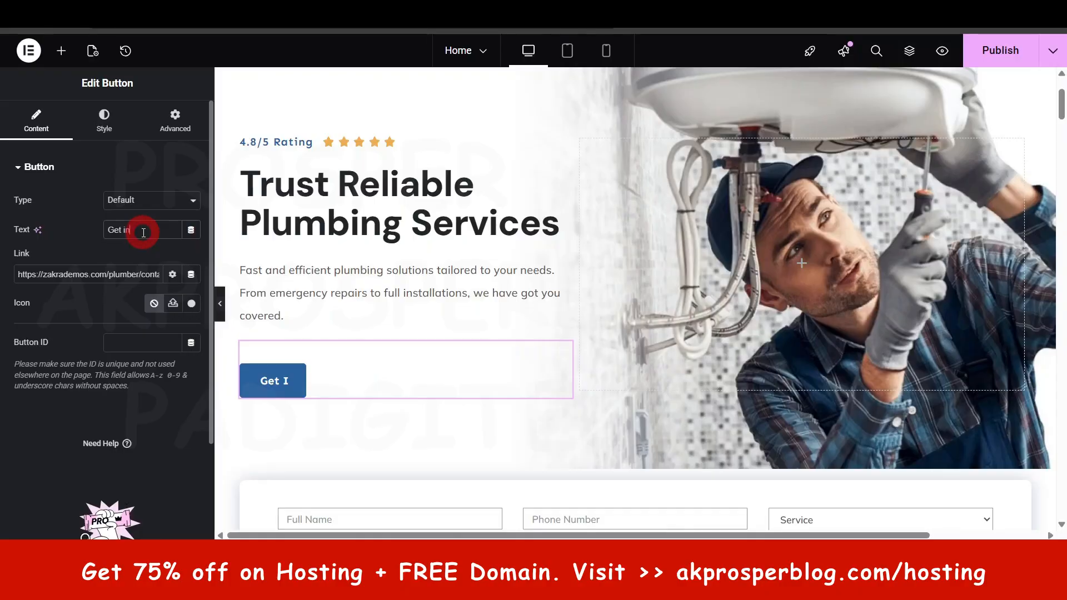
text(Toi)
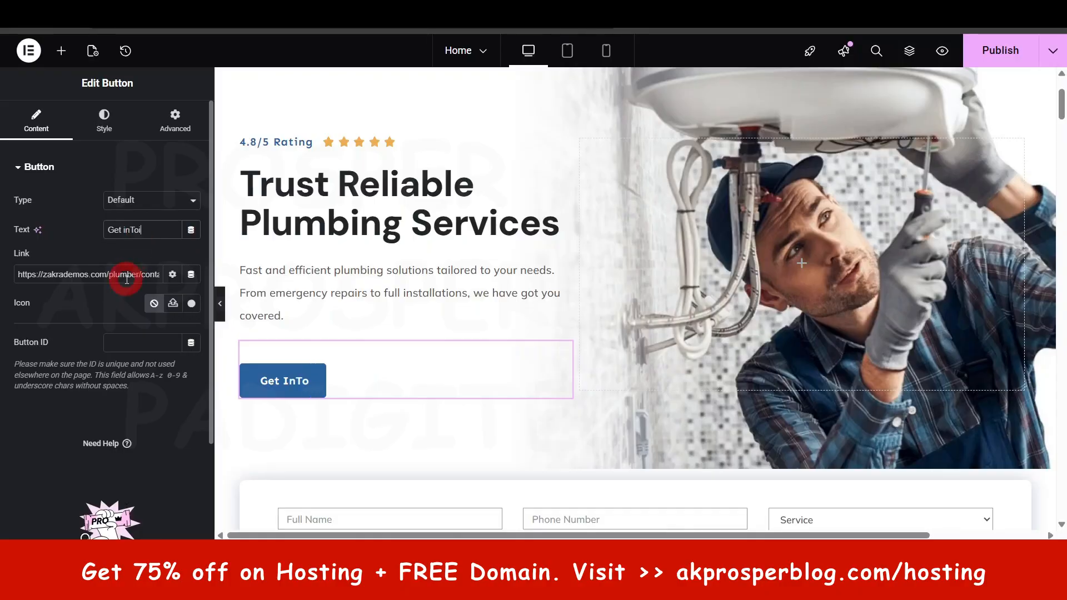
key(BackSpace)
key(BackSpace)
key(BackSpace)
text( Touch)
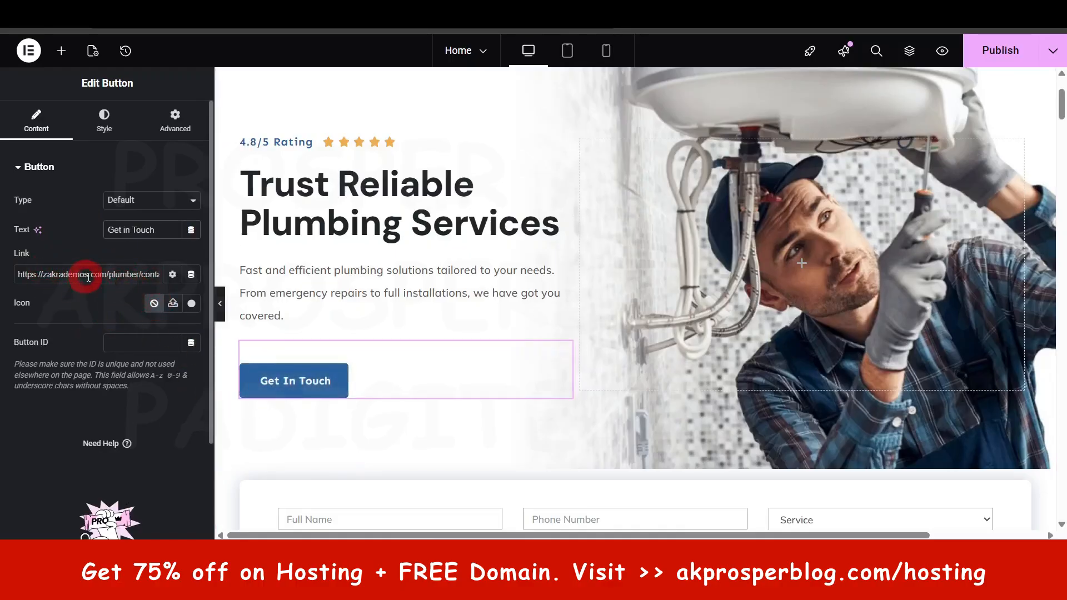
triple_click(111, 274)
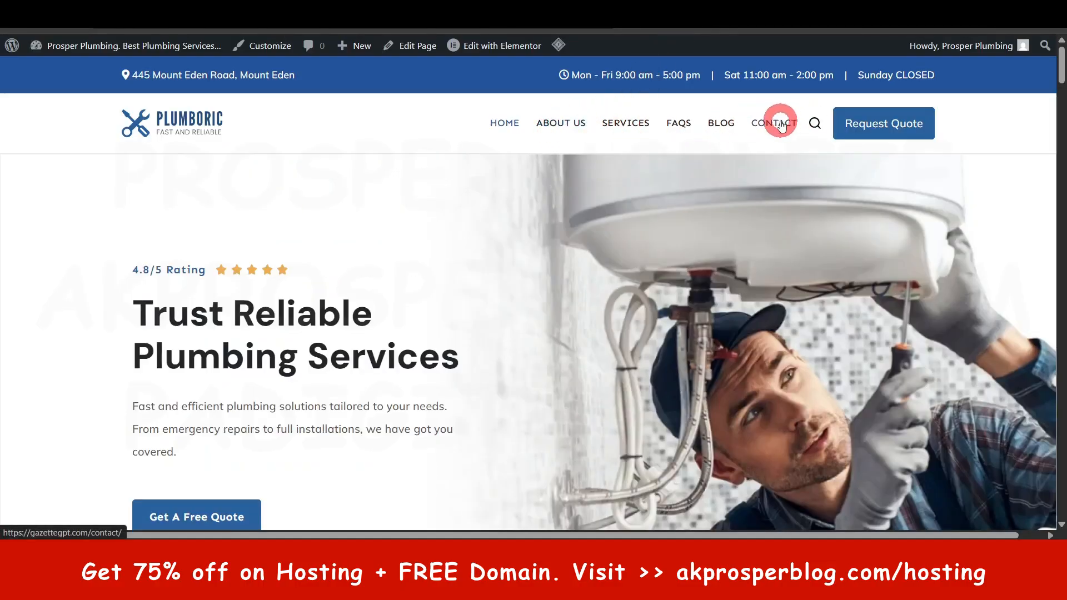
right_click(781, 124)
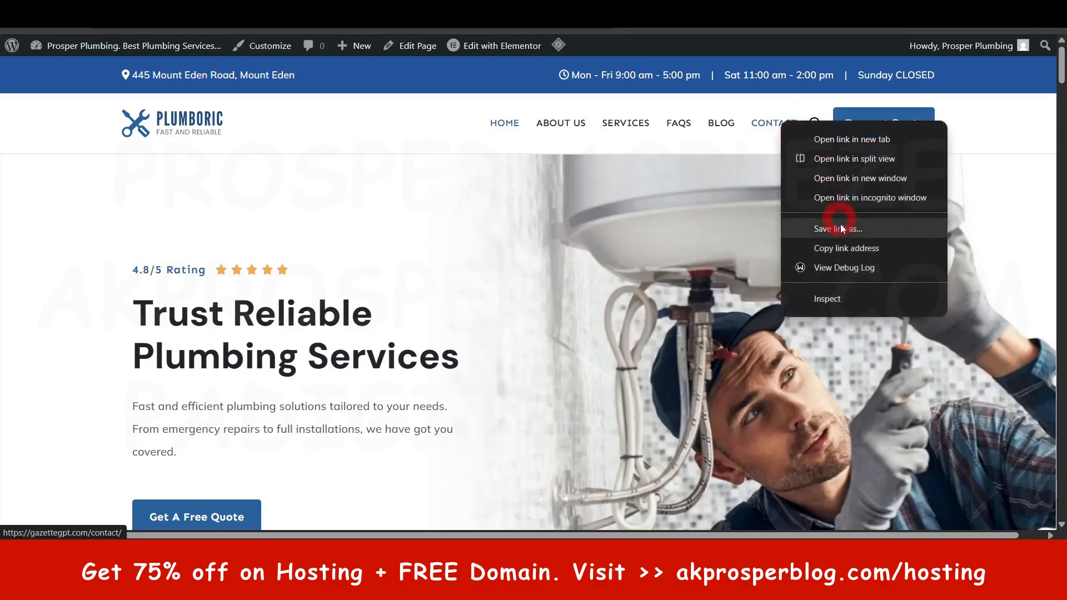
click(842, 245)
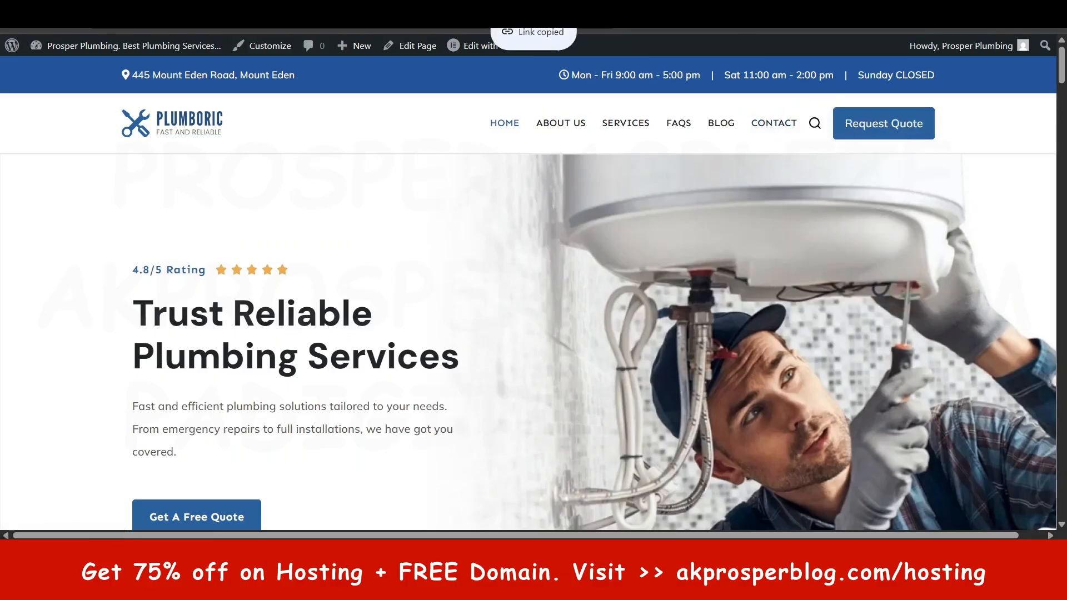
triple_click(112, 278)
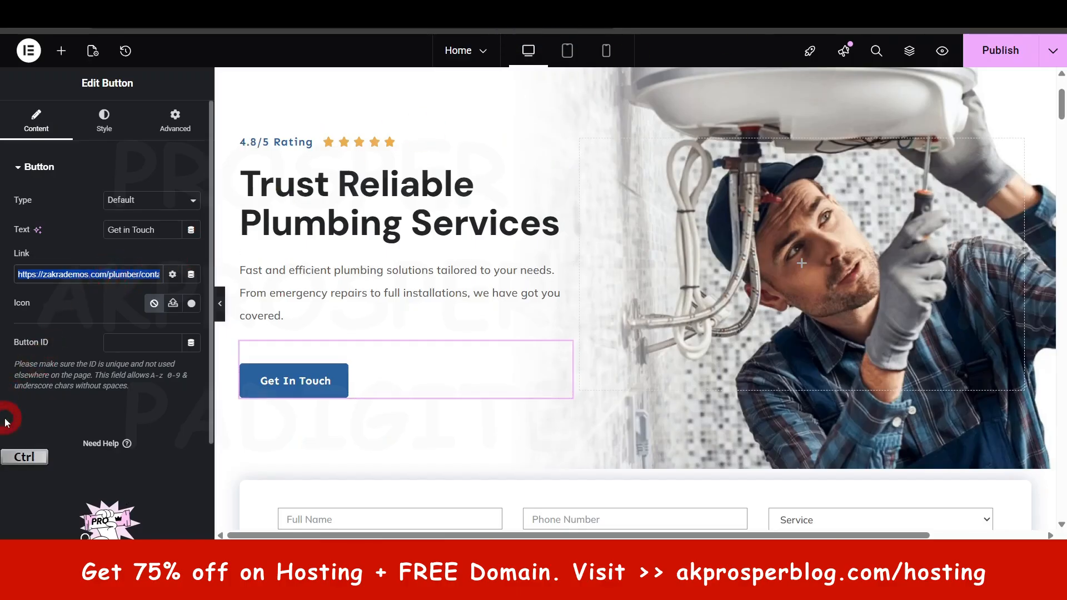
key(ctrl+v)
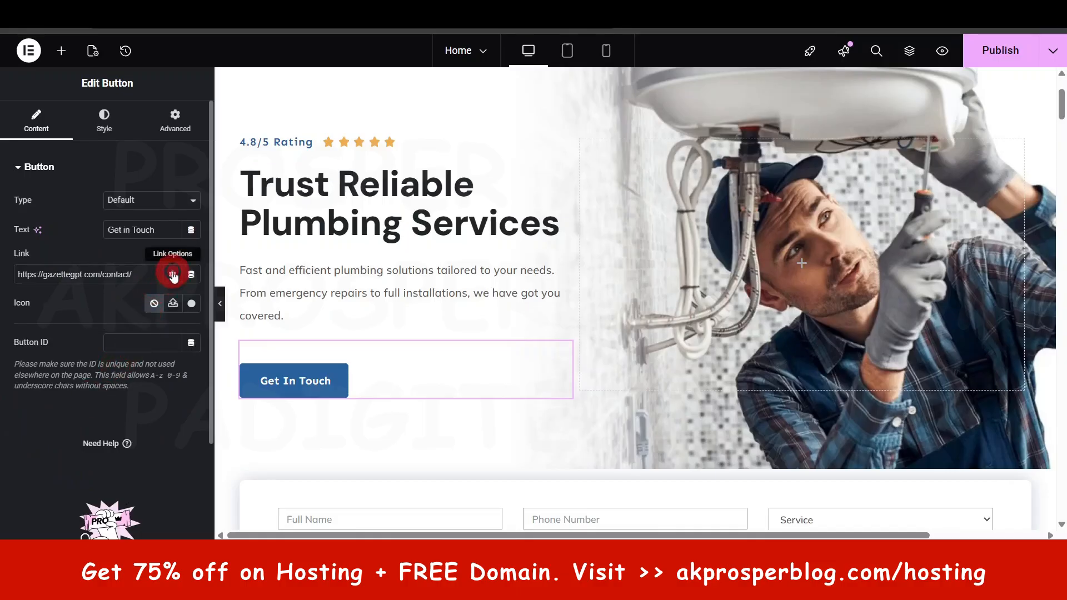
Step: Examine the hero button's link options, dynamic content and icon settings
click(173, 275)
click(173, 275)
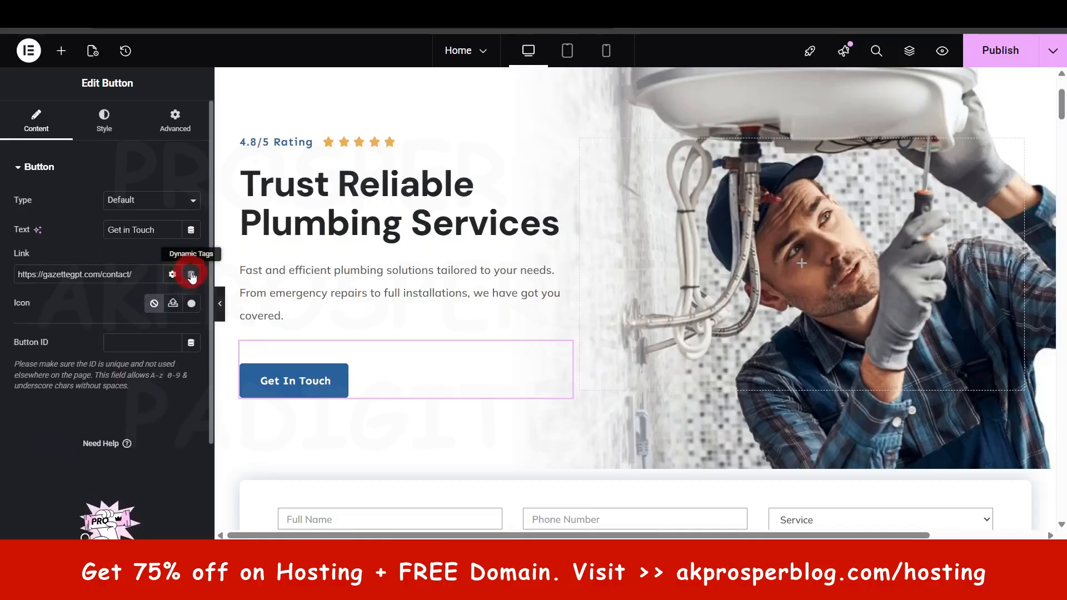
click(191, 274)
click(394, 276)
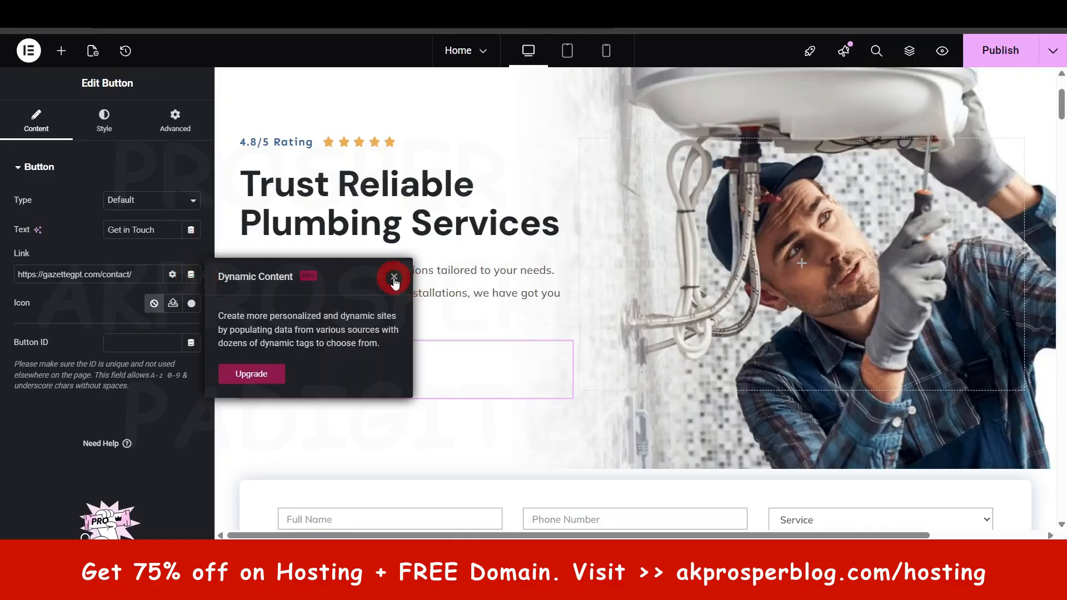
click(173, 275)
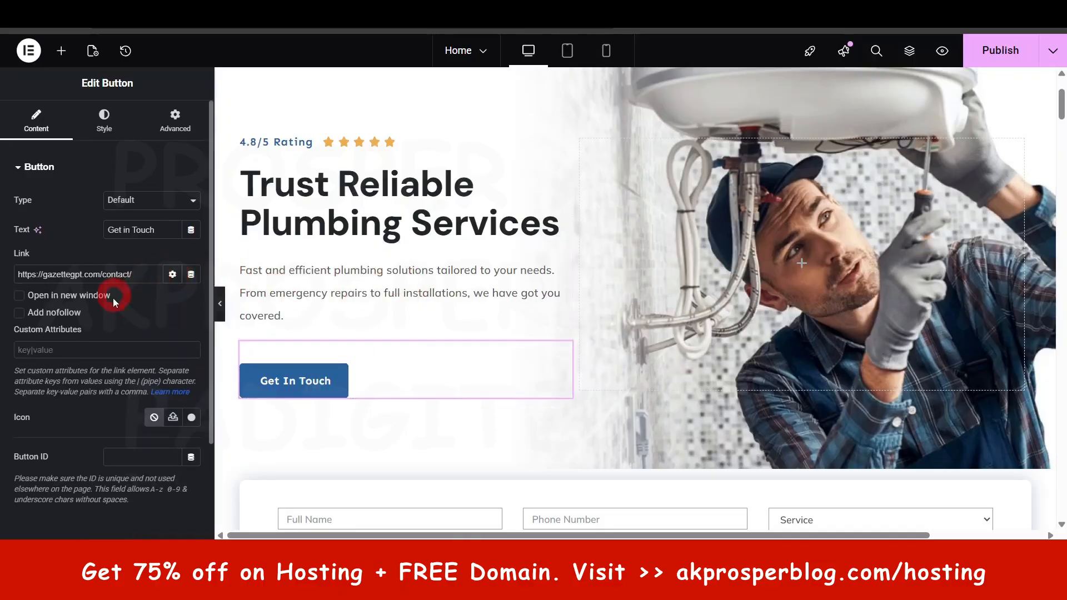
scroll(108, 306, down, 1)
click(164, 379)
scroll(121, 309, up, 1)
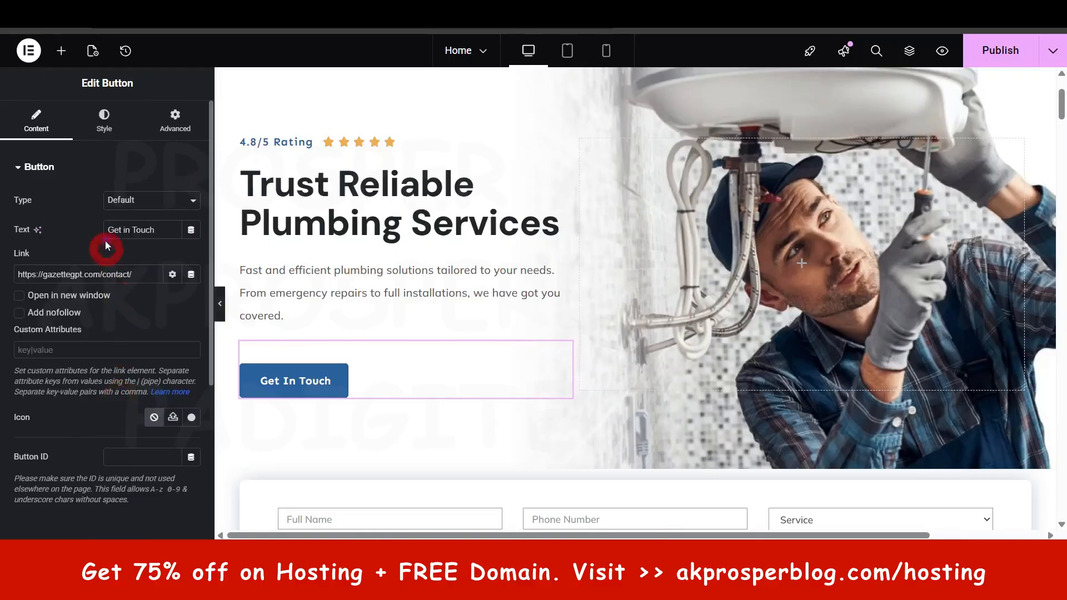
Step: Try centering the hero button, then set its position to stretch across the full column width
click(104, 119)
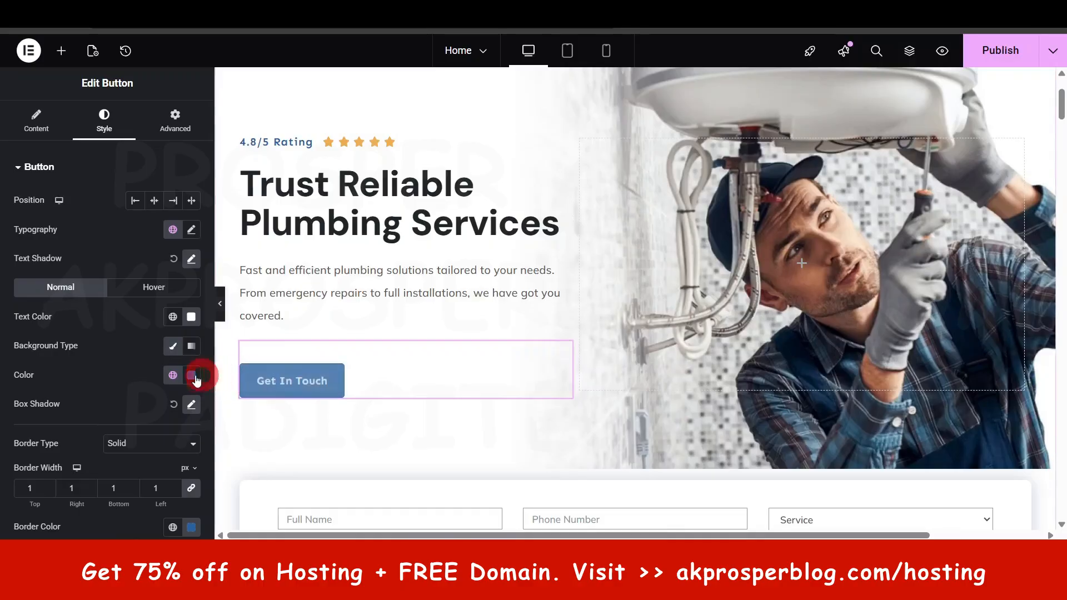
click(150, 207)
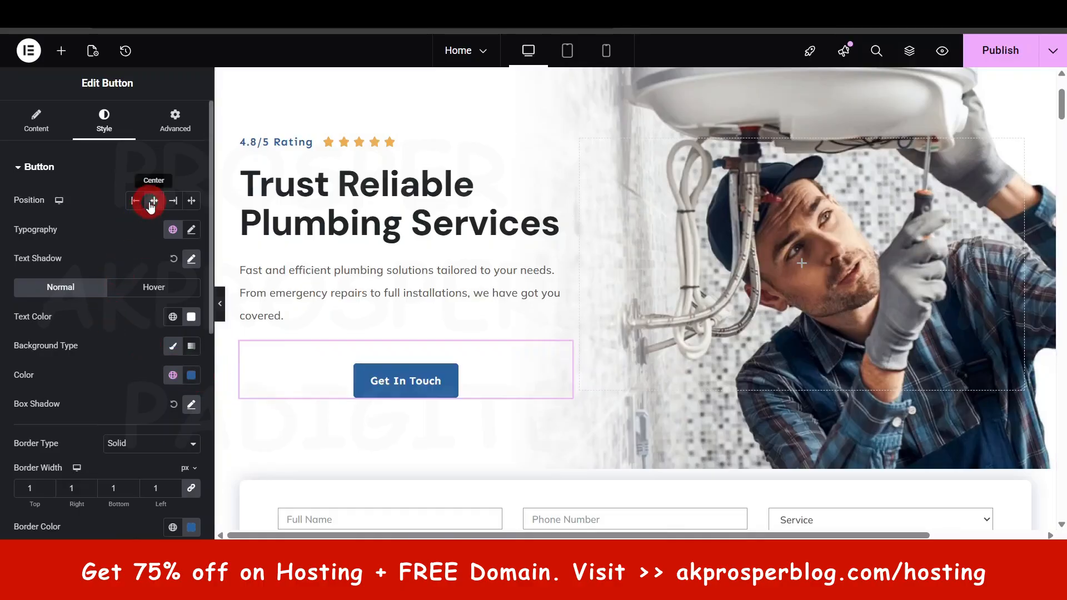
click(190, 202)
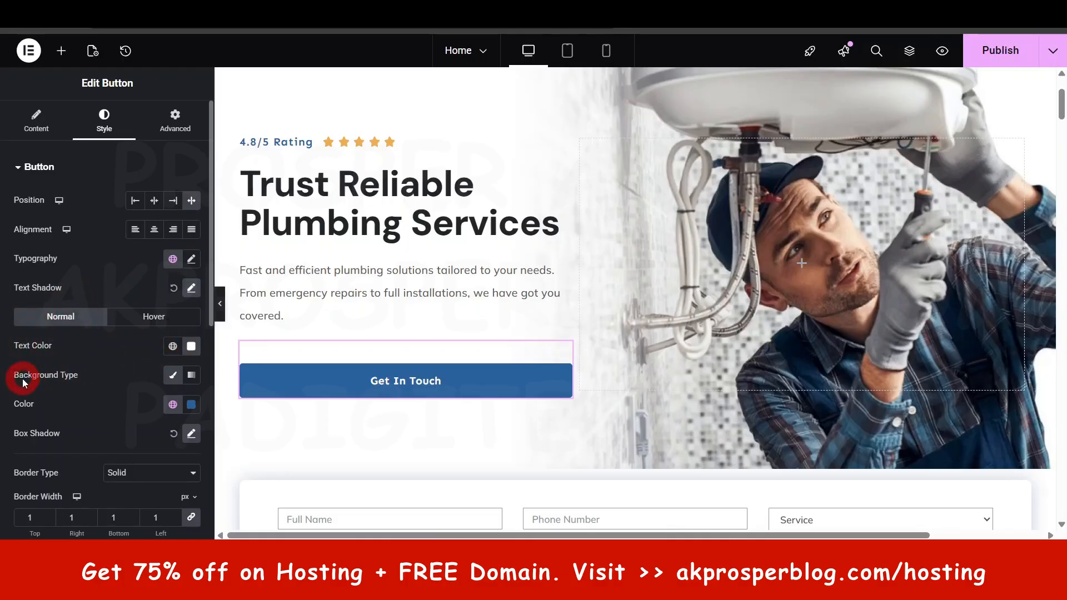
Step: Try a gradient background on the hero button, then return it to the classic background type
click(191, 375)
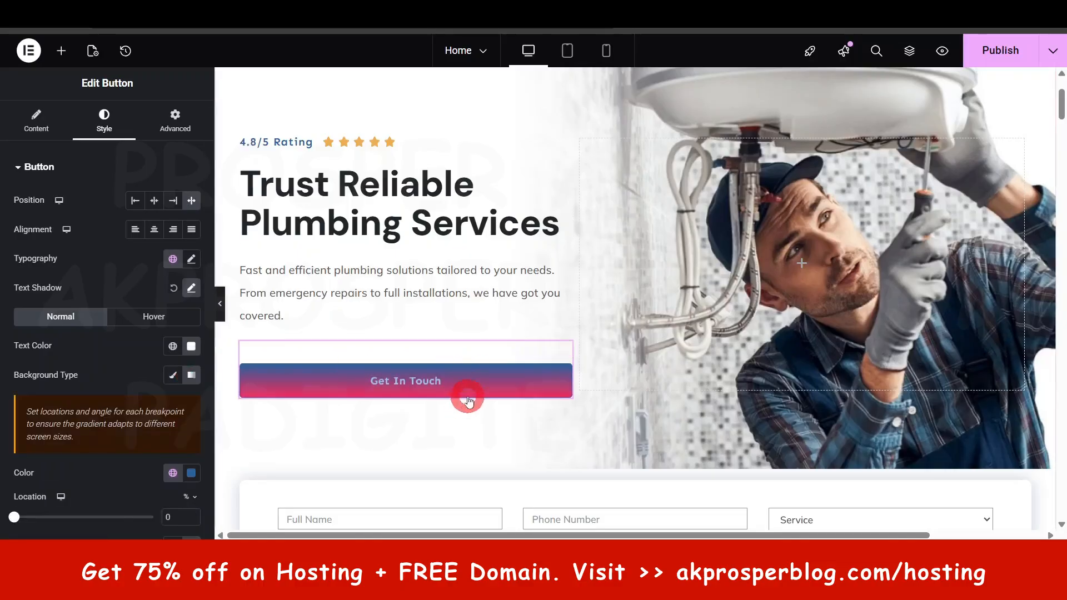
scroll(149, 444, down, 4)
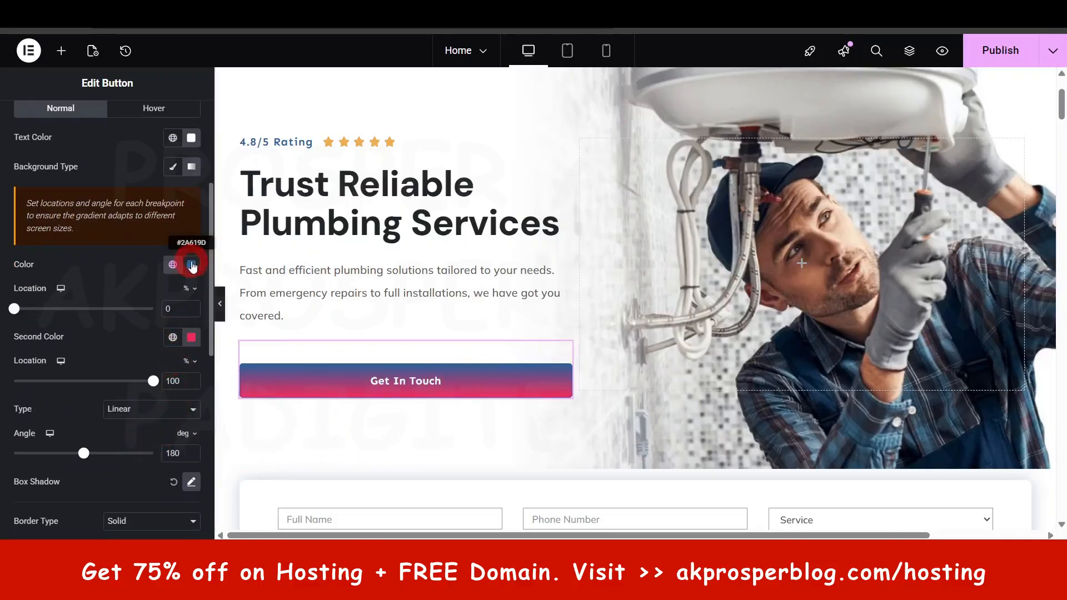
scroll(165, 409, up, 3)
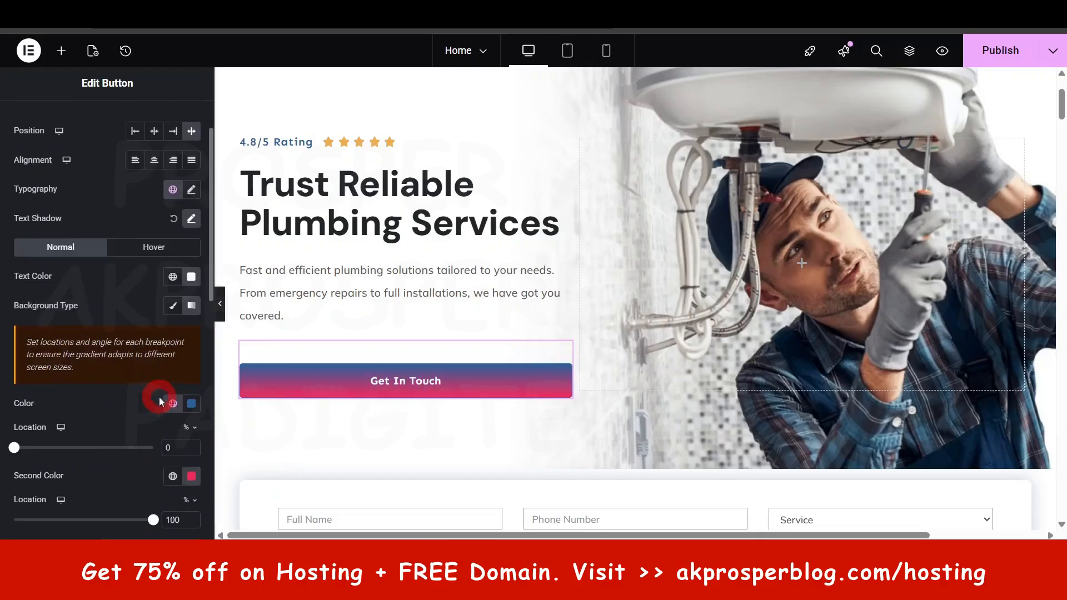
click(175, 308)
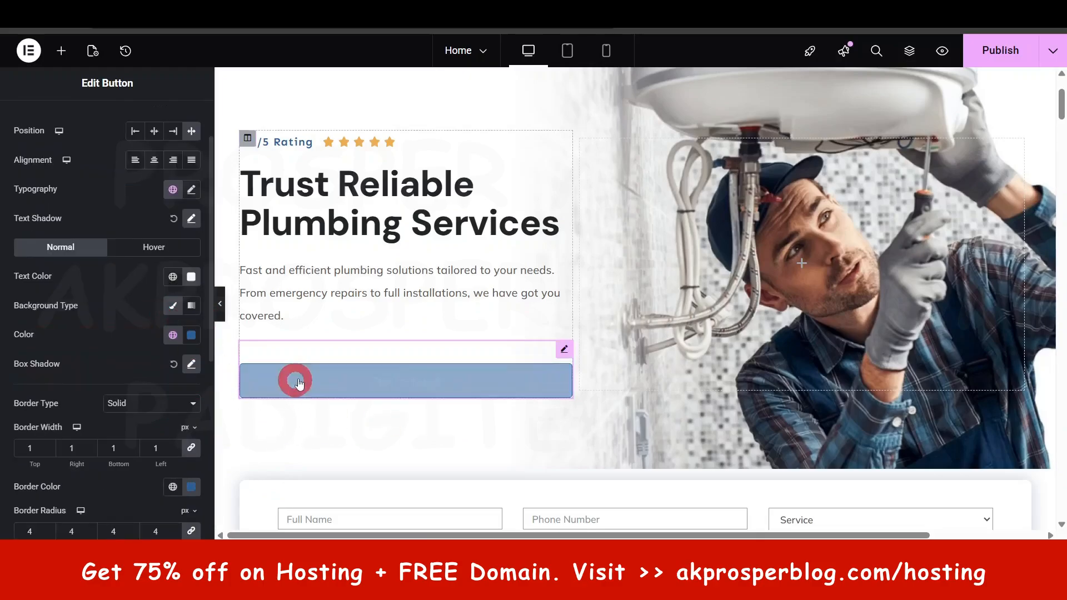
Step: Examine the hero button's background color picker, the option for creating a global color, and the list of existing global colors
click(190, 337)
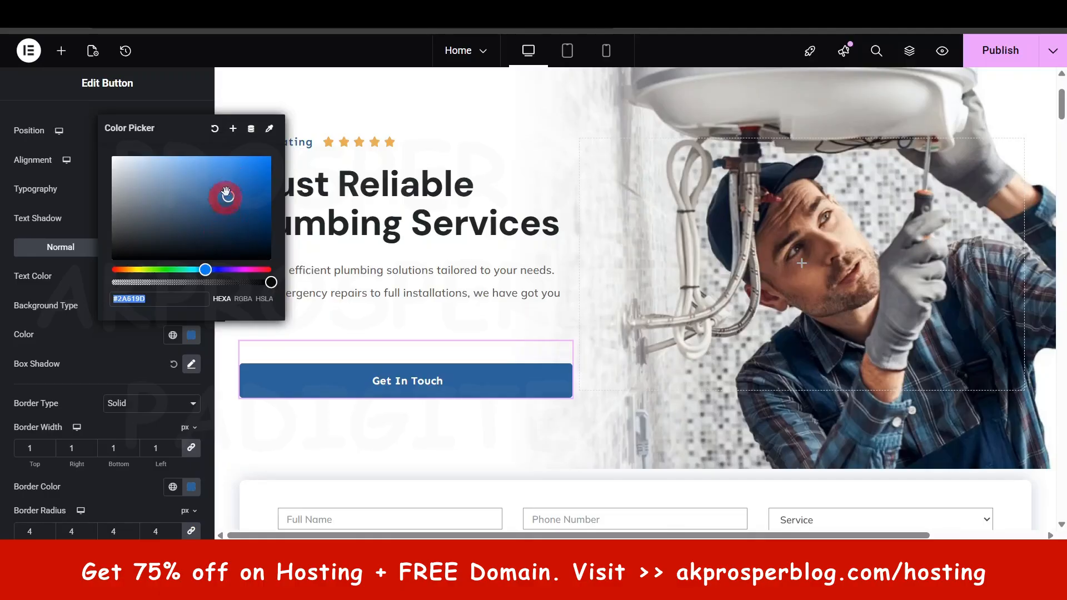
click(233, 130)
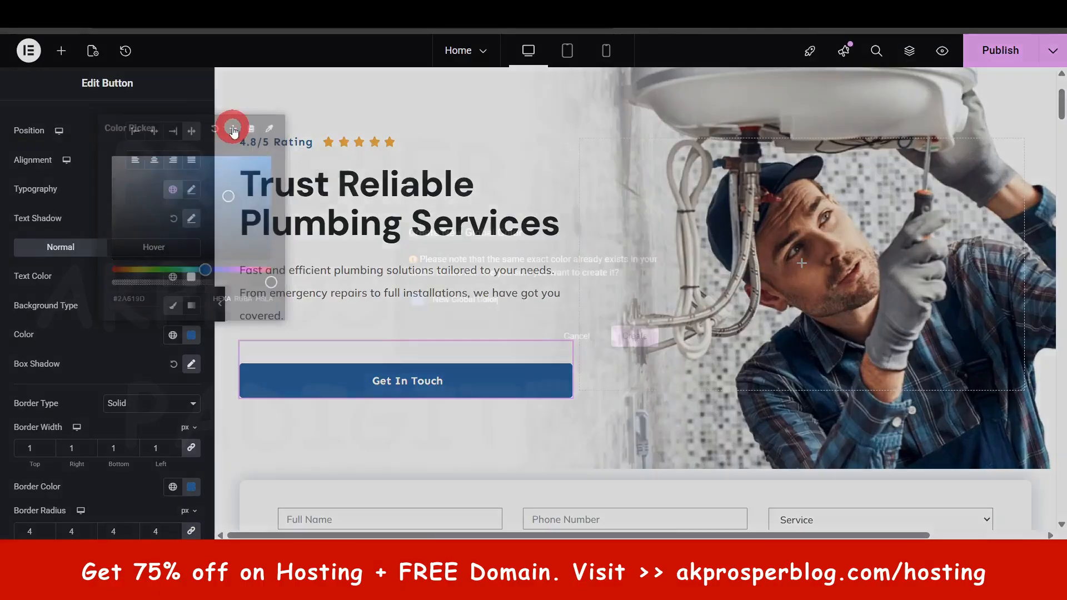
click(553, 407)
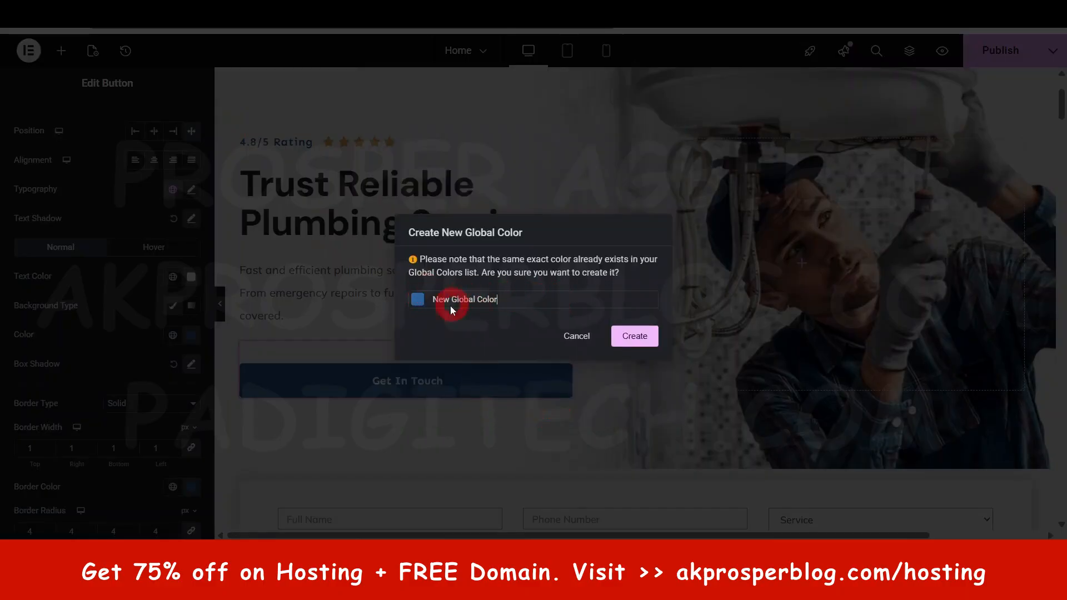
click(574, 335)
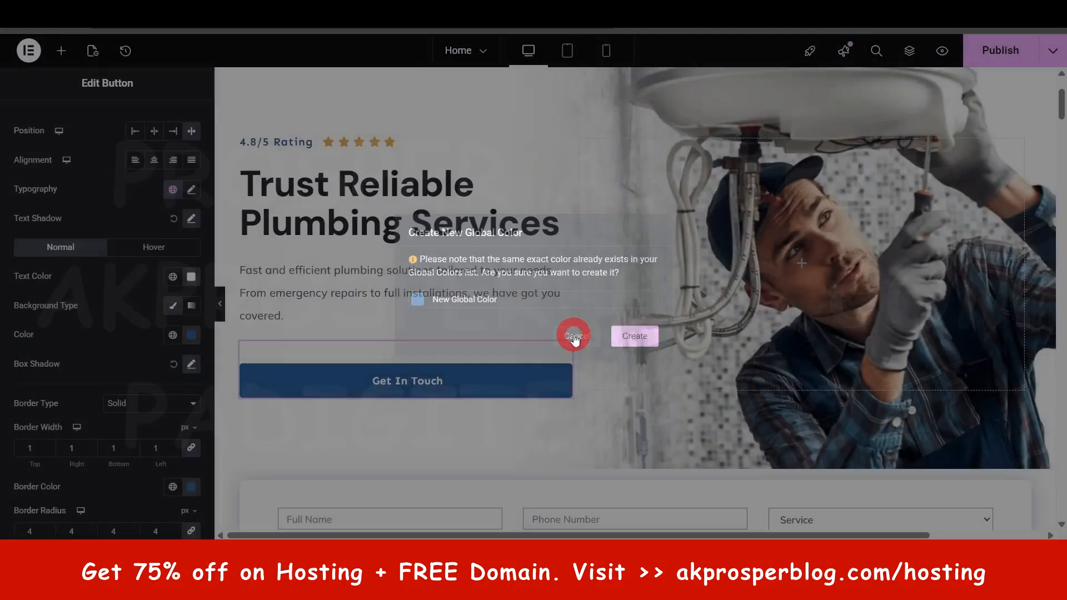
click(173, 335)
scroll(72, 233, down, 3)
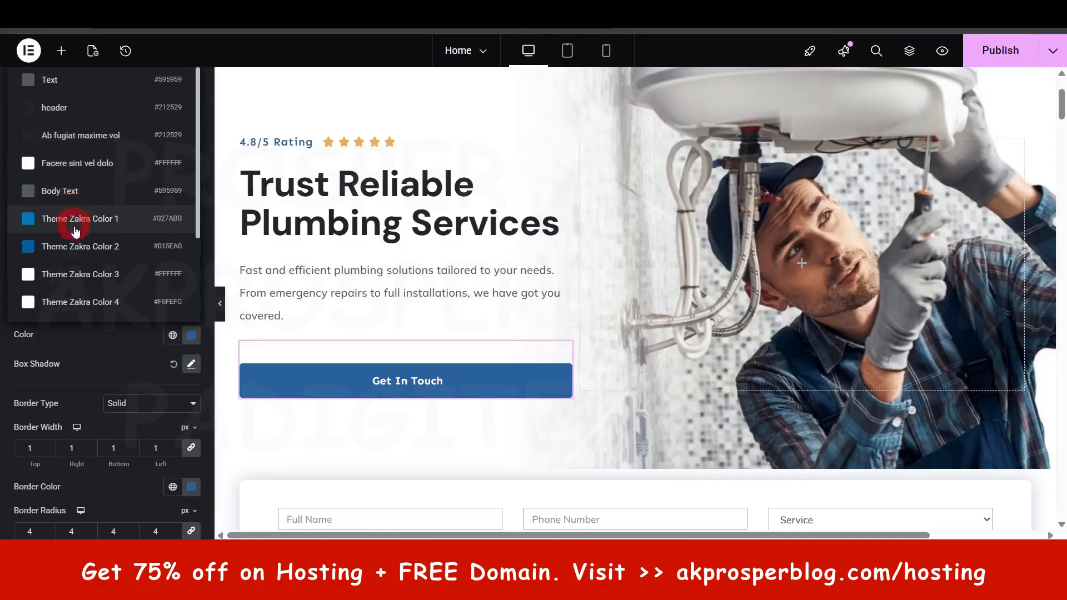
click(119, 345)
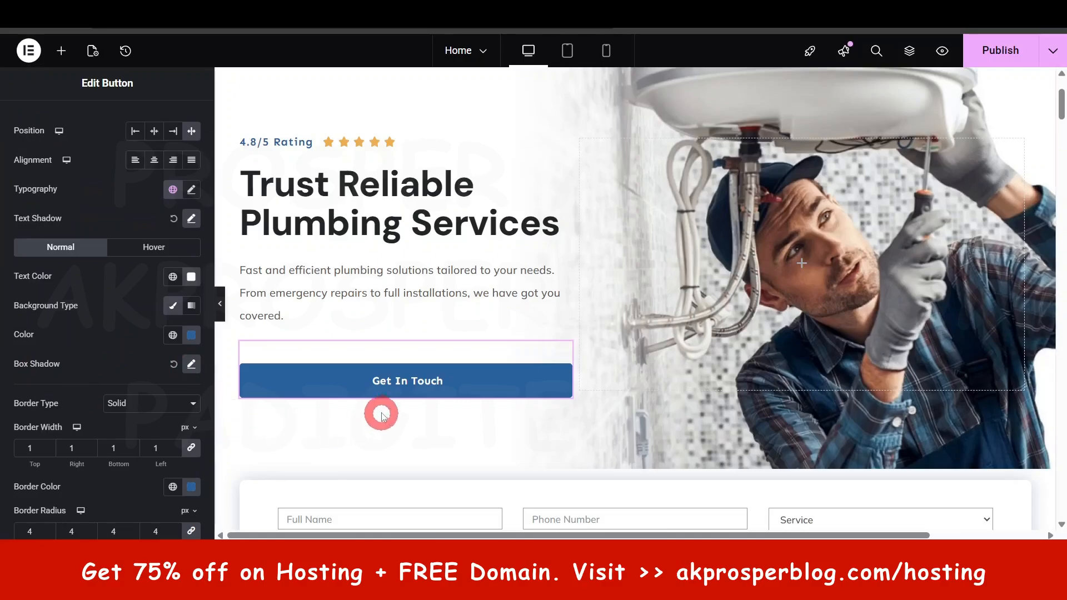
Step: Set the hero button's border radius to 30 px on all corners
scroll(84, 385, down, 3)
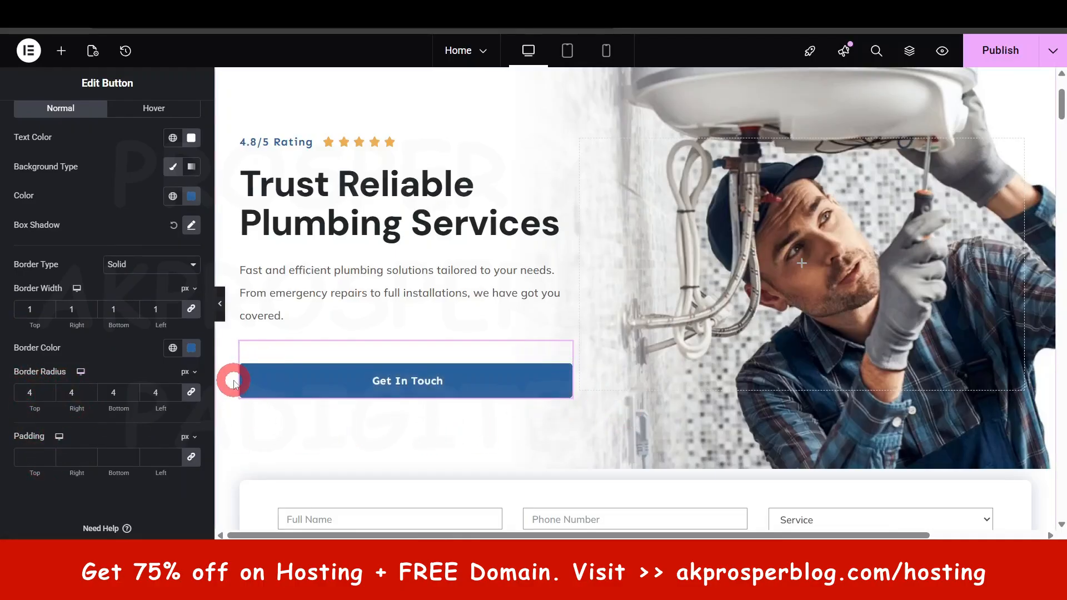
double_click(175, 389)
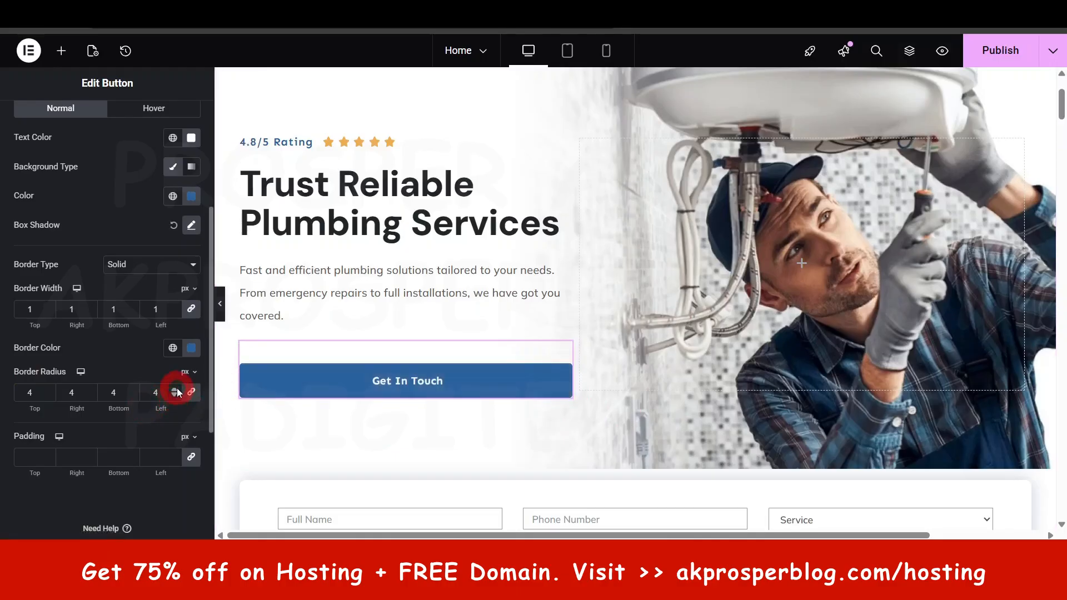
text(12)
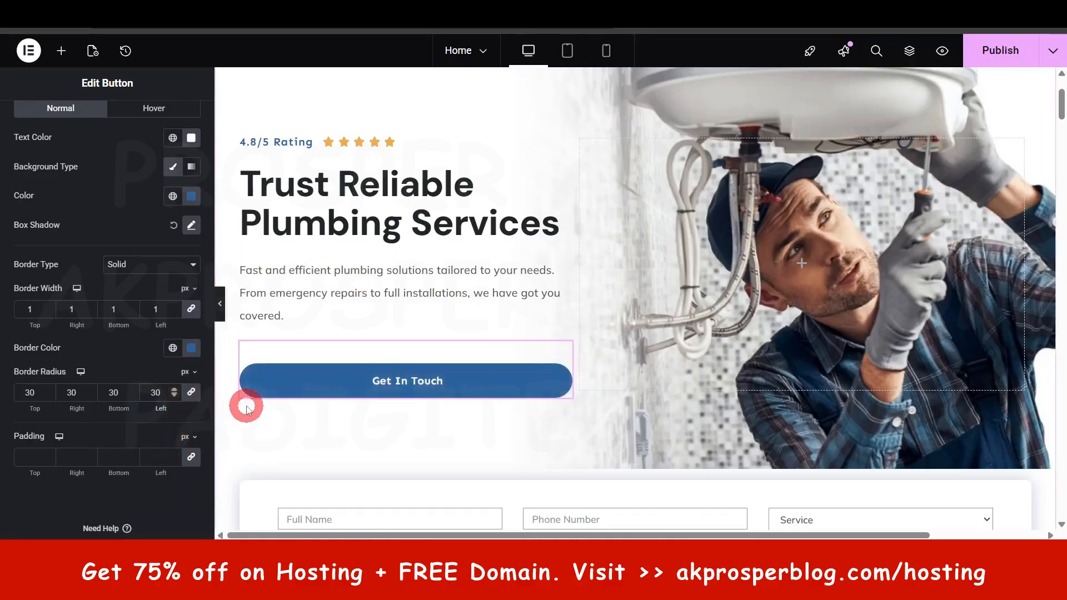
scroll(148, 462, up, 4)
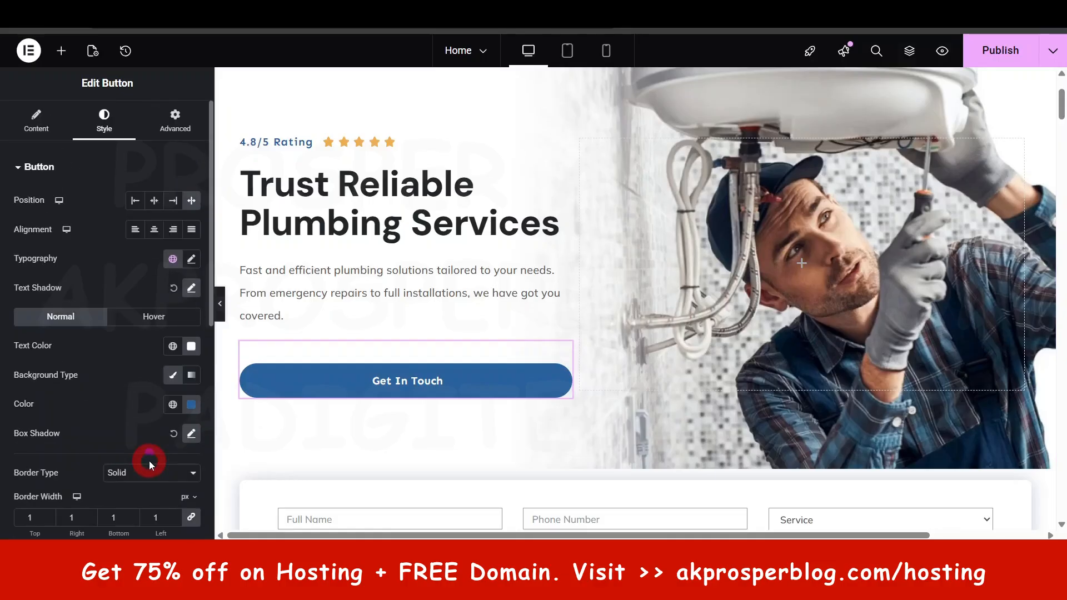
click(43, 169)
click(43, 168)
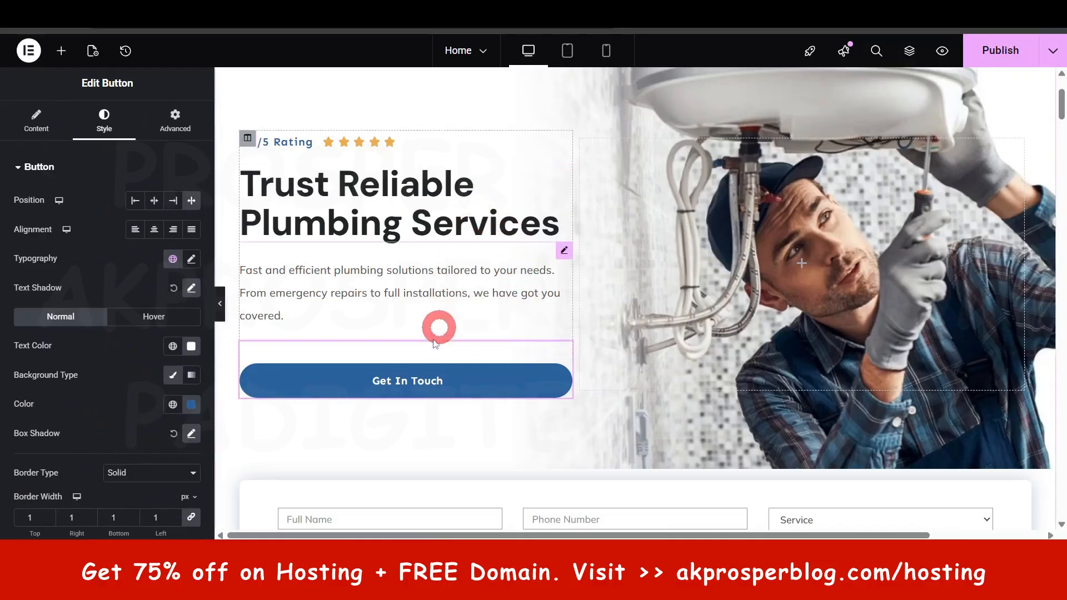
Step: Review the hero button's advanced layout settings and publish the Home page changes
click(179, 124)
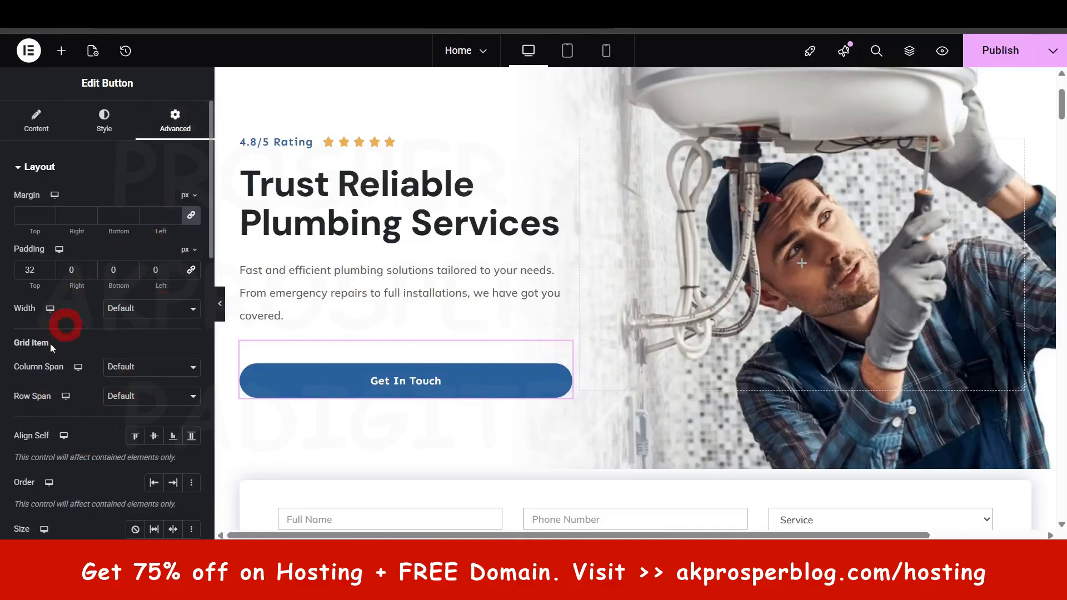
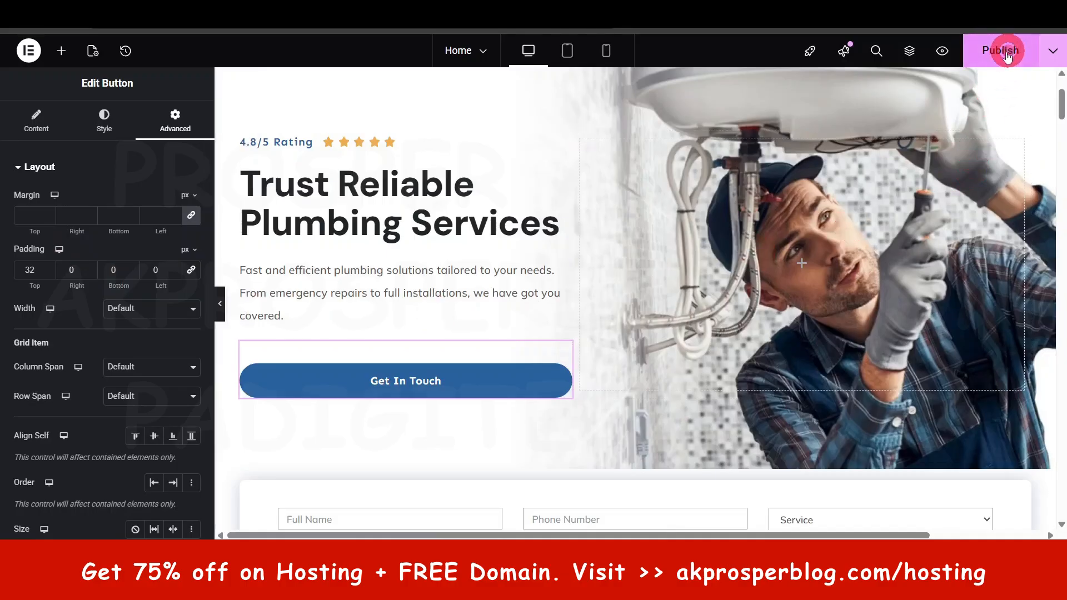
click(998, 49)
scroll(340, 354, down, 3)
scroll(881, 238, up, 5)
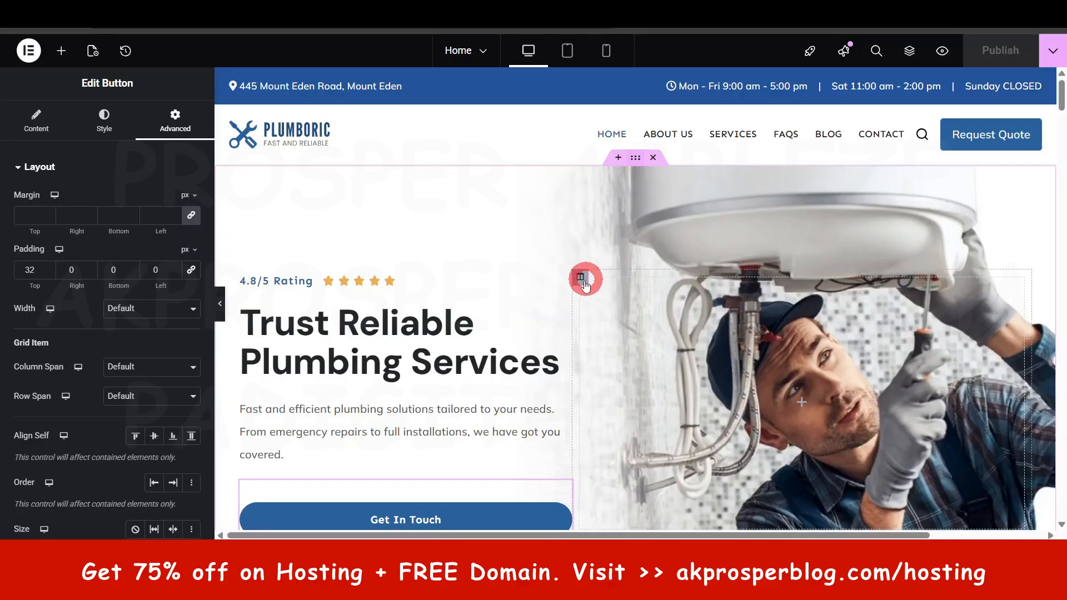
scroll(688, 319, down, 2)
scroll(684, 300, up, 2)
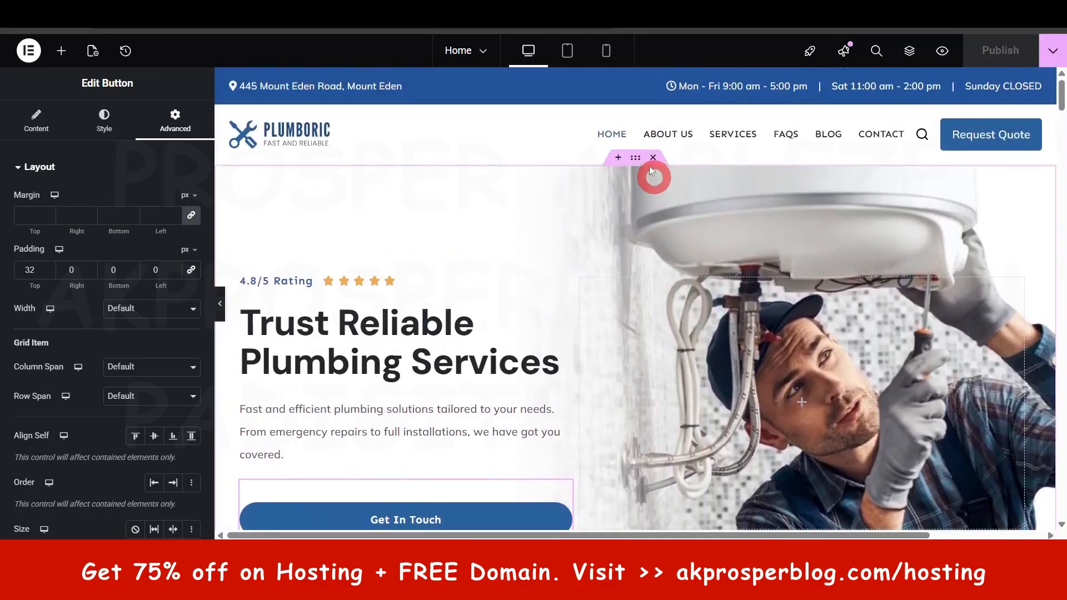
Step: Select the whole hero section and open its background style settings
click(637, 159)
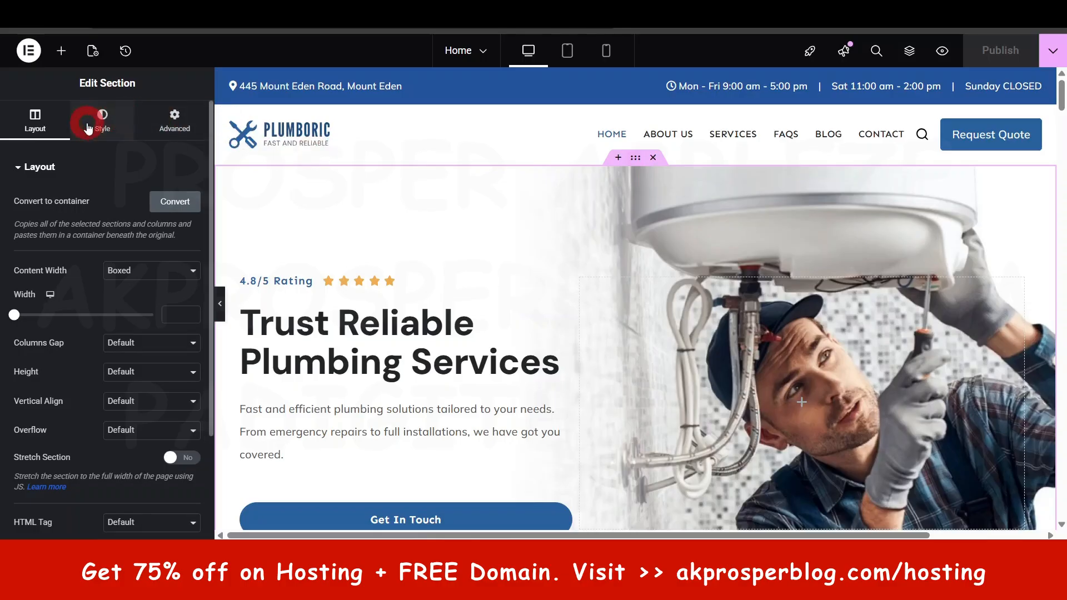
click(112, 127)
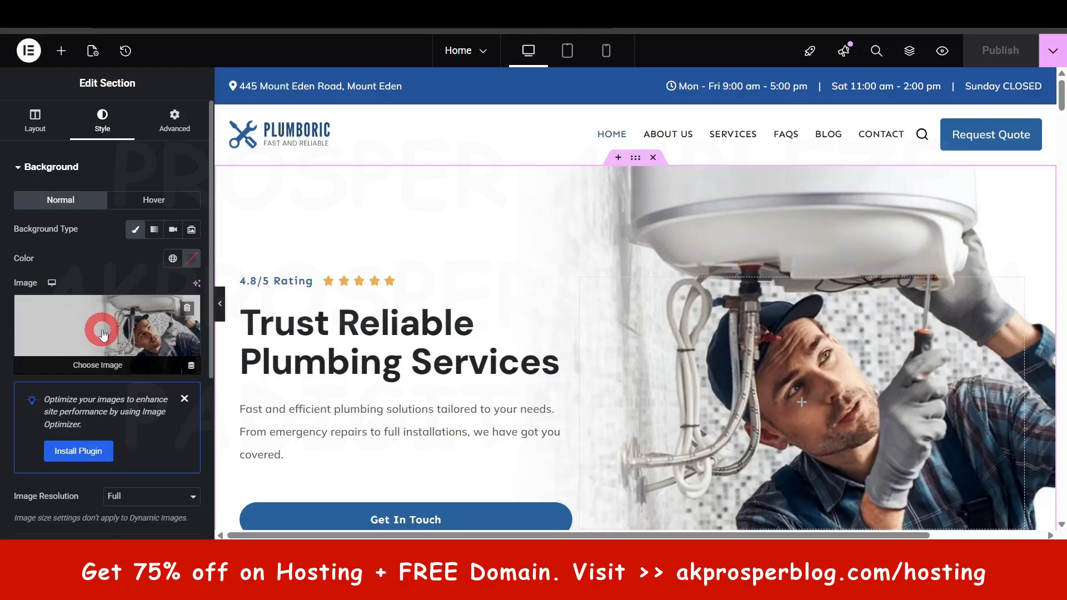
click(48, 168)
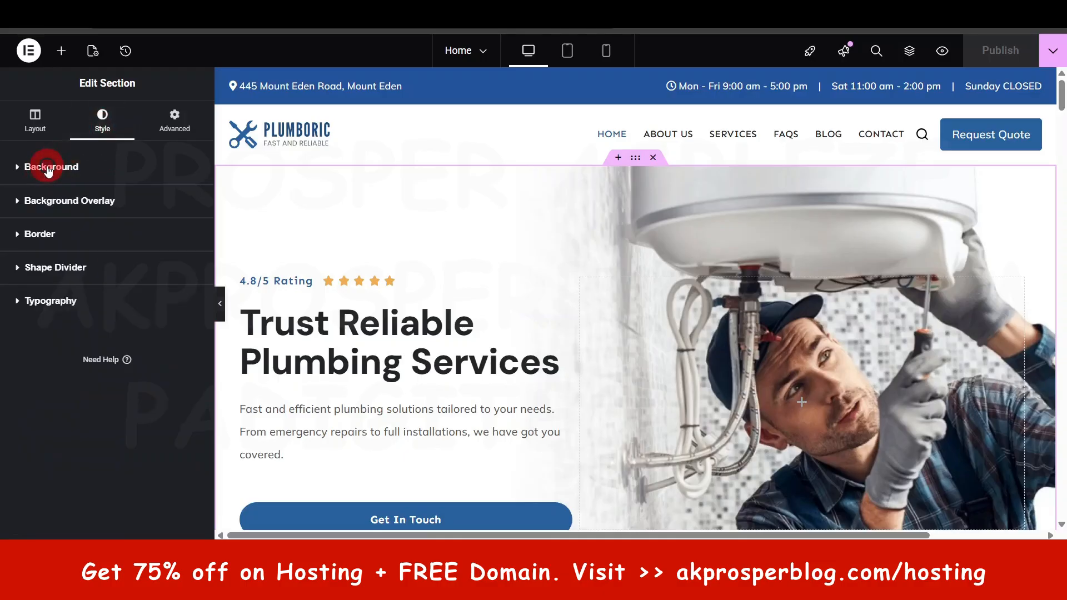
click(47, 168)
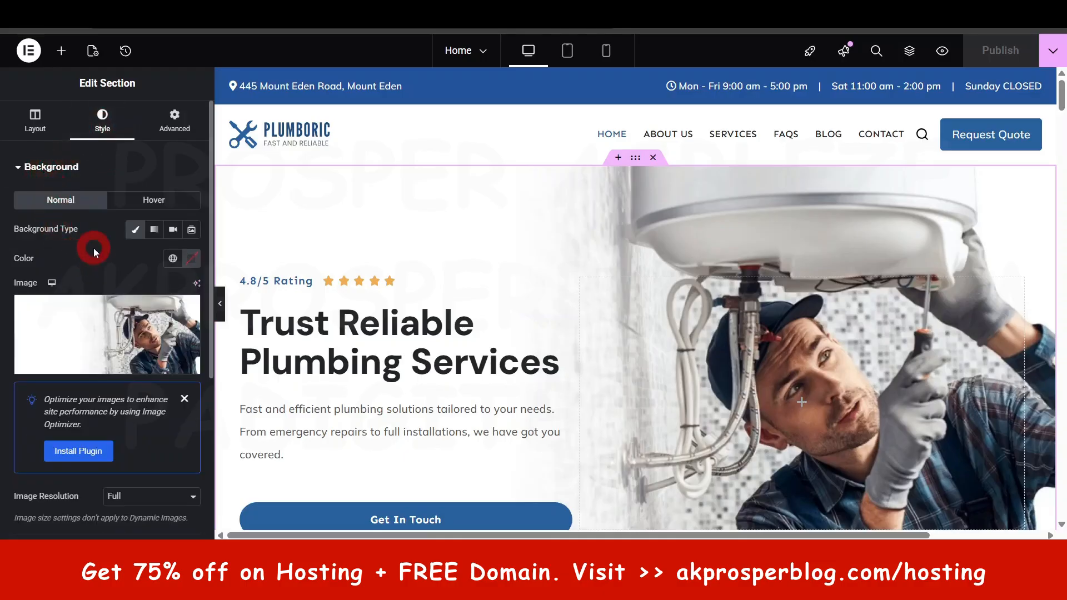
Step: Examine the upload and media library options for replacing the hero background image, and close them without choosing another image
click(94, 332)
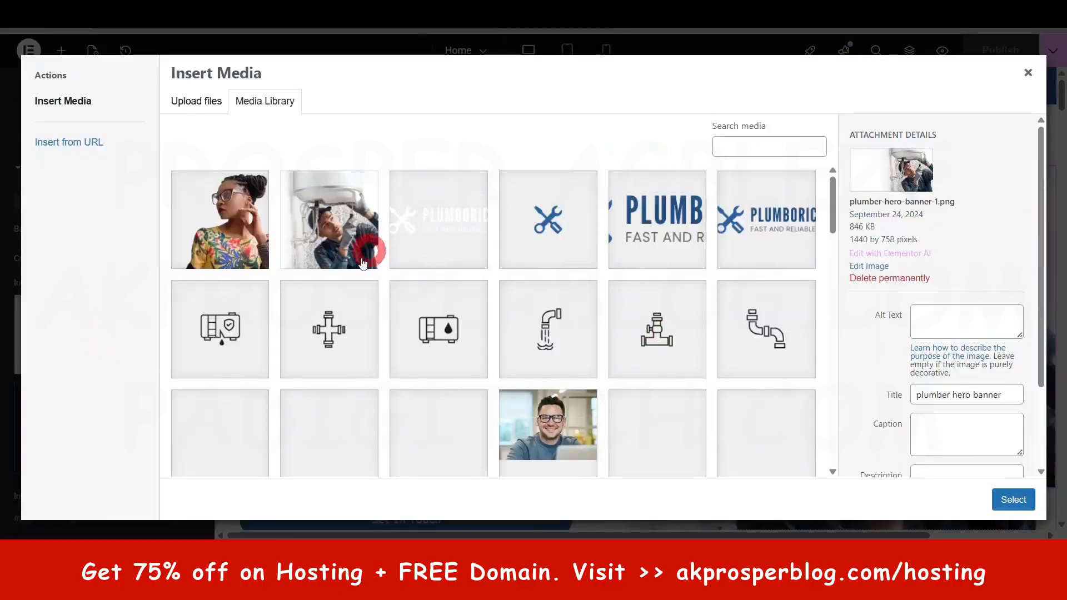
click(209, 103)
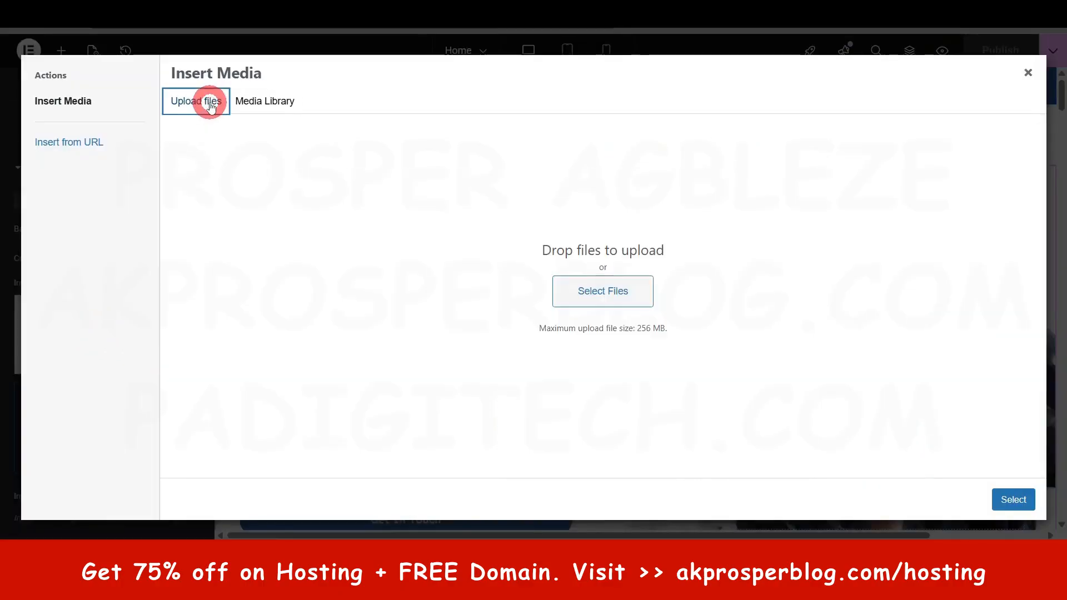
click(271, 100)
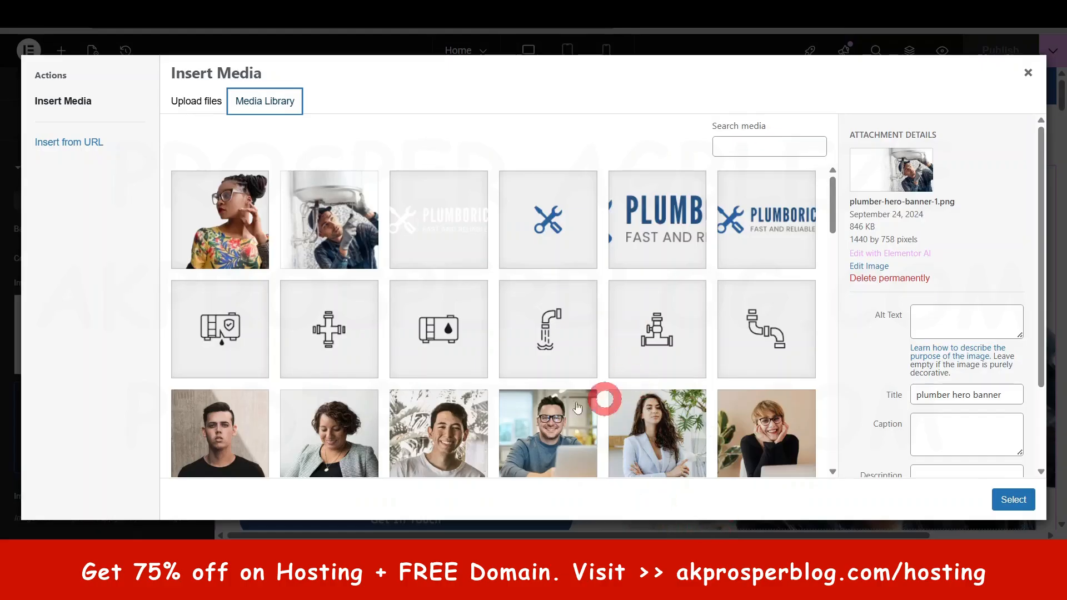
scroll(476, 345, down, 5)
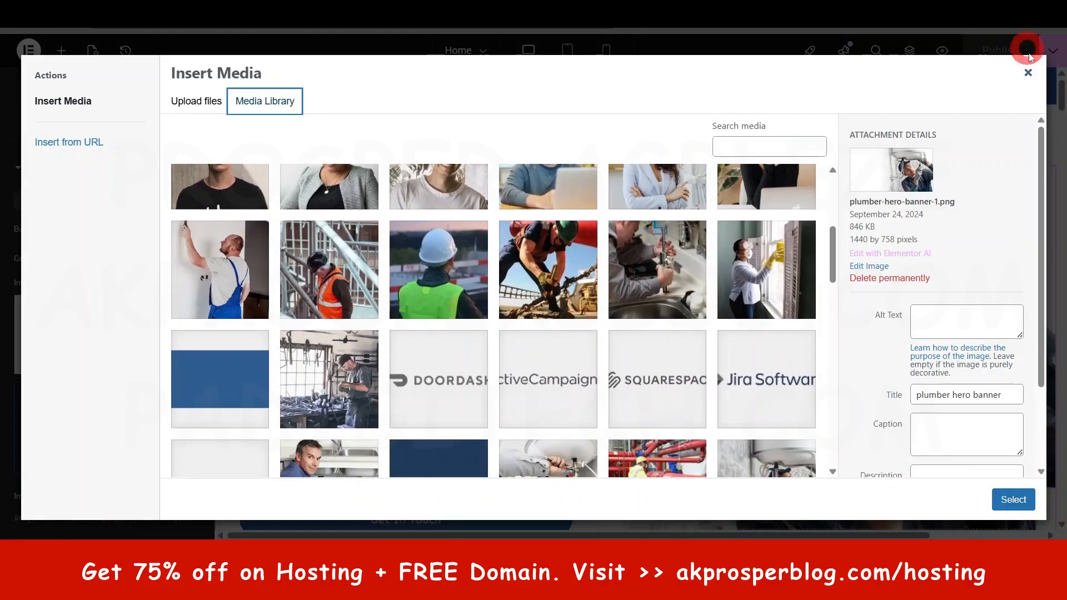
click(1028, 73)
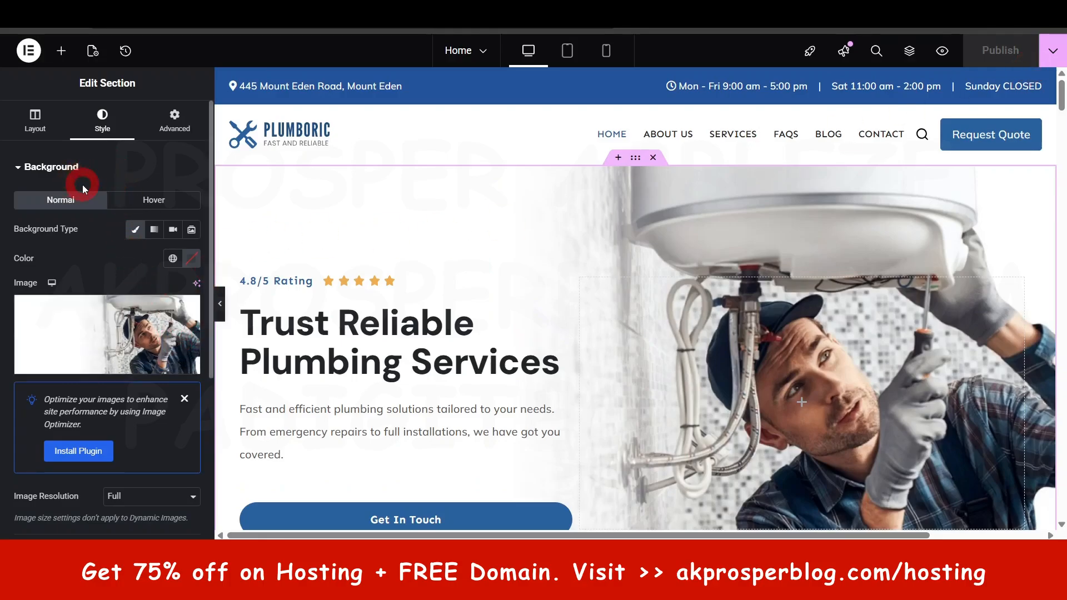
Step: Set the hero background image's attachment to Fixed and check how it behaves while the page scrolls
scroll(81, 211, down, 3)
scroll(67, 278, down, 1)
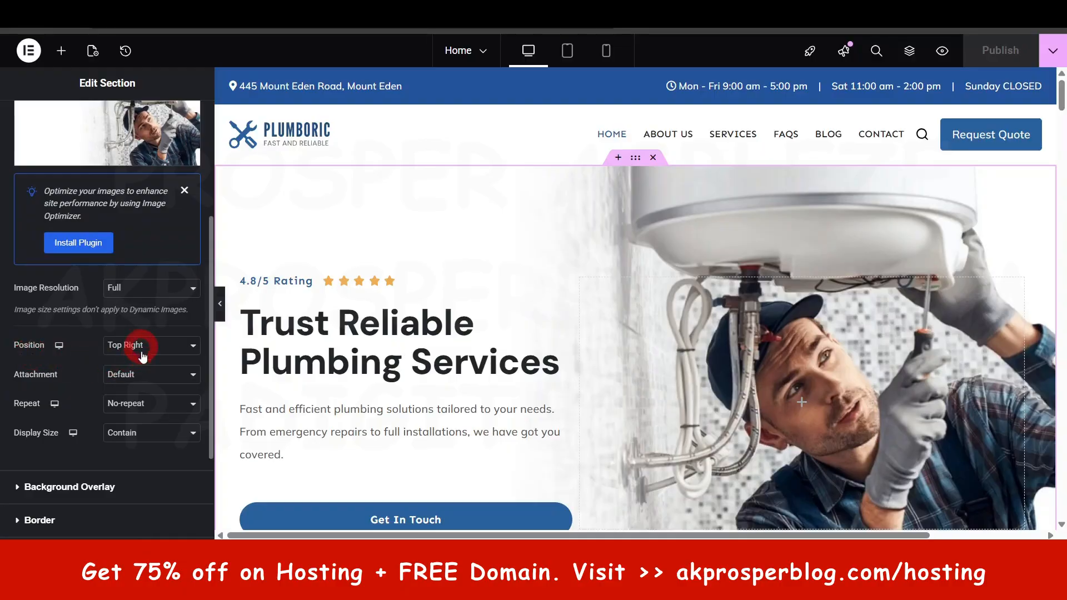
click(139, 377)
scroll(555, 338, down, 1)
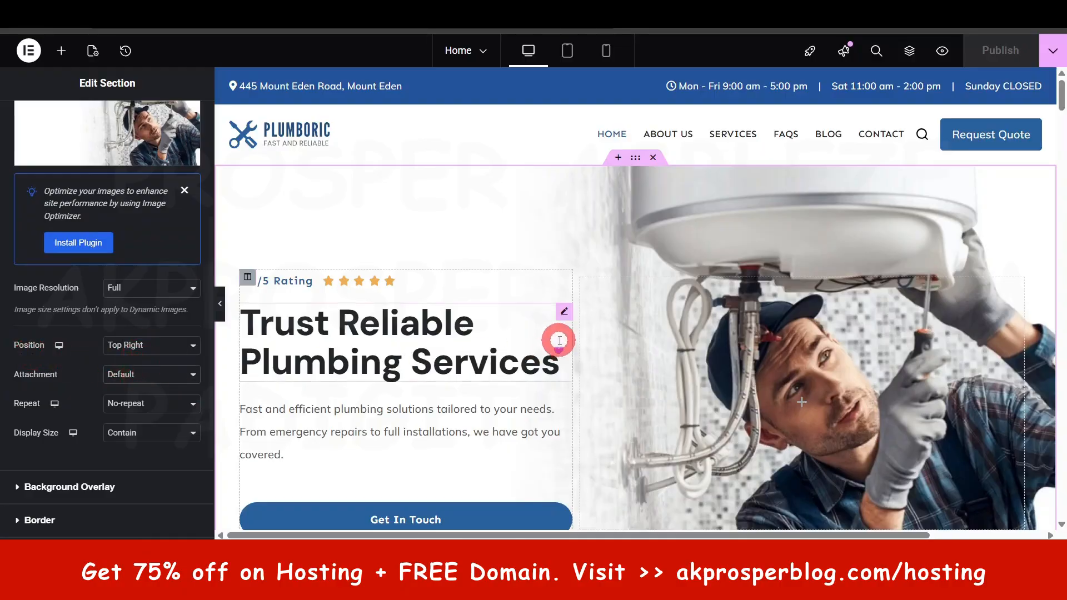
scroll(555, 410, up, 1)
click(156, 376)
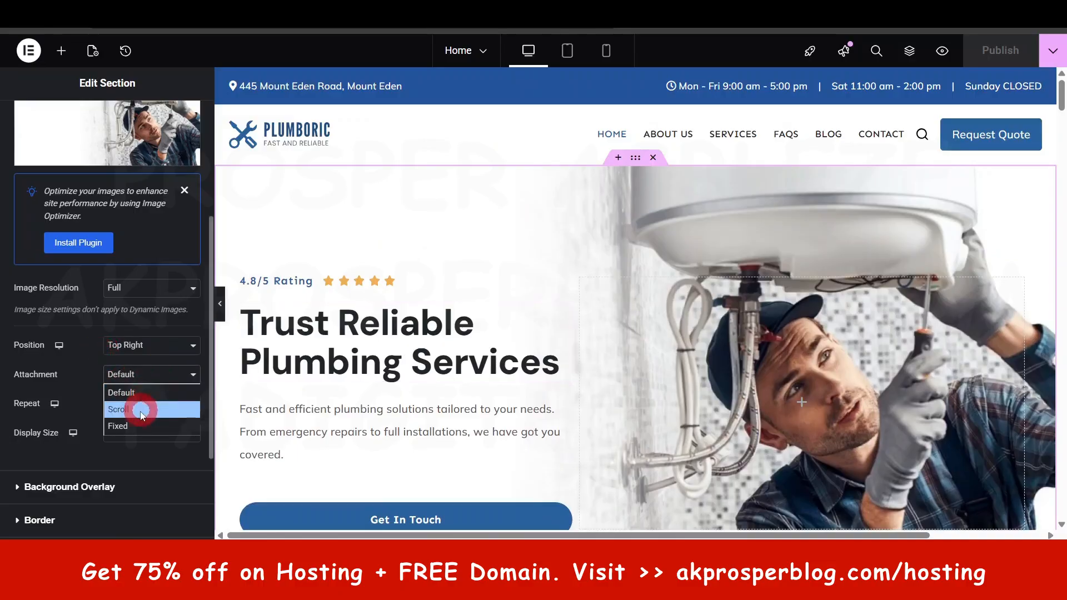
click(124, 428)
scroll(602, 317, down, 2)
scroll(602, 317, down, 4)
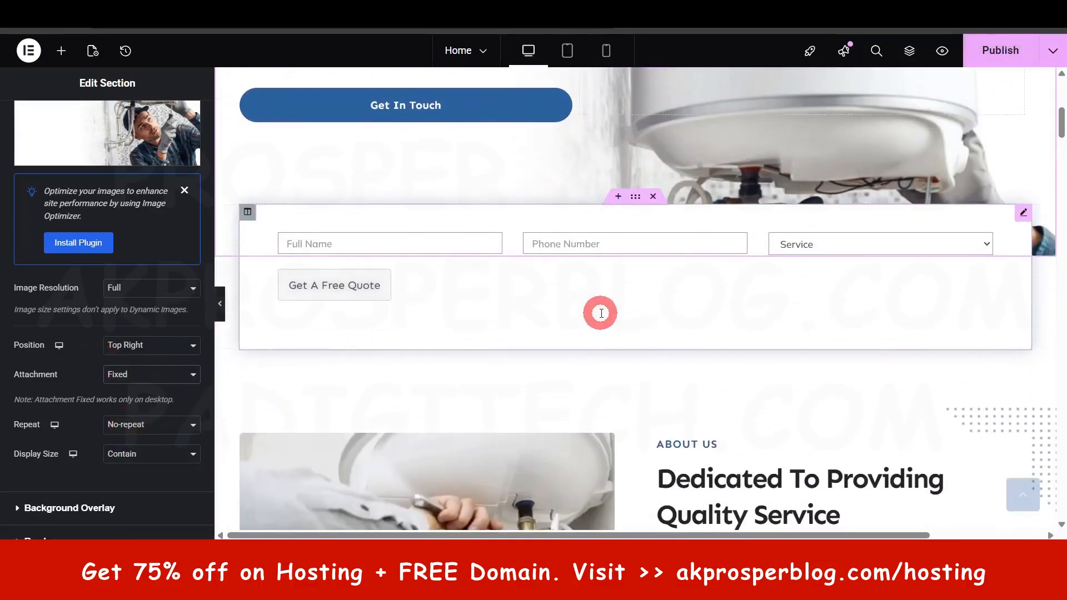
scroll(602, 316, up, 5)
scroll(601, 317, down, 4)
scroll(601, 317, up, 5)
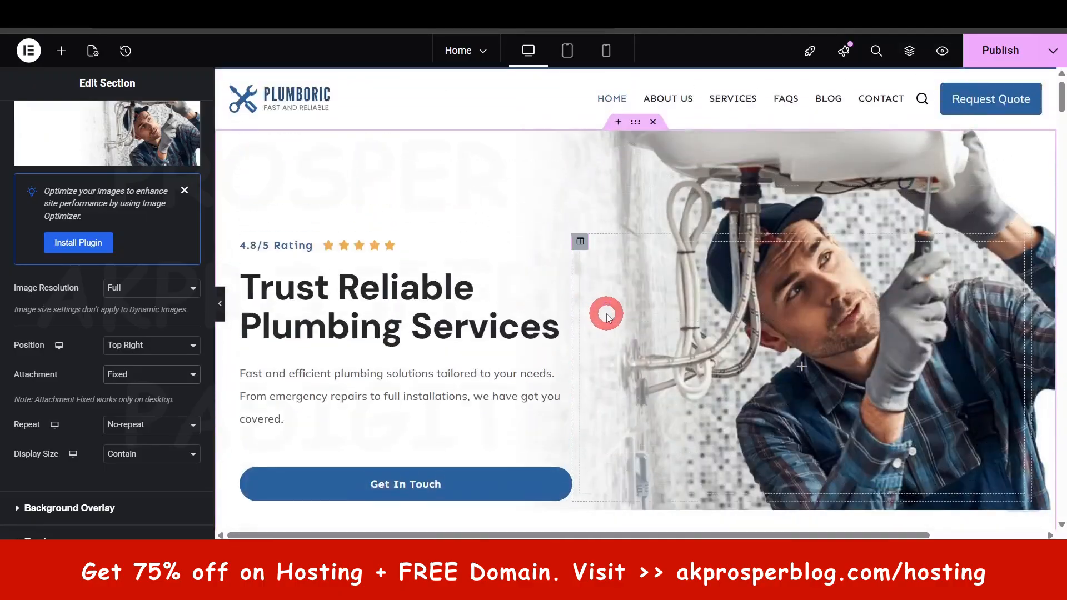
Step: Set the hero background image's attachment back to Default
click(160, 377)
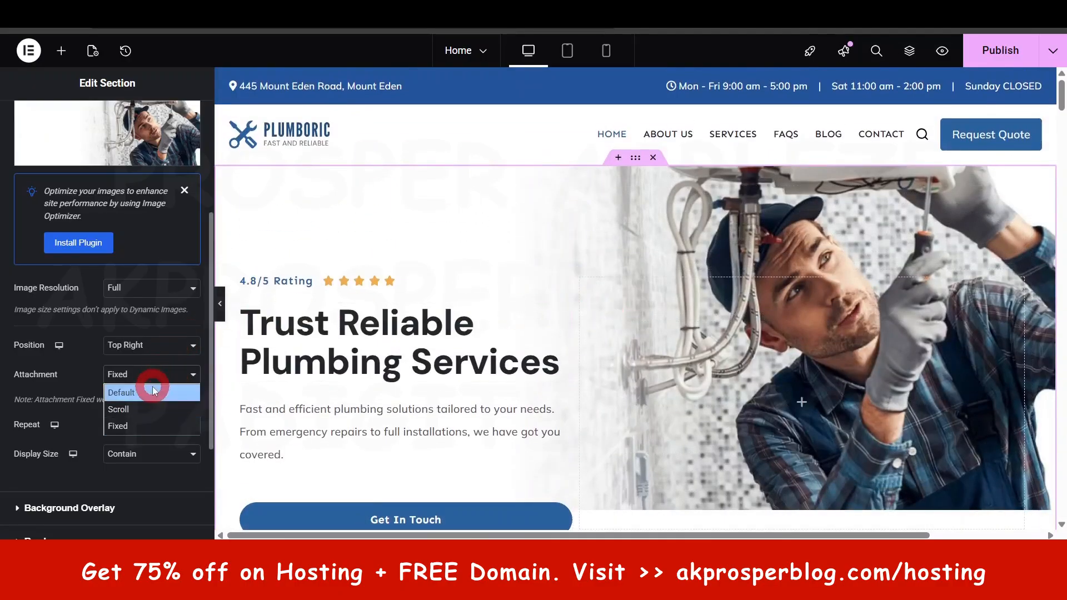
click(149, 387)
scroll(134, 433, down, 3)
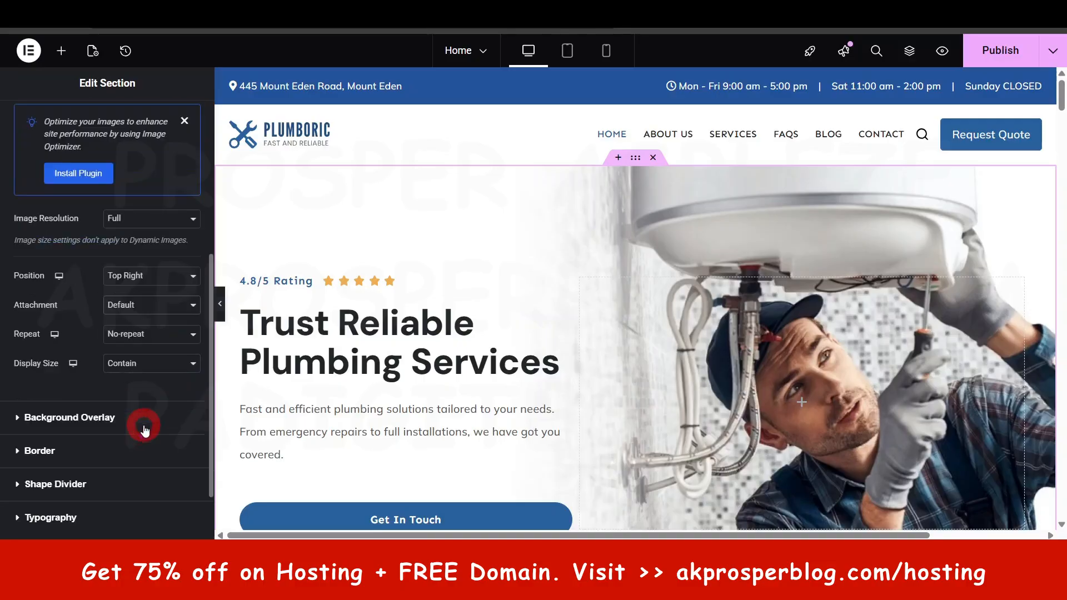
Step: Set the hero section's background overlay colour to the global Body Text colour
click(82, 340)
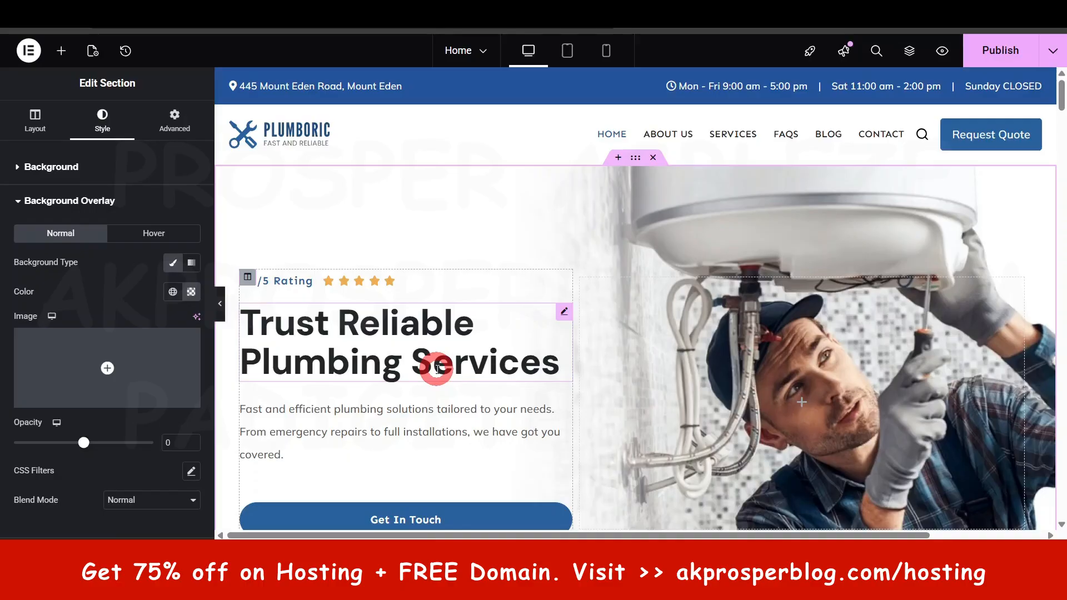
mouse_move(66, 341)
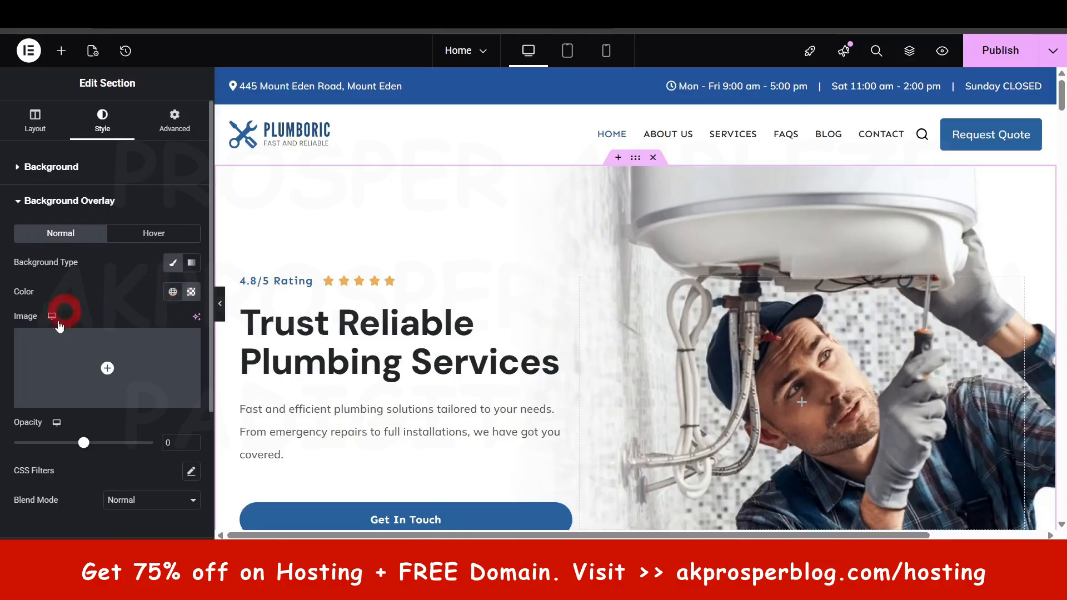
click(174, 293)
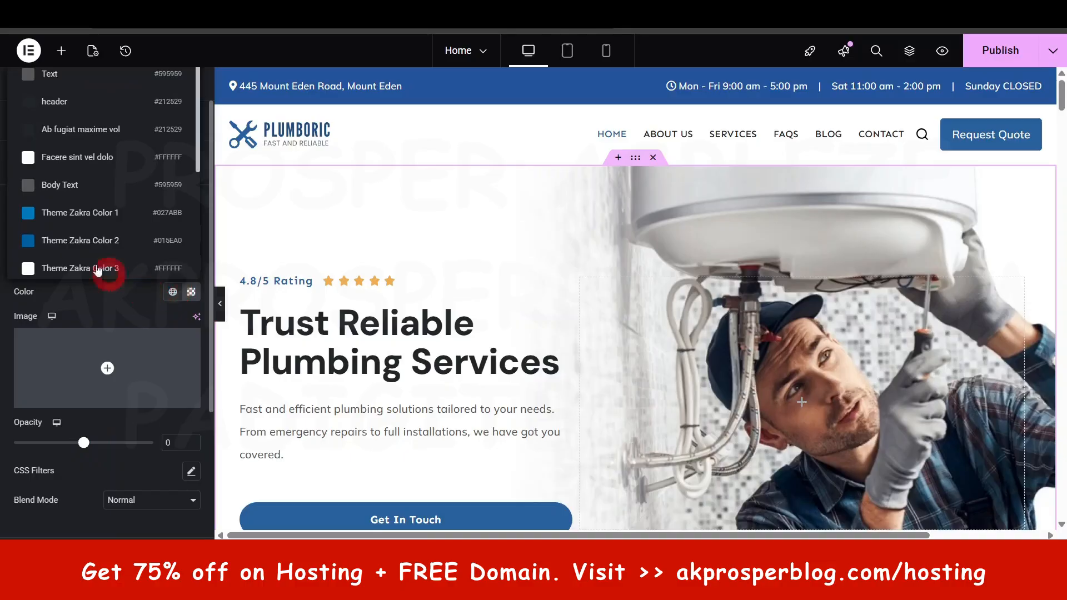
click(72, 186)
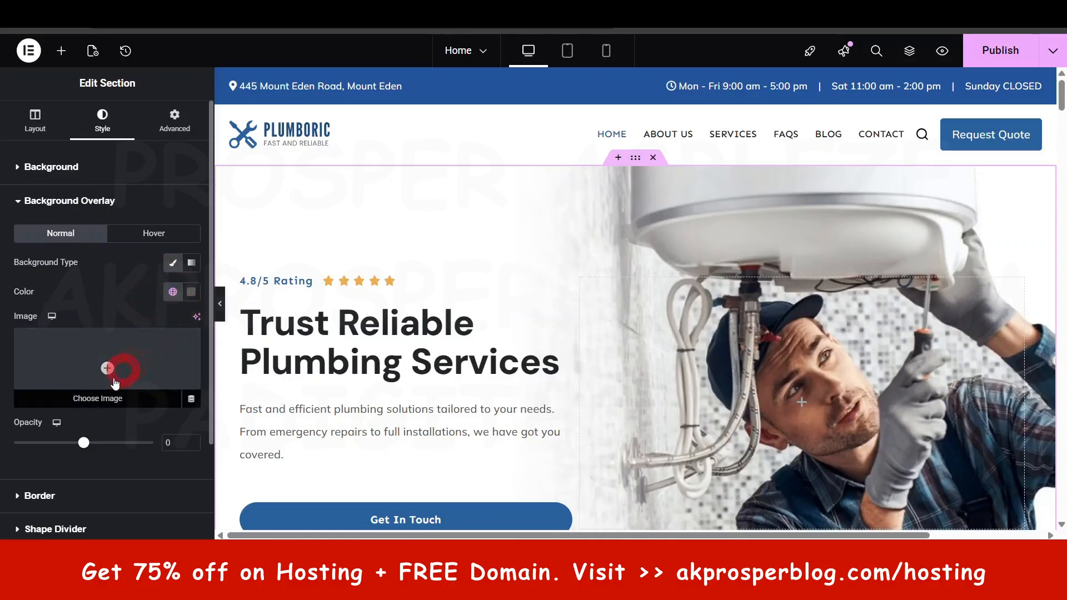
Step: Try a background overlay opacity of 0.51 on the hero section, and revert that opacity change through the edit history
mouse_move(84, 443)
mouse_down()
mouse_move(129, 456)
mouse_move(37, 445)
mouse_move(65, 451)
mouse_up()
mouse_move(84, 457)
mouse_down()
mouse_move(60, 454)
mouse_move(85, 455)
mouse_up()
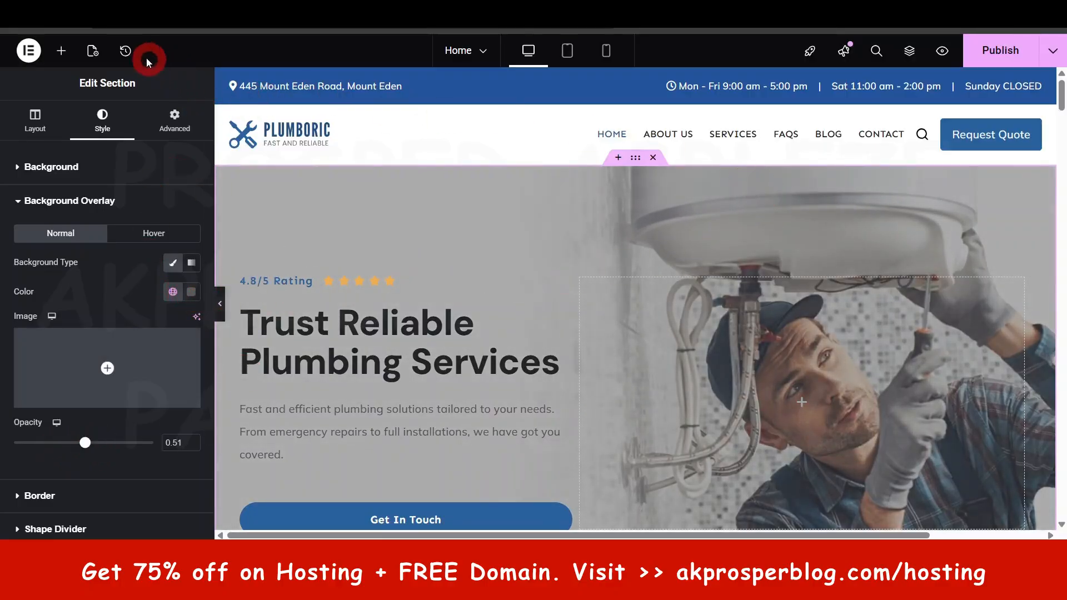
click(124, 51)
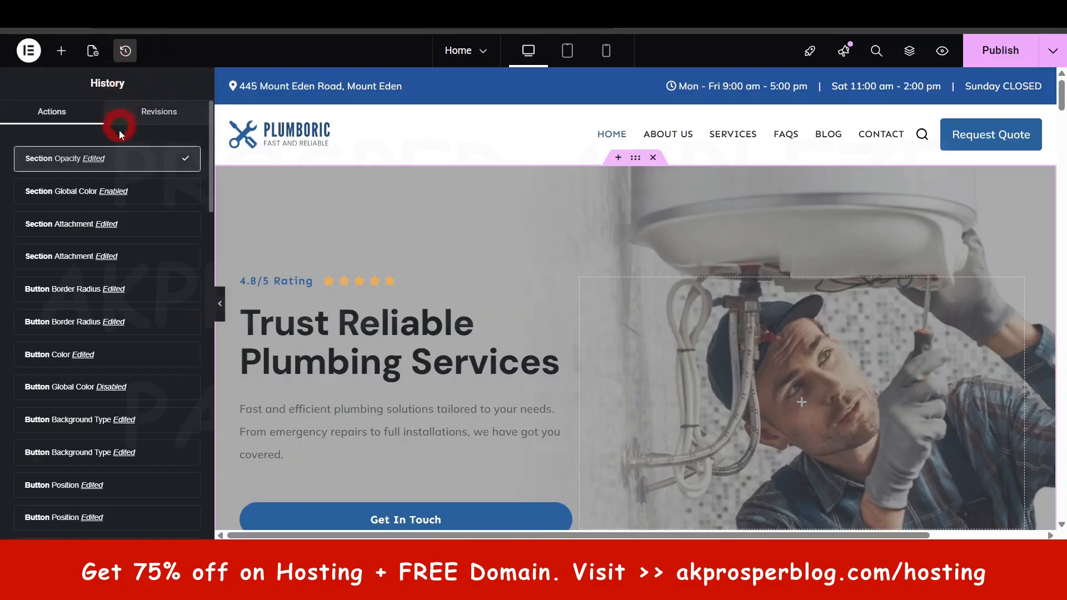
click(124, 192)
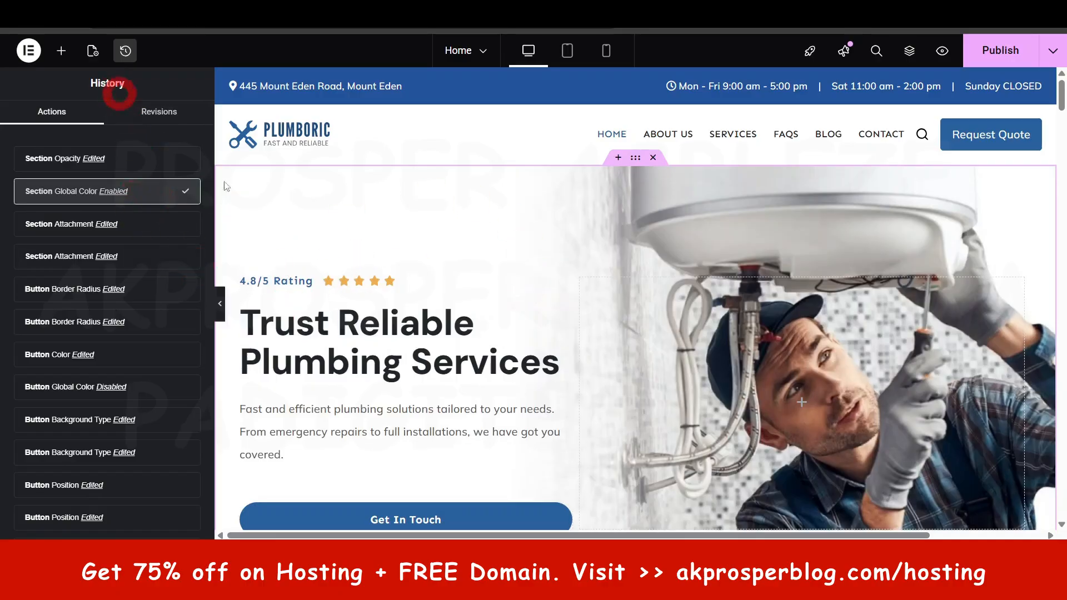
Step: Examine the editable content of the About Us section: its image, small heading, first checklist text and Learn More button
scroll(622, 250, down, 4)
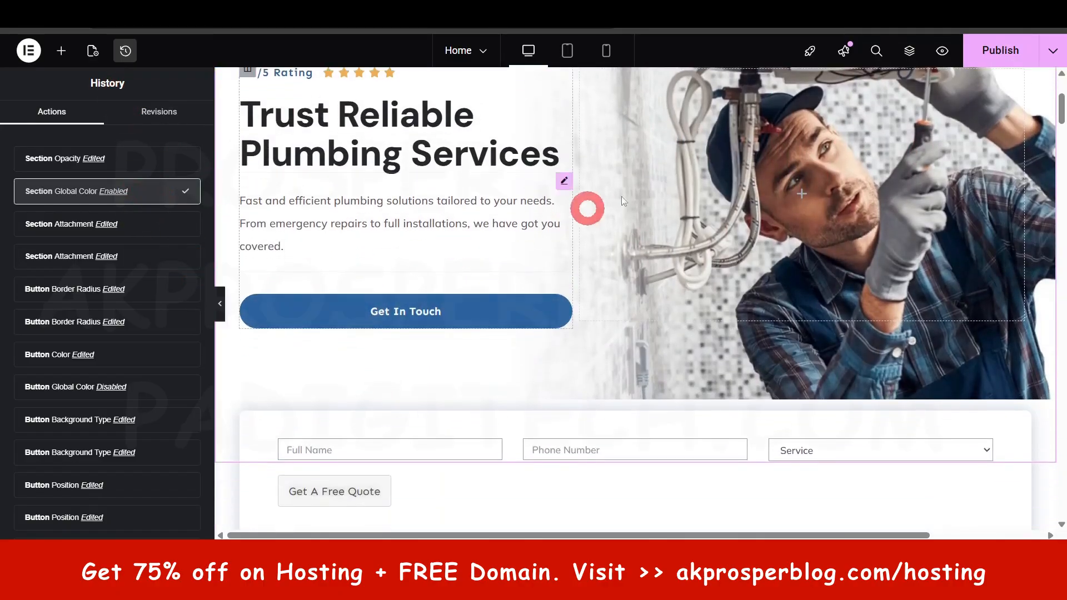
scroll(526, 151, down, 5)
scroll(679, 160, up, 6)
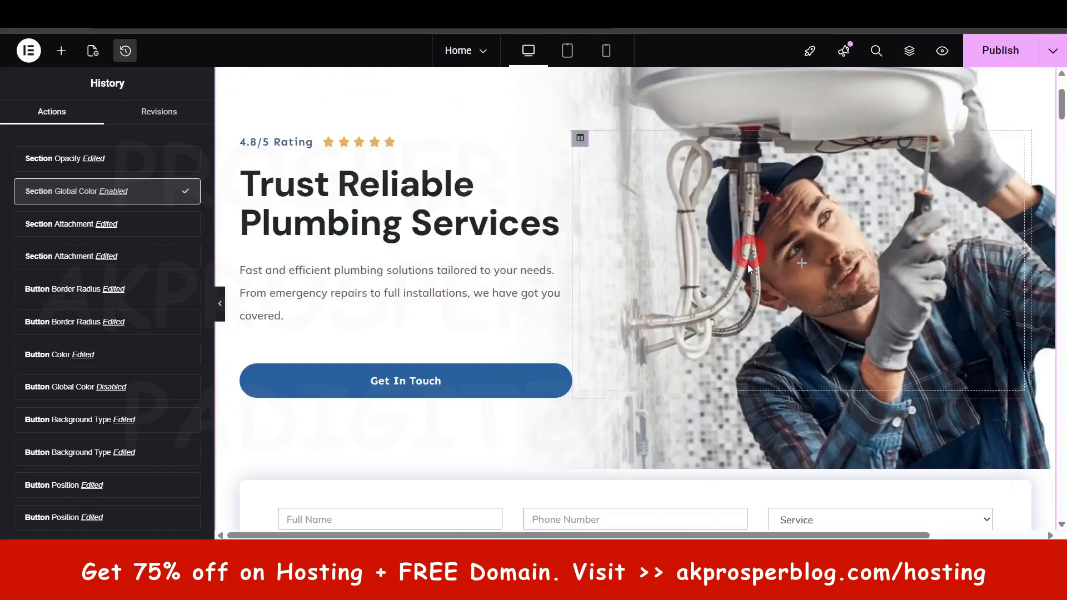
scroll(767, 317, down, 6)
scroll(544, 389, down, 6)
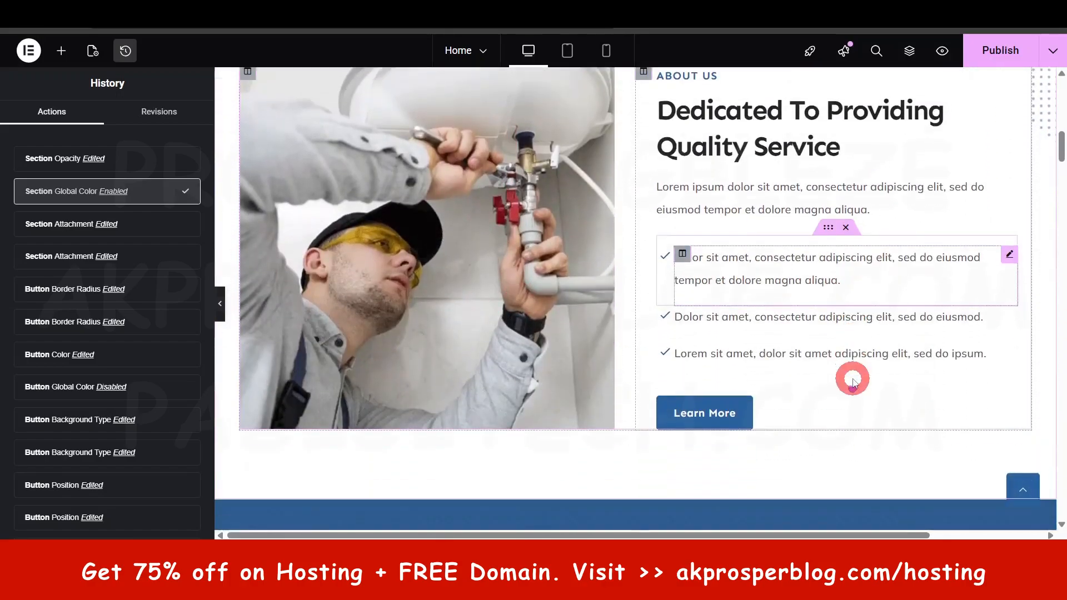
scroll(834, 366, up, 2)
click(443, 284)
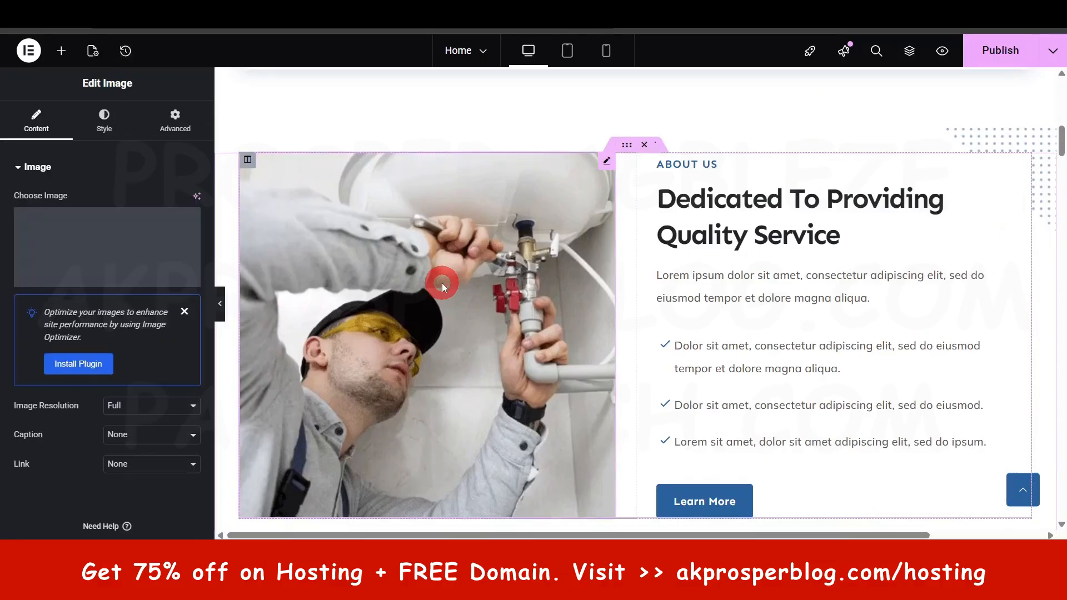
mouse_move(107, 265)
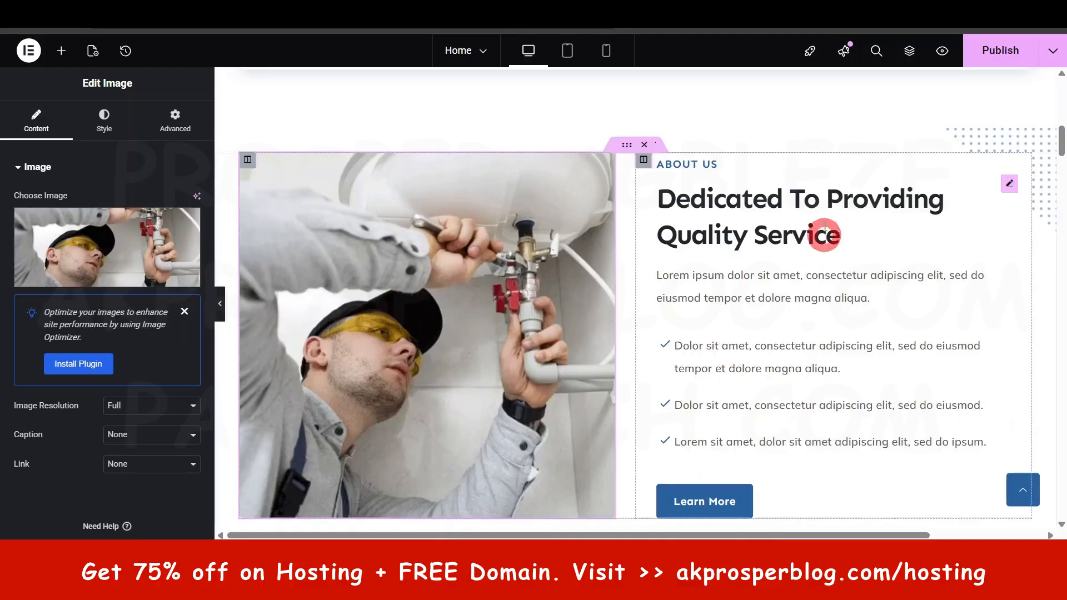
click(692, 164)
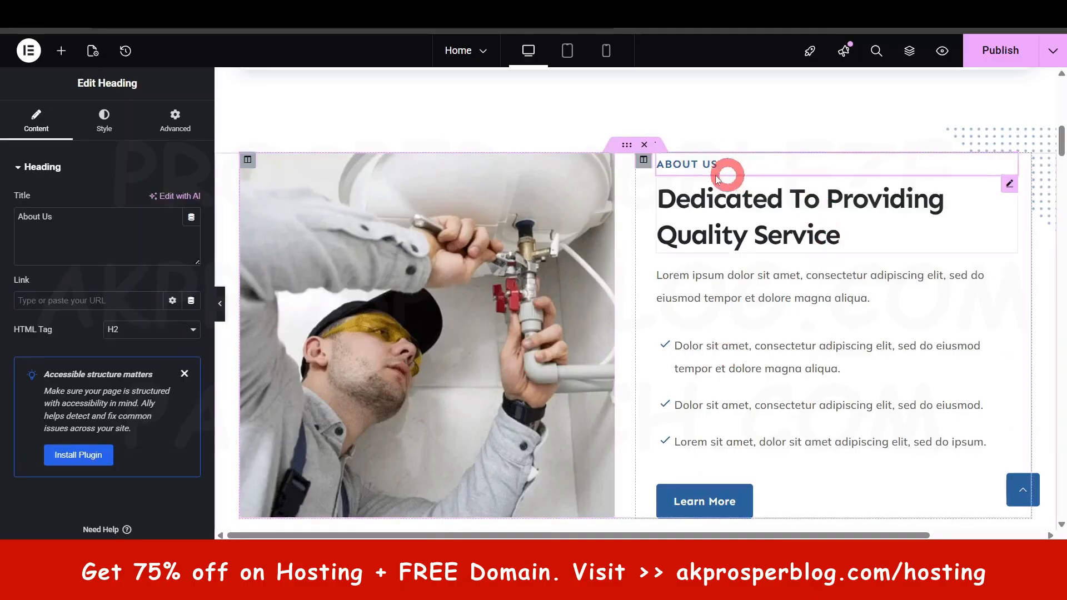
click(707, 341)
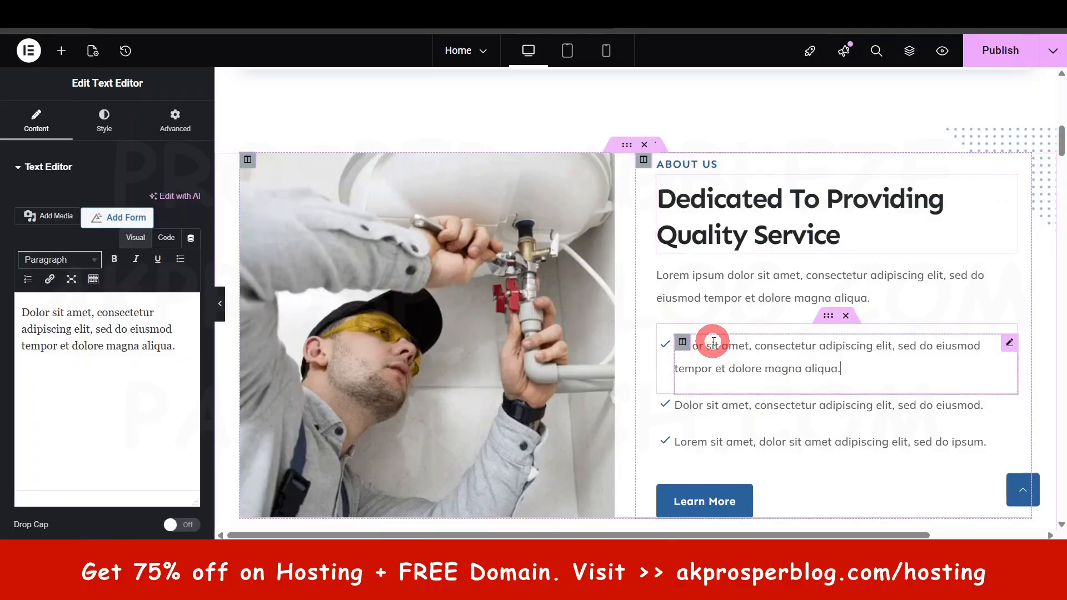
scroll(812, 418, down, 4)
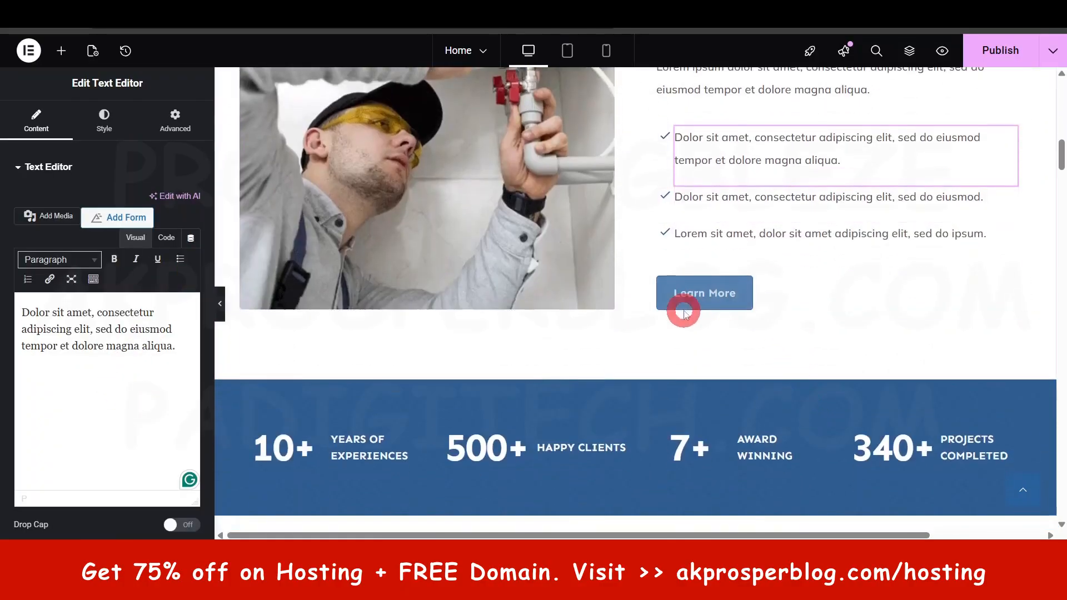
click(689, 303)
Step: Copy the hero section's Get In Touch button and paste its style onto the About Us section's Learn More button
scroll(689, 303, up, 15)
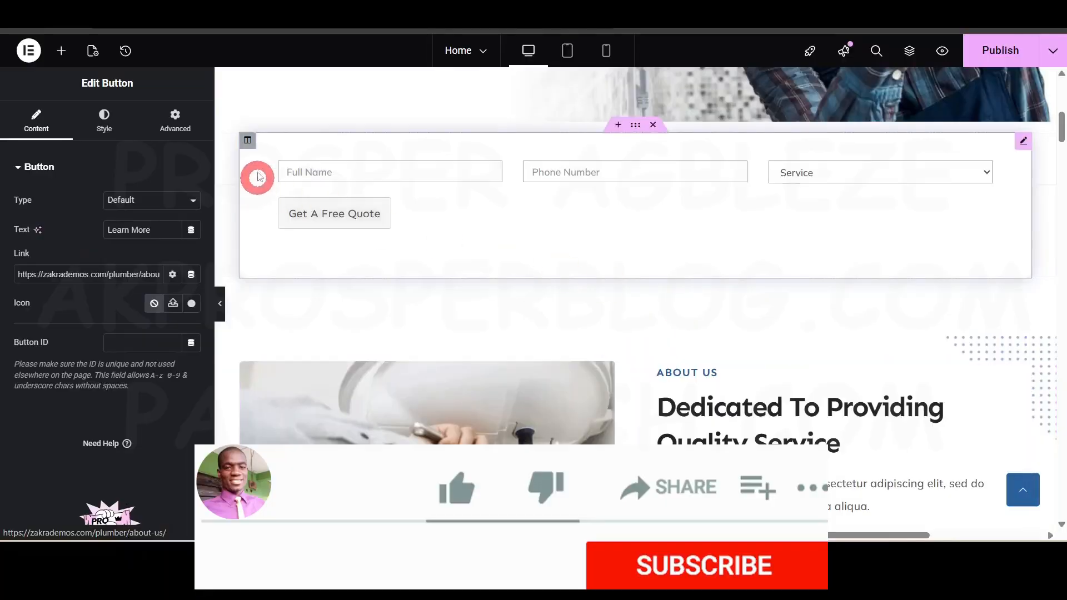
scroll(445, 383, down, 15)
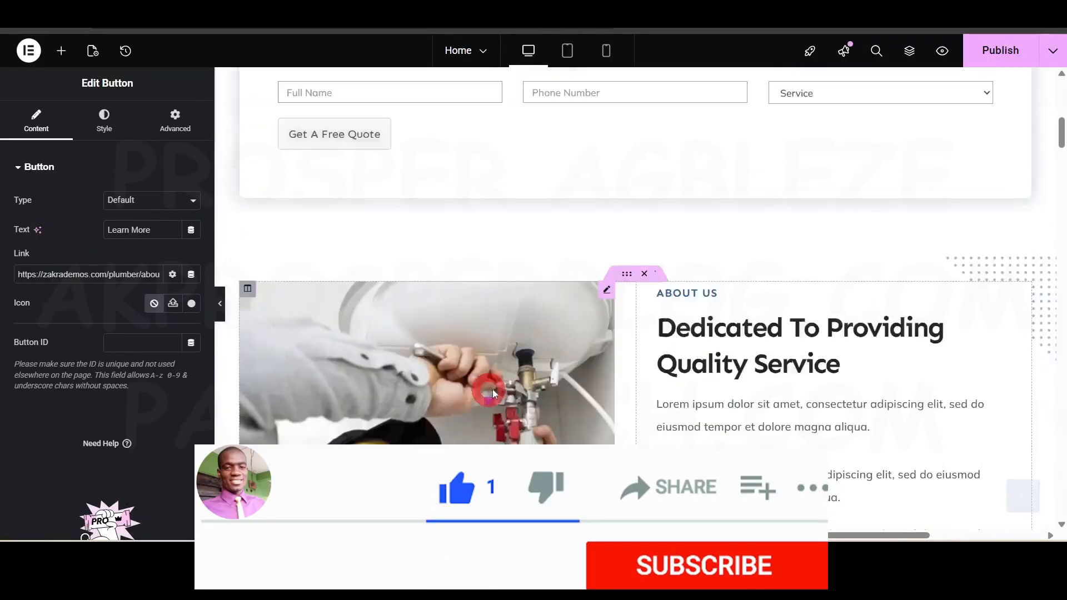
scroll(511, 396, up, 6)
scroll(433, 305, down, 6)
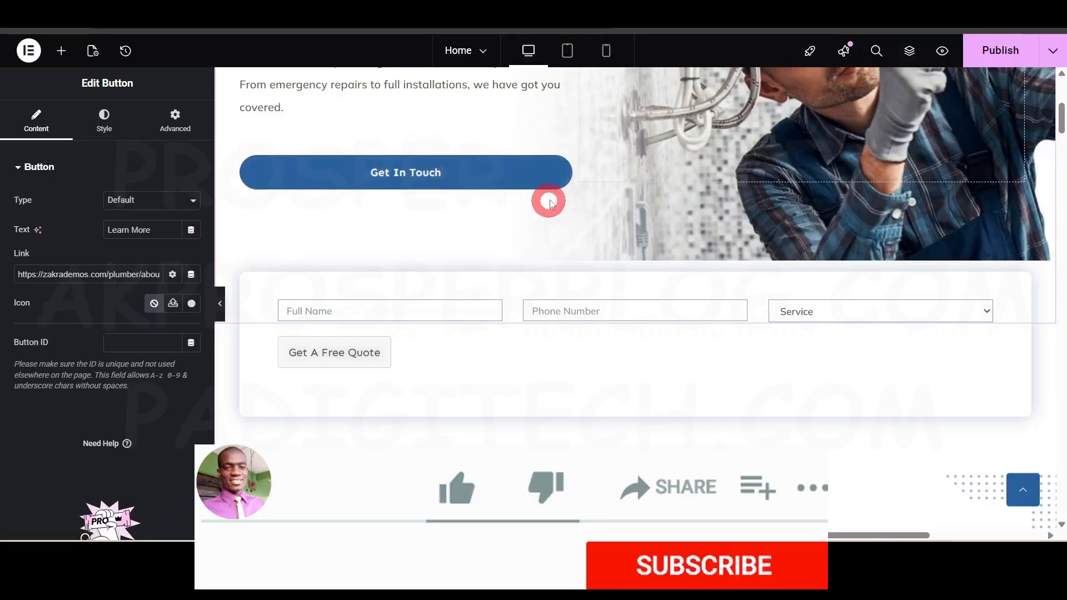
right_click(562, 147)
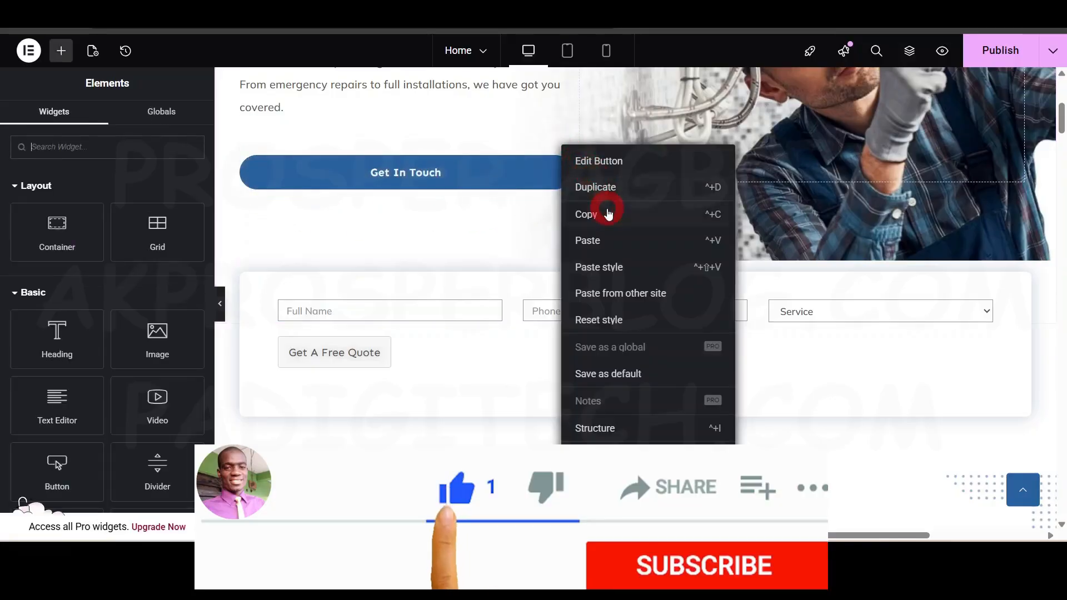
click(600, 211)
scroll(623, 278, down, 8)
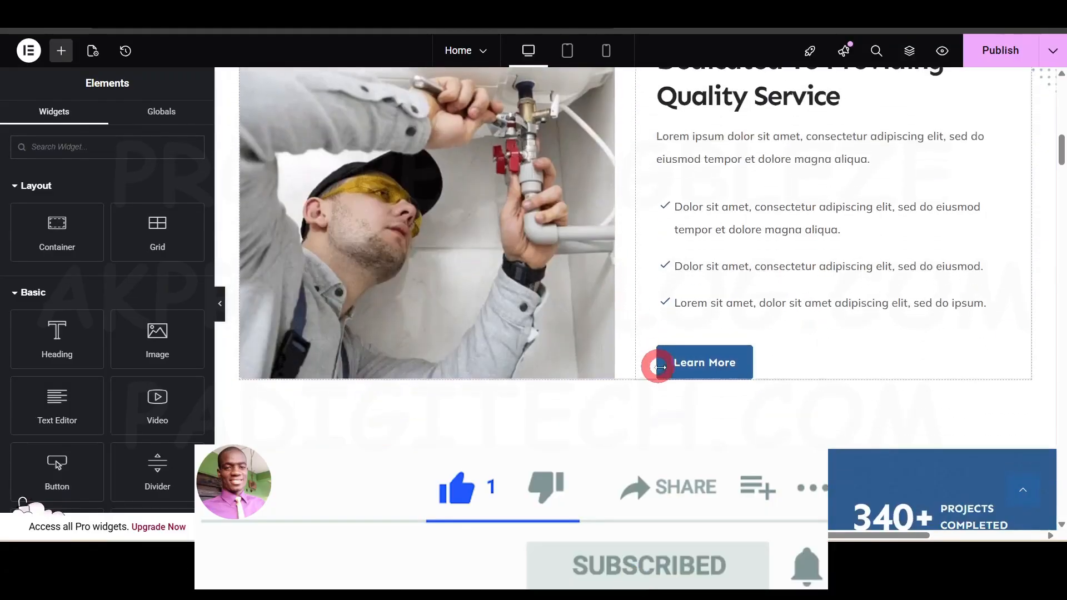
right_click(750, 359)
click(784, 338)
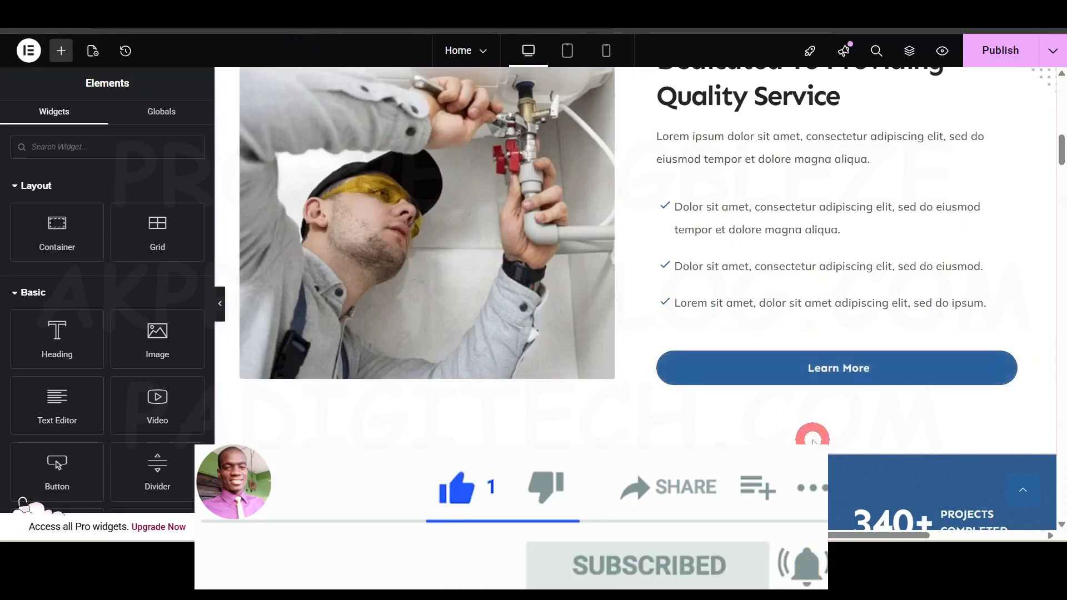
Step: Examine the Years of Experiences counter, the Exceptional Plumbing Services text and the service cards further down the page
scroll(811, 437, down, 5)
click(359, 252)
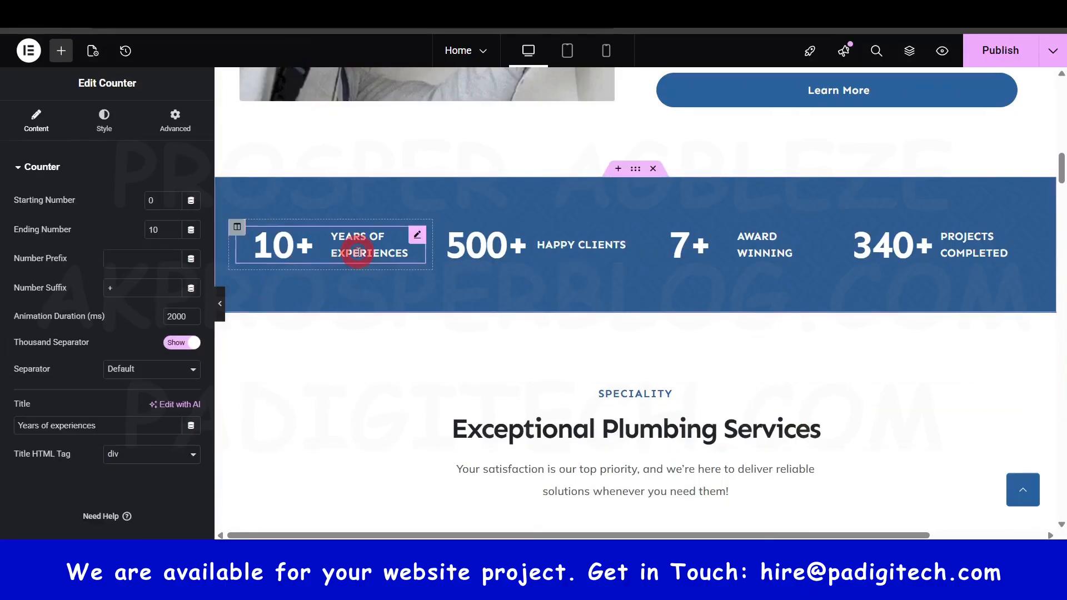
scroll(806, 262, down, 4)
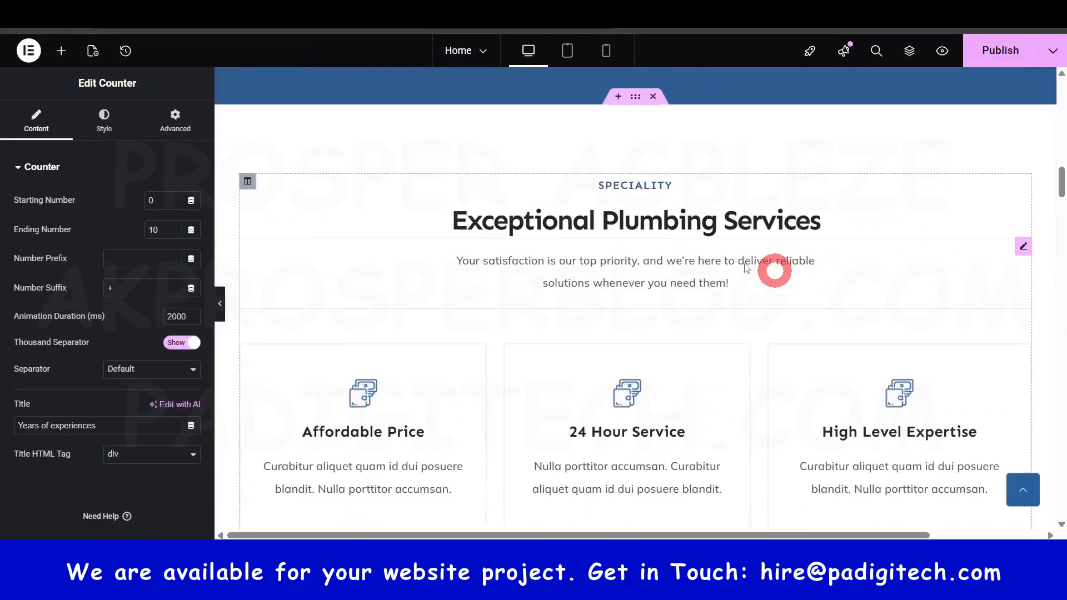
click(626, 244)
click(632, 284)
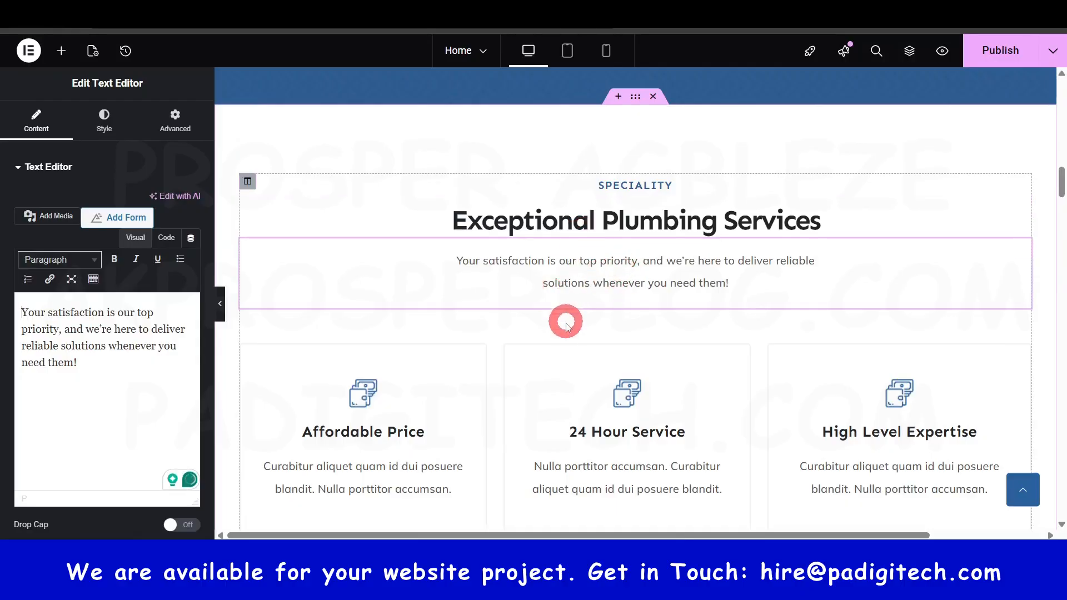
scroll(567, 333, down, 4)
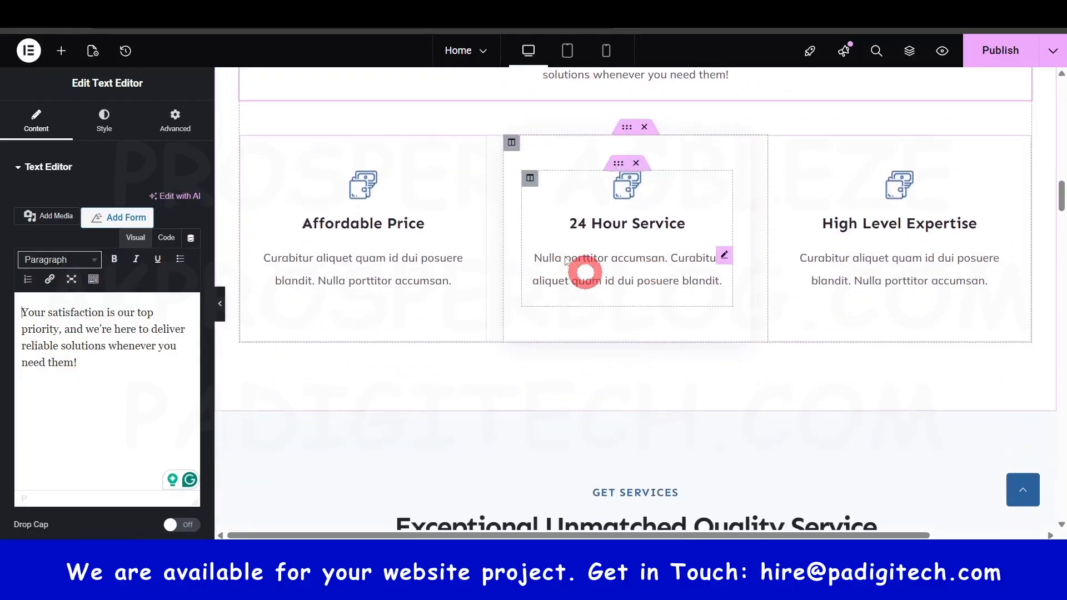
scroll(608, 289, down, 10)
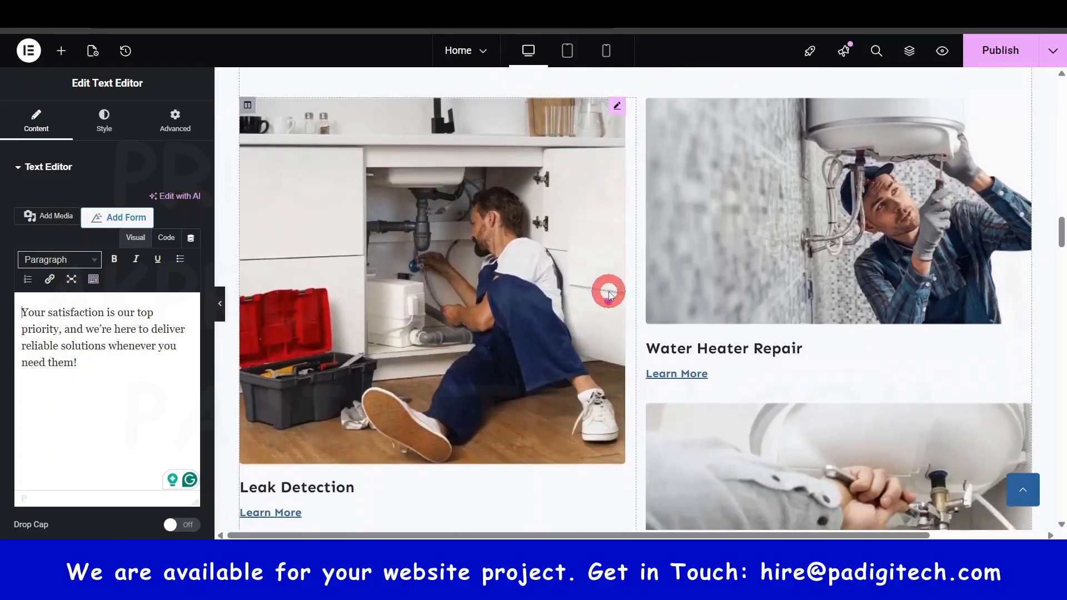
scroll(609, 292, down, 7)
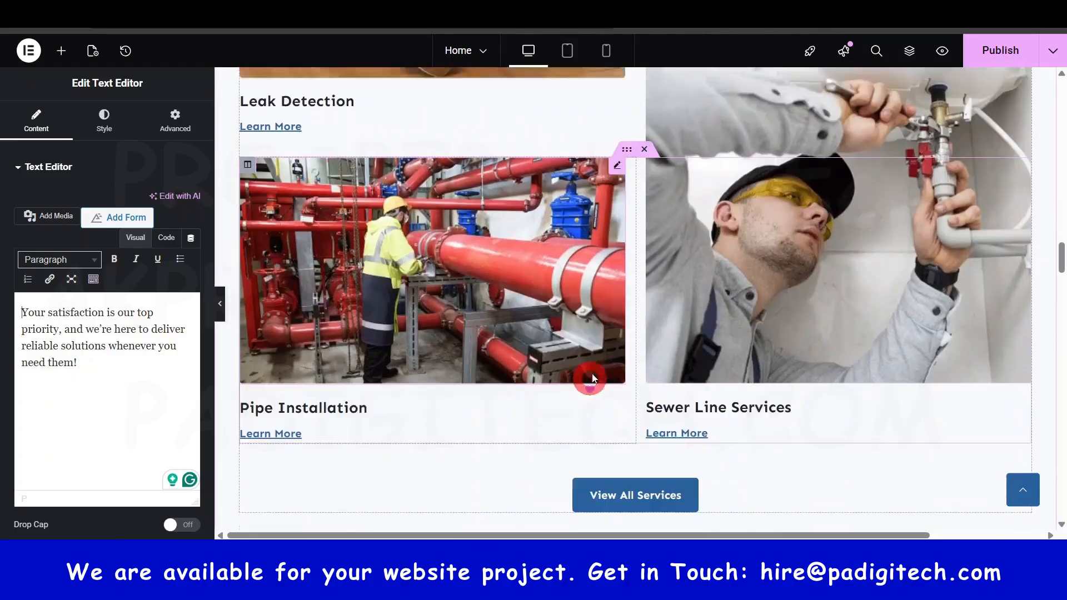
scroll(593, 378, down, 1)
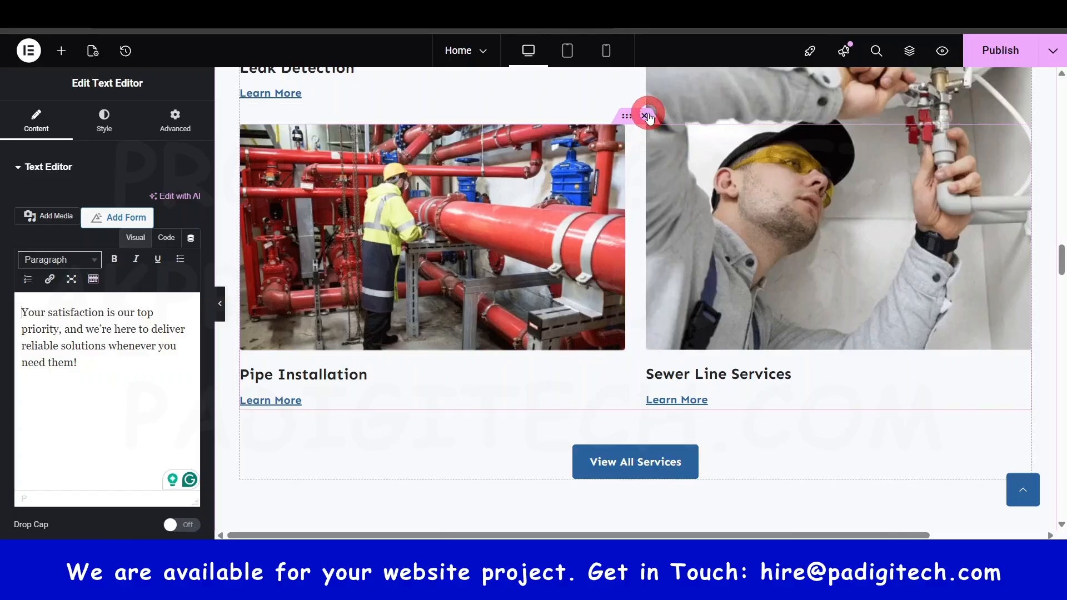
scroll(651, 376, down, 6)
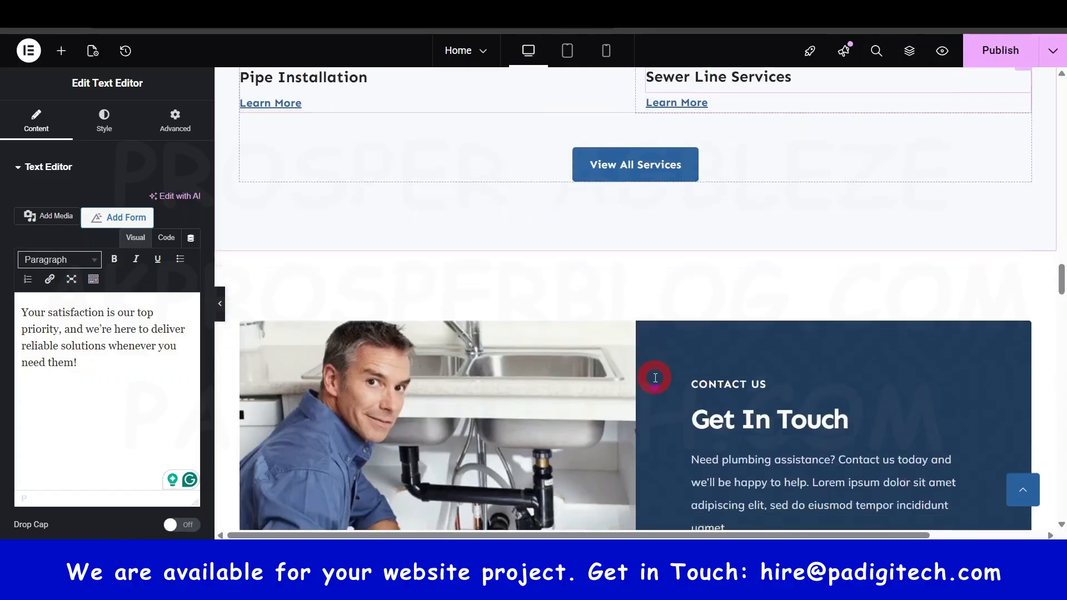
scroll(793, 230, up, 3)
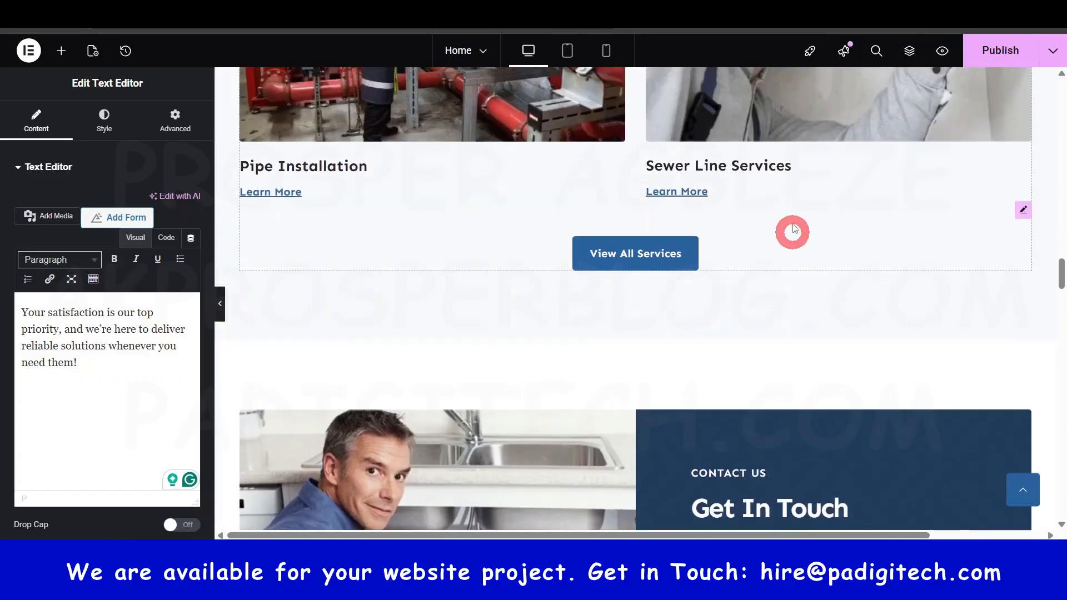
click(632, 255)
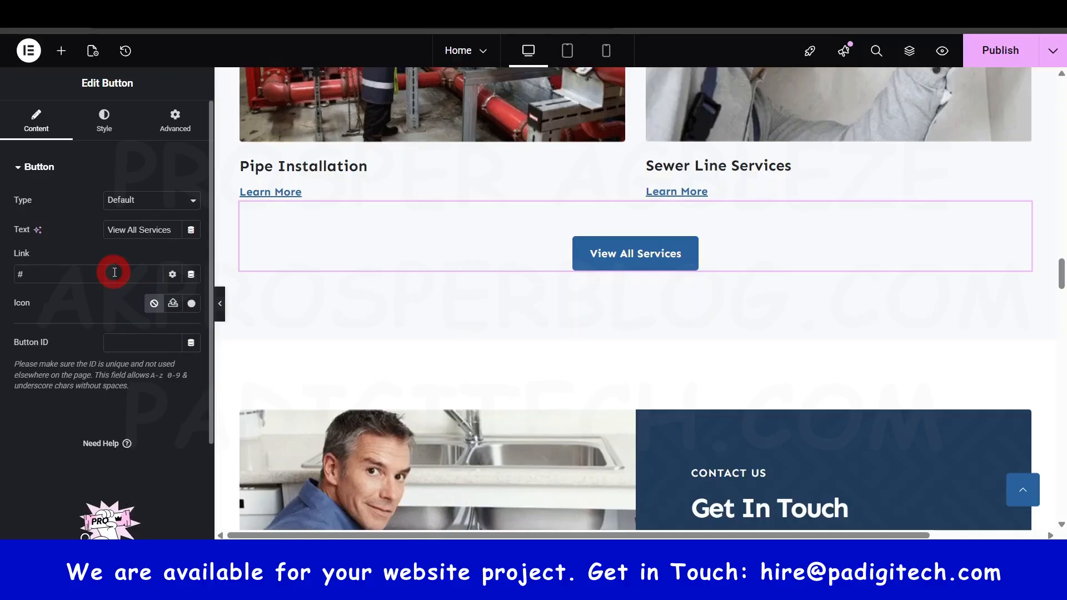
click(114, 272)
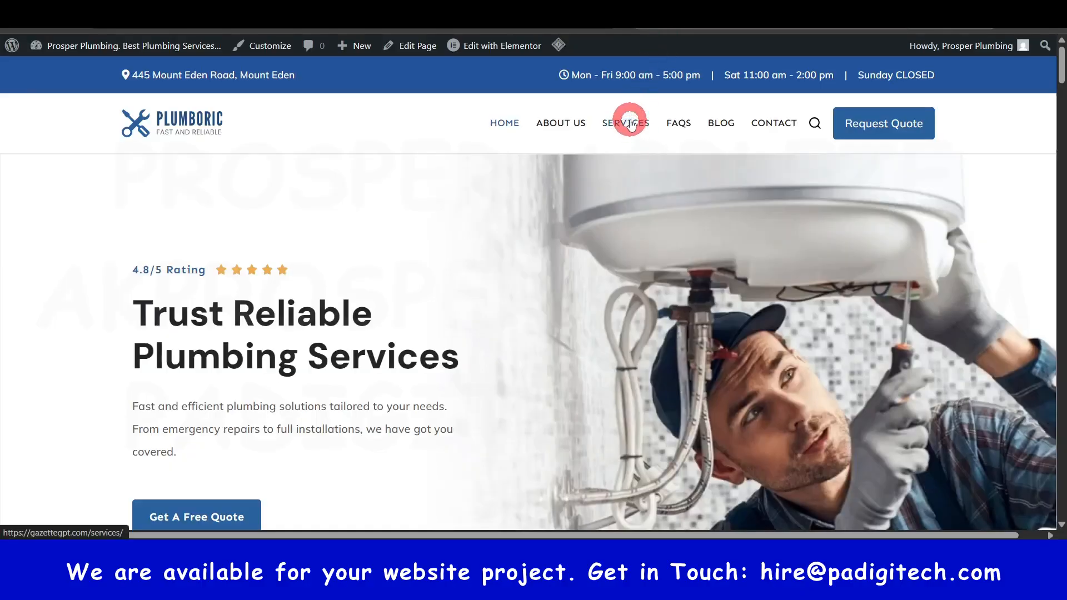
right_click(632, 124)
click(694, 247)
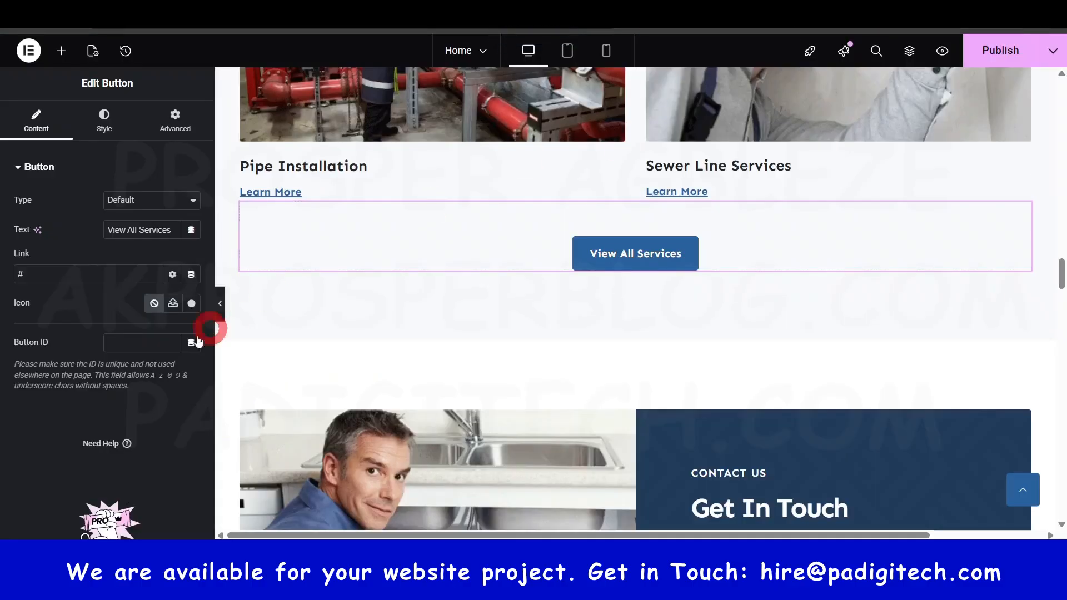
click(95, 279)
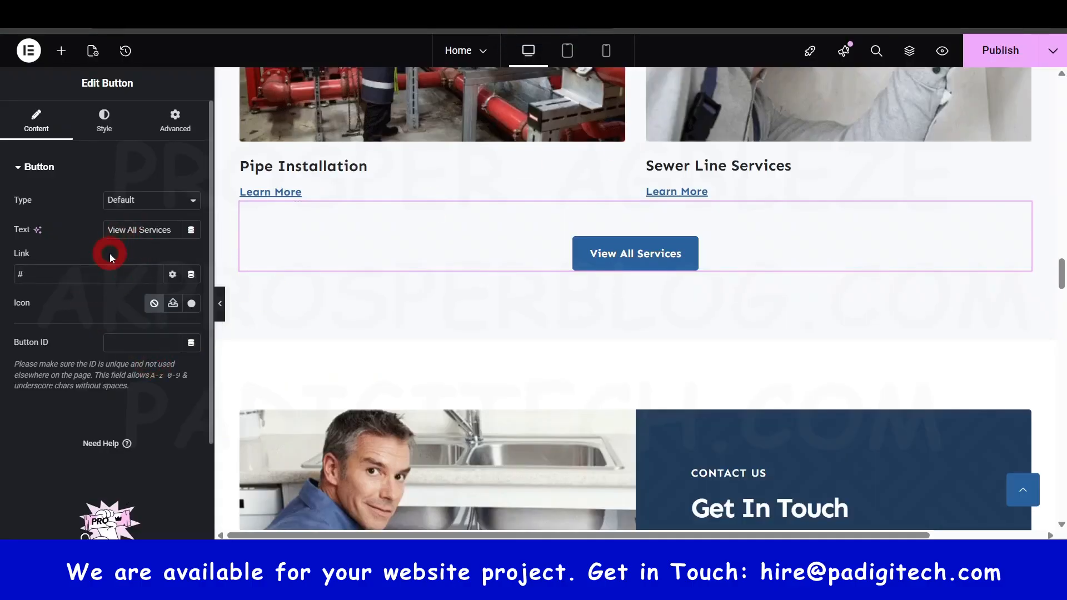
key(ctrl+a)
key(ctrl+v)
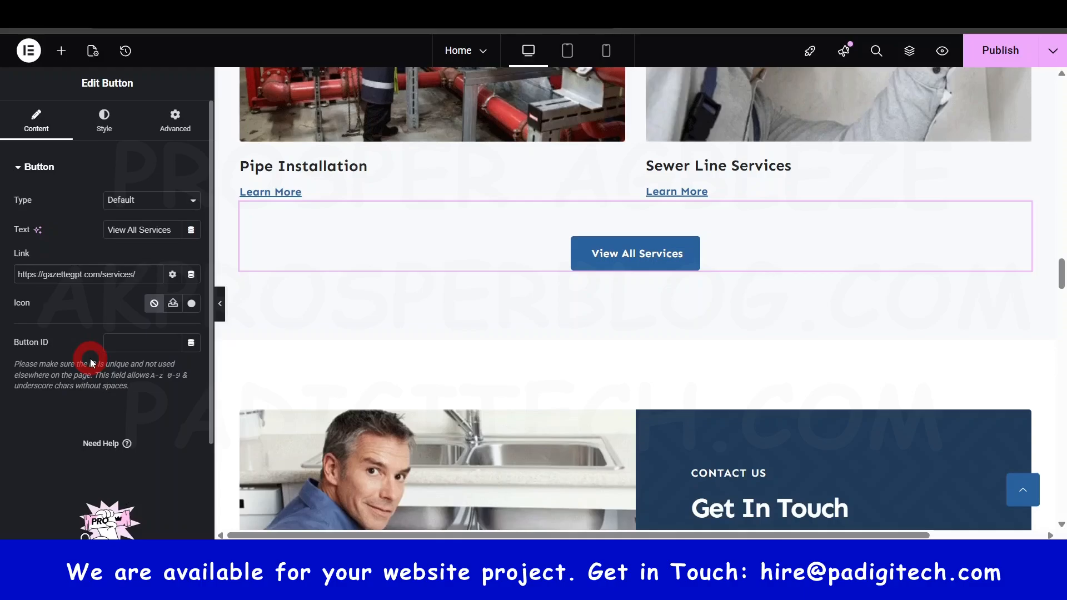
Step: Examine the normal and hover style settings of the Contact Us button in the Get In Touch section
scroll(657, 259, down, 5)
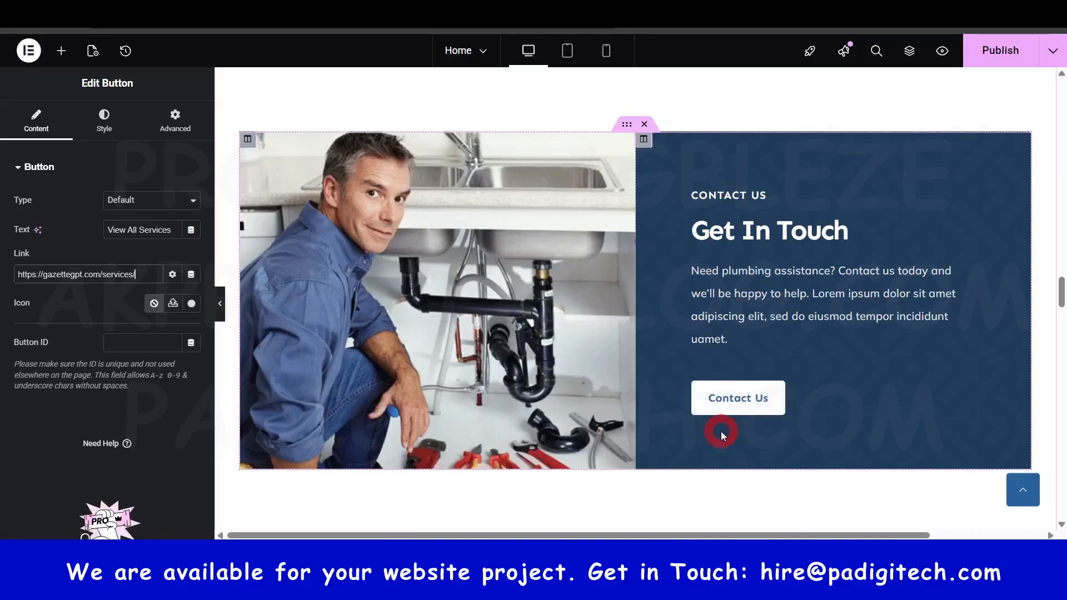
click(733, 398)
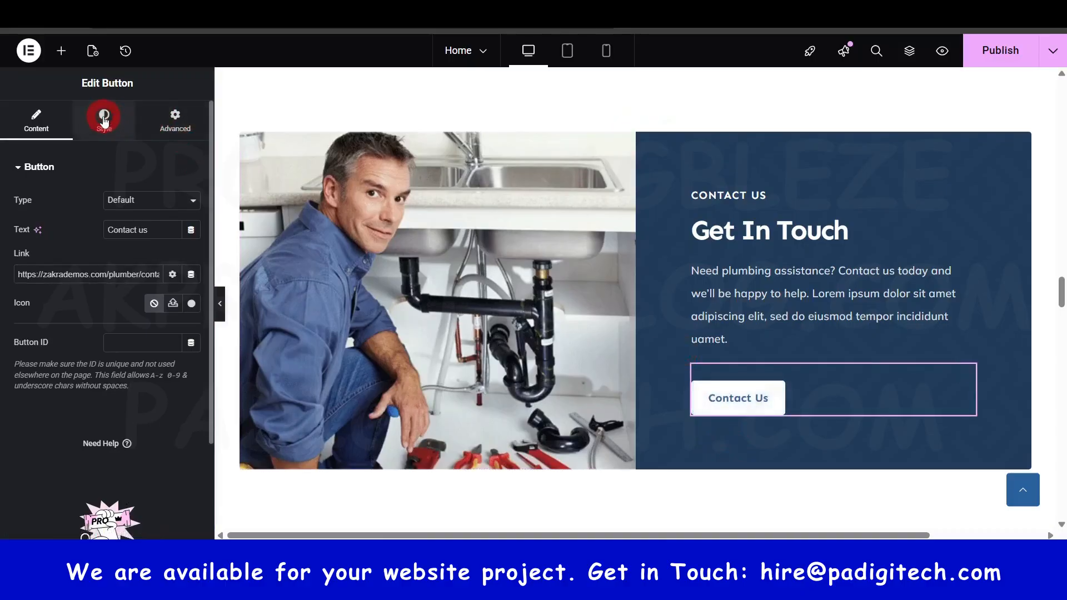
click(104, 120)
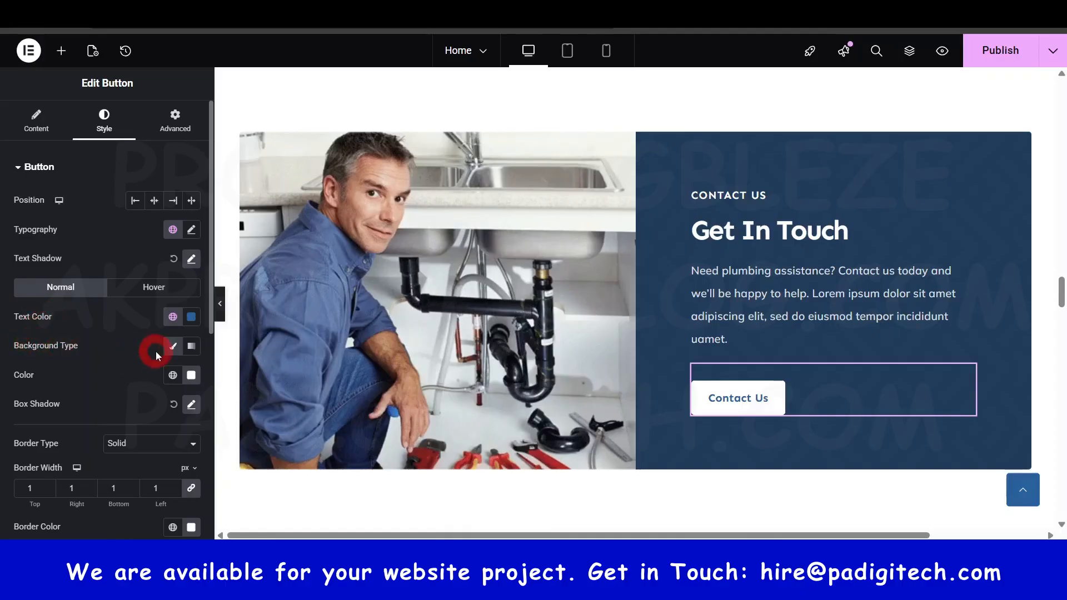
click(130, 288)
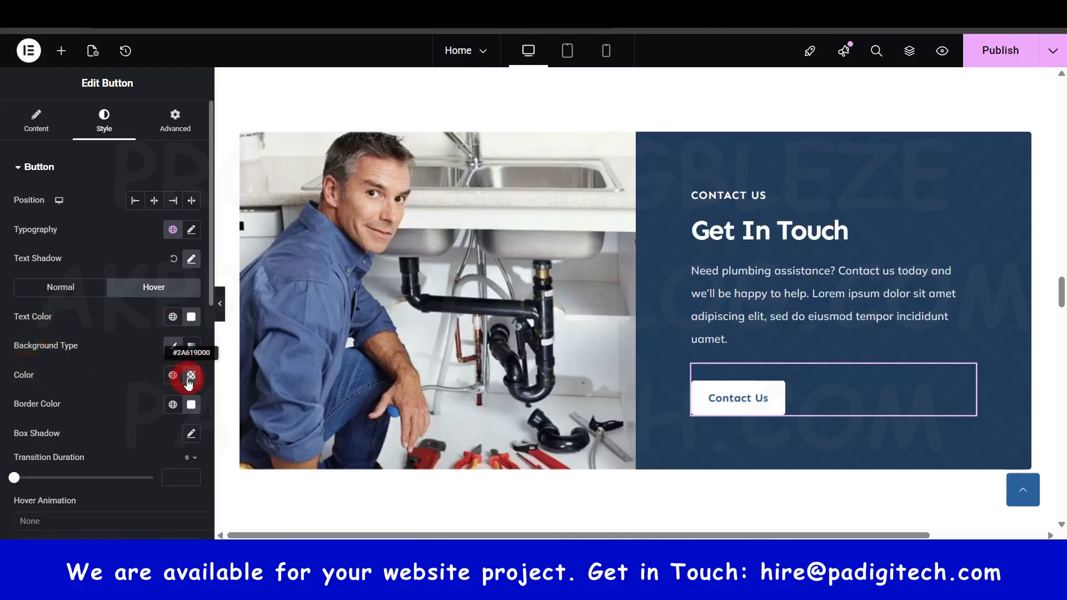
click(68, 294)
scroll(139, 323, down, 5)
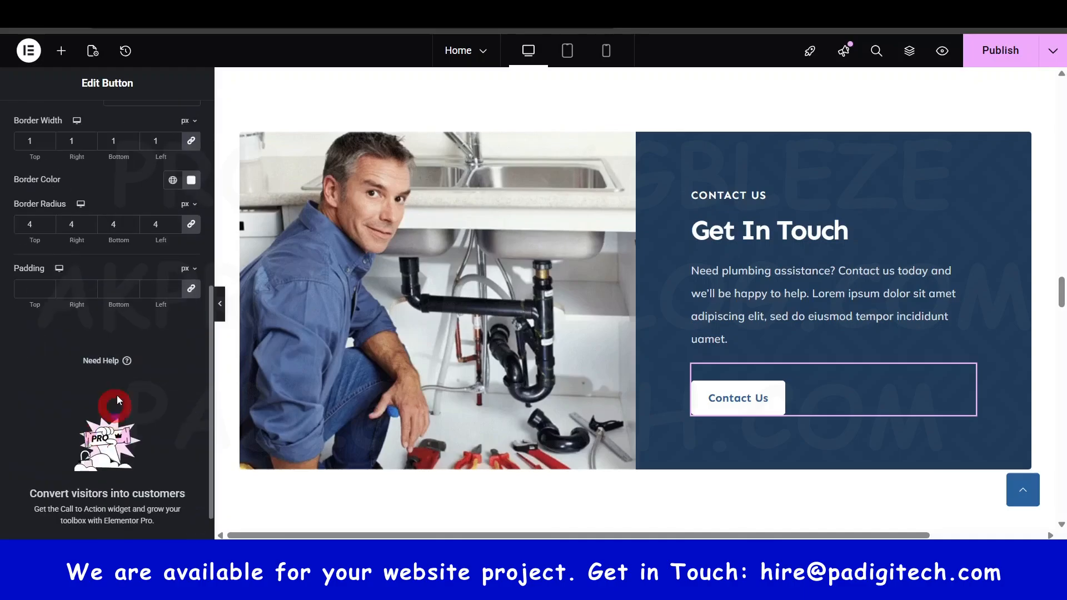
scroll(74, 259, up, 5)
Step: Examine the content settings of the logo image carousel in the Our Trusted Partners section
scroll(617, 345, down, 12)
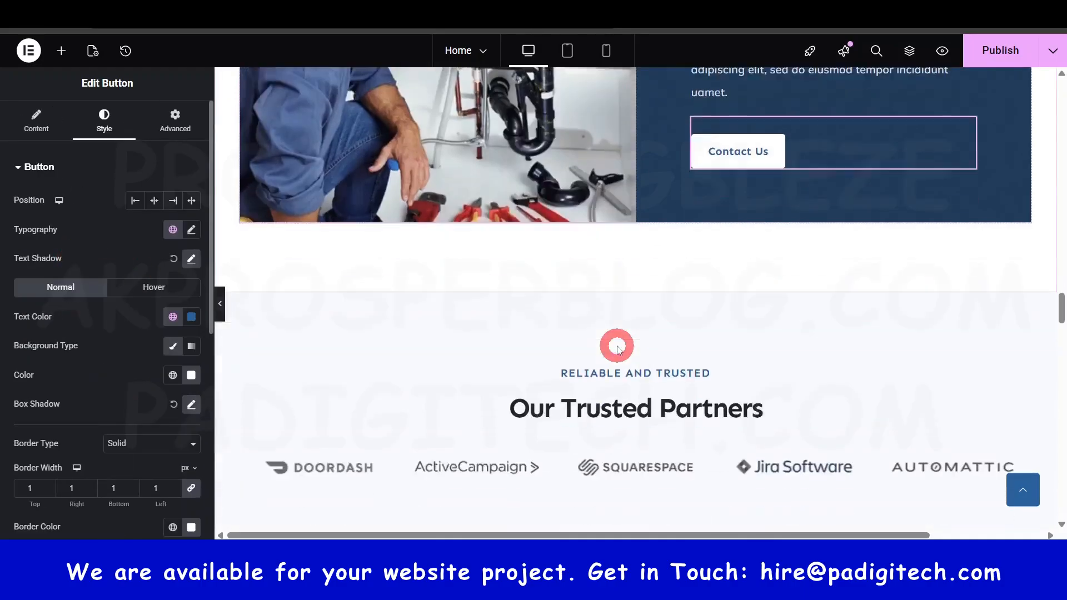
scroll(617, 345, up, 5)
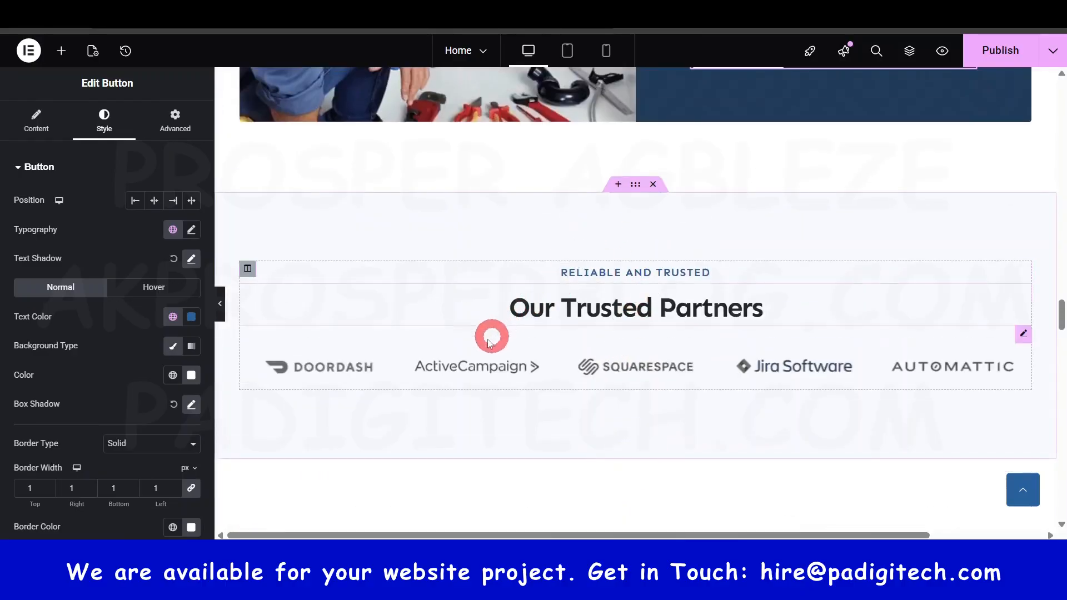
click(641, 367)
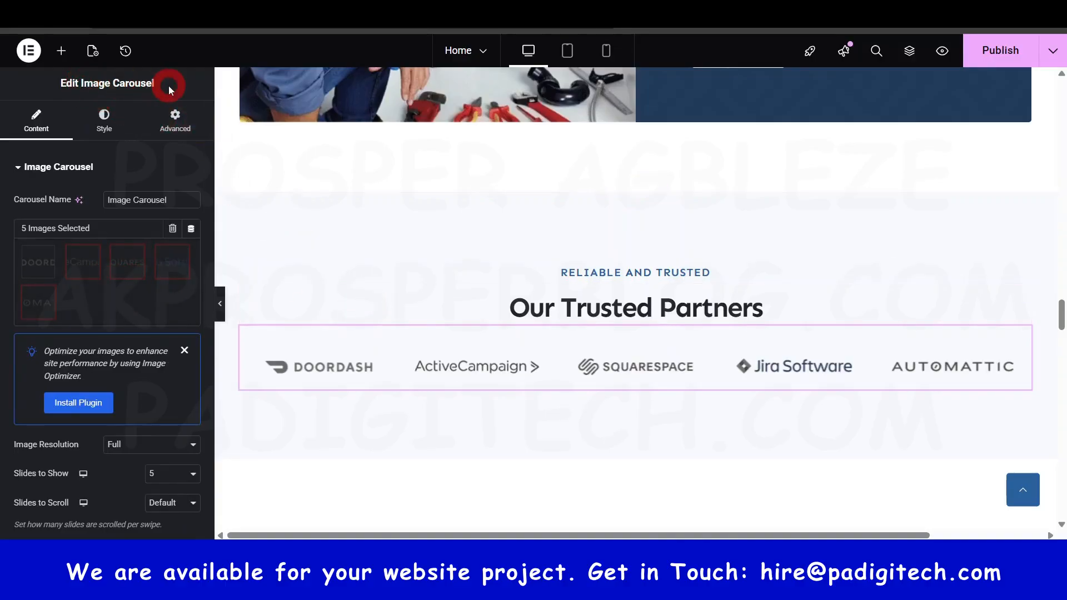
scroll(133, 367, down, 3)
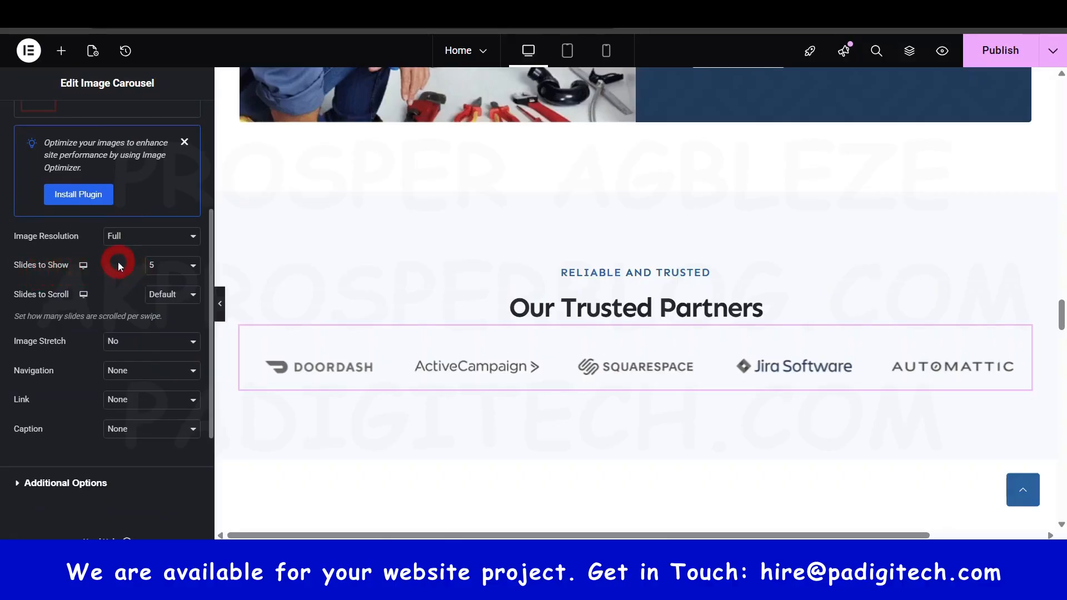
click(531, 382)
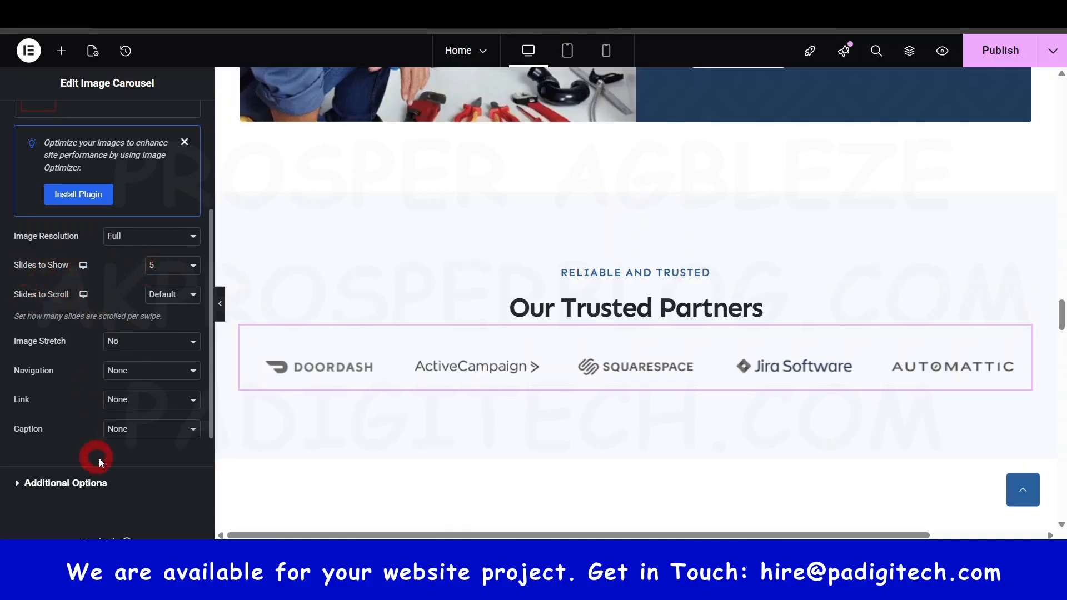
Step: Examine the editable text of the first testimonial in the What Our Clients Say section
scroll(632, 367, down, 10)
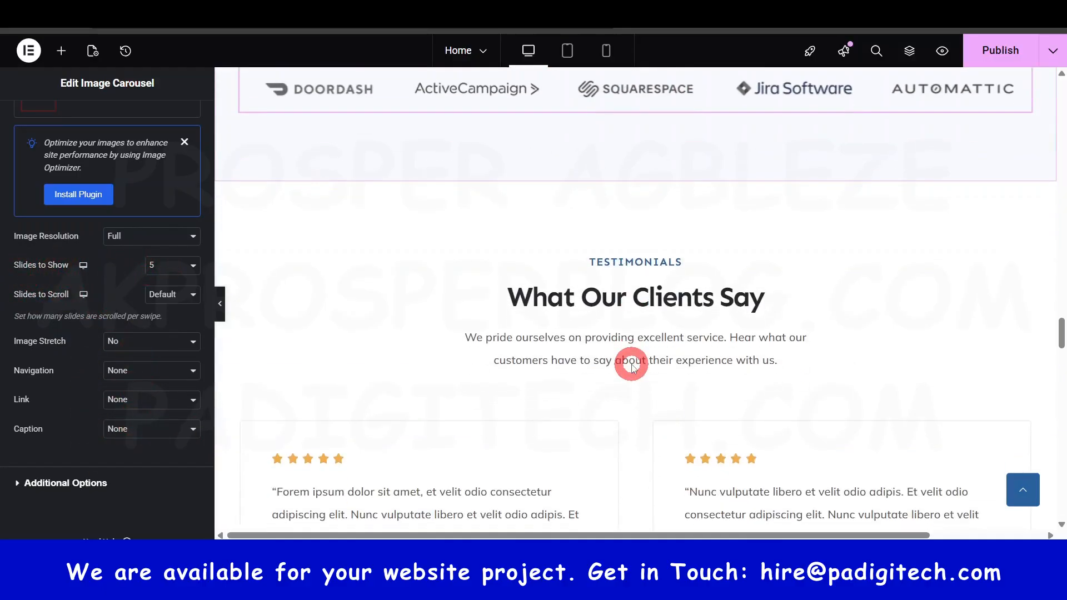
click(392, 175)
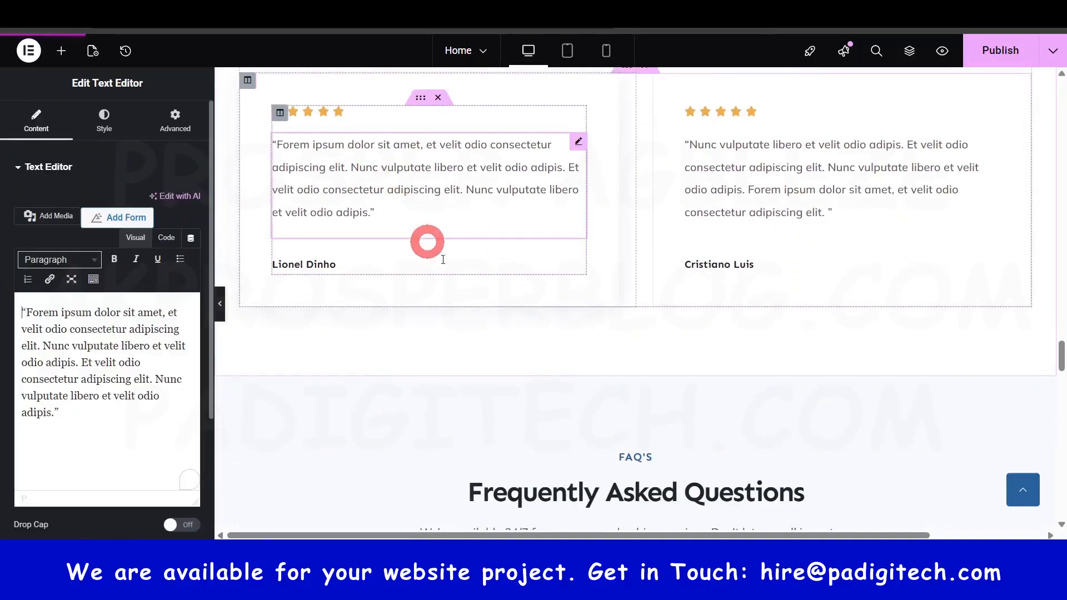
scroll(448, 264, up, 3)
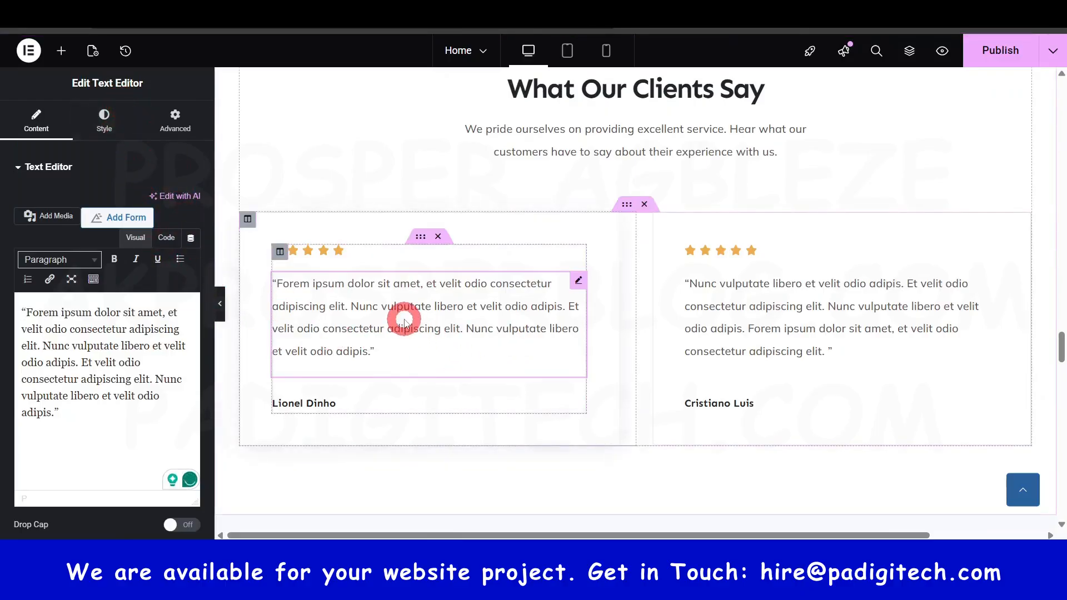
click(89, 367)
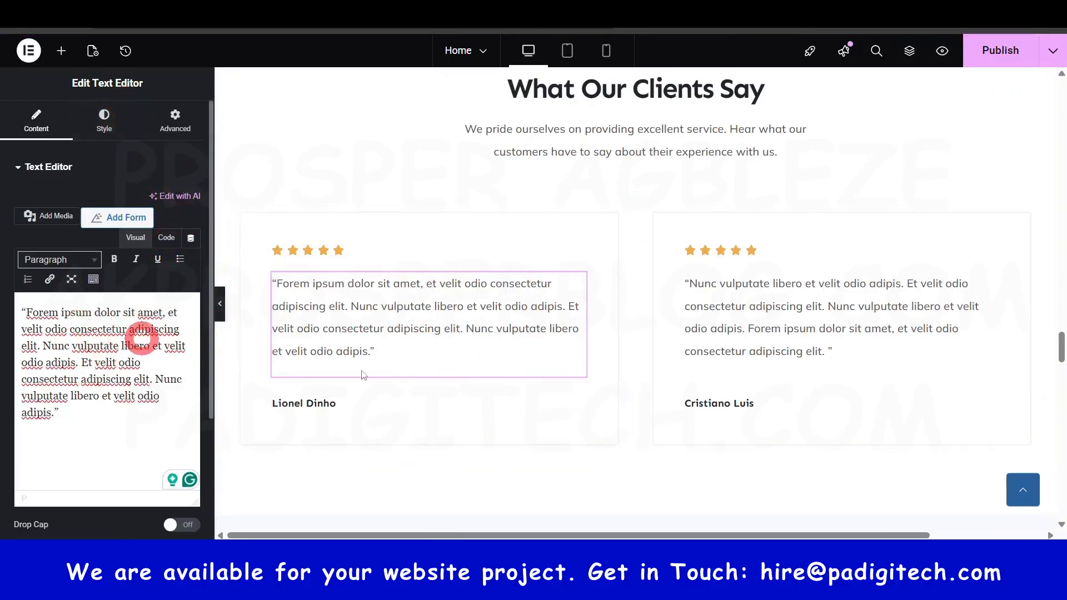
Step: Examine the FAQ accordion's items and the editable title and content of its first question
scroll(579, 374, down, 10)
scroll(667, 372, up, 4)
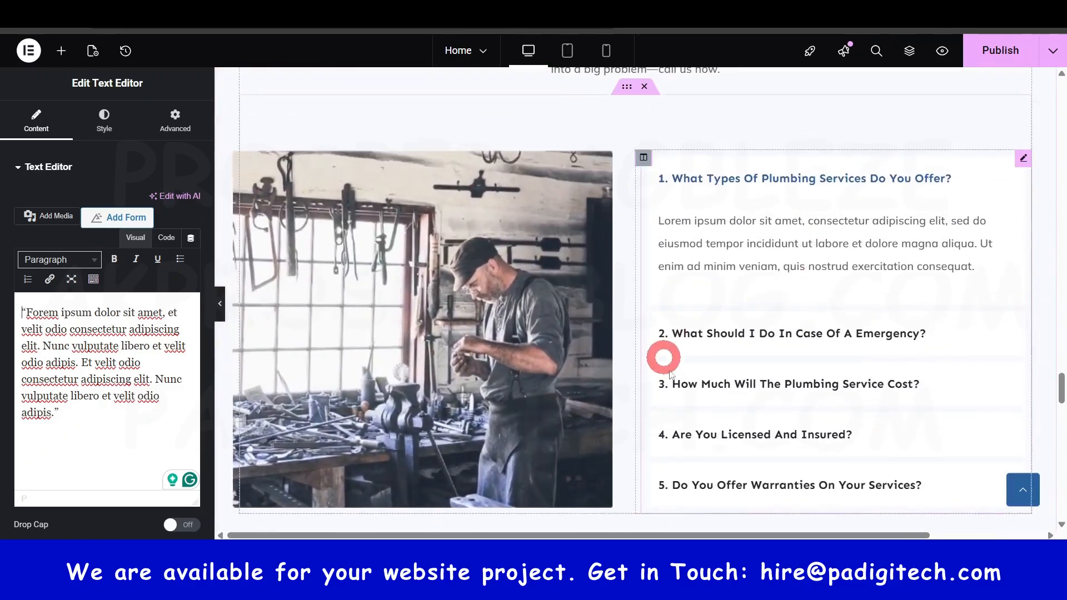
click(669, 373)
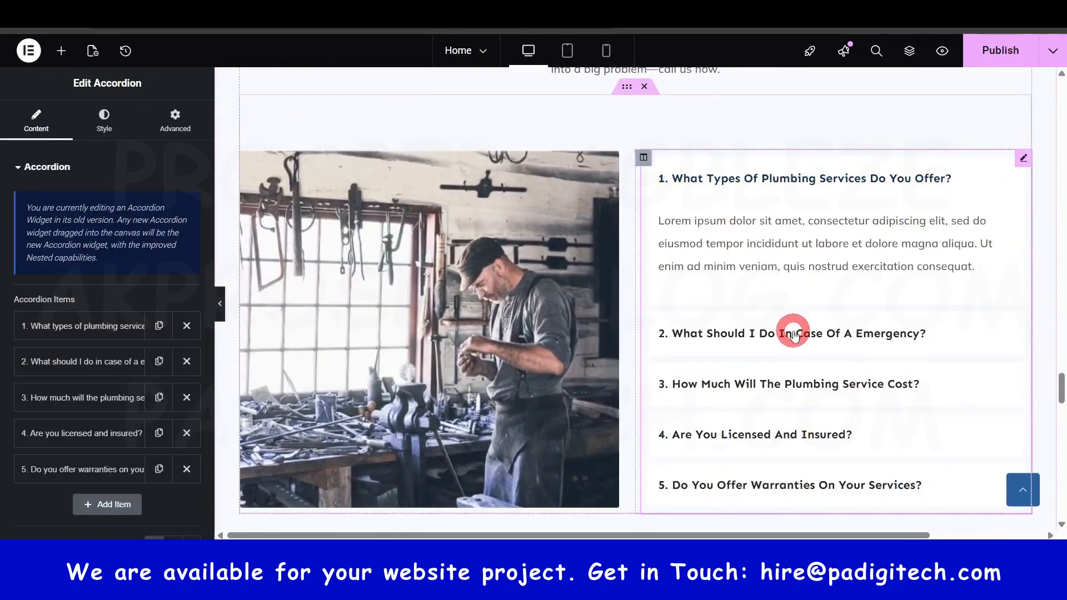
click(74, 329)
scroll(92, 346, down, 1)
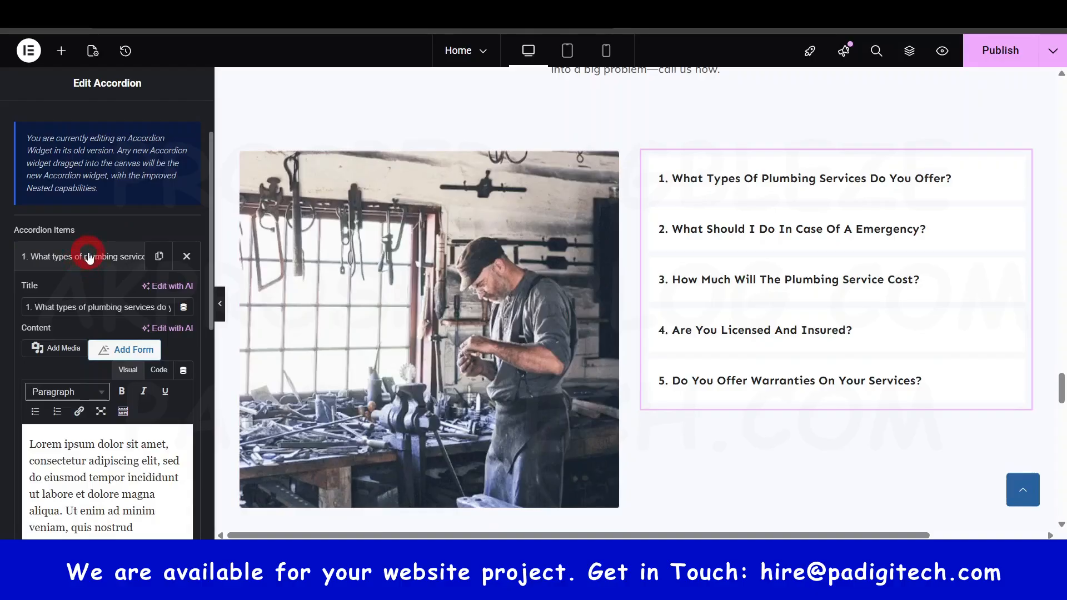
click(85, 443)
click(104, 477)
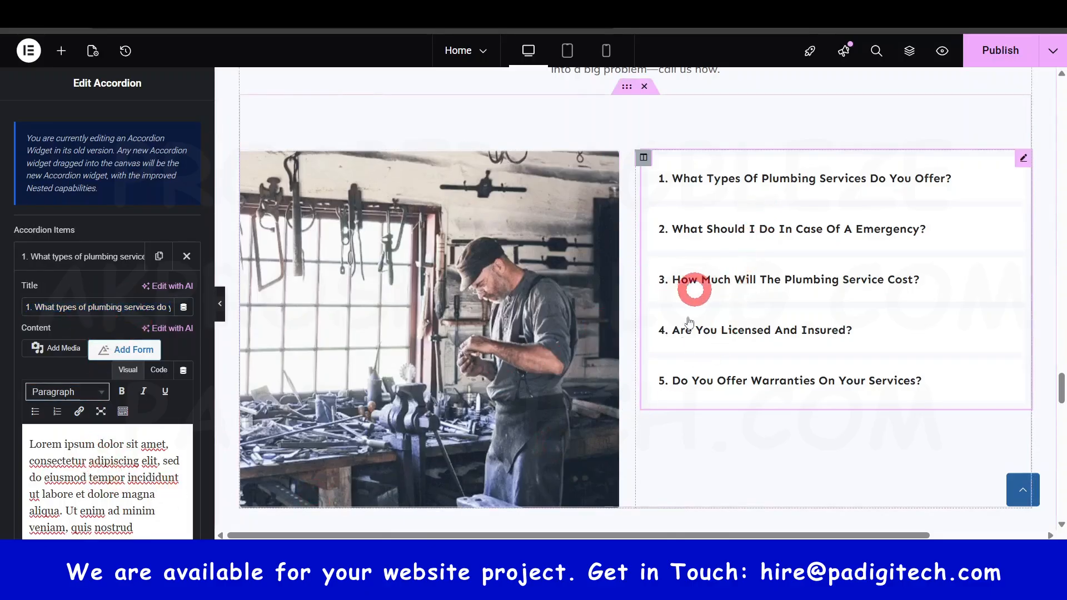
Step: Add a single-column Flexbox container below the View More button at the end of the page, dismissing the licence reminder on the way
scroll(845, 403, down, 10)
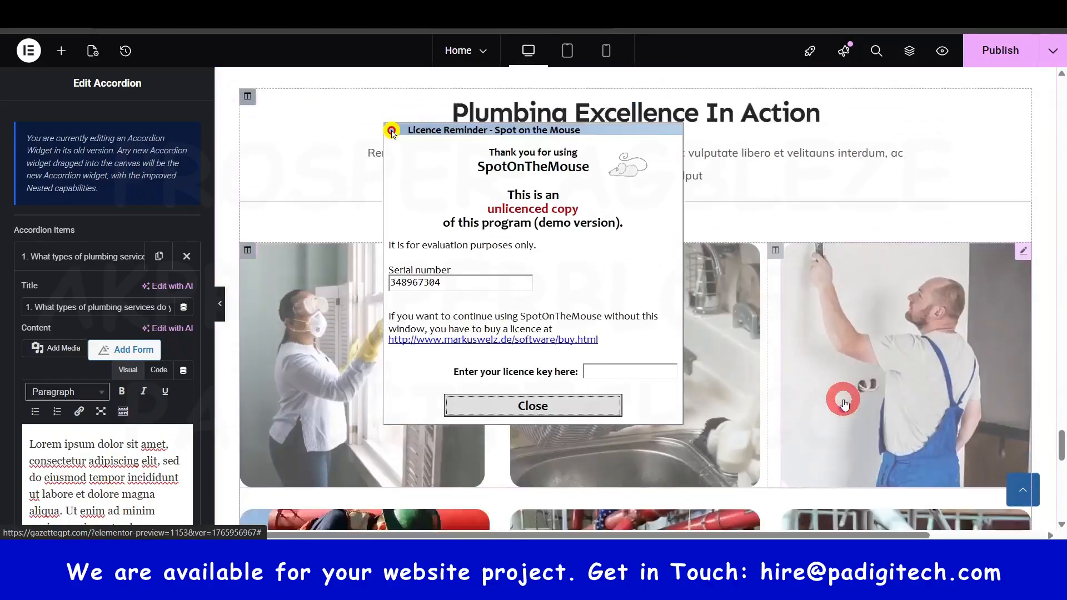
scroll(843, 404, down, 4)
click(576, 405)
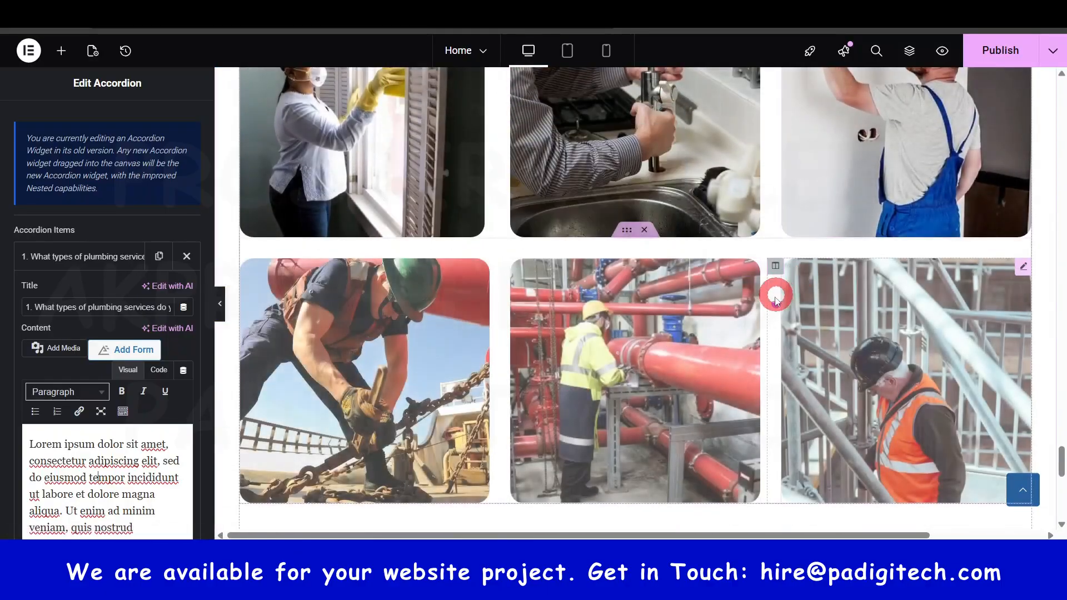
scroll(650, 230, down, 7)
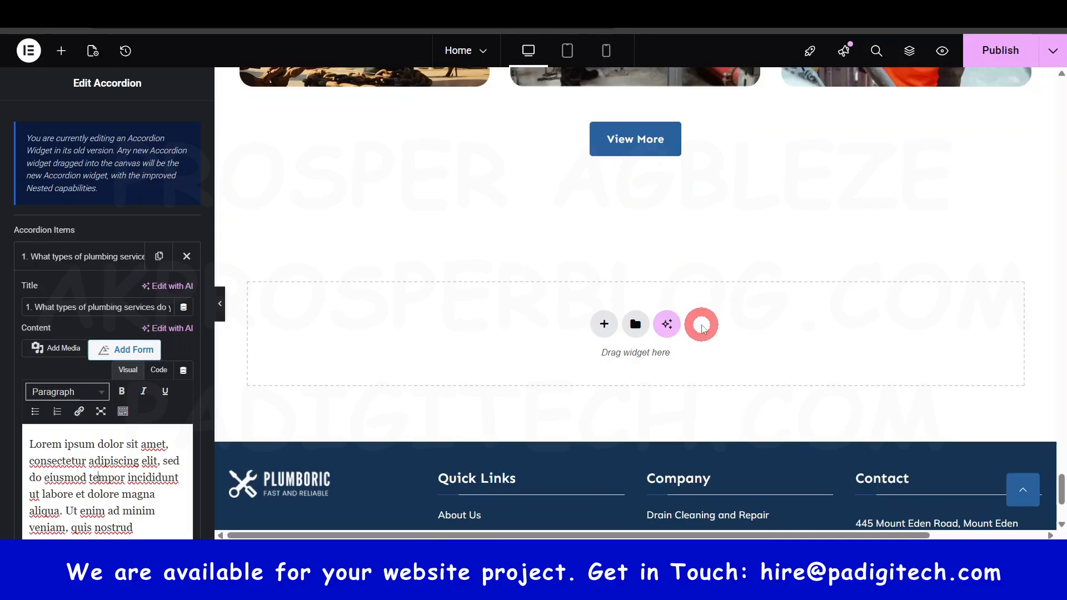
click(61, 52)
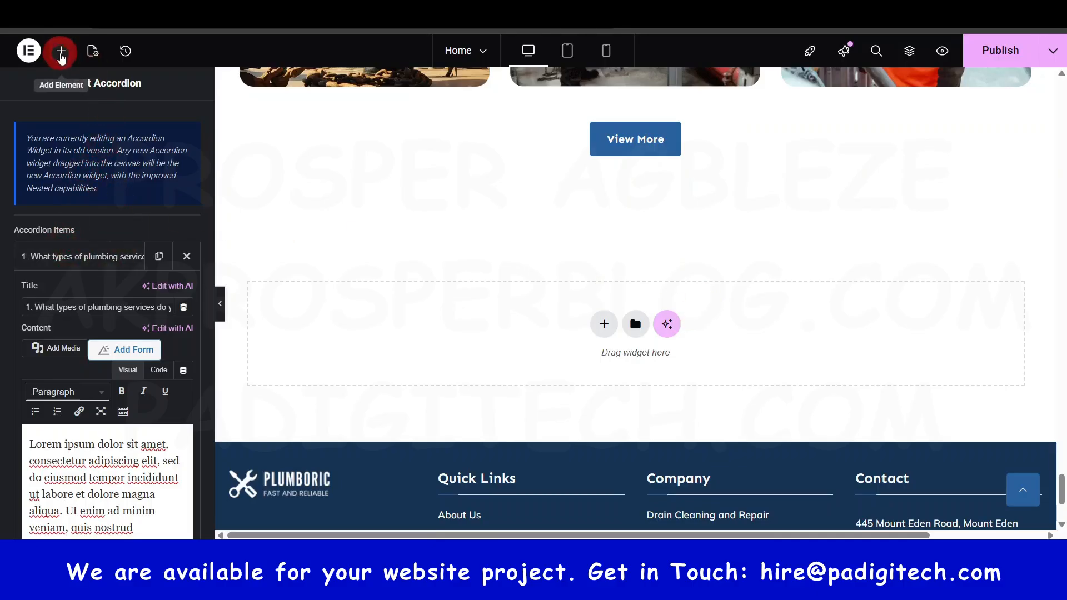
click(605, 325)
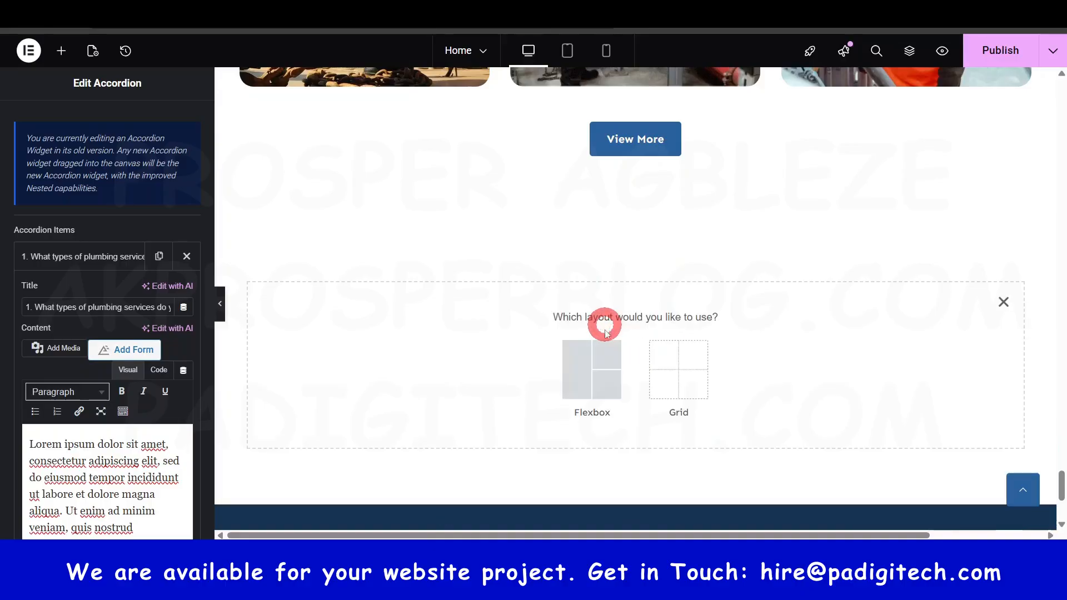
click(601, 373)
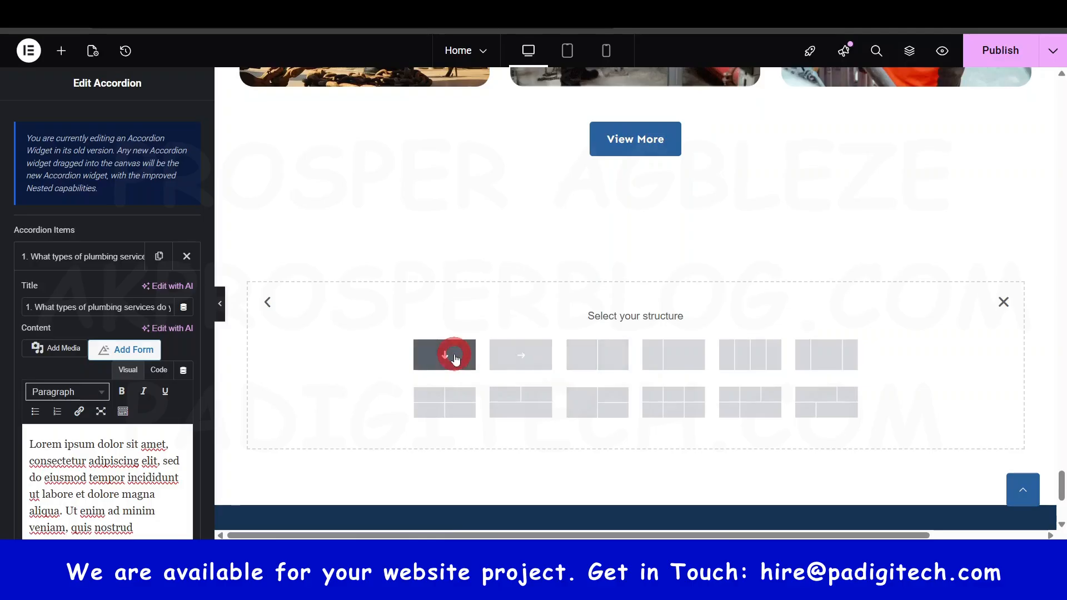
click(454, 355)
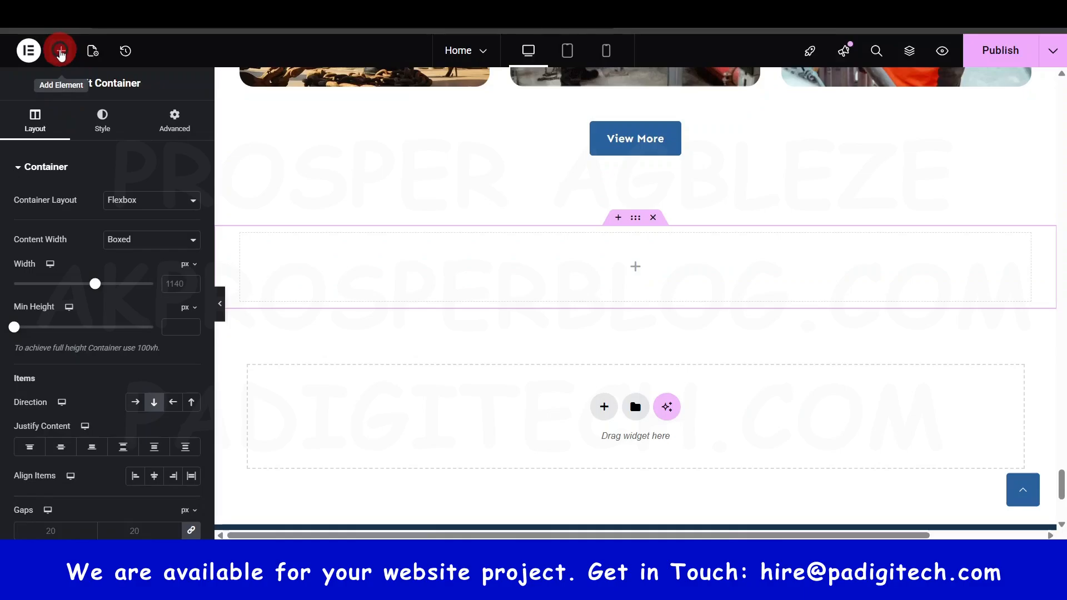
Step: Browse the available widgets and delete the empty container below the View More button
click(61, 52)
scroll(72, 376, down, 3)
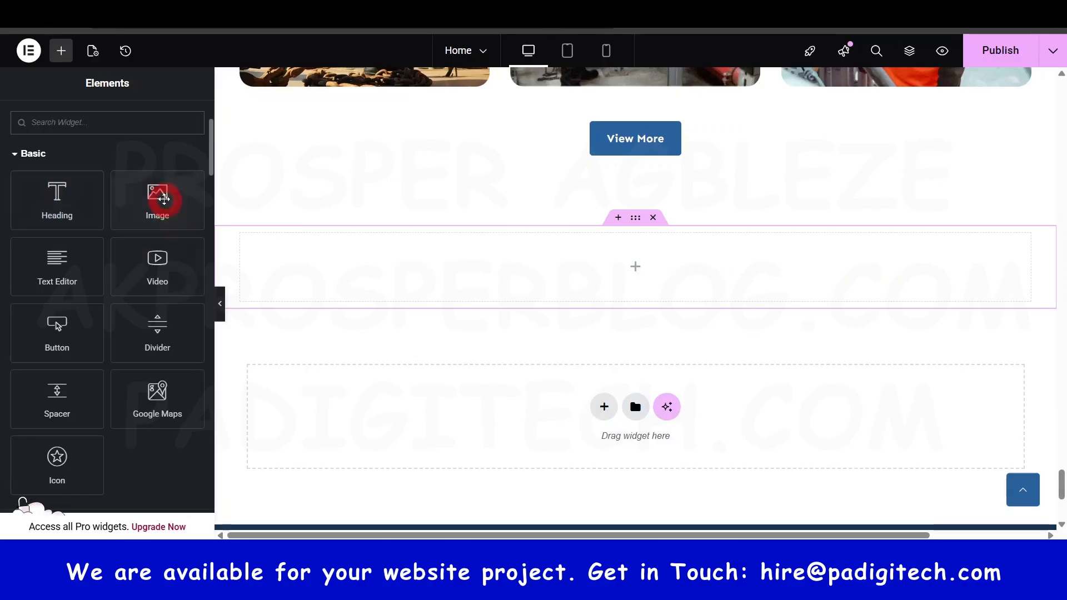
scroll(78, 300, down, 3)
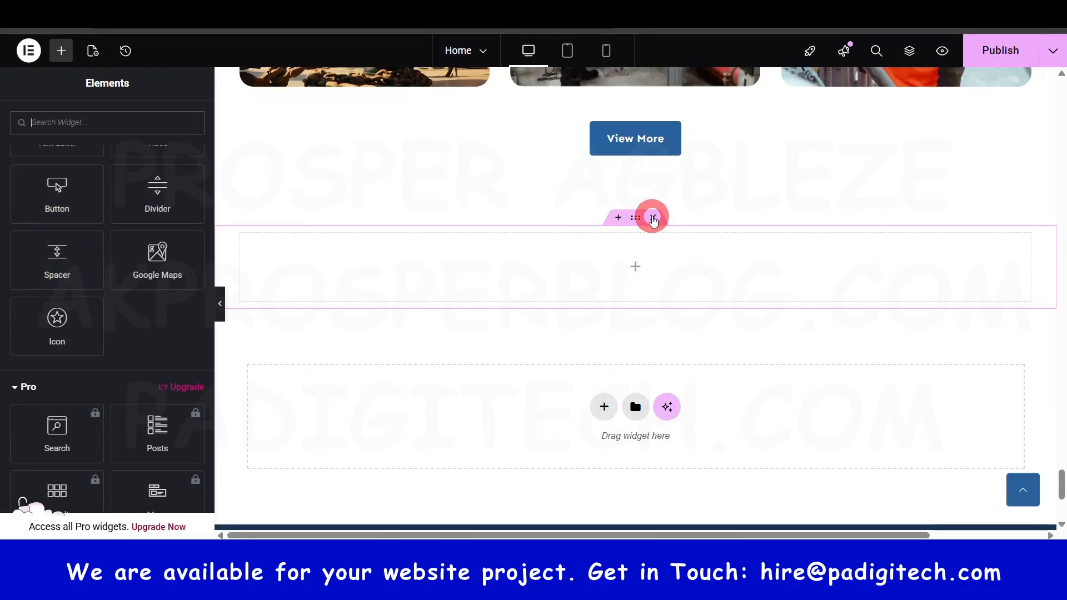
click(654, 218)
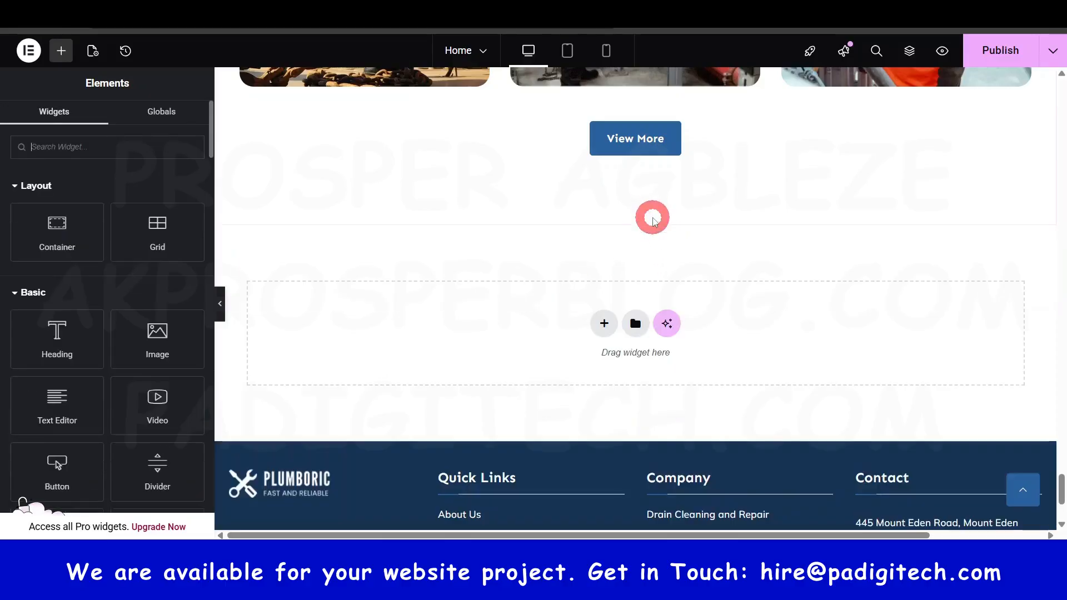
Step: Review the page back up to the hero section and compare the quote form in the editor with the live Home page
scroll(567, 244, up, 15)
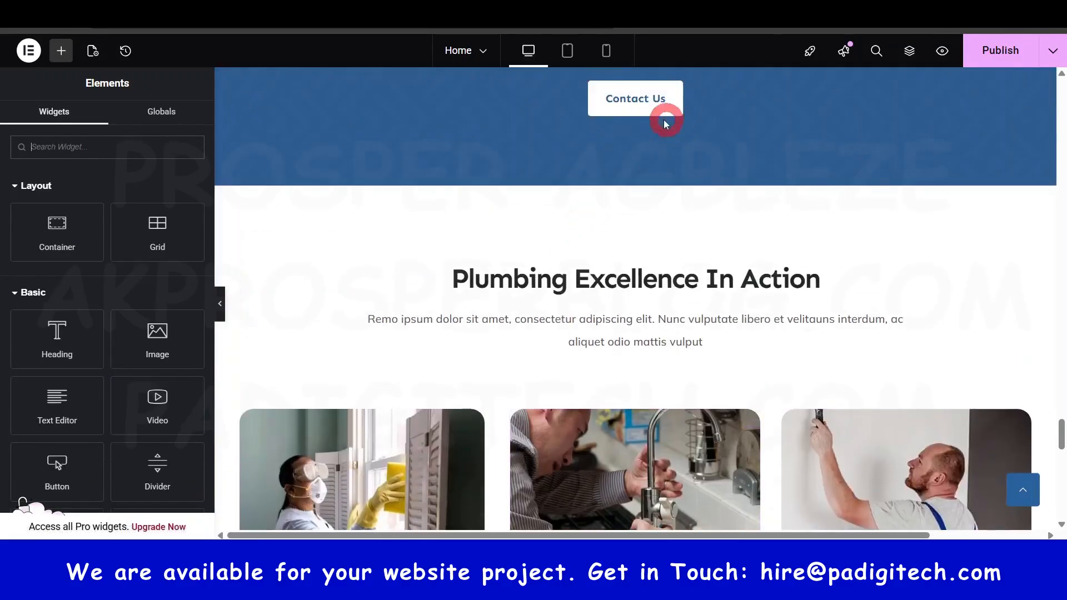
scroll(636, 238, up, 15)
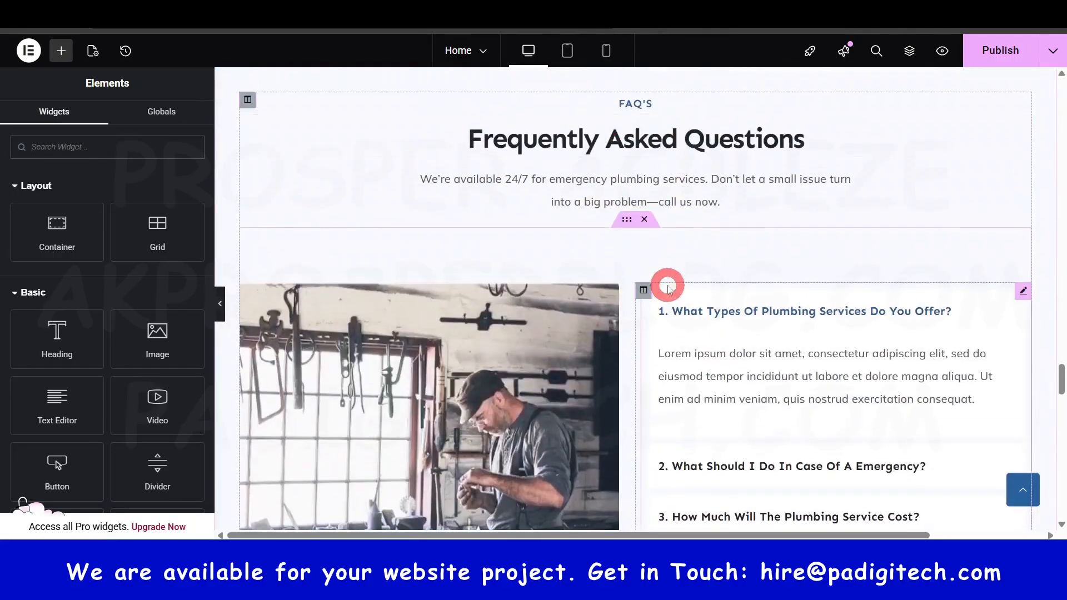
scroll(798, 281, up, 8)
drag(1061, 336, 1061, 84)
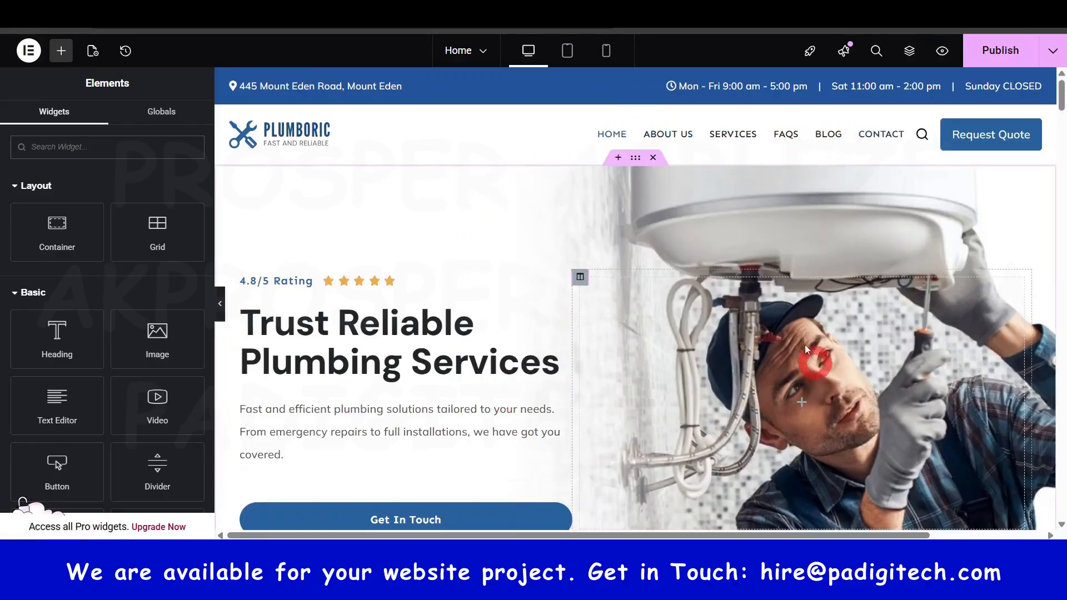
scroll(595, 352, down, 6)
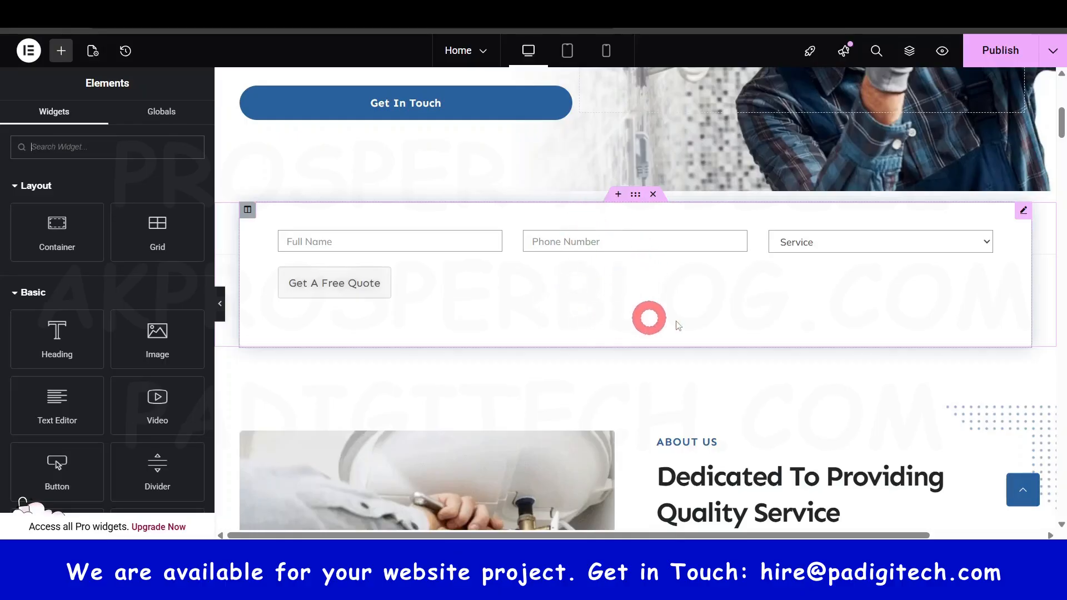
scroll(566, 396, down, 1)
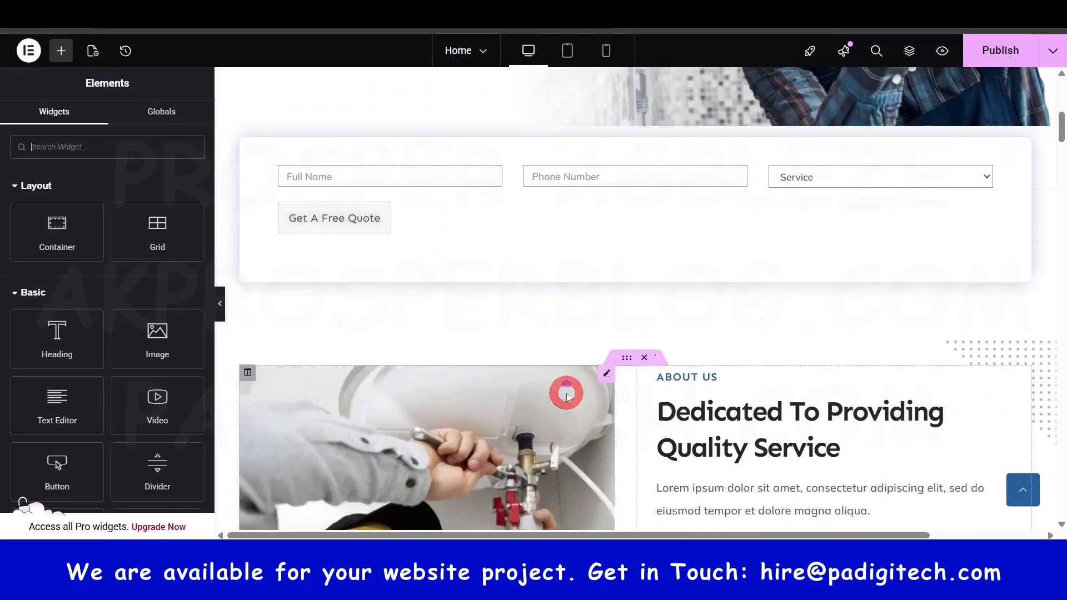
scroll(565, 391, up, 6)
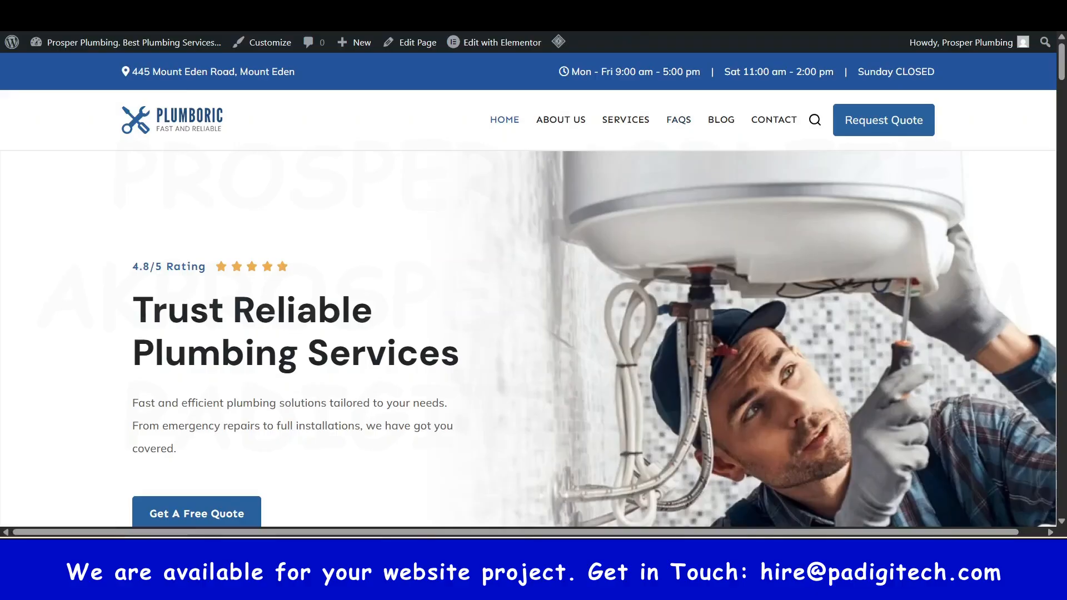
scroll(536, 239, down, 6)
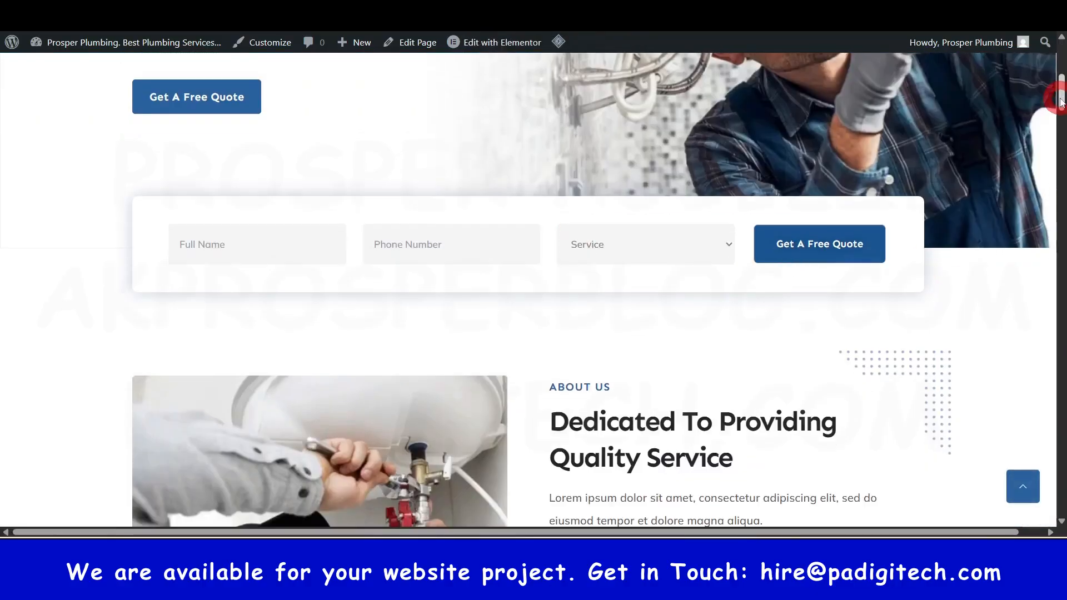
Step: Add a new page from the WordPress Pages list and title it "Water Detetion Service"
drag(1062, 98, 986, 241)
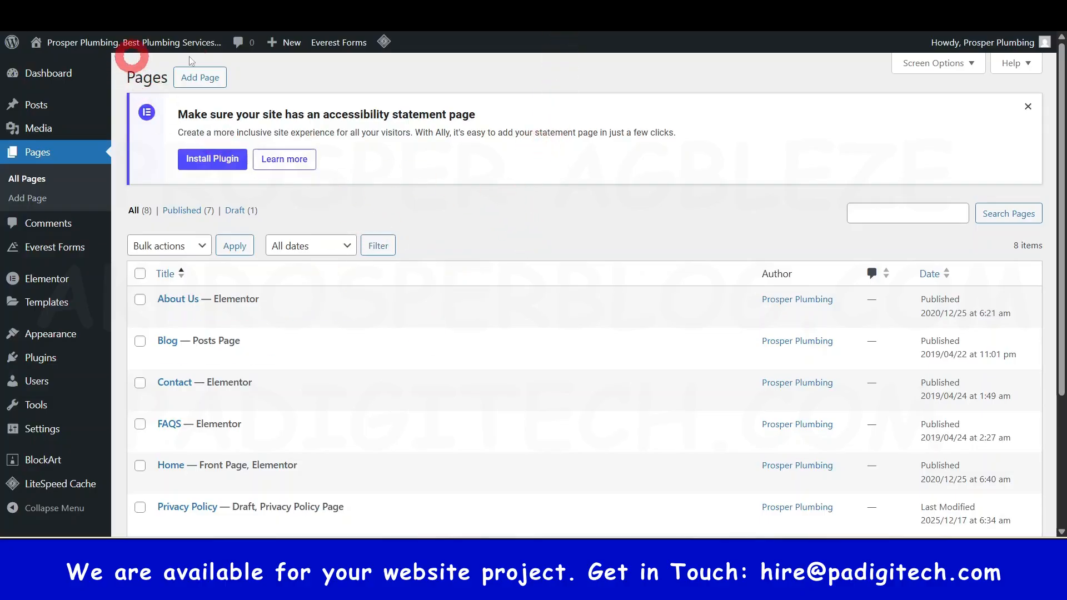
click(200, 73)
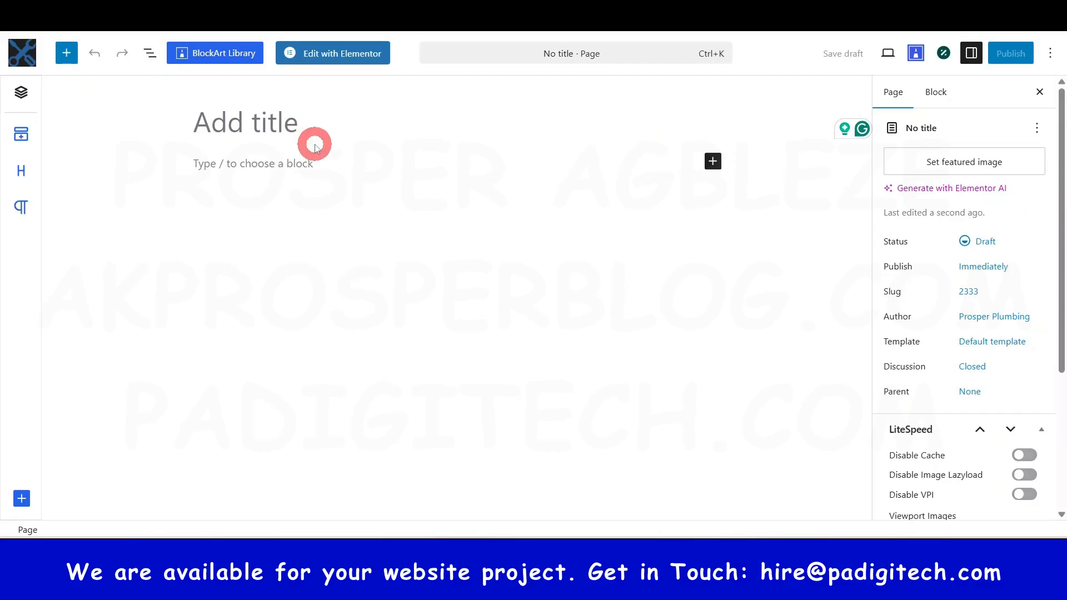
text(Wate)
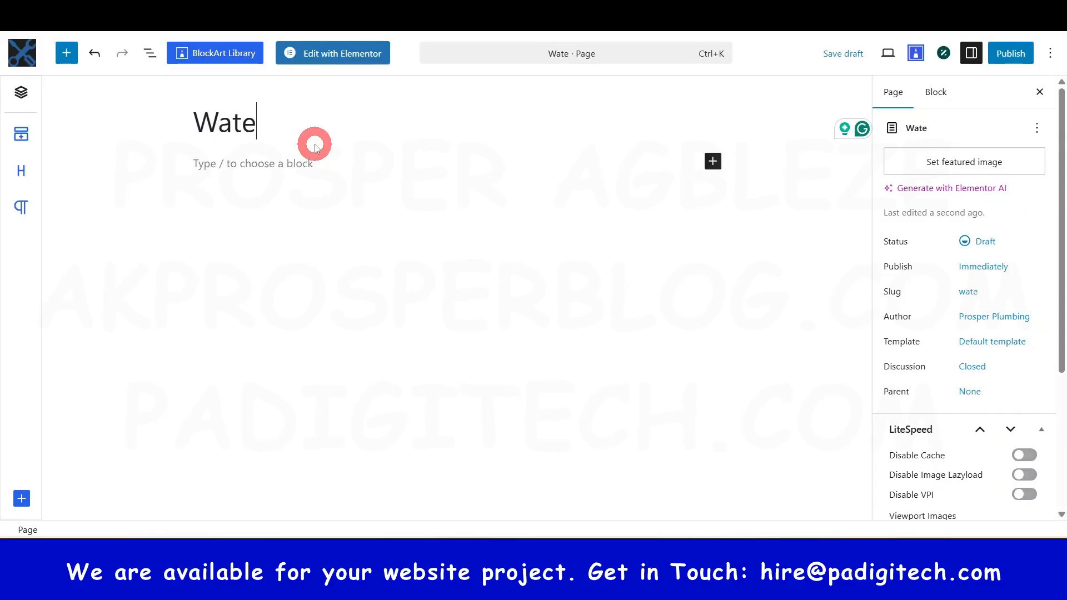
text(r Dete)
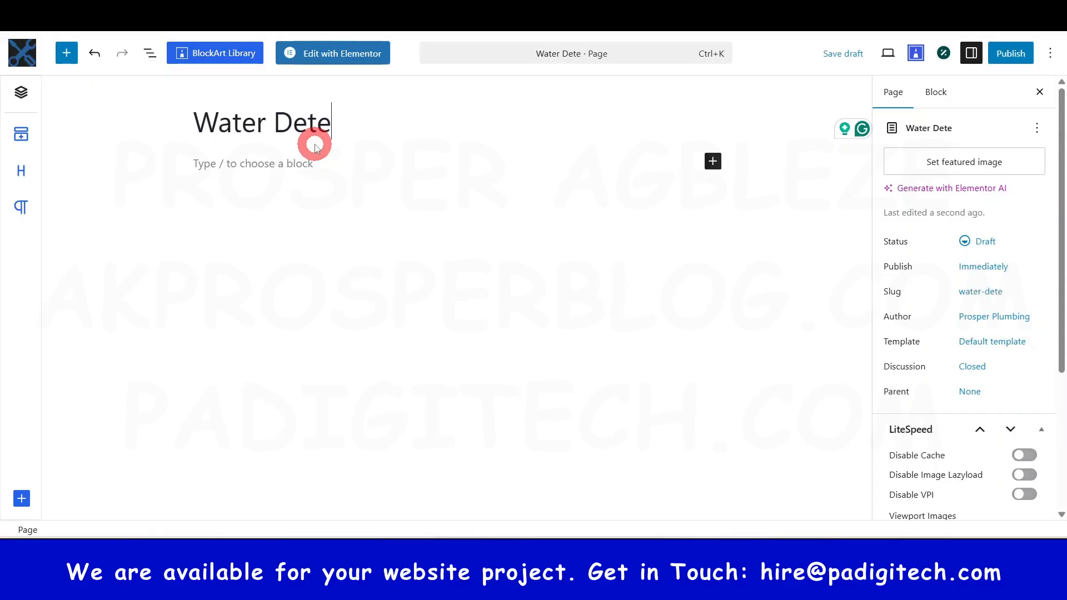
text(tion Ser)
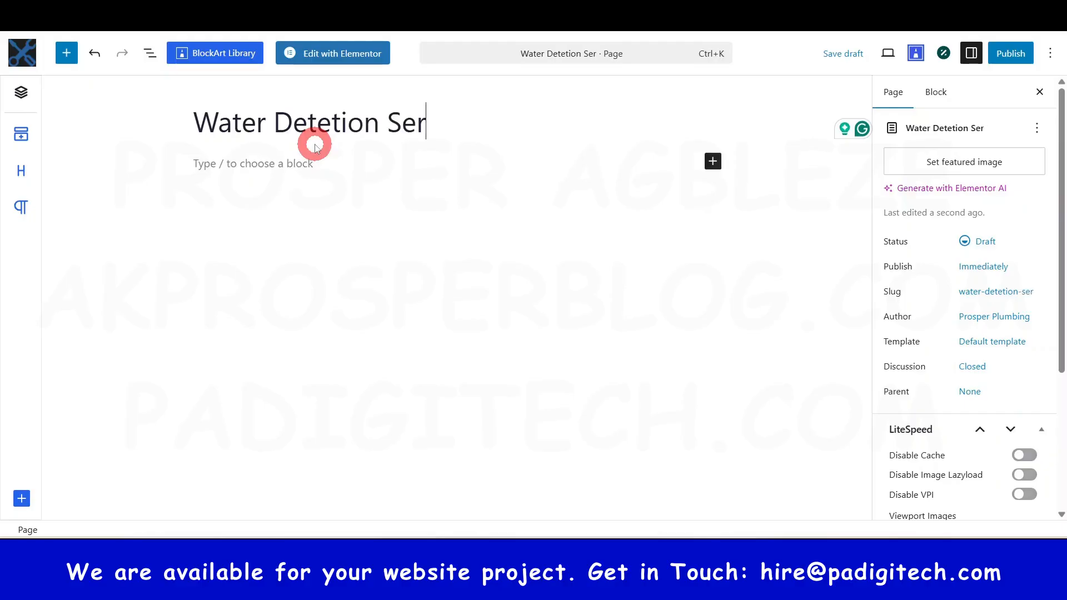
text(vic)
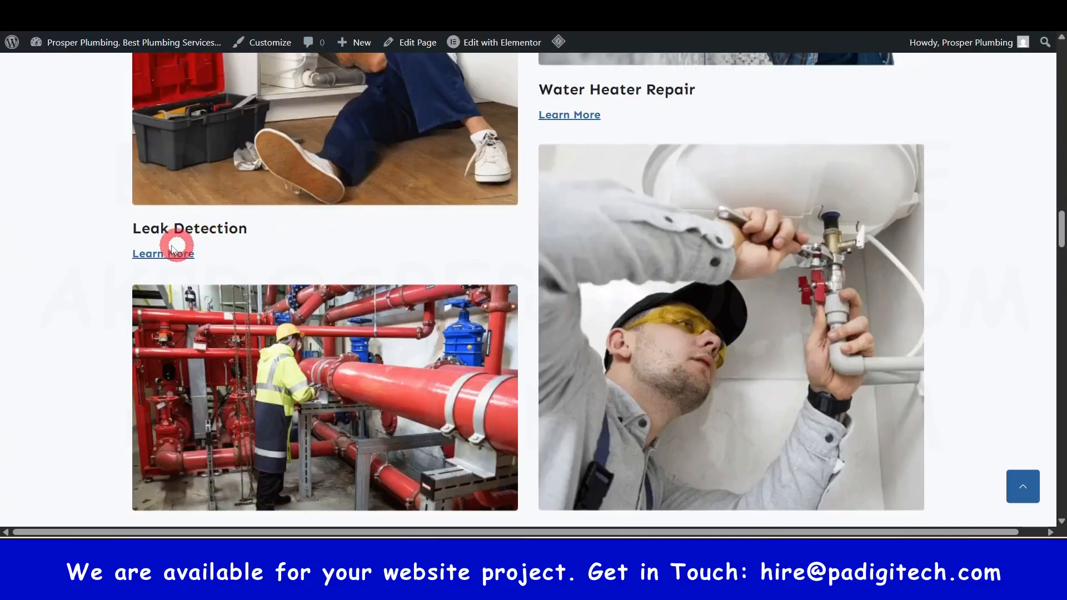
Step: Check the Leak Detection service on the live Home page and replace "Water" with "Leak" in the new page's title
click(173, 249)
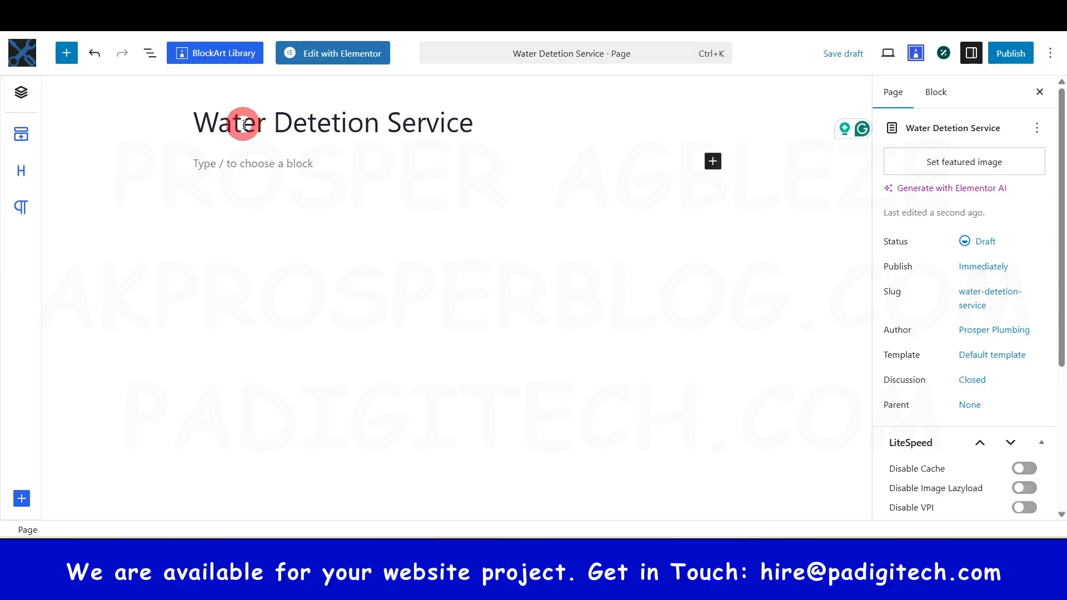
double_click(245, 123)
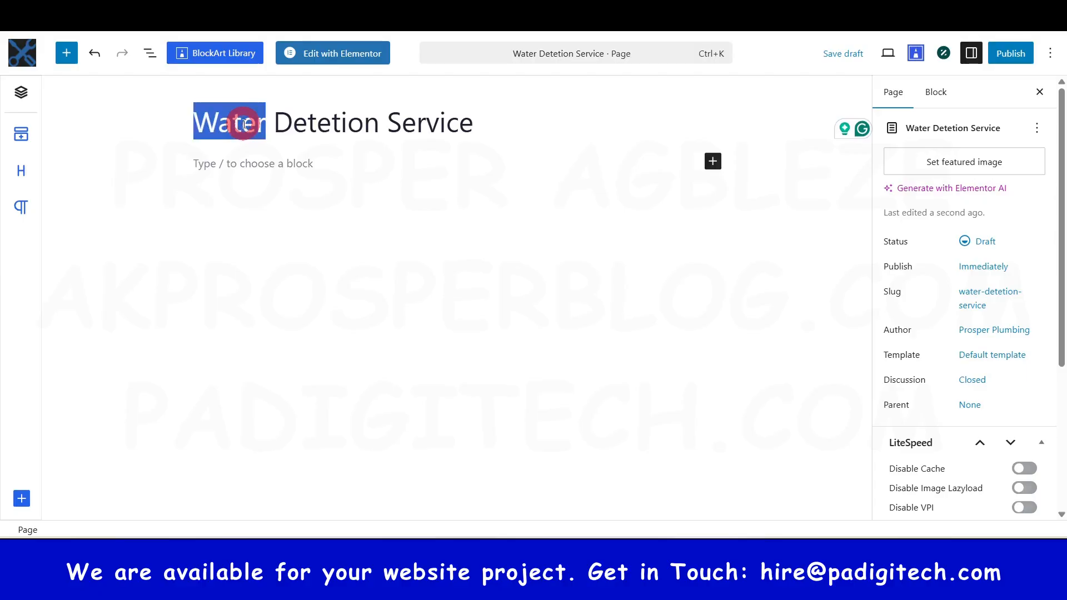
text(Leak)
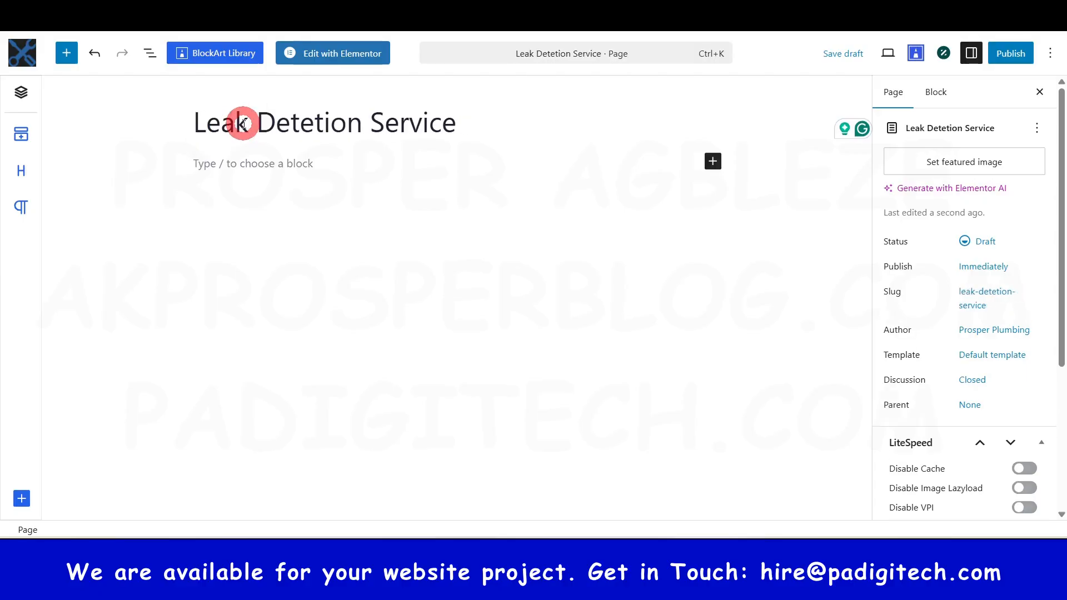
Step: Append "in Lagos" to the page title, dismissing the licence reminder on the way
click(492, 123)
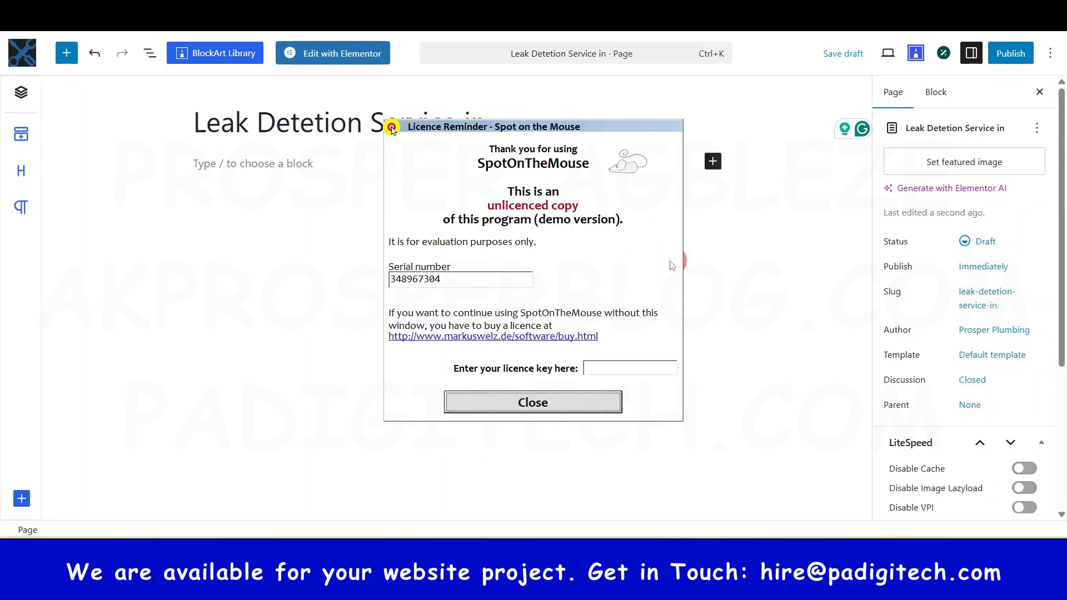
click(583, 408)
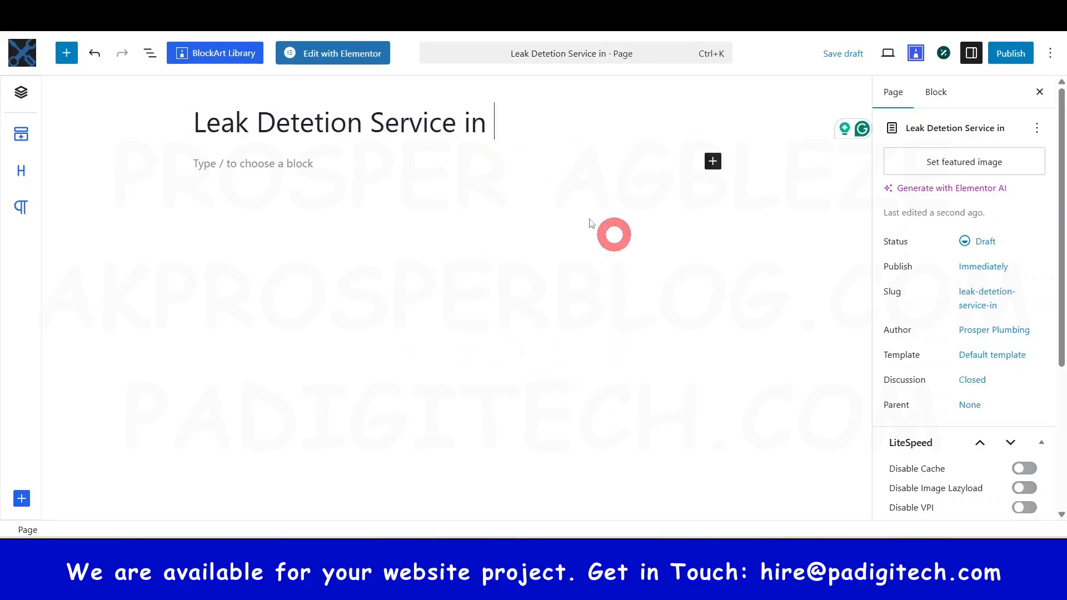
text(LAg)
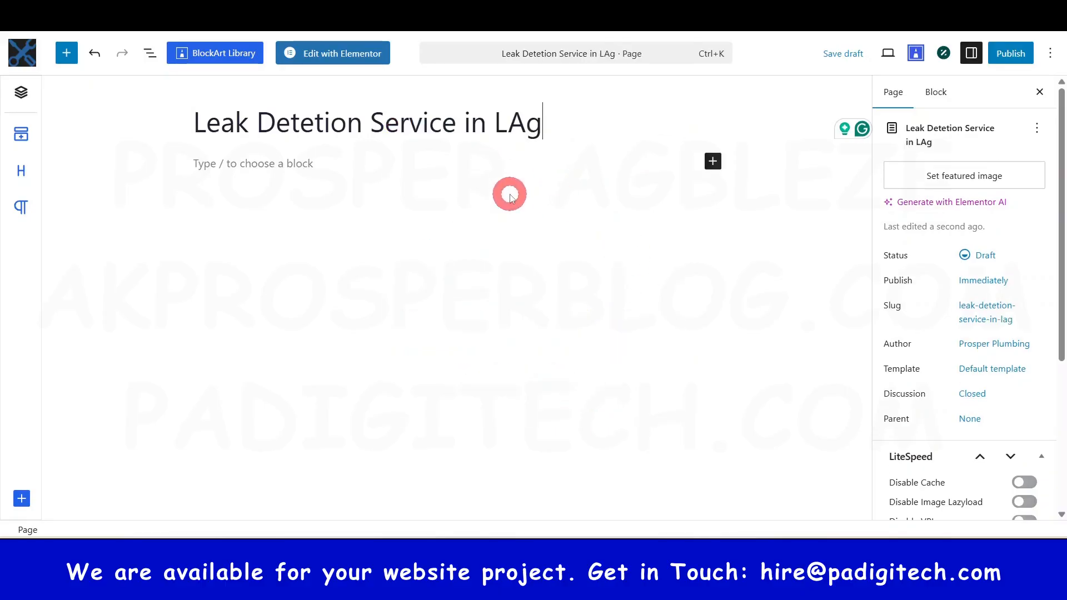
key(BackSpace)
key(BackSpace)
key(BackSpace)
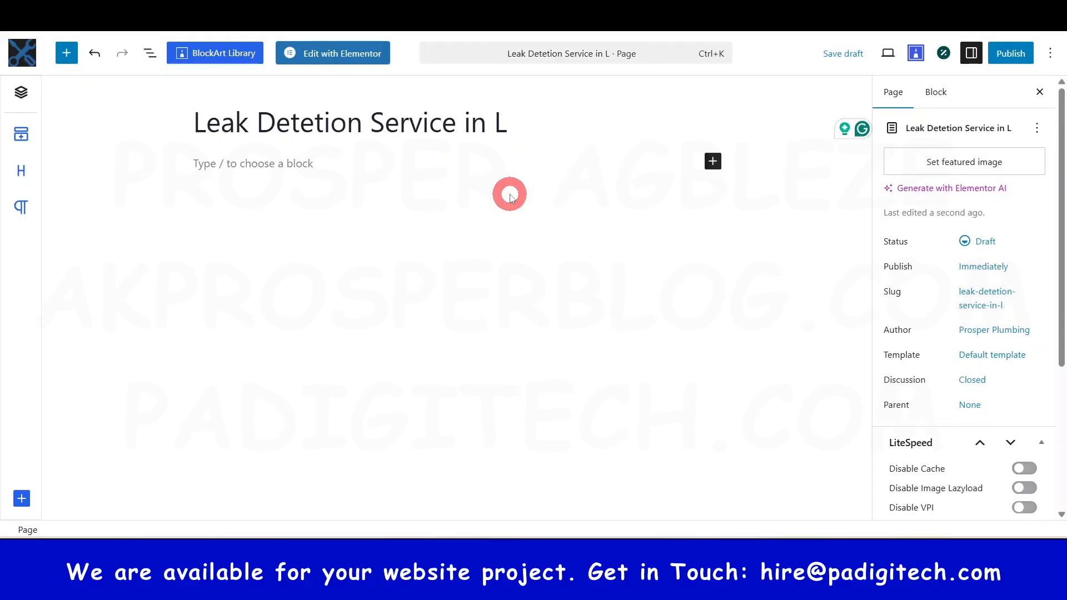
text(os)
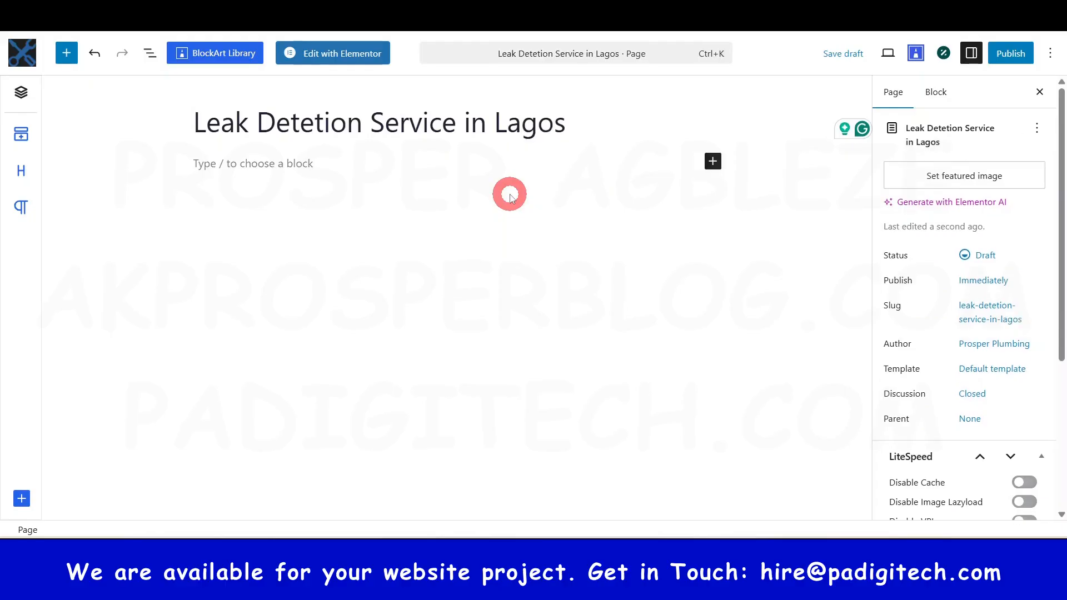
Step: Review the new page's settings and template options, choosing Default template
click(234, 169)
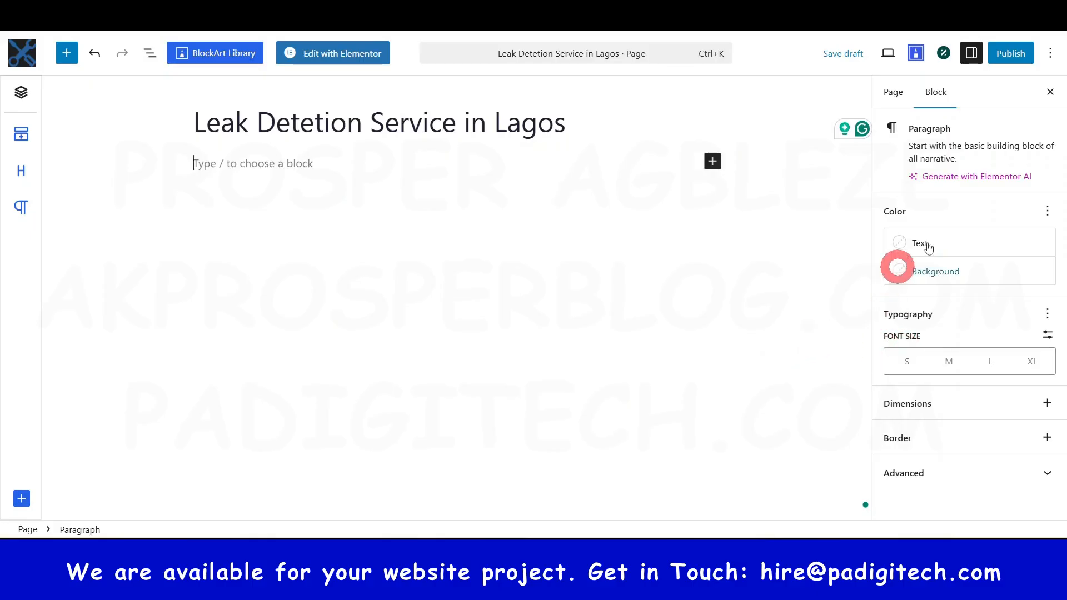
click(895, 90)
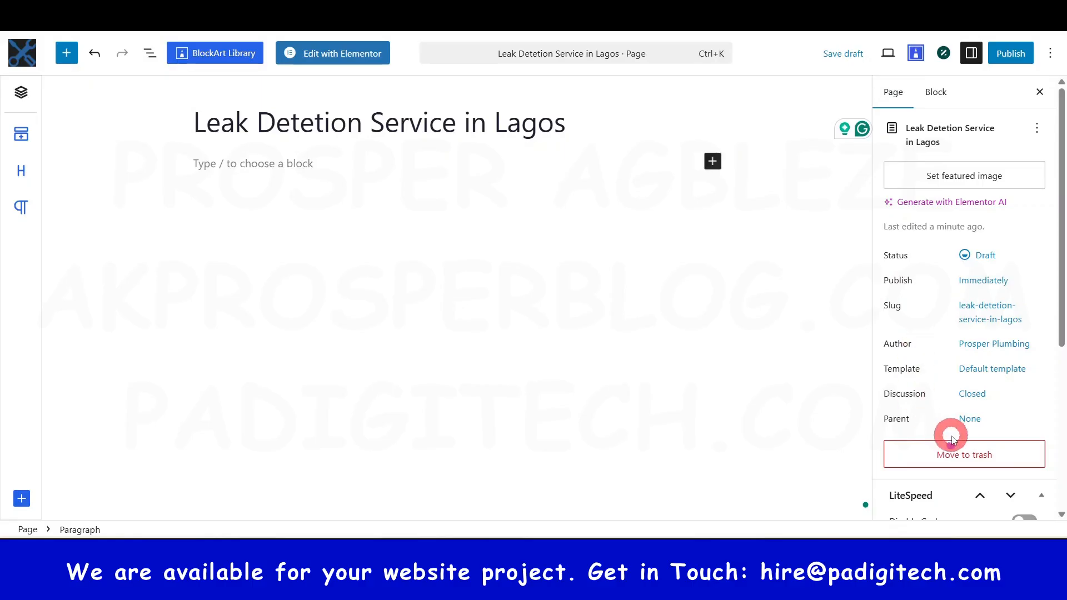
scroll(952, 438, down, 5)
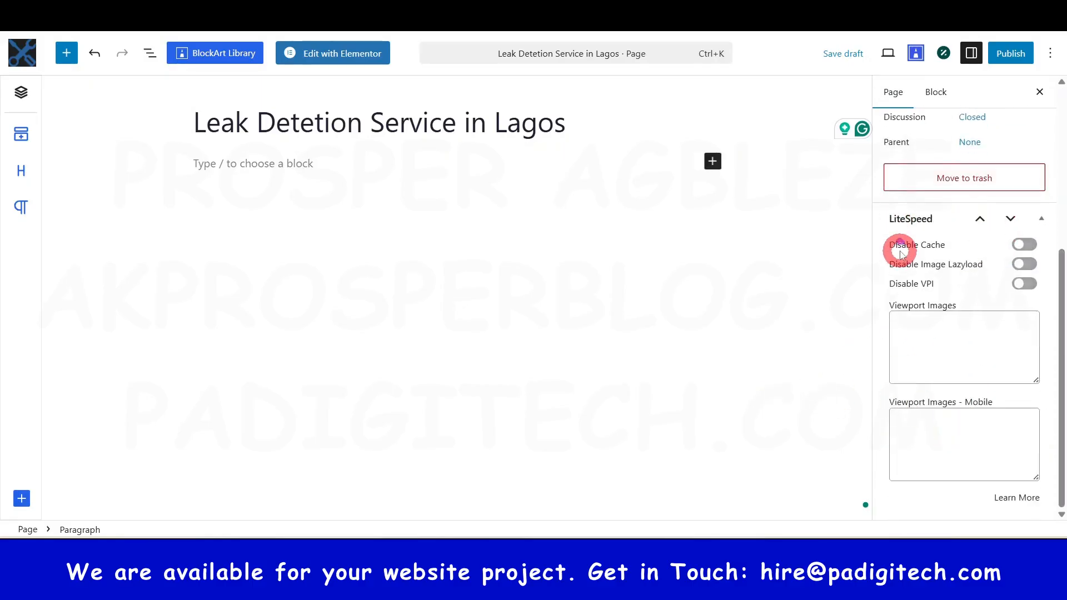
scroll(901, 248, up, 5)
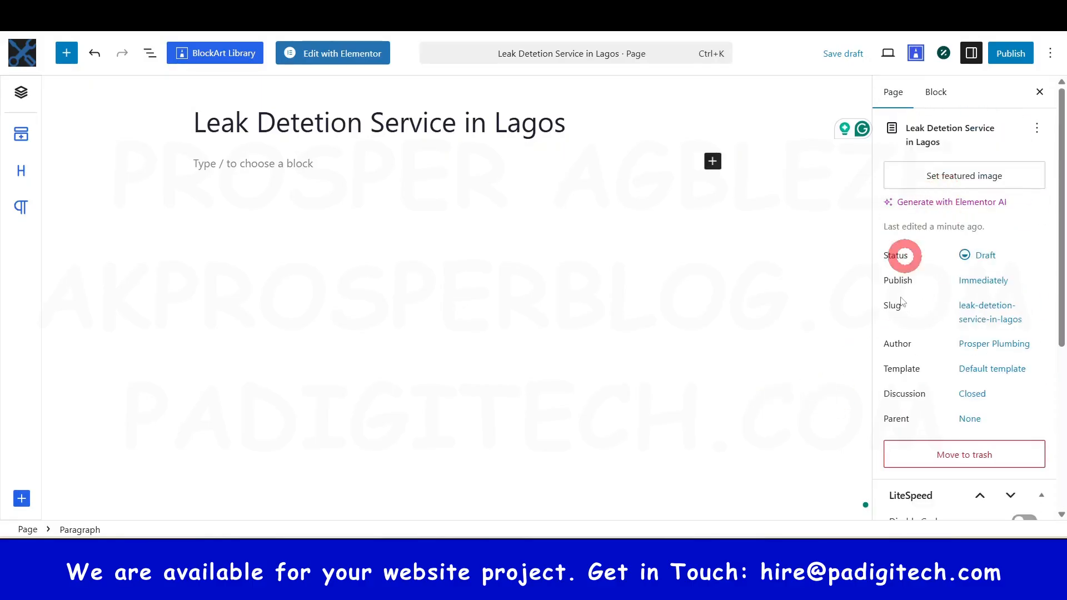
click(990, 370)
click(803, 442)
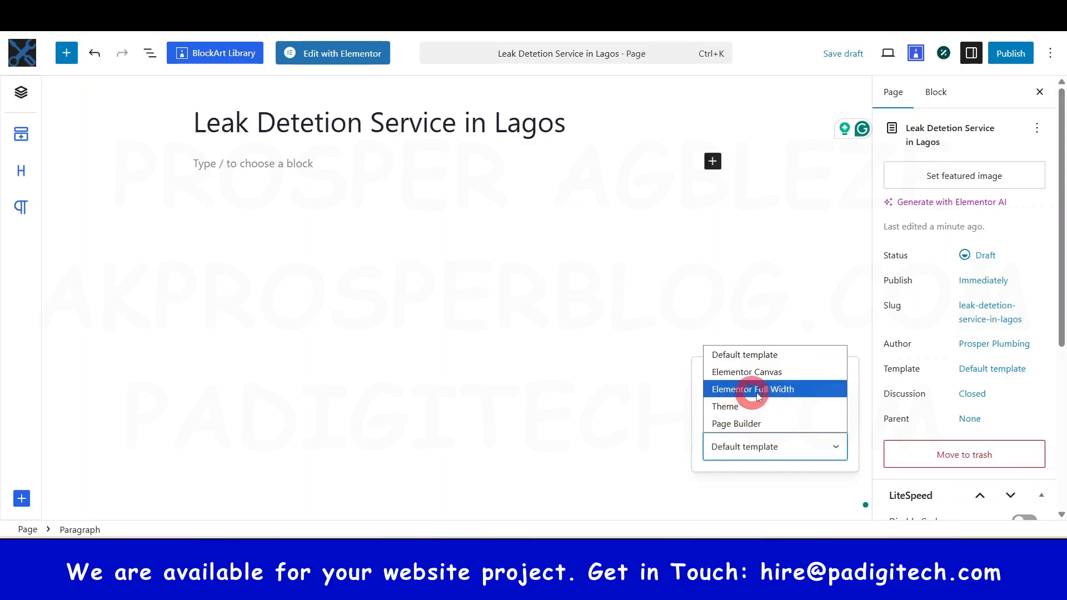
click(765, 355)
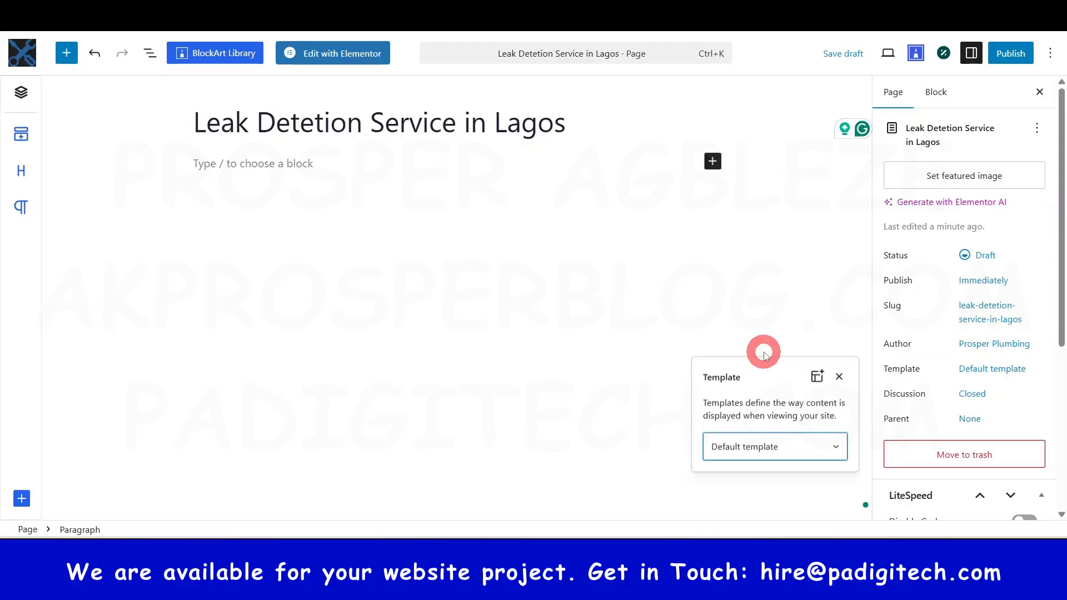
Step: Publish the leak detection page and view its live version in a new tab down to the footer
click(1012, 54)
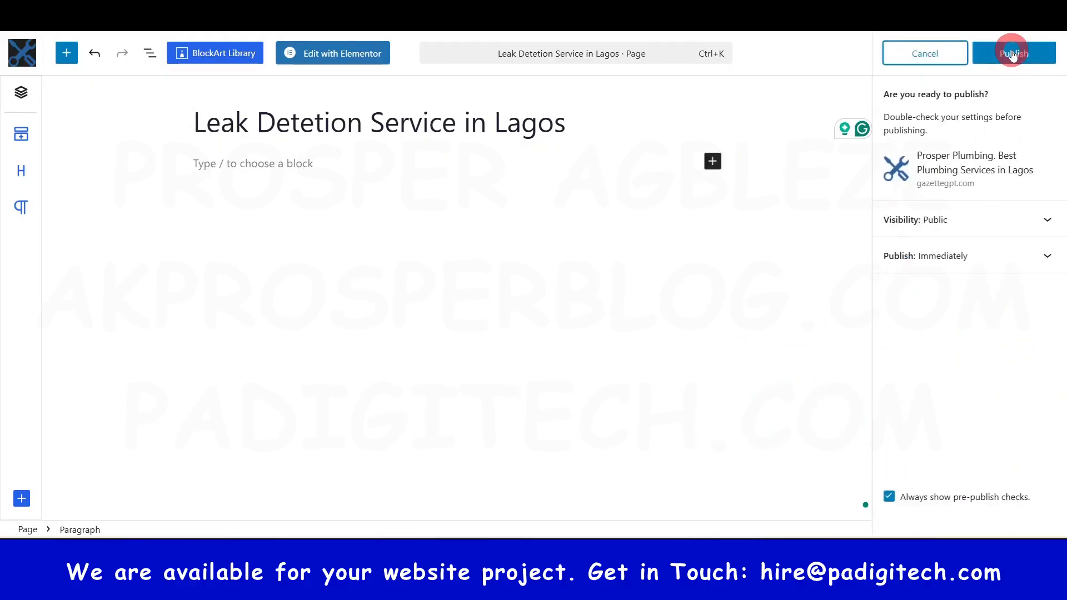
click(1013, 54)
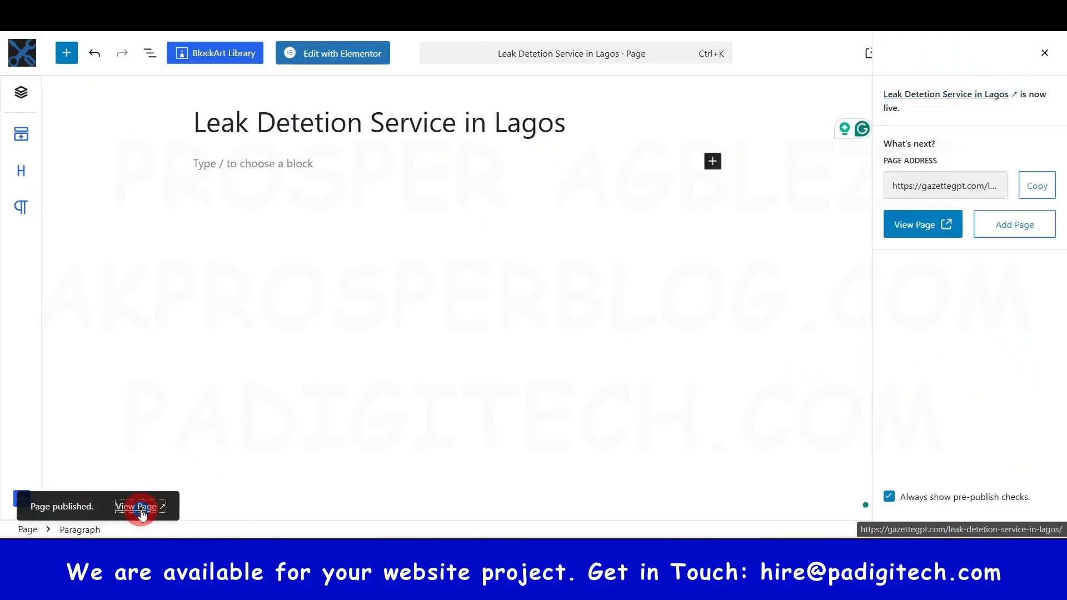
right_click(138, 507)
click(222, 334)
click(320, 346)
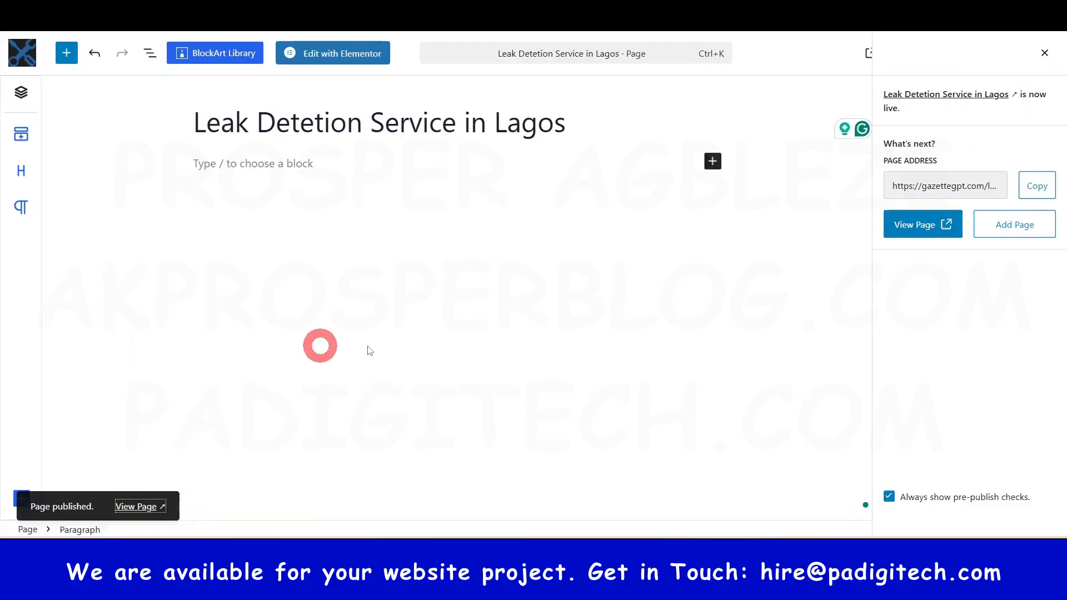
key(ctrl+Tab)
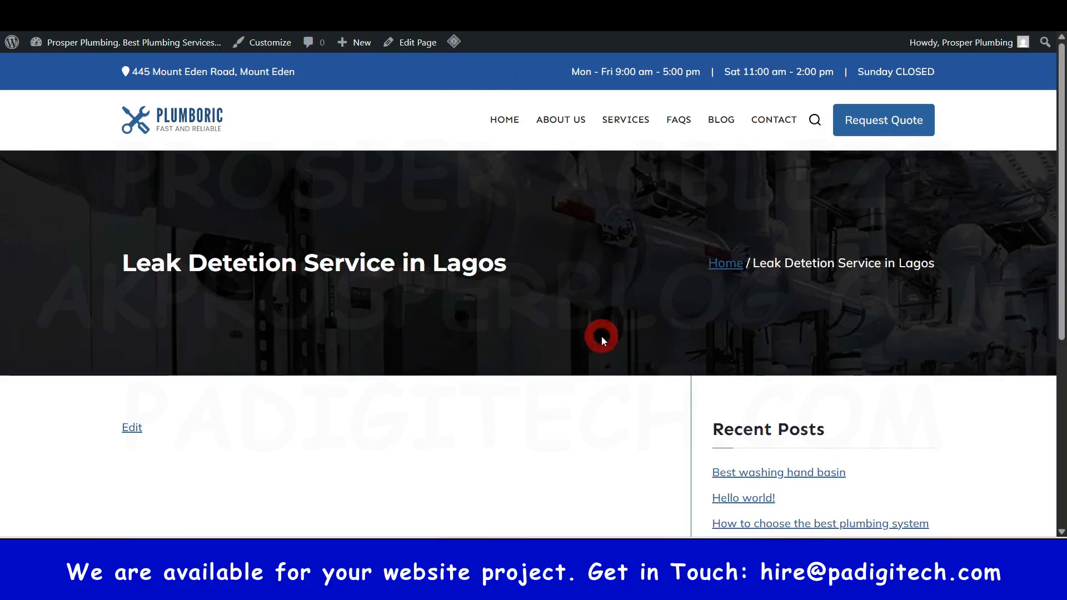
scroll(601, 334, down, 5)
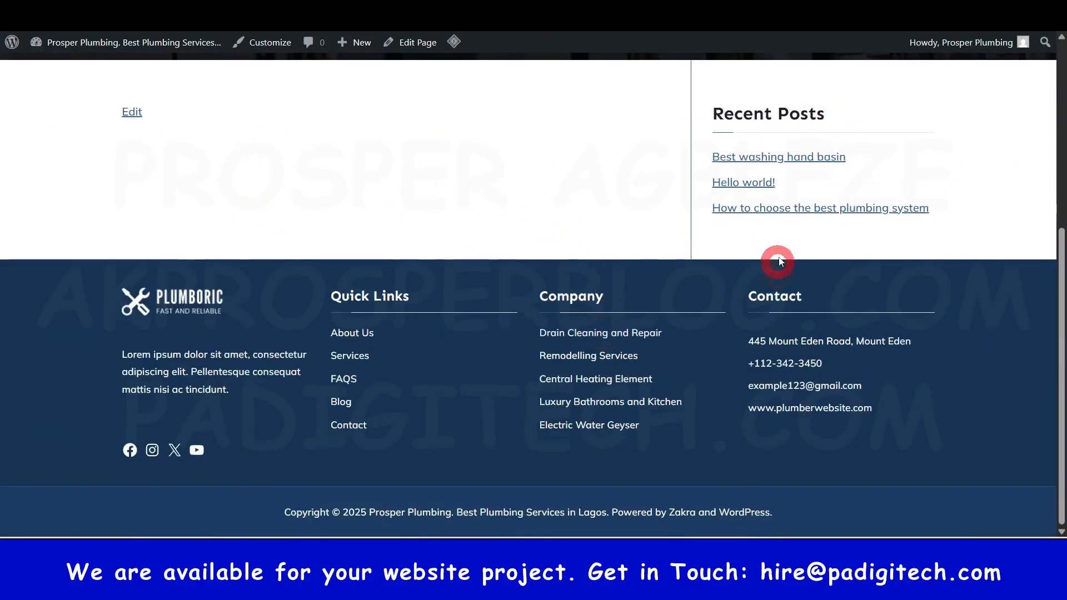
scroll(779, 258, up, 4)
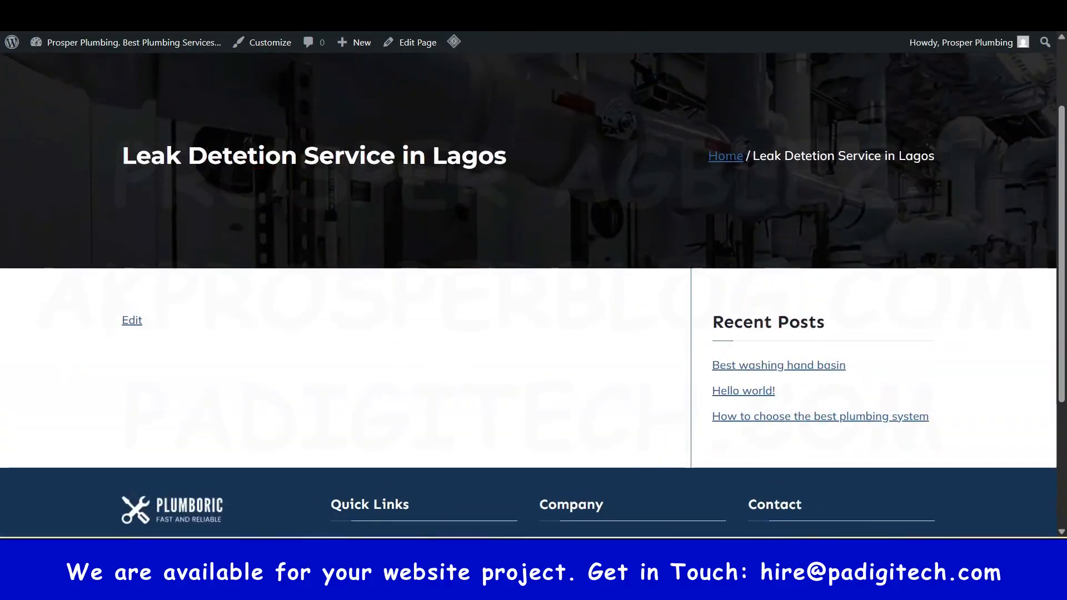
Step: Set the Leak Detetion Service in Lagos page's template to Elementor Full Width, save it and view the updated page
key(ctrl+shift+Tab)
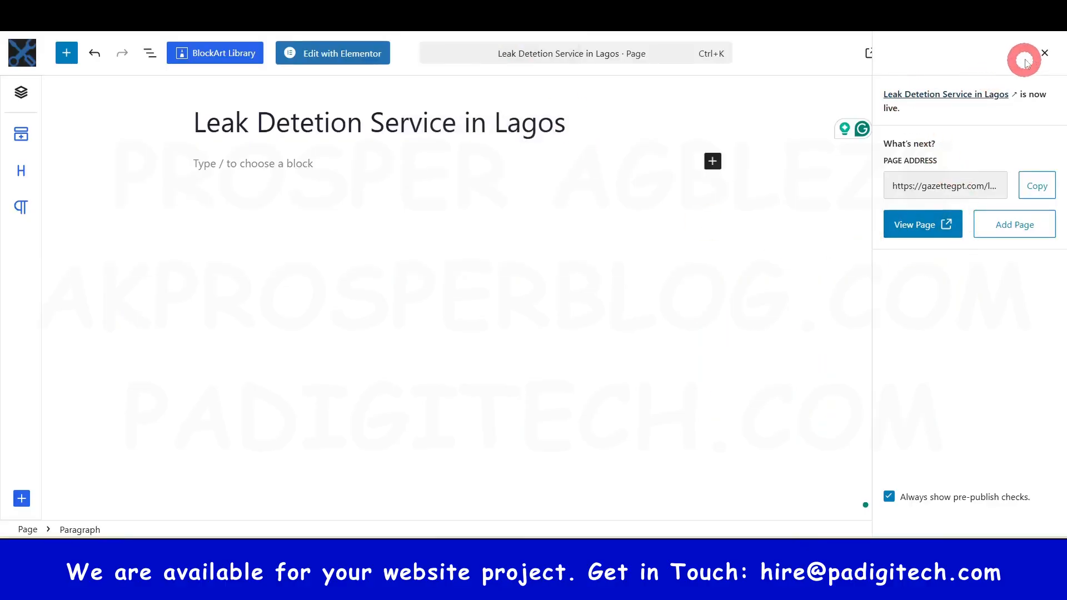
click(1043, 53)
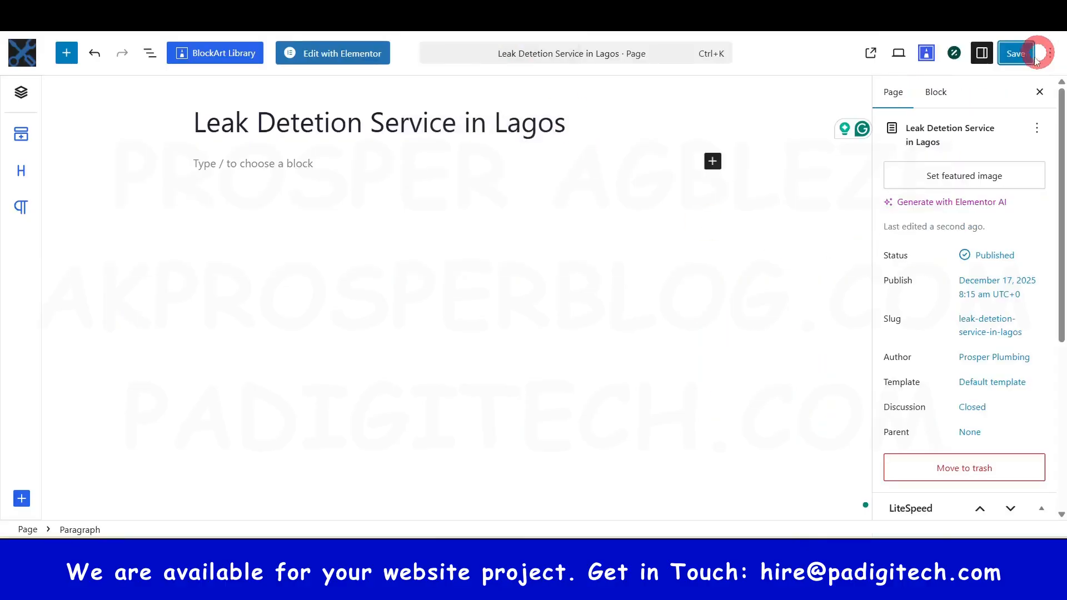
click(991, 388)
click(758, 461)
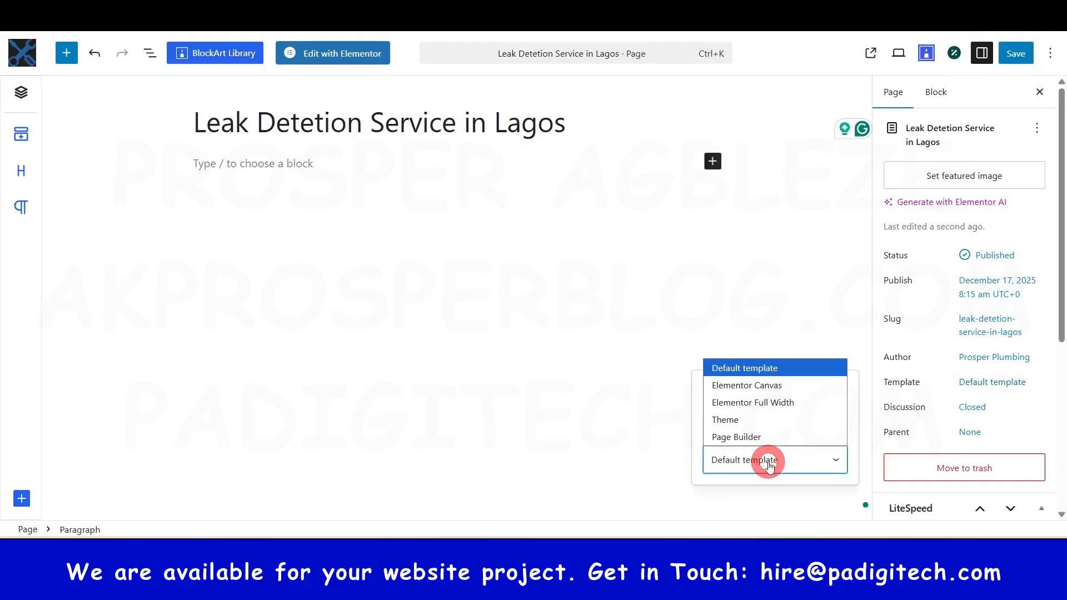
click(778, 402)
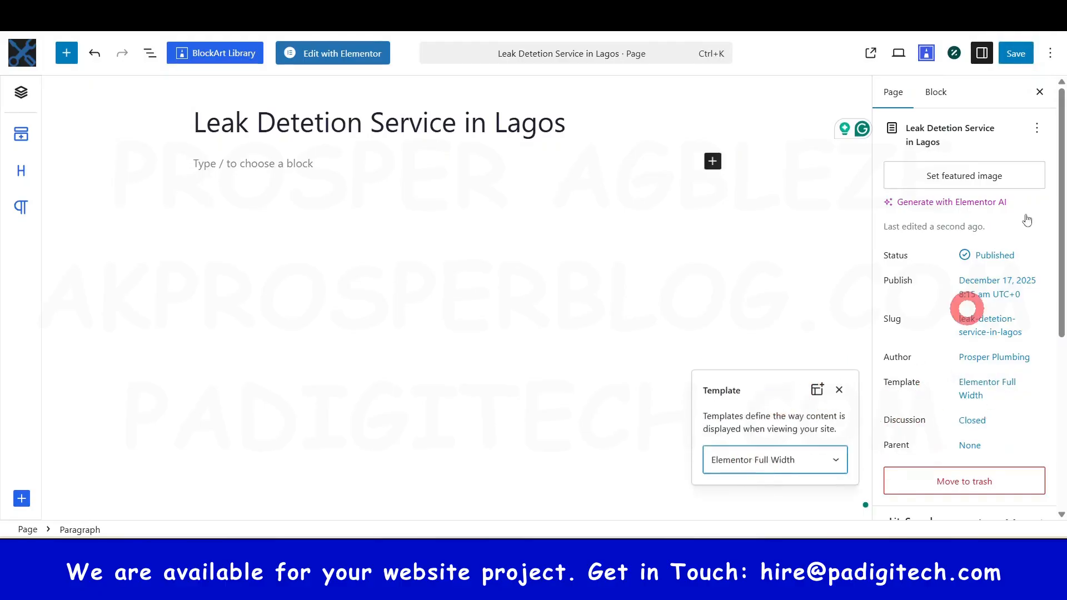
click(1018, 54)
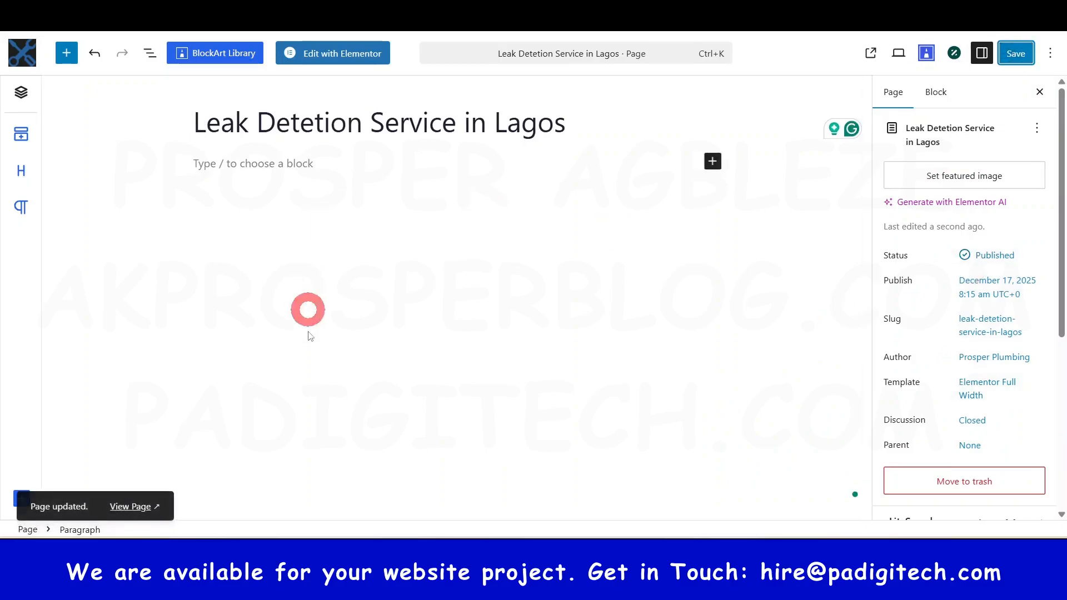
click(130, 506)
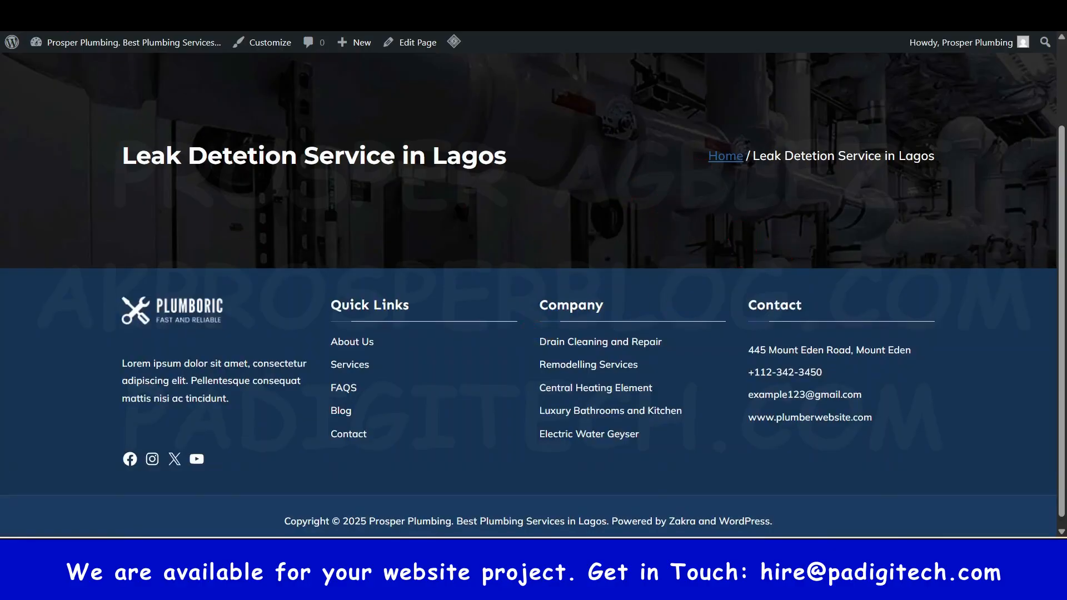
Step: Open the page for editing with Elementor and insert a flexbox container with two equal columns below the page header
key(ctrl+shift+Tab)
click(351, 54)
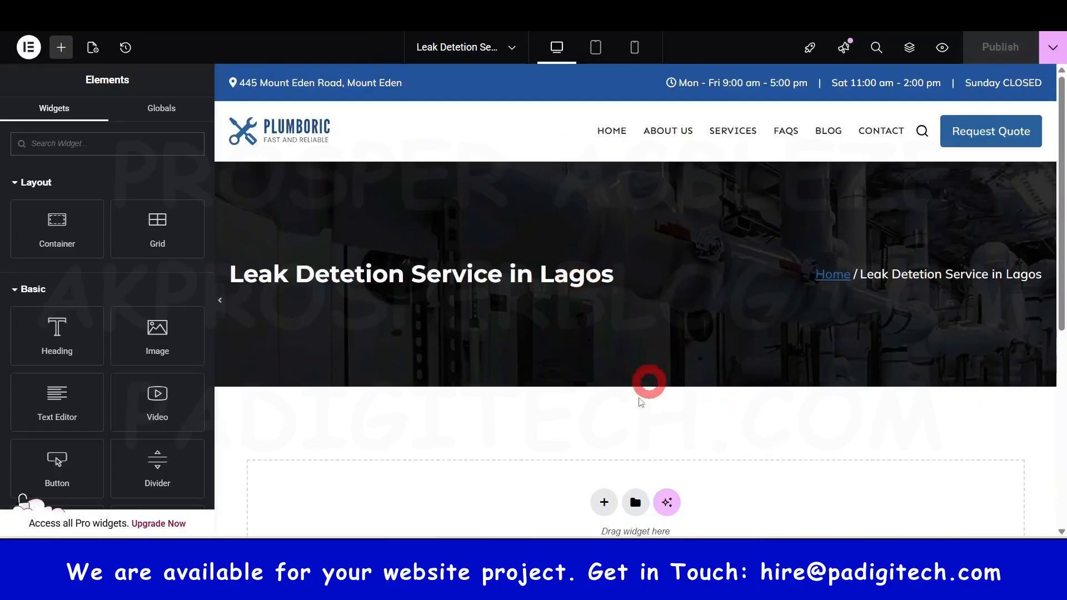
scroll(643, 381, down, 3)
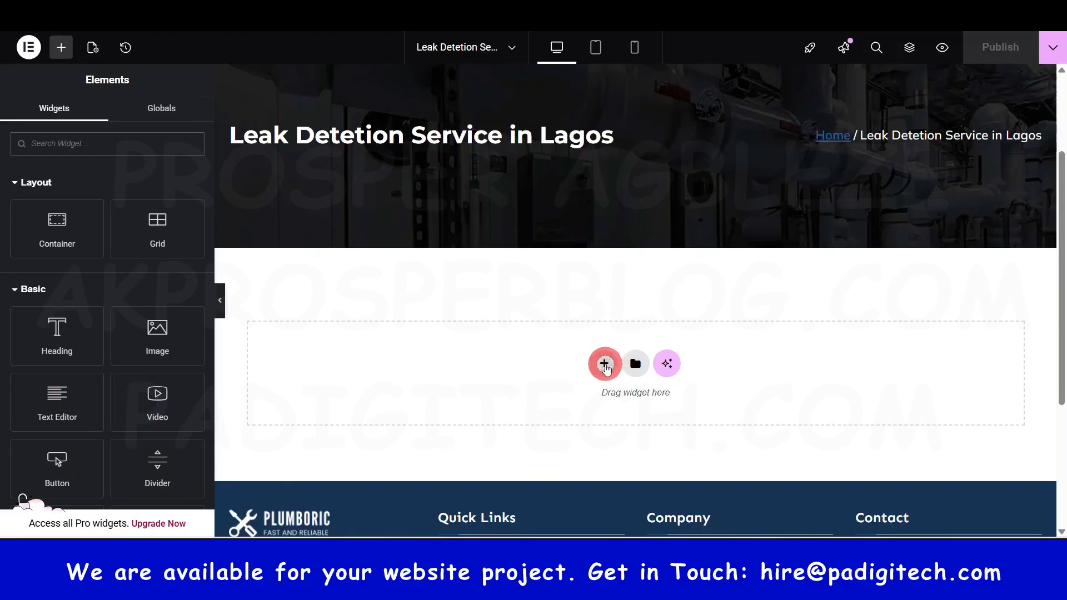
click(605, 366)
click(590, 411)
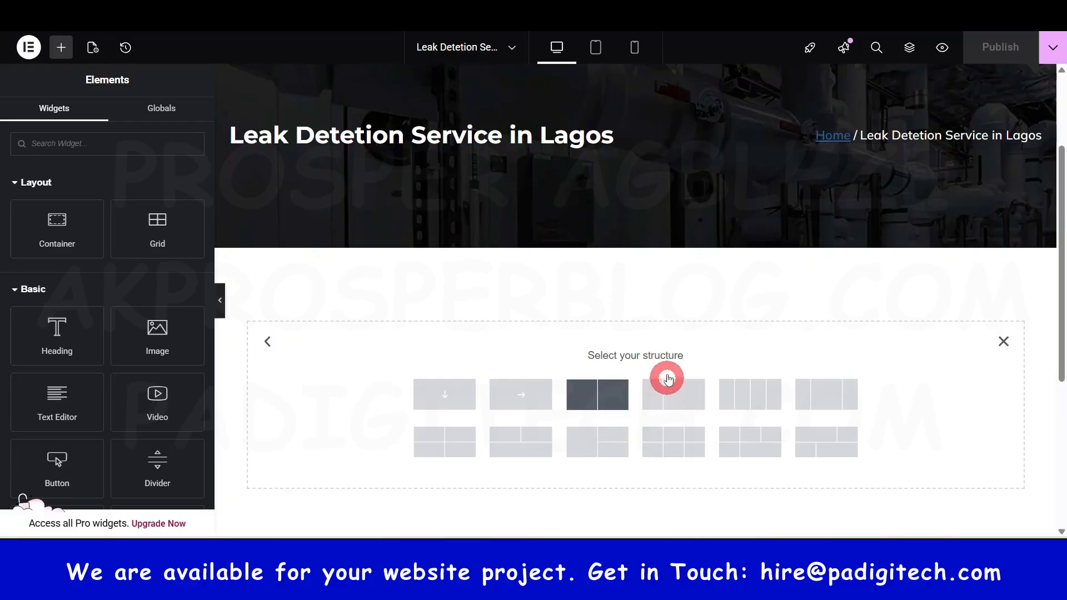
click(584, 403)
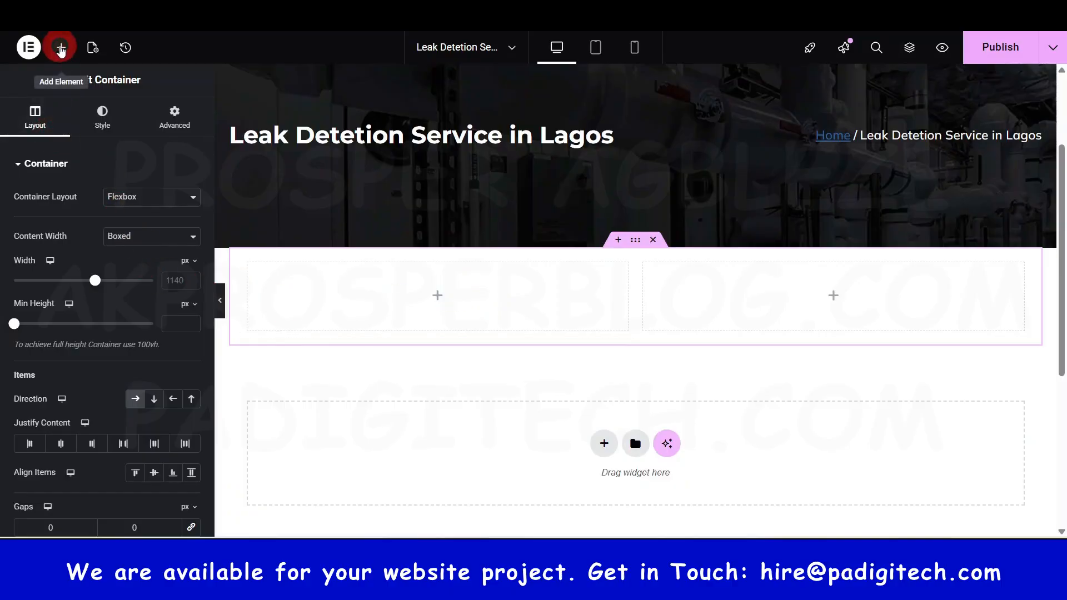
Step: Add a Heading widget to the container's left column and a Text Editor widget beneath it
click(61, 49)
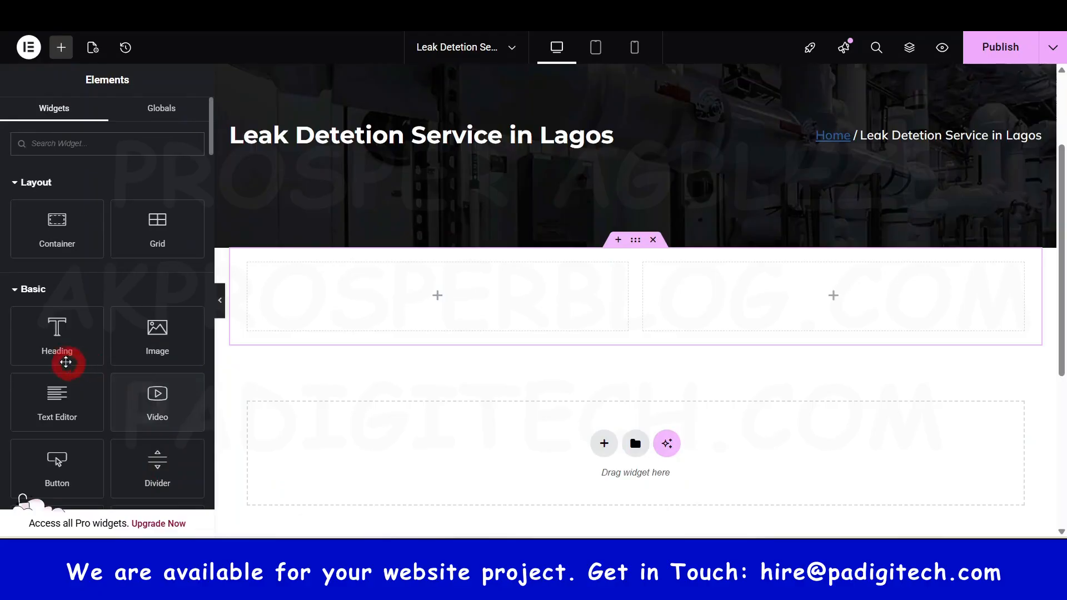
drag(61, 340, 461, 318)
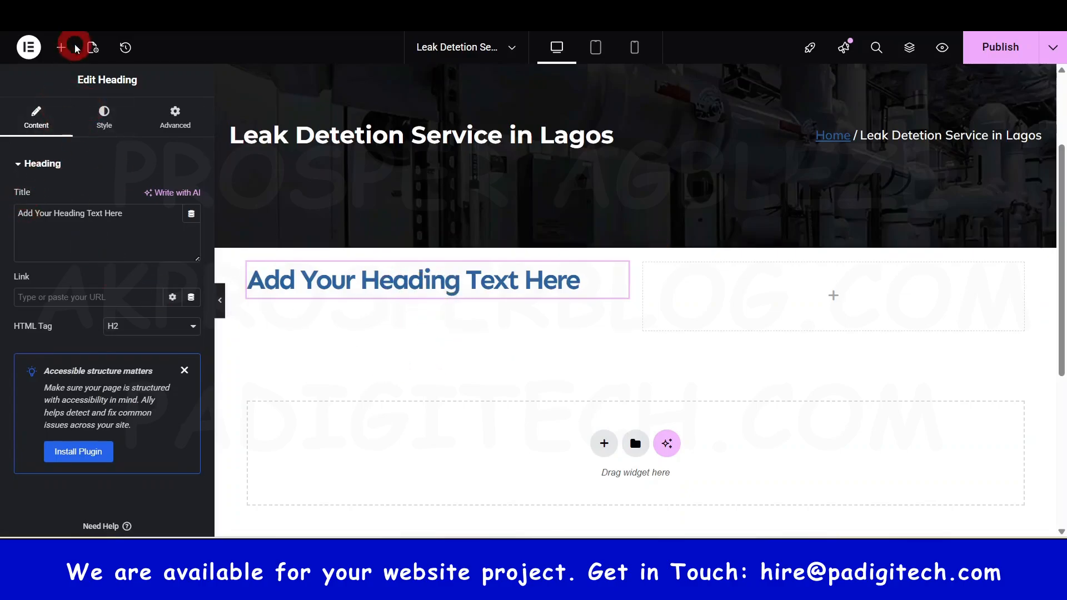
click(60, 49)
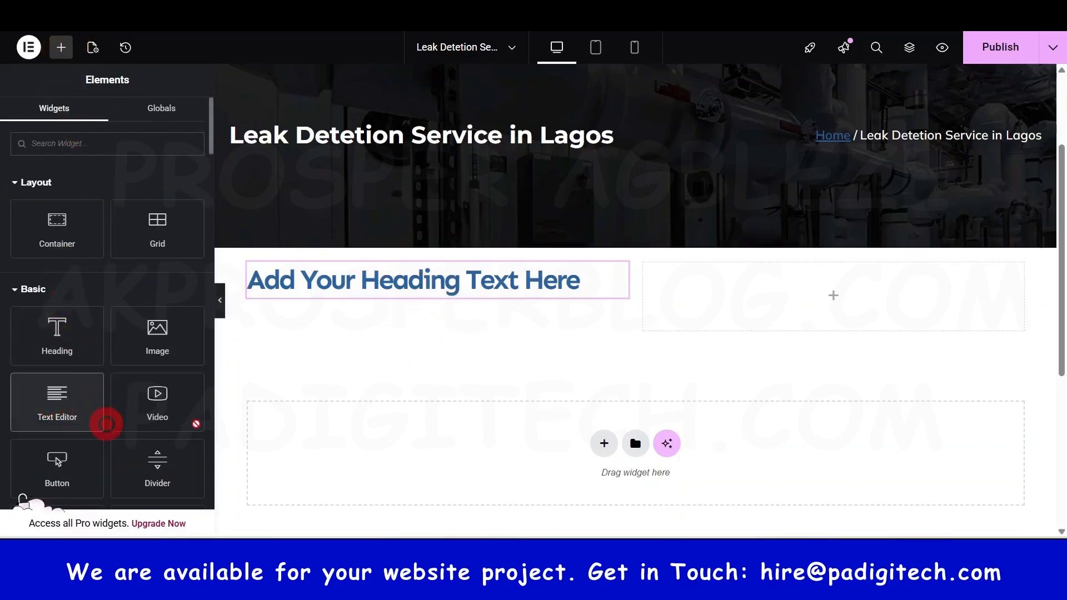
drag(106, 424, 373, 297)
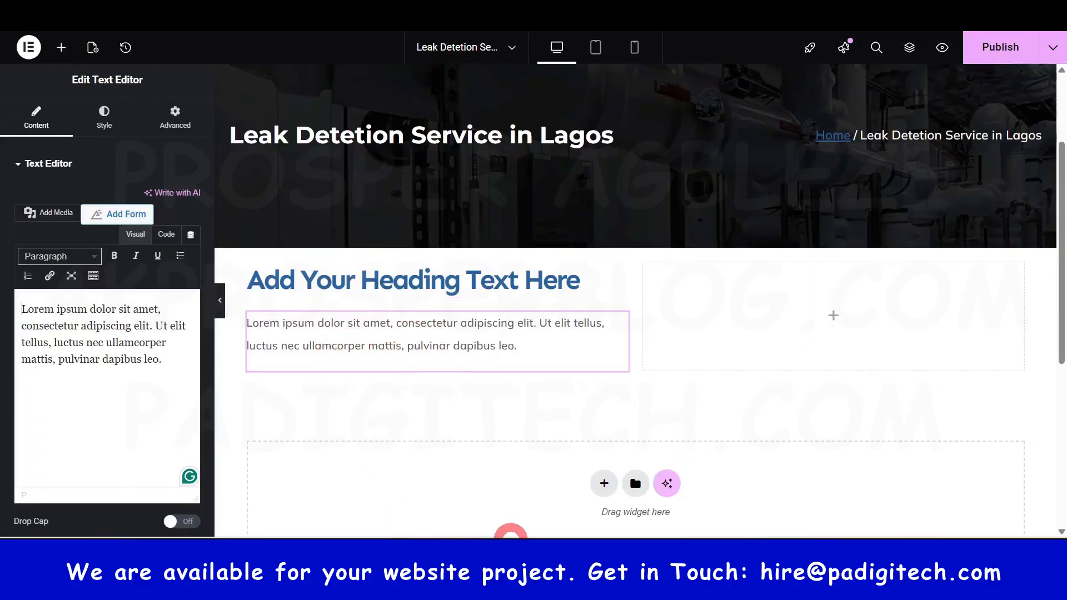
Step: Add an Image widget to the container's right column and use Sewer-Line-Services.png from the media library
click(62, 48)
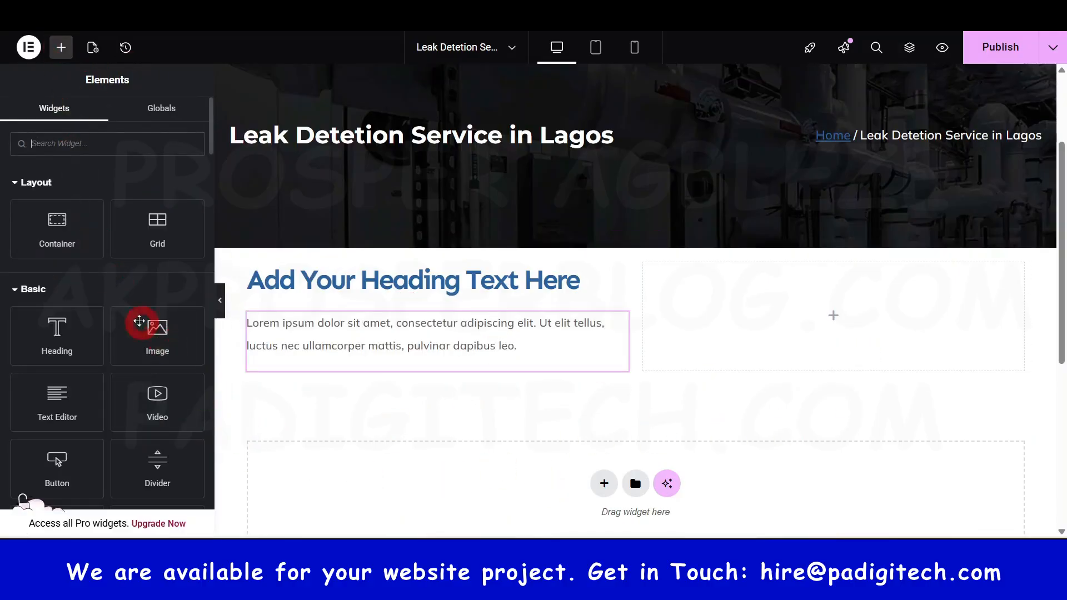
drag(139, 321, 834, 312)
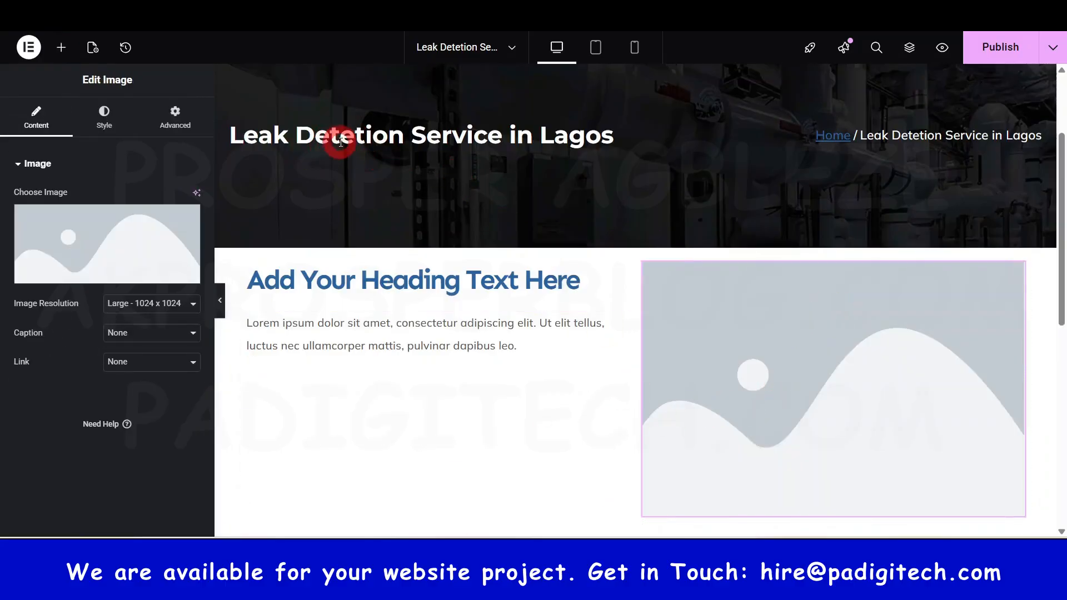
click(105, 243)
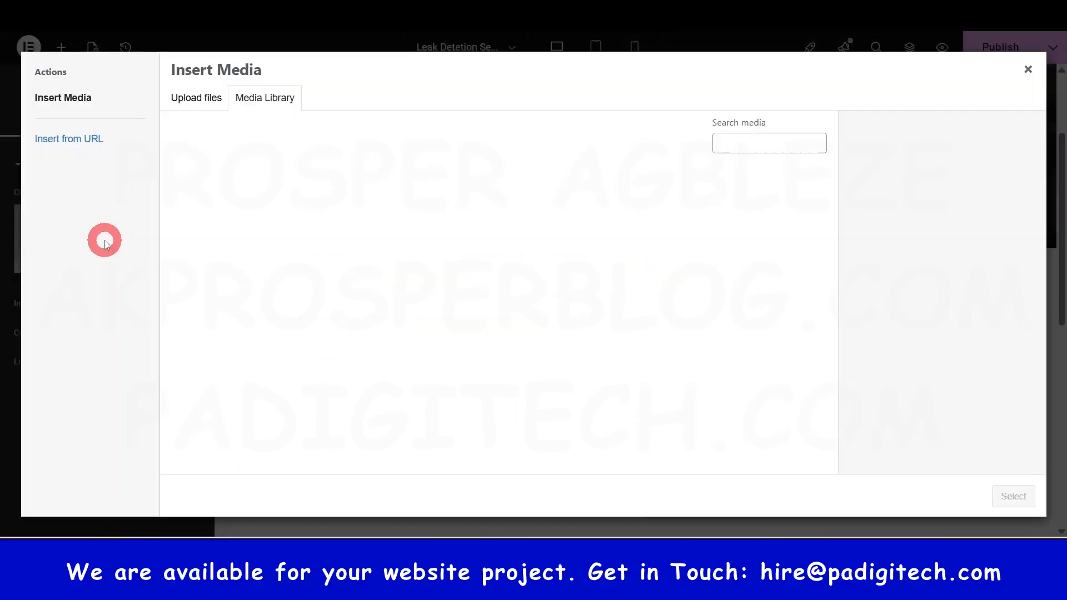
scroll(608, 403, down, 1)
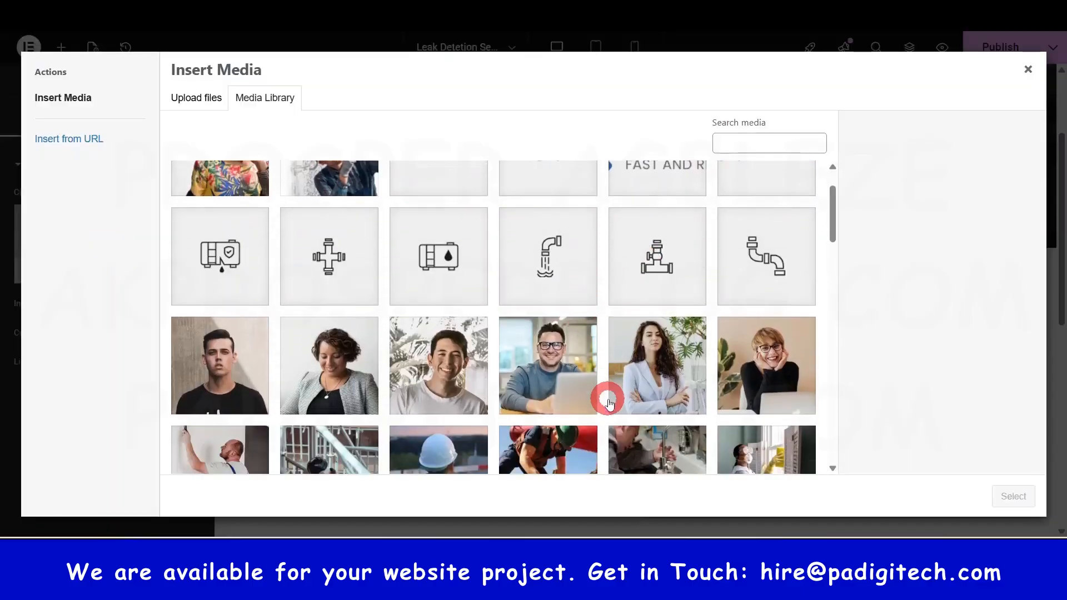
scroll(611, 404, down, 5)
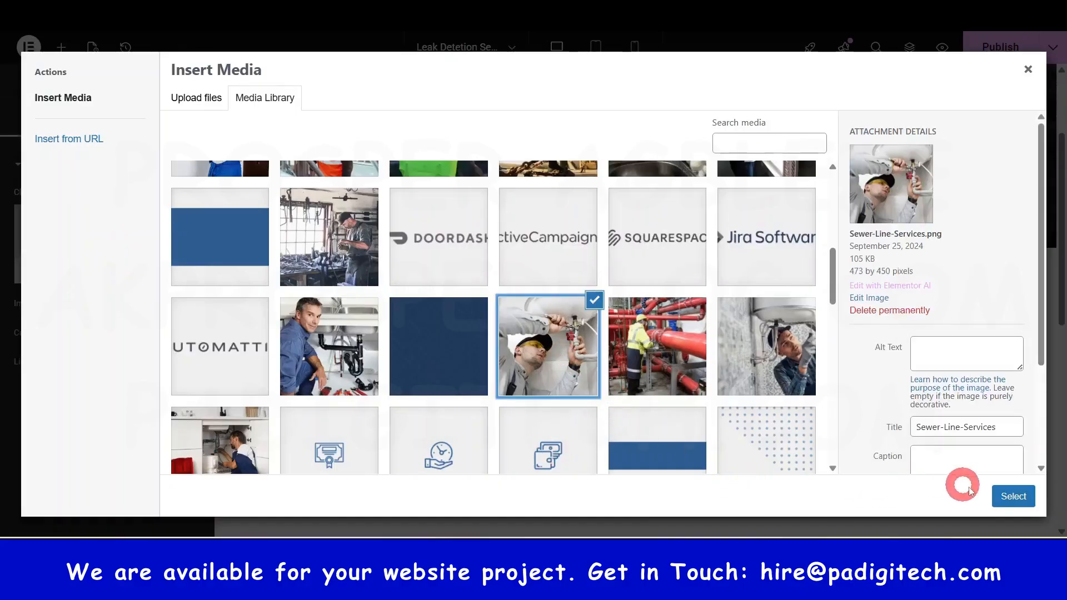
click(1013, 496)
Step: Set the left column container's Justify Content to Center so the heading and text are vertically centred
scroll(703, 392, down, 4)
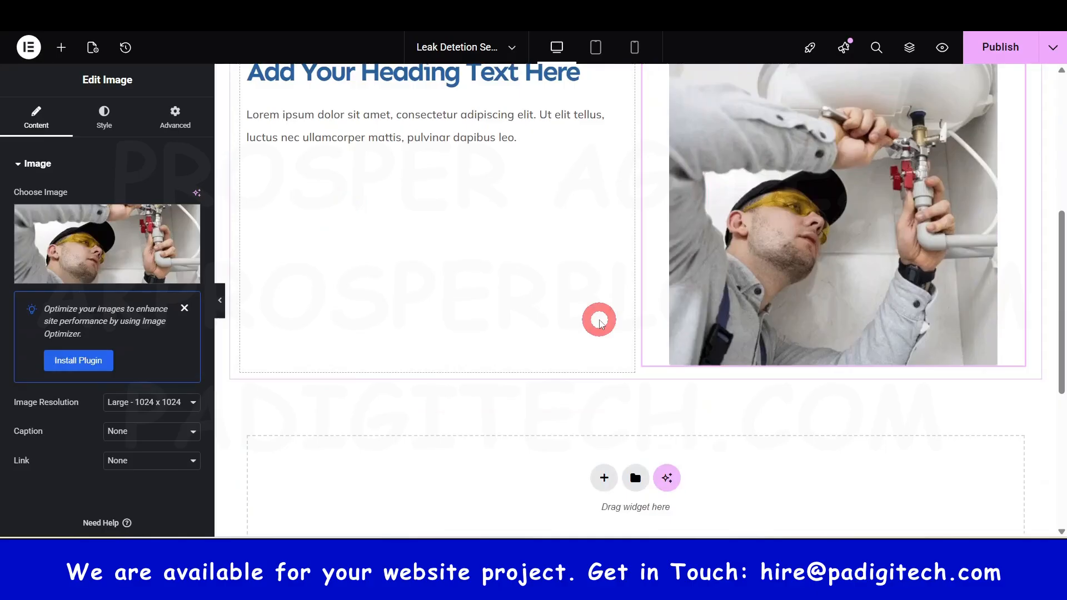
scroll(599, 321, up, 3)
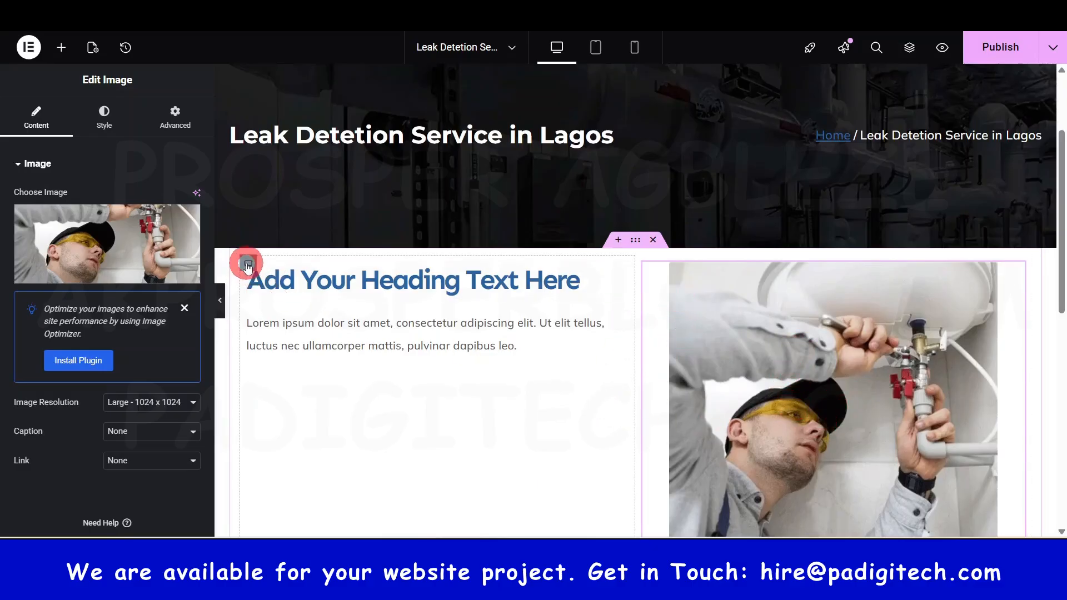
click(248, 265)
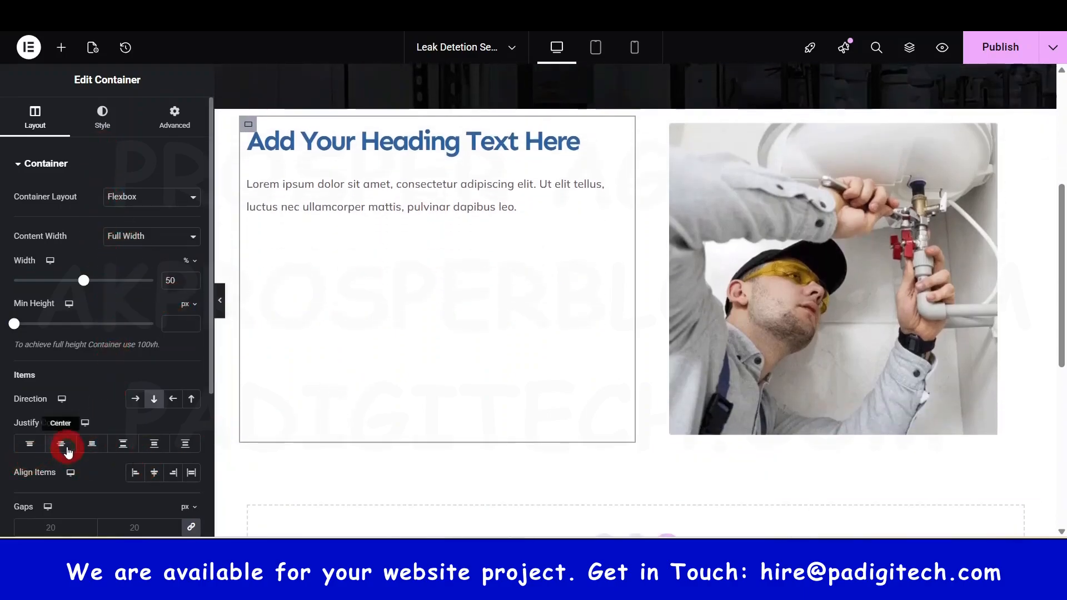
click(61, 445)
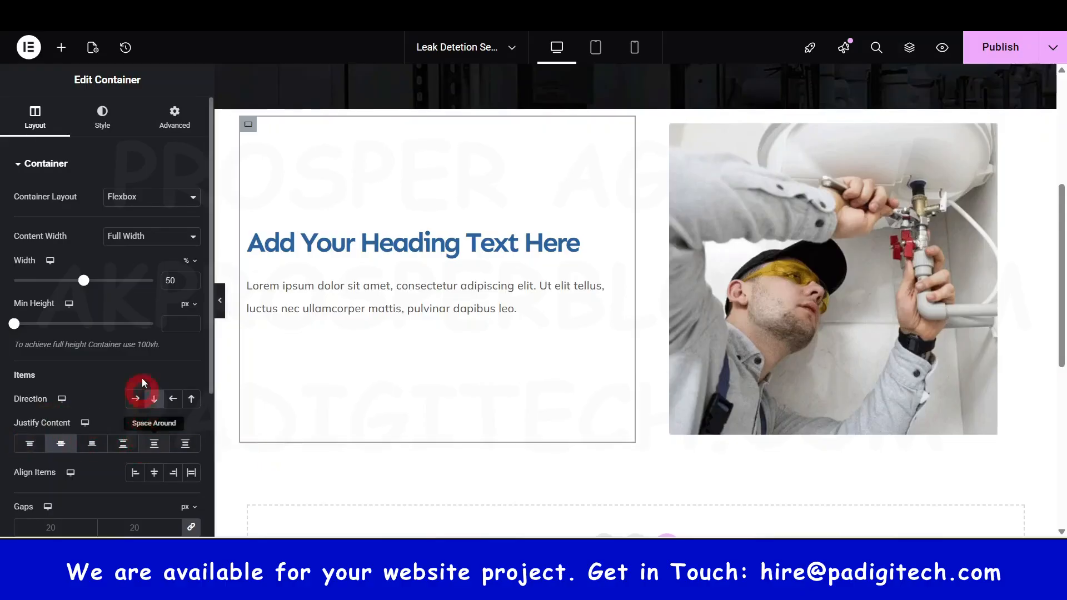
scroll(108, 389, down, 3)
scroll(110, 398, up, 3)
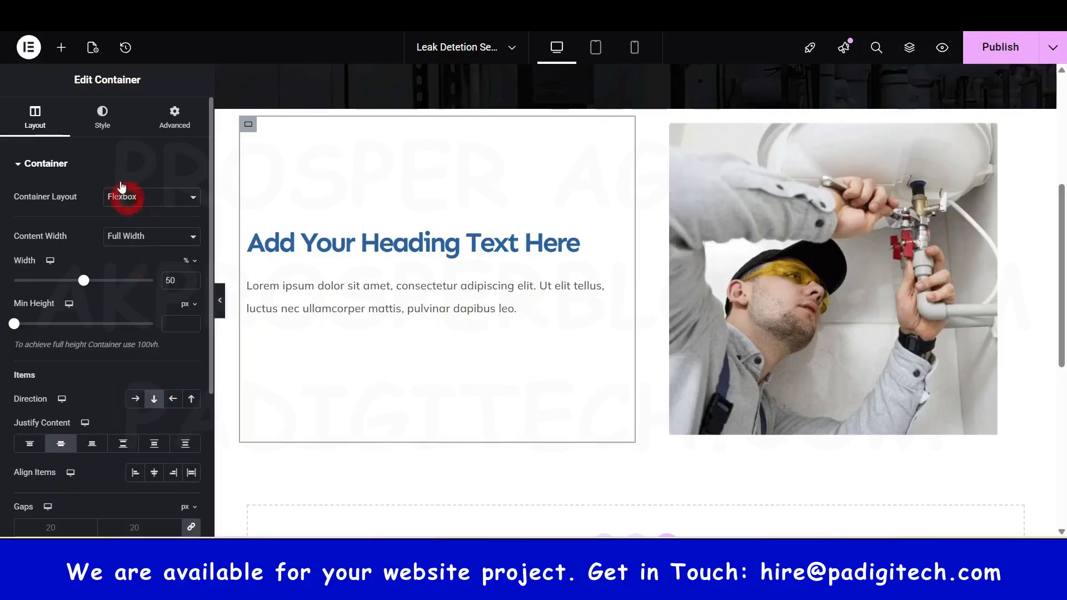
Step: Set the outer two-column container's top margin to 50 px and its right, bottom and left margins to 0
click(102, 126)
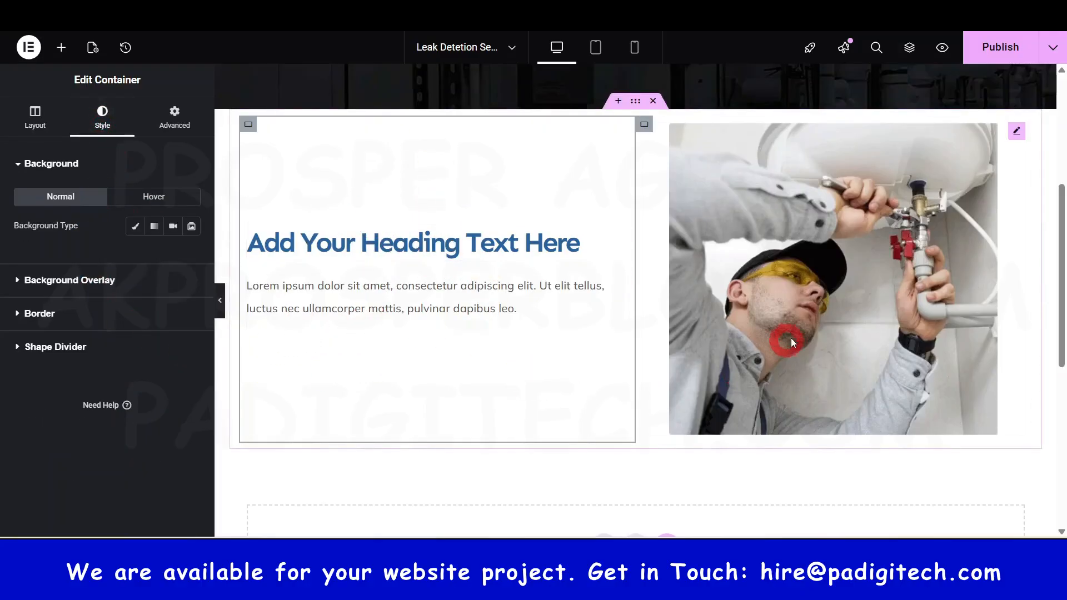
scroll(793, 336, up, 4)
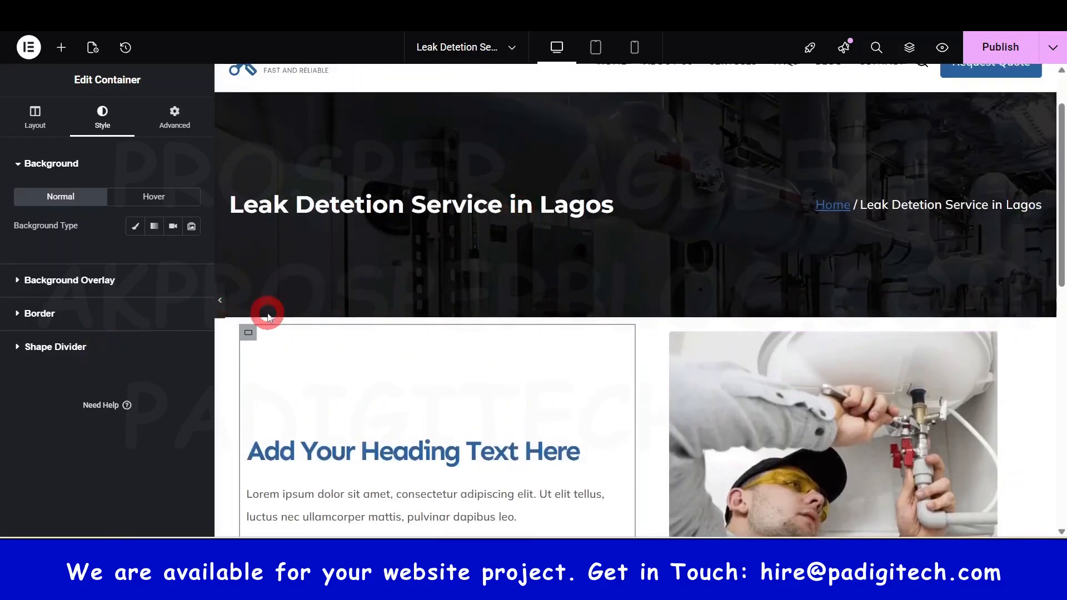
click(220, 304)
scroll(322, 352, down, 3)
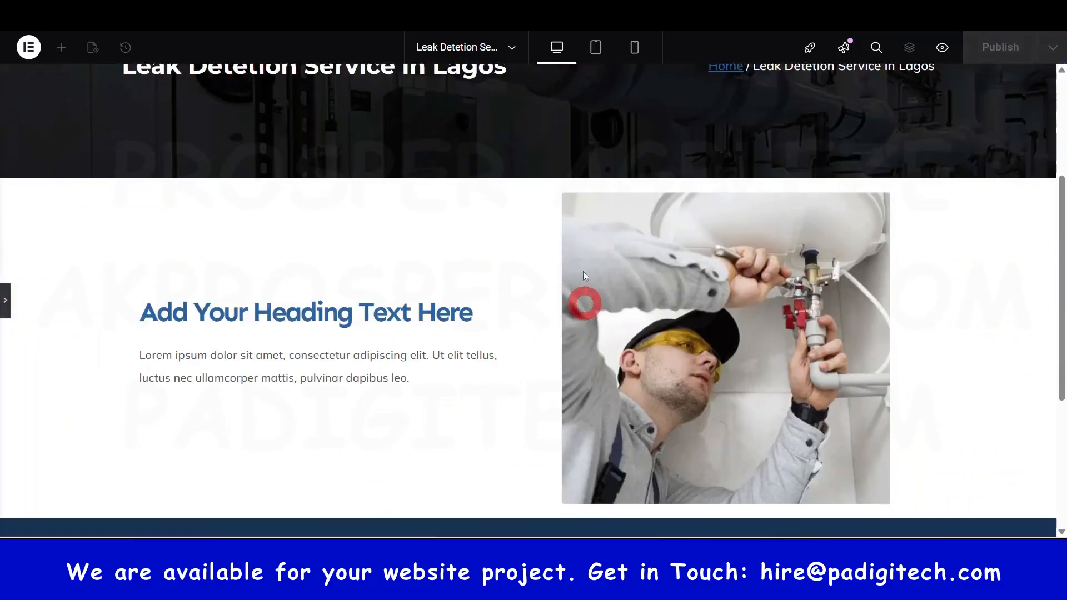
click(3, 297)
click(650, 170)
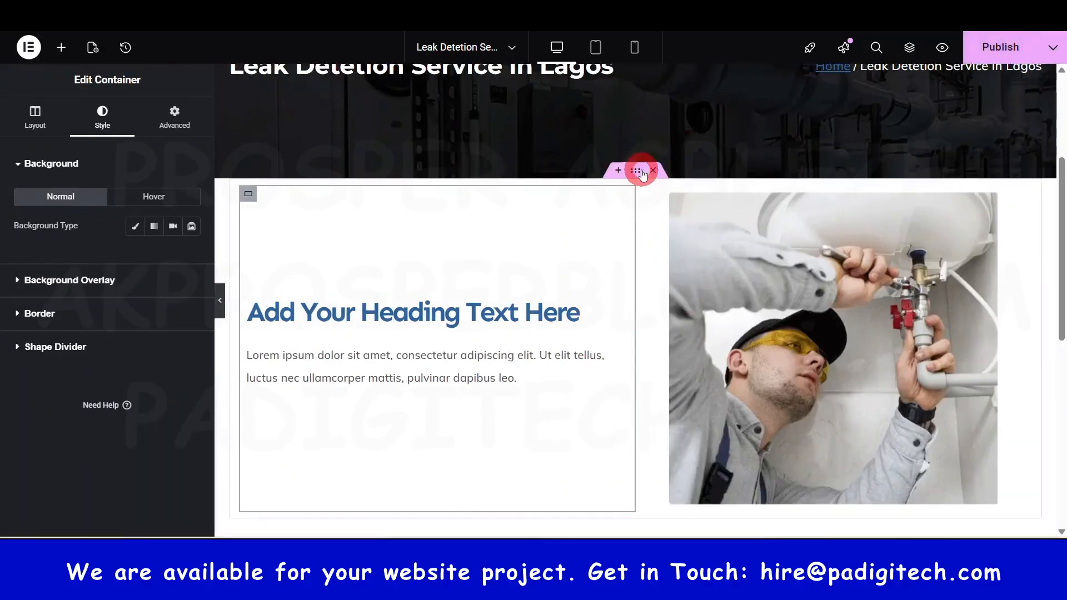
click(637, 171)
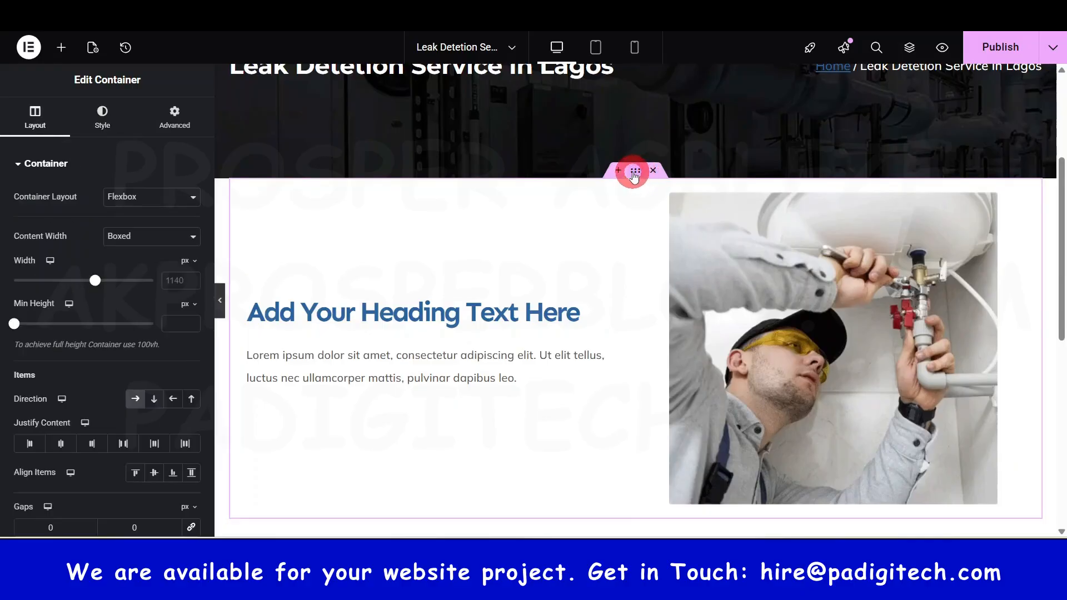
click(174, 117)
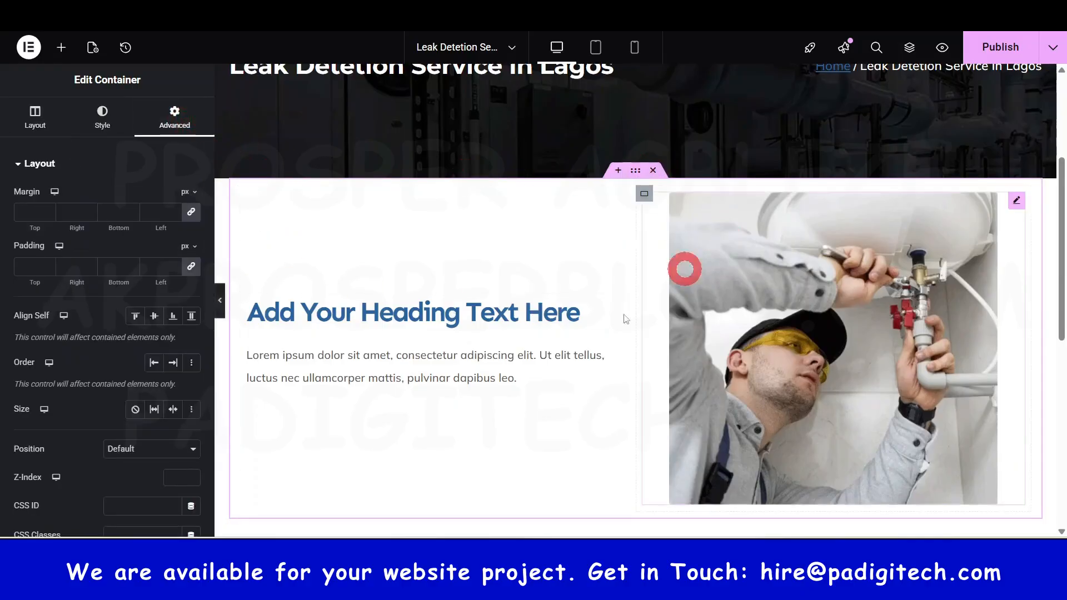
click(23, 214)
text(0)
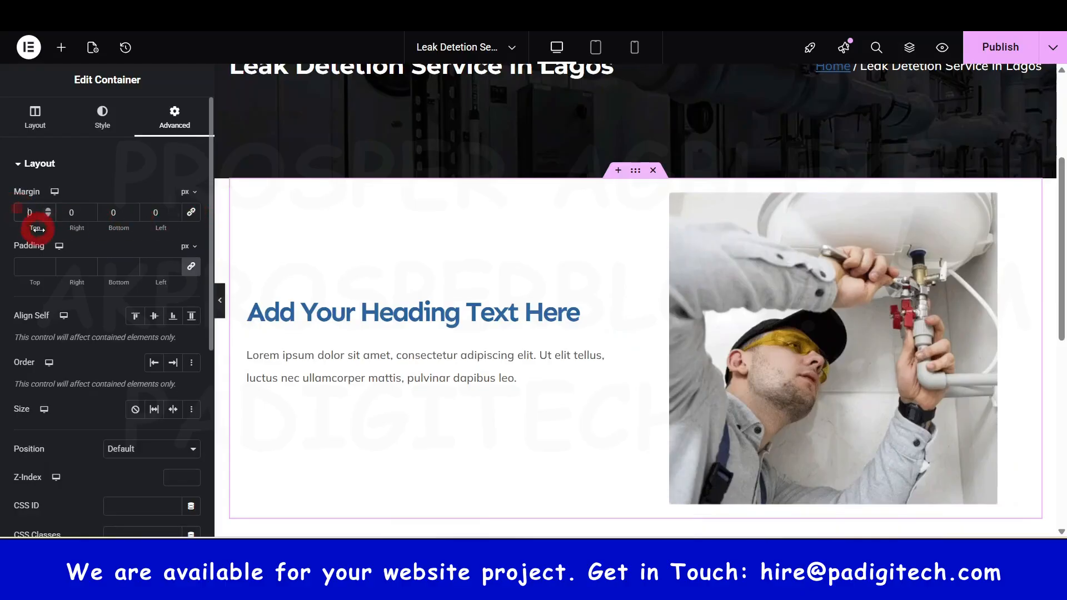
text(5)
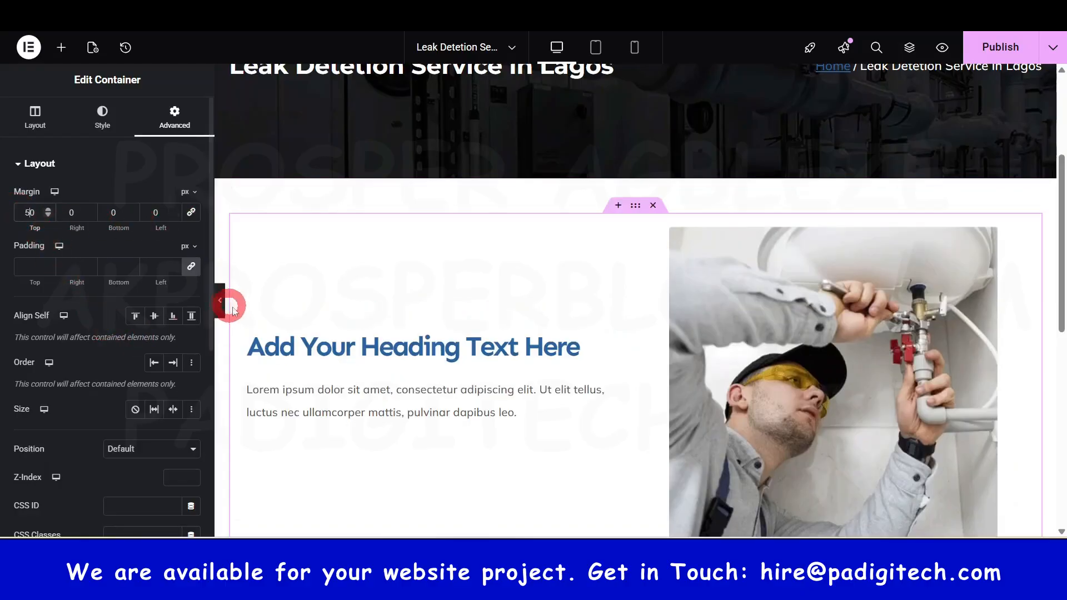
Step: Publish the page and check its layout down to the footer with the editing panel hidden
click(997, 48)
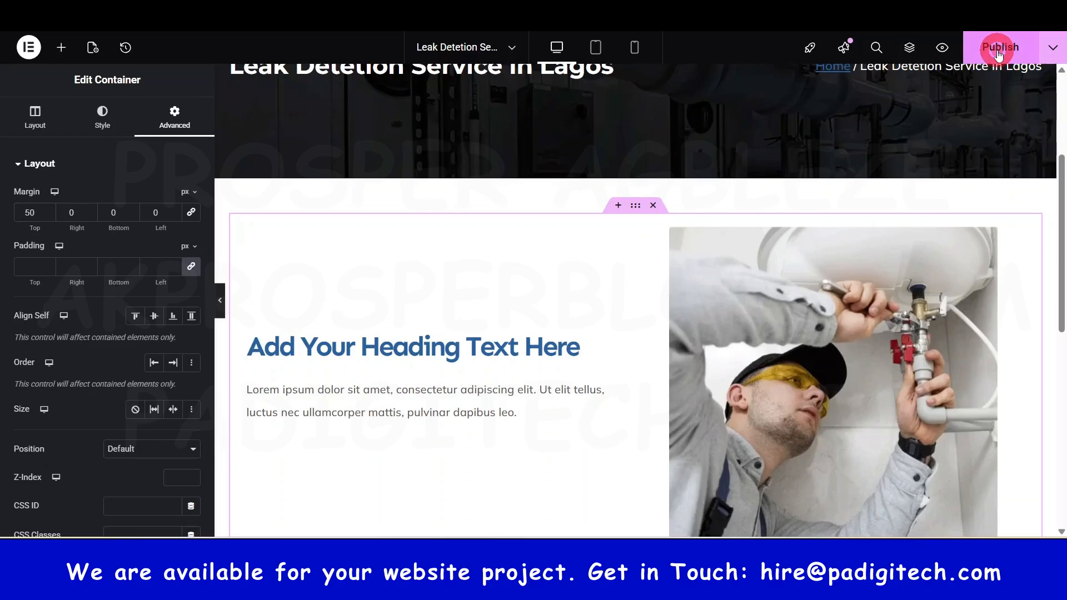
click(221, 303)
scroll(567, 307, down, 5)
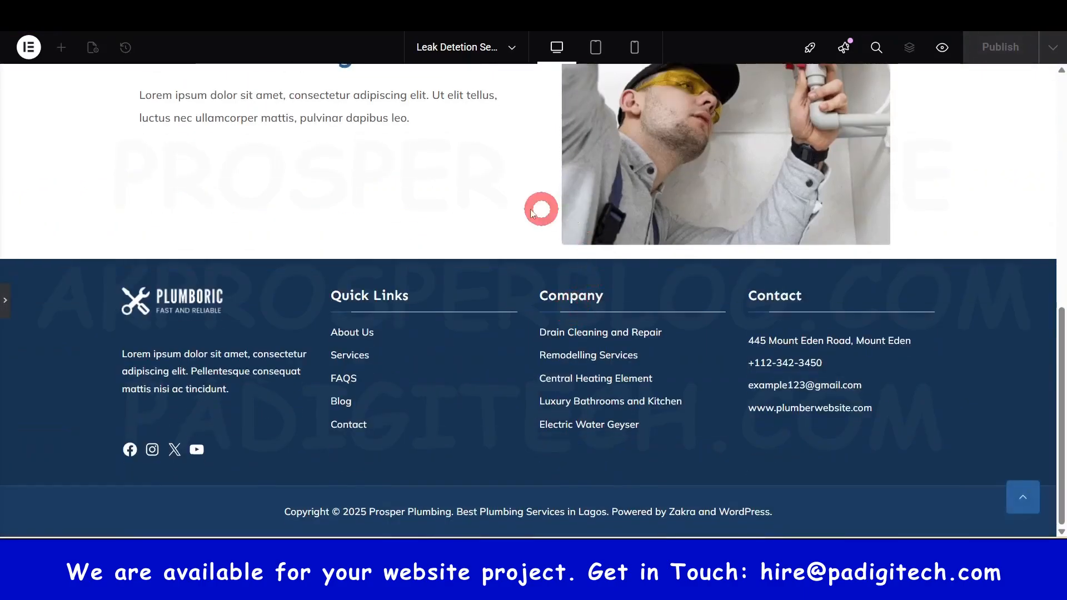
scroll(533, 223, up, 10)
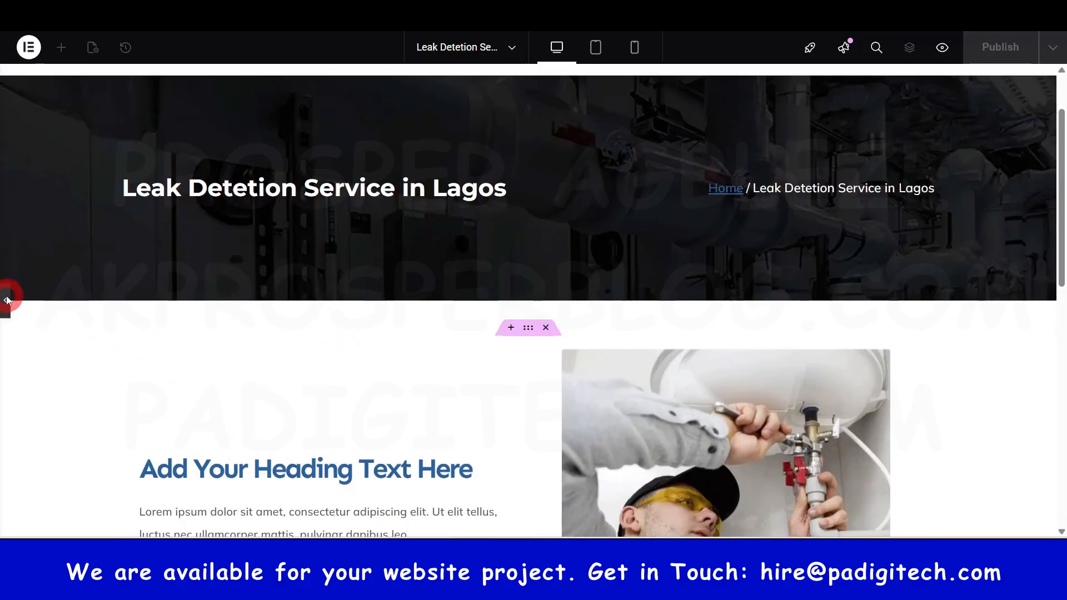
Step: Exit the Elementor editor to WordPress and return to the list of all pages
click(7, 301)
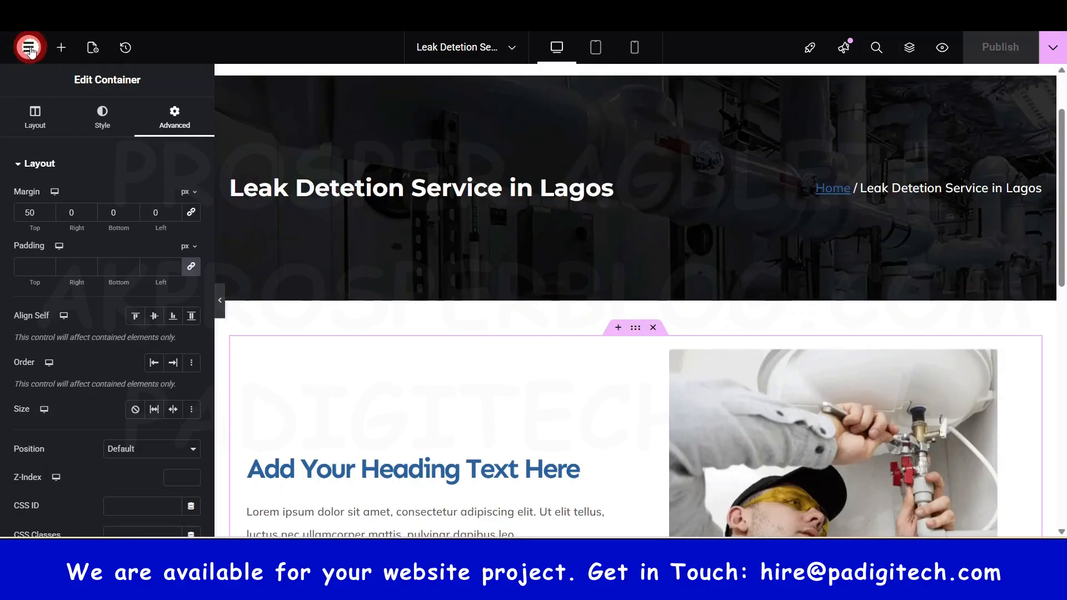
click(29, 49)
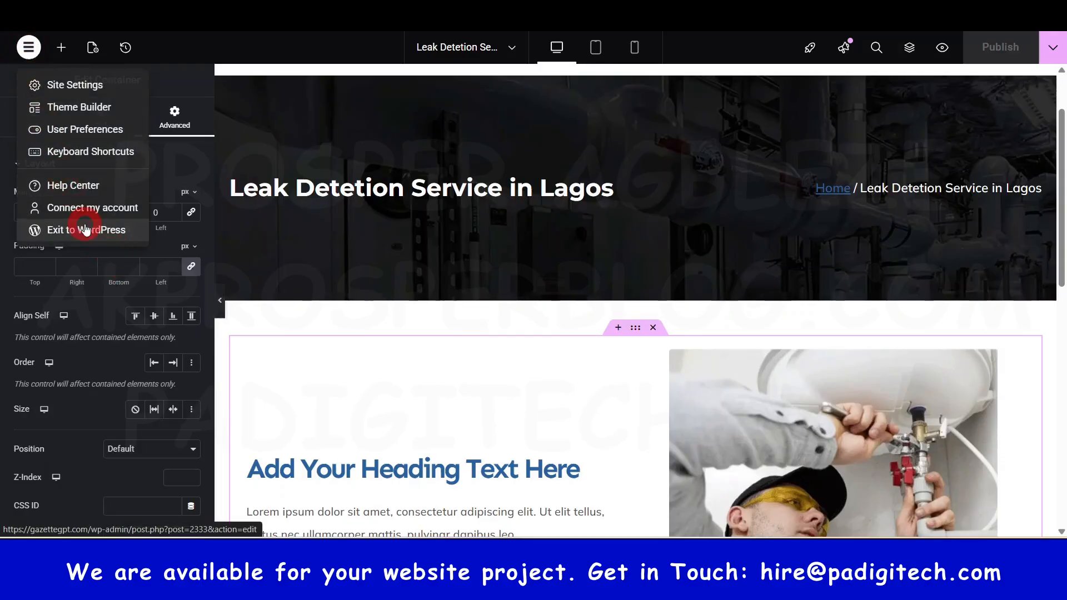
click(85, 229)
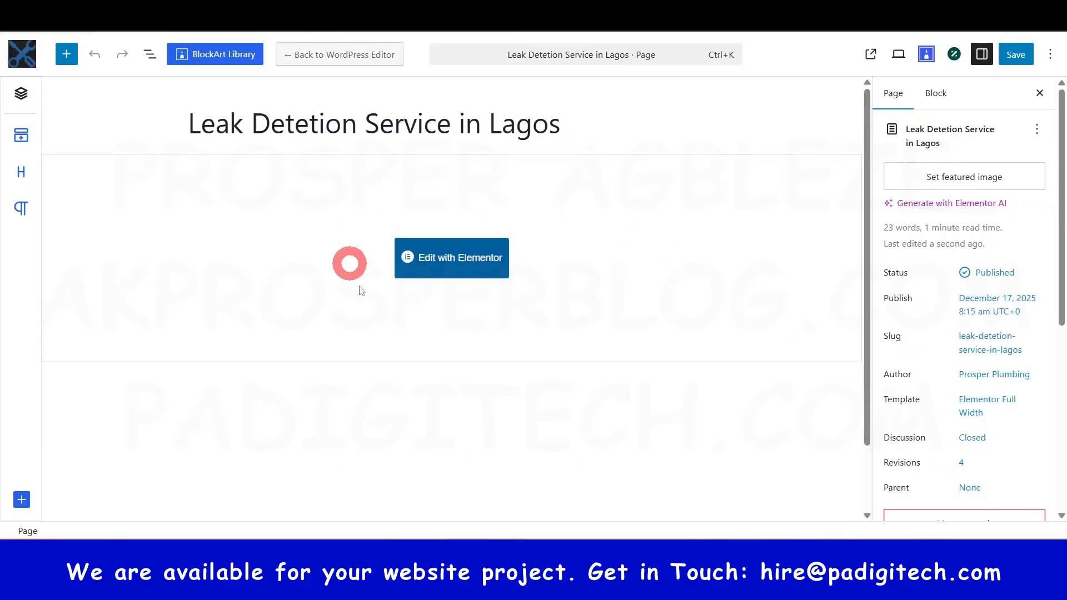
click(20, 54)
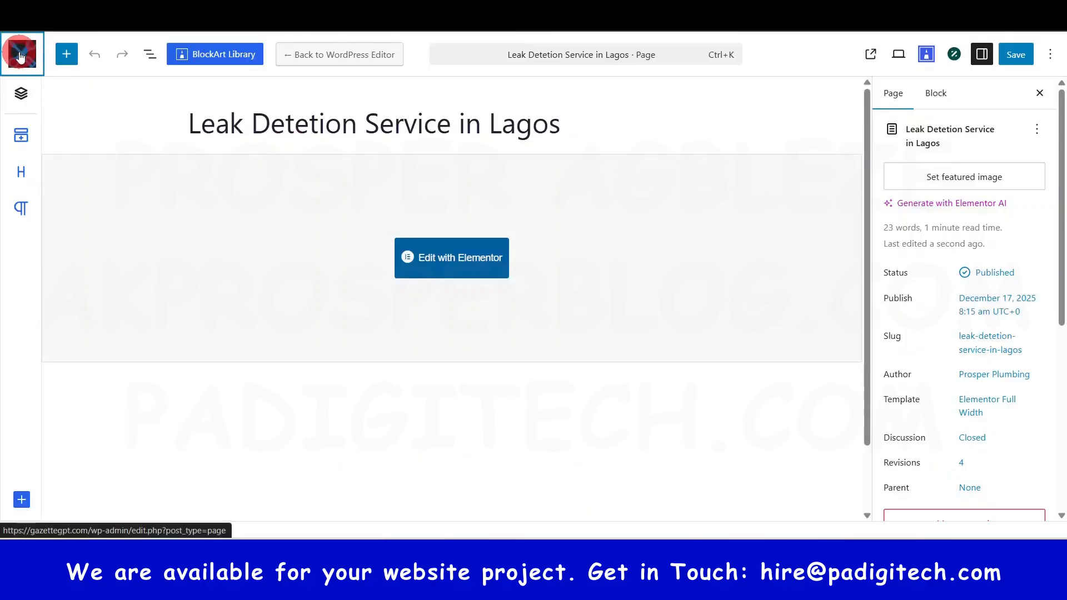
Step: Copy the public link address of the Leak Detetion Service in Lagos page from the pages list
scroll(567, 334, down, 1)
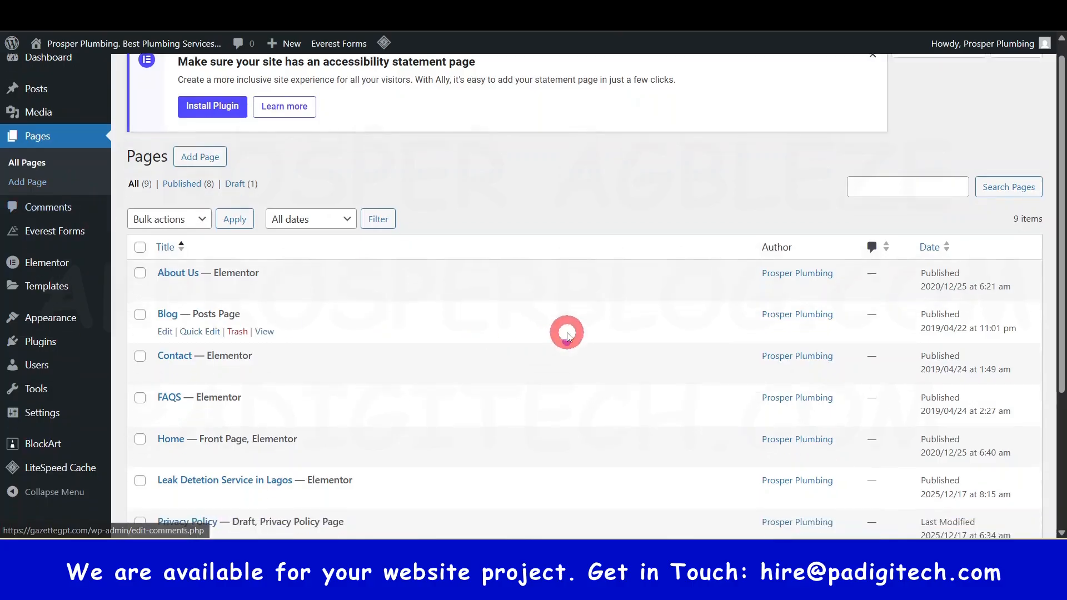
scroll(567, 334, down, 2)
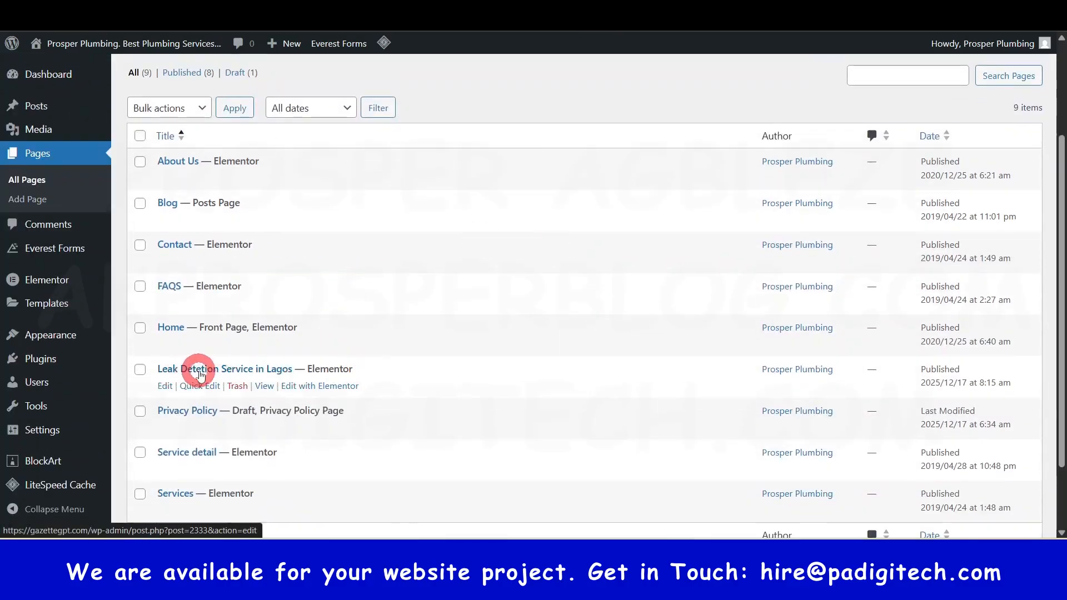
right_click(264, 390)
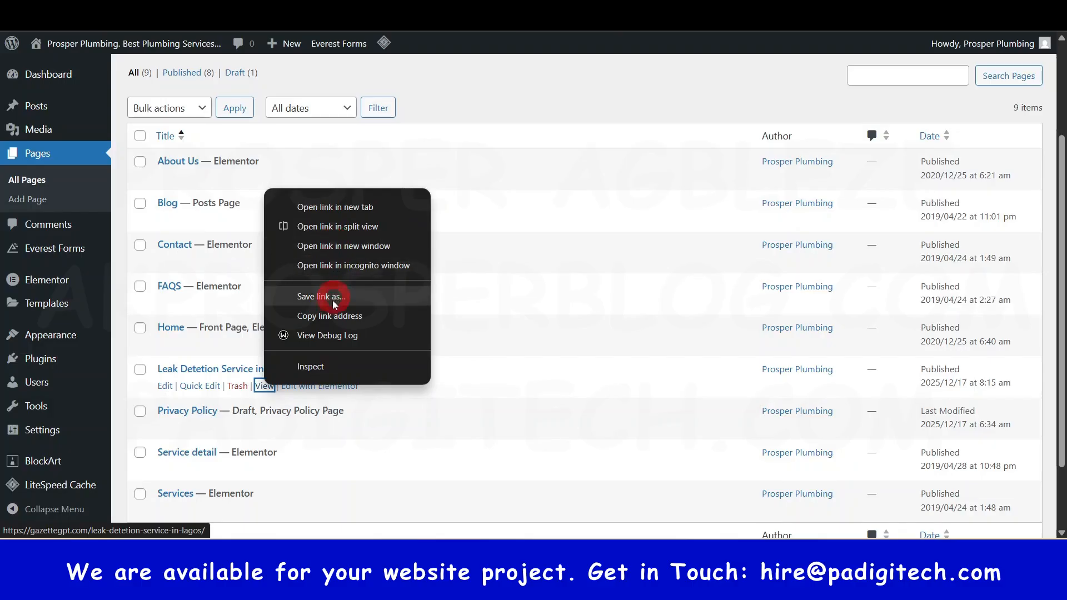
click(336, 317)
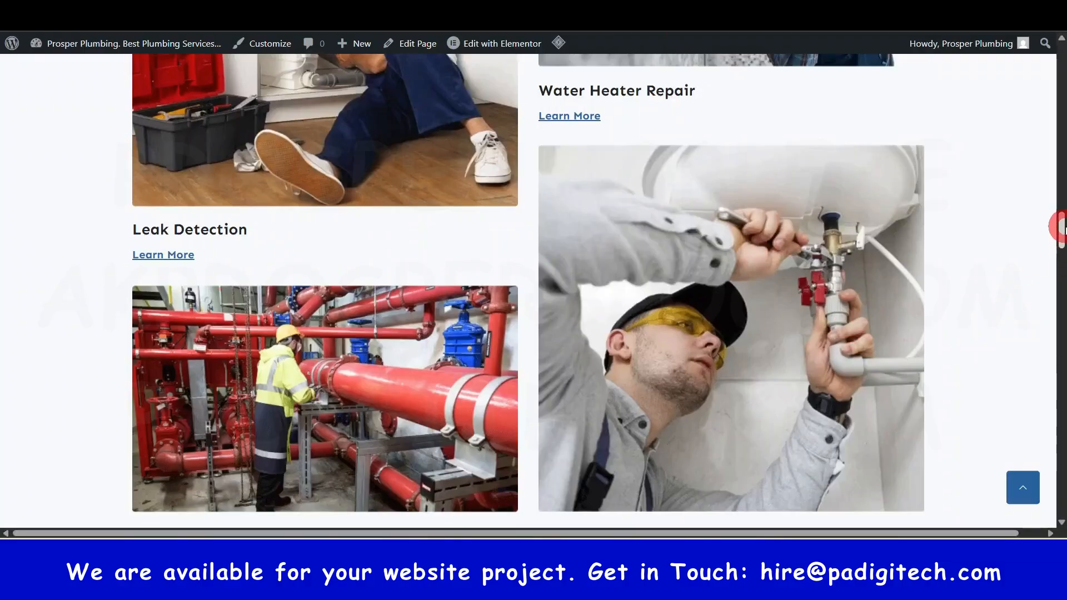
Step: Look over the homepage service cards with their Learn More links, and return to the pages list
drag(1063, 226, 1062, 207)
scroll(538, 305, down, 1)
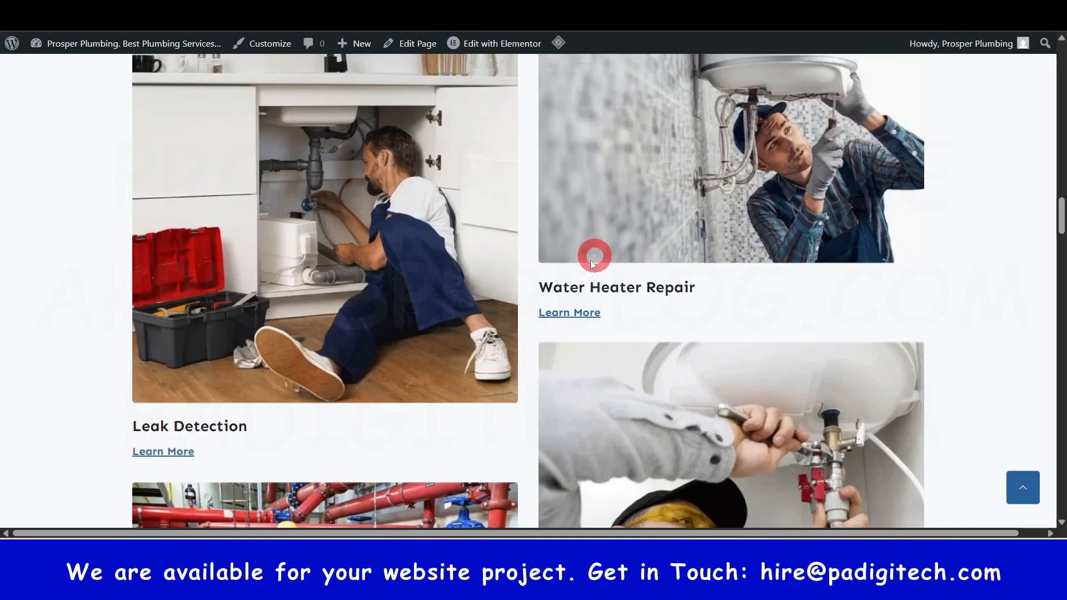
scroll(594, 263, down, 5)
scroll(597, 334, up, 4)
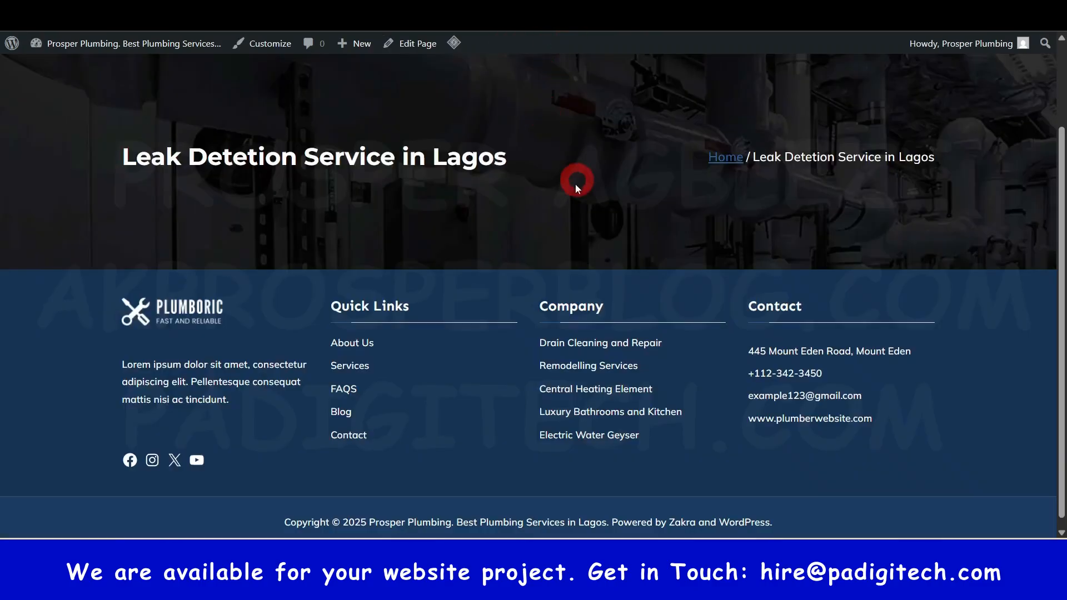
key(alt+Left)
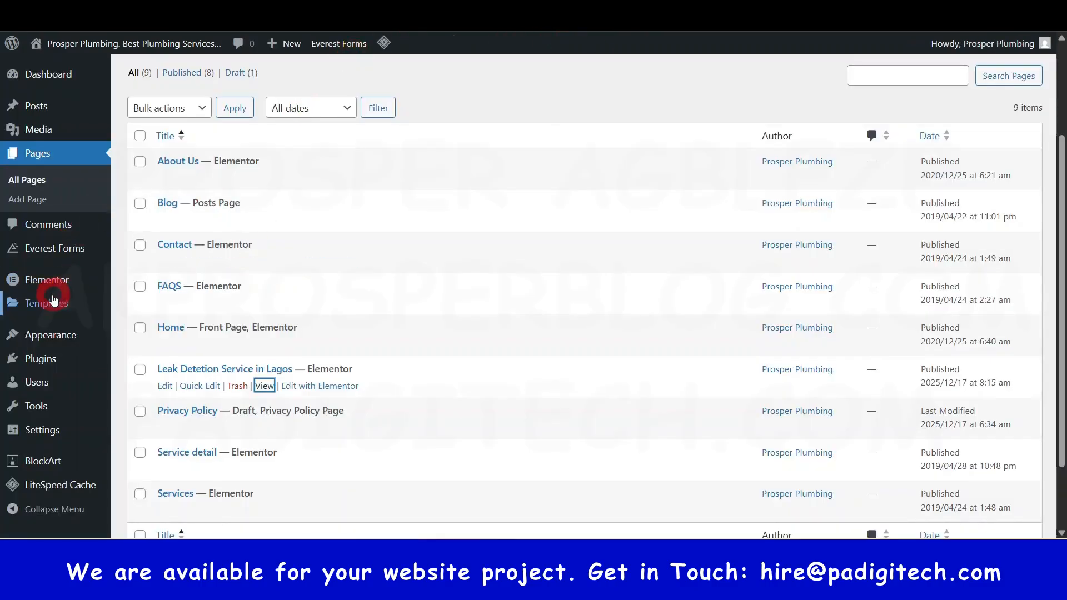
mouse_move(44, 130)
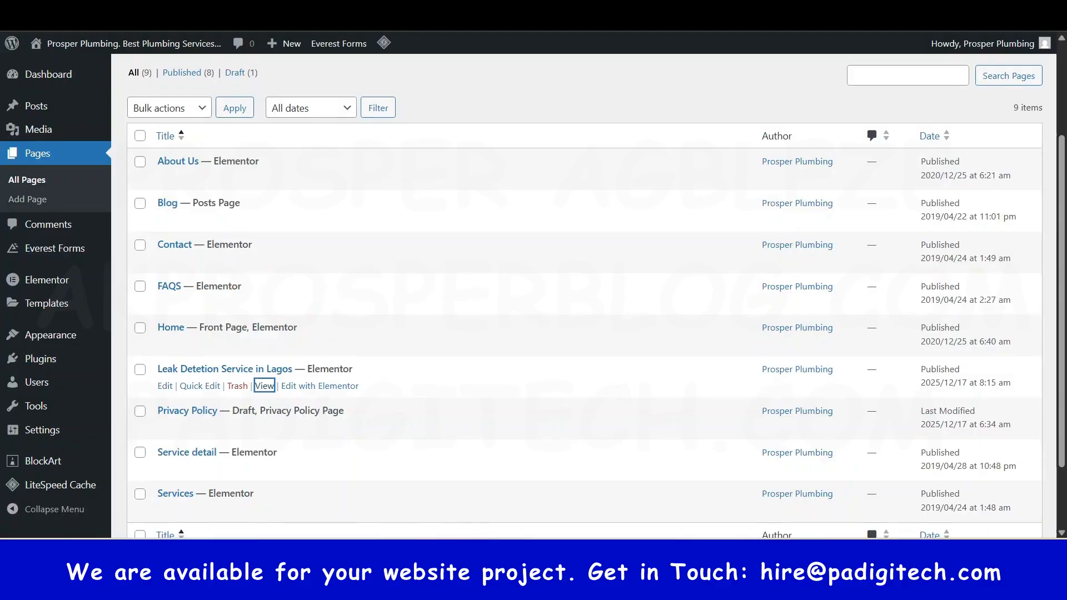
click(488, 556)
scroll(493, 364, up, 10)
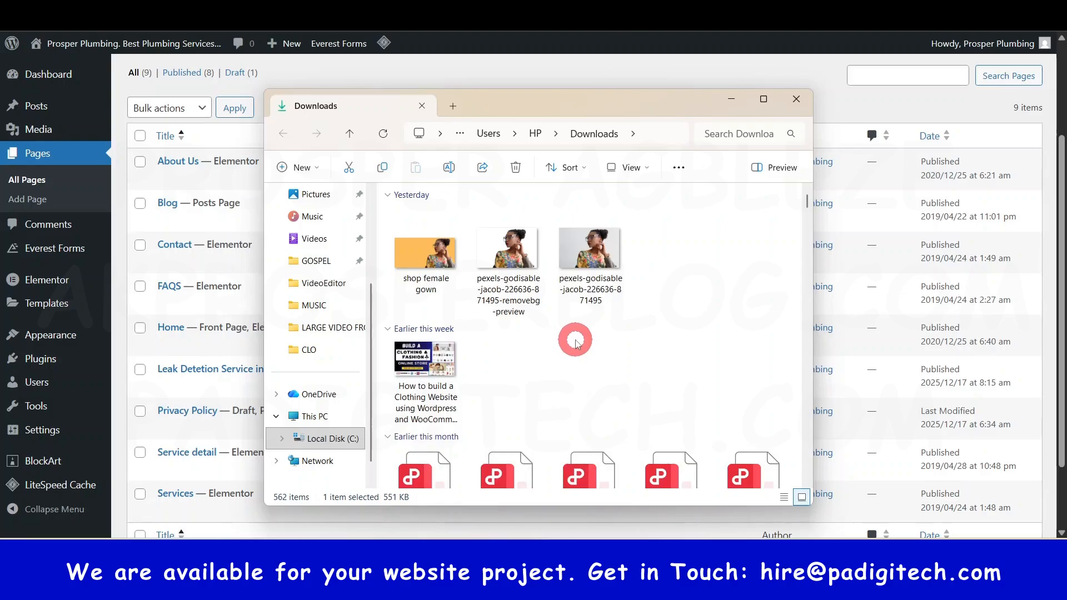
click(732, 99)
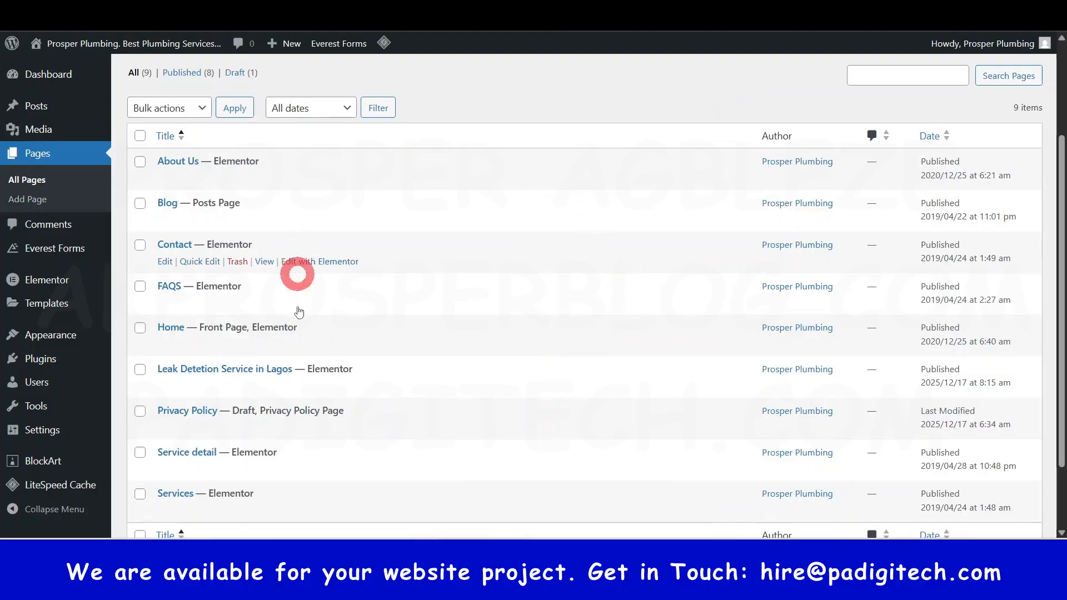
Step: Open the site's Menus settings and check the homepage's header navigation and footer link columns
mouse_move(65, 385)
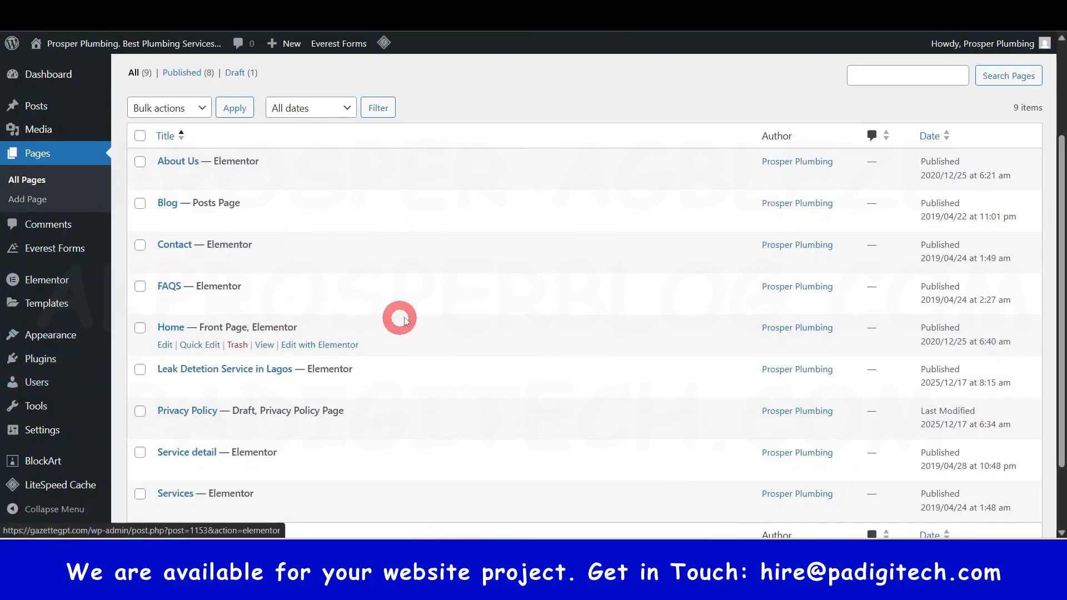
mouse_move(55, 341)
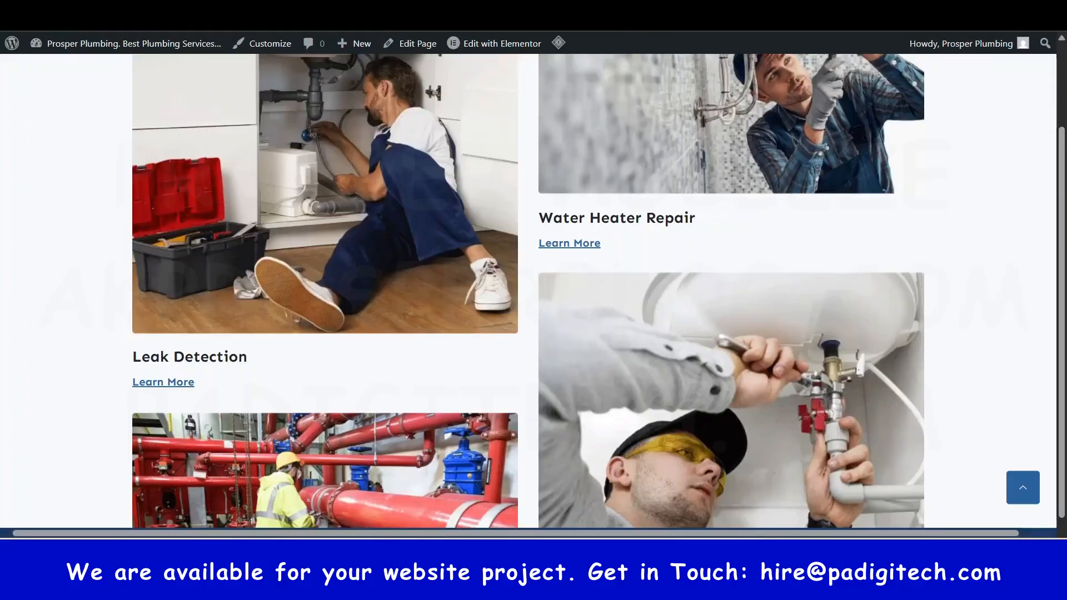
scroll(1018, 288, up, 5)
drag(1060, 186, 1060, 56)
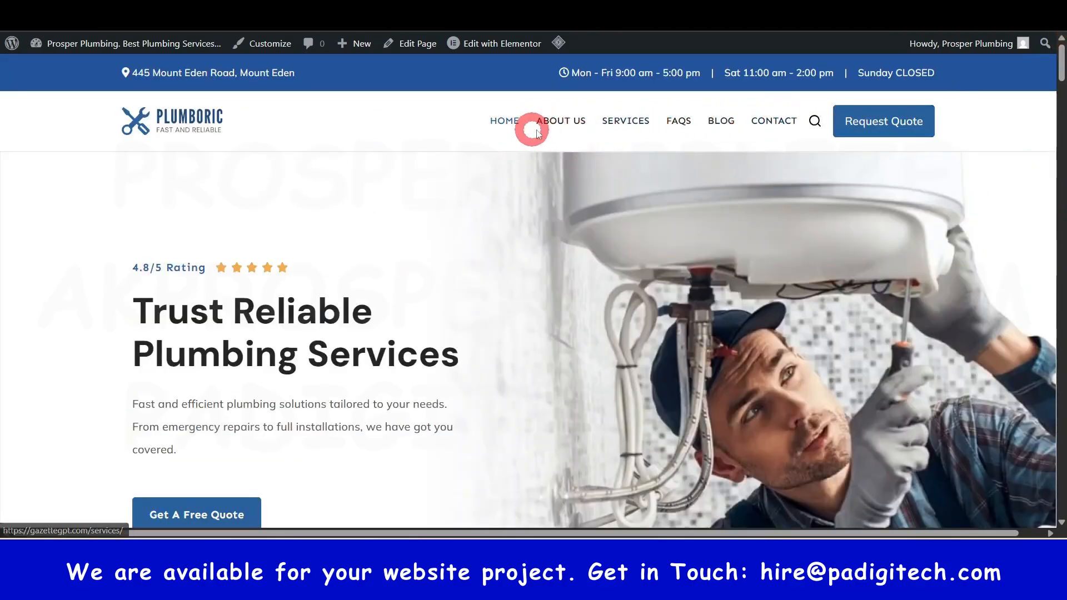
drag(1062, 61, 1061, 525)
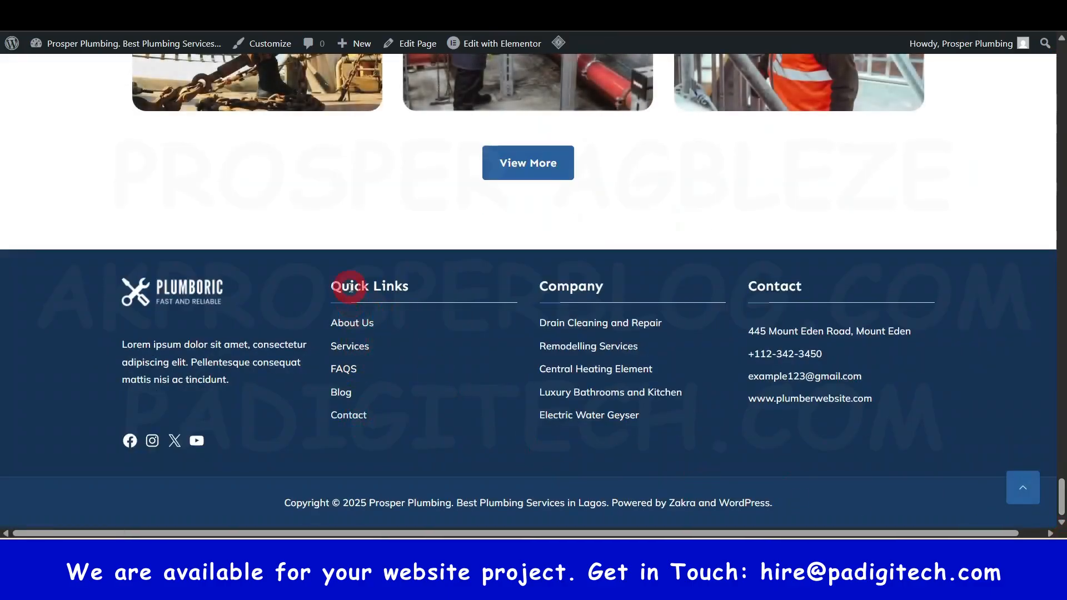
drag(1061, 492, 1062, 63)
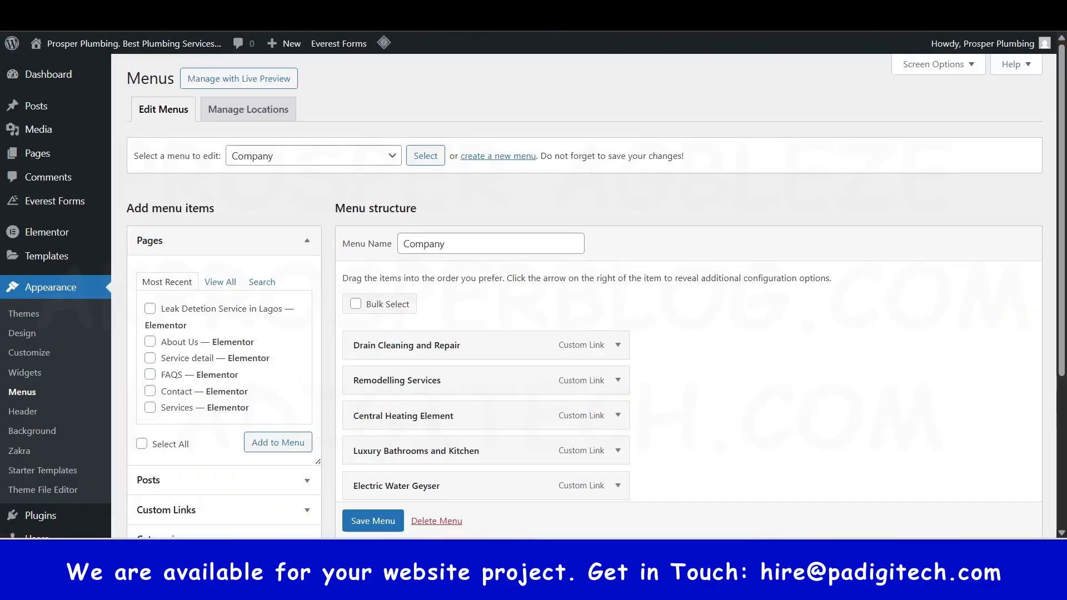
Step: Examine the Company menu's items and its display location settings
click(369, 155)
click(369, 155)
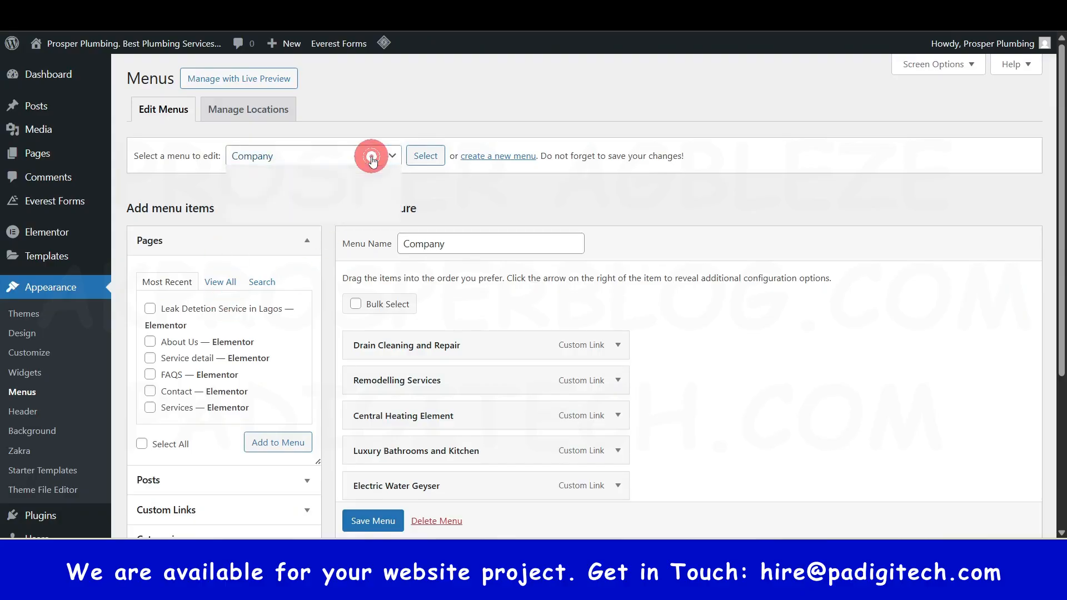
scroll(239, 333, down, 4)
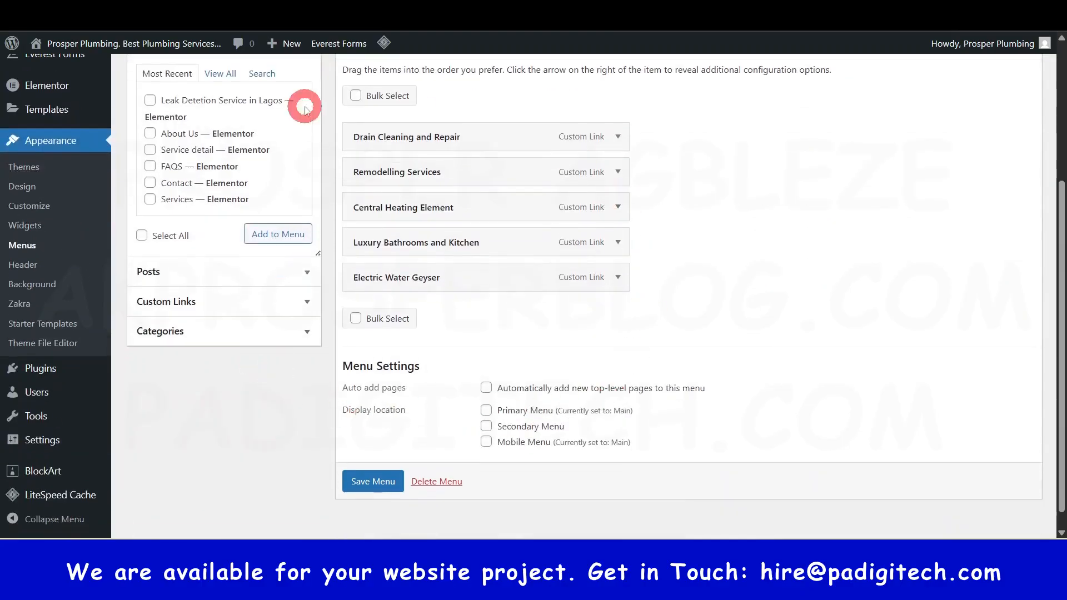
scroll(289, 305, up, 3)
scroll(291, 308, up, 1)
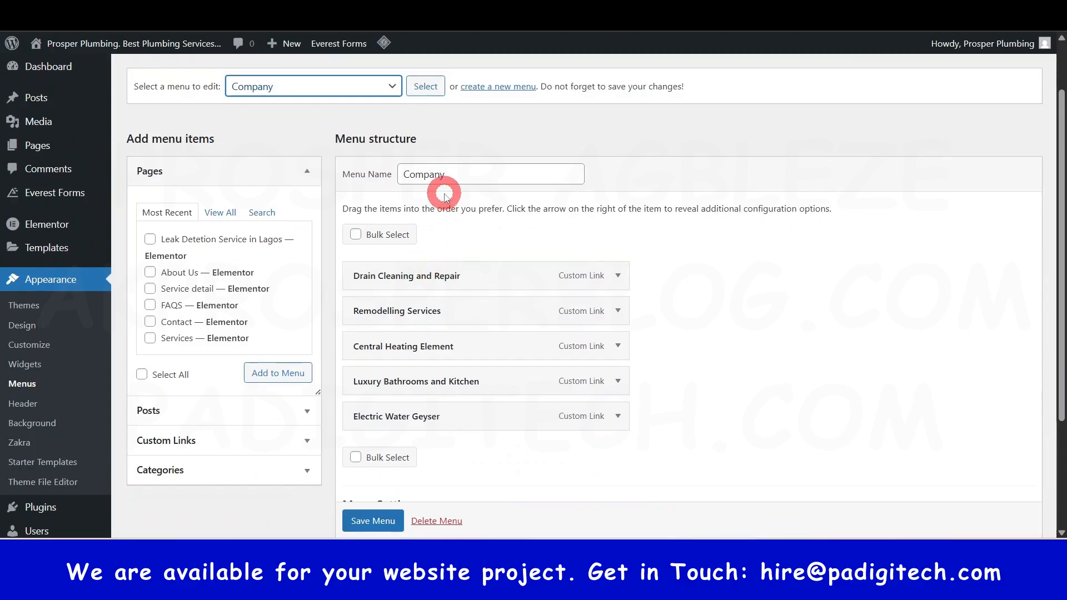
scroll(355, 139, up, 3)
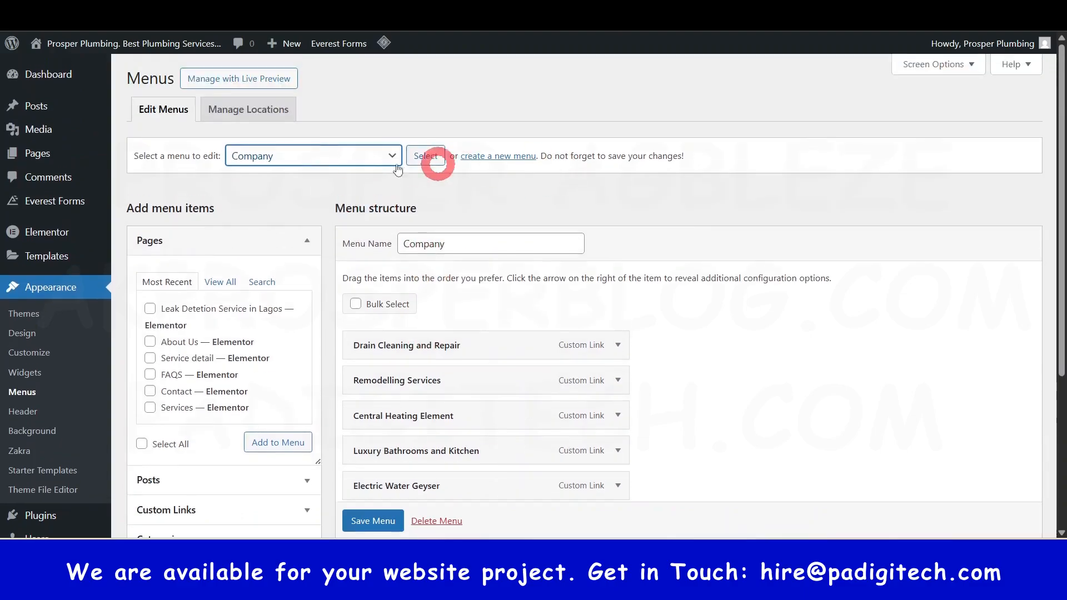
Step: Load the Main (Primary Menu, Mobile Menu) menu for editing and compare its items with the homepage header navigation
click(388, 157)
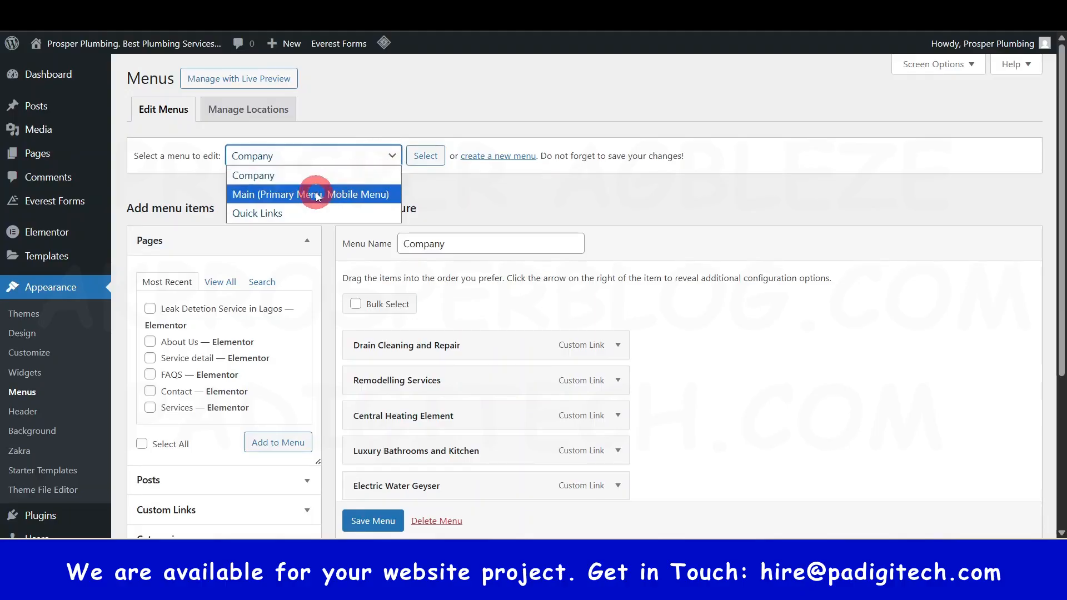
click(339, 195)
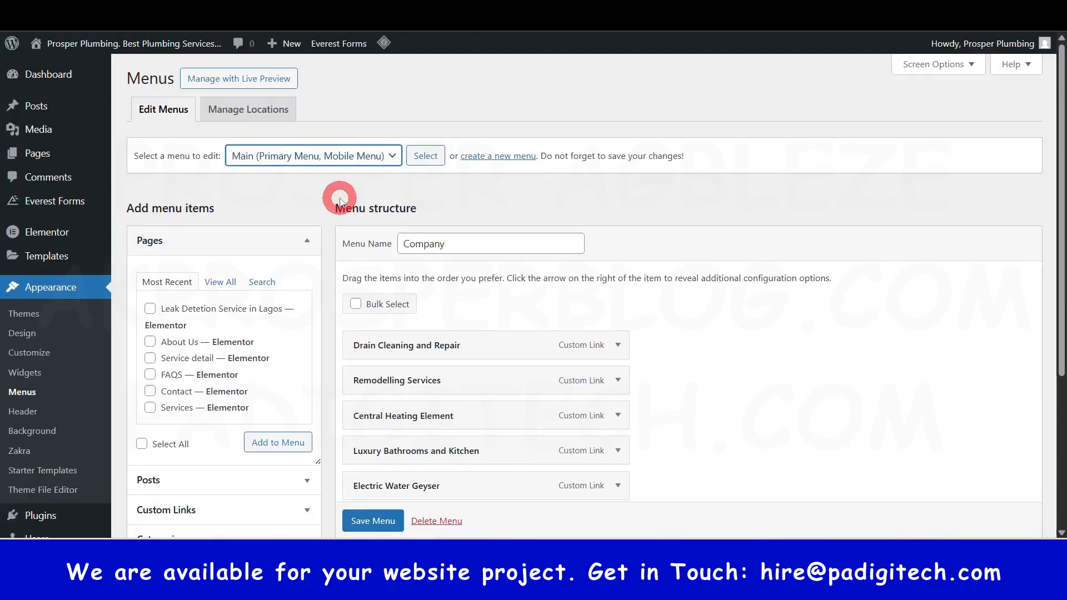
click(421, 156)
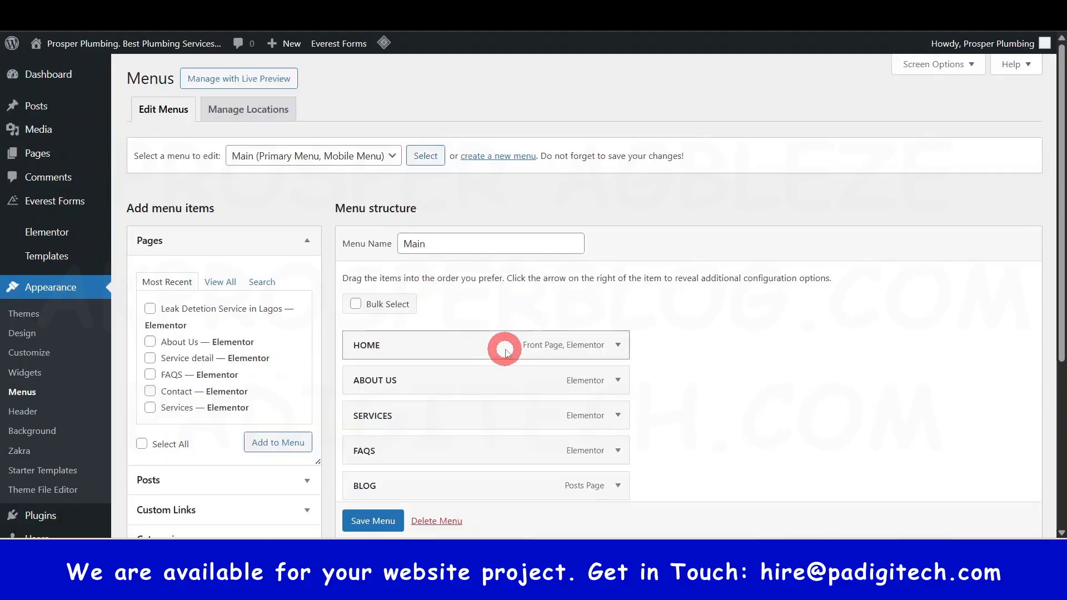
scroll(489, 346, down, 3)
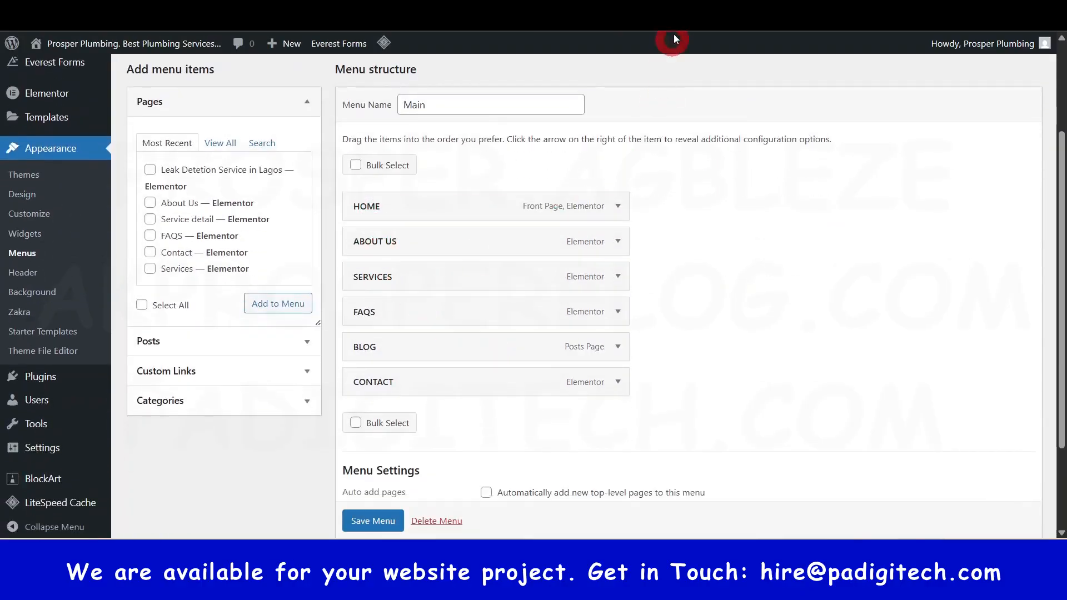
click(667, 12)
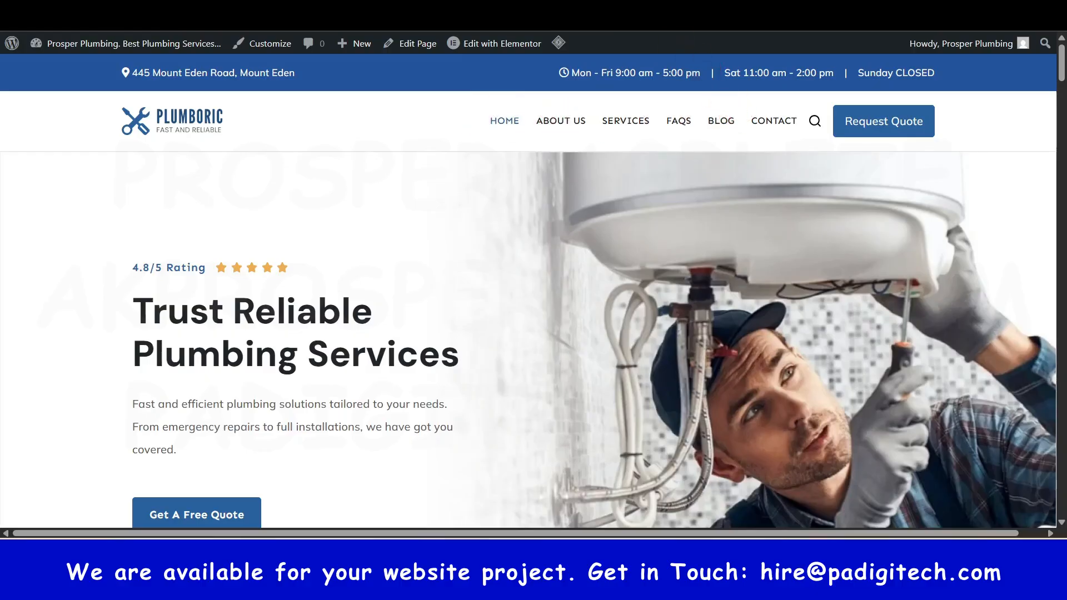
click(500, 12)
Step: Load the Quick Links menu for editing and compare its items with the Quick Links column in the homepage footer
scroll(385, 179, up, 3)
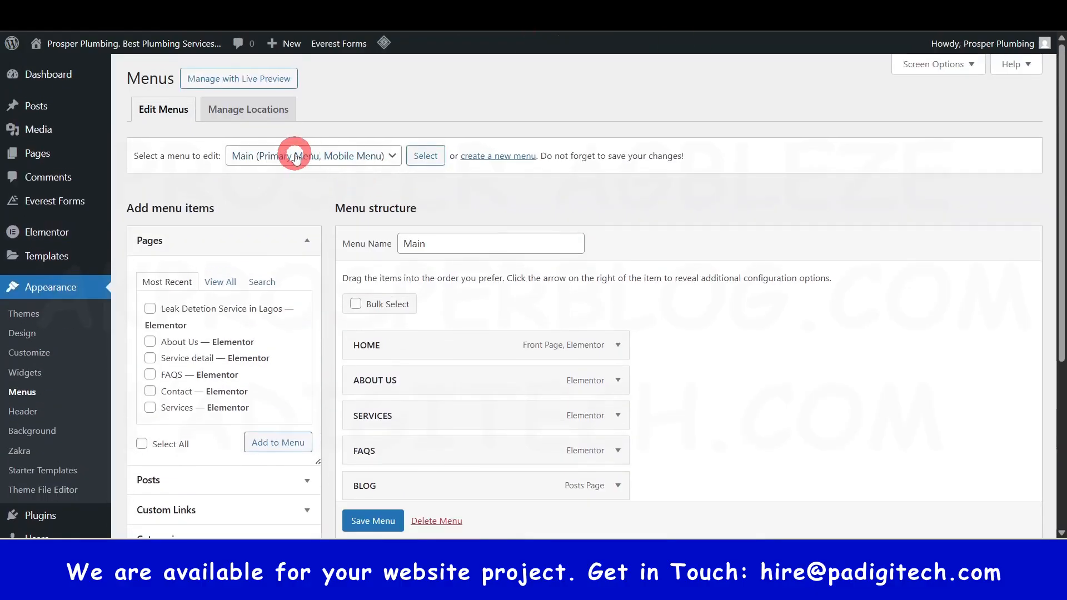
click(296, 156)
click(299, 211)
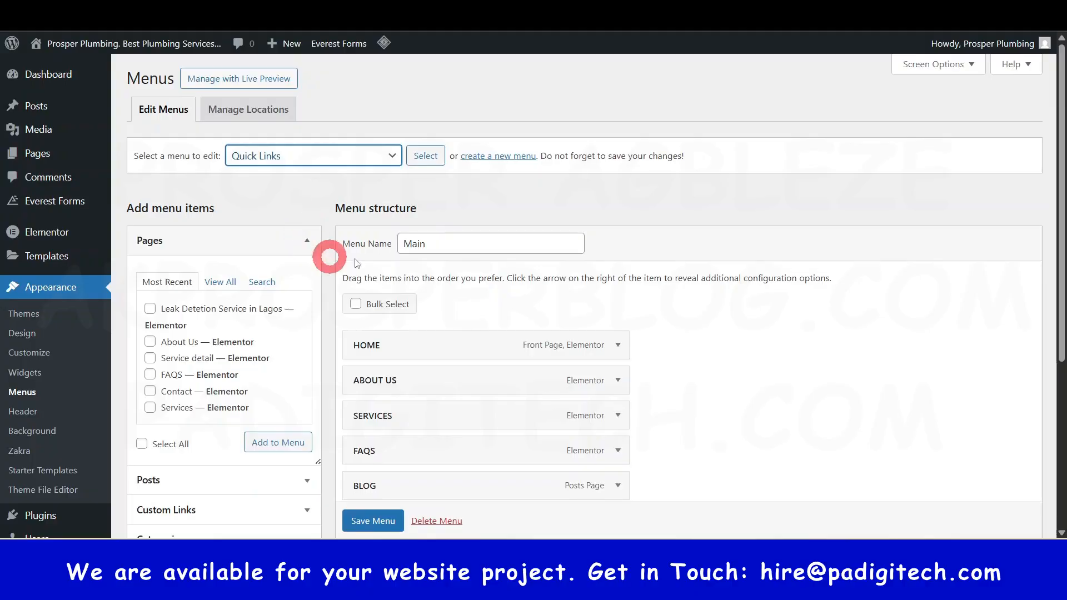
click(424, 158)
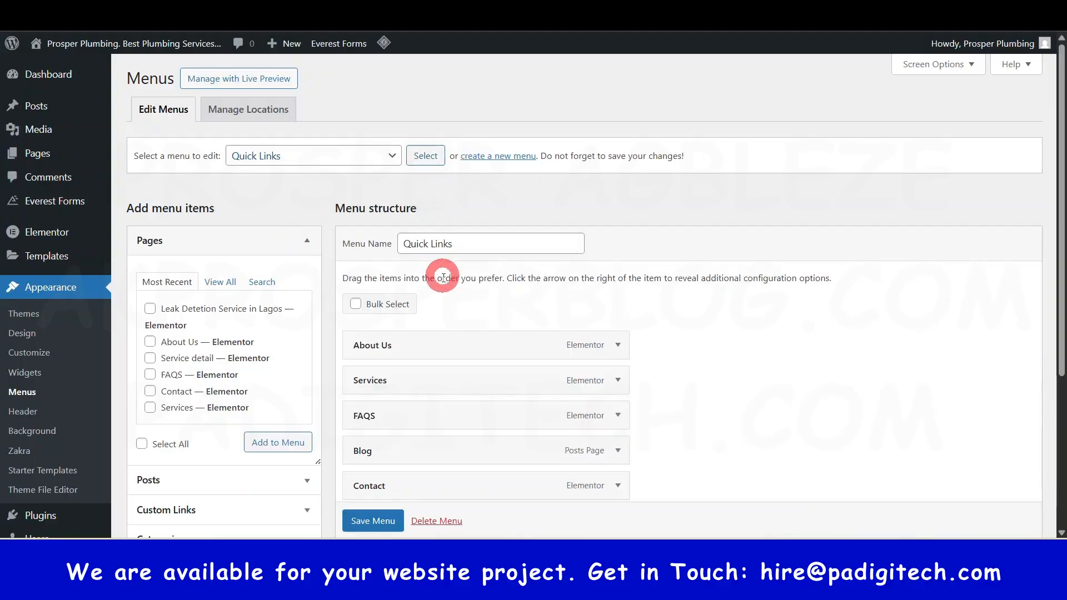
scroll(417, 333, down, 3)
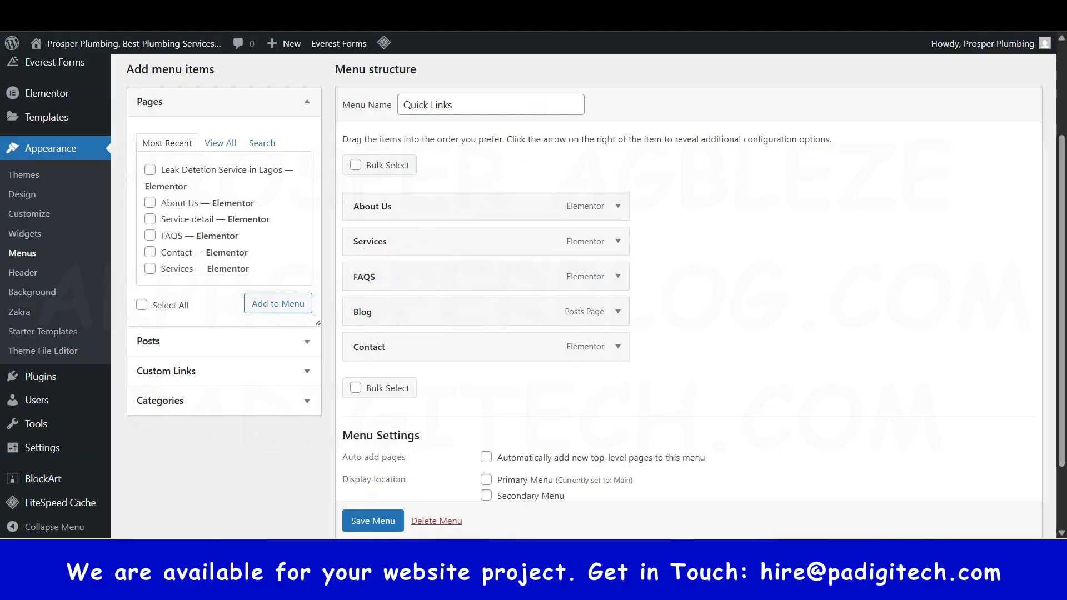
click(1050, 175)
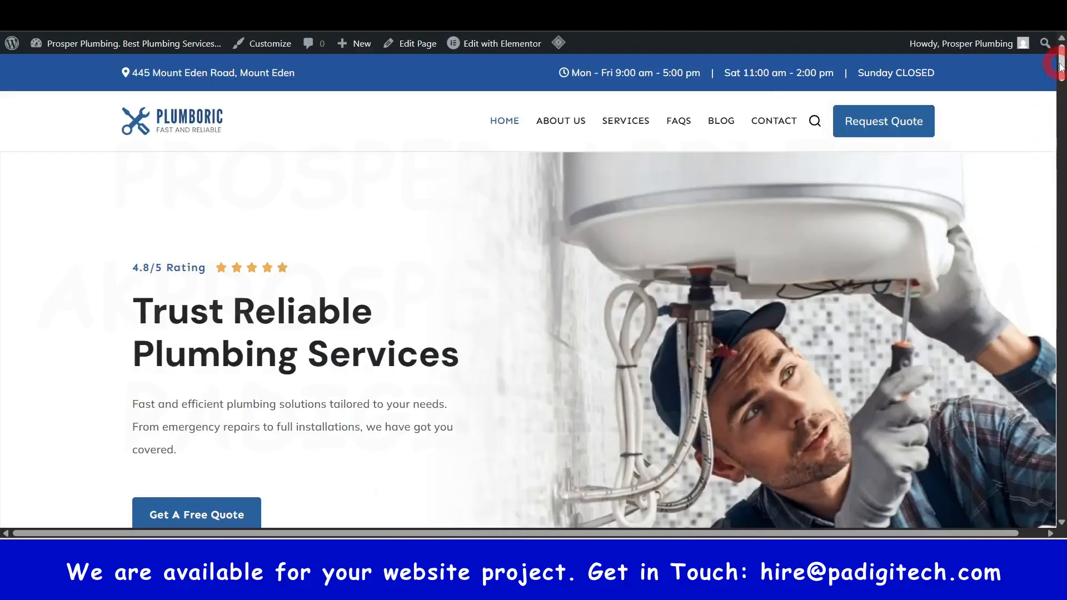
drag(1060, 66, 1061, 489)
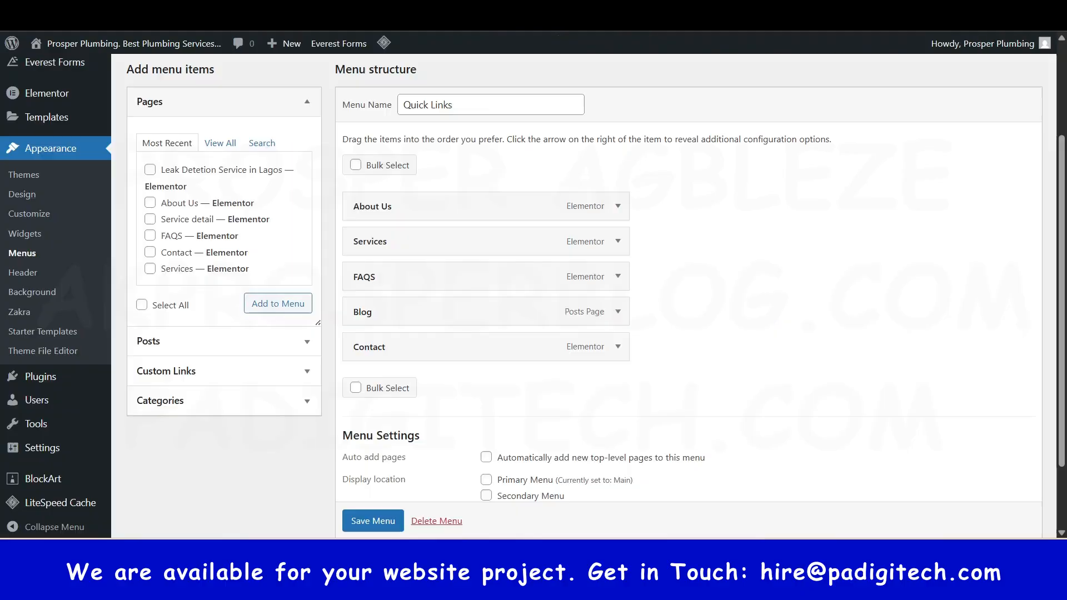
scroll(476, 231, up, 3)
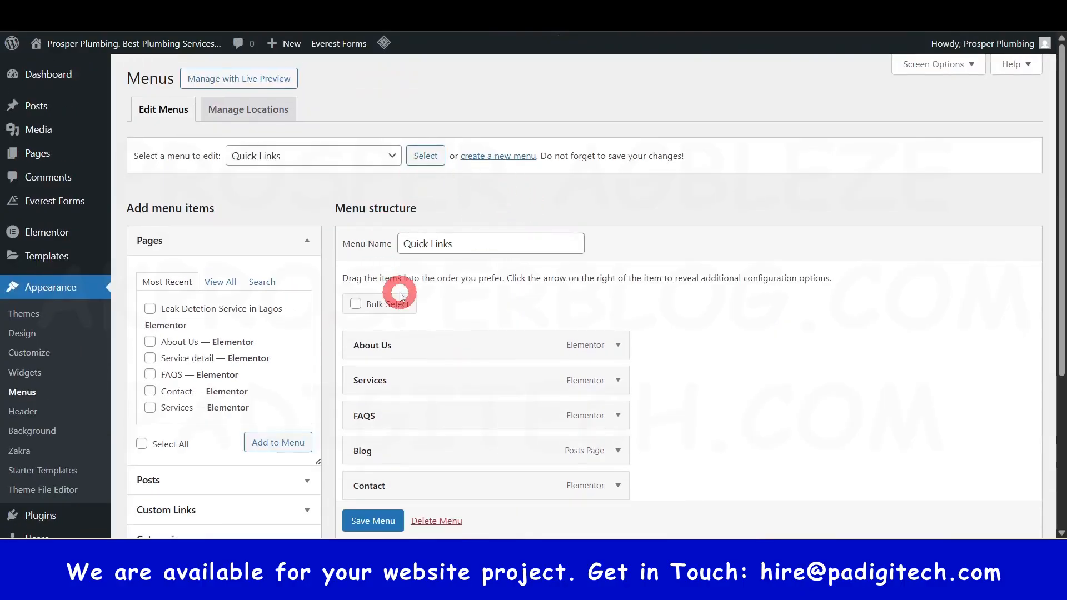
Step: Add the Home page to the Quick Links menu from the full list of pages
scroll(410, 295, down, 3)
scroll(429, 226, up, 3)
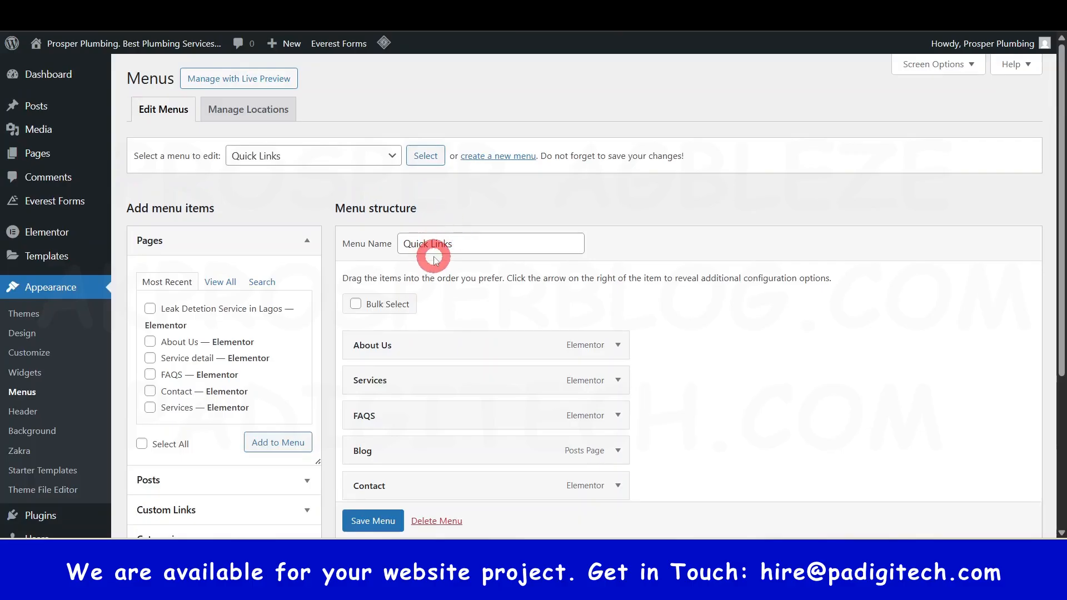
scroll(461, 342, down, 2)
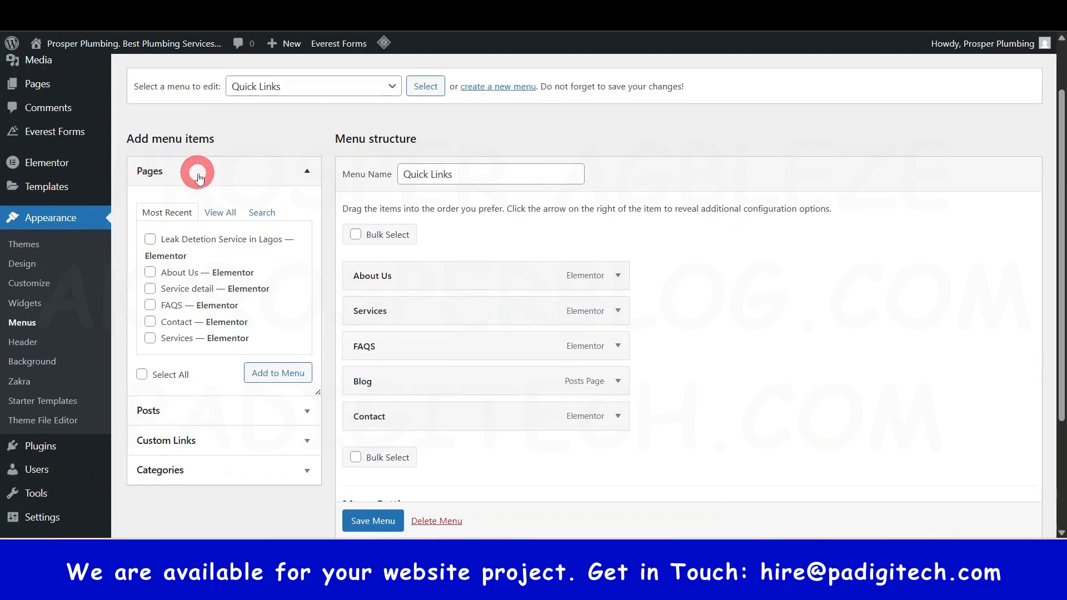
click(222, 215)
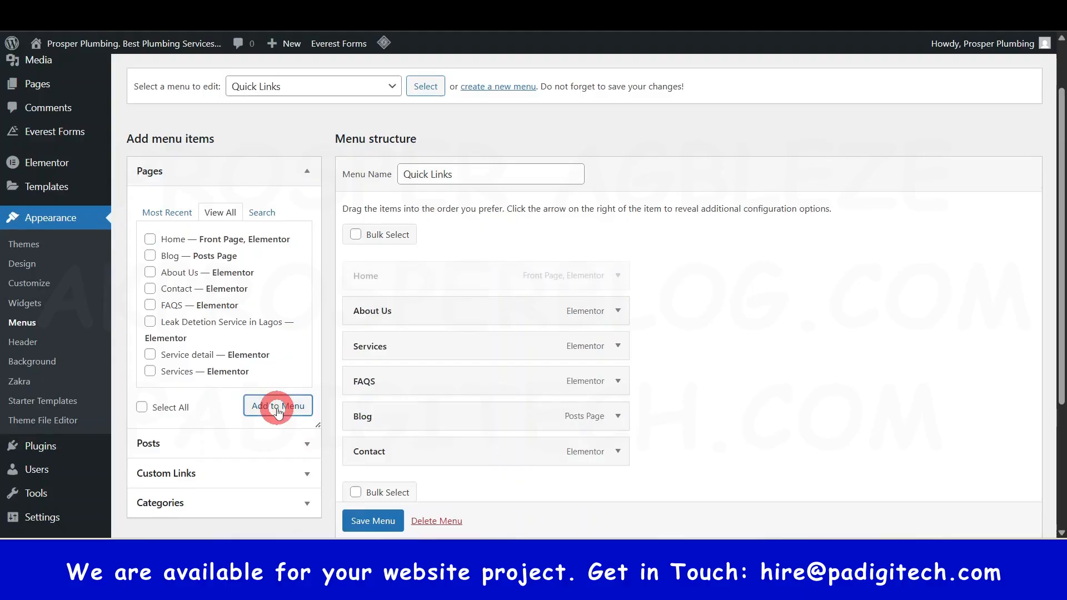
scroll(392, 267, down, 1)
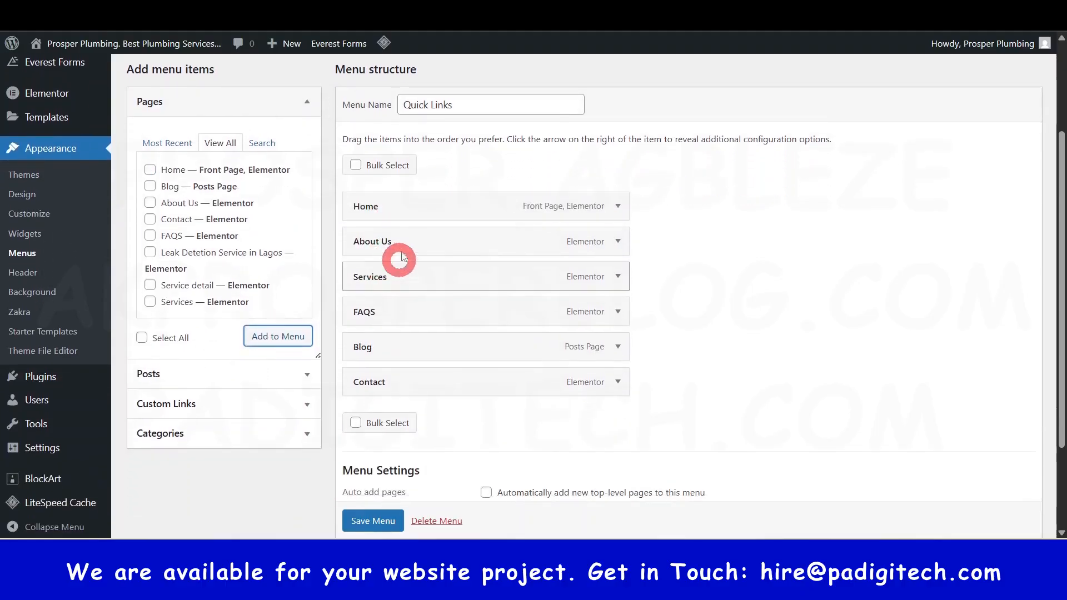
Step: Move the Home item below Contact, nest it as a sub item of Contact, and return it to the top level
drag(369, 208, 374, 377)
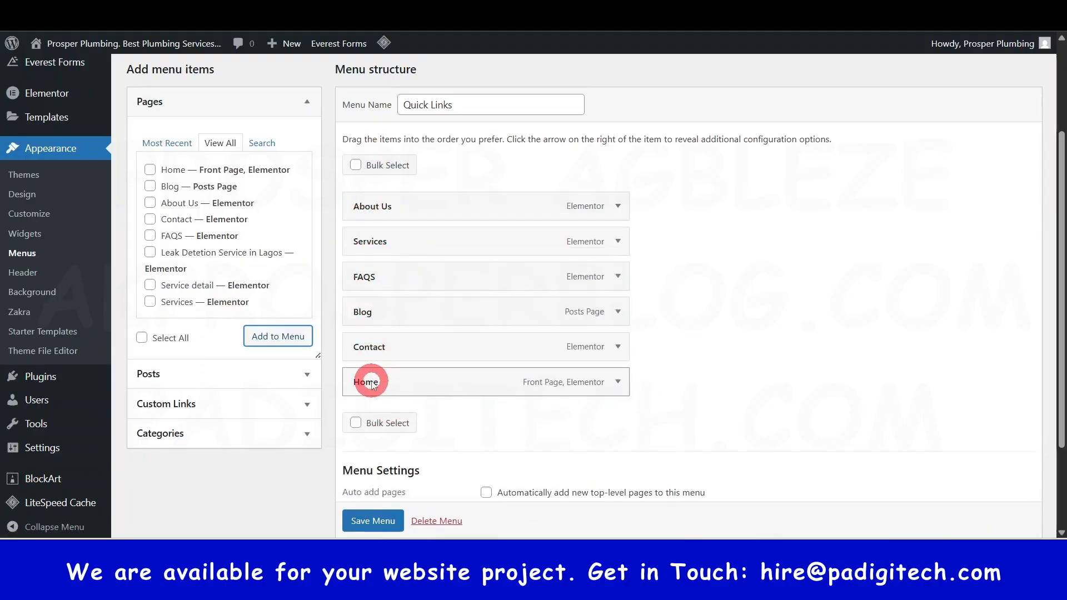
drag(365, 383, 418, 404)
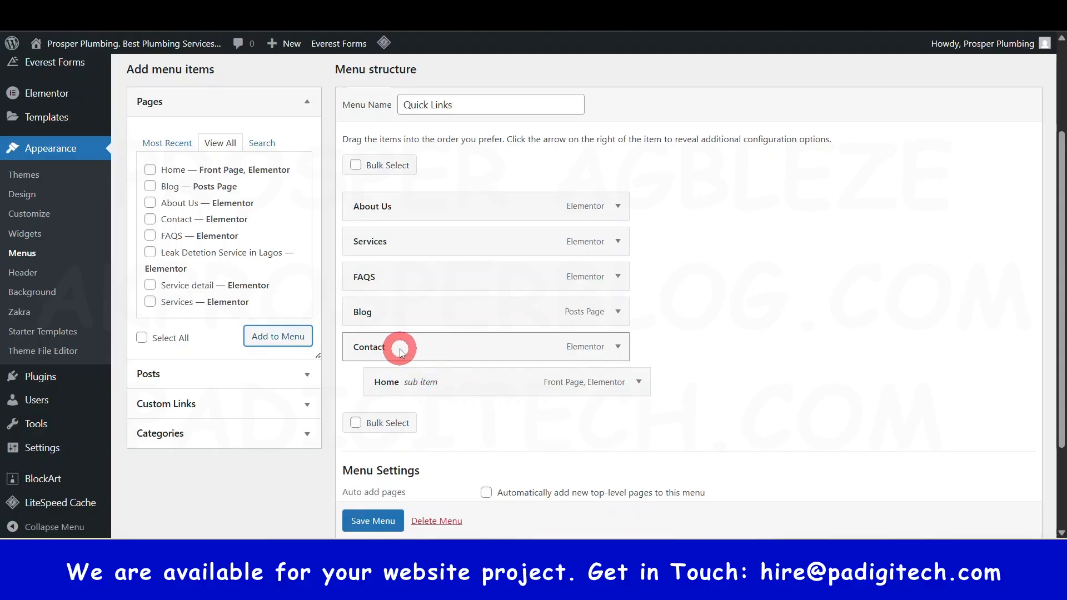
drag(399, 392, 377, 392)
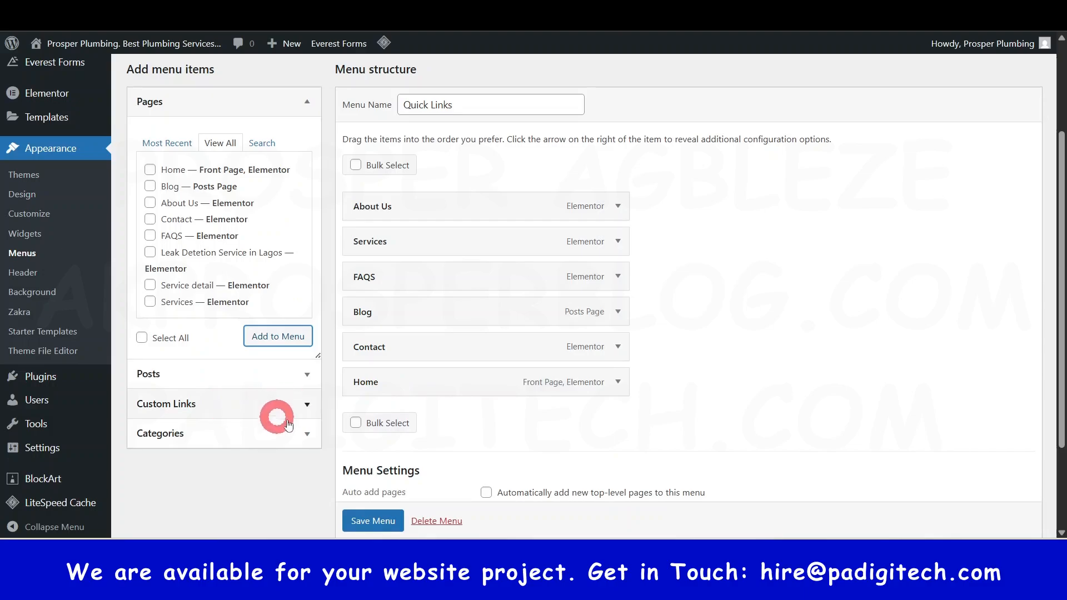
Step: Examine the URL and link text fields for custom links and the post categories that can be added to the menu
click(307, 405)
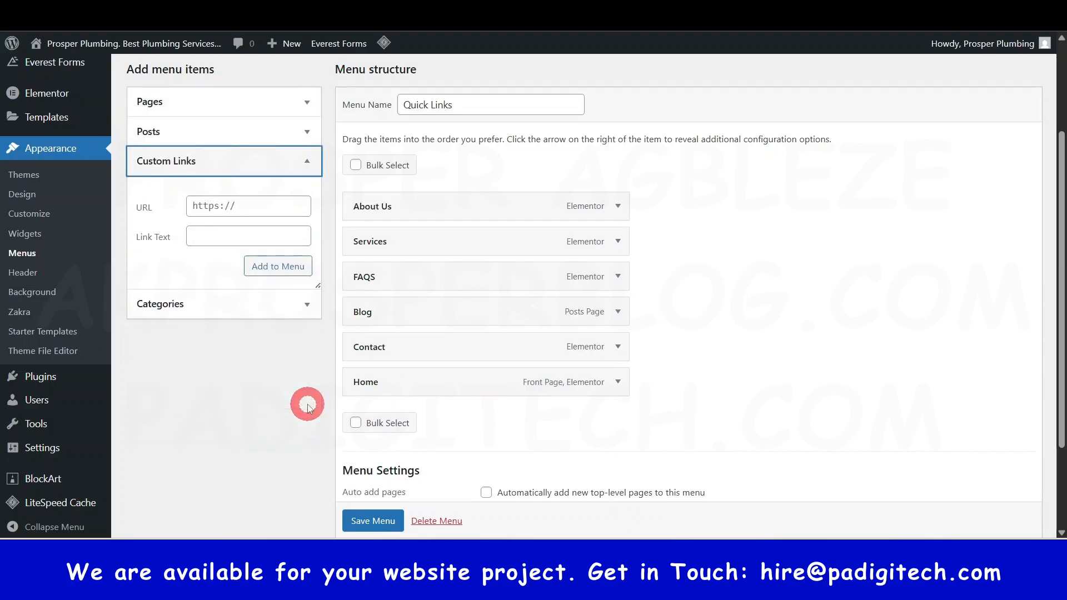
click(255, 205)
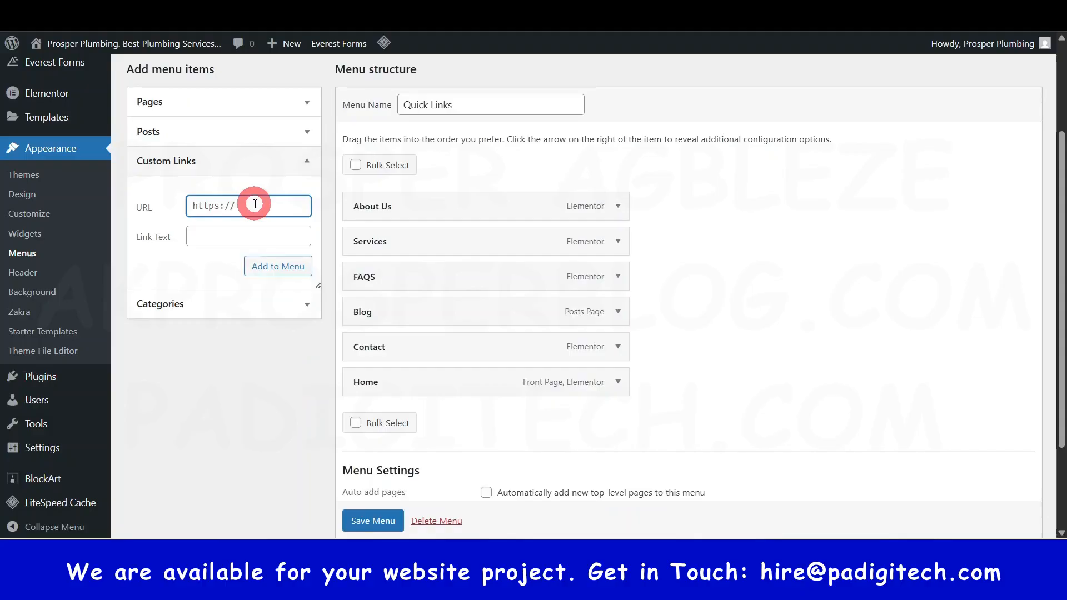
click(238, 234)
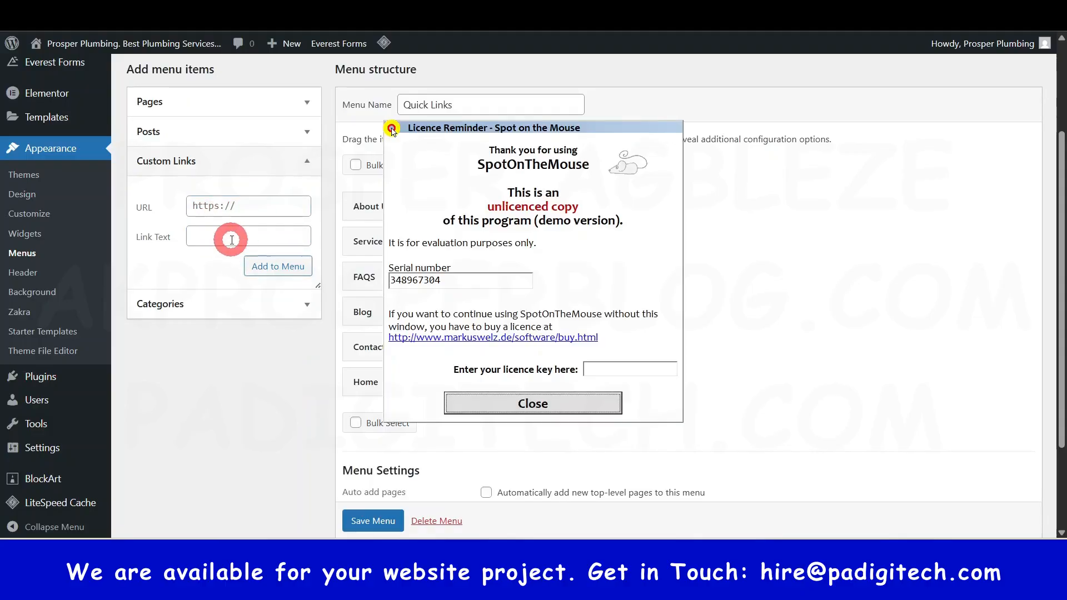
click(535, 404)
click(196, 234)
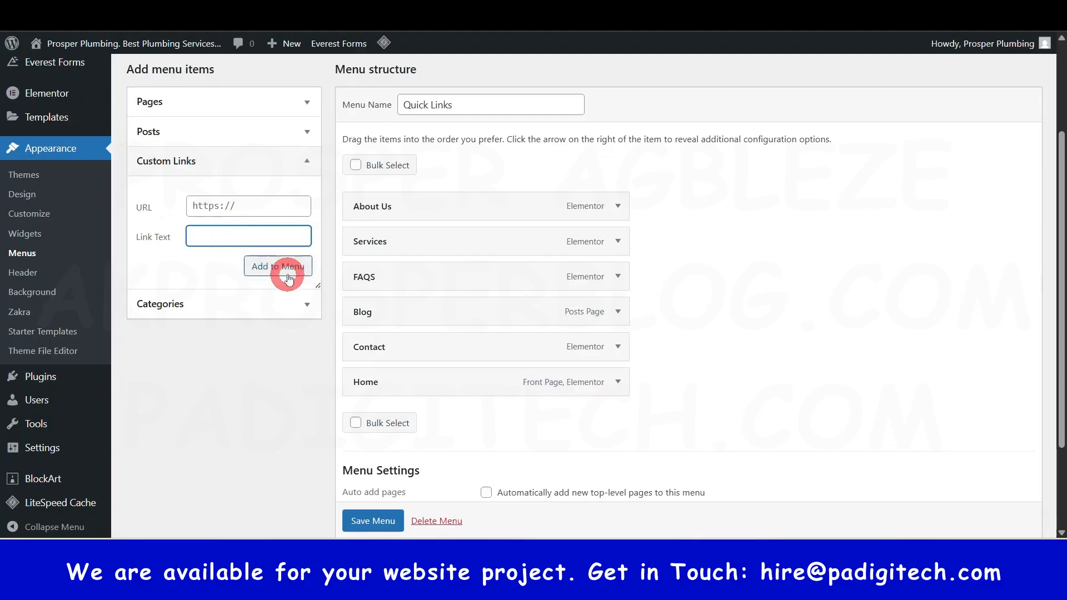
click(306, 304)
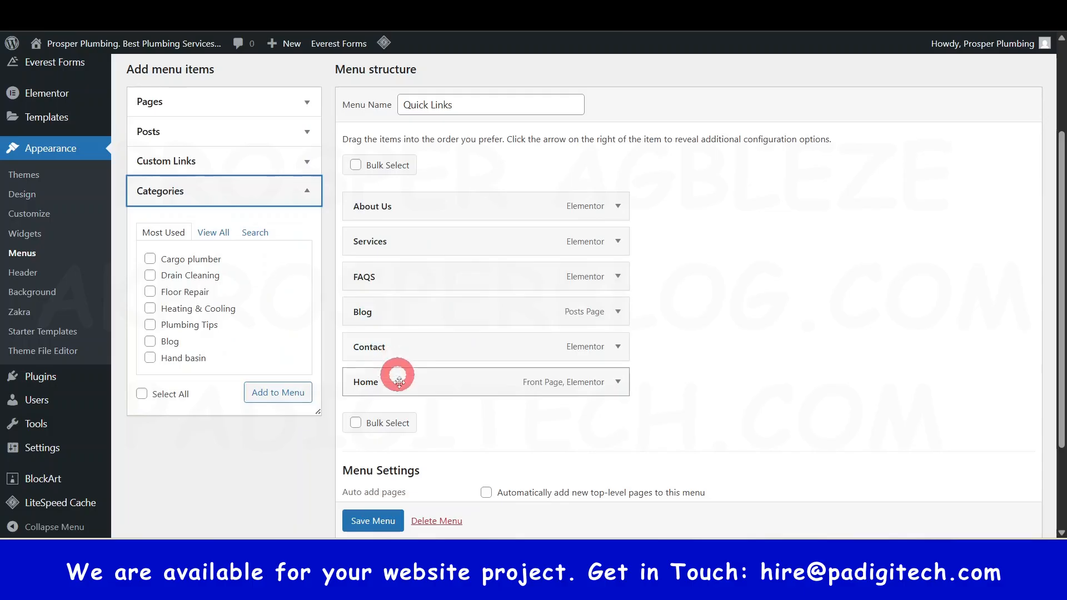
scroll(223, 283, up, 3)
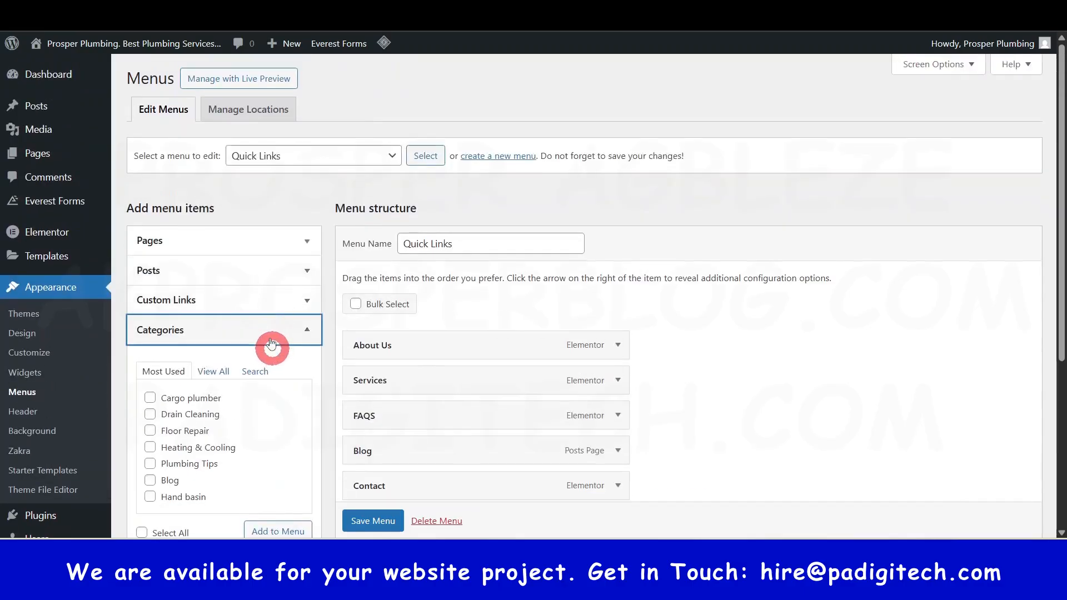
Step: Remove the Home item from the Quick Links menu and save the menu
scroll(502, 293, down, 4)
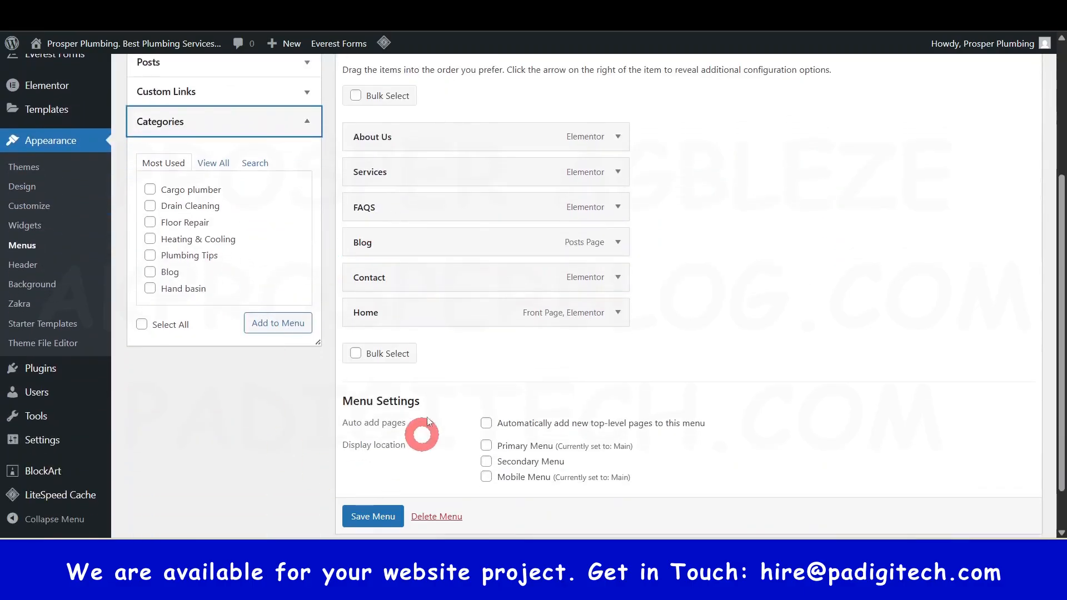
click(617, 312)
scroll(589, 416, down, 3)
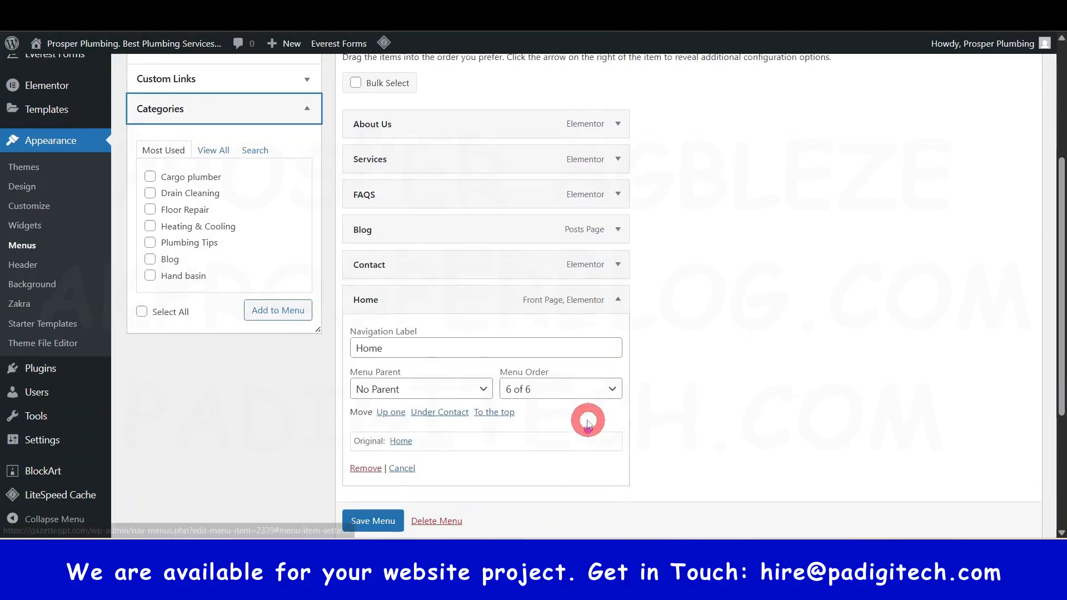
click(367, 343)
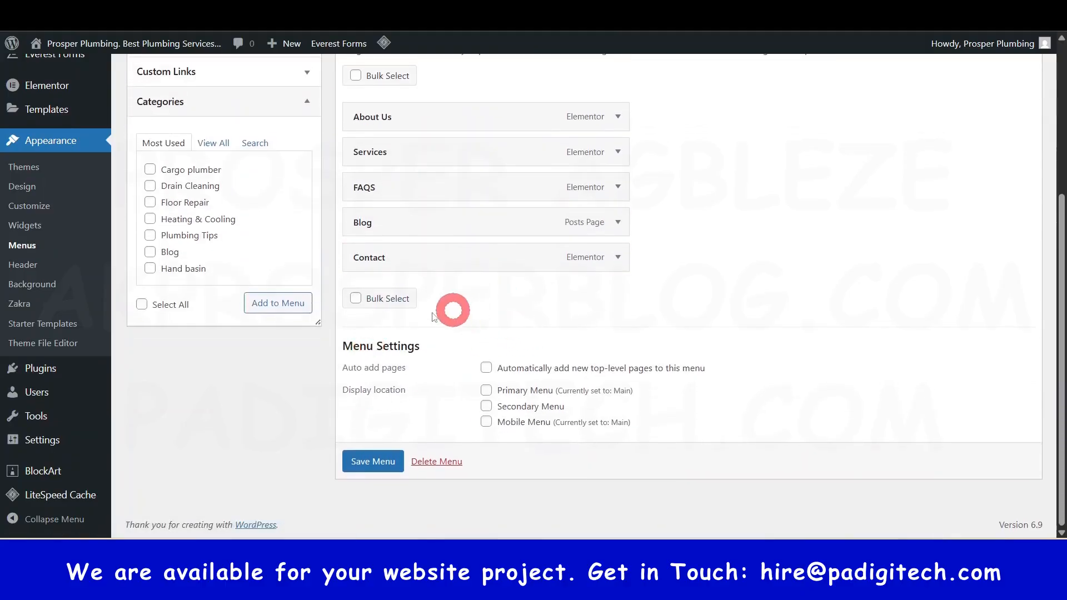
click(376, 462)
scroll(493, 262, up, 2)
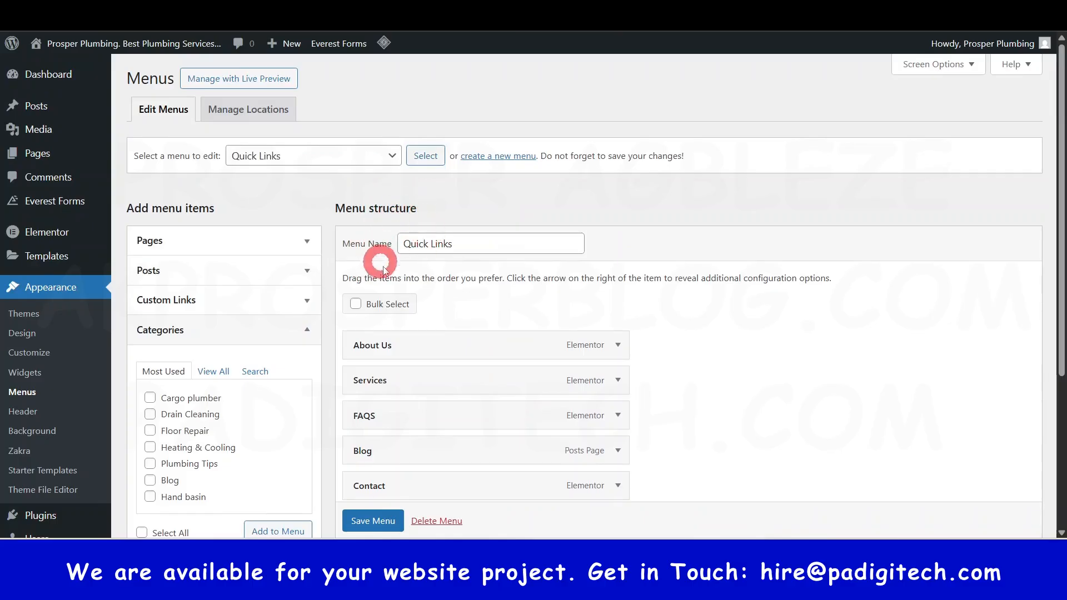
Step: Create a new menu named Footer Menu without assigning a display location
click(321, 155)
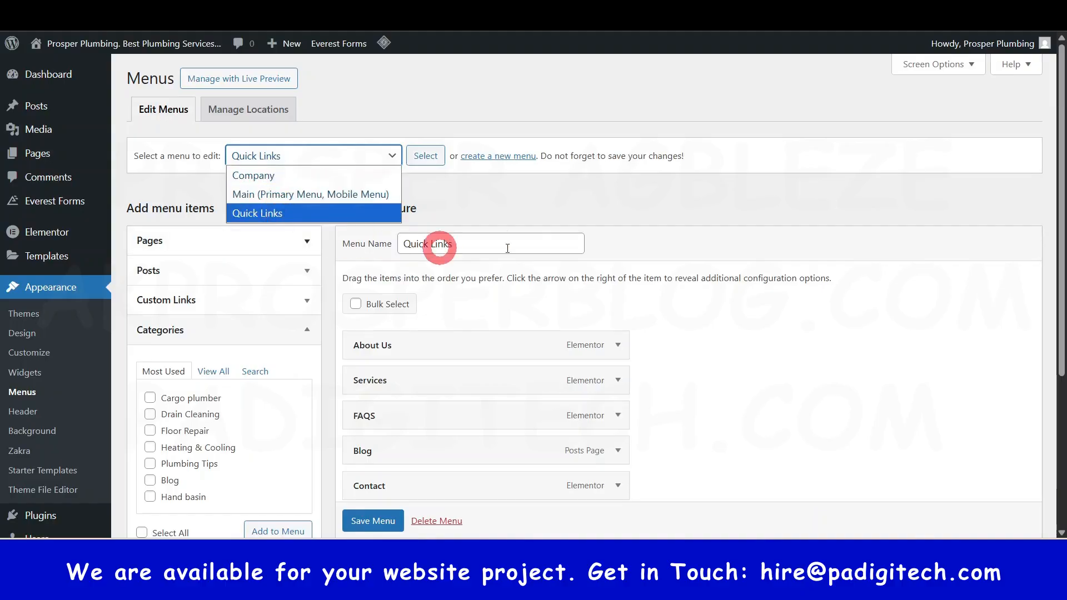
click(622, 200)
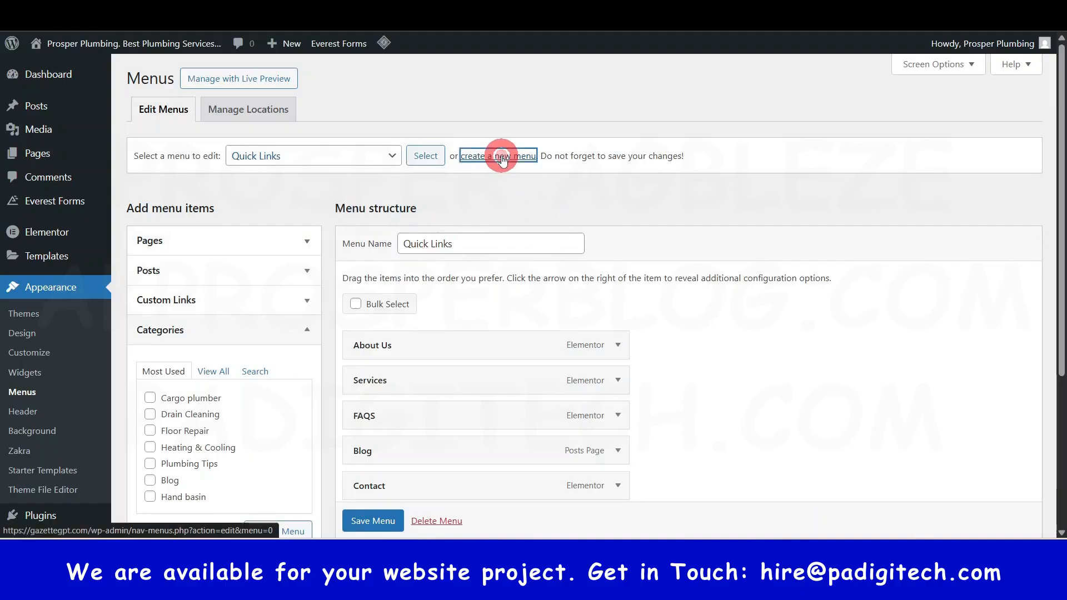
click(502, 157)
click(592, 104)
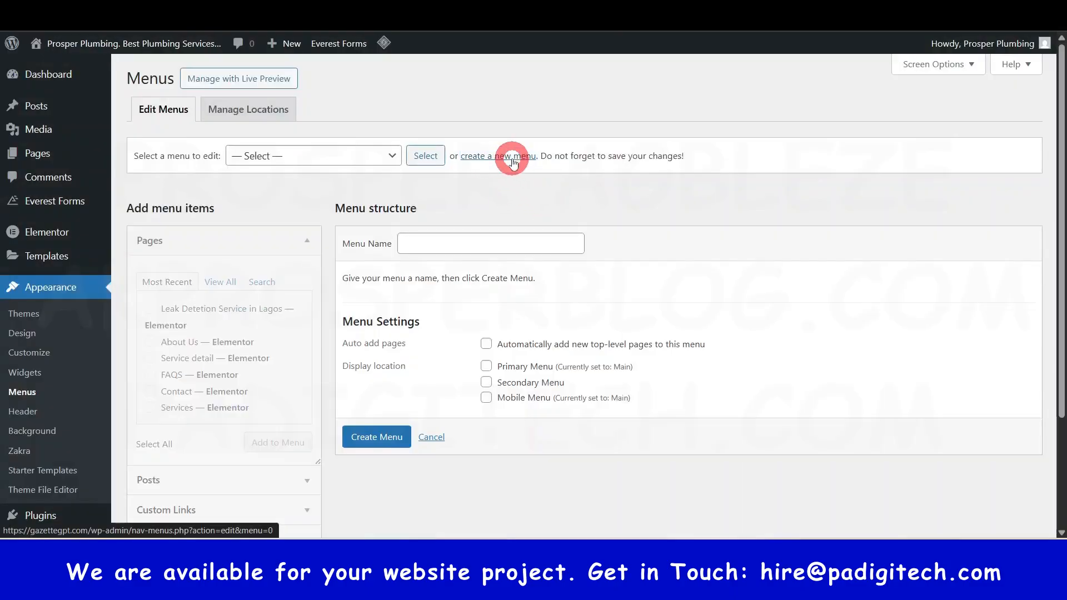
click(486, 243)
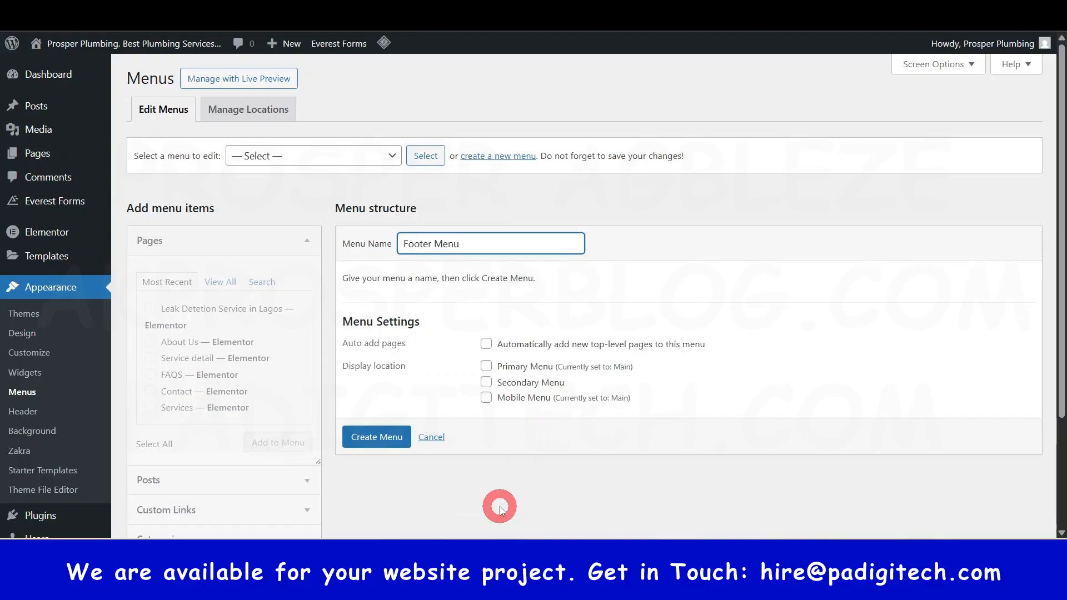
click(374, 439)
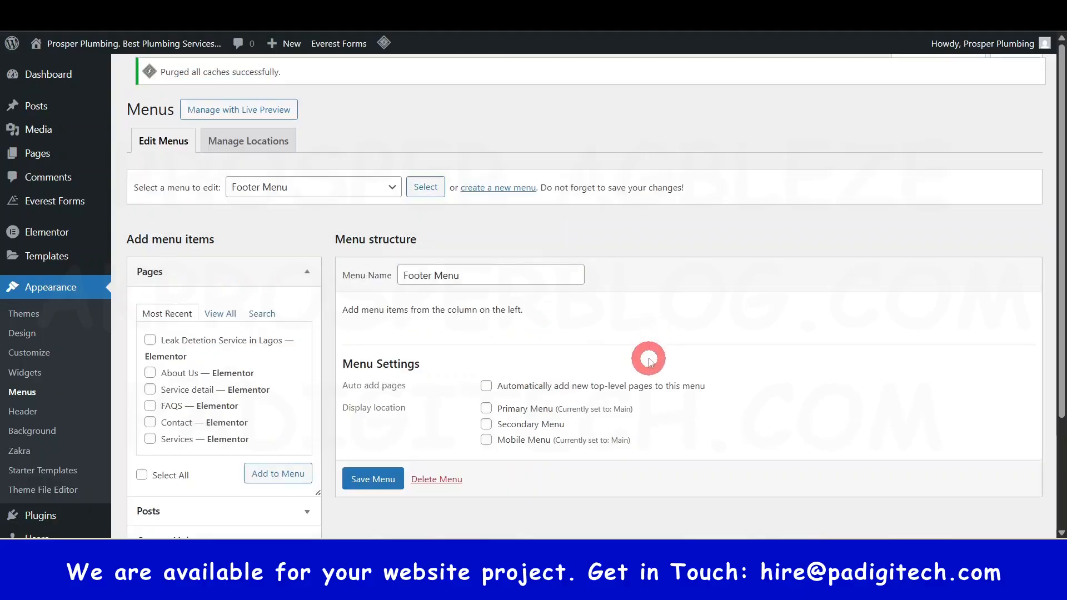
Step: Add the Blog, About Us and Contact pages to the Footer Menu and save it
scroll(502, 342, down, 3)
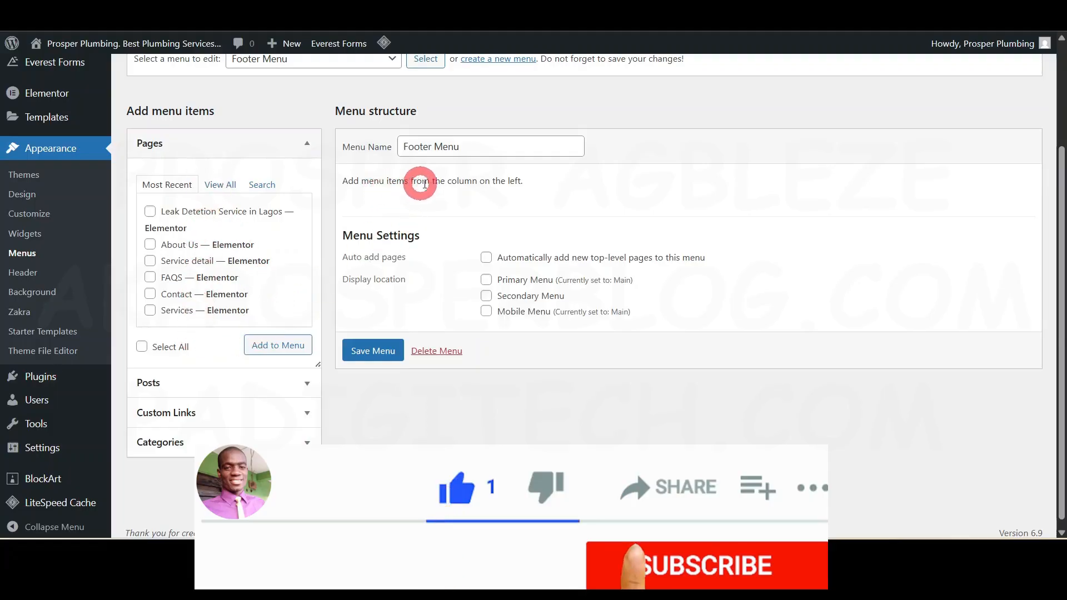
click(220, 184)
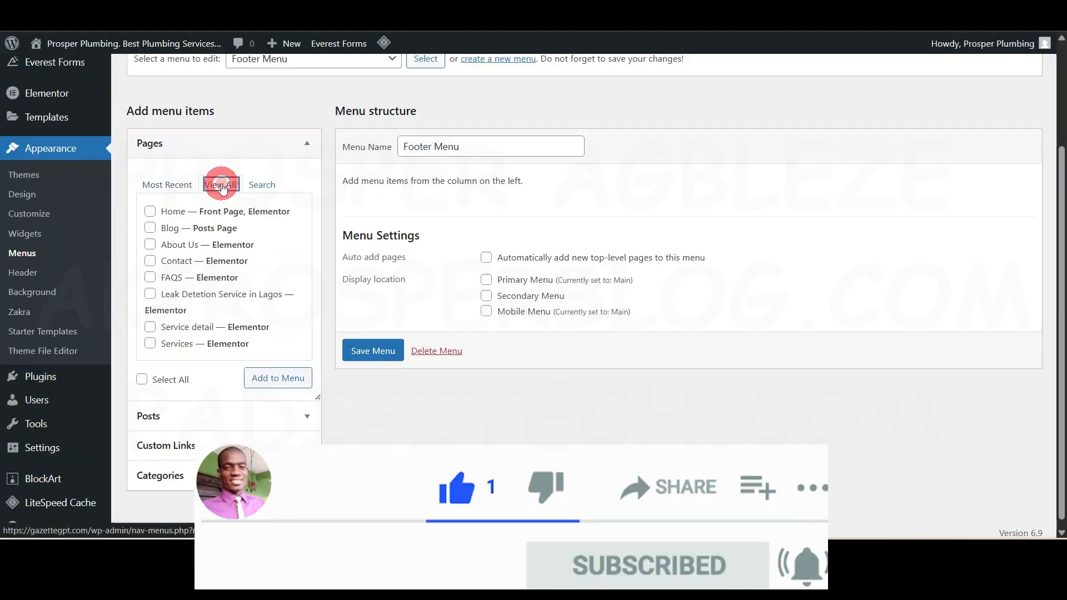
click(150, 228)
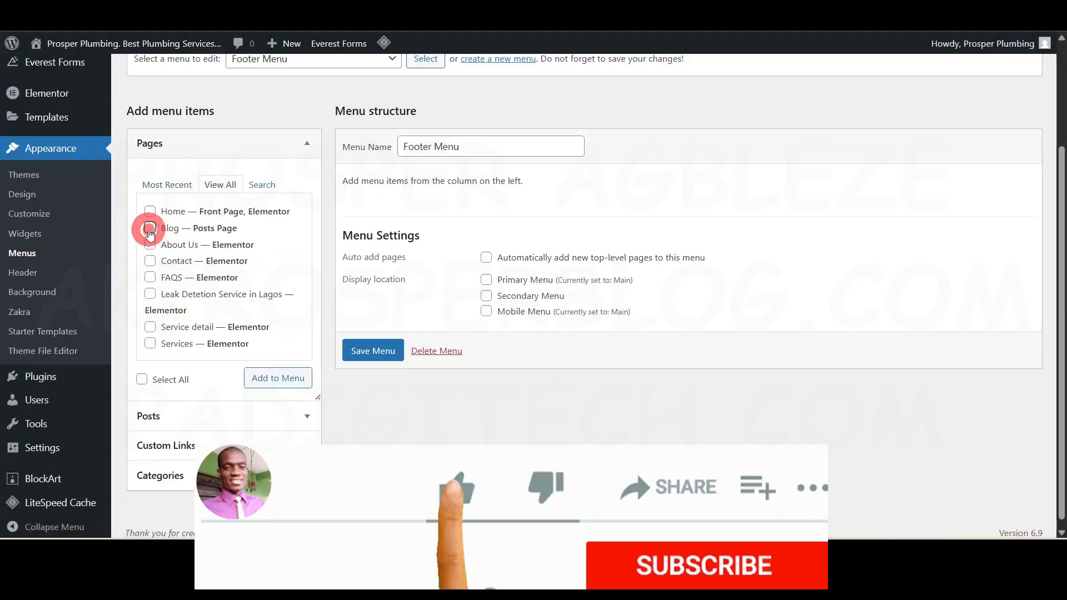
click(150, 245)
click(150, 261)
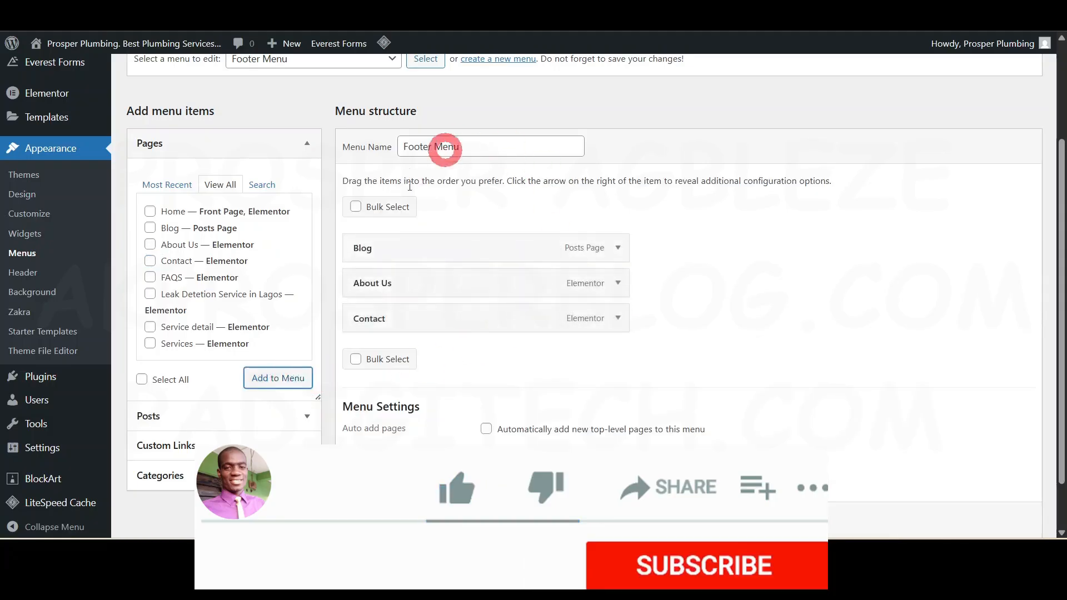
scroll(584, 278, down, 1)
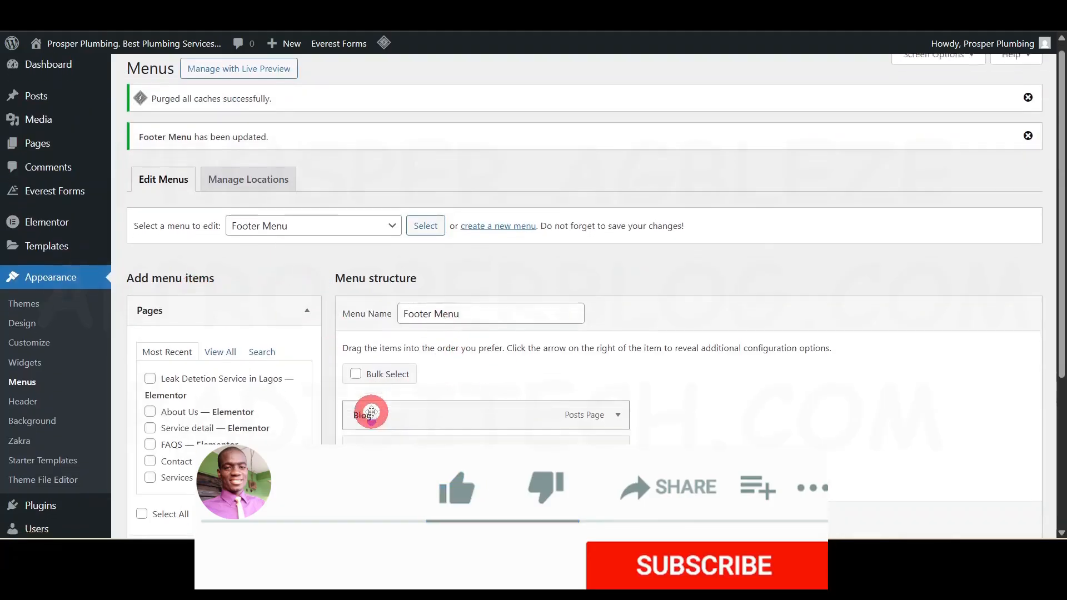
scroll(389, 408, down, 3)
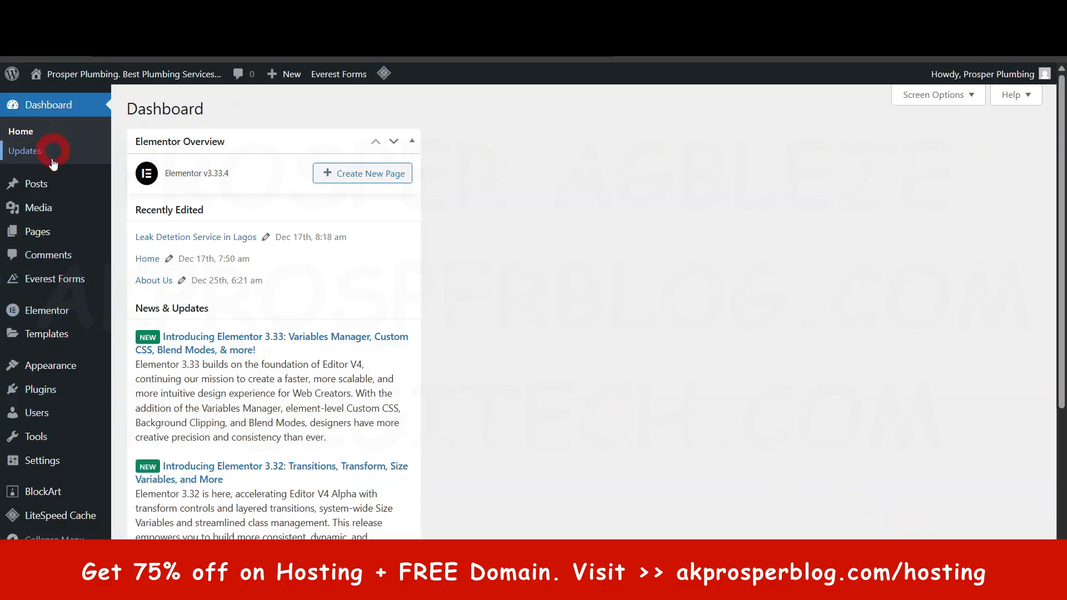
Step: Open the theme customizer for the site from the WordPress dashboard
click(778, 583)
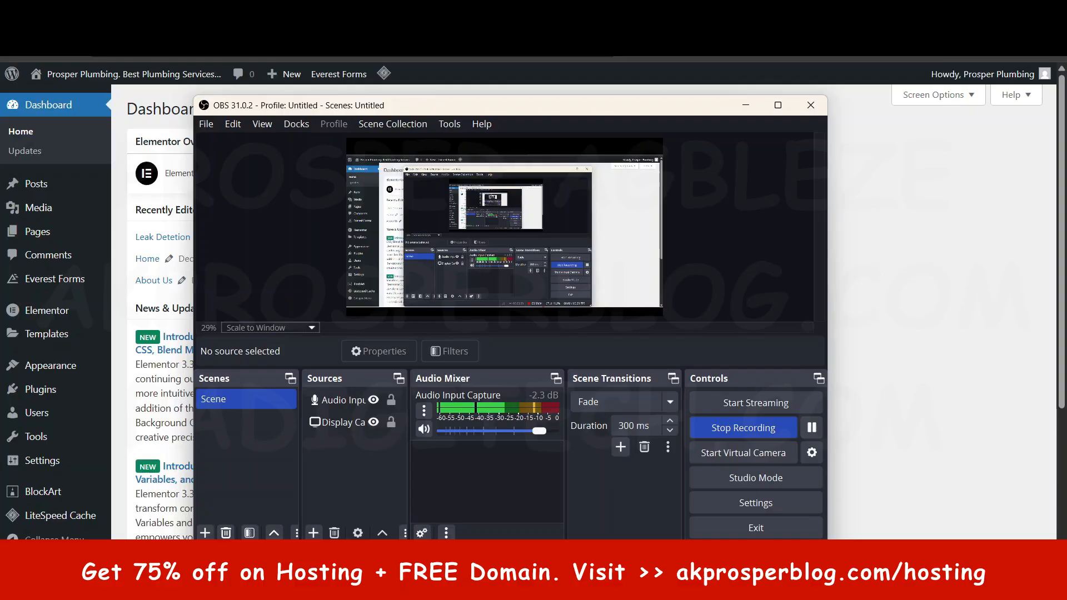
click(1, 213)
mouse_move(35, 369)
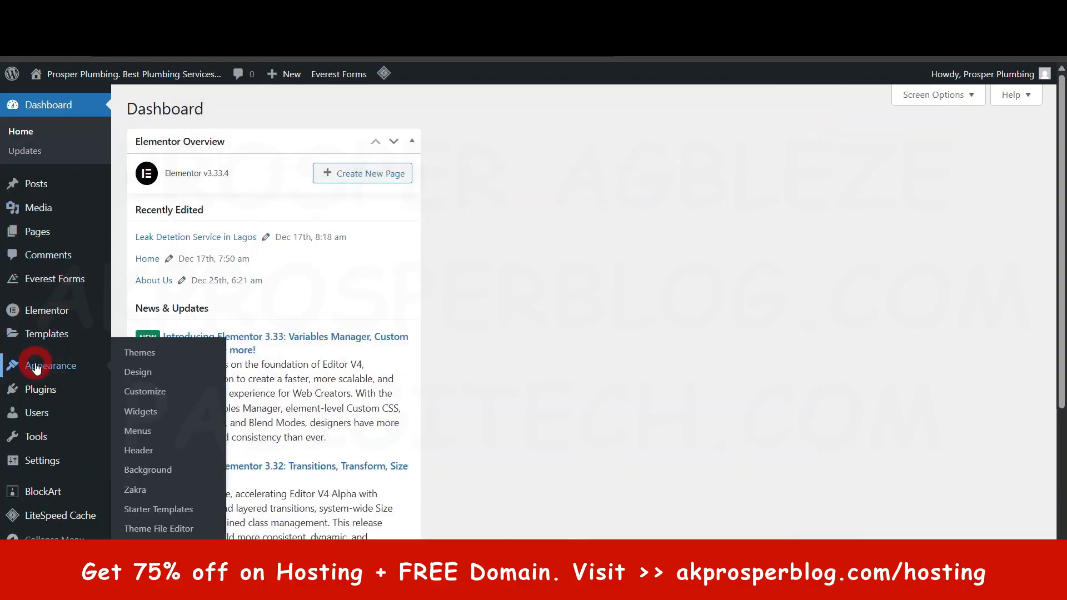
click(143, 392)
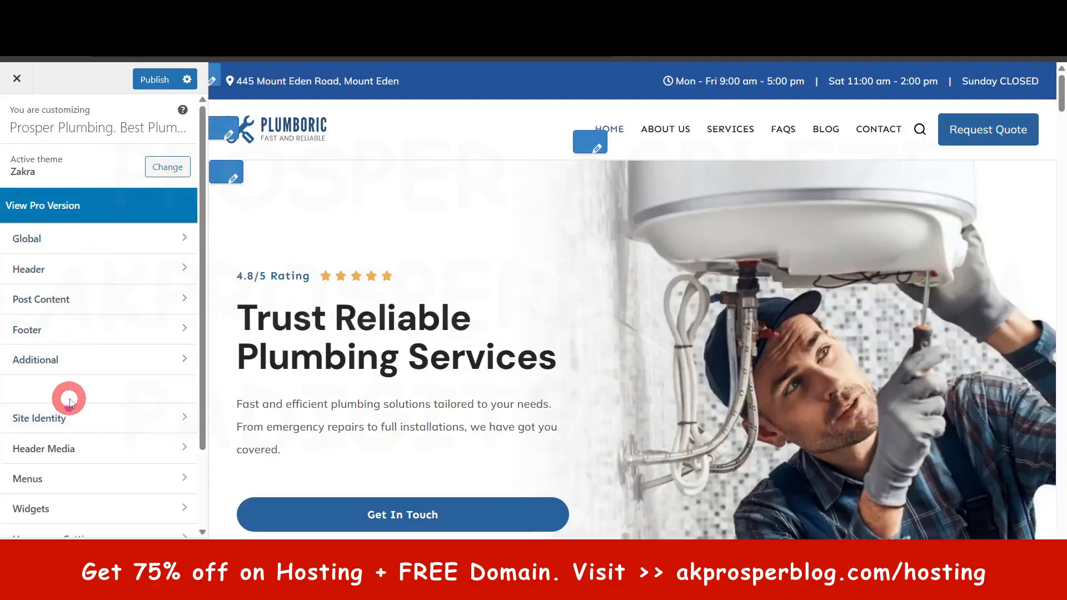
Step: Examine the homepage preview from the hero section down to the footer, along with the available customizer sections
scroll(70, 400, down, 2)
scroll(92, 397, up, 2)
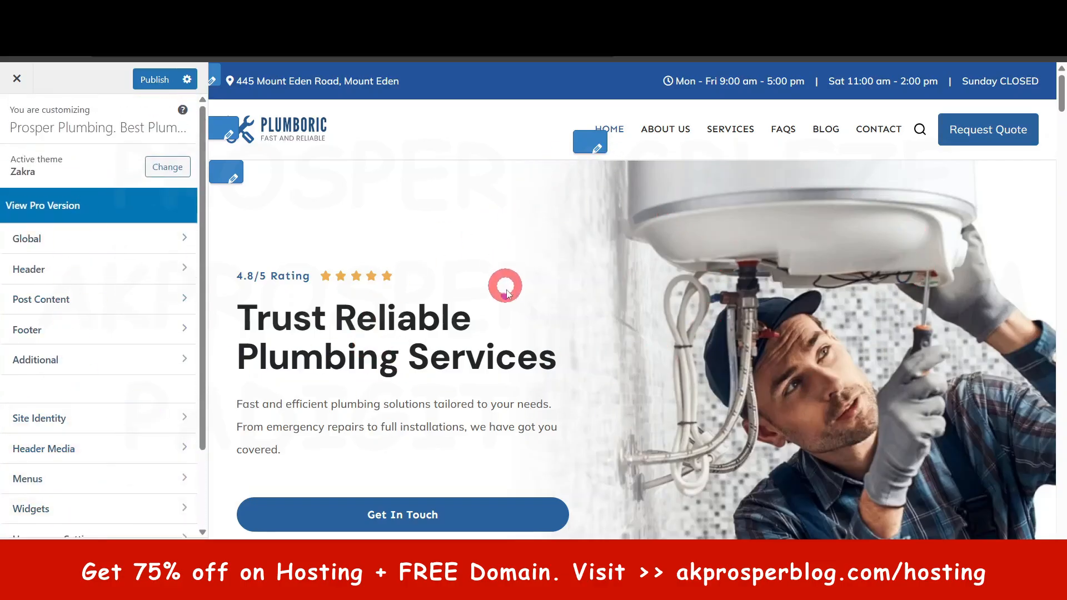
scroll(508, 295, down, 5)
scroll(520, 300, up, 5)
scroll(668, 308, down, 20)
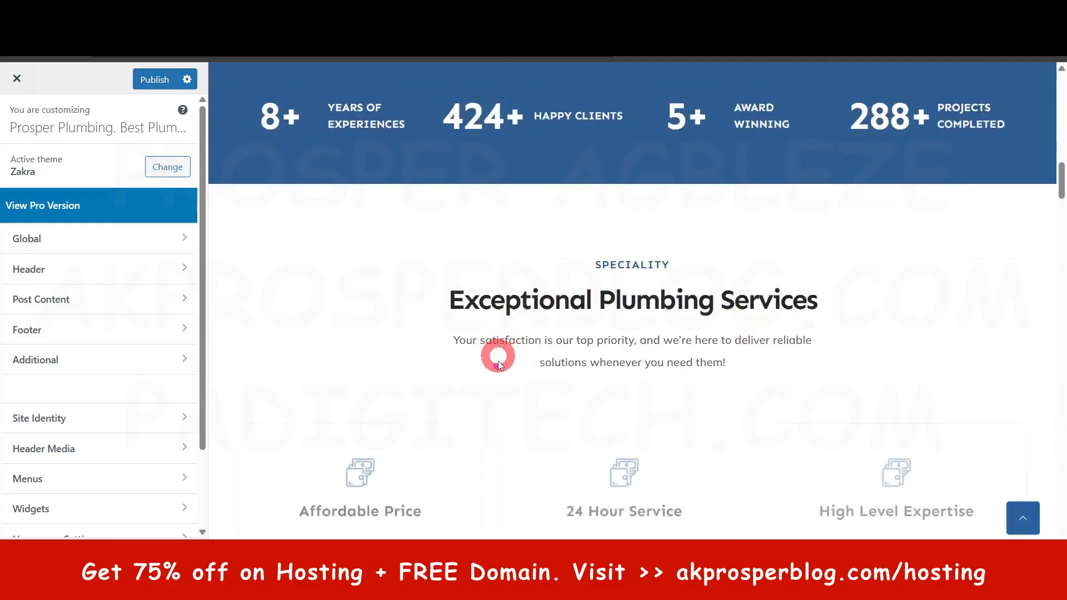
scroll(489, 345, down, 15)
scroll(491, 369, down, 1)
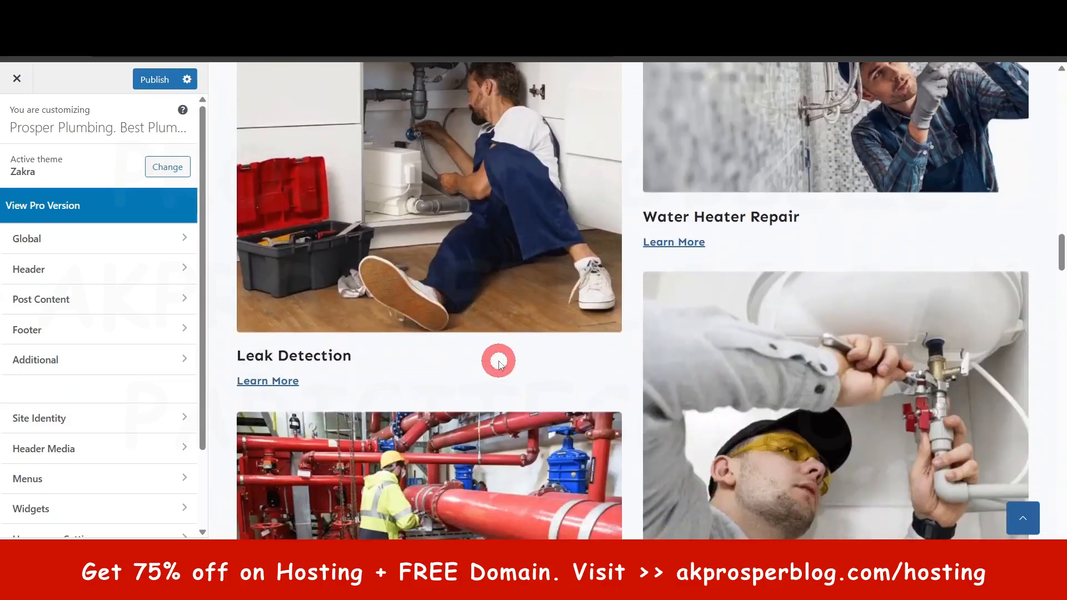
scroll(499, 364, down, 10)
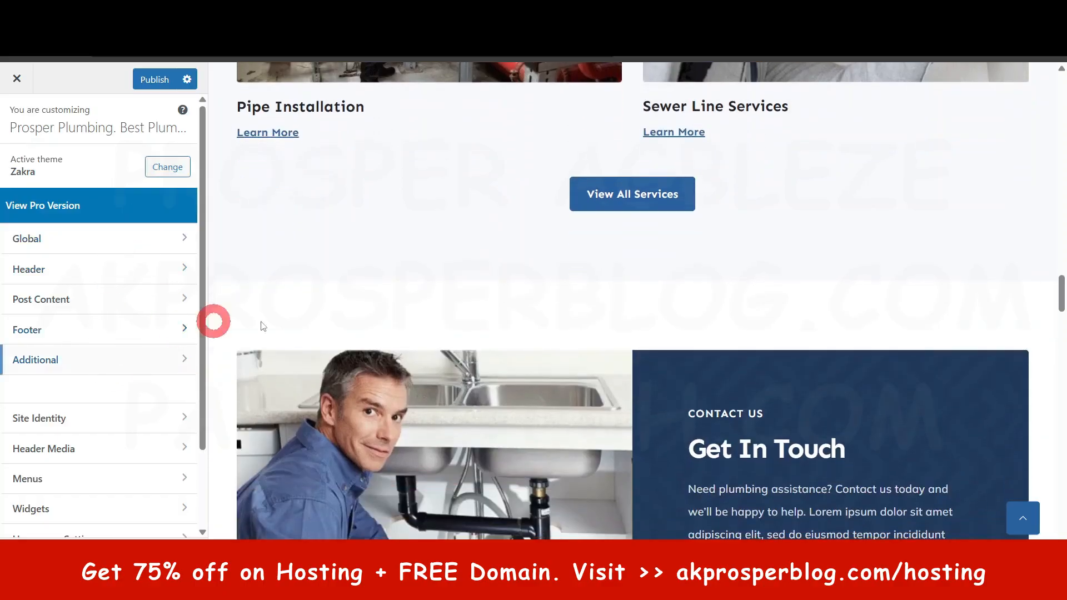
scroll(264, 326, down, 15)
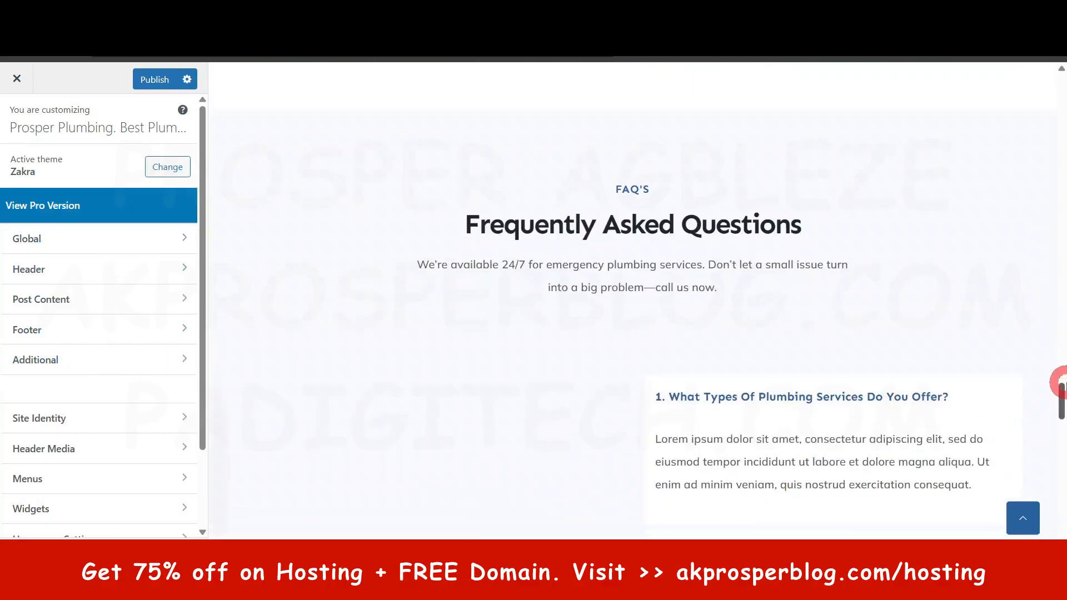
drag(1060, 385, 1059, 503)
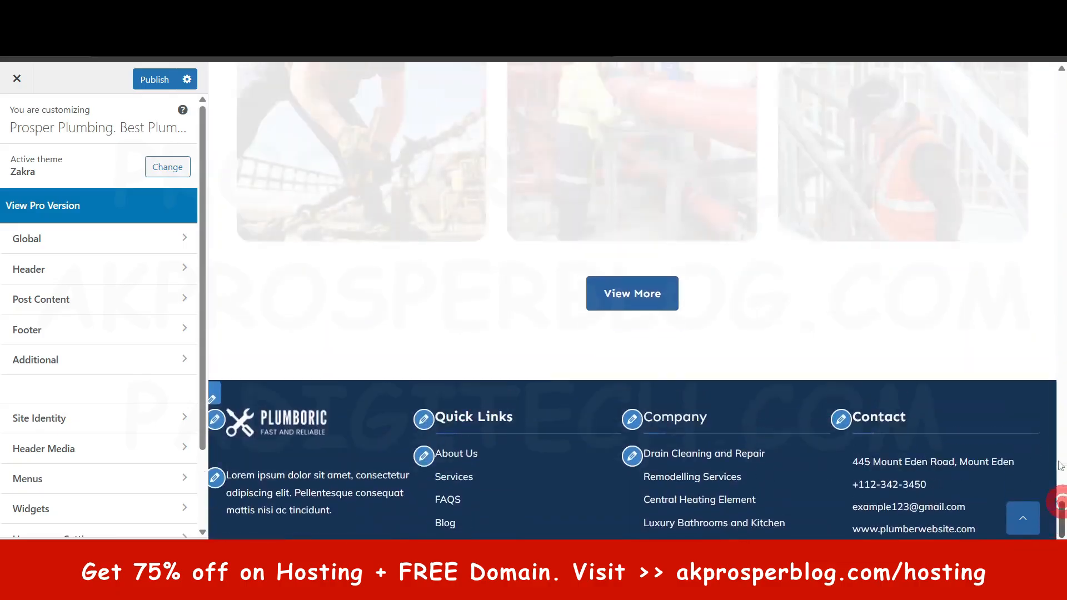
drag(1058, 465, 1056, 89)
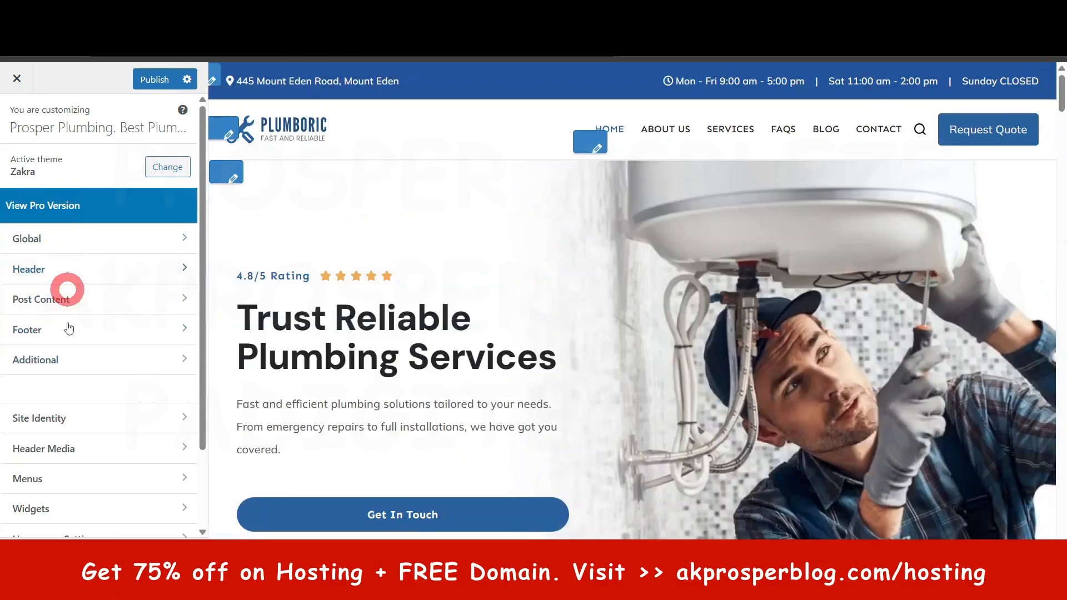
Step: Review the global typography settings, from the presets and body and heading fonts to the root font size
click(62, 243)
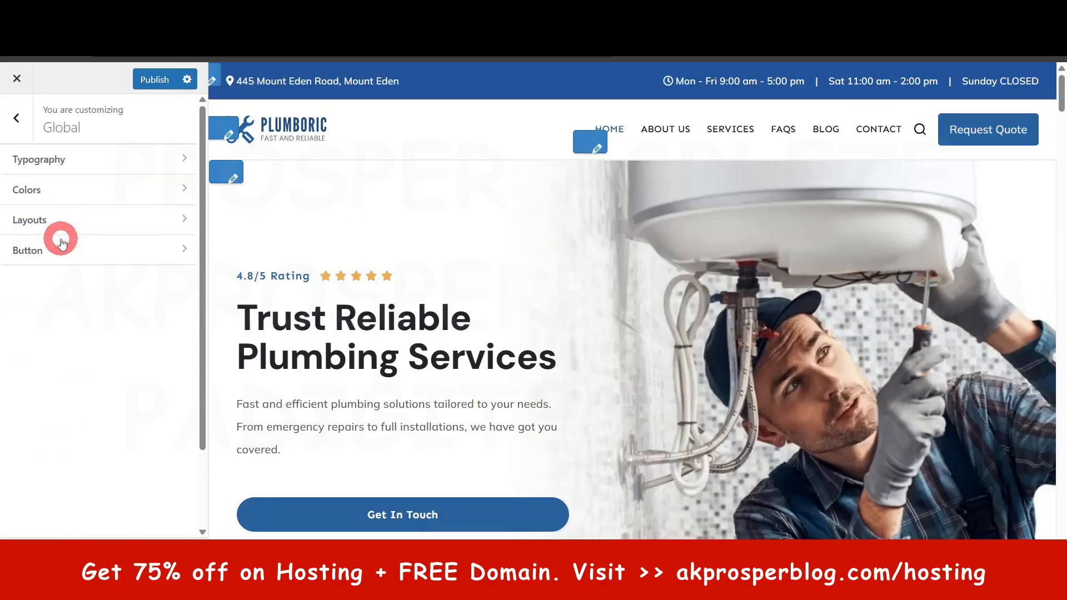
click(82, 165)
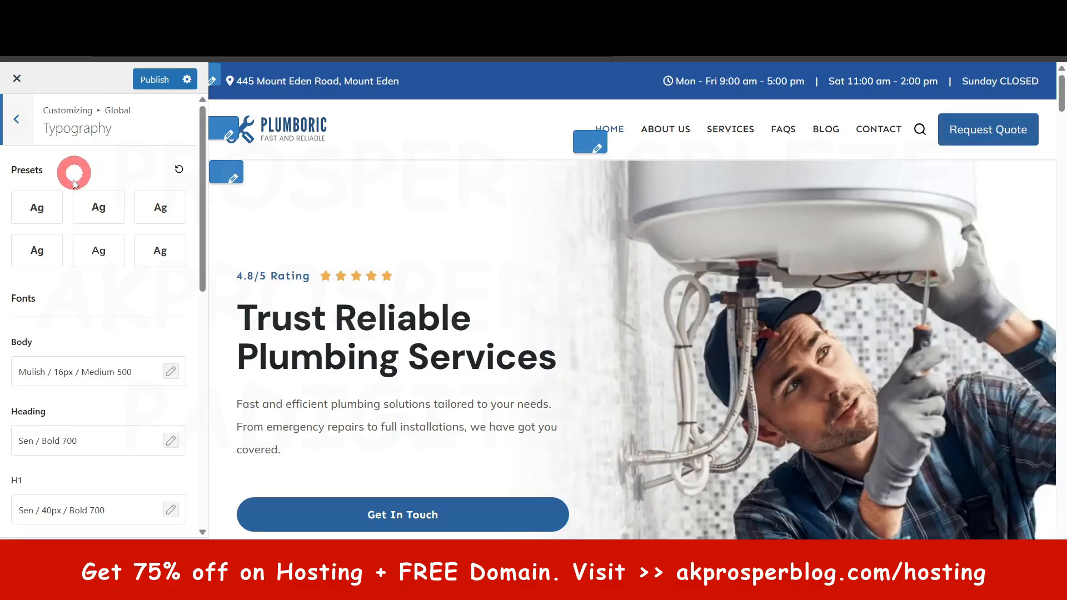
scroll(97, 300, down, 3)
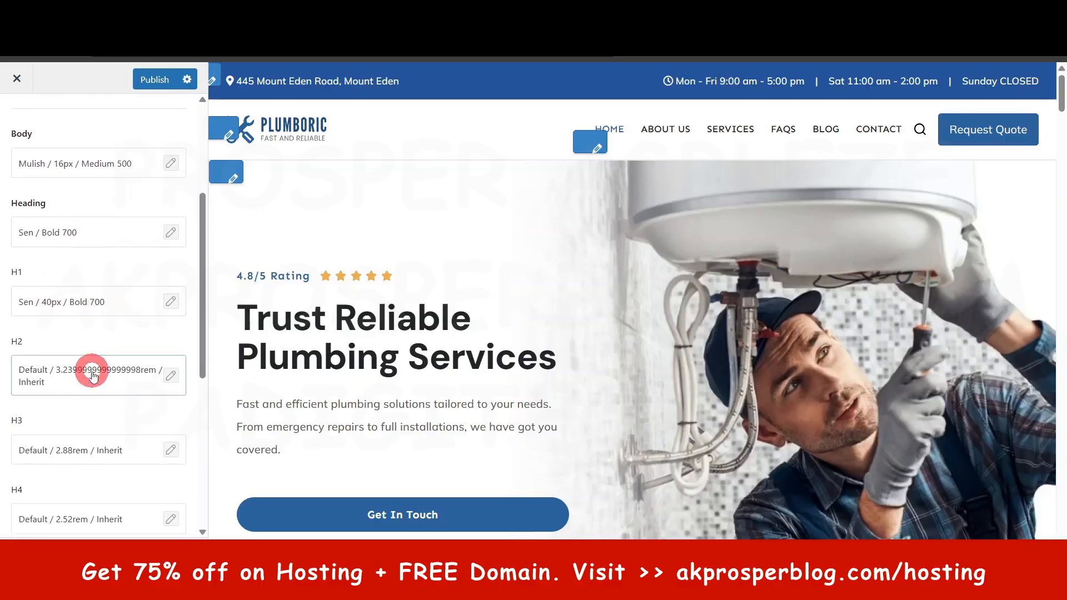
scroll(93, 375, down, 5)
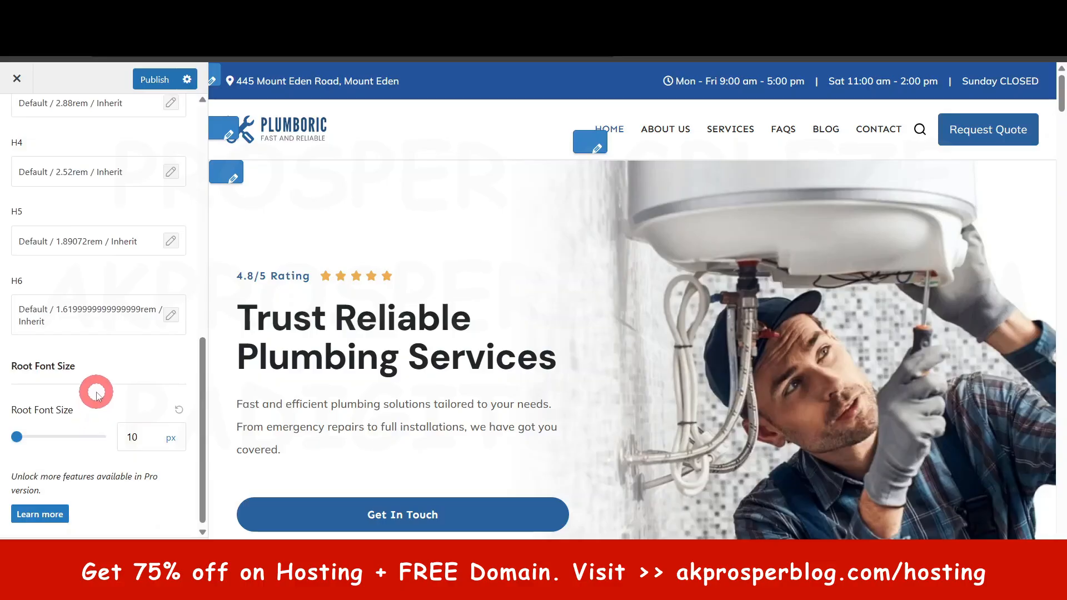
scroll(99, 385, up, 10)
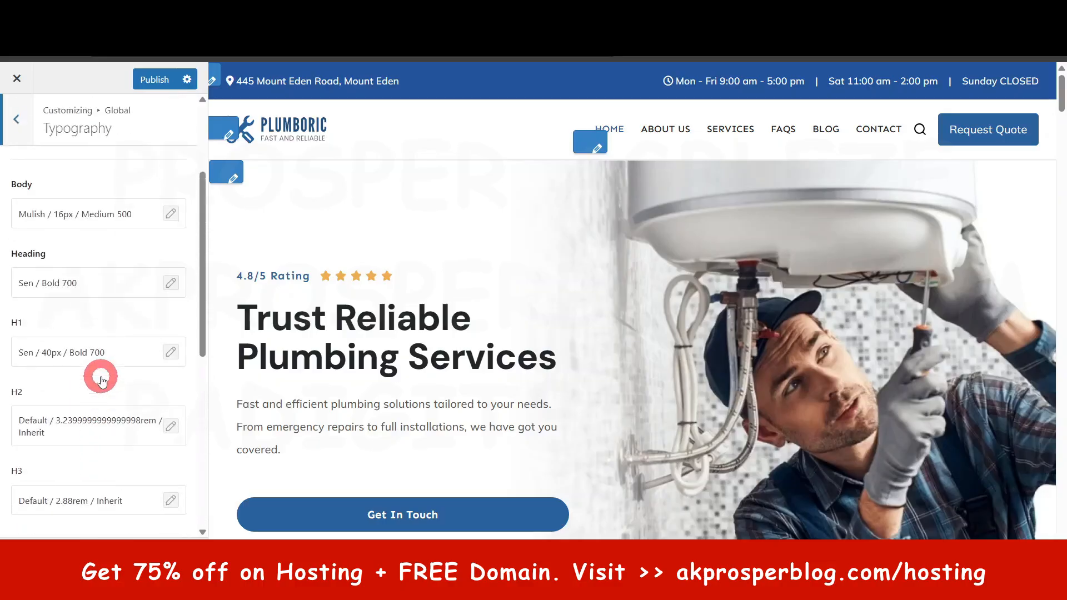
scroll(50, 389, down, 4)
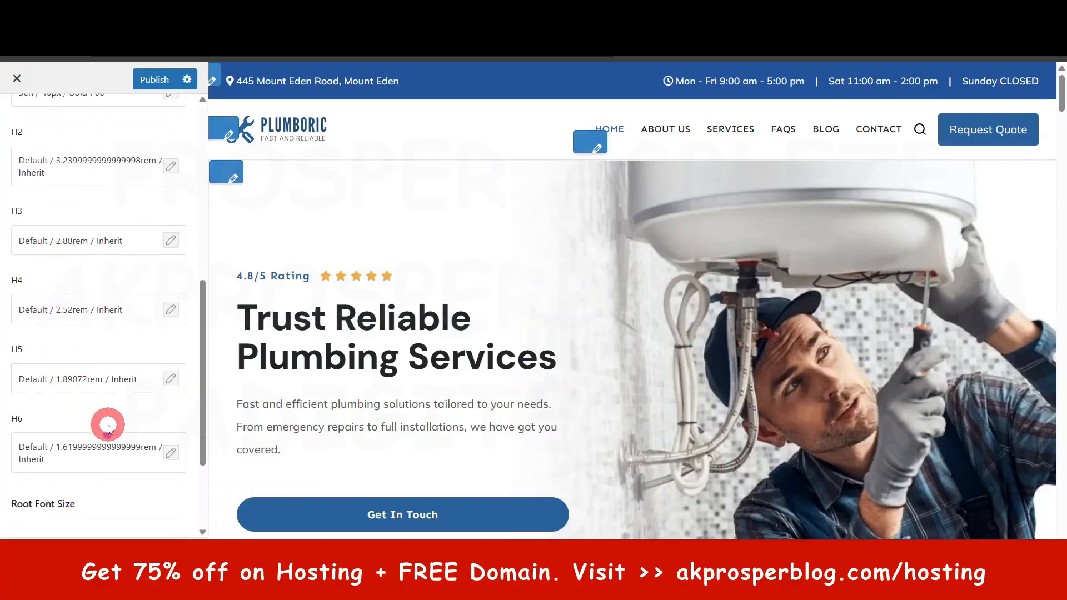
scroll(103, 417, down, 3)
scroll(95, 400, up, 10)
scroll(90, 380, up, 1)
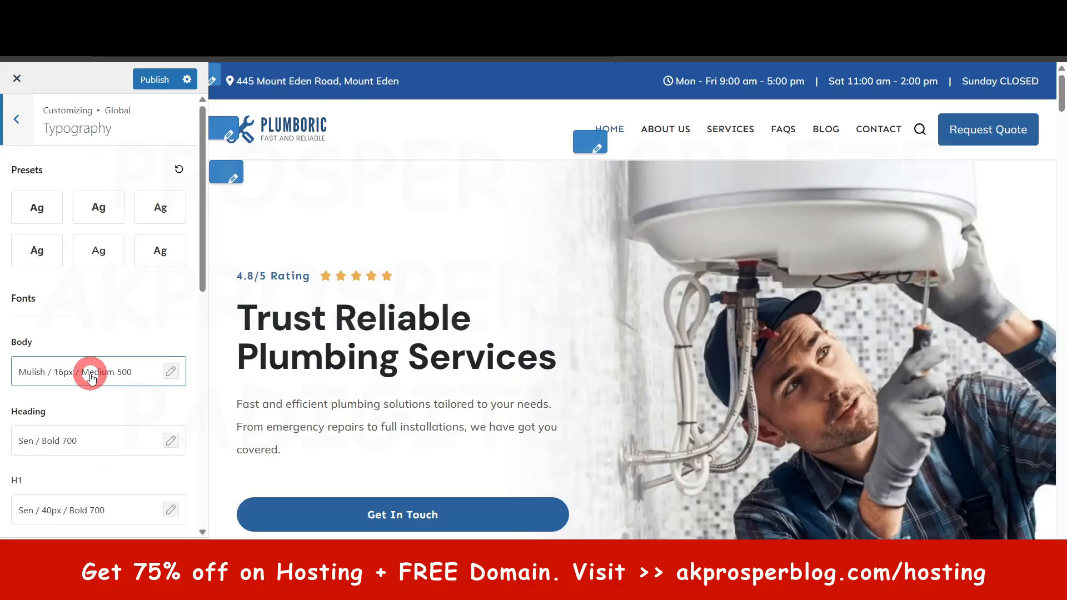
click(20, 135)
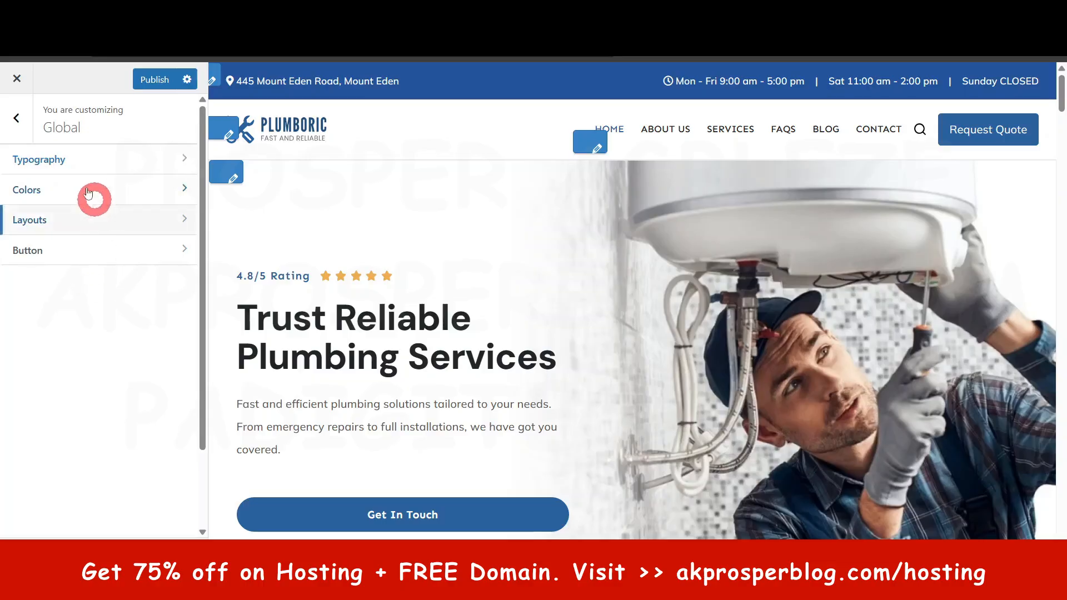
Step: Apply the Coral Red palette in the global color settings, publish it and check the homepage preview
click(119, 189)
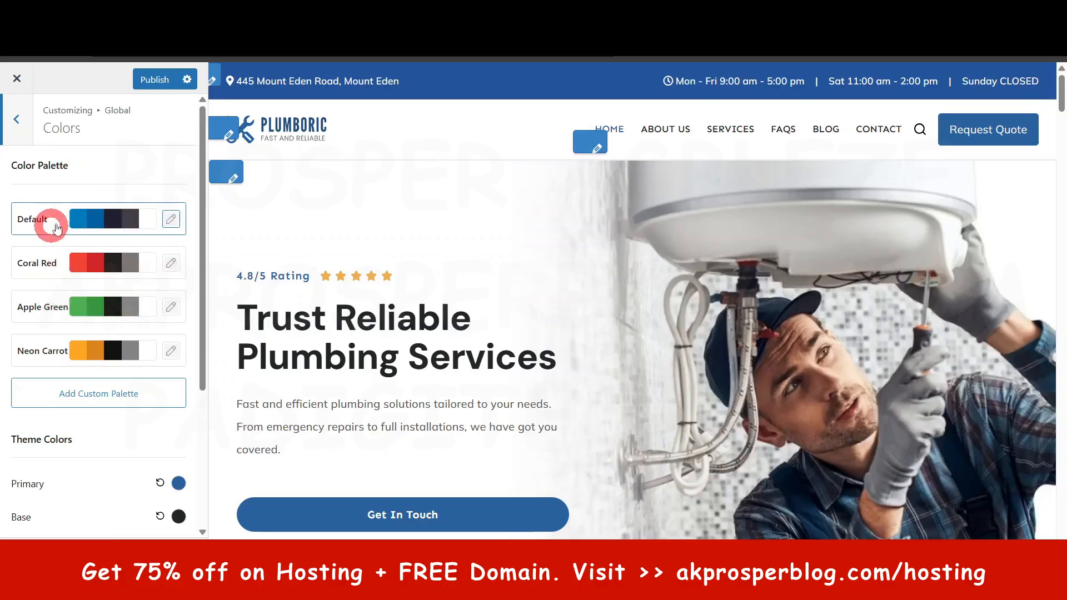
click(106, 271)
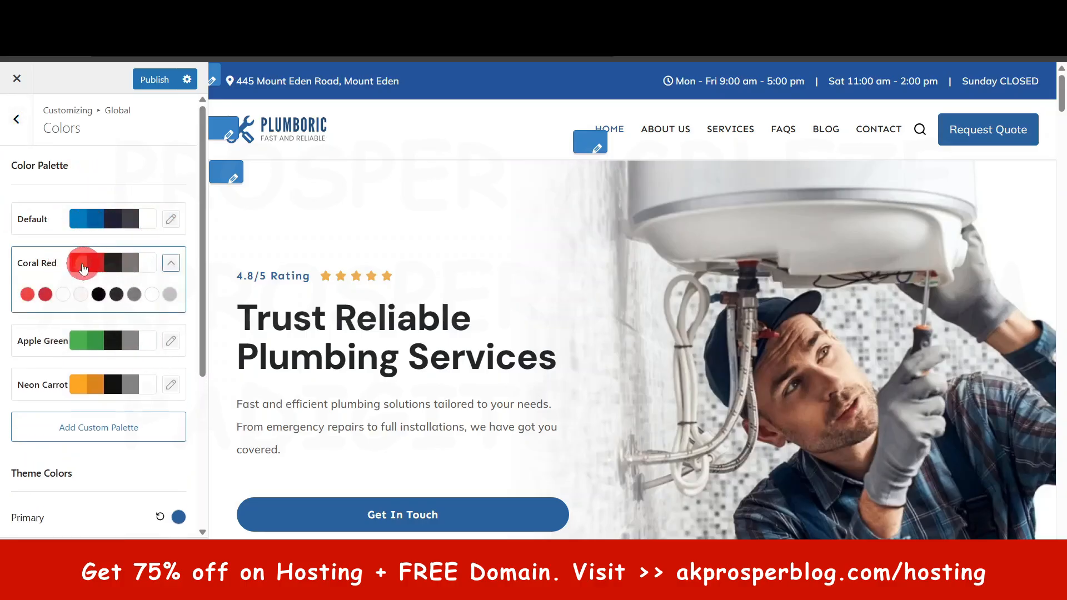
click(127, 264)
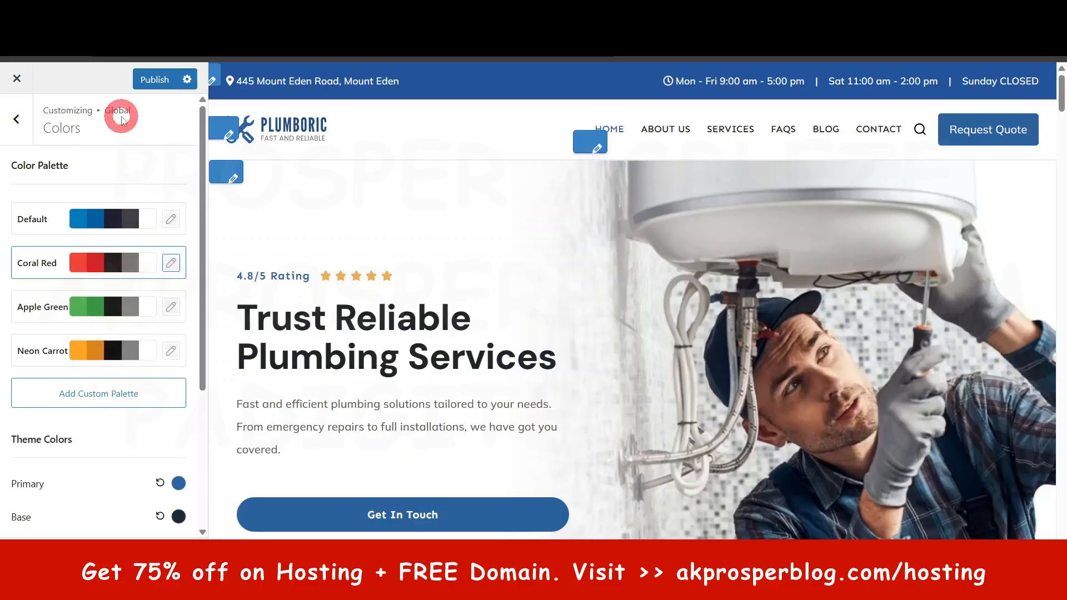
click(146, 81)
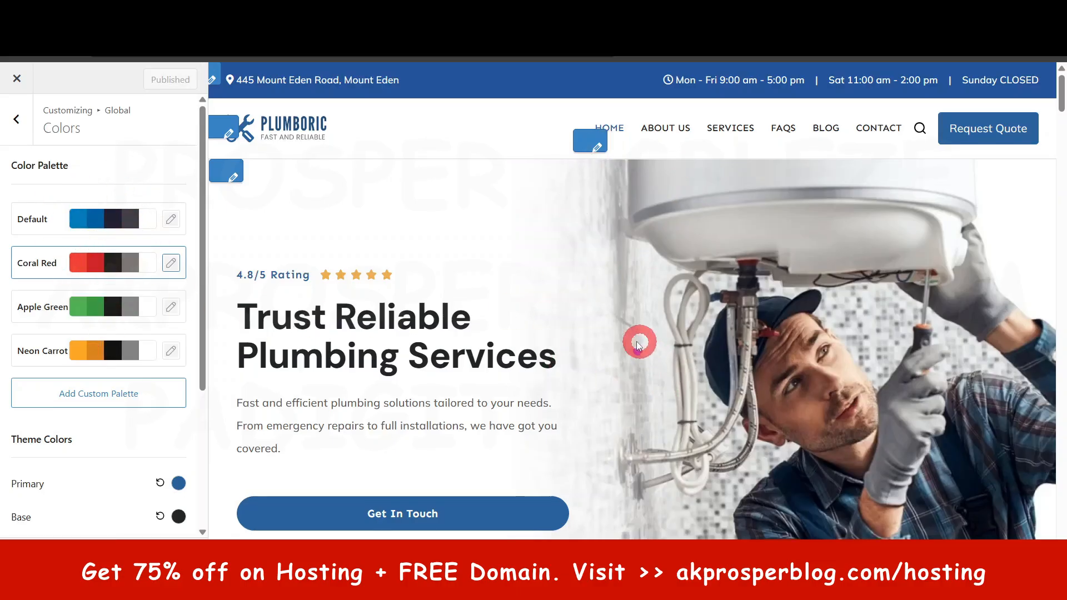
scroll(639, 344, down, 5)
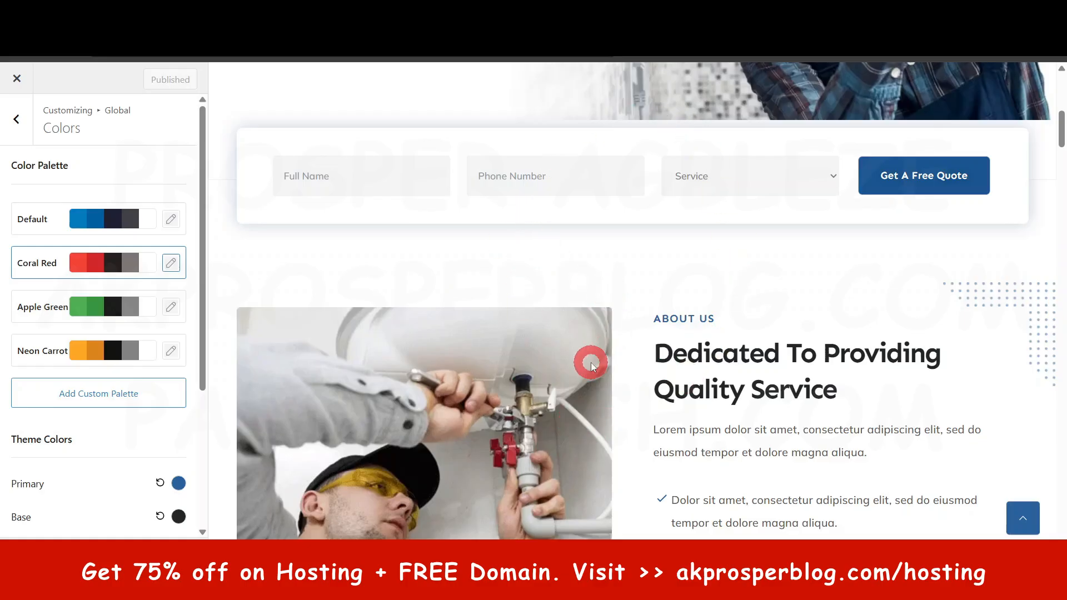
Step: Switch the global color palette back to Default and review the theme colors against the homepage preview
click(84, 220)
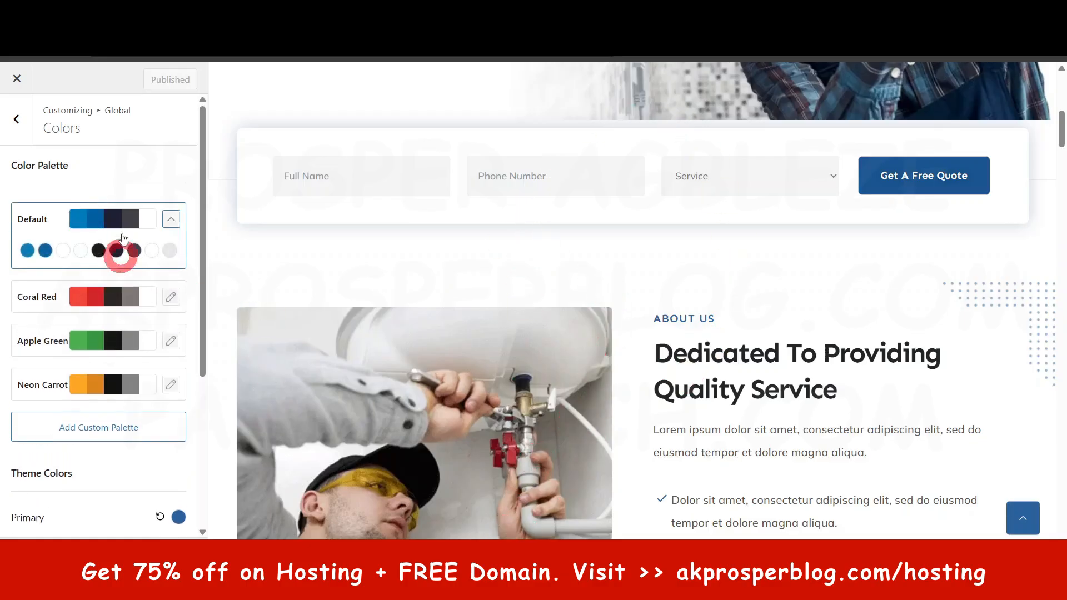
scroll(96, 367, down, 3)
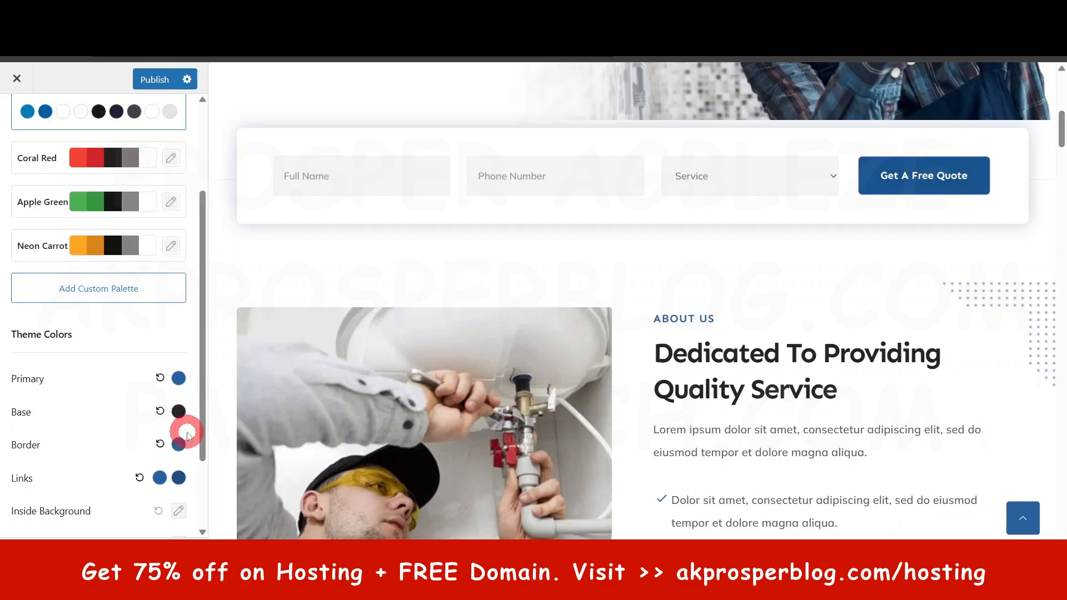
scroll(583, 331, down, 8)
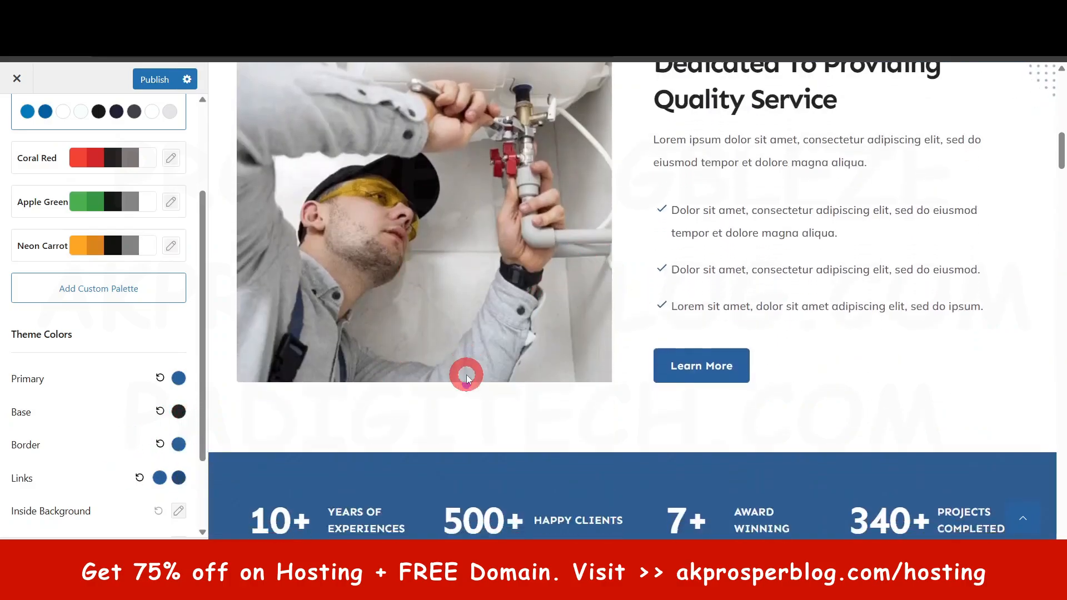
scroll(161, 423, down, 2)
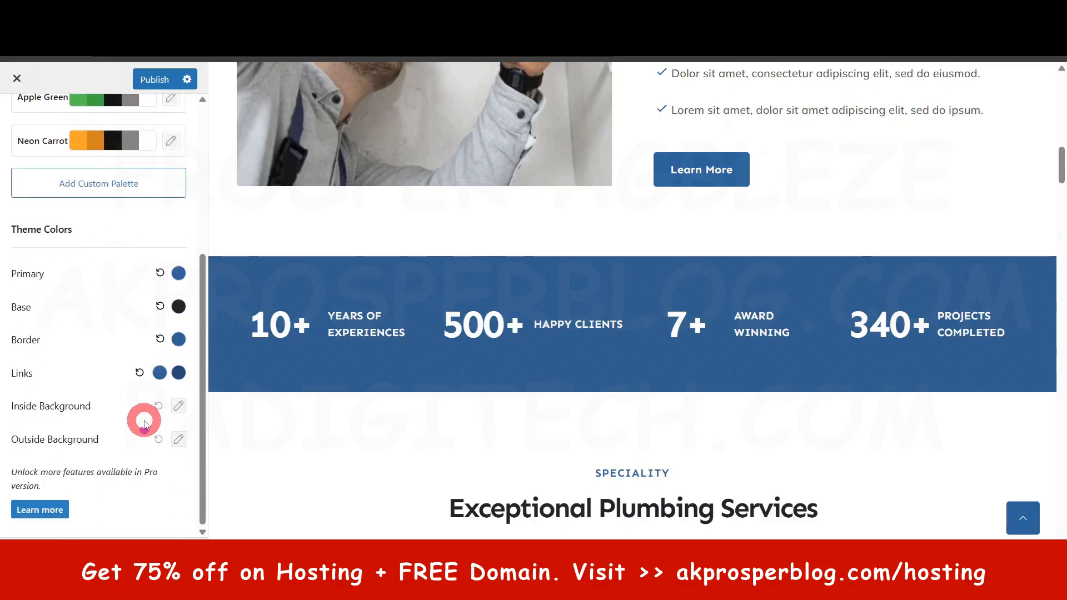
scroll(145, 389, up, 5)
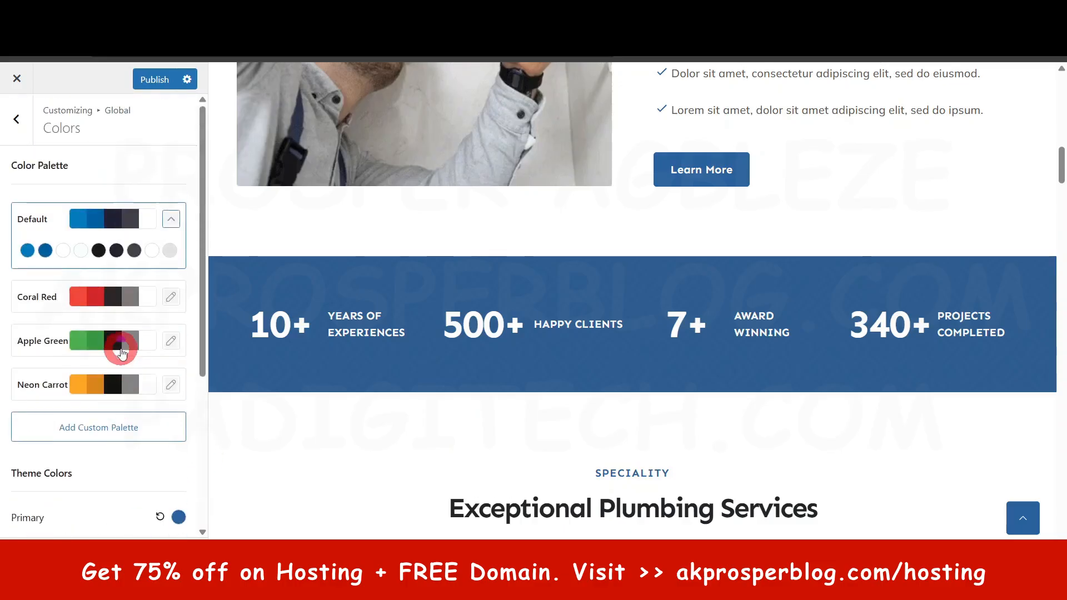
Step: Try the Box Style option for the container in the global layout settings, and turn it off again
click(18, 120)
click(59, 219)
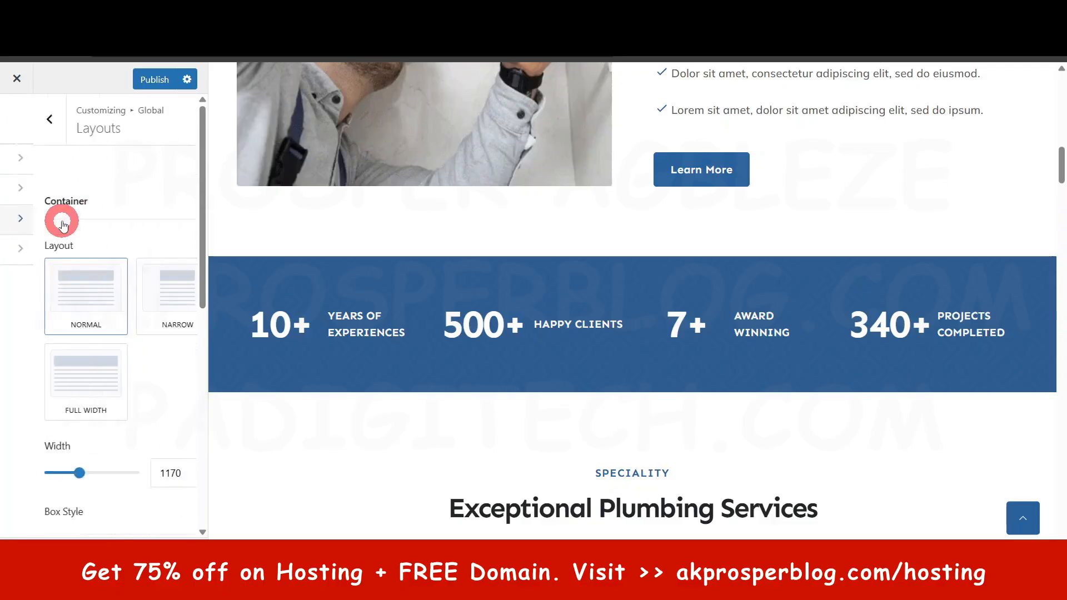
scroll(483, 393, up, 15)
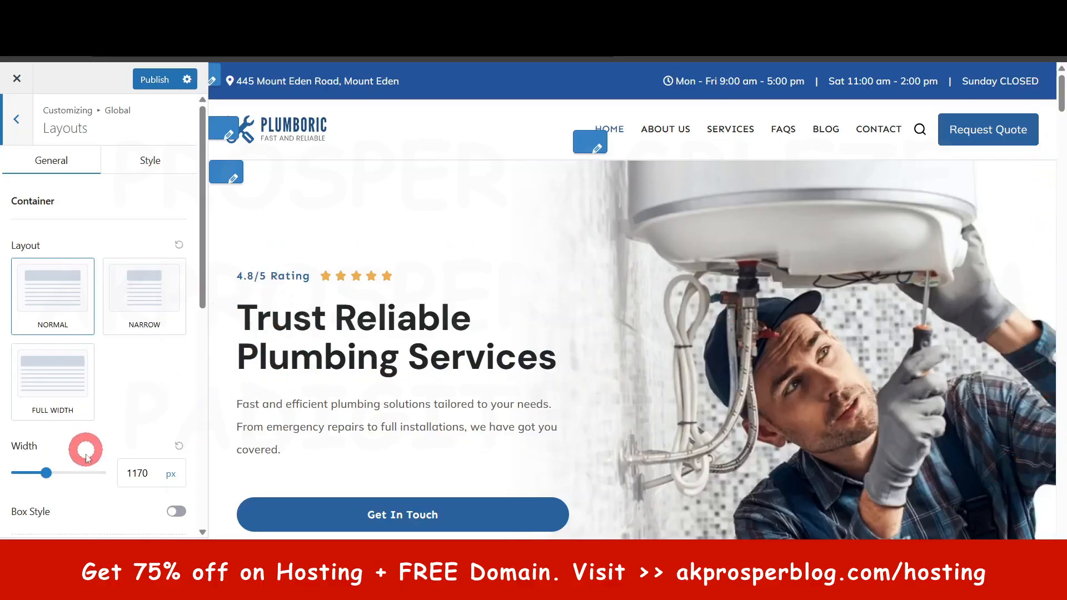
scroll(84, 450, down, 1)
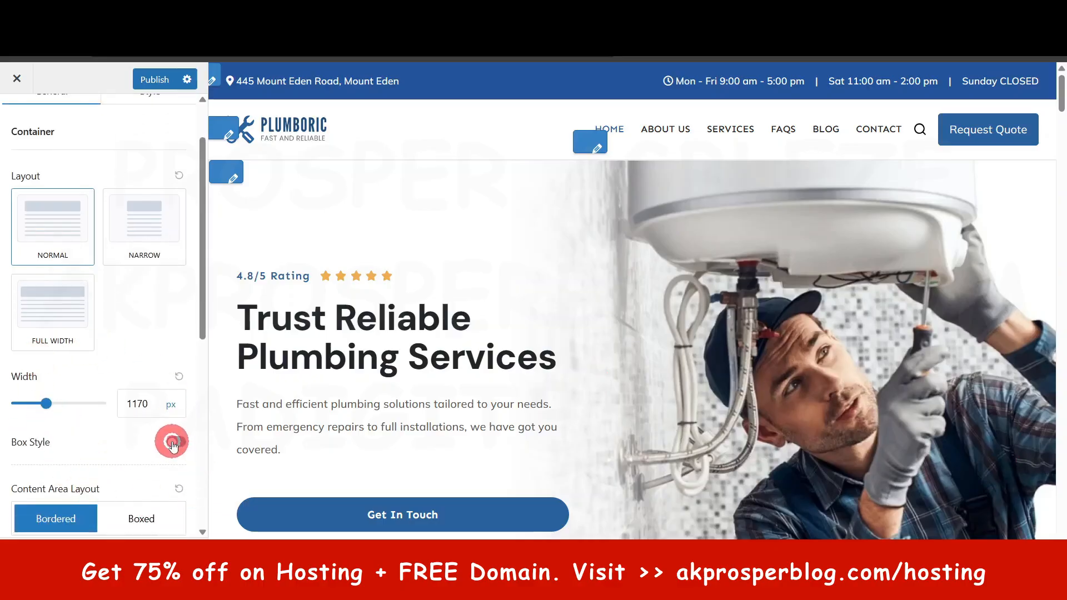
click(177, 443)
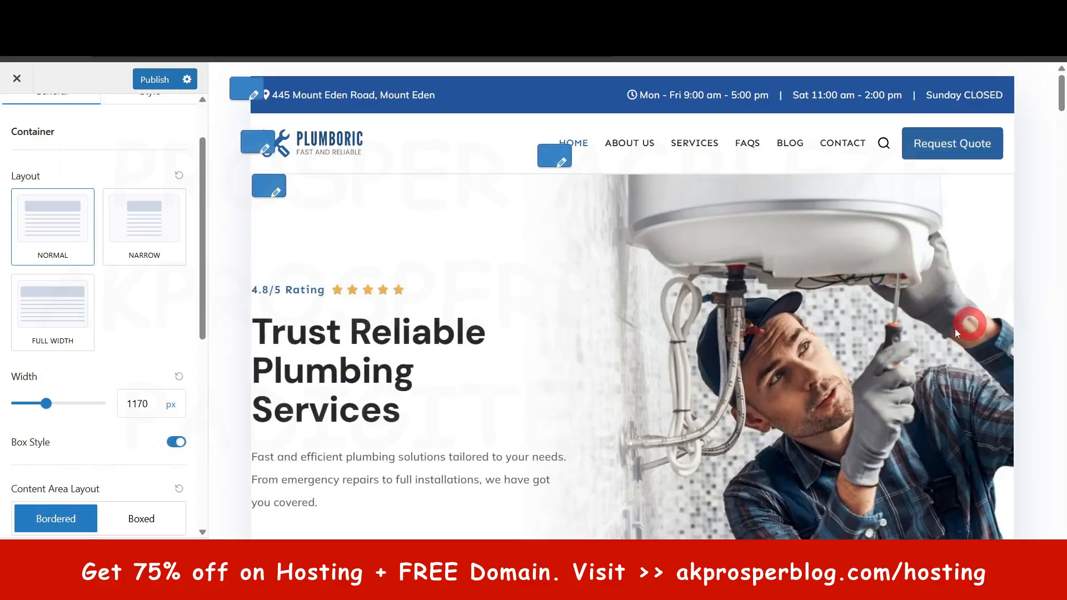
click(173, 443)
Step: Try the Left Sidebar layout while previewing the Blog page, restore Right Sidebar and return to the homepage
scroll(145, 462, down, 6)
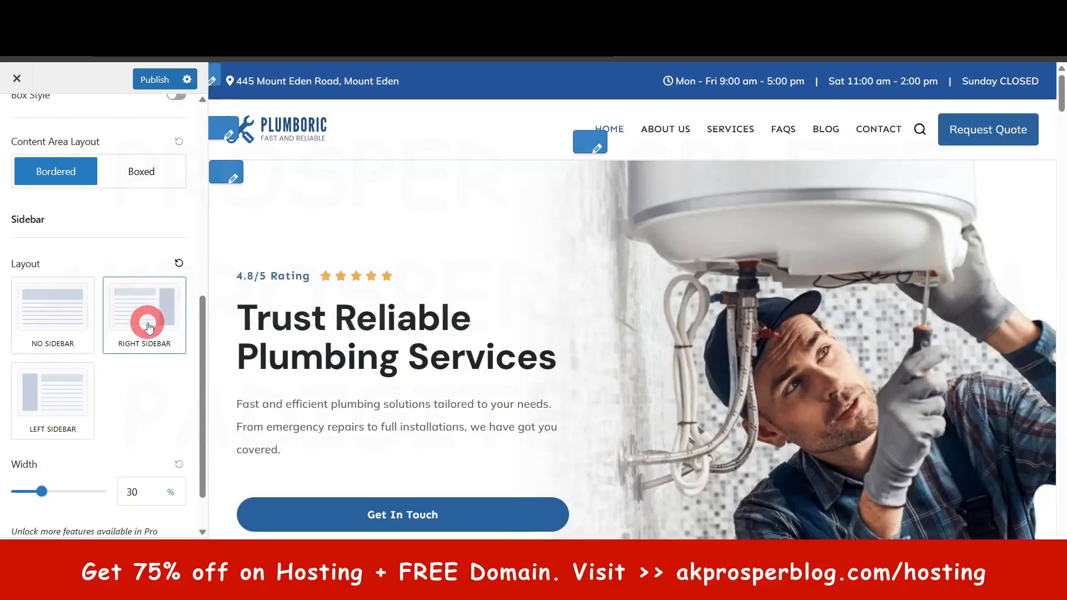
click(827, 130)
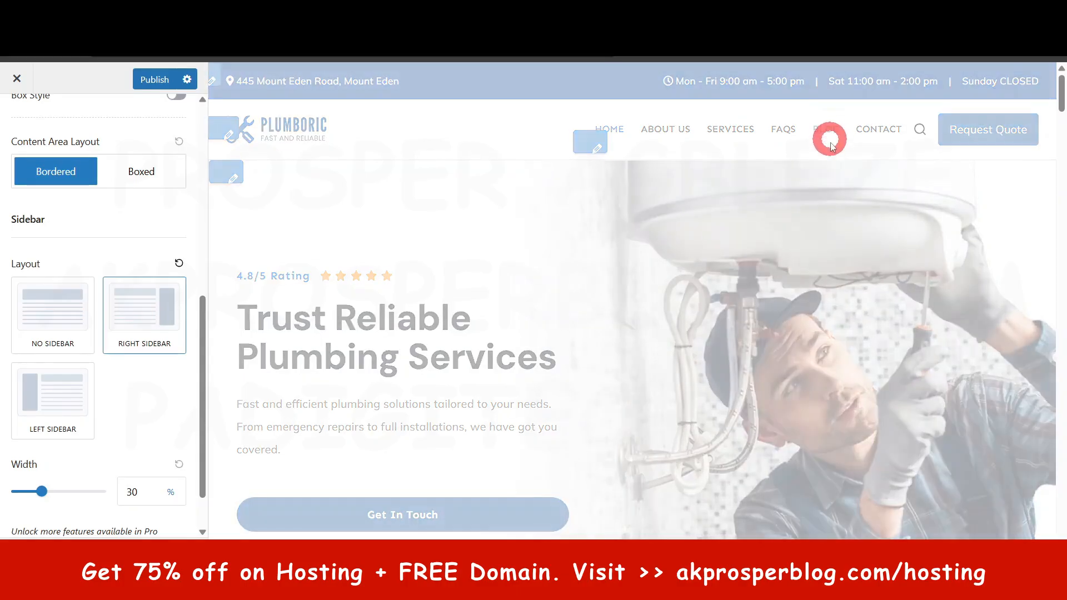
scroll(778, 439, down, 5)
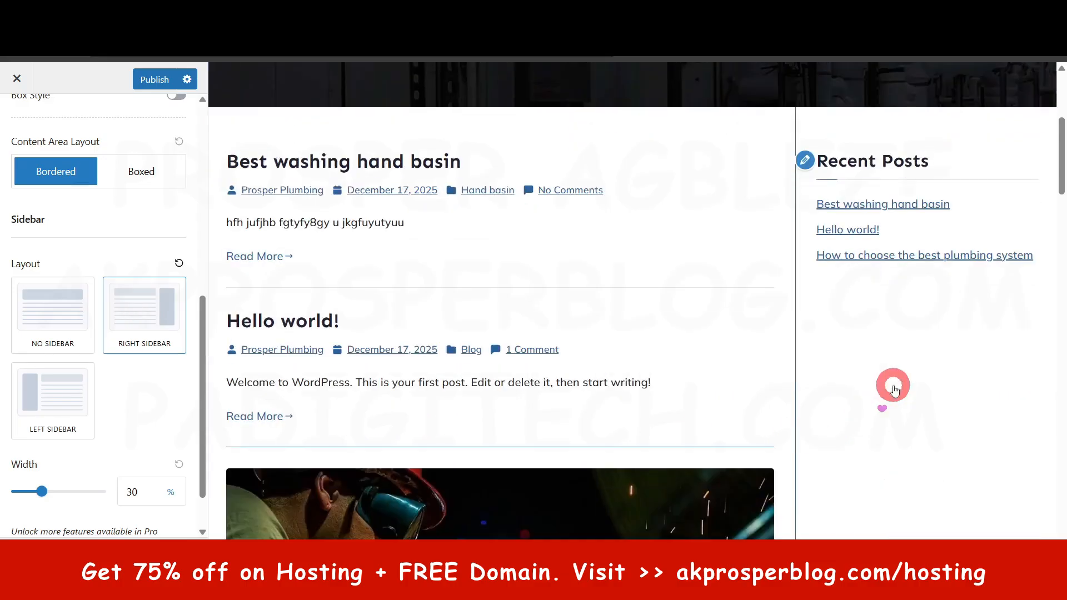
click(41, 402)
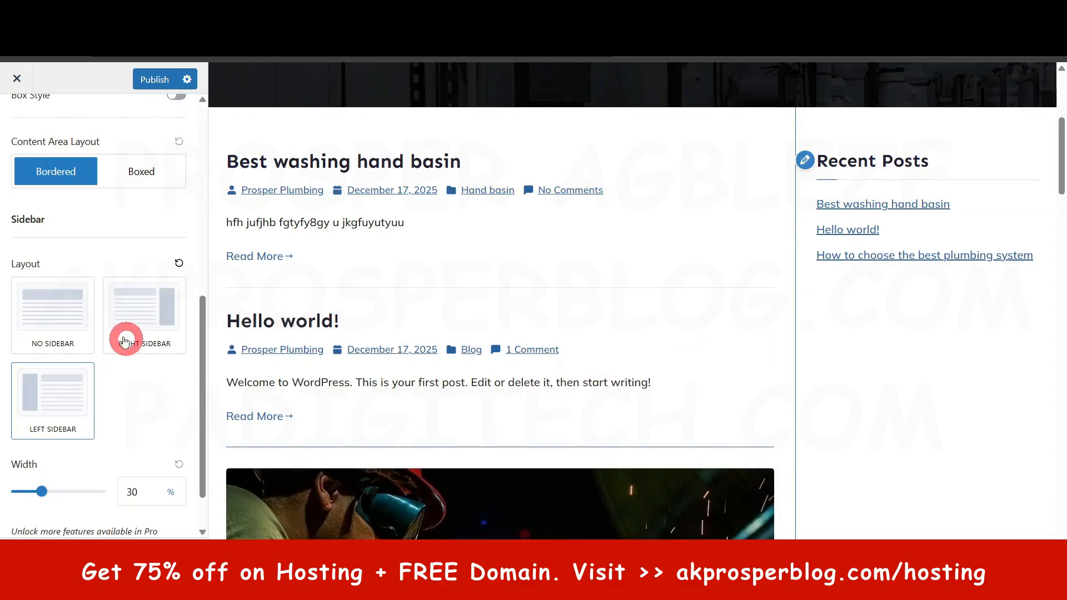
click(121, 317)
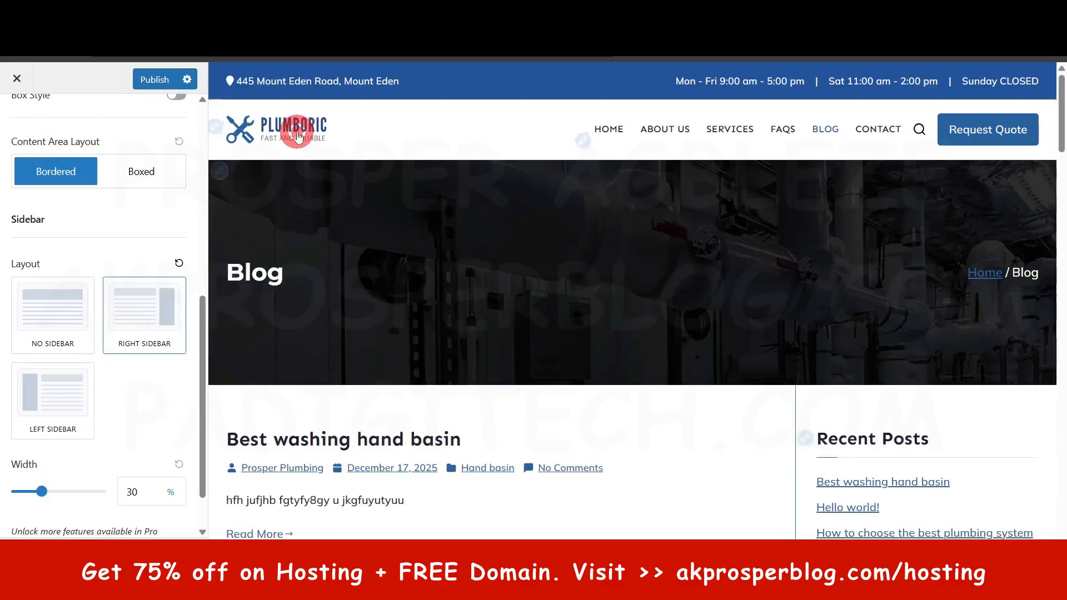
click(298, 135)
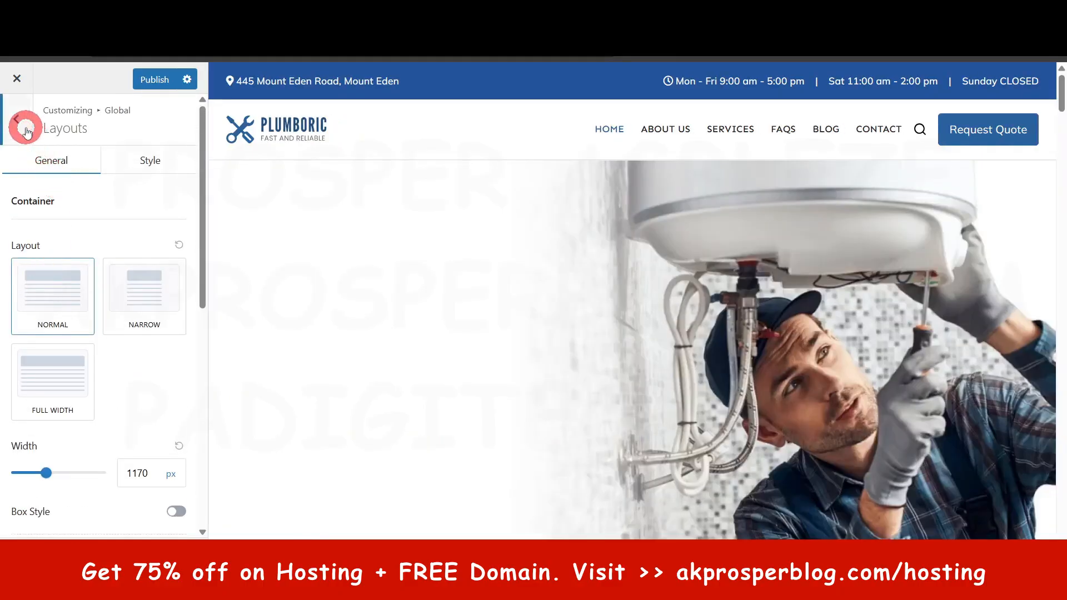
Step: Look over the global Button settings for color, padding and border radius, and return to the main customizer options
click(27, 130)
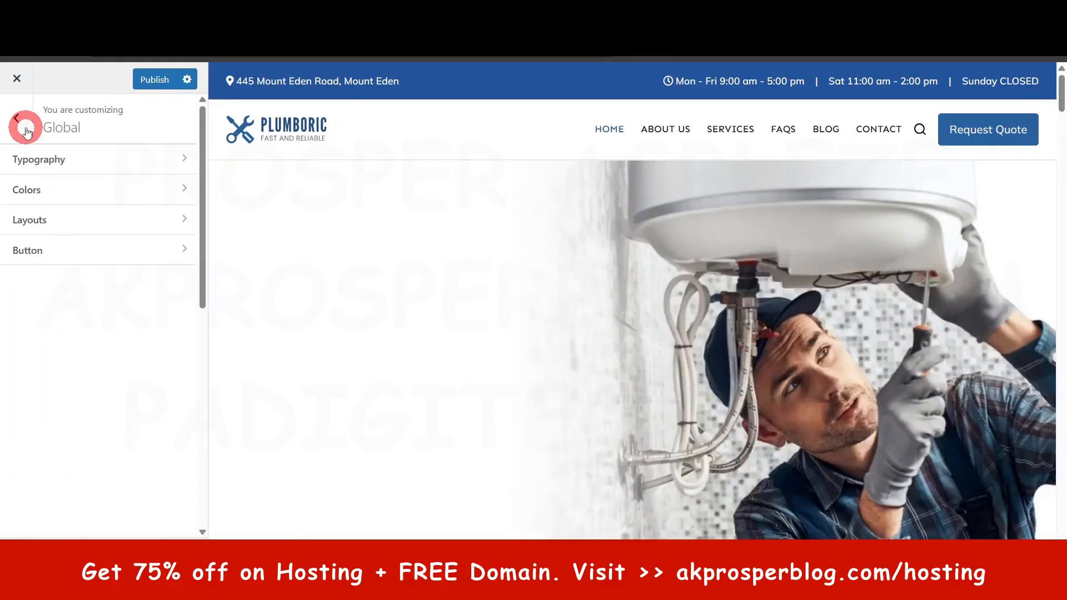
click(61, 250)
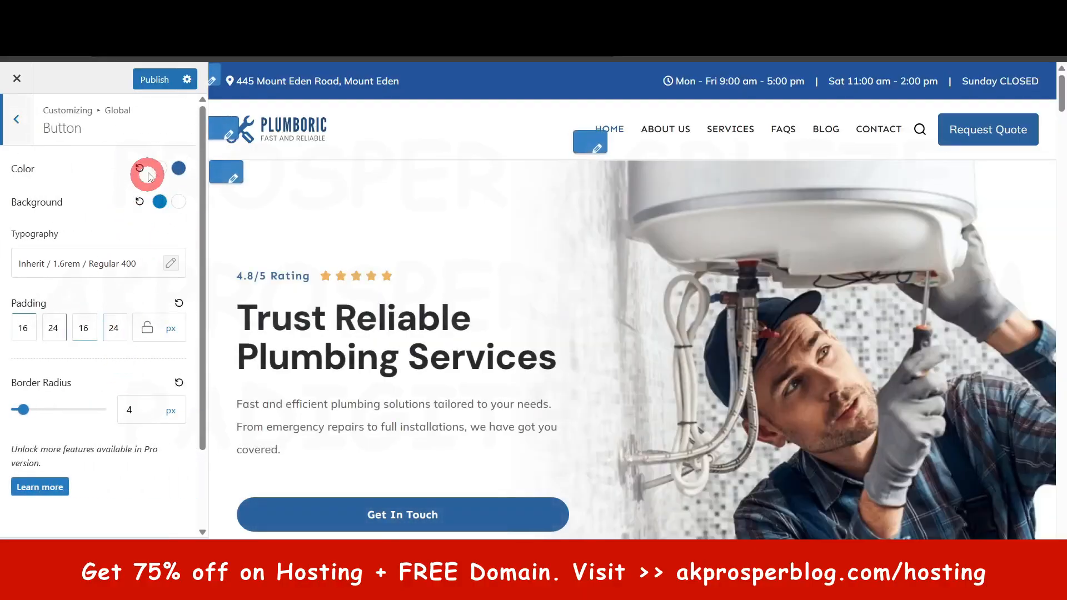
click(31, 120)
click(25, 132)
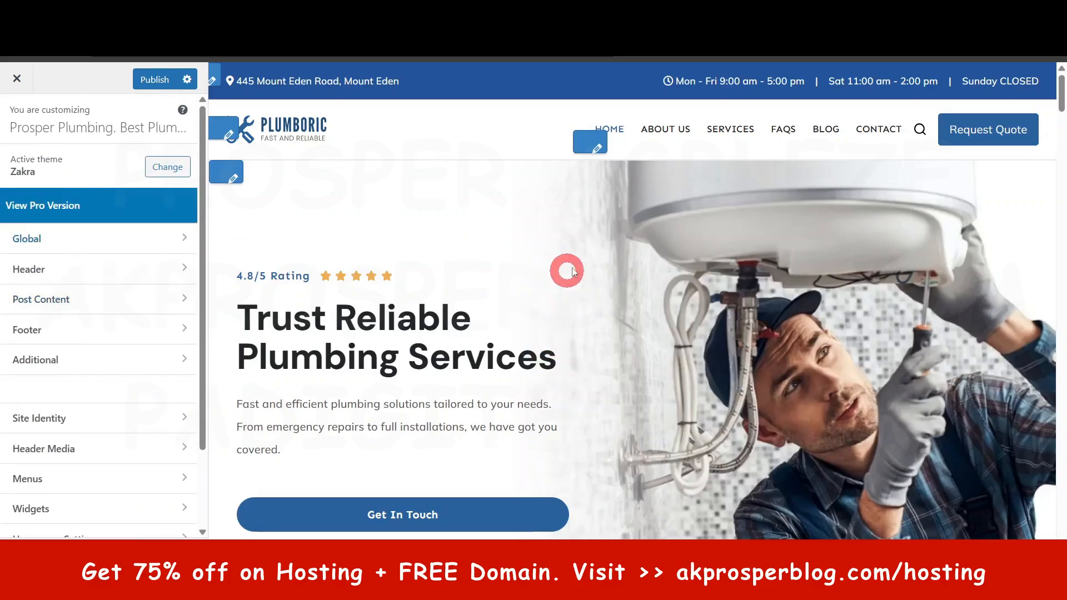
Step: Try a height of 229 px for the site logo in the header settings, and reset it to default
click(86, 271)
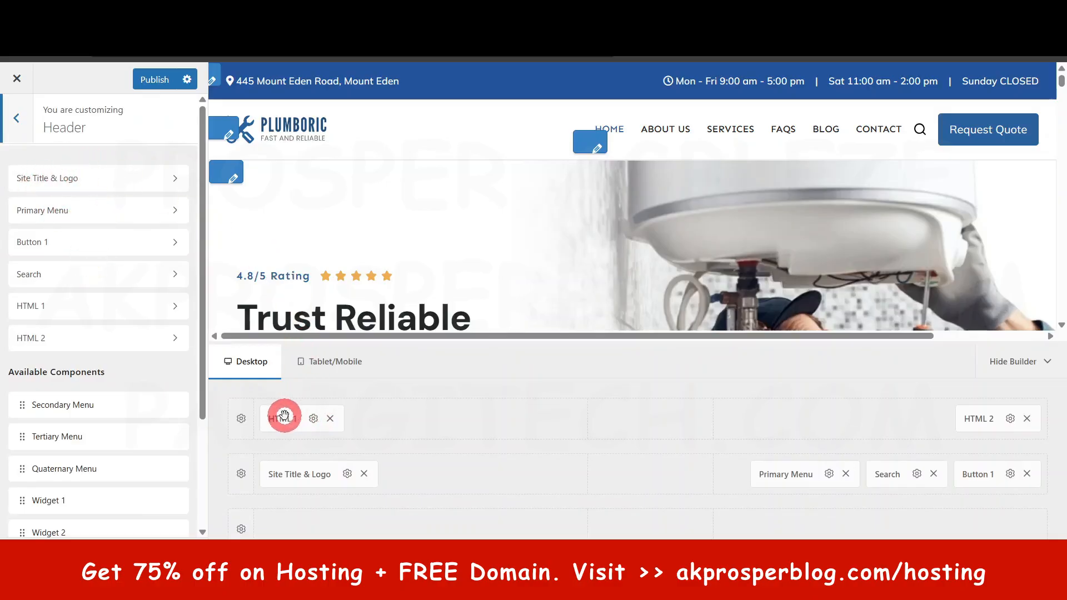
click(69, 176)
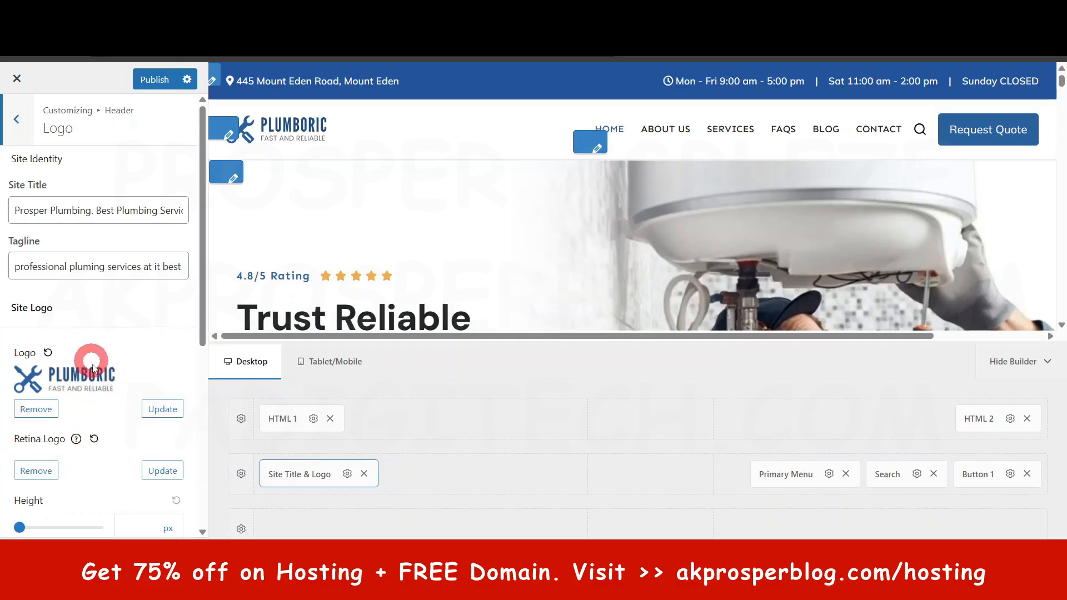
scroll(95, 353, down, 1)
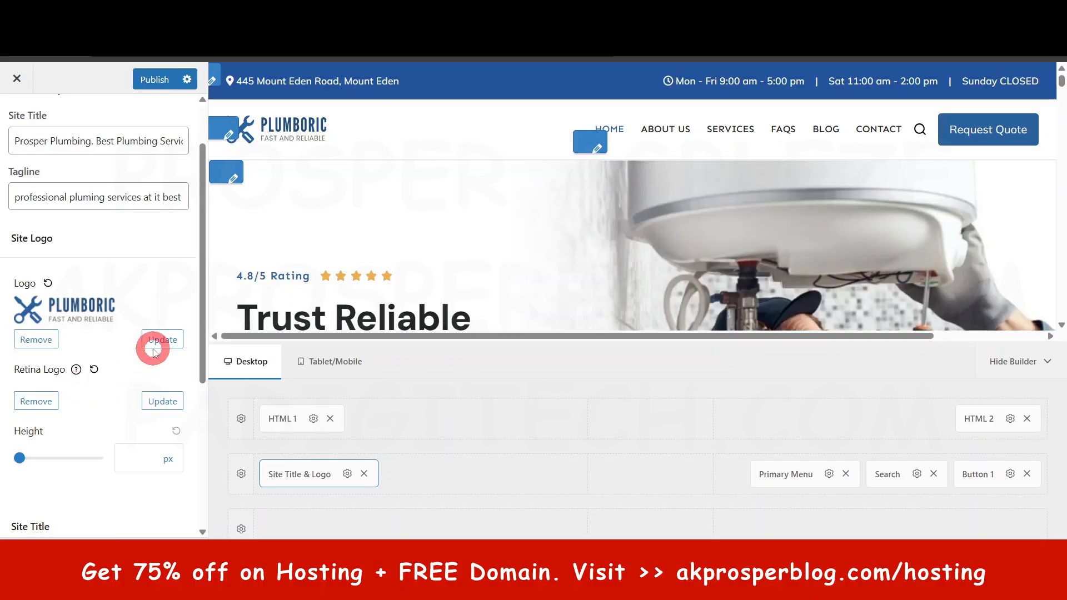
mouse_move(76, 370)
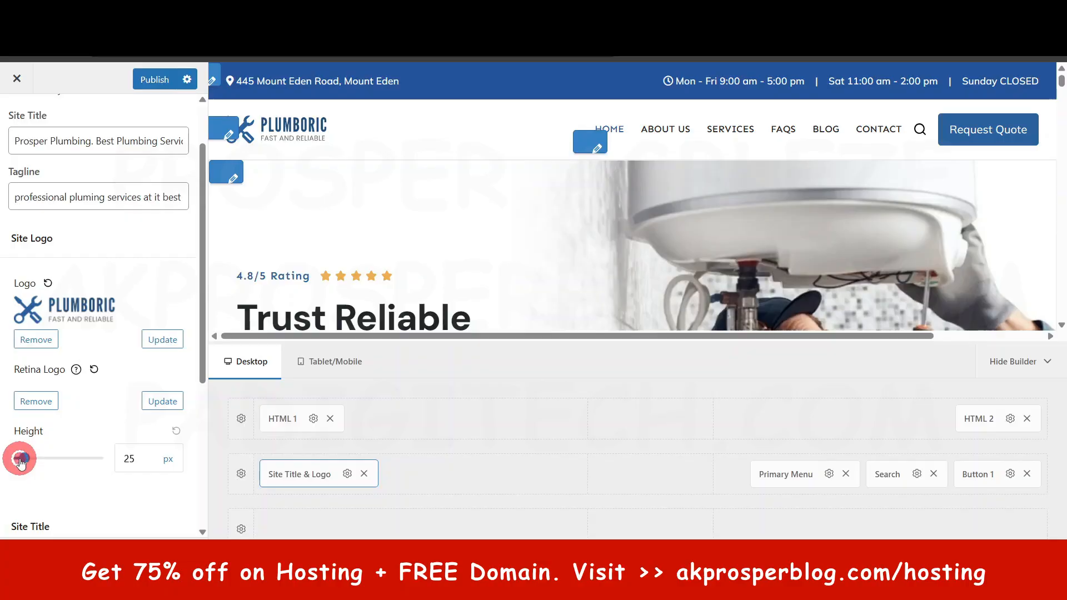
drag(36, 461, 64, 468)
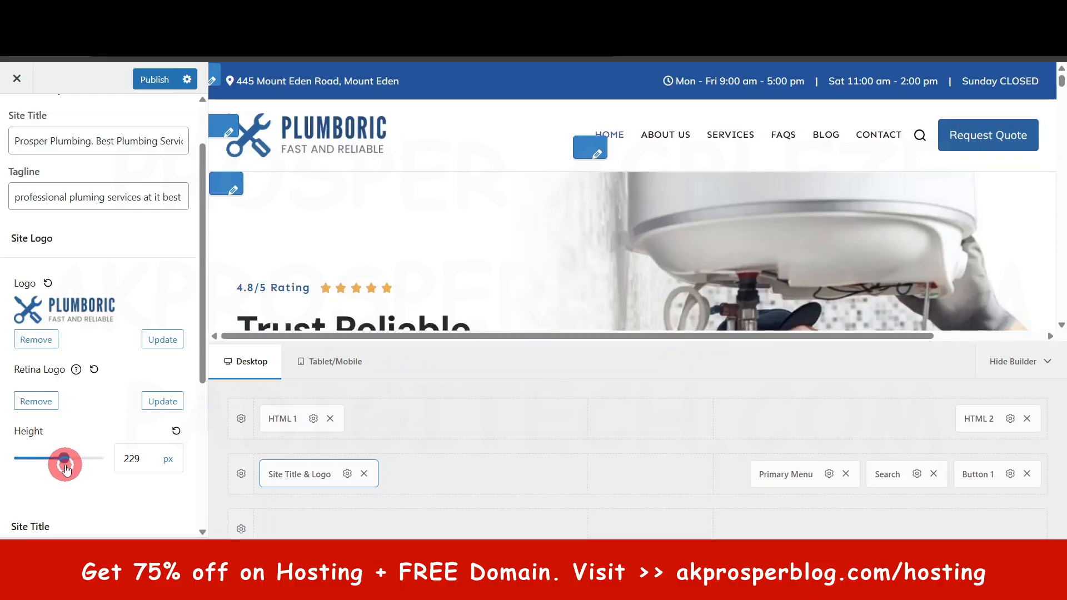
click(177, 431)
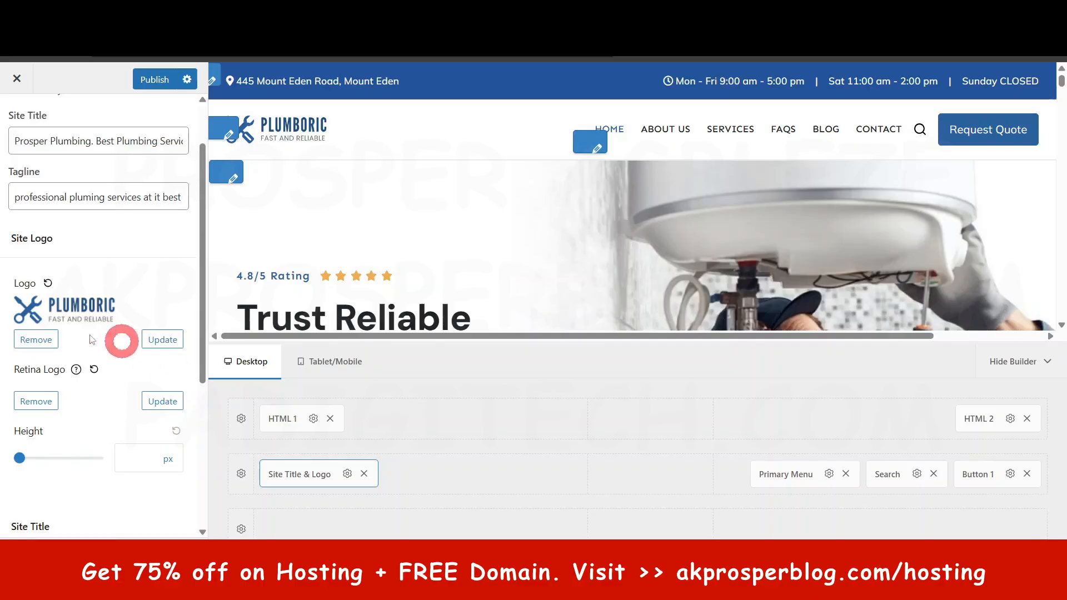
Step: Try showing the site title beside the header logo, turn it off again and return to the Header settings
scroll(52, 429, down, 3)
scroll(43, 414, up, 4)
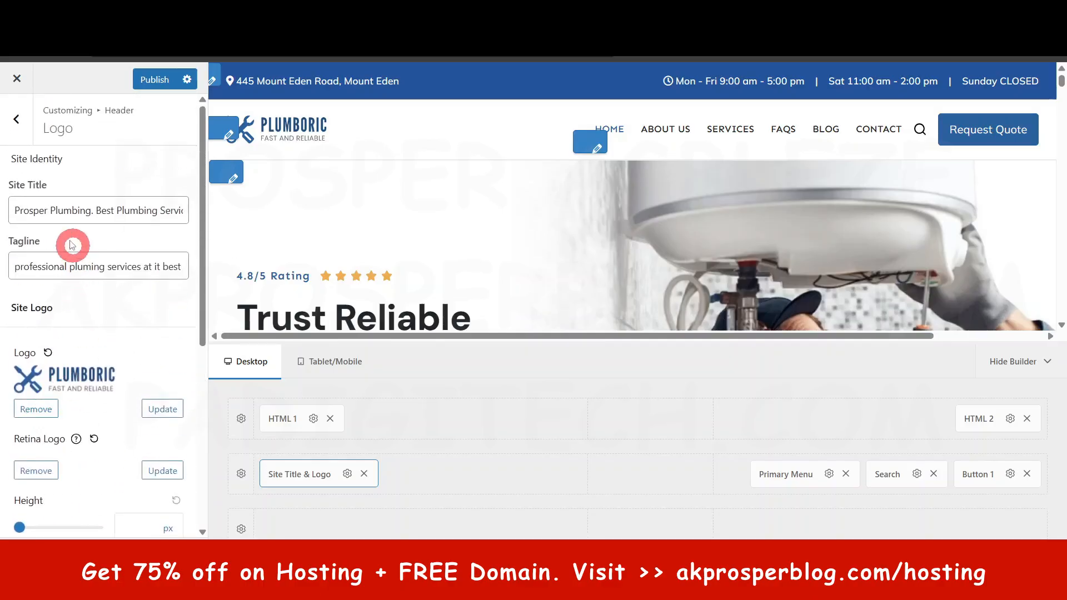
scroll(58, 295, down, 6)
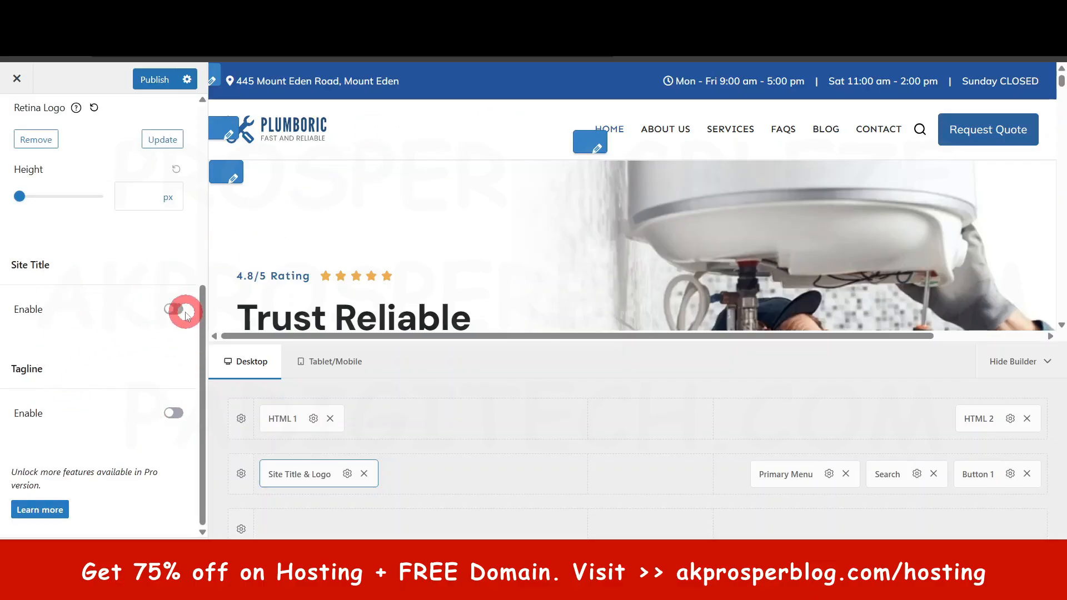
click(176, 309)
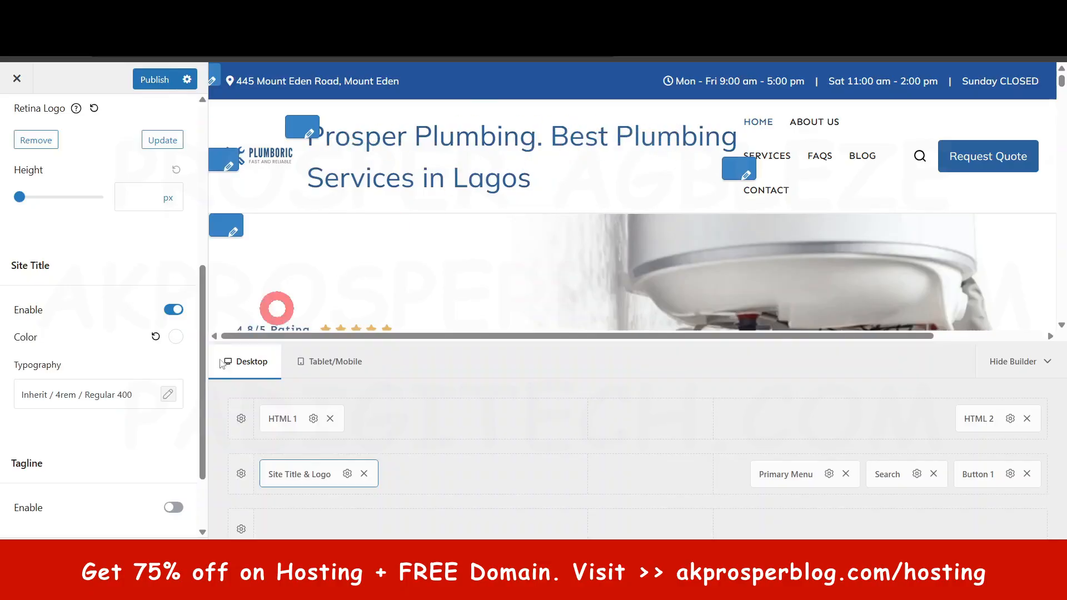
click(172, 311)
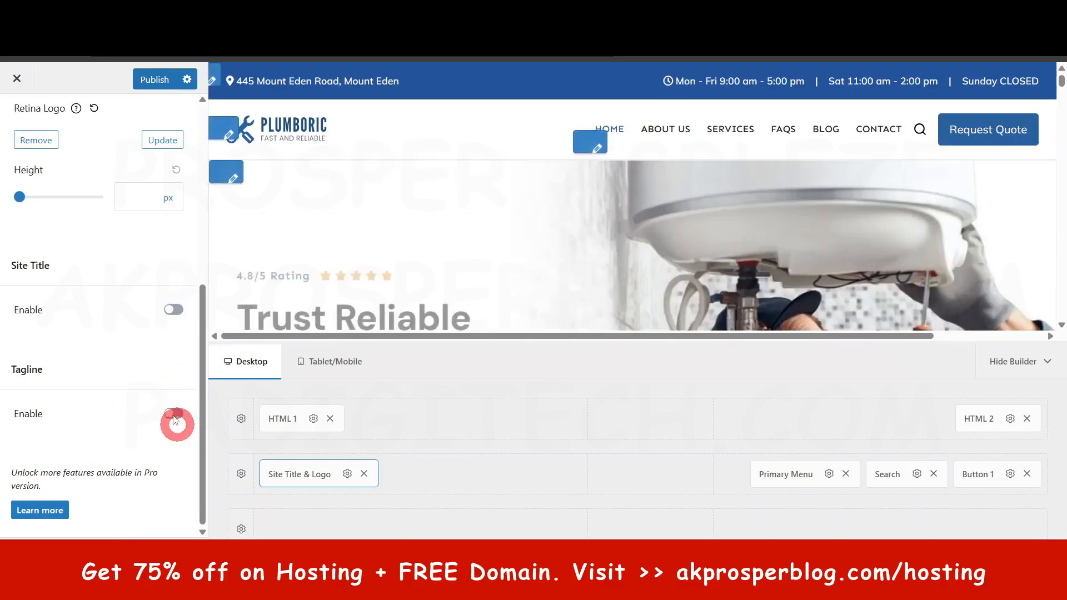
scroll(175, 421, up, 6)
click(16, 119)
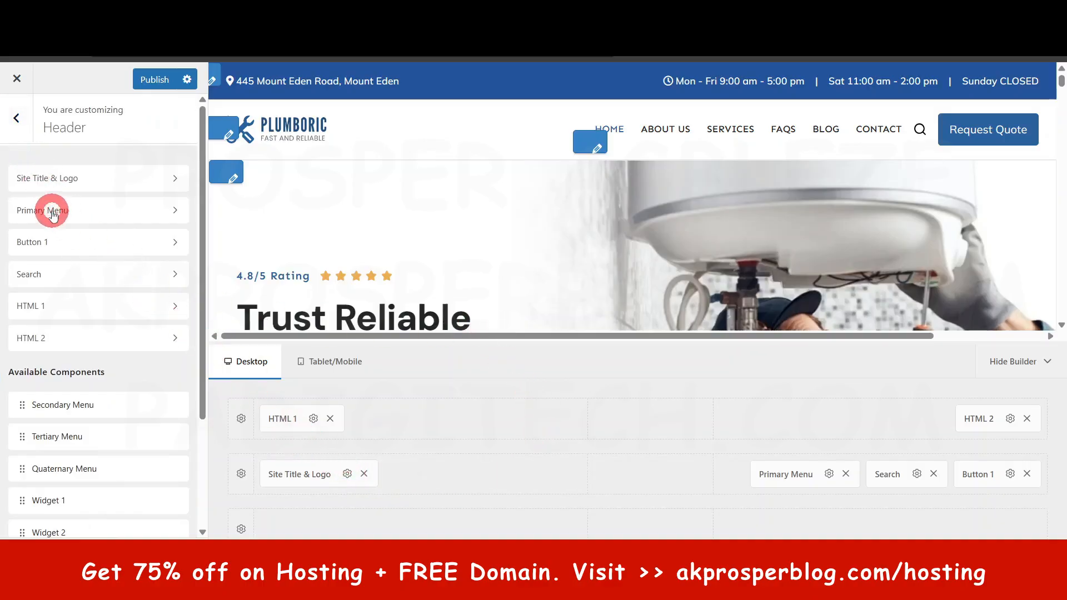
Step: Examine the header's Primary Menu settings, including its bottom border and the main menu's advanced style options
click(77, 184)
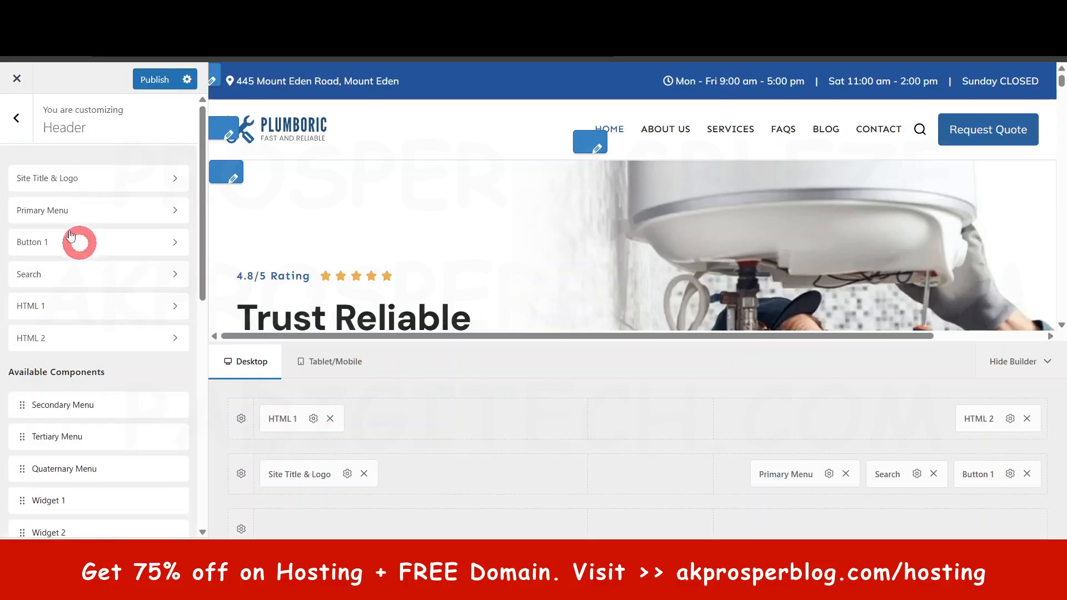
click(54, 210)
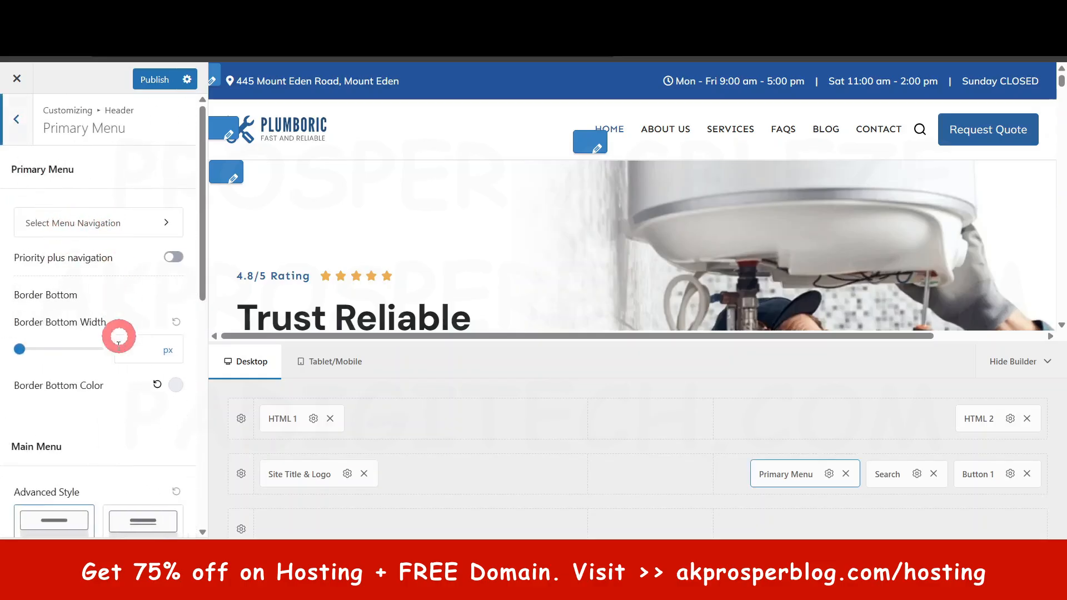
scroll(118, 337, down, 4)
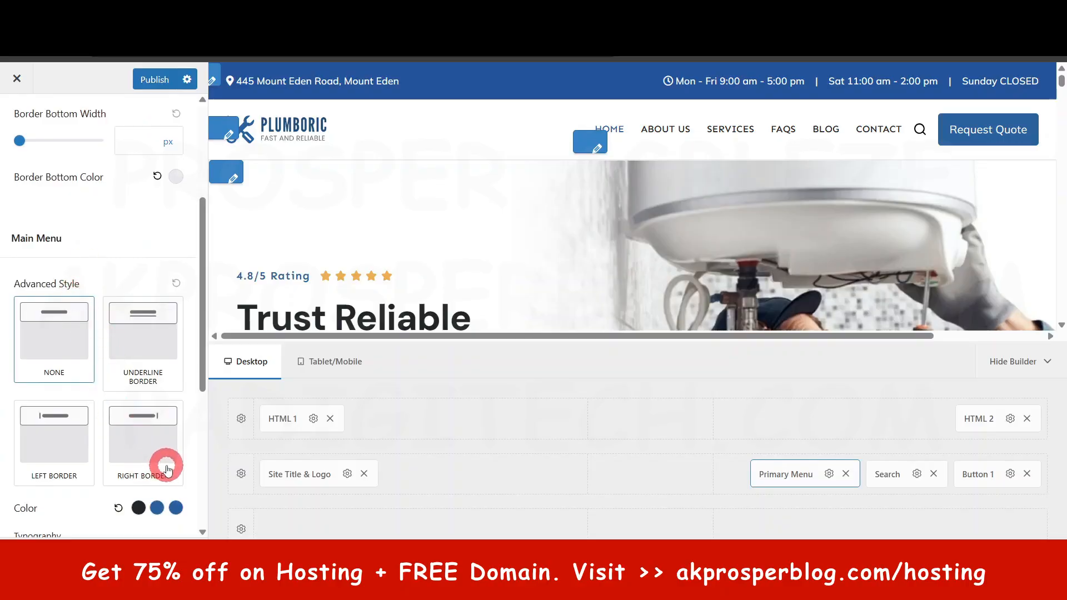
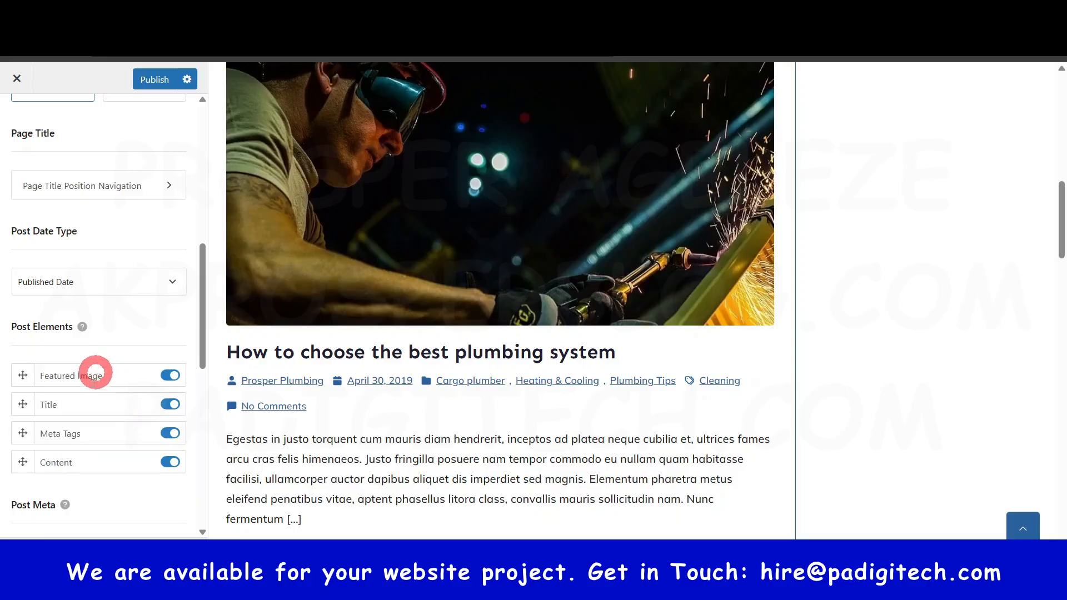
Step: Move Title above Featured Image in the Blog post elements and check the new order in the post list preview
scroll(91, 334, down, 2)
scroll(67, 361, down, 1)
scroll(67, 367, down, 1)
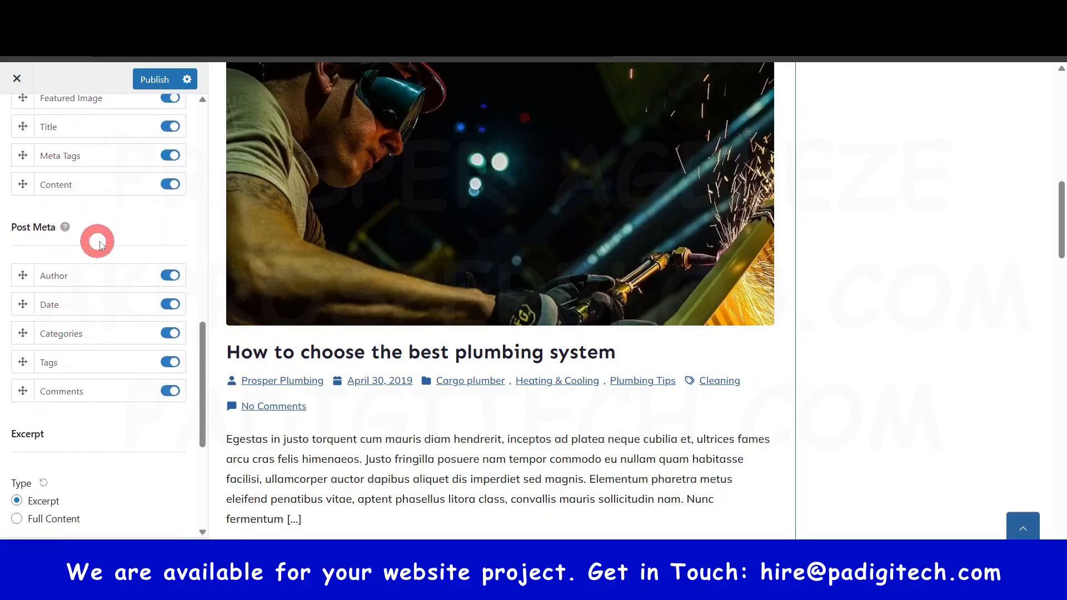
scroll(113, 389, down, 2)
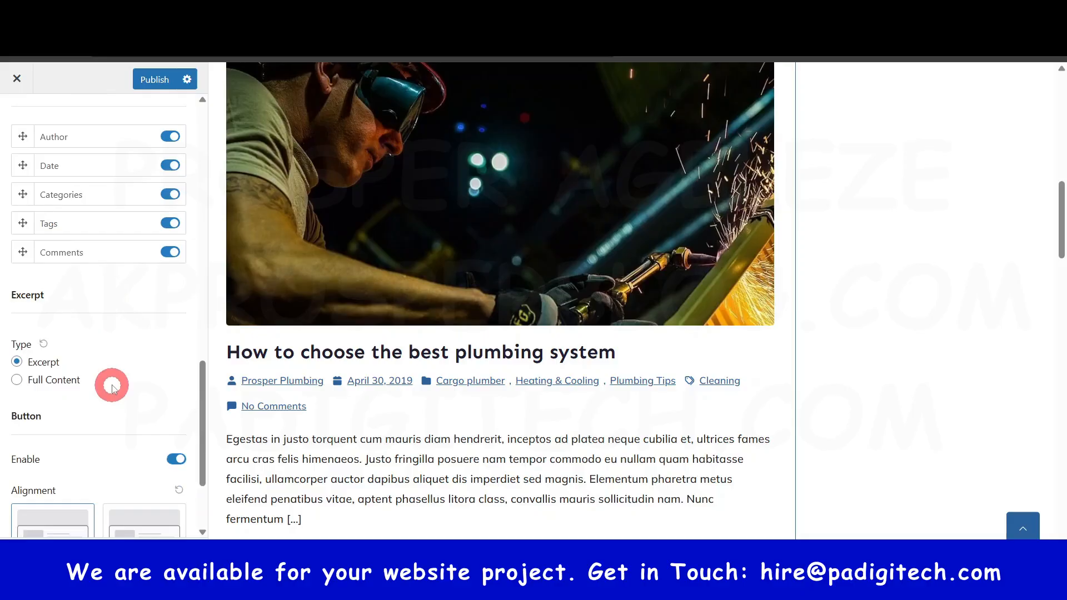
scroll(110, 381, up, 4)
click(172, 266)
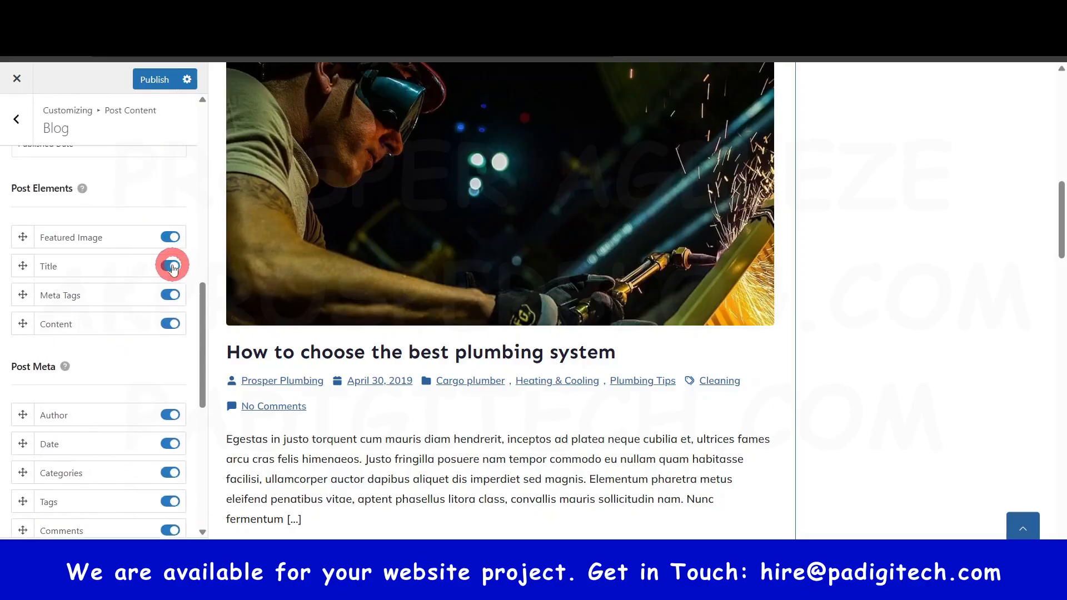
click(21, 269)
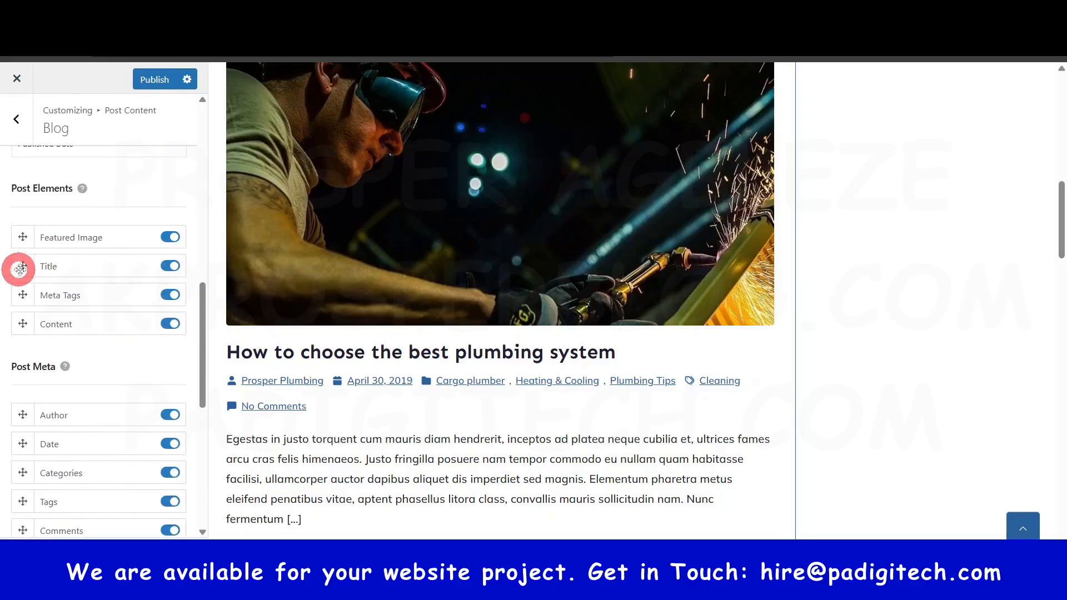
drag(34, 260, 30, 243)
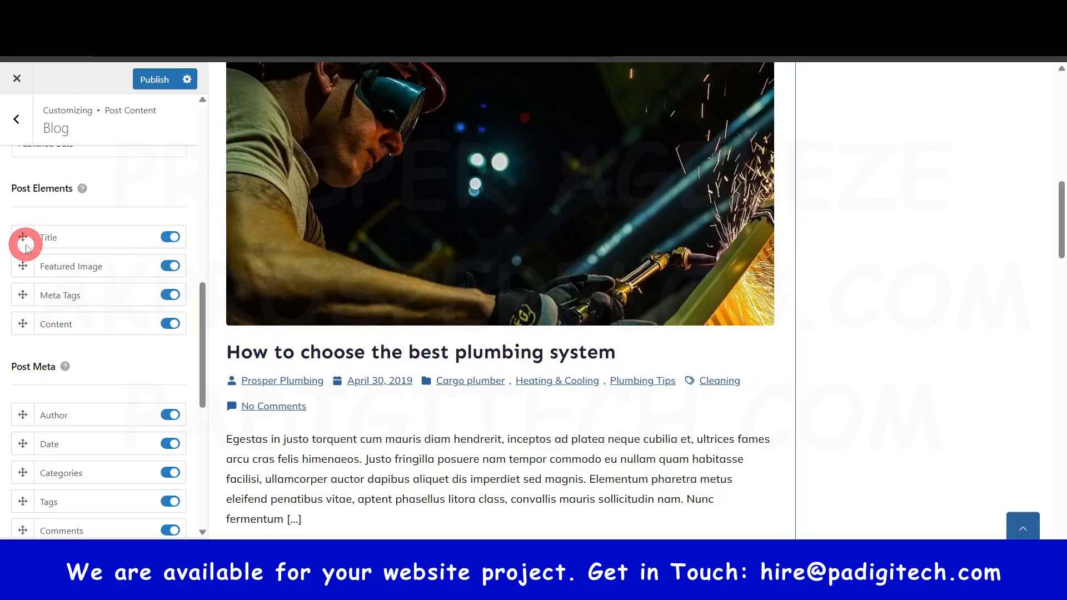
scroll(64, 308, up, 1)
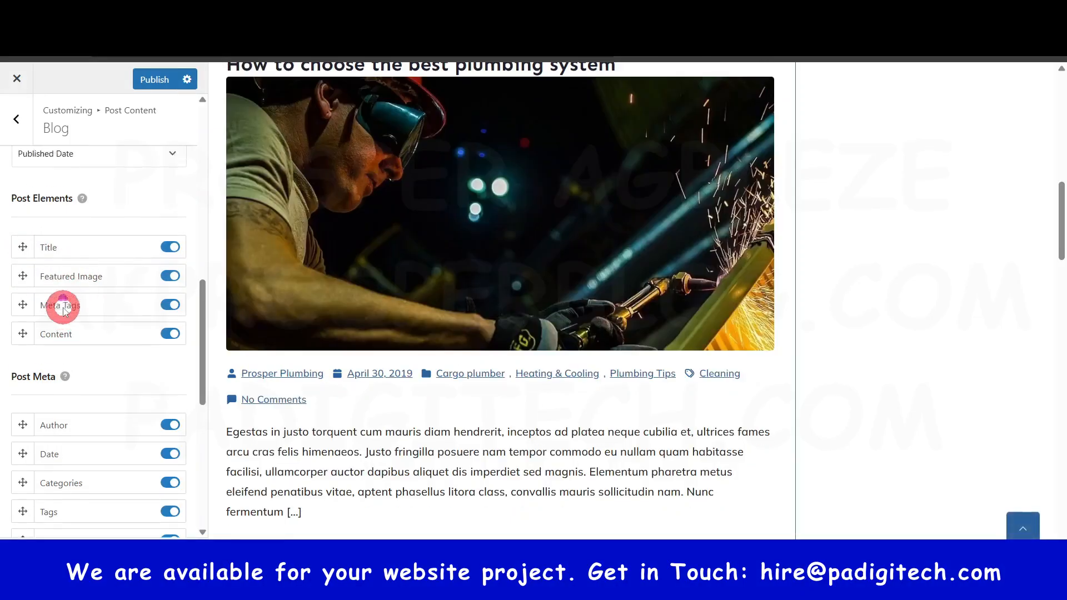
scroll(63, 308, up, 1)
scroll(389, 200, up, 2)
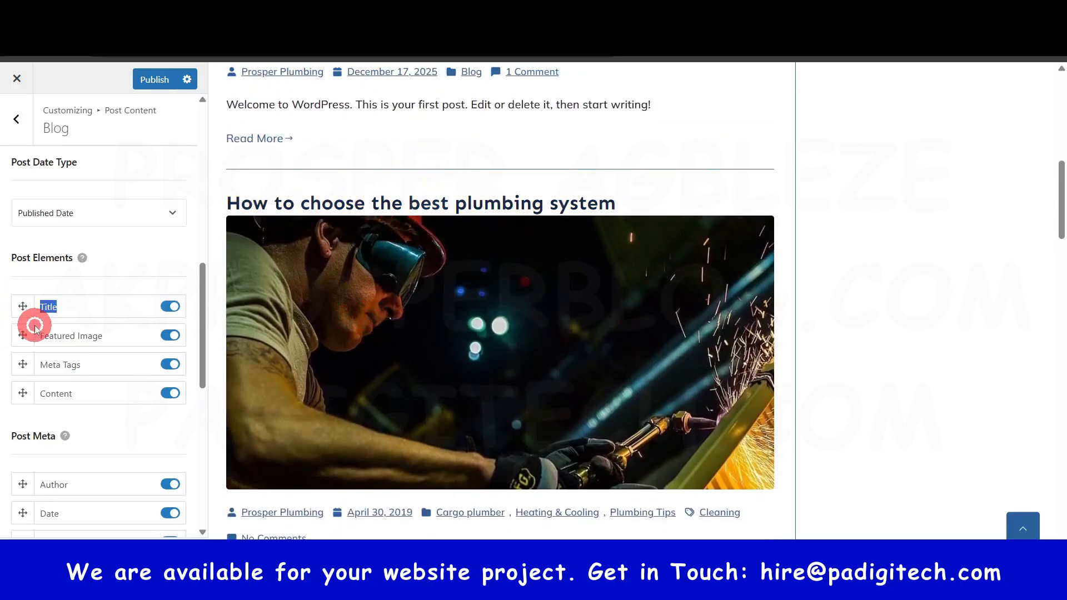
Step: Try to move Title back below Featured Image, look over the excerpt and button options, and return to the Post Content settings
drag(25, 310, 27, 335)
scroll(148, 334, down, 6)
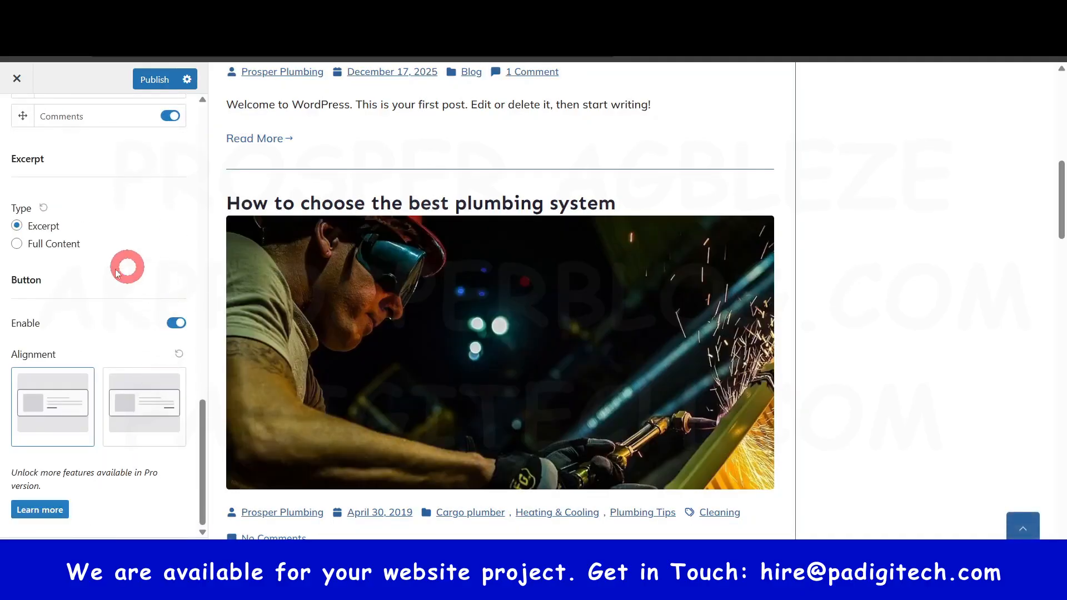
scroll(78, 265, up, 8)
scroll(78, 266, up, 4)
click(15, 128)
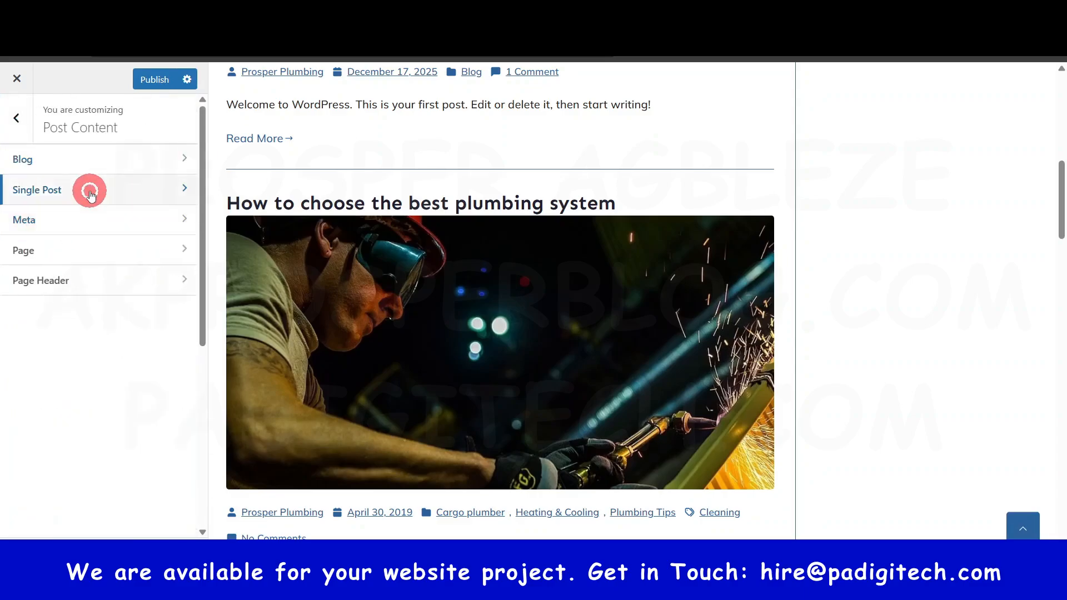
Step: Examine the Single Post layout, post elements and post meta options against the preview of "How to choose the best plumbing system"
click(90, 190)
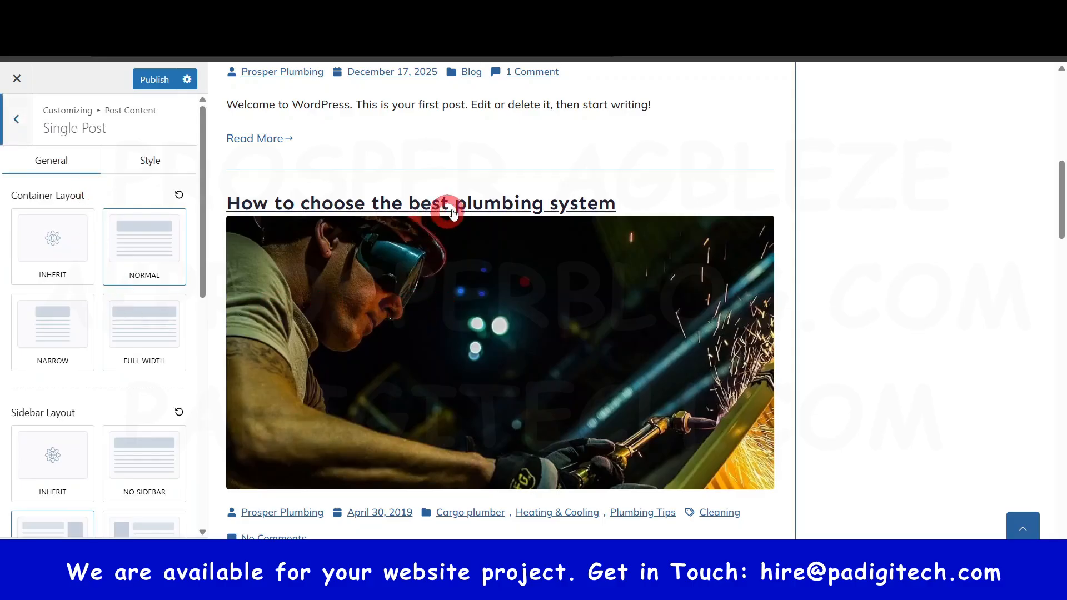
click(453, 206)
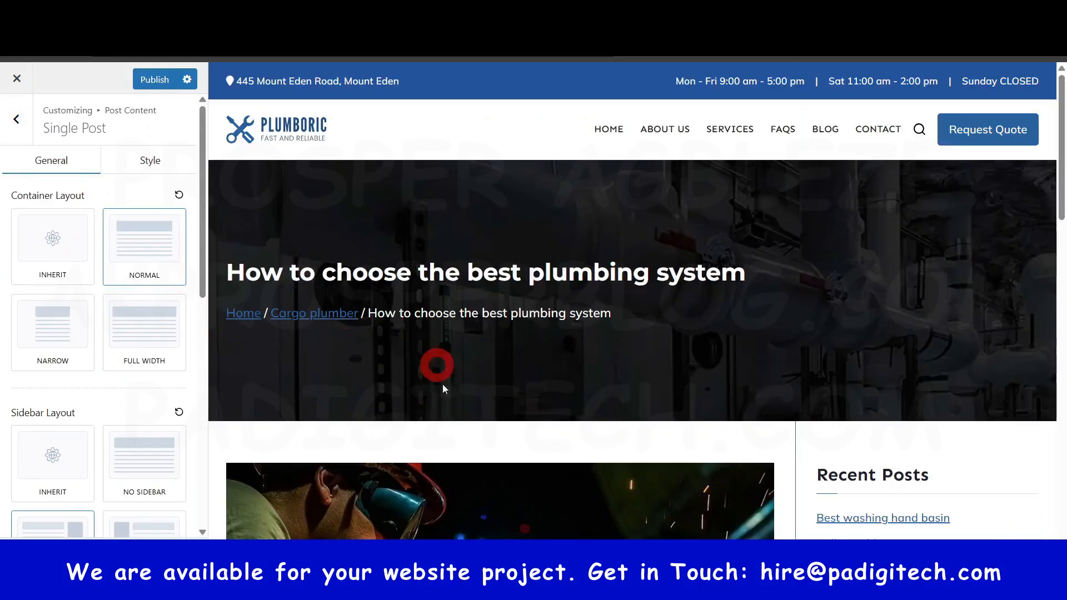
scroll(445, 389, down, 9)
scroll(74, 374, down, 4)
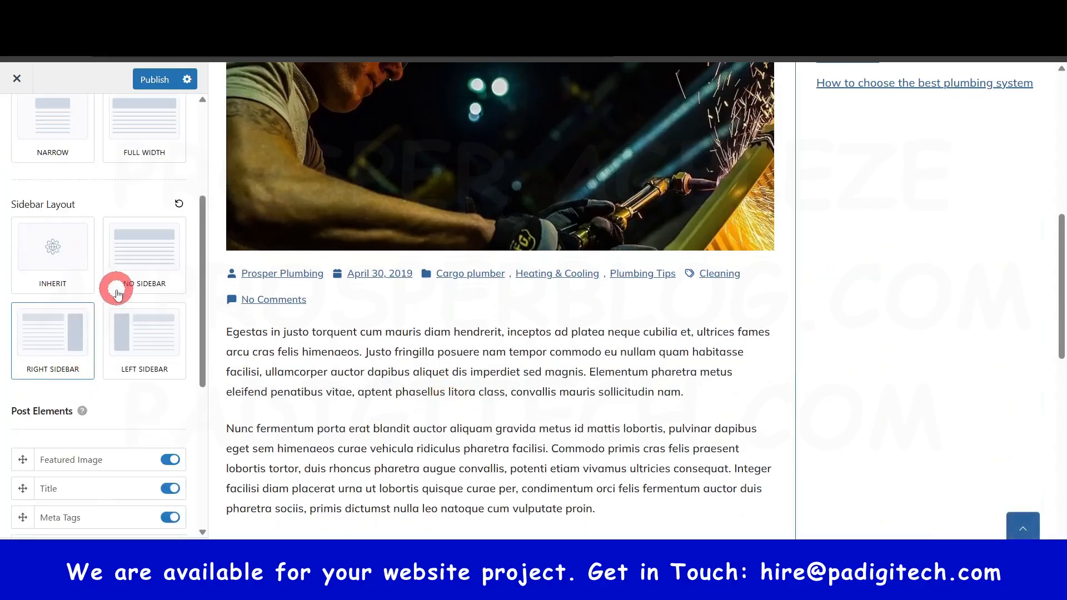
scroll(116, 293, down, 4)
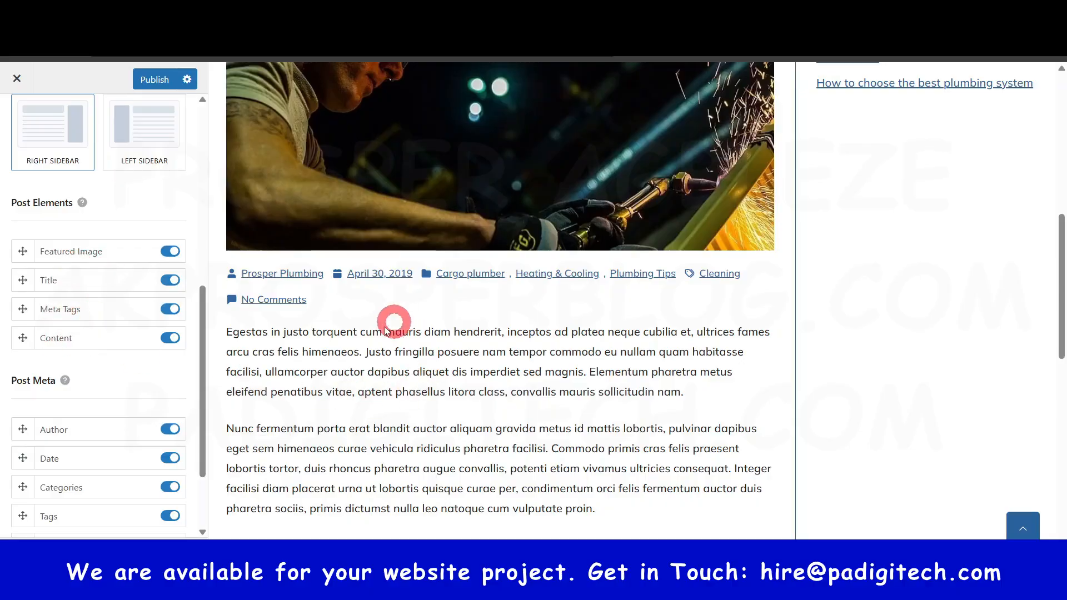
scroll(389, 328, down, 4)
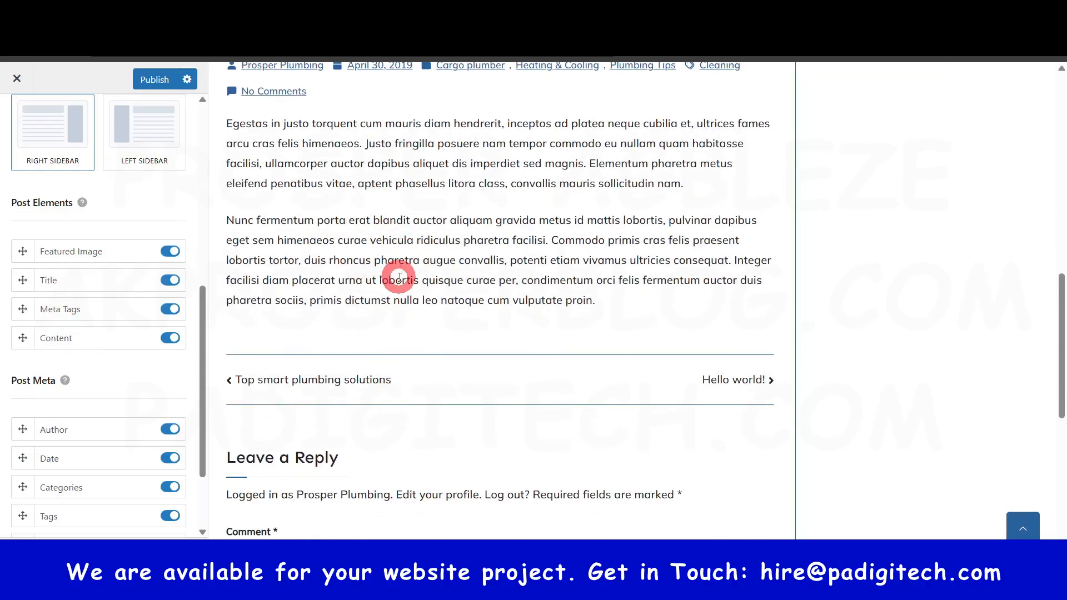
scroll(400, 278, up, 4)
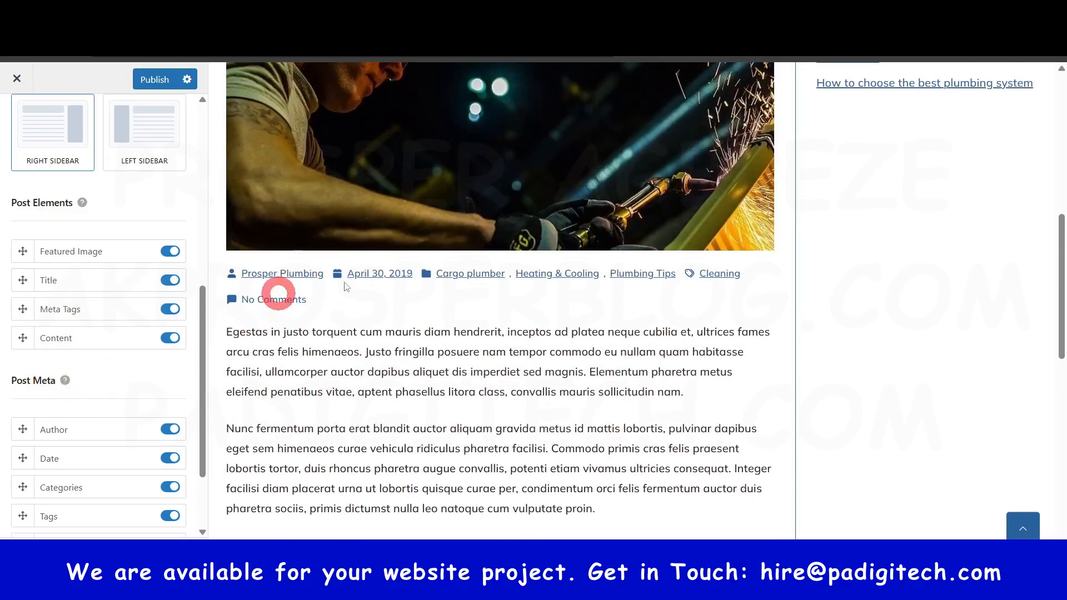
scroll(135, 424, down, 2)
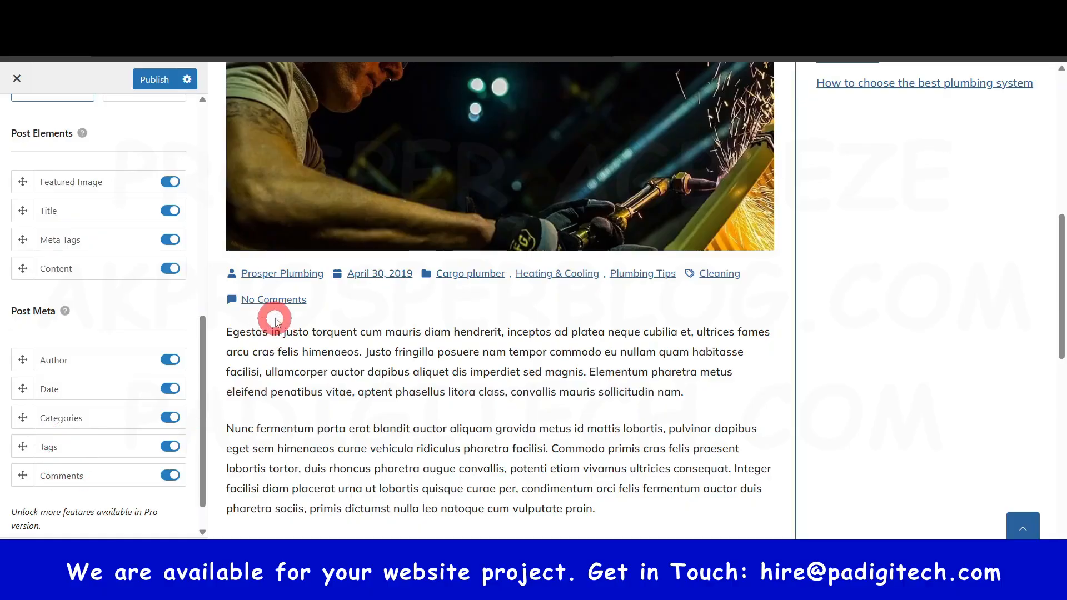
scroll(89, 405, down, 1)
scroll(89, 406, up, 10)
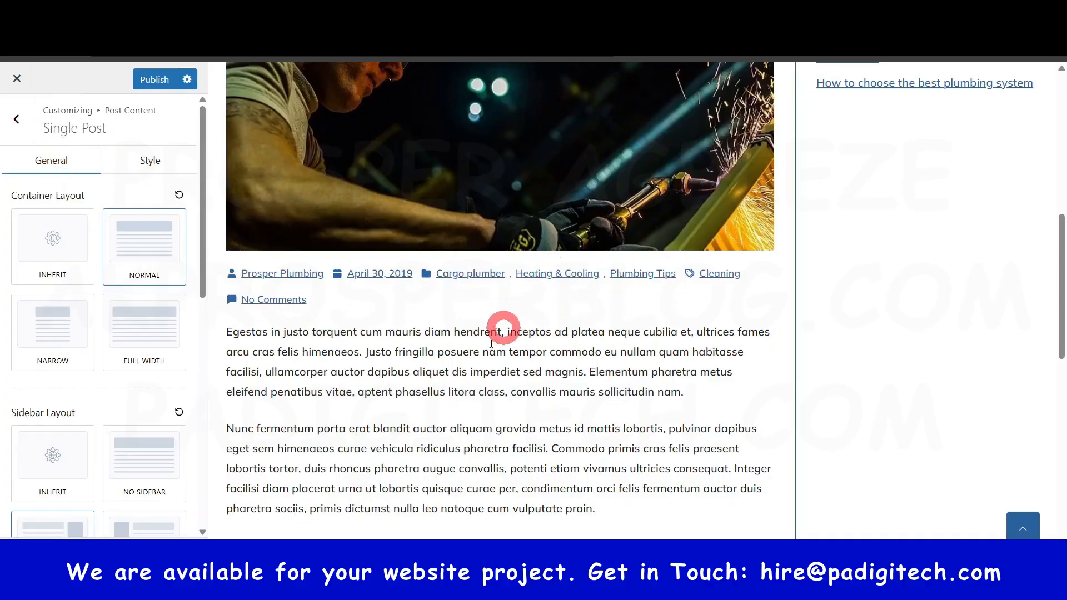
Step: Turn off Date in the Single Post's post meta and return to the Post Content settings
scroll(493, 372, up, 1)
scroll(449, 363, down, 2)
scroll(109, 467, down, 5)
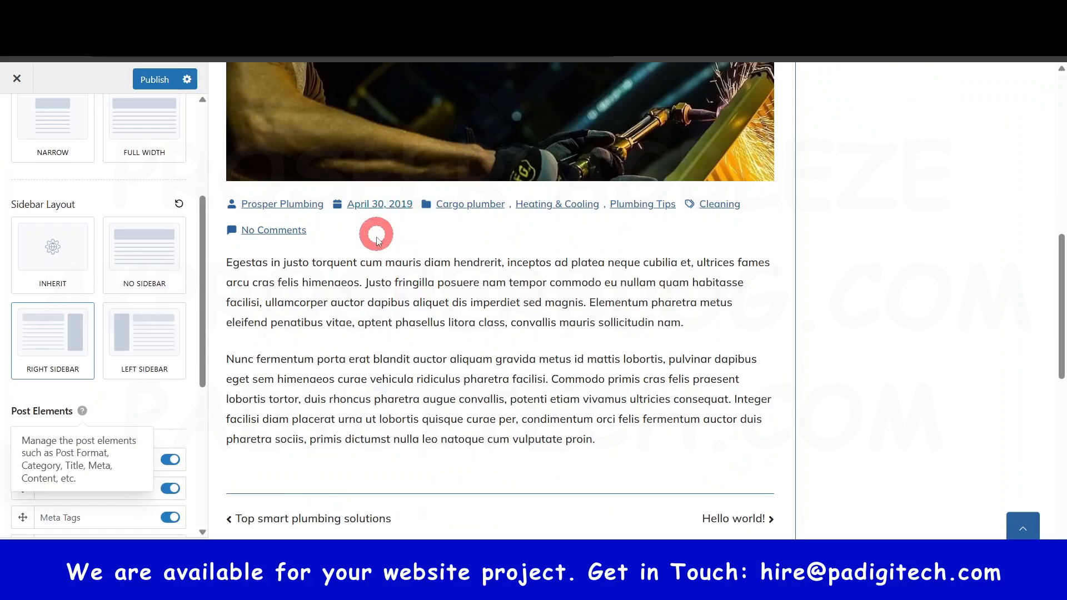
scroll(150, 406, down, 5)
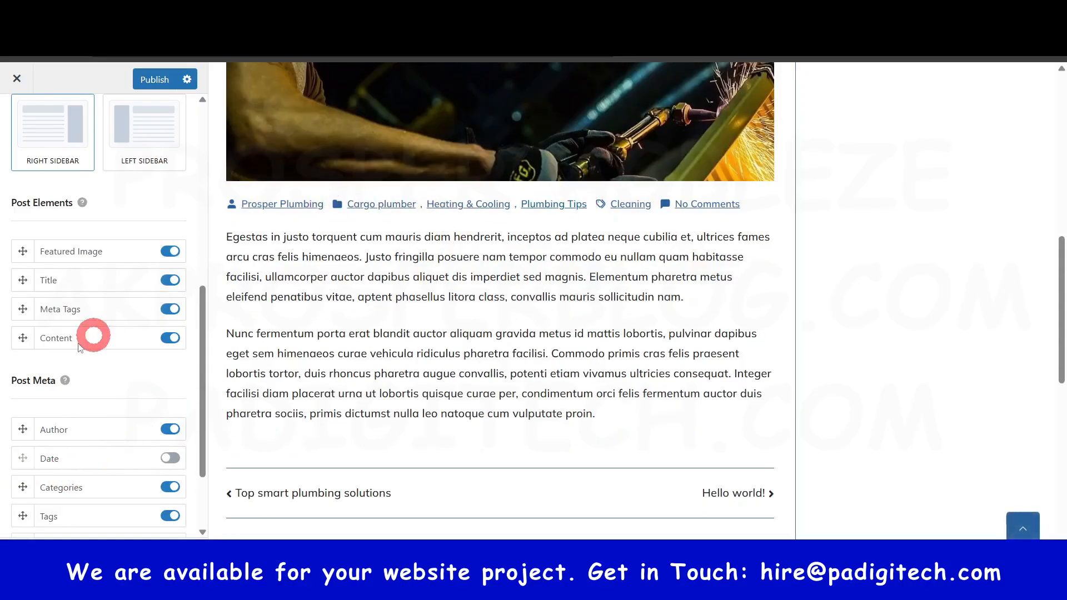
scroll(33, 339, up, 10)
click(14, 119)
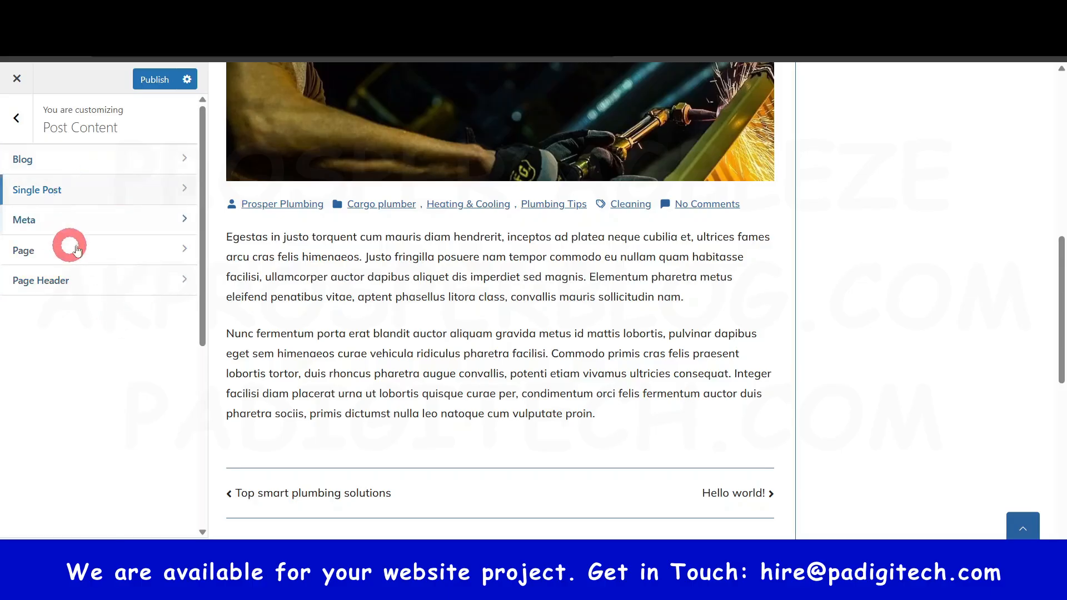
Step: Look over the single post preview from the featured image to the comment form and return to the main customizer settings
scroll(331, 287, down, 7)
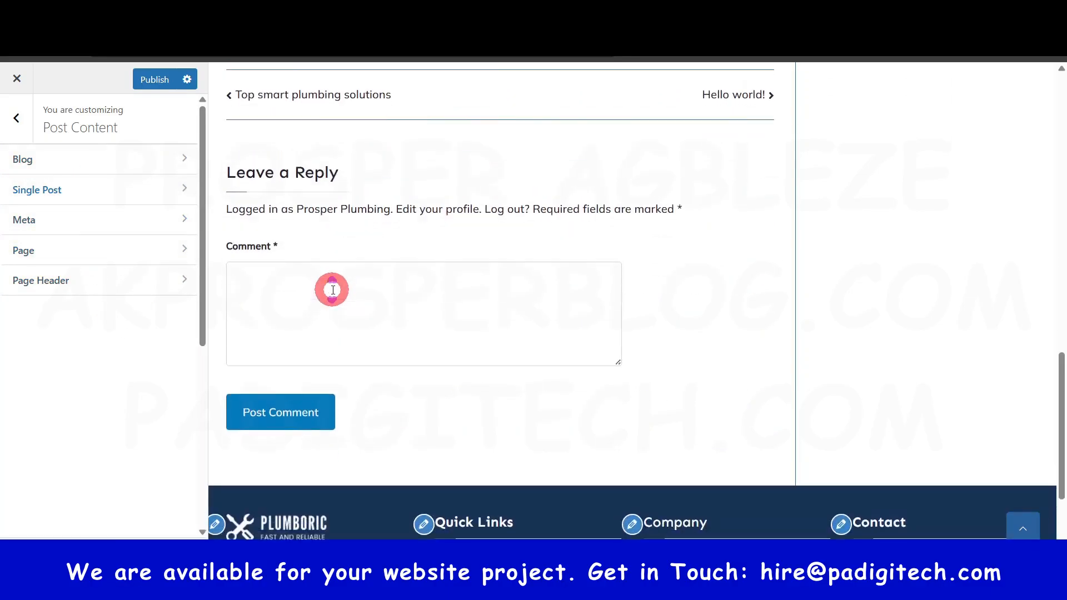
scroll(331, 288, up, 7)
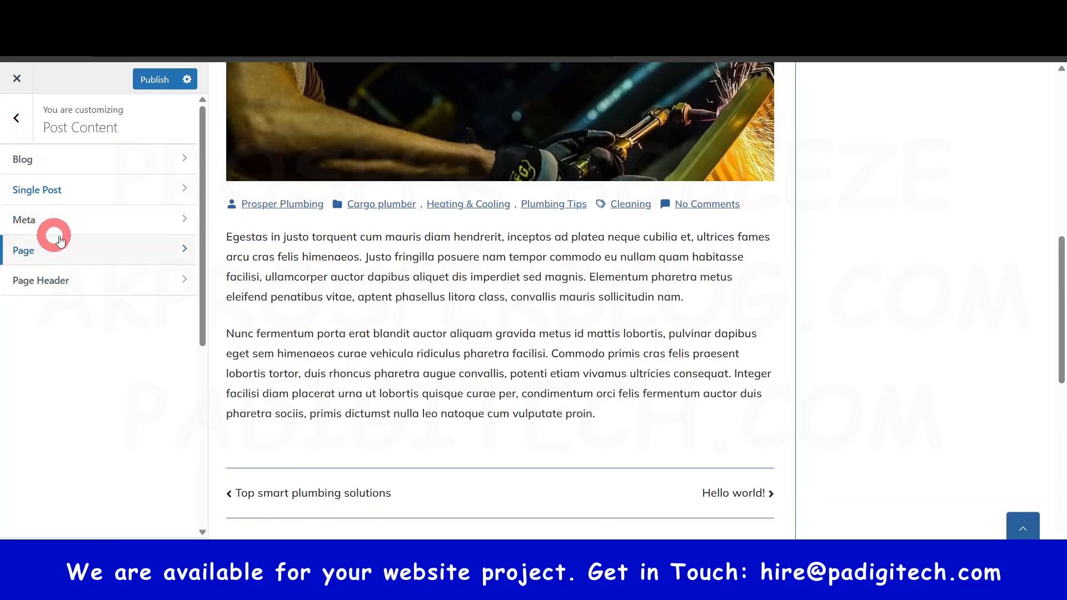
scroll(389, 223, up, 5)
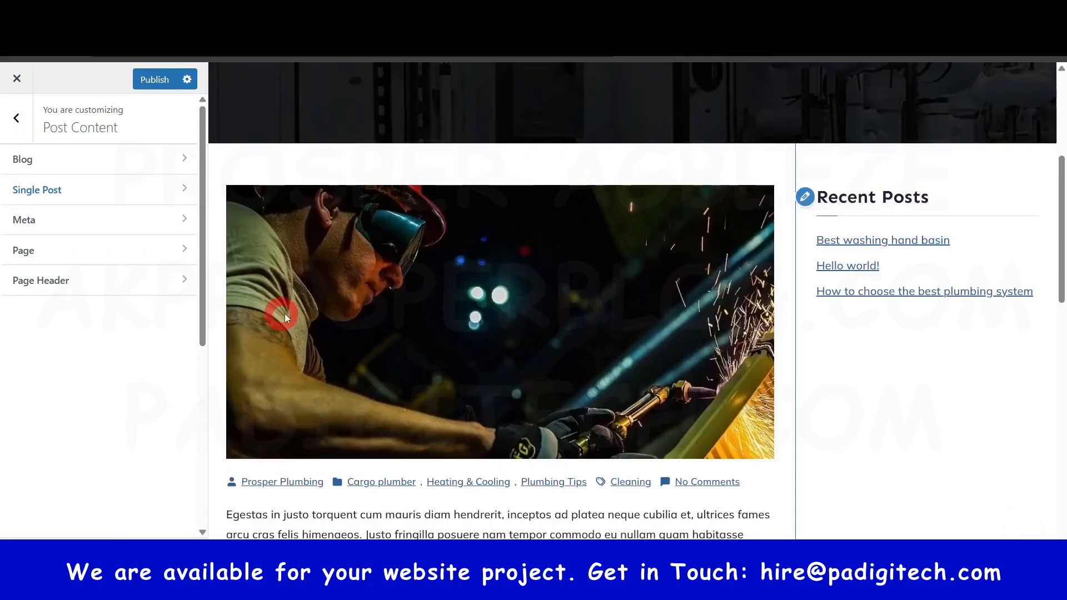
click(25, 129)
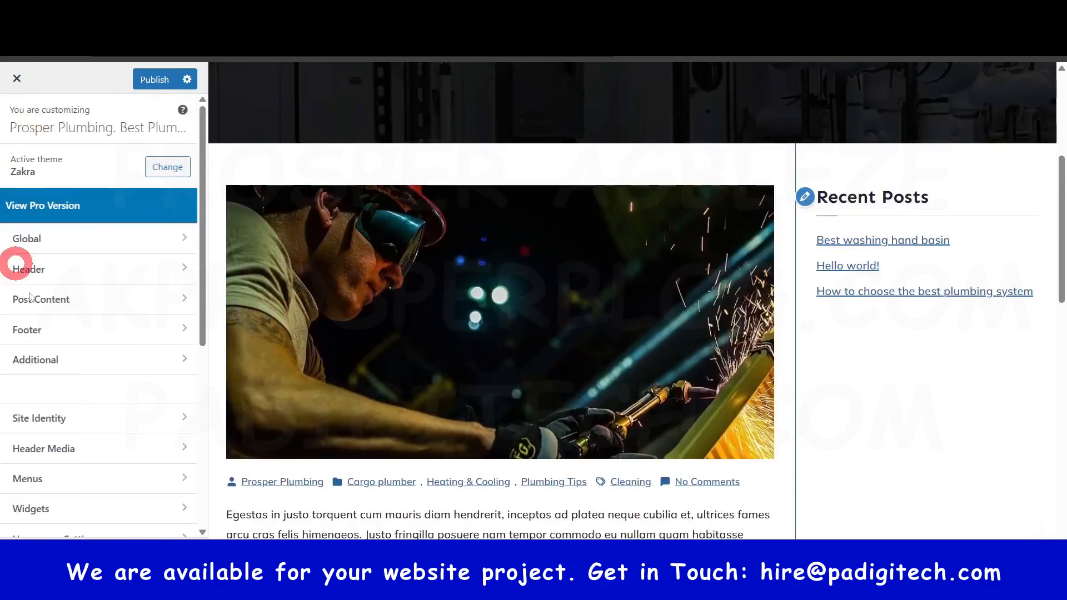
Step: Examine the footer preview and footer Widget 1's title, link, content and alignment options
click(73, 339)
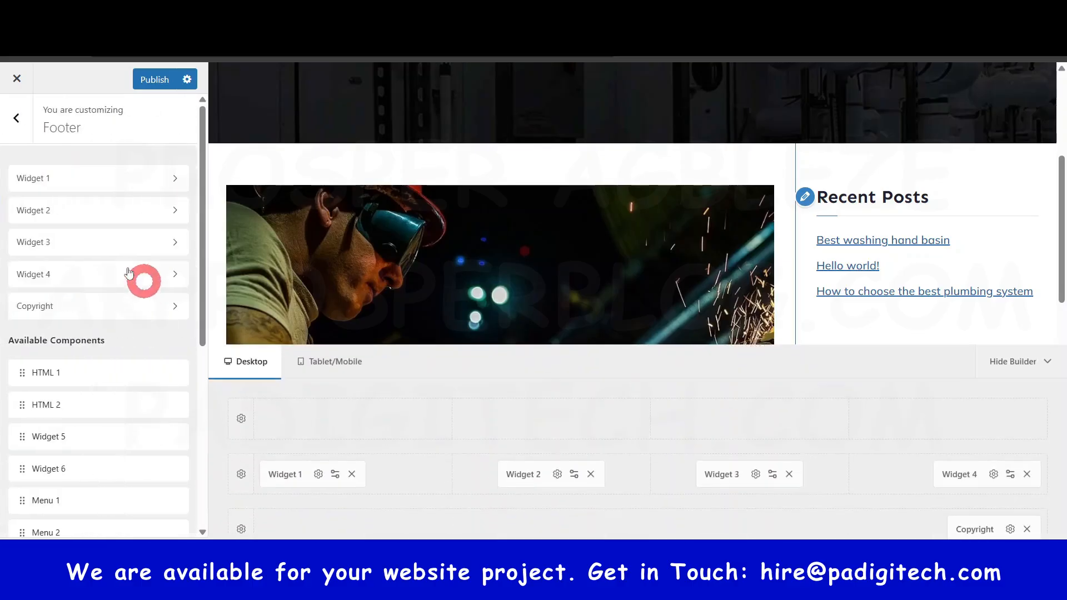
scroll(765, 192, down, 1)
scroll(765, 191, down, 10)
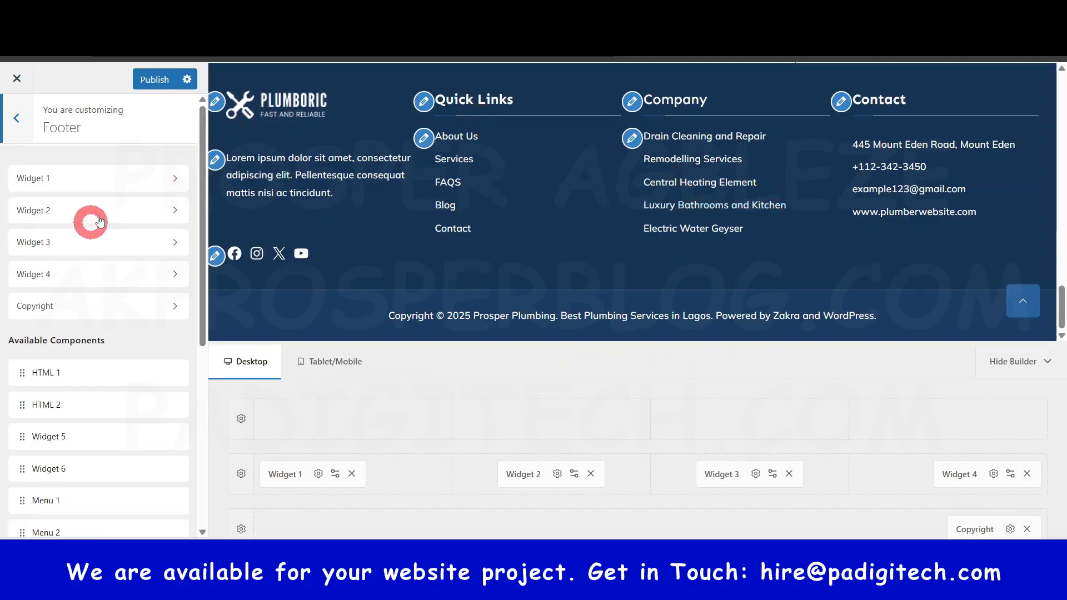
click(47, 185)
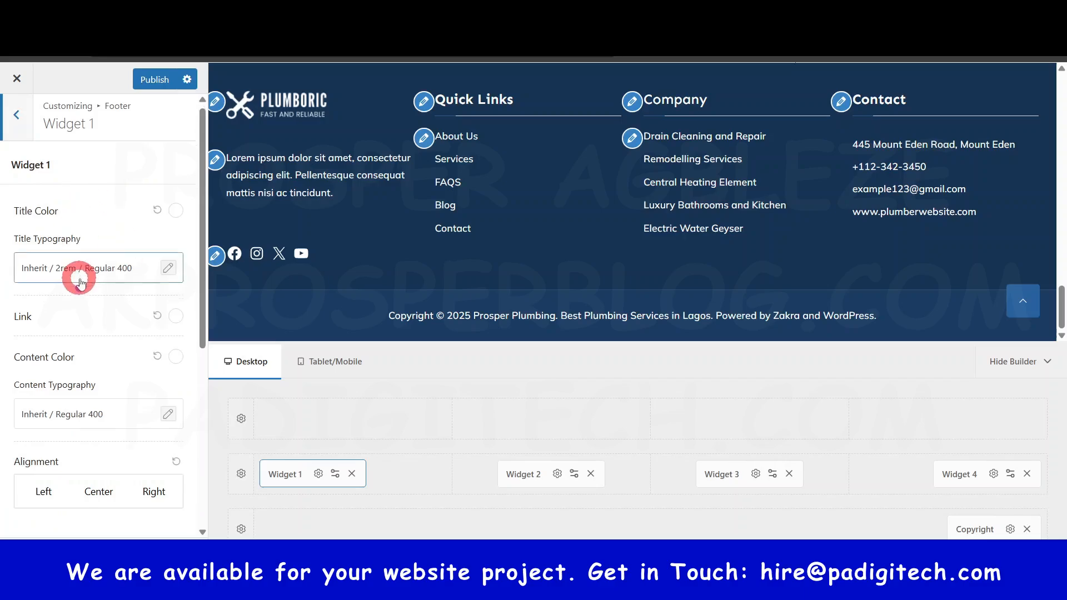
scroll(78, 278, down, 5)
scroll(84, 303, up, 5)
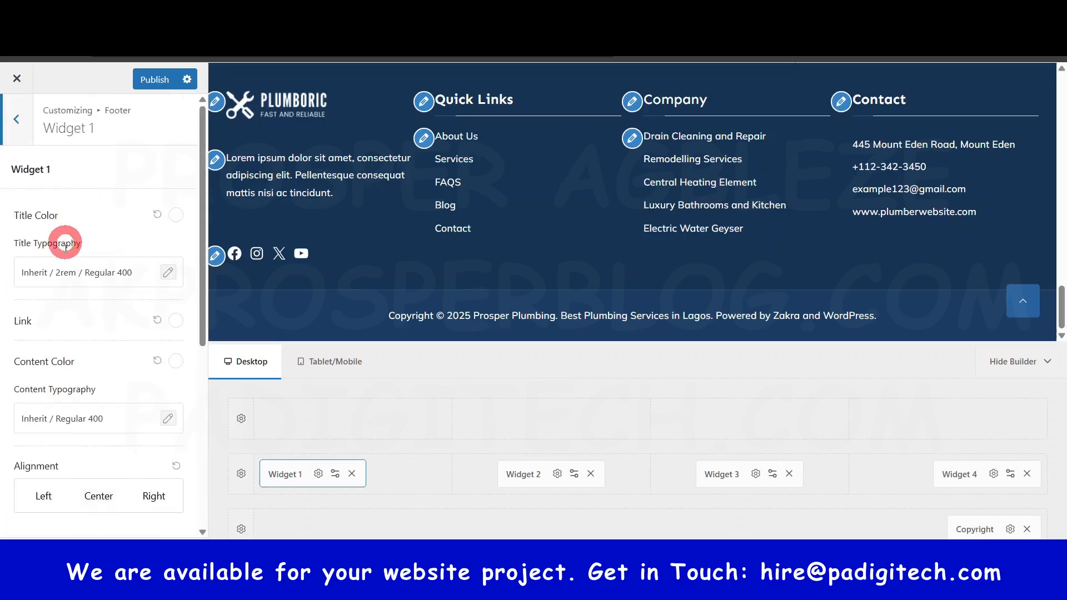
click(13, 127)
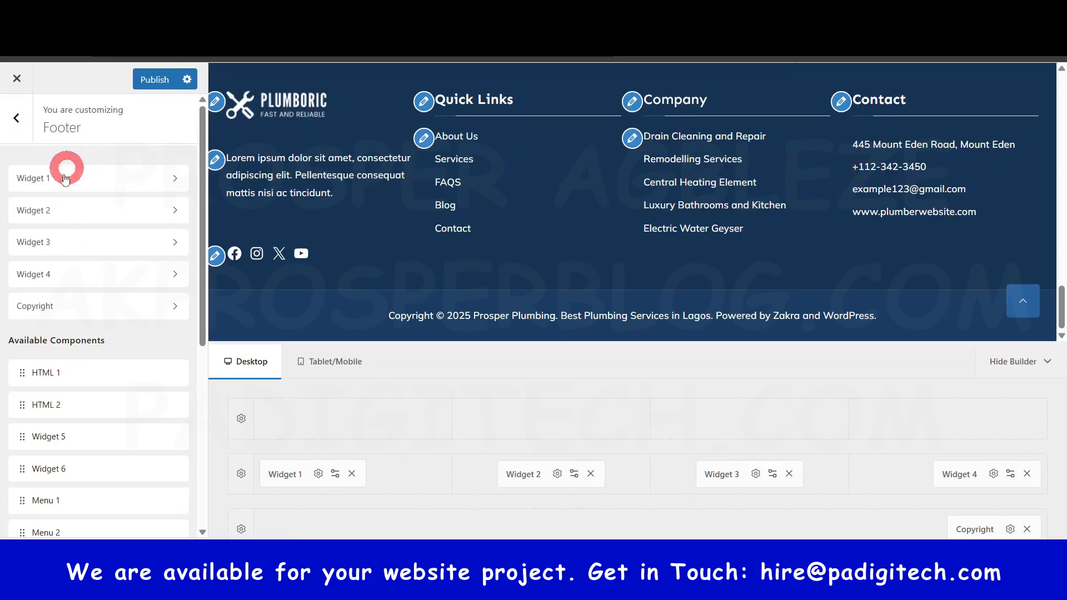
Step: Examine footer Widget 2's style options and the builder's Widget 3 and Copyright components, and return to the main customizer settings
click(63, 215)
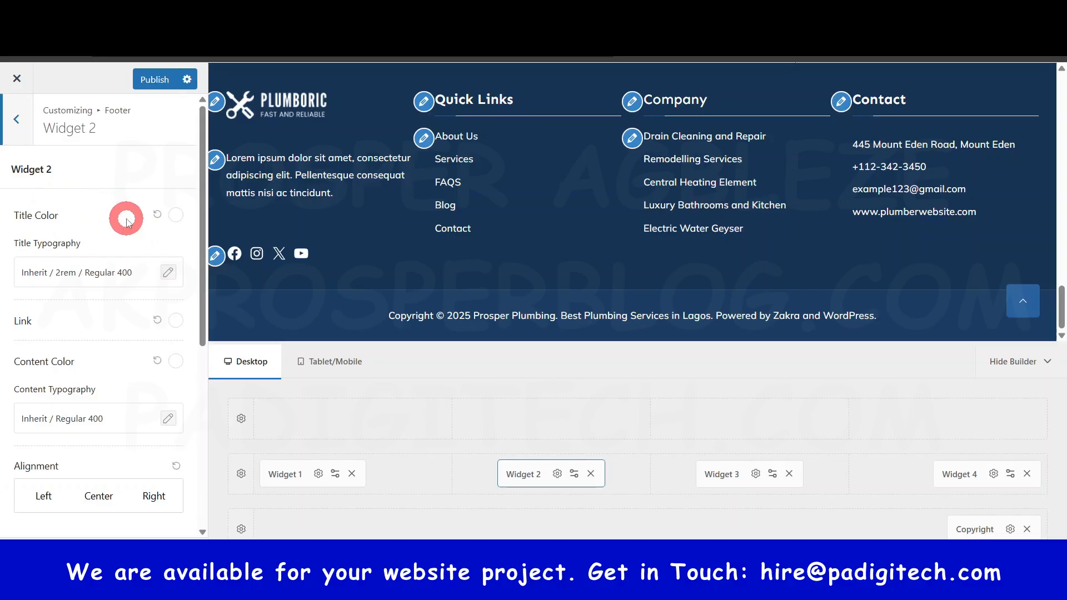
scroll(49, 334, down, 4)
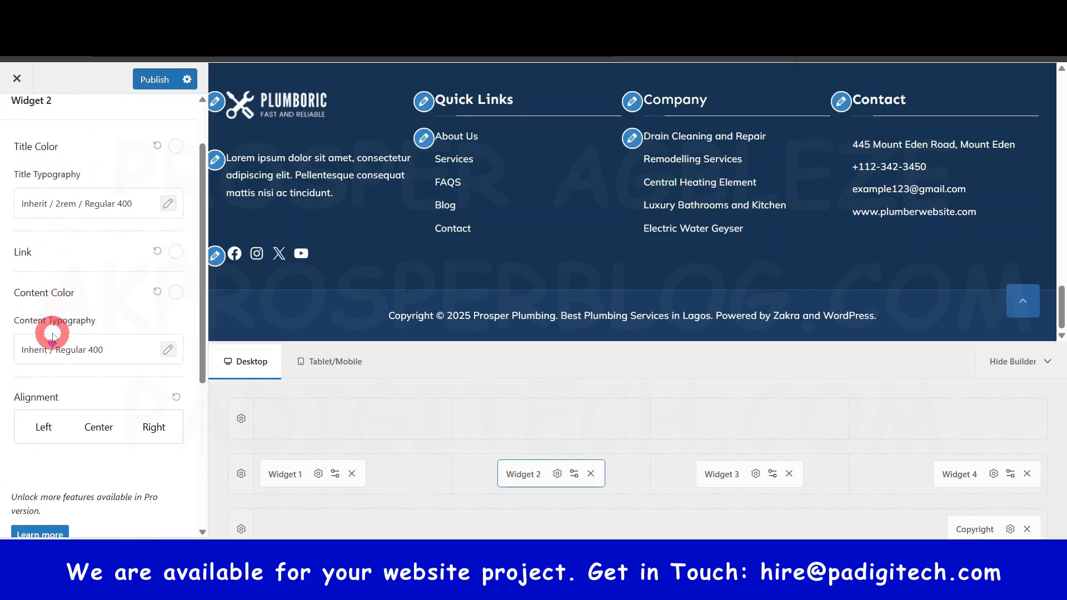
scroll(114, 309, up, 4)
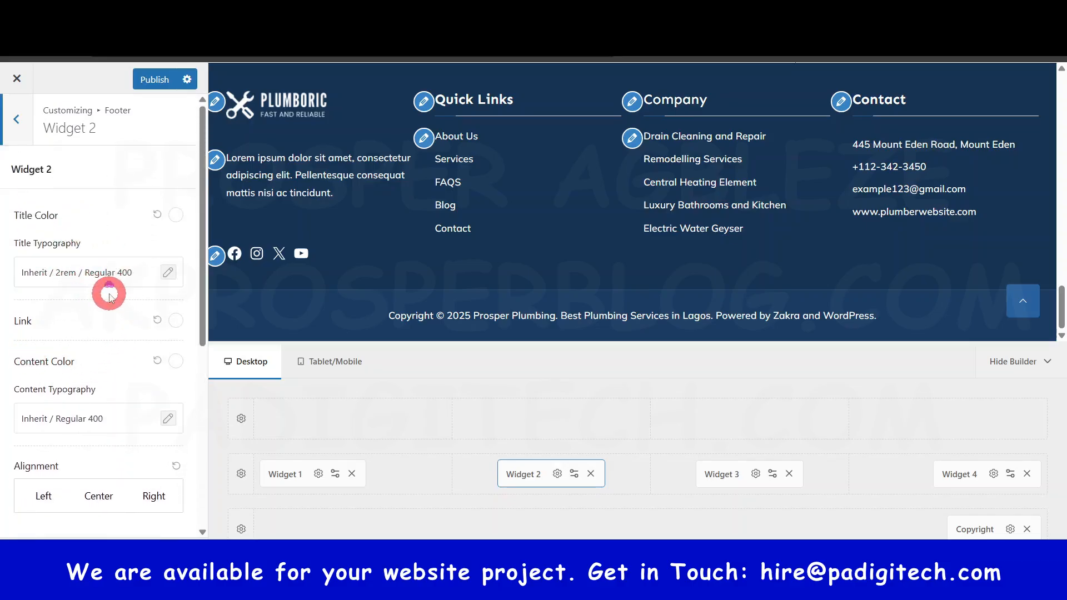
click(10, 132)
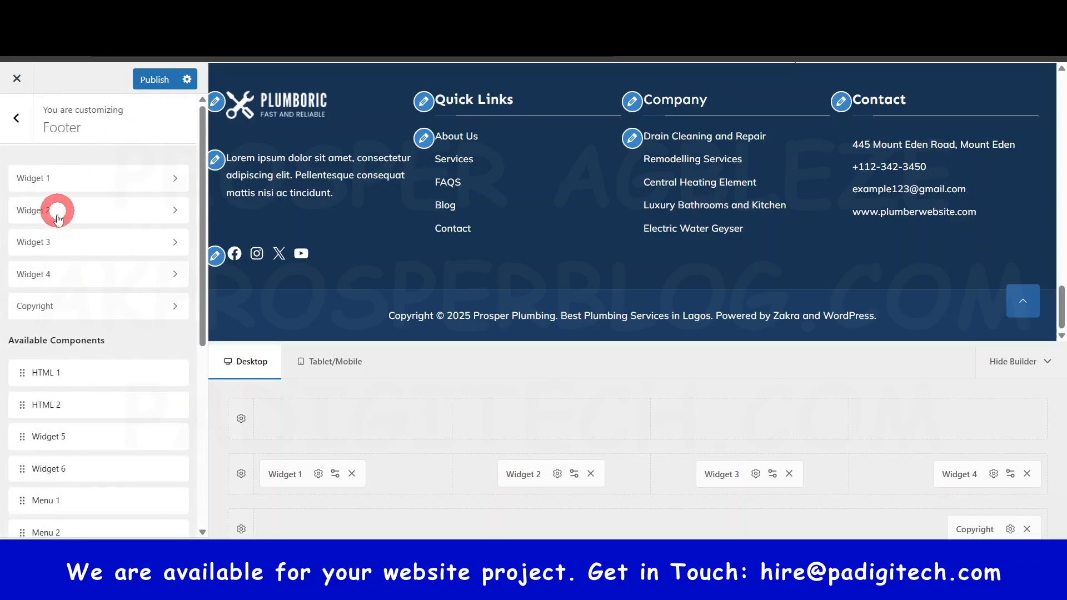
click(755, 473)
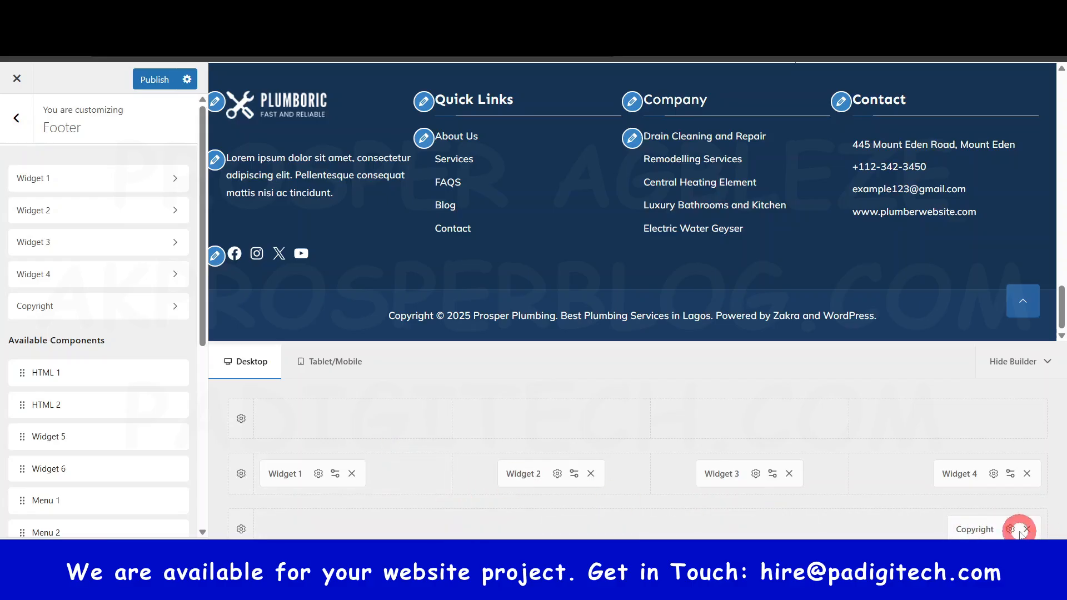
drag(1015, 530, 325, 298)
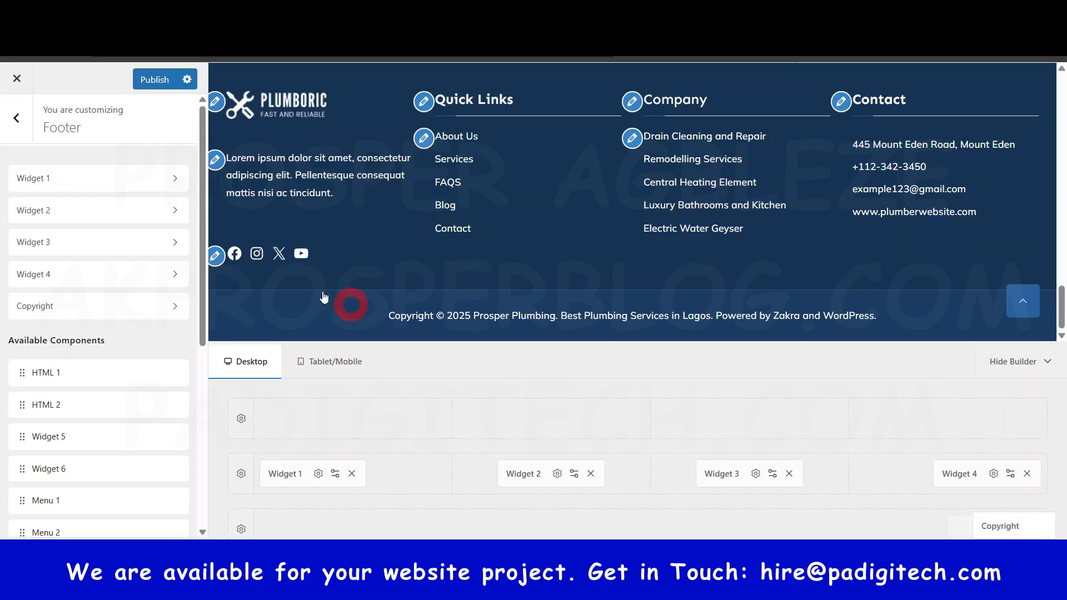
click(16, 116)
click(16, 117)
Step: Examine the Optimization option in the theme's Additional settings
click(20, 333)
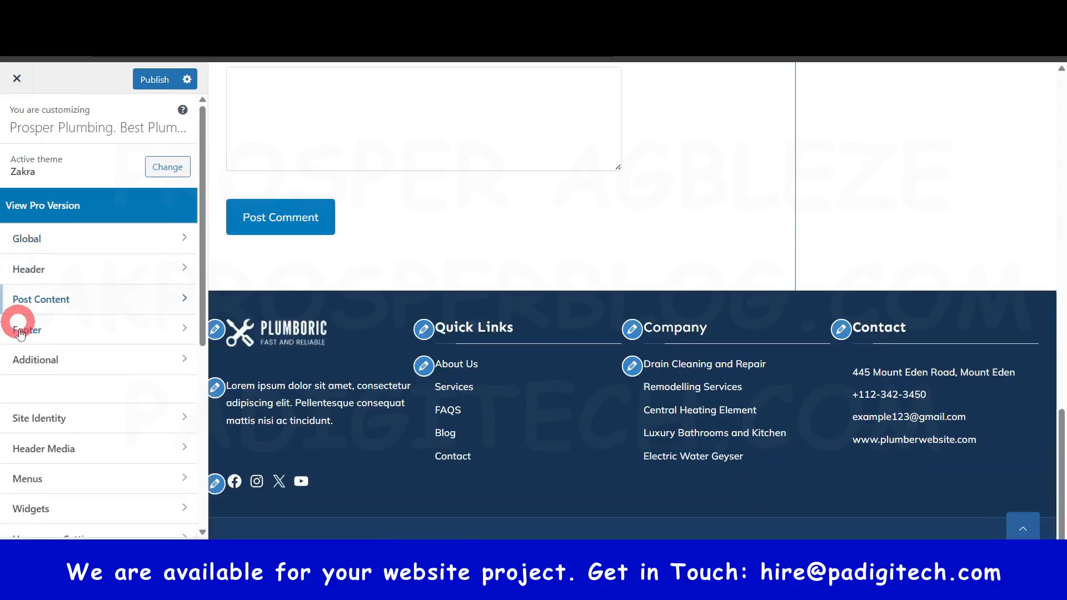
click(35, 356)
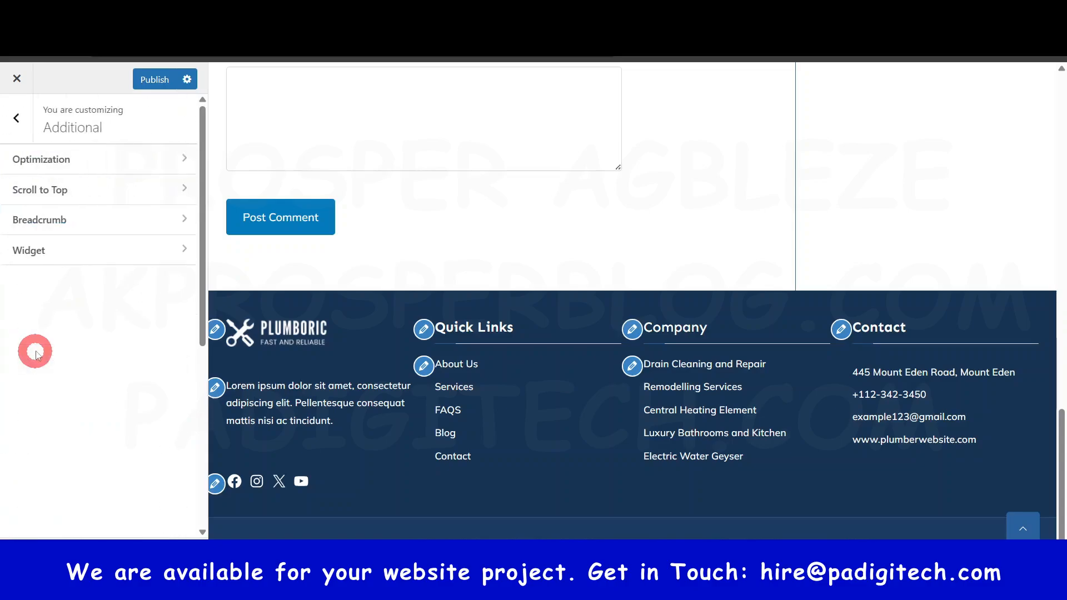
click(98, 159)
click(34, 137)
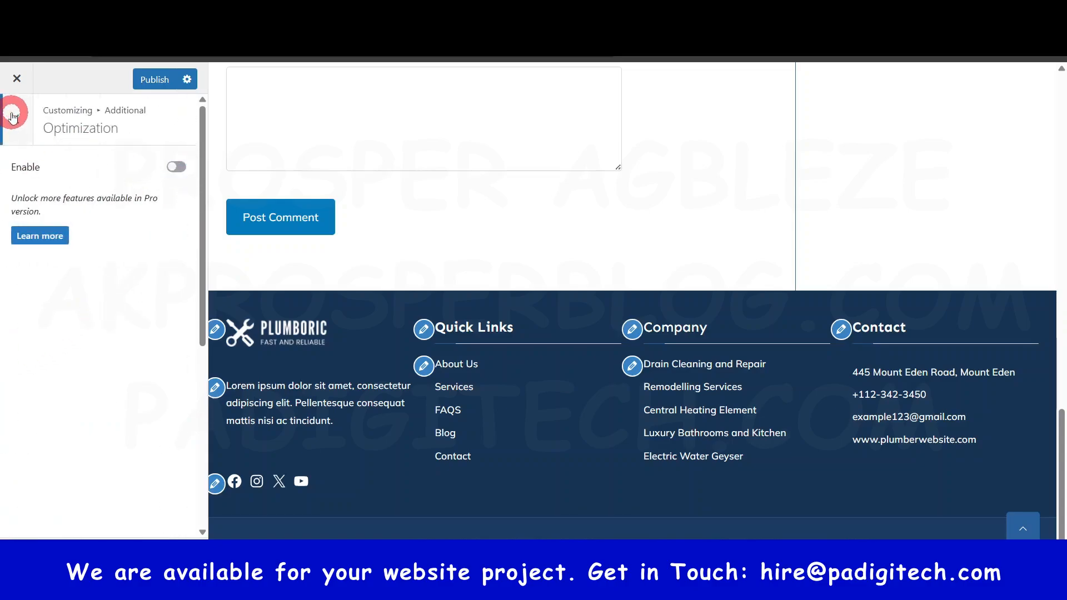
click(13, 116)
Step: Examine the Scroll to Top background and icon color options and test the scroll-to-top control in the post preview
click(58, 192)
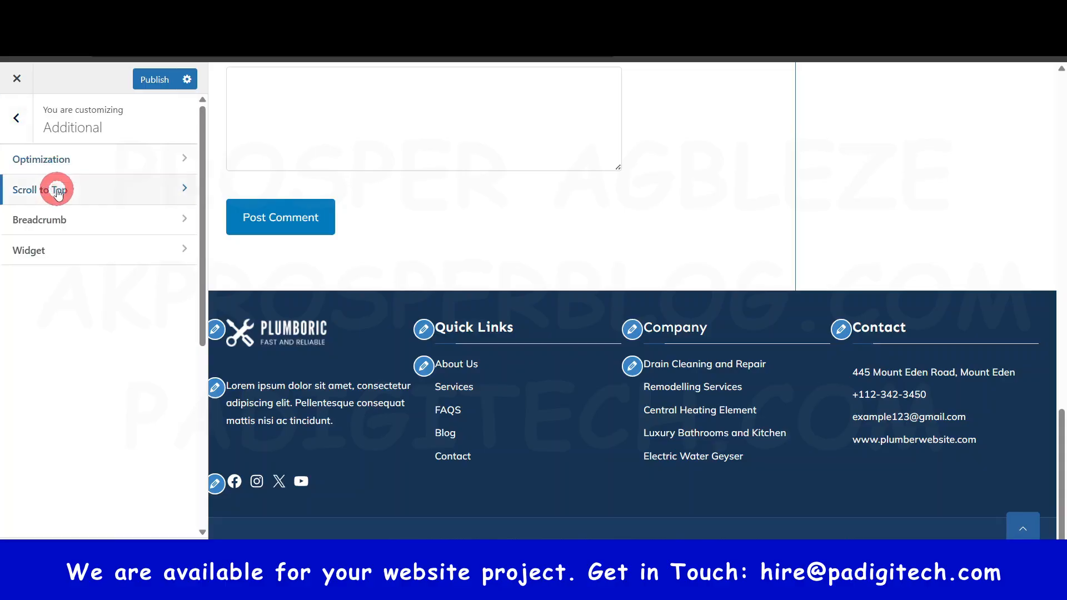
scroll(723, 305, up, 5)
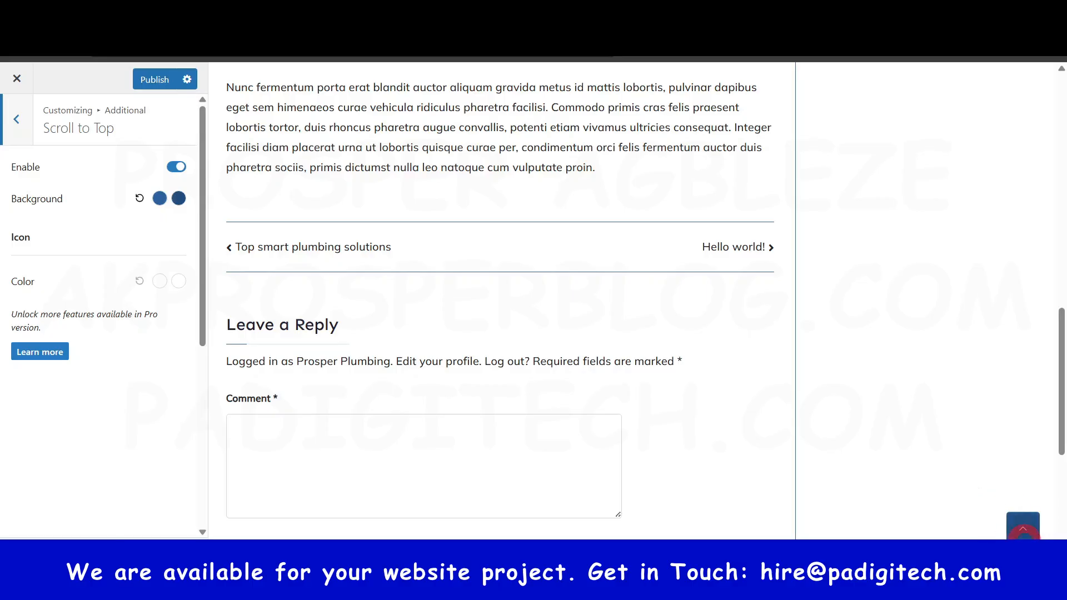
click(201, 182)
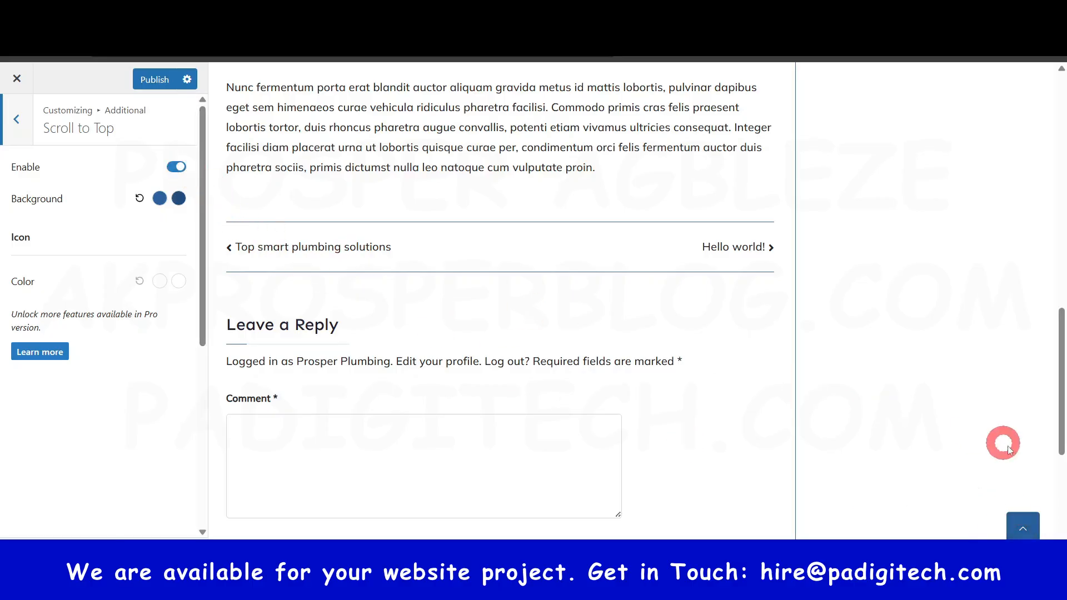
click(1028, 527)
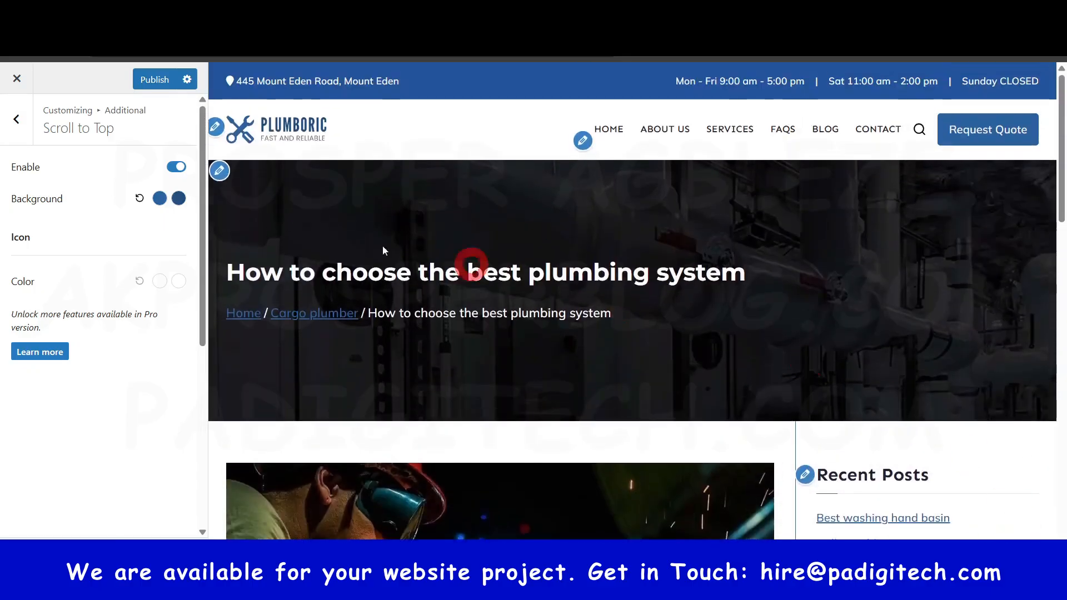
click(17, 120)
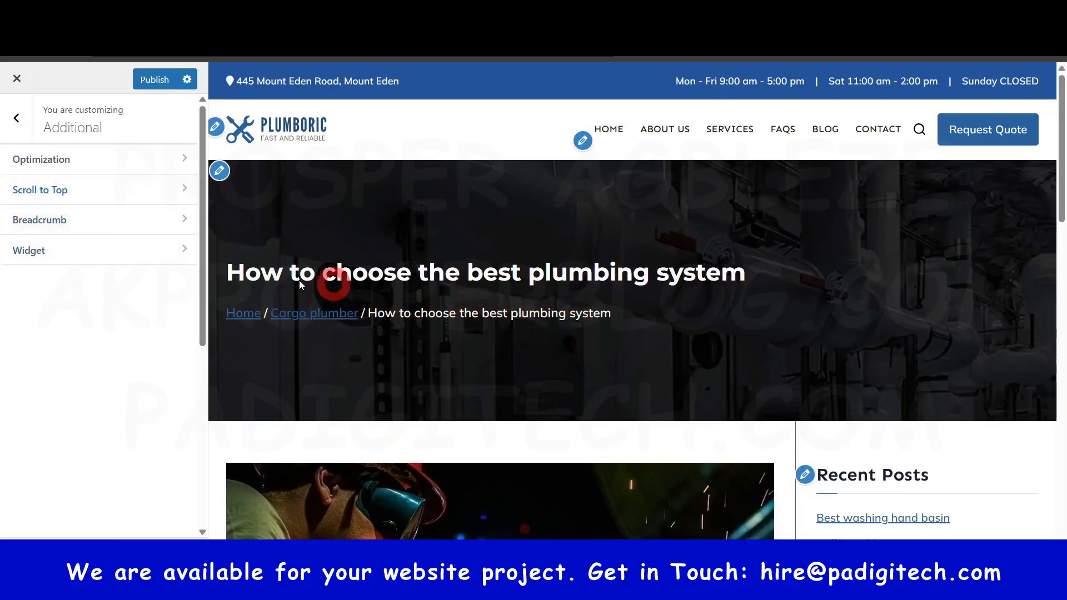
Step: Review the Site Identity settings, including the site title, logo and site icon options
click(16, 113)
click(58, 420)
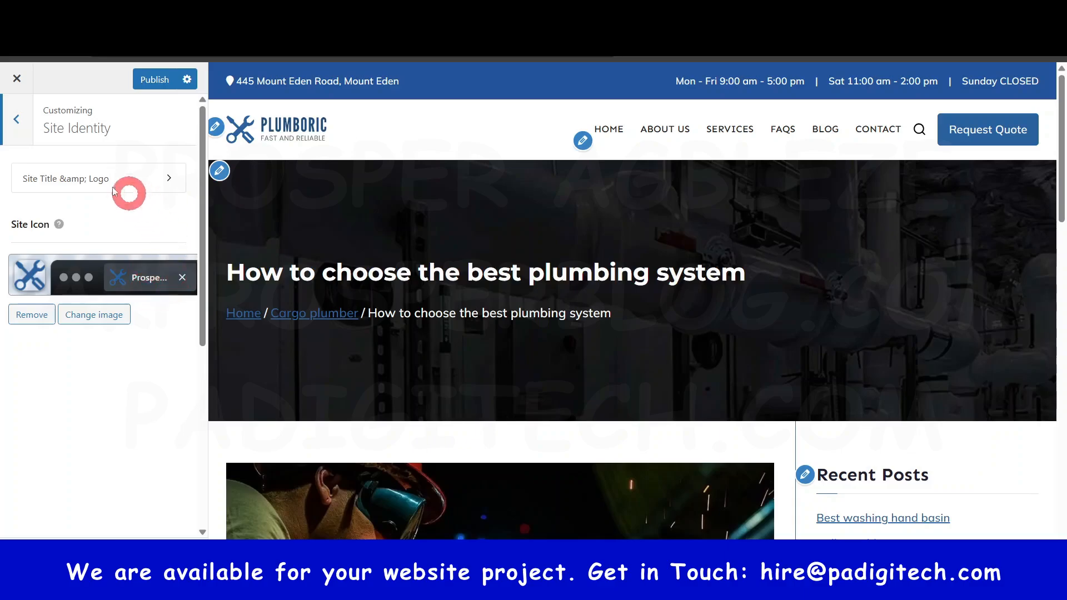
click(21, 126)
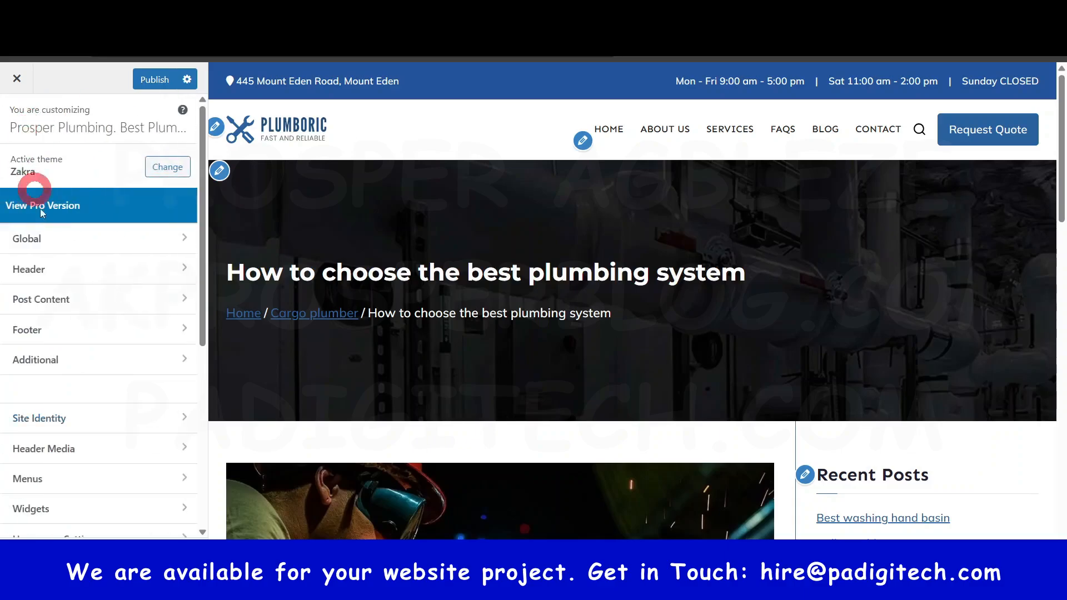
Step: Review the Header Media settings, including the header video notes and header image option
scroll(83, 374, down, 1)
click(89, 376)
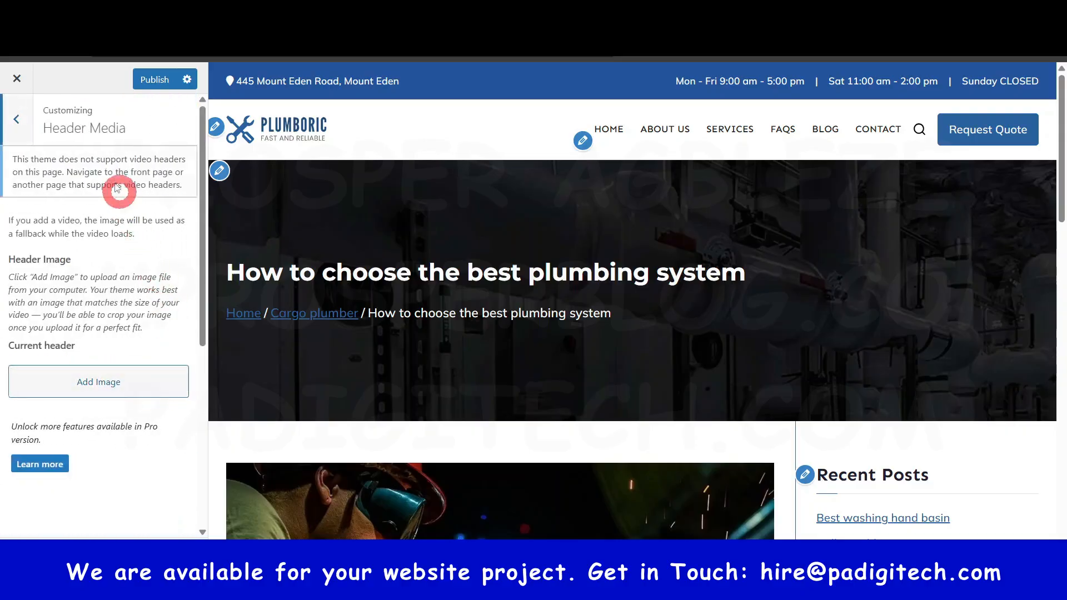
scroll(92, 434, down, 3)
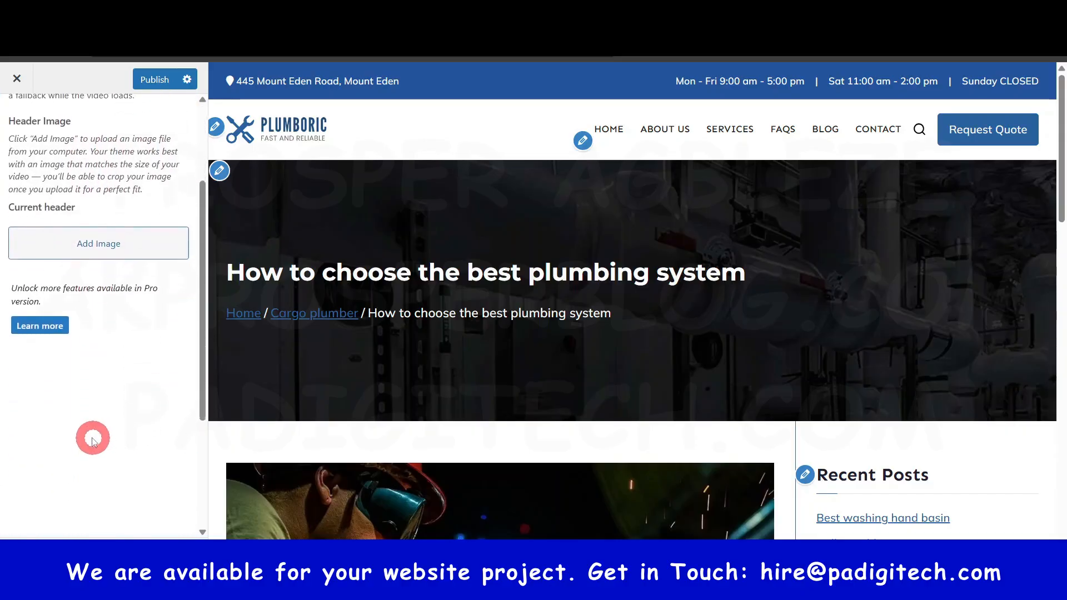
scroll(105, 323, up, 3)
click(29, 134)
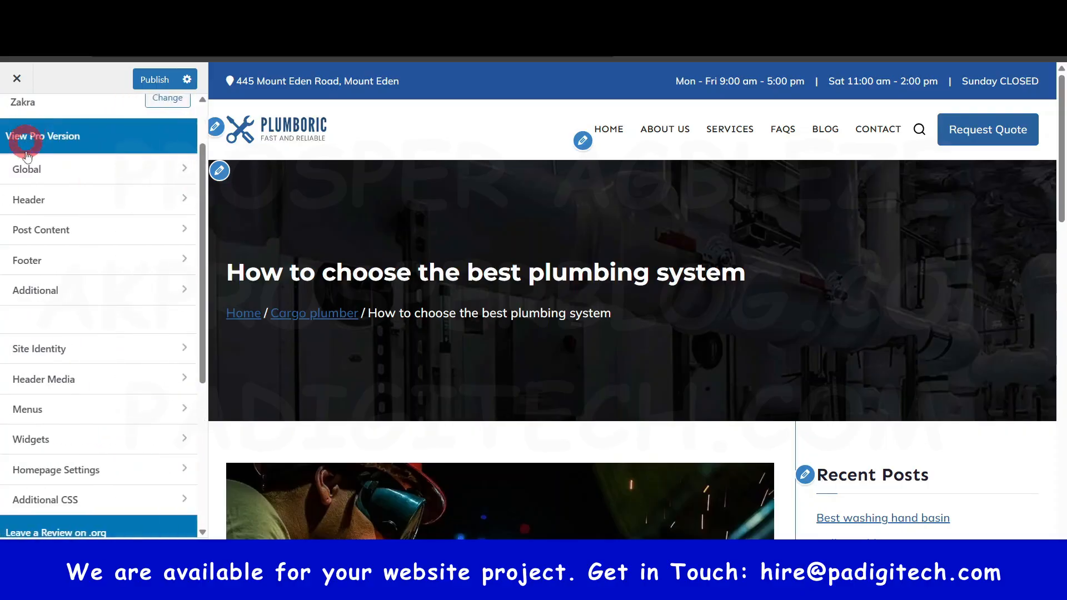
Step: Review the theme's menu locations and the menus available for the Primary Menu, Secondary Menu and Mobile Menu
click(56, 422)
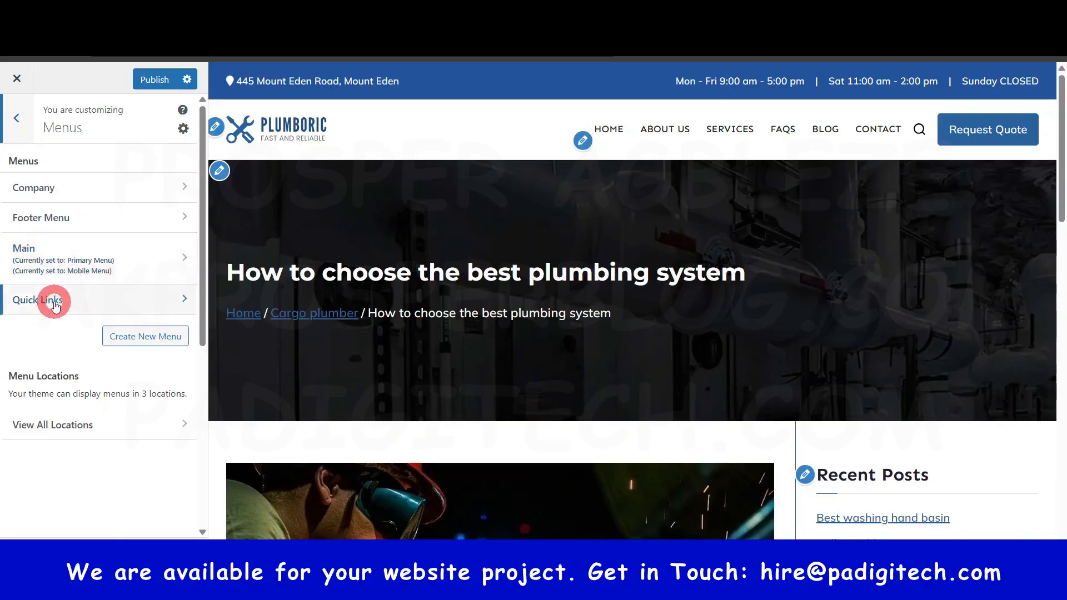
click(52, 424)
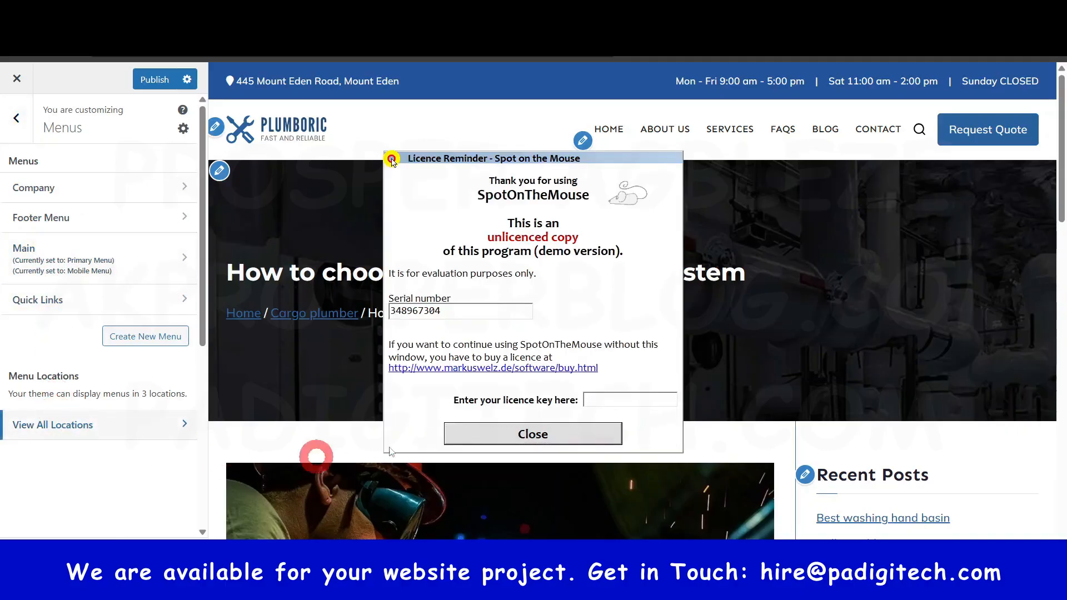
click(533, 435)
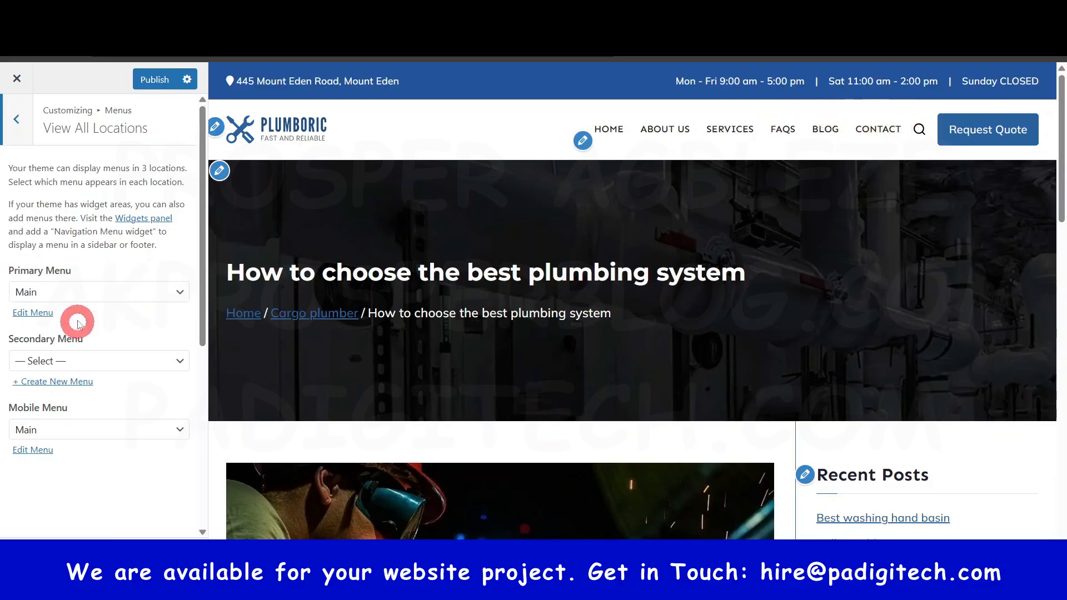
click(179, 292)
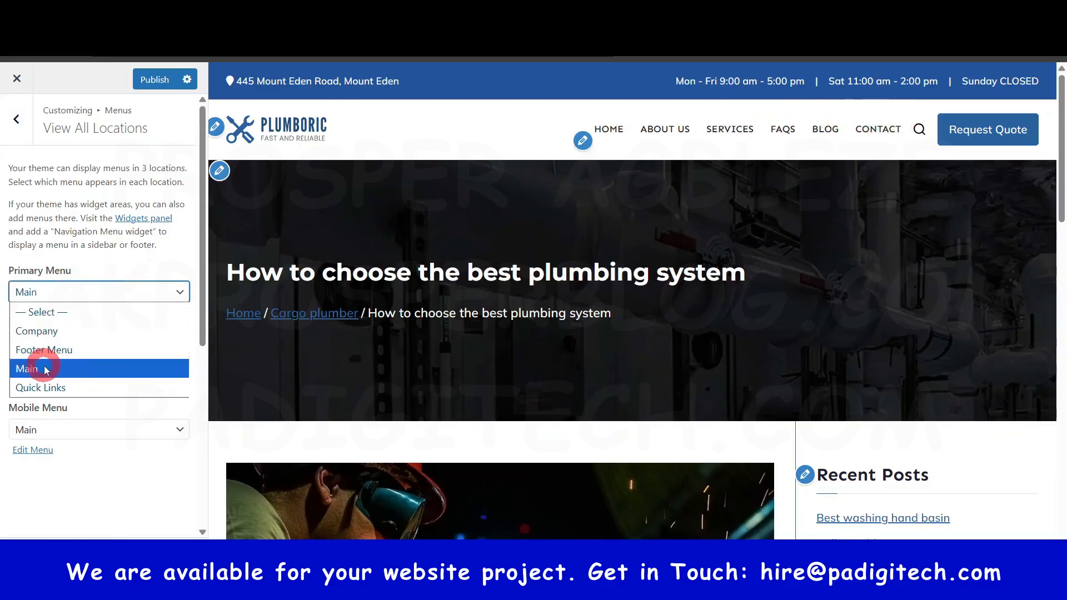
click(128, 520)
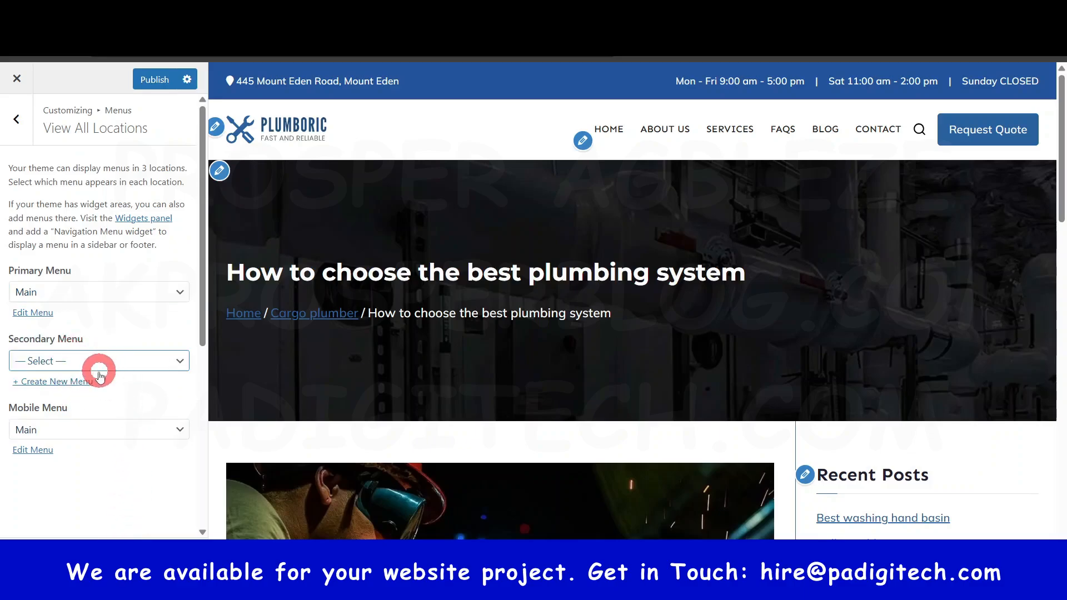
scroll(91, 409, down, 1)
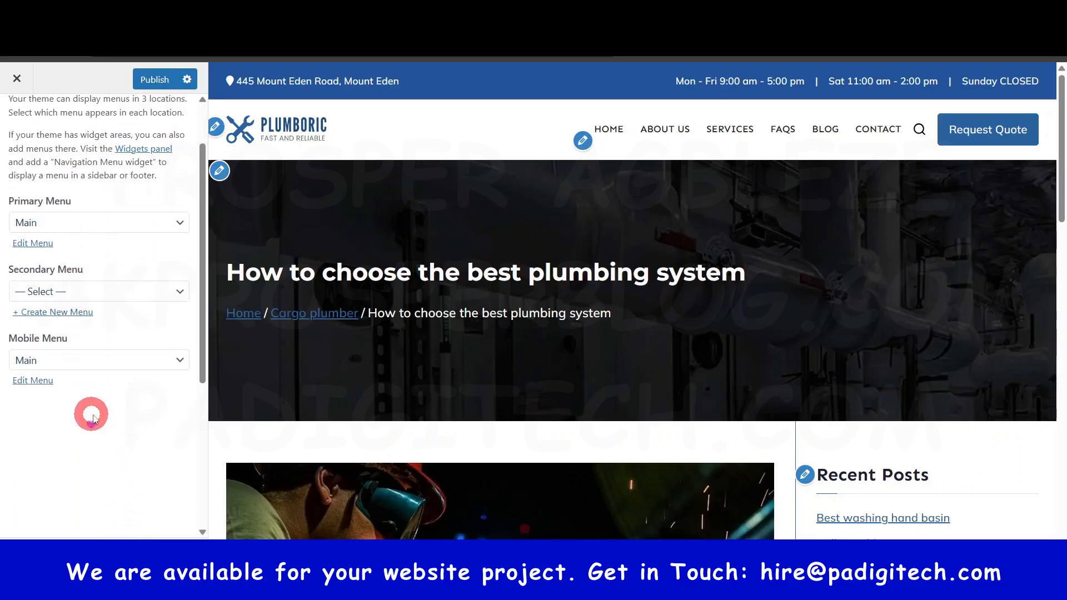
click(91, 360)
click(94, 503)
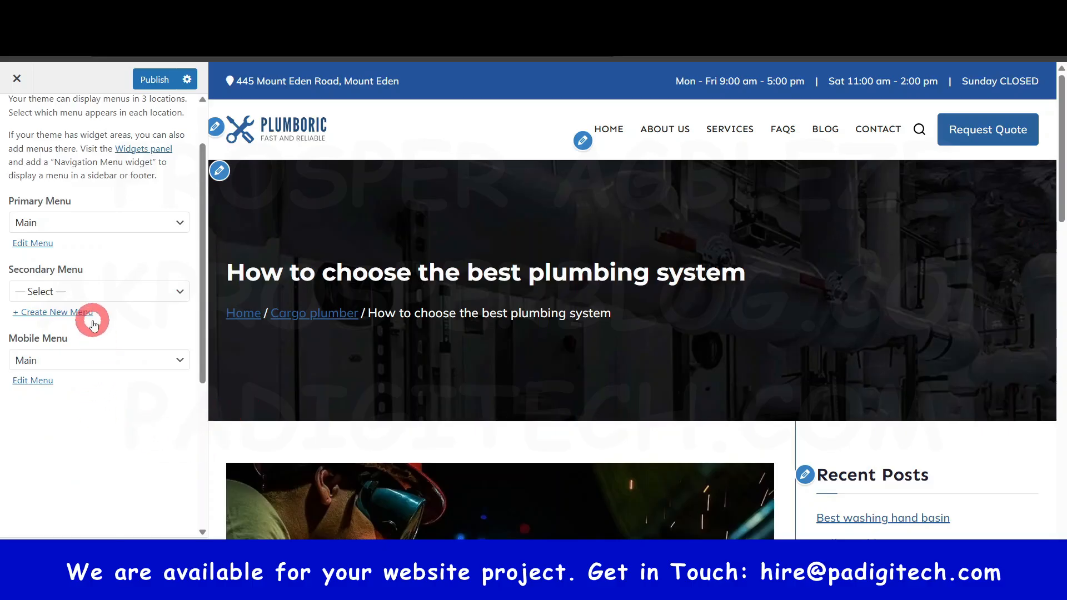
scroll(91, 316, up, 3)
click(22, 123)
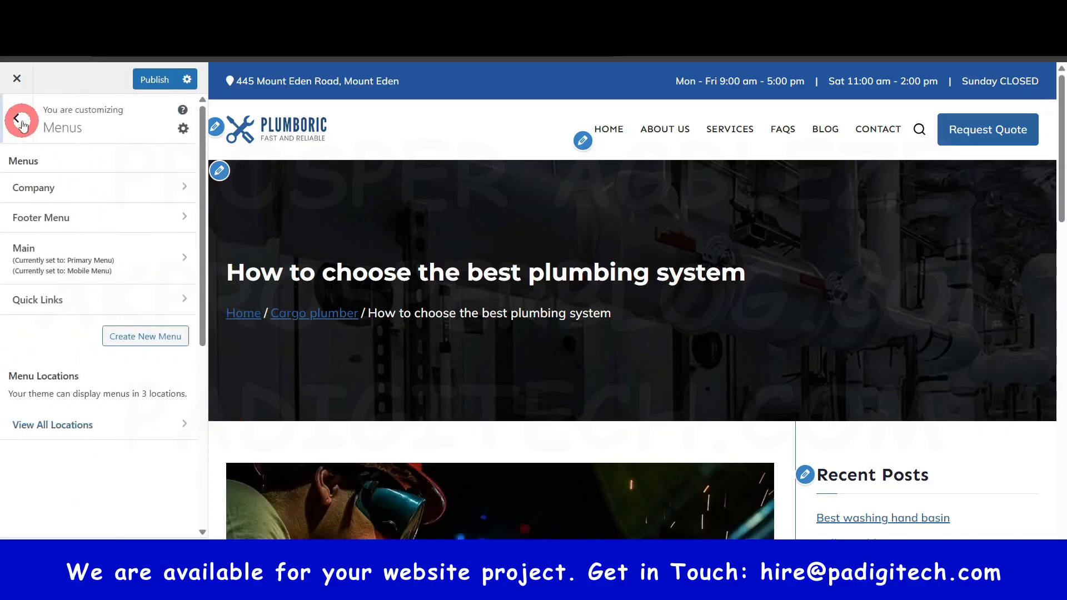
click(22, 118)
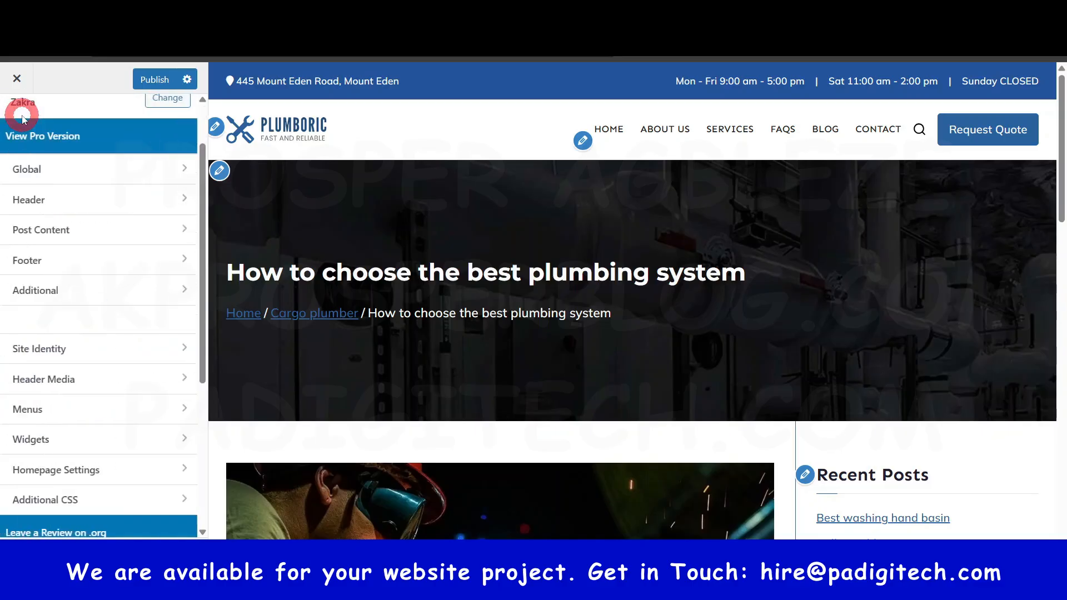
Step: Check which widget areas the theme customizer offers for the previewed post
click(60, 447)
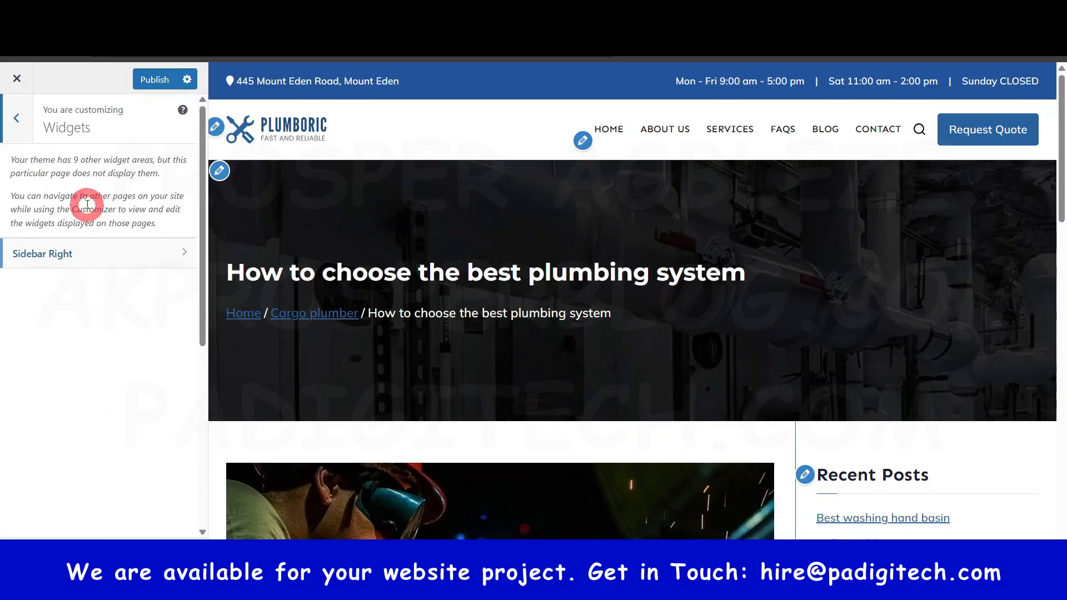
click(19, 118)
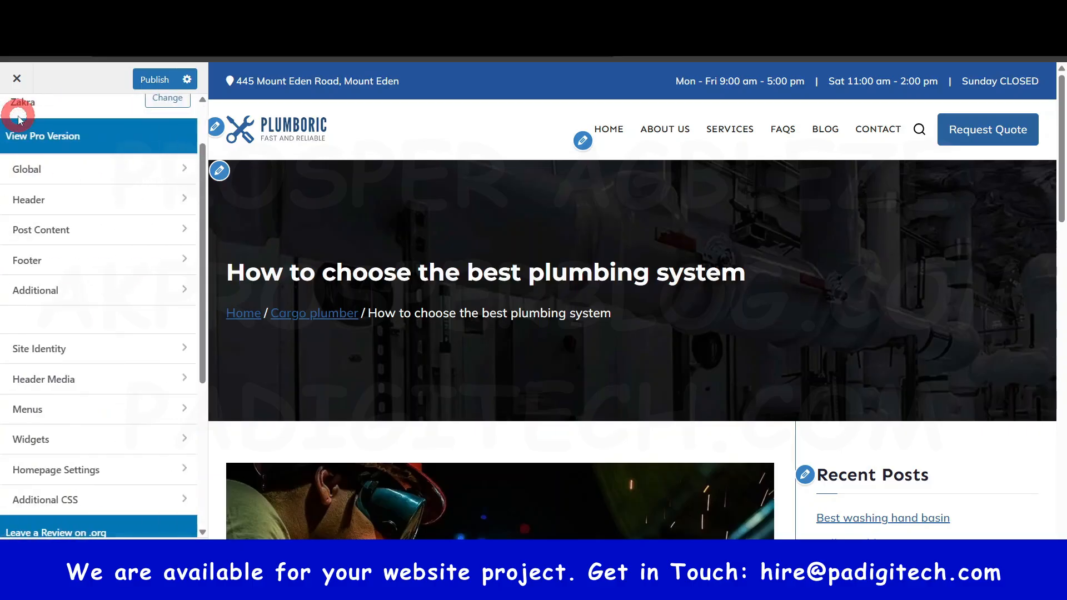
Step: In the Homepage Settings, select Home as the static homepage
scroll(71, 365, down, 3)
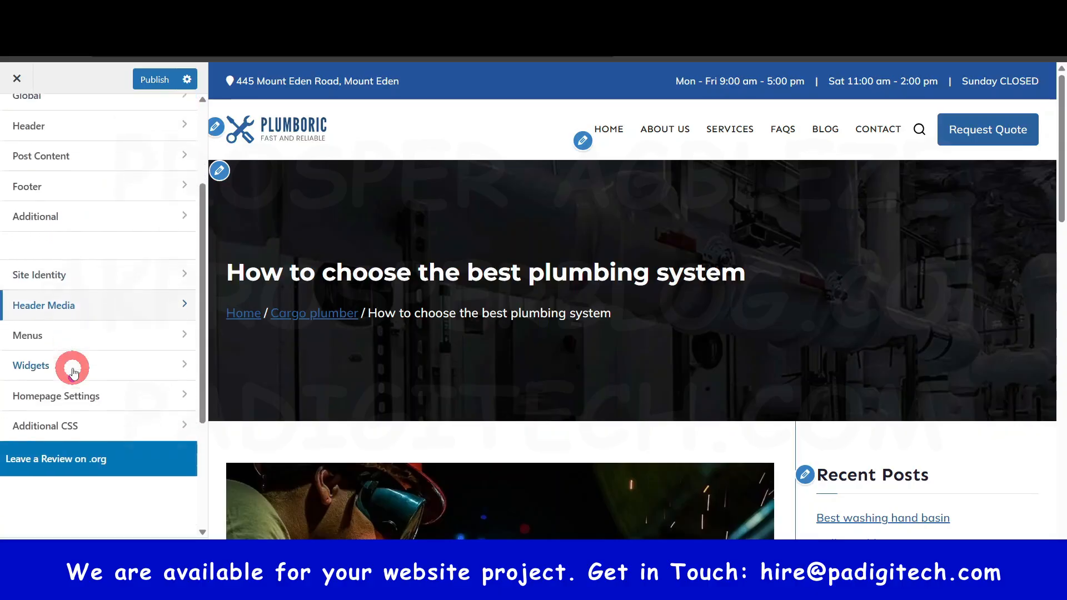
click(71, 333)
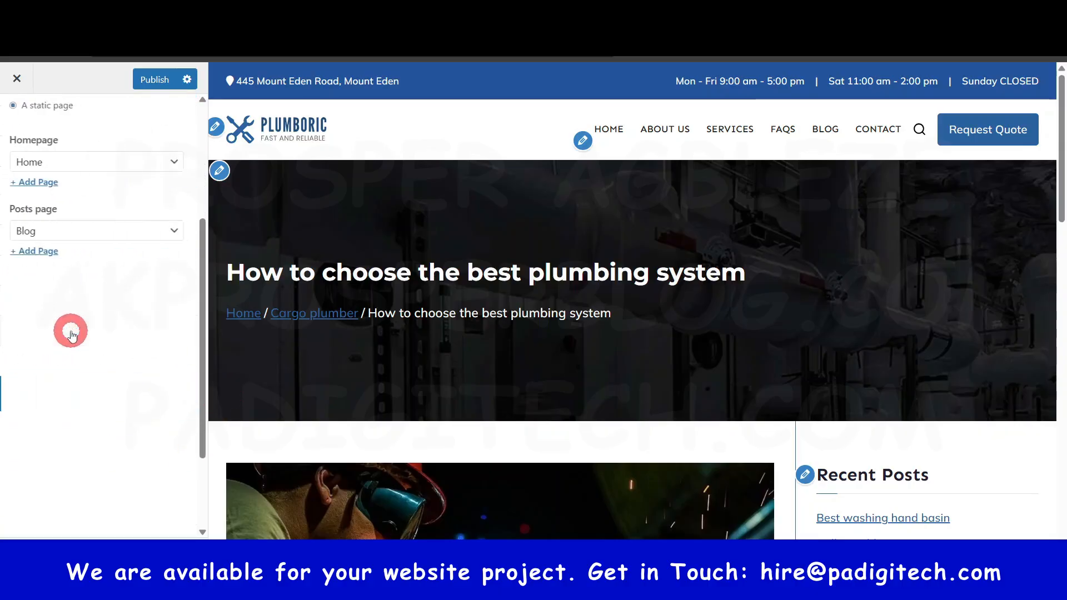
click(295, 134)
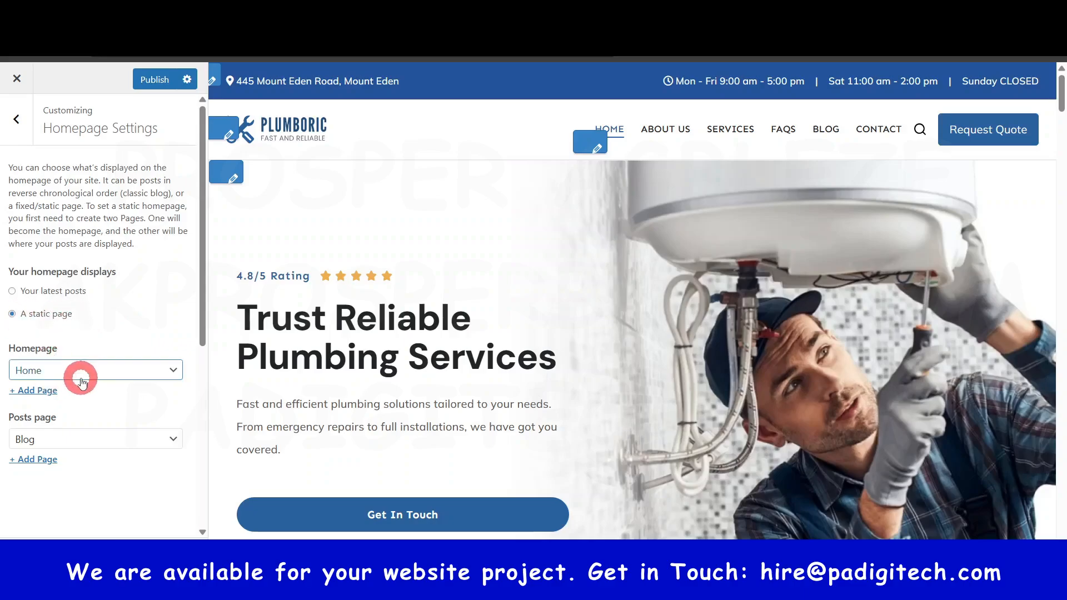
click(109, 371)
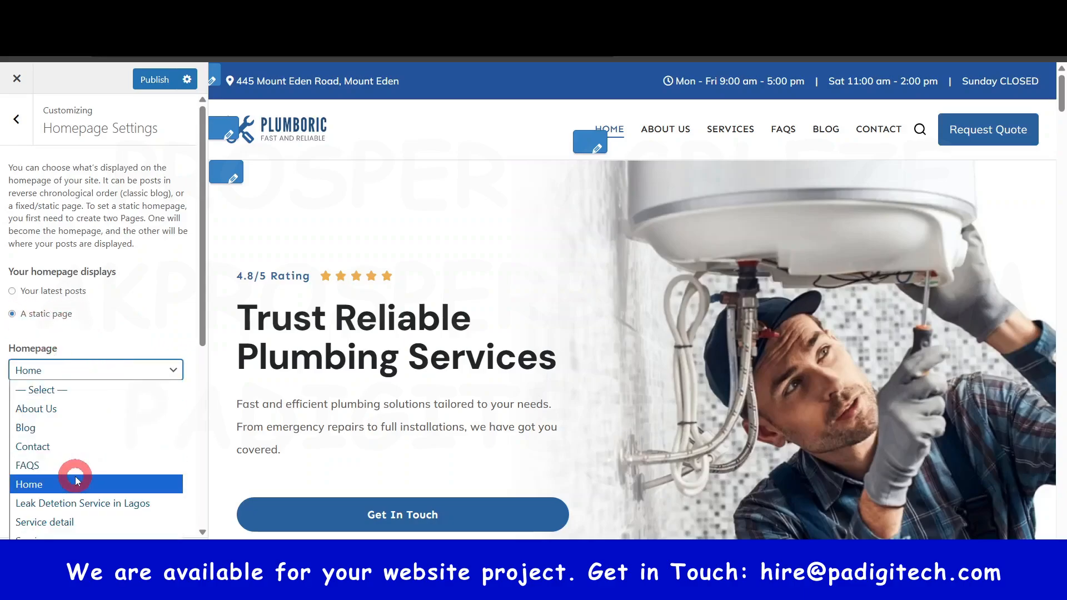
click(144, 332)
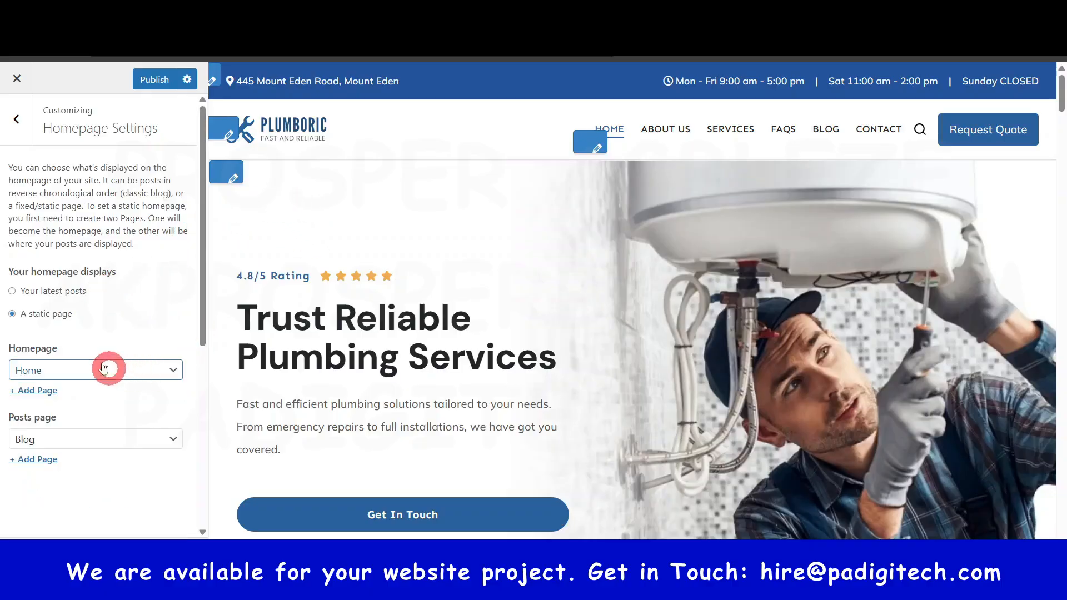
click(62, 365)
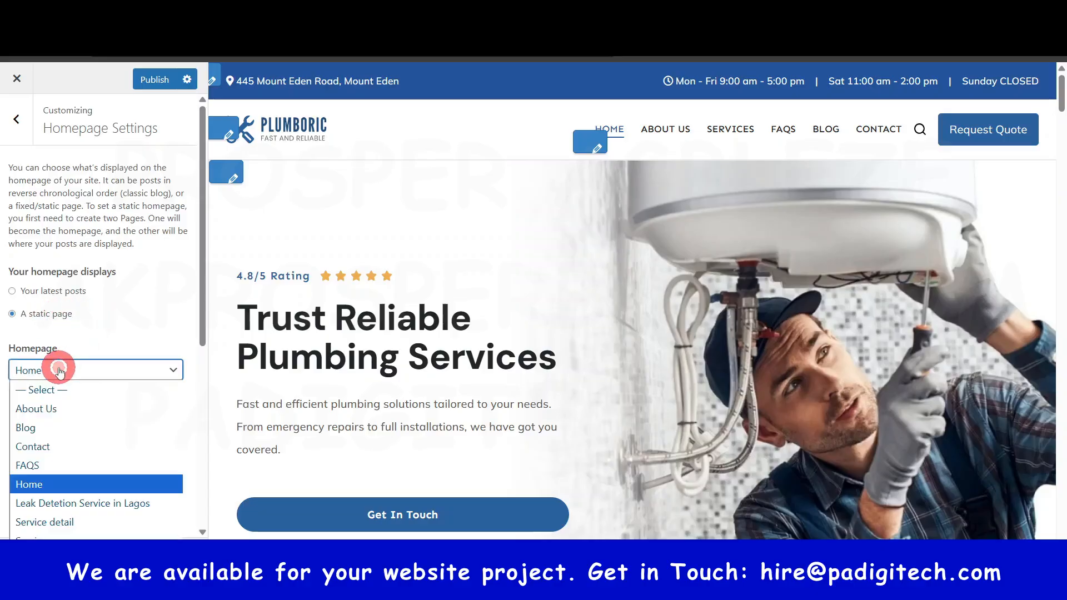
click(74, 486)
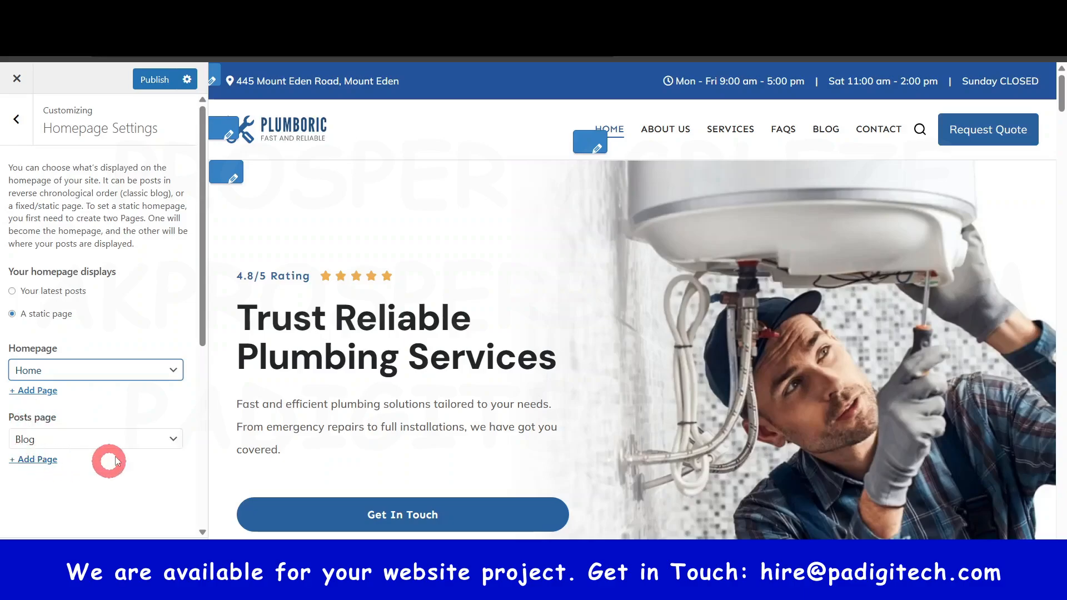
Step: Keep Blog as the posts page, publish the customizer changes and return to the main customizer list
click(131, 438)
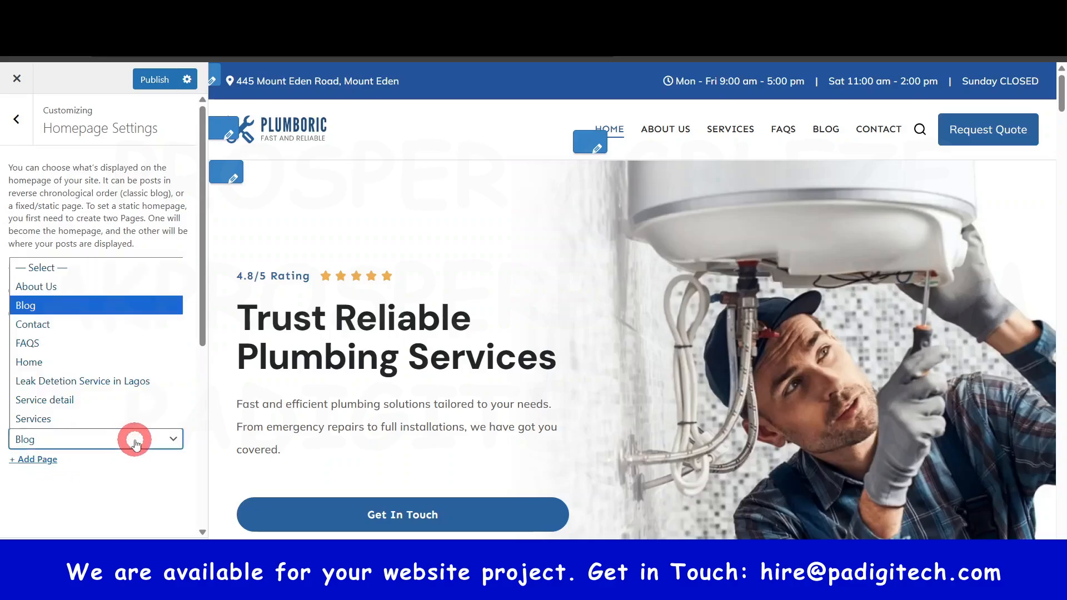
click(86, 481)
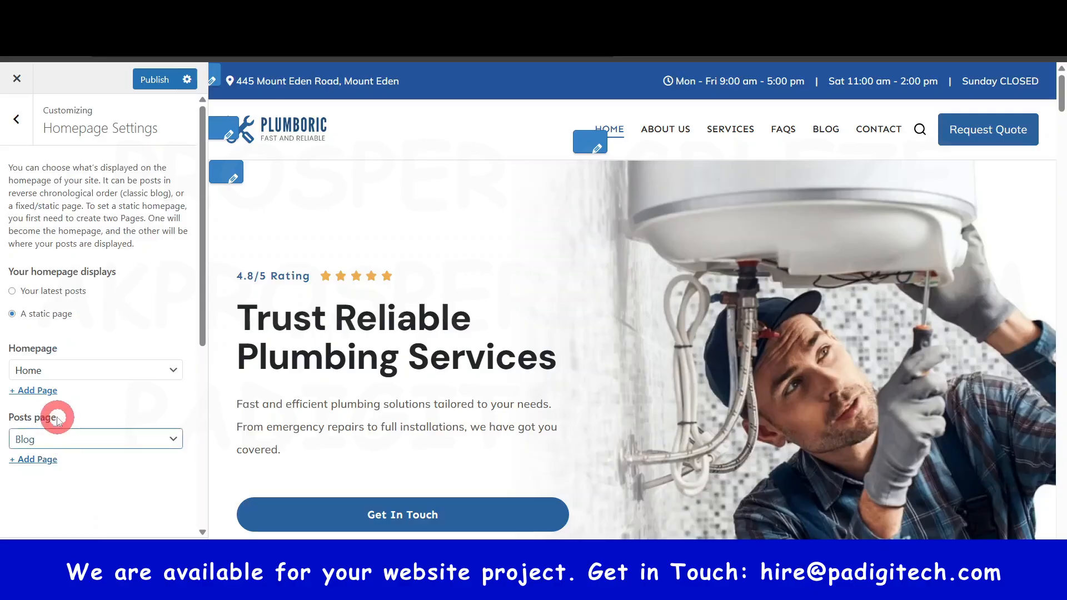
click(155, 80)
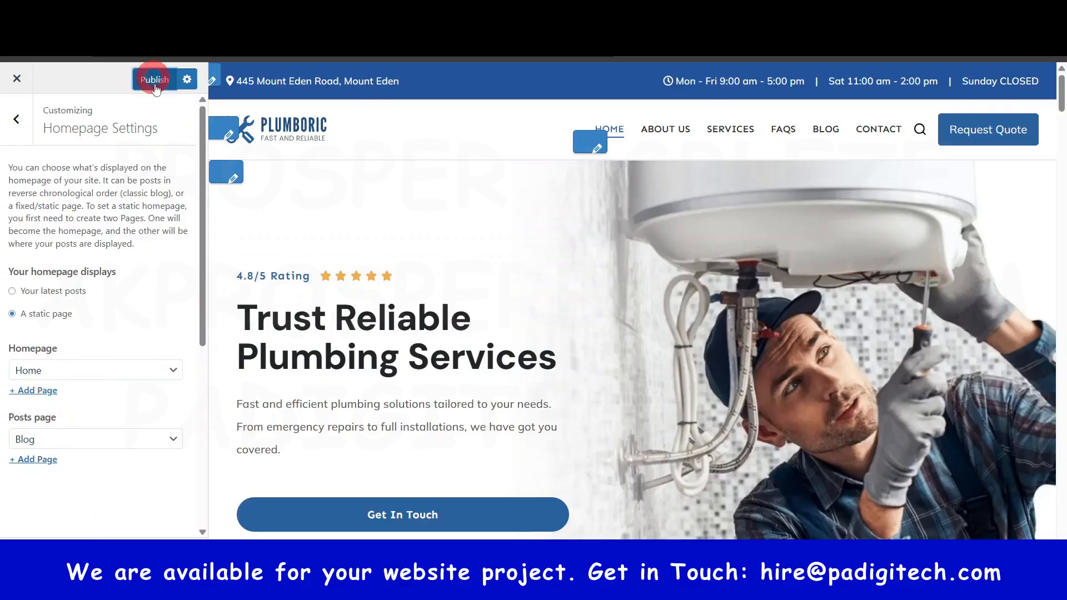
click(16, 120)
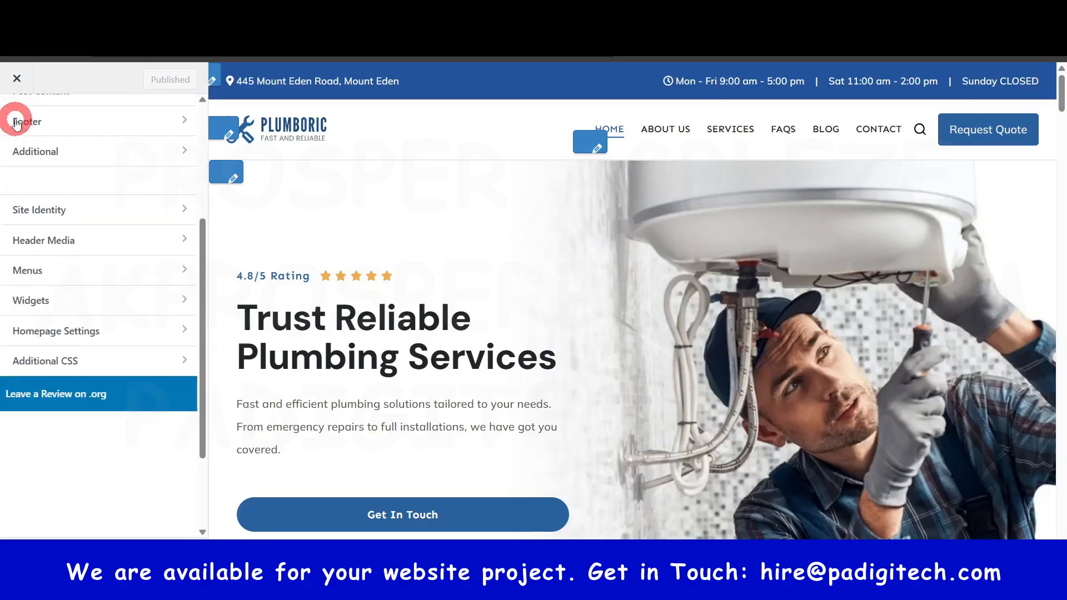
scroll(90, 352, down, 2)
scroll(94, 355, up, 5)
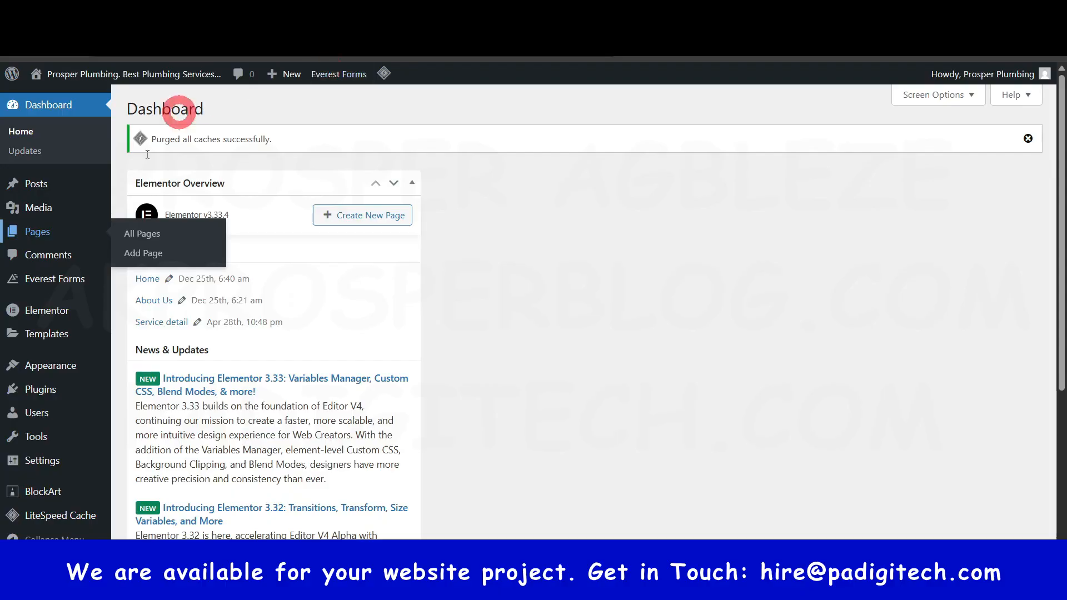
Step: Open the Widgets screen from the WordPress dashboard and expand the Sidebar Right widget area
mouse_move(35, 367)
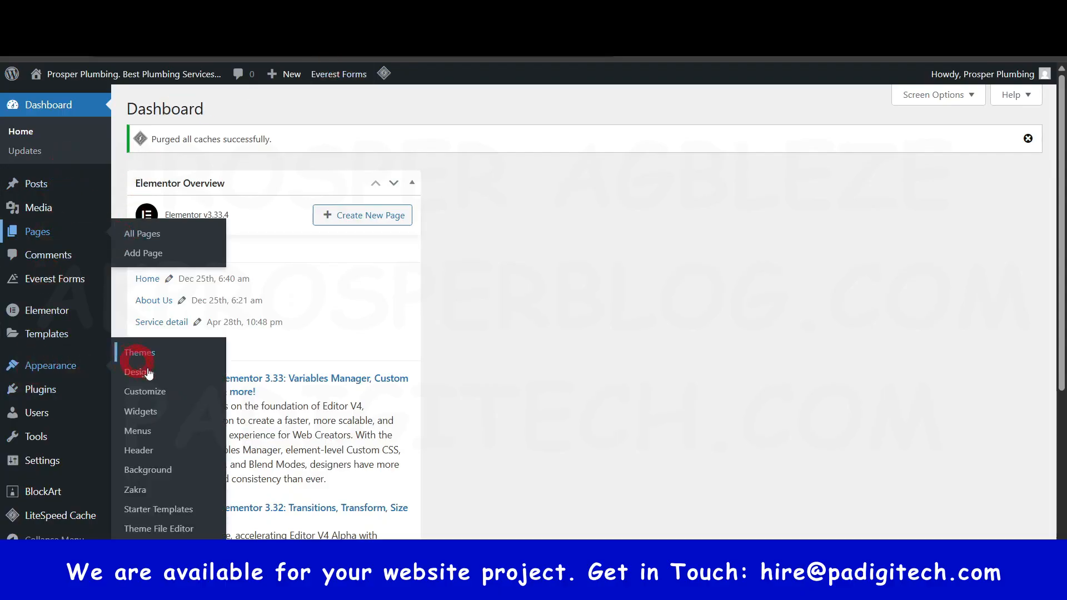
click(152, 414)
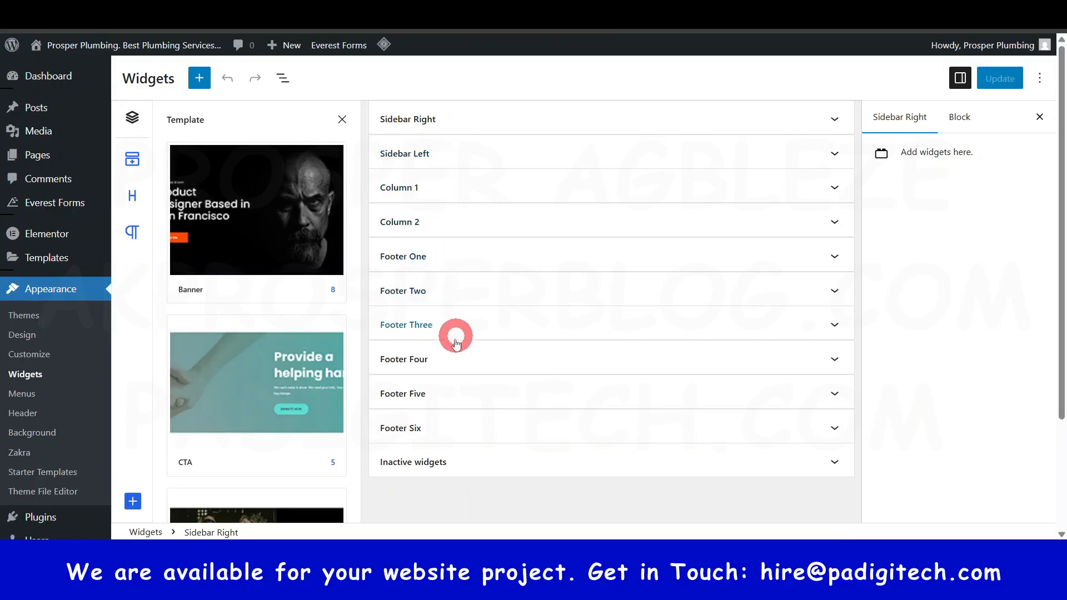
click(835, 119)
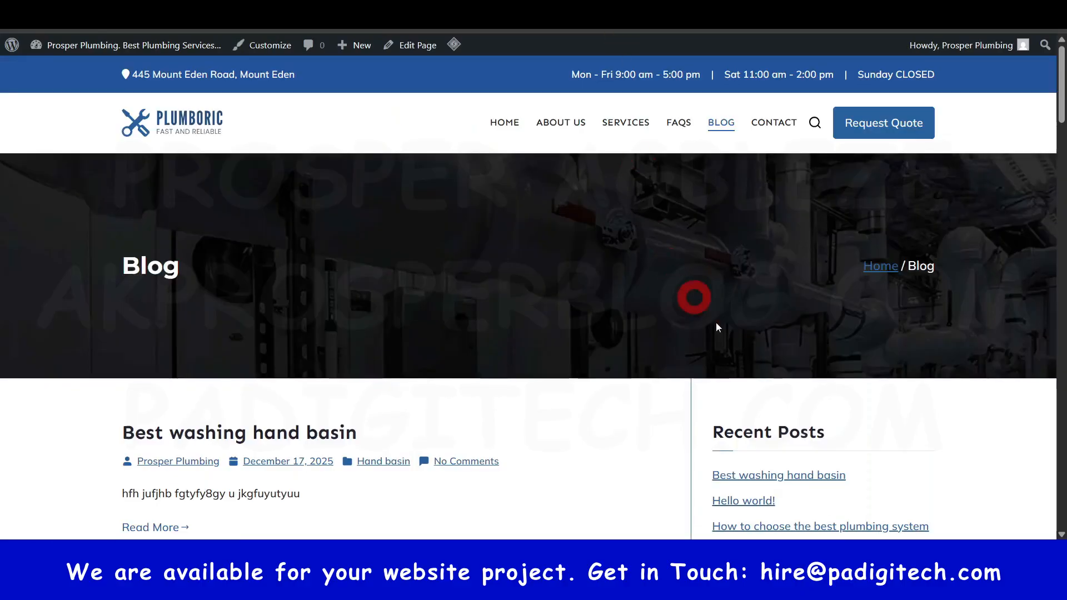
Step: Examine the right sidebar with its Recent Posts list on the site's Blog page
scroll(723, 334, down, 3)
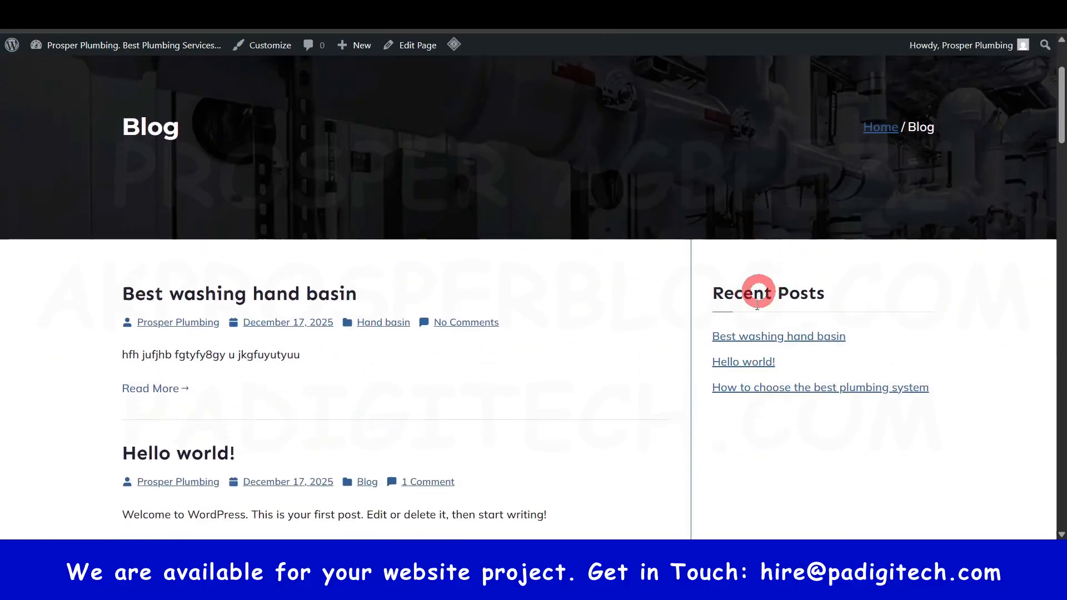
scroll(791, 376, down, 6)
scroll(791, 356, up, 10)
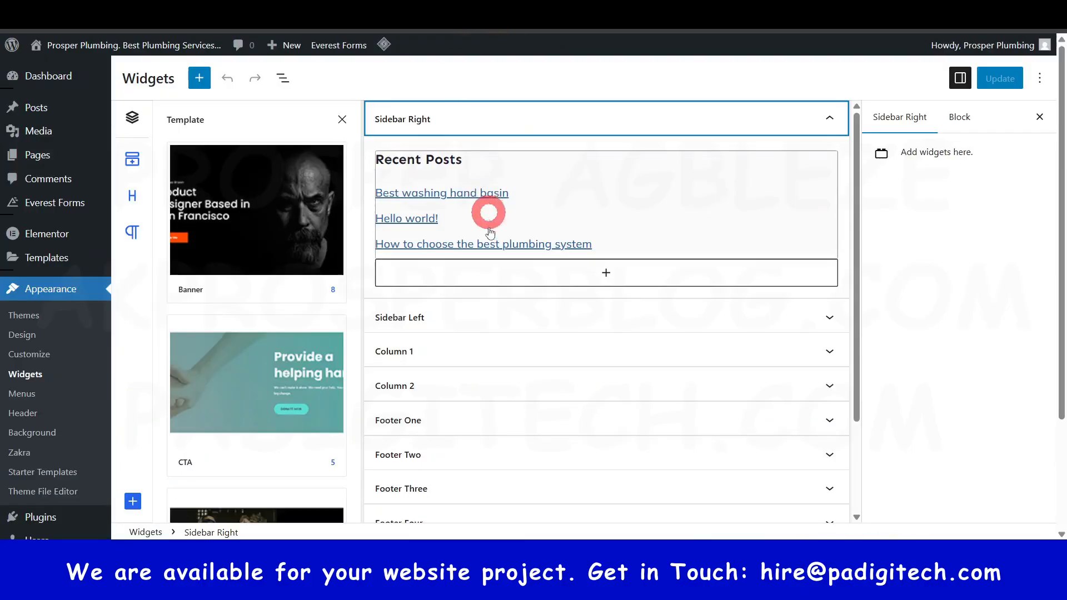
Step: Browse the full library of blocks available for the Sidebar Right area and open the Recent Posts widget's settings
click(600, 272)
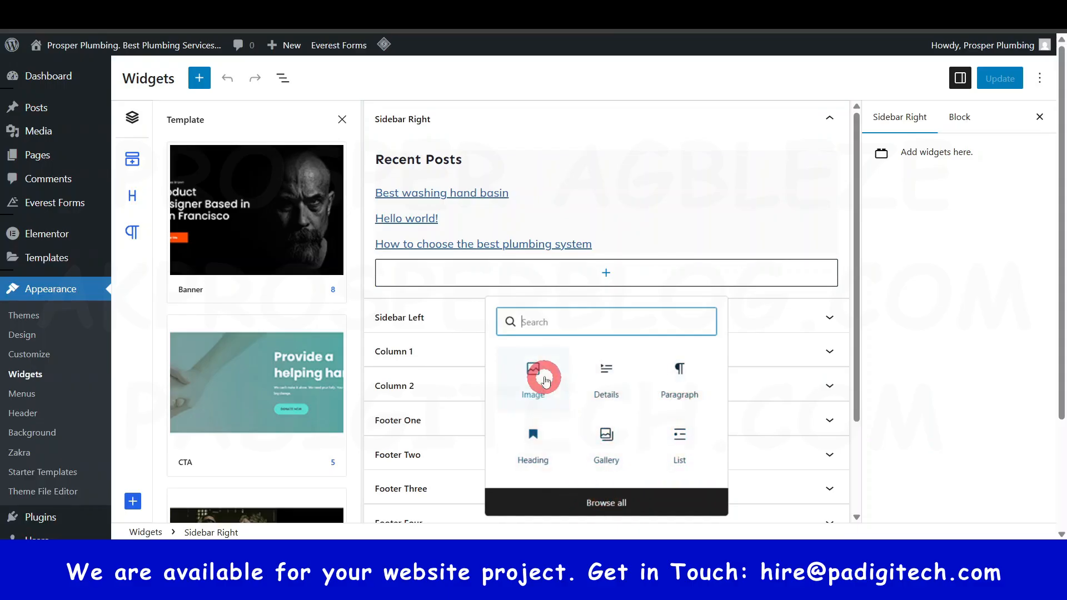
click(614, 503)
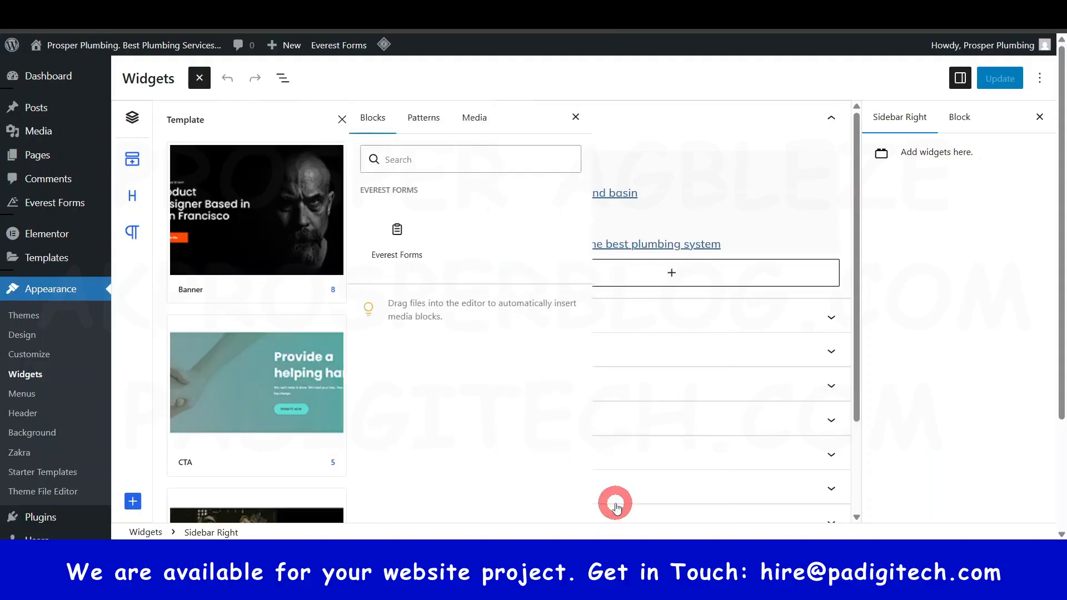
click(343, 121)
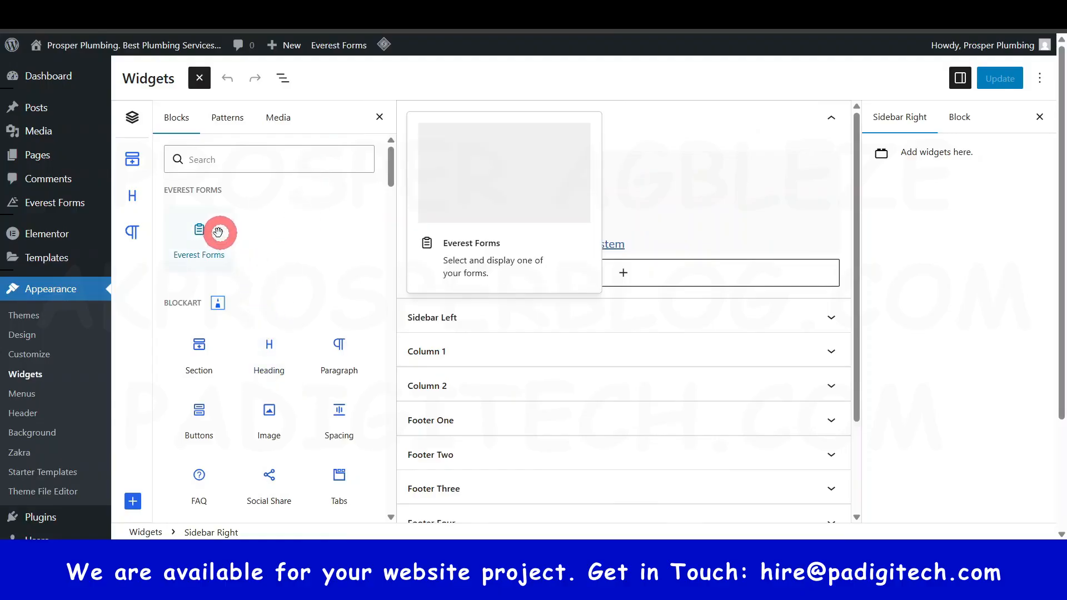
scroll(263, 425, down, 1)
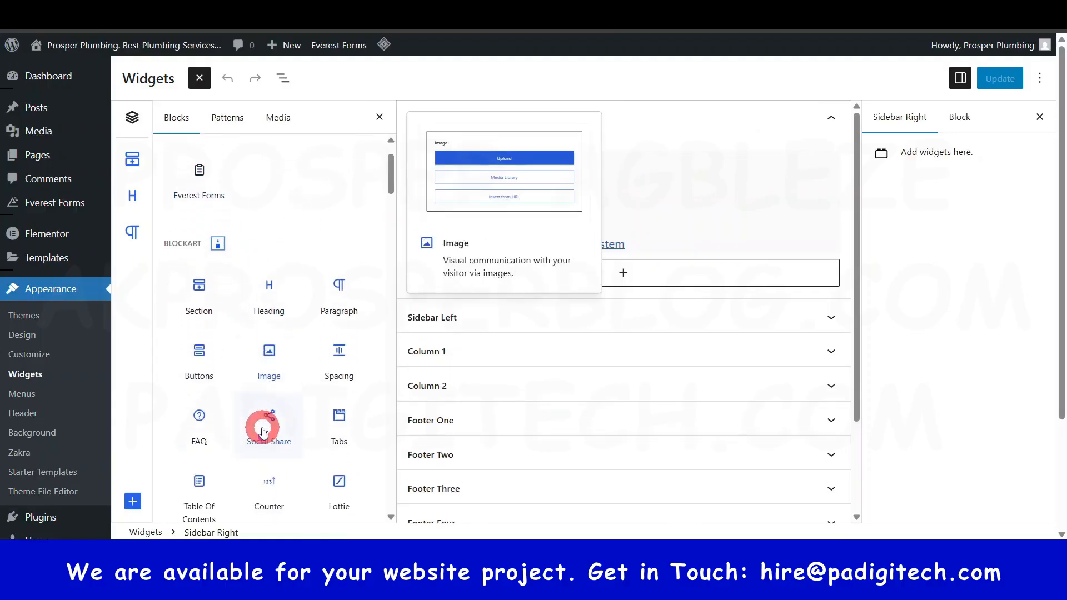
scroll(263, 431, down, 1)
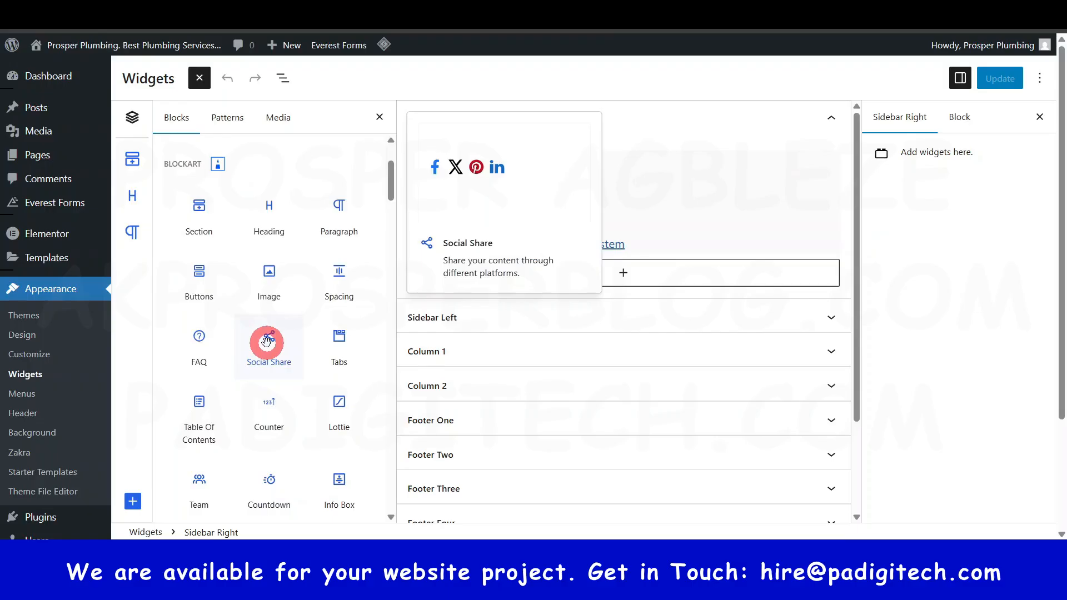
scroll(246, 445, down, 3)
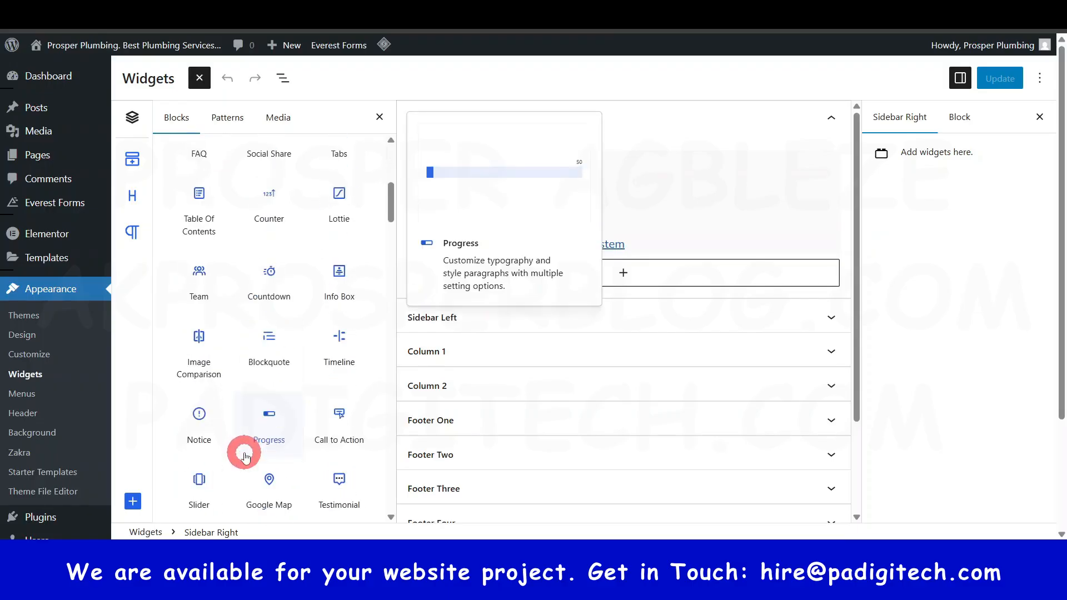
scroll(317, 341, down, 2)
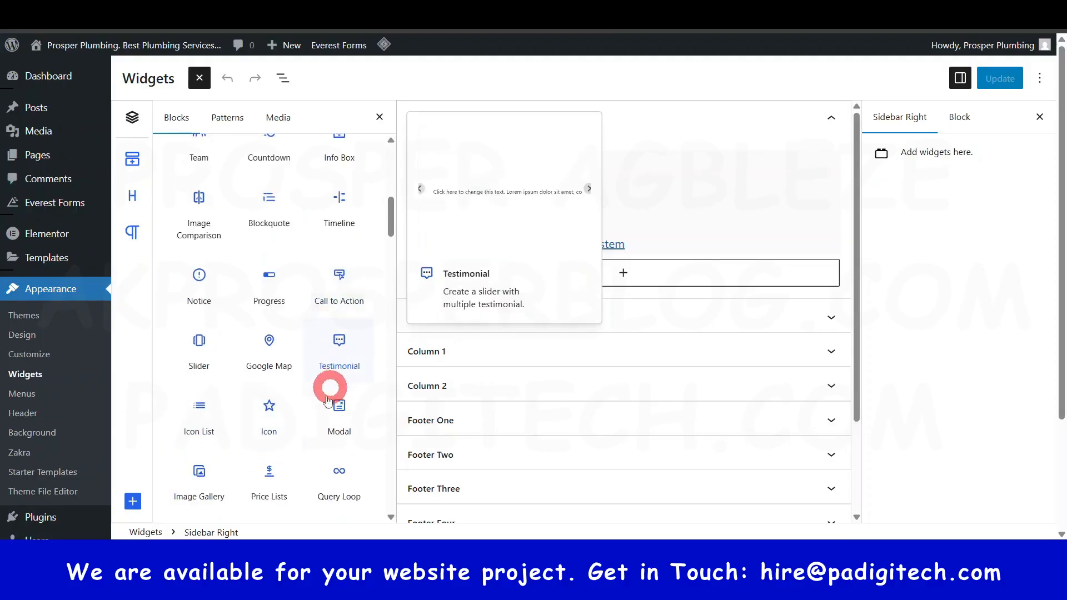
scroll(336, 394, down, 3)
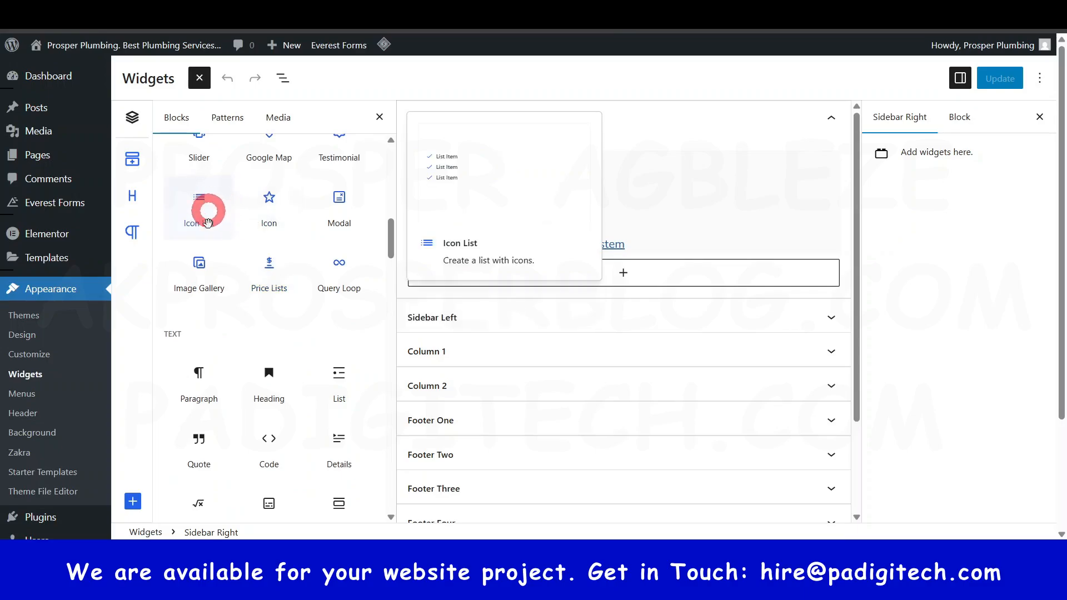
scroll(245, 343, down, 3)
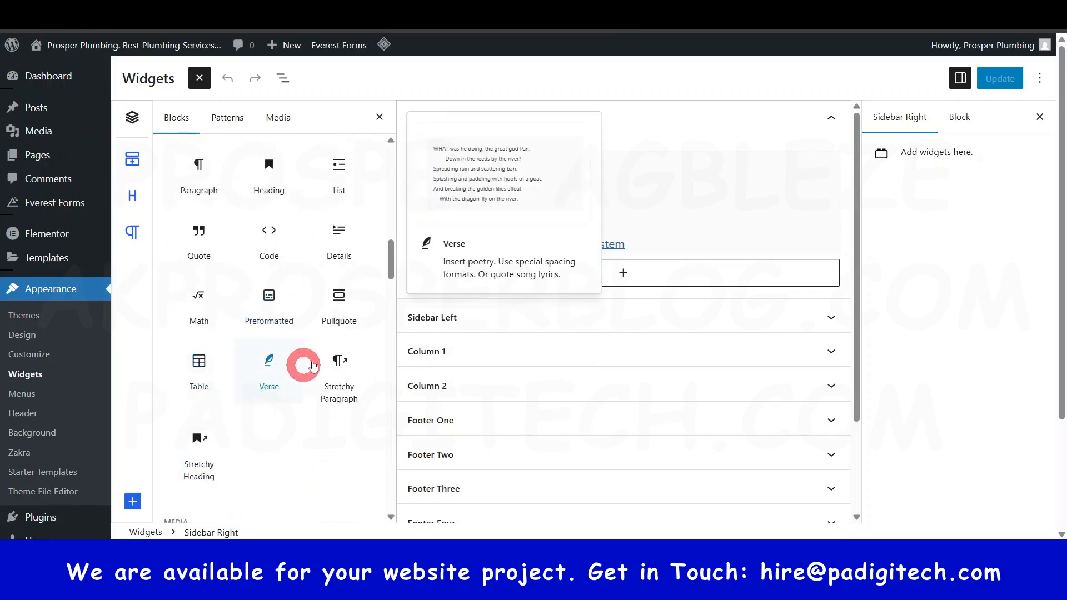
scroll(250, 340, down, 5)
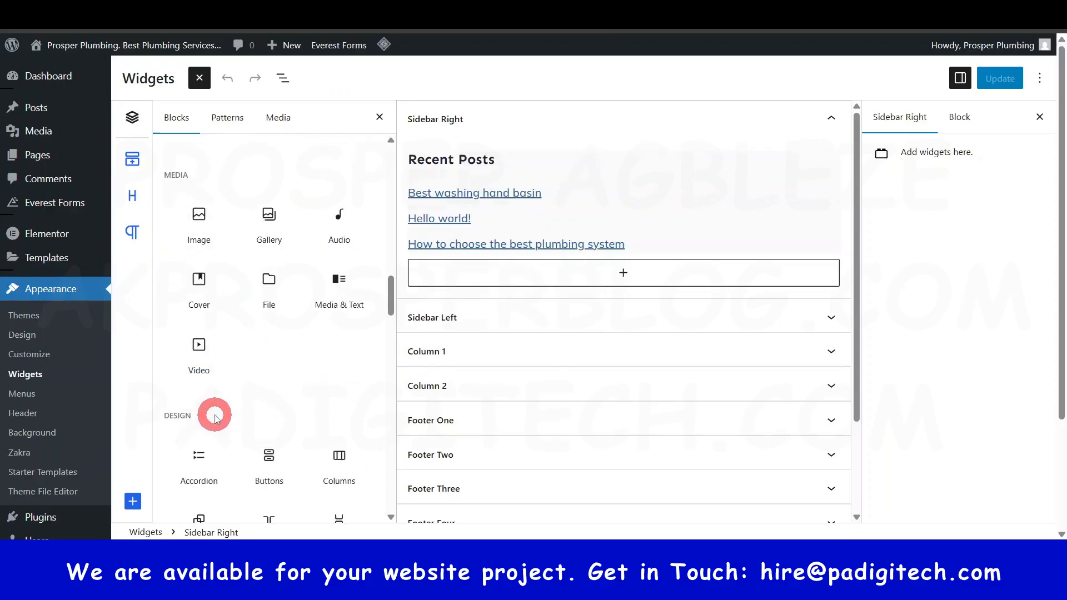
scroll(216, 420, down, 3)
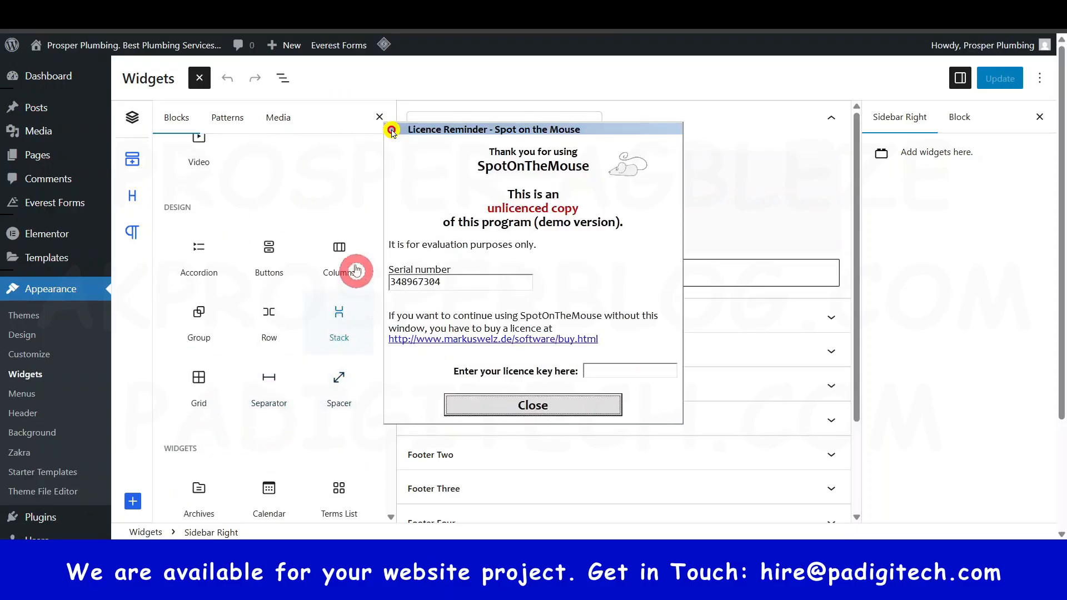
scroll(310, 374, down, 3)
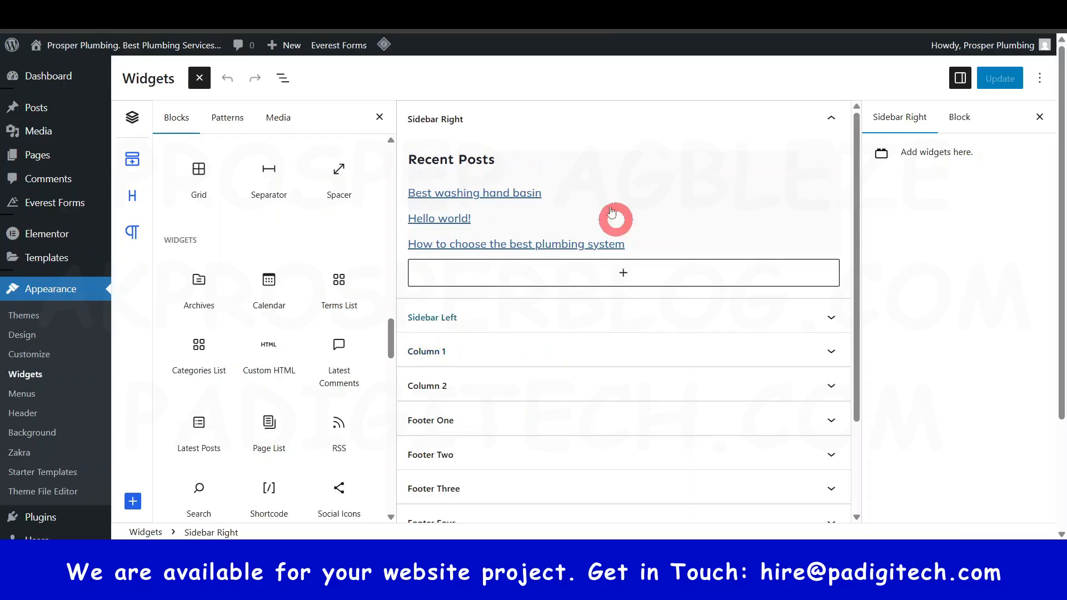
click(589, 194)
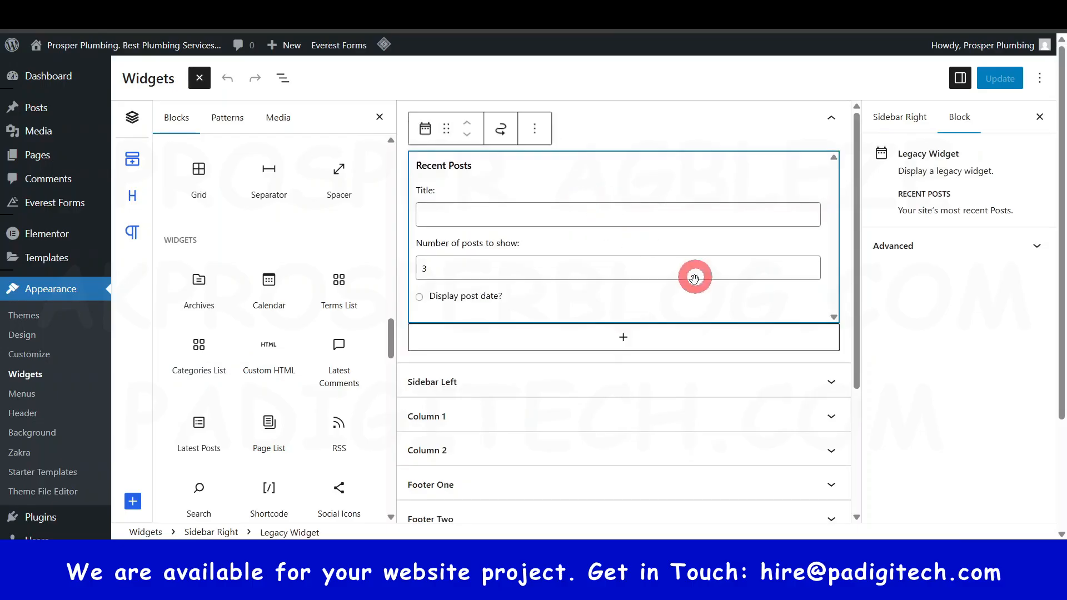
Step: Expand the Footer One widget area and view the footer on the site's Blog page
scroll(517, 423, down, 3)
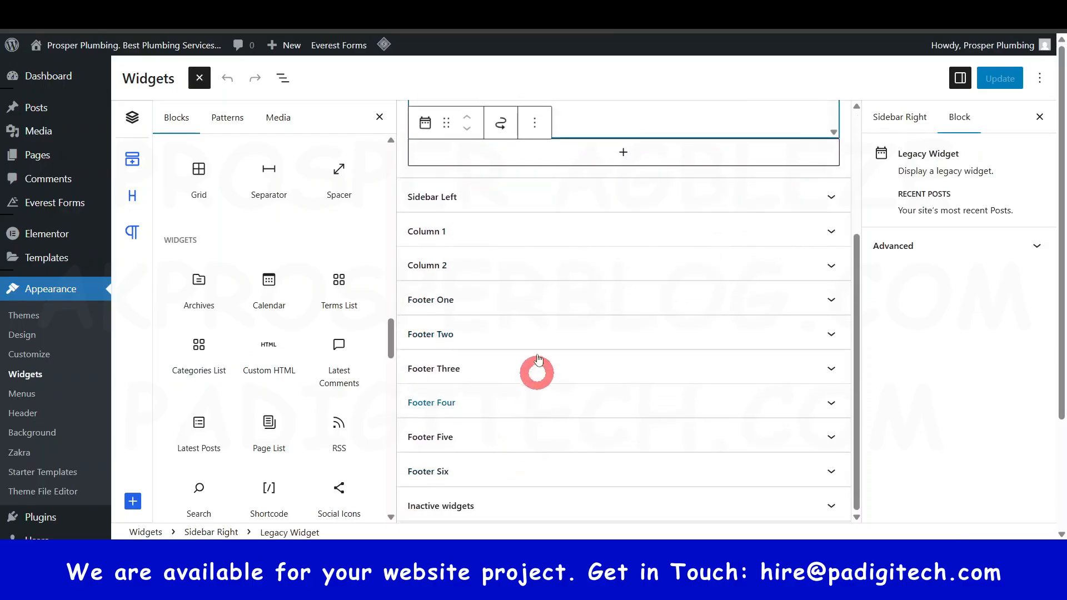
click(434, 296)
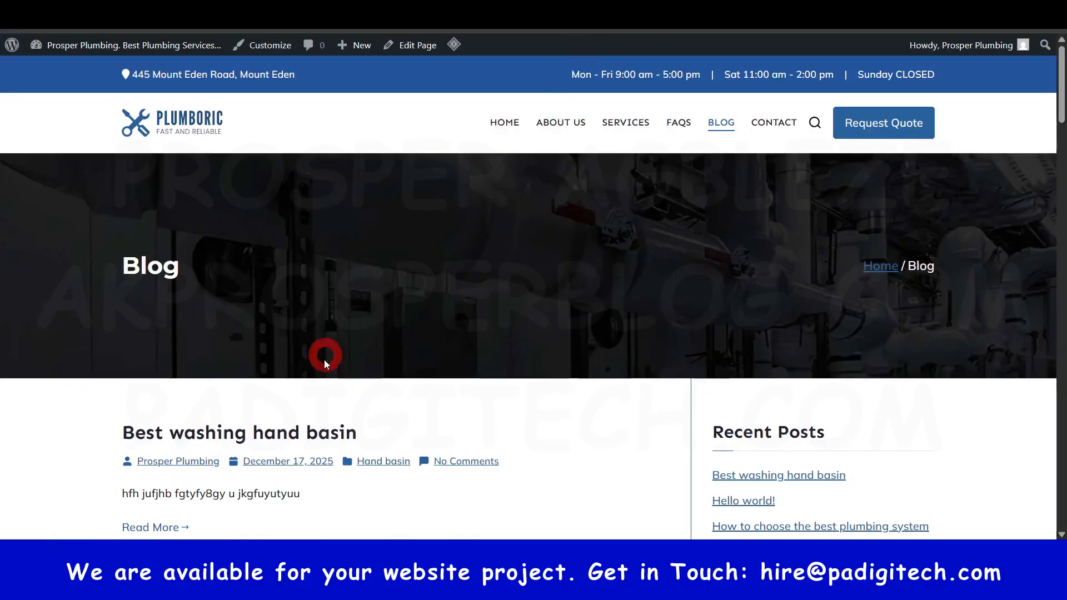
scroll(325, 364, down, 20)
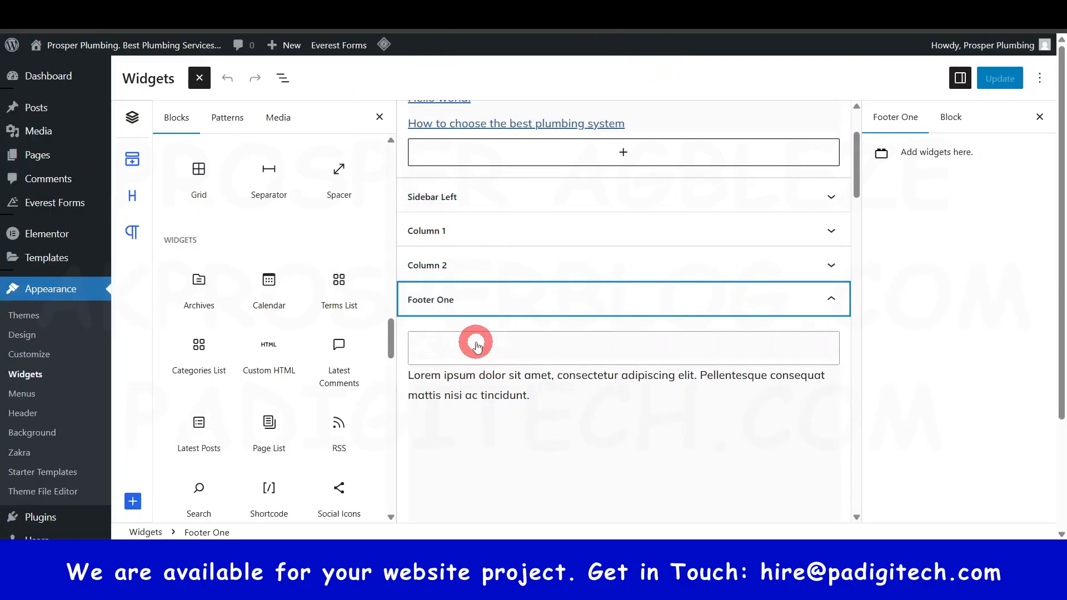
click(477, 345)
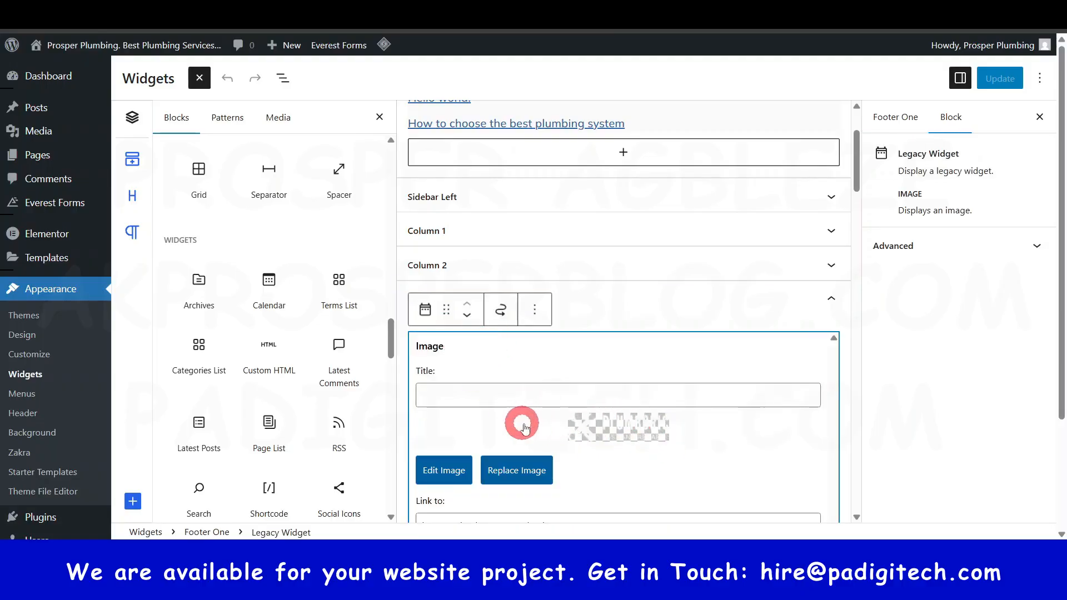
scroll(631, 431, down, 1)
scroll(622, 437, down, 3)
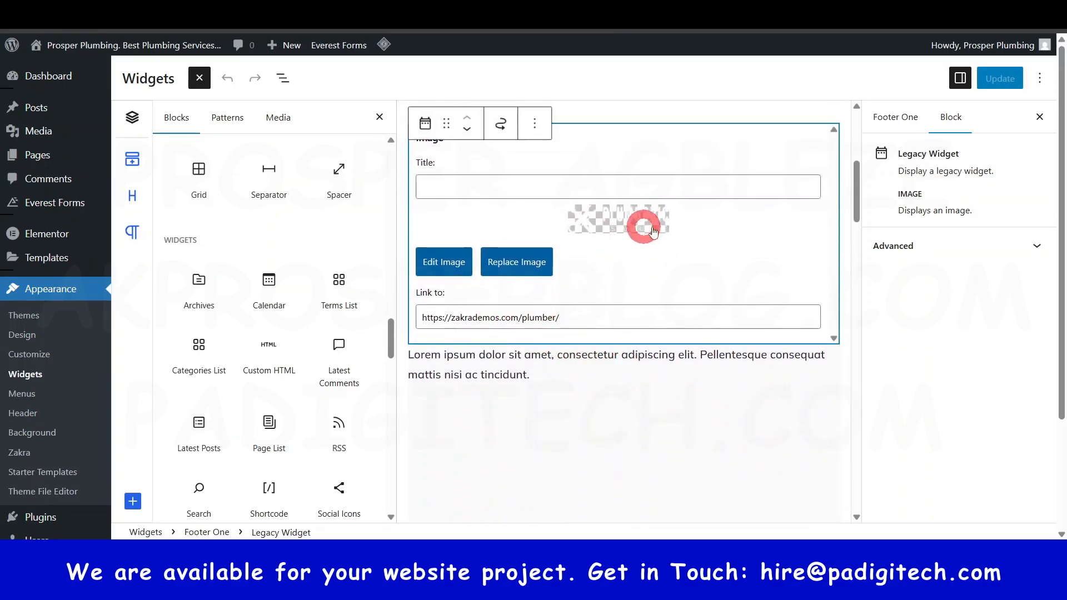
triple_click(515, 312)
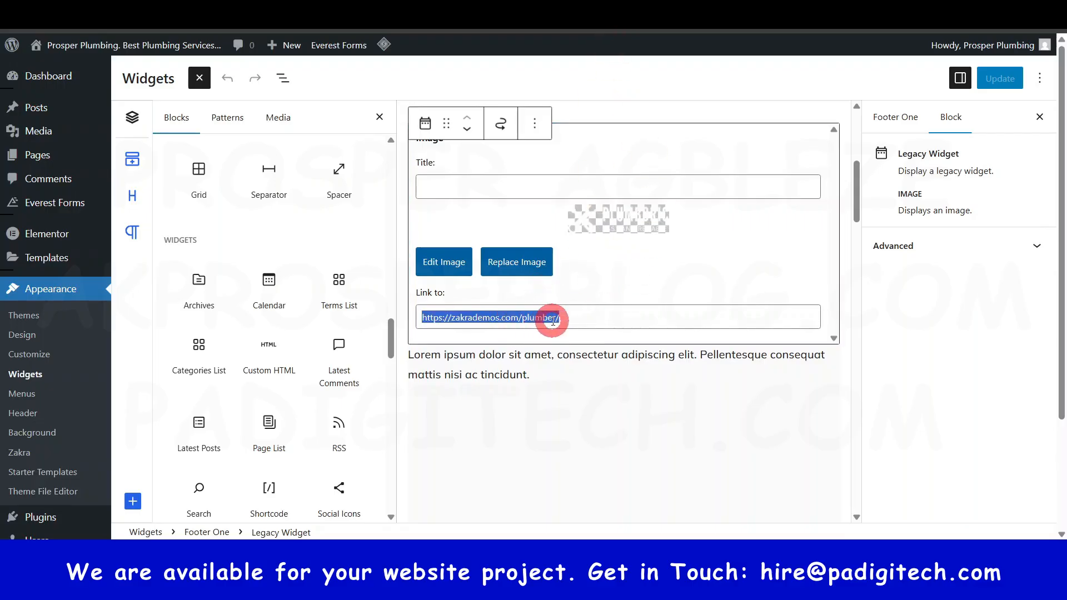
mouse_move(140, 52)
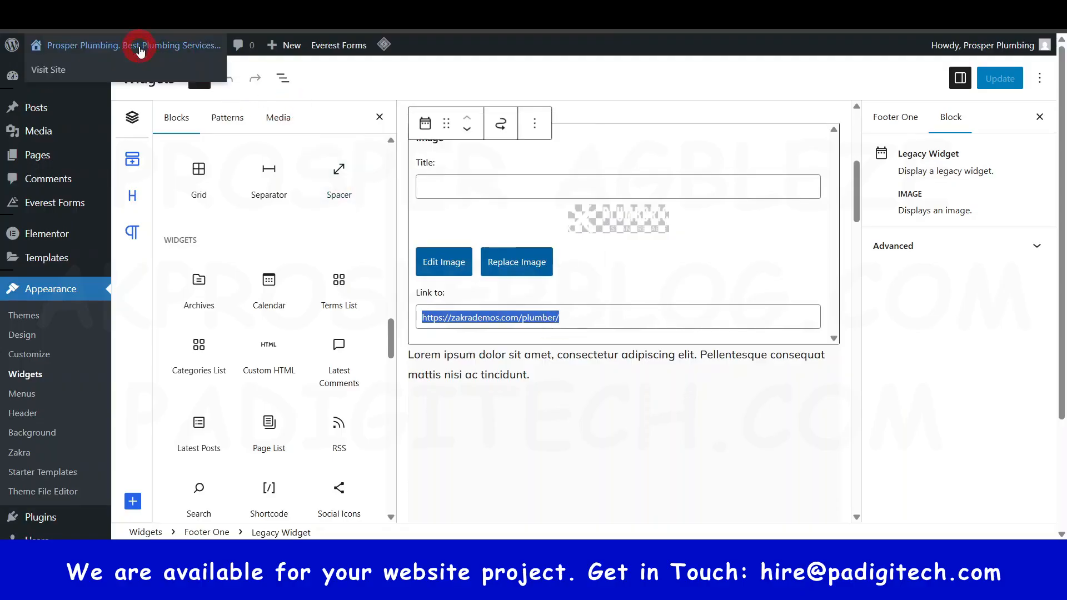
right_click(53, 75)
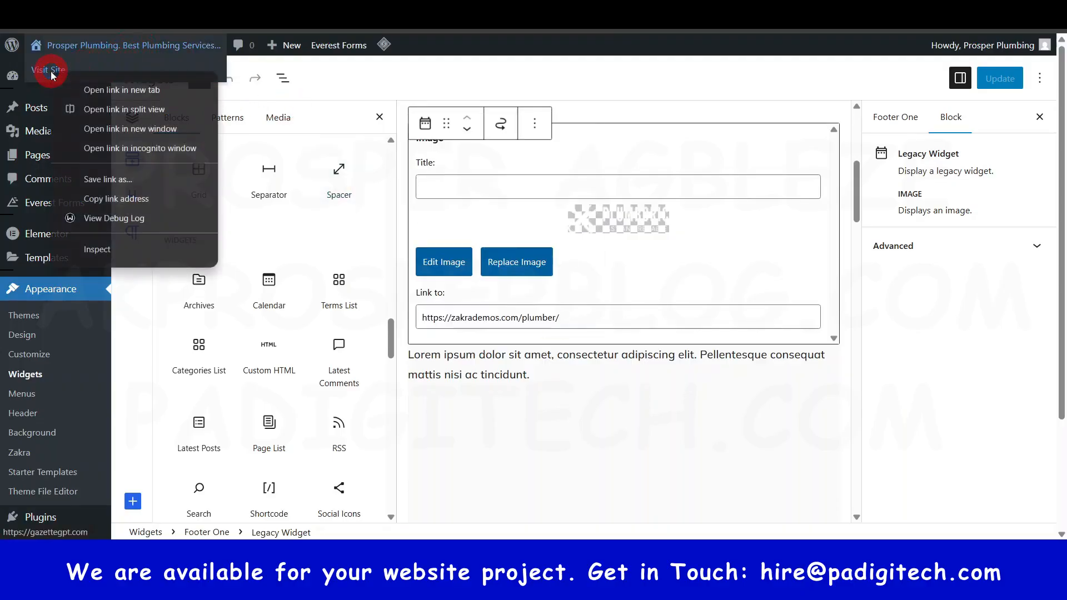
click(104, 198)
triple_click(527, 315)
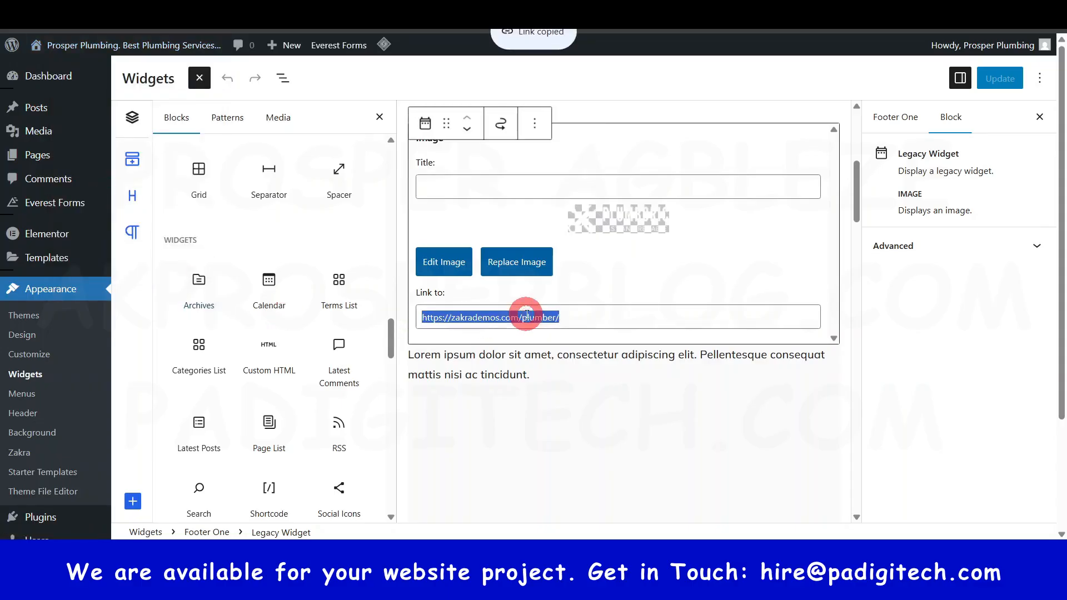
key(ctrl+v)
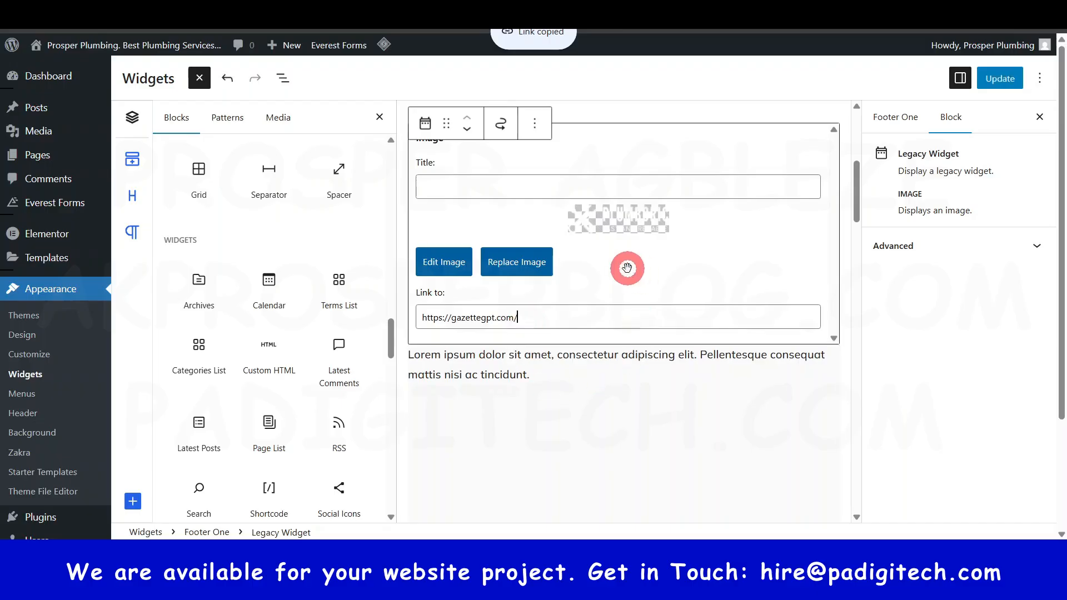
Step: Examine the Facebook, X and YouTube social icons and their link fields at the end of Footer One
scroll(545, 378, down, 4)
scroll(545, 378, down, 3)
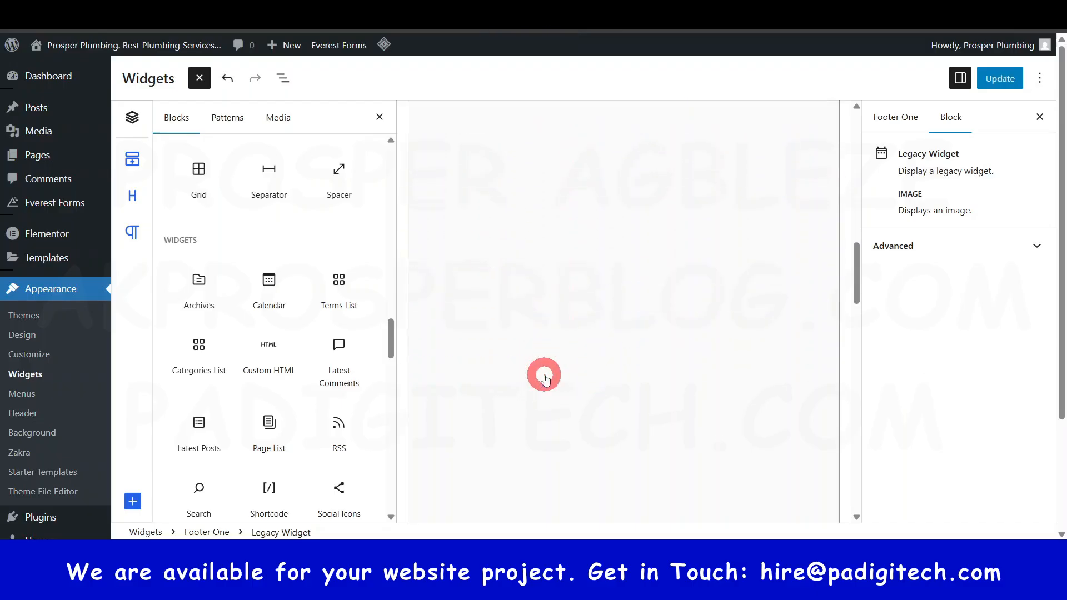
scroll(545, 378, down, 3)
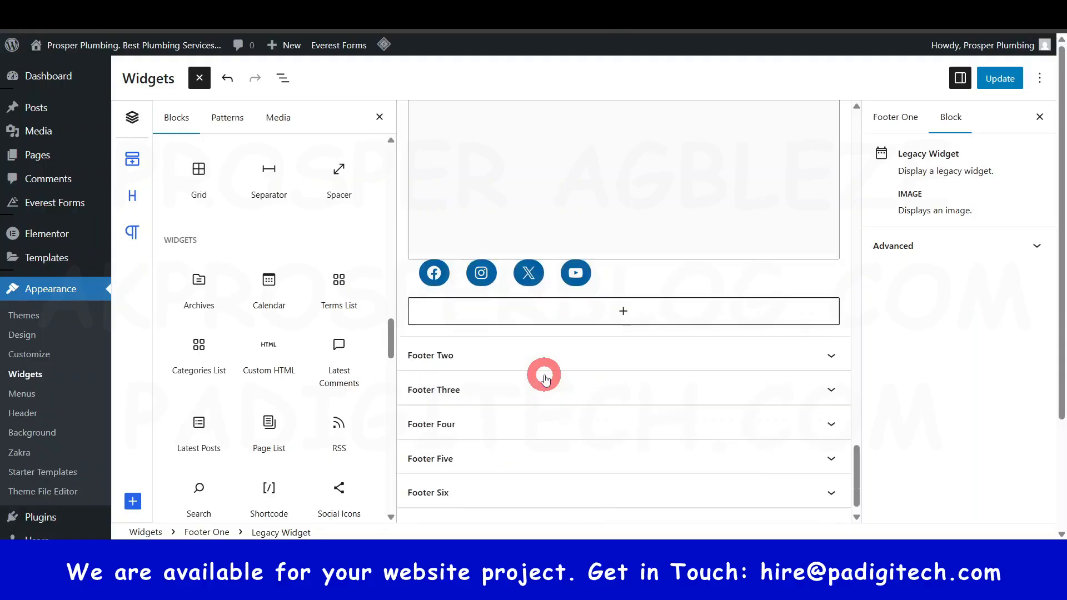
click(433, 273)
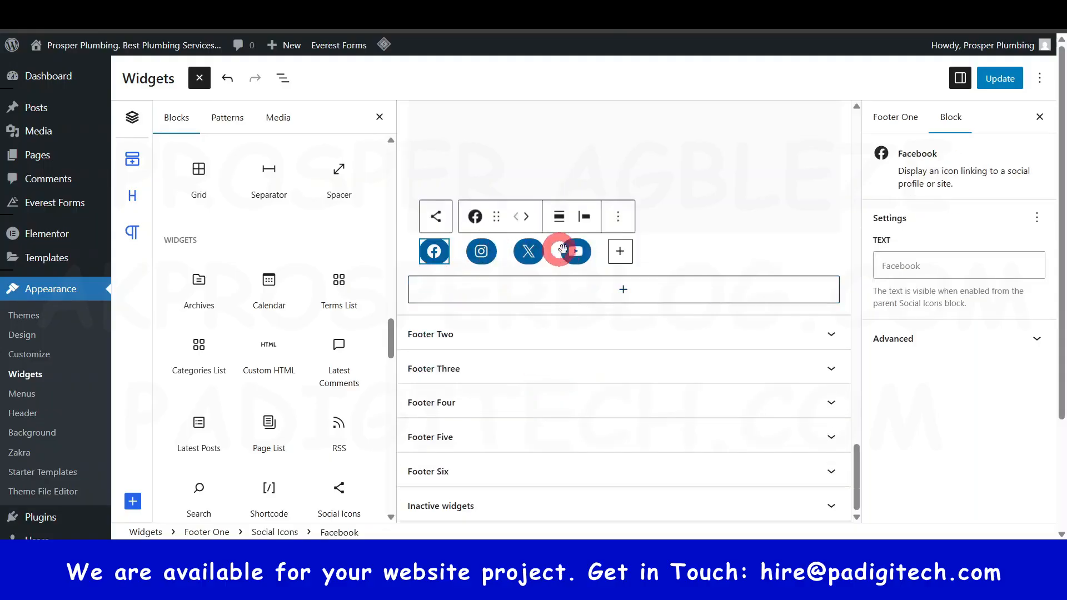
click(575, 251)
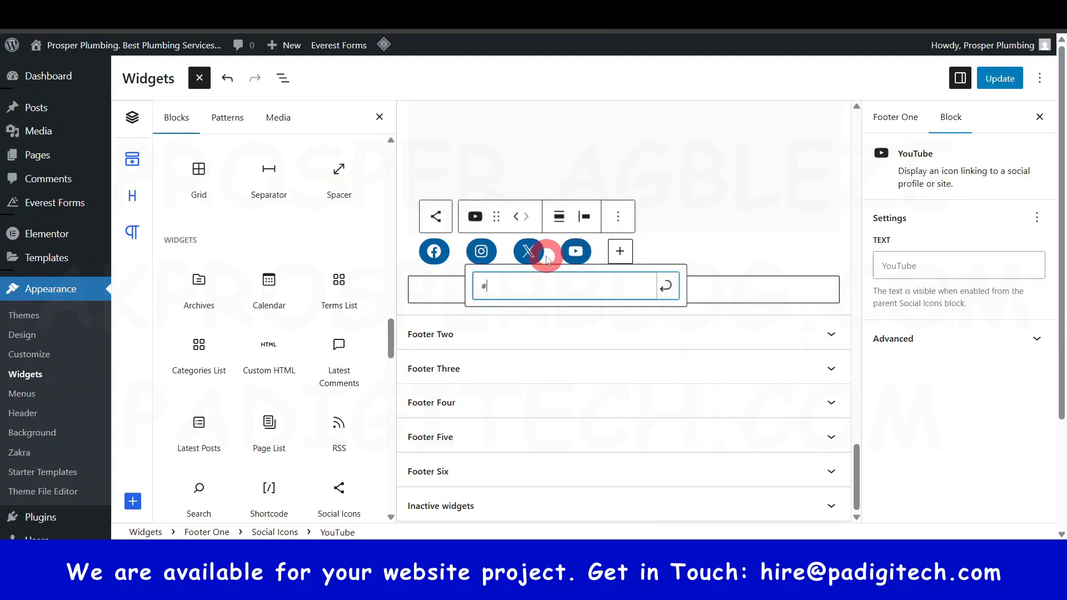
click(521, 250)
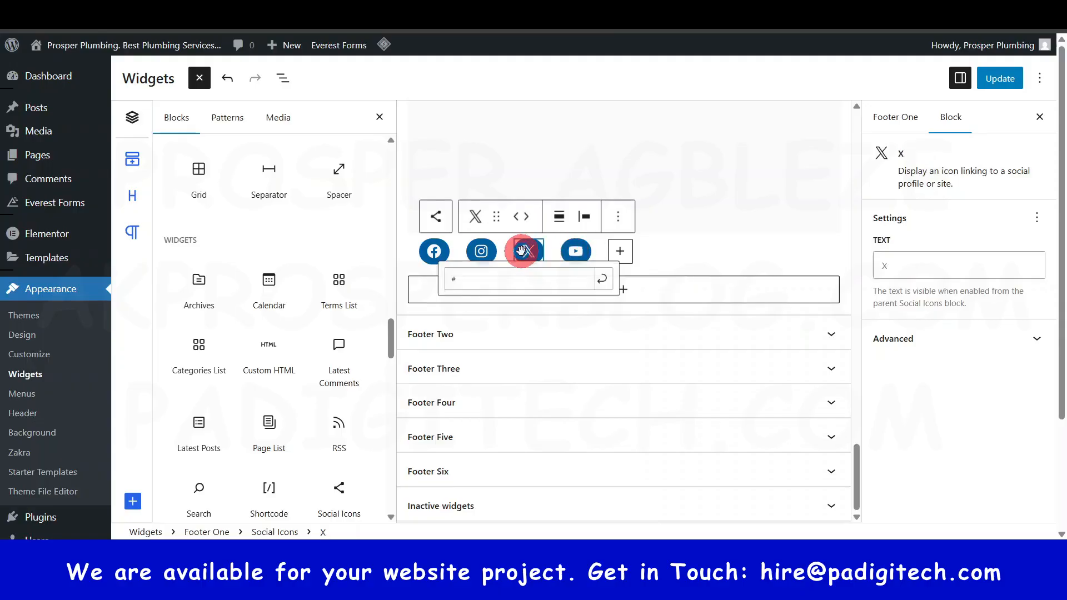
right_click(579, 252)
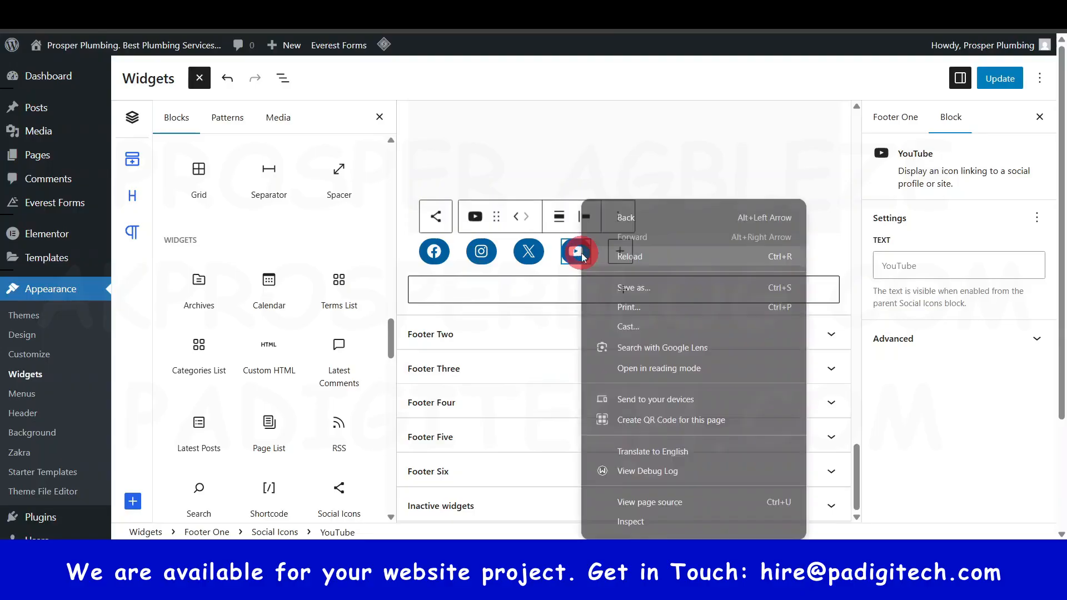
click(571, 251)
click(583, 251)
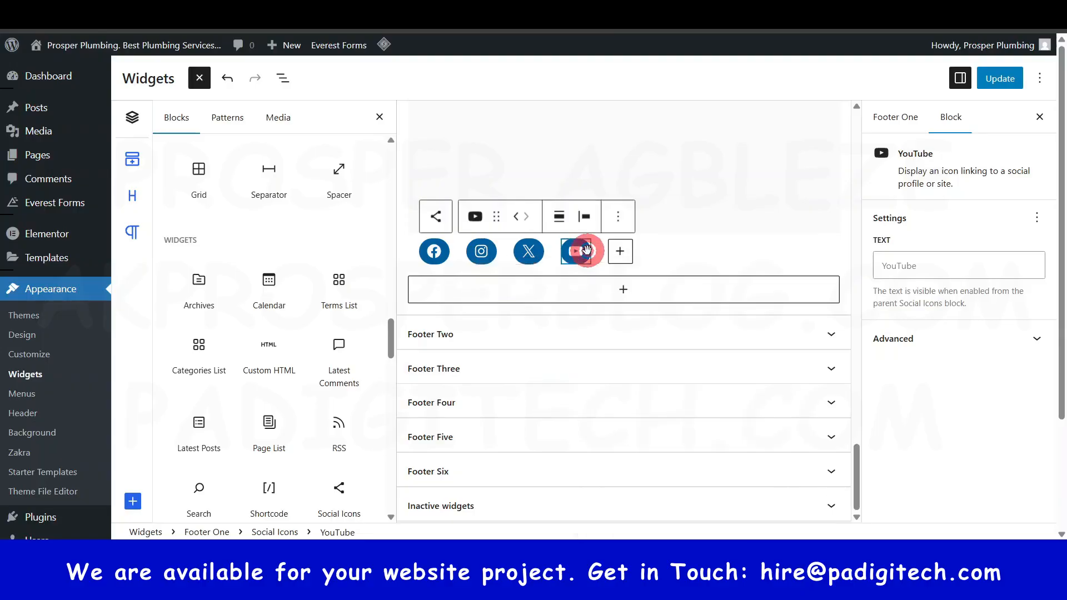
click(708, 248)
click(573, 252)
Step: Expand Footer Two and select Quick Links as the menu of its Navigation Menu widget
click(511, 335)
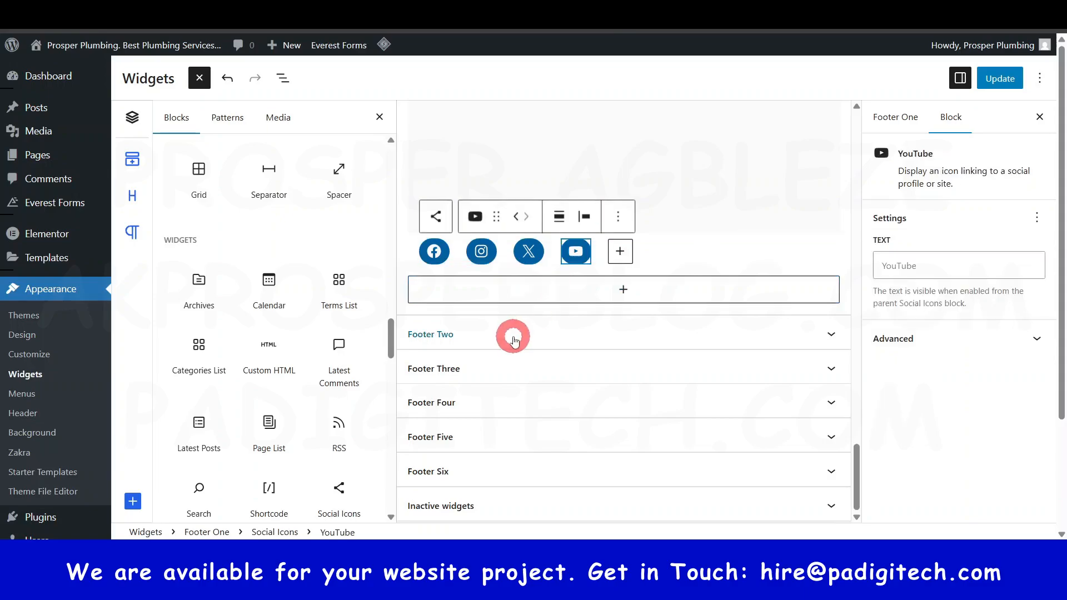
scroll(517, 362, down, 3)
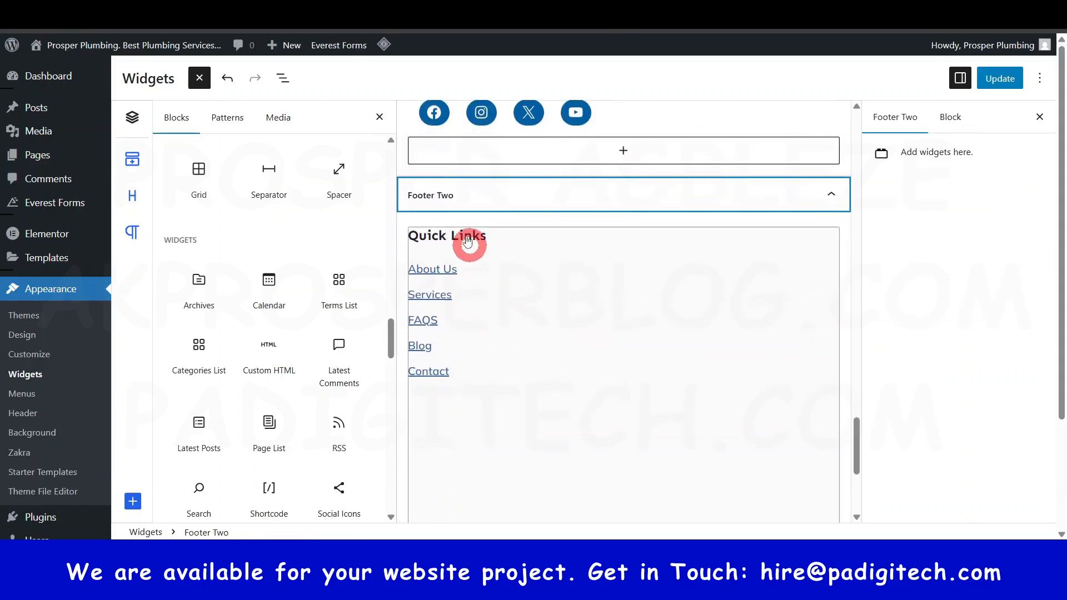
click(520, 299)
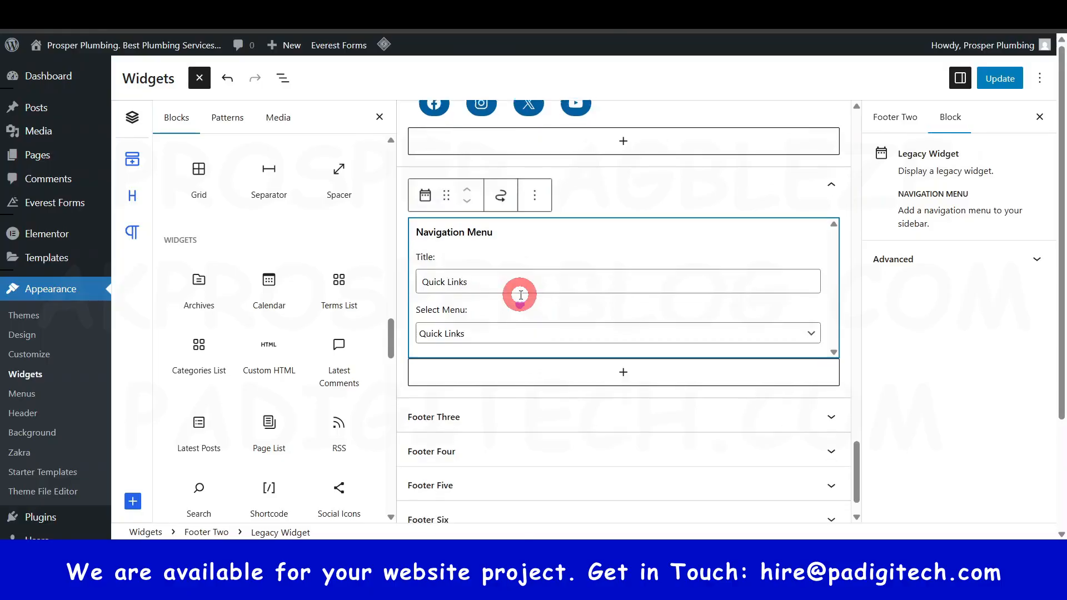
click(522, 279)
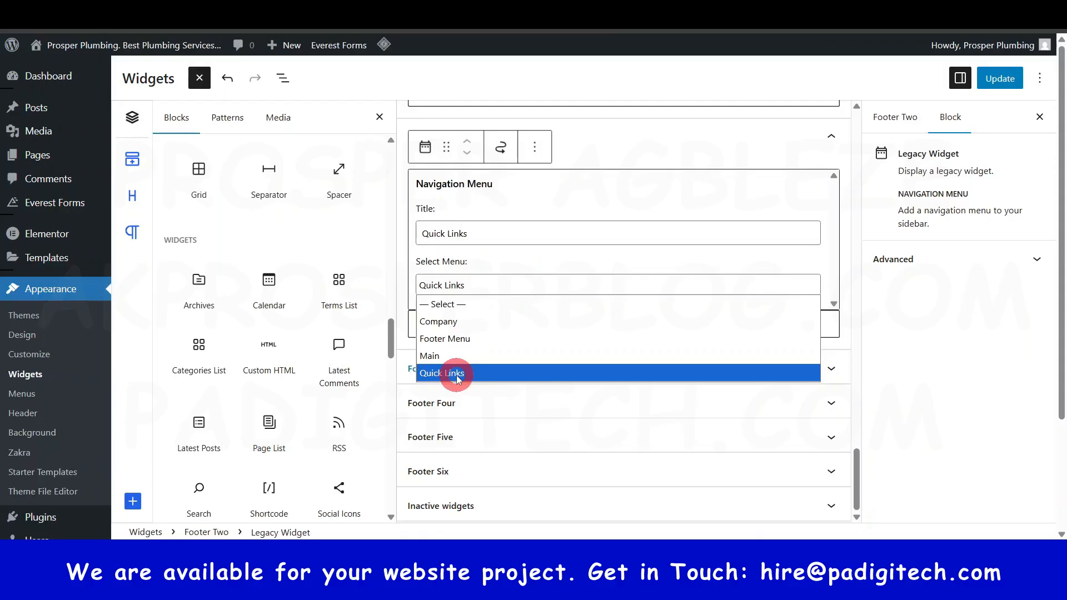
click(455, 374)
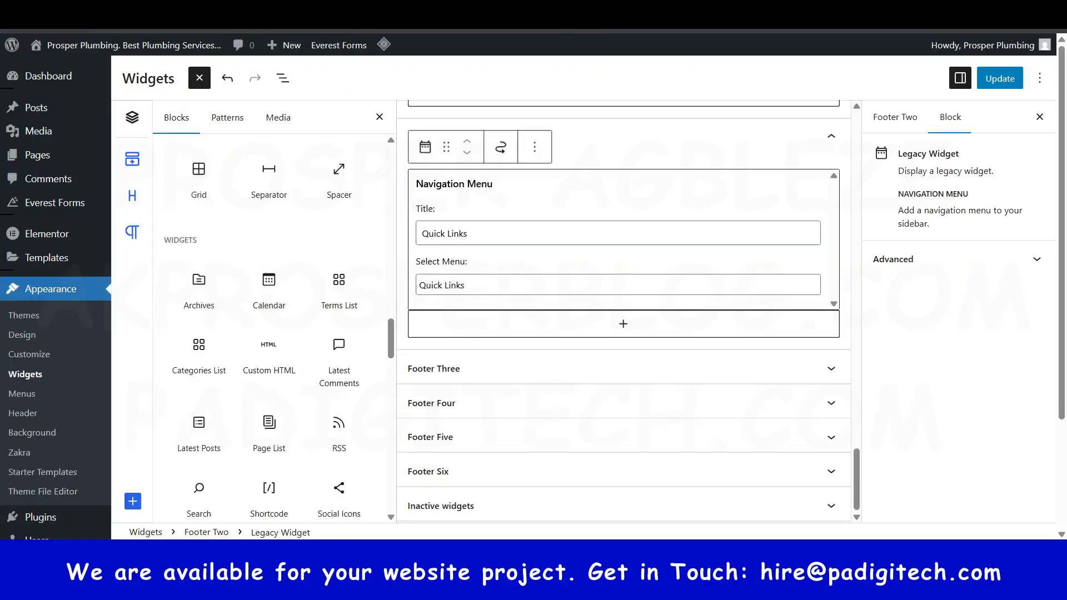
Step: Expand the Footer Three widget area and open its Company Navigation Menu widget to examine the title and selected menu
scroll(512, 326, down, 3)
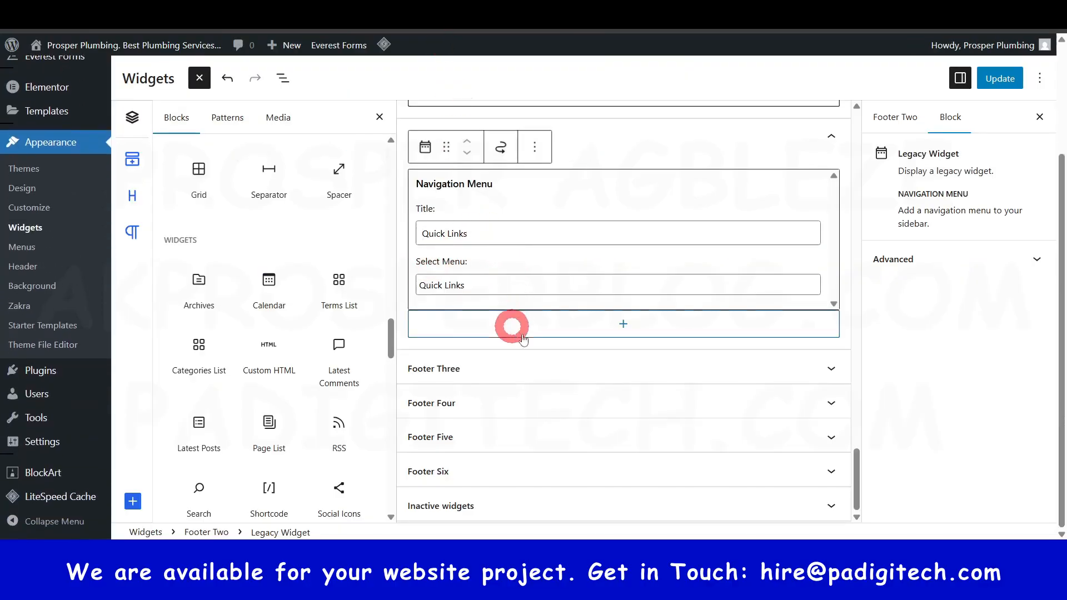
click(514, 373)
scroll(483, 233, up, 4)
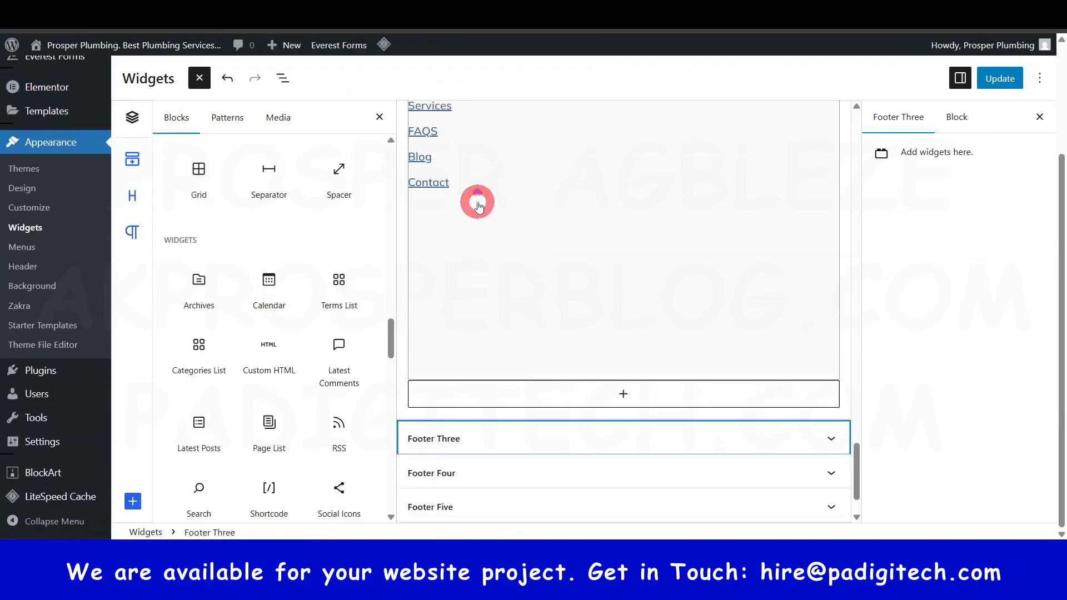
scroll(464, 245, down, 4)
scroll(466, 319, down, 1)
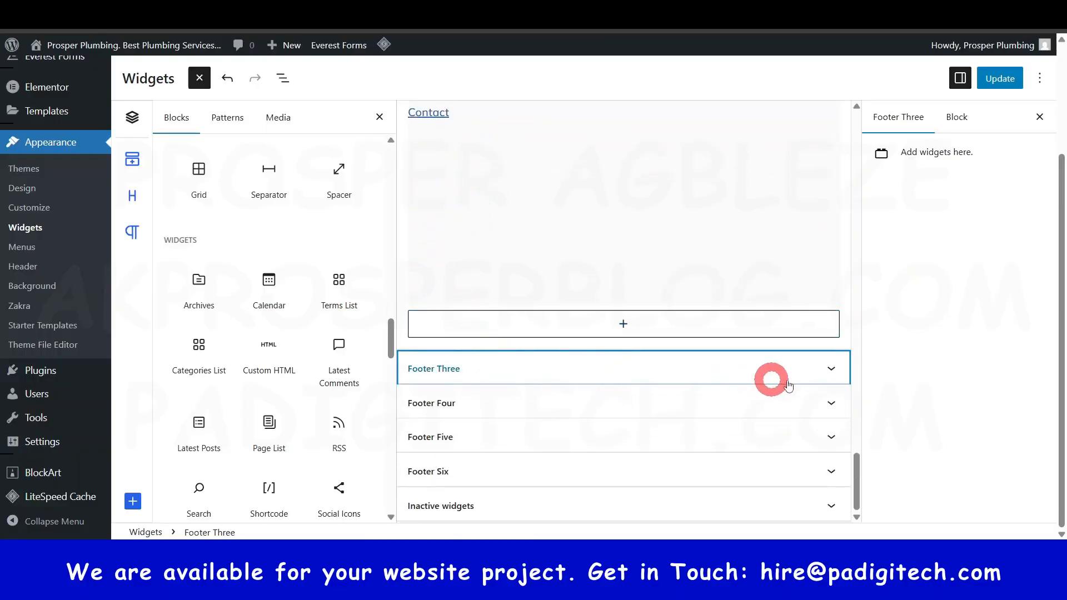
click(832, 369)
scroll(799, 365, down, 4)
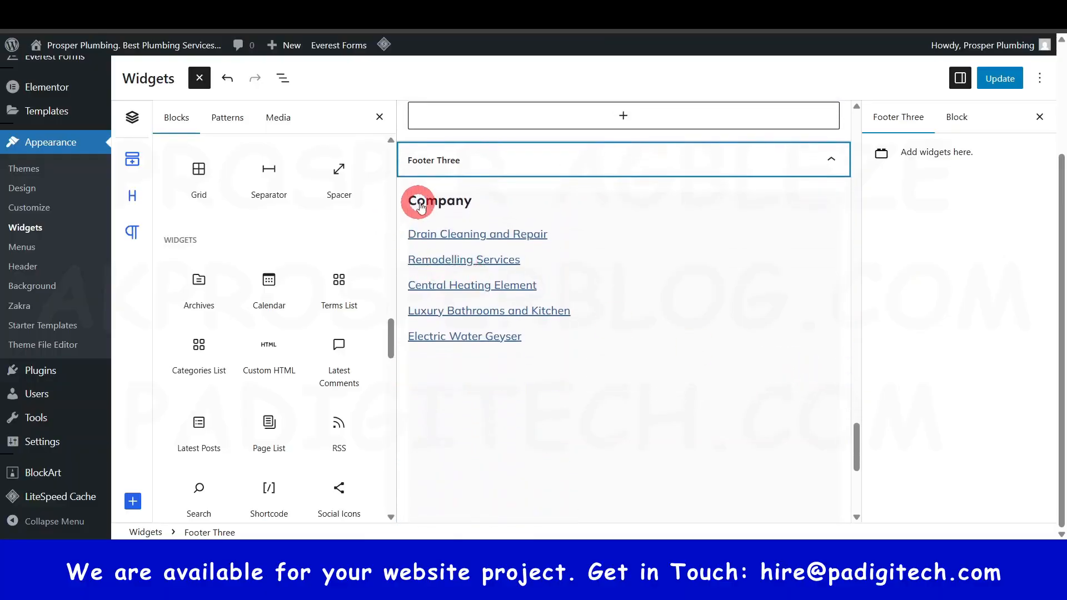
click(444, 233)
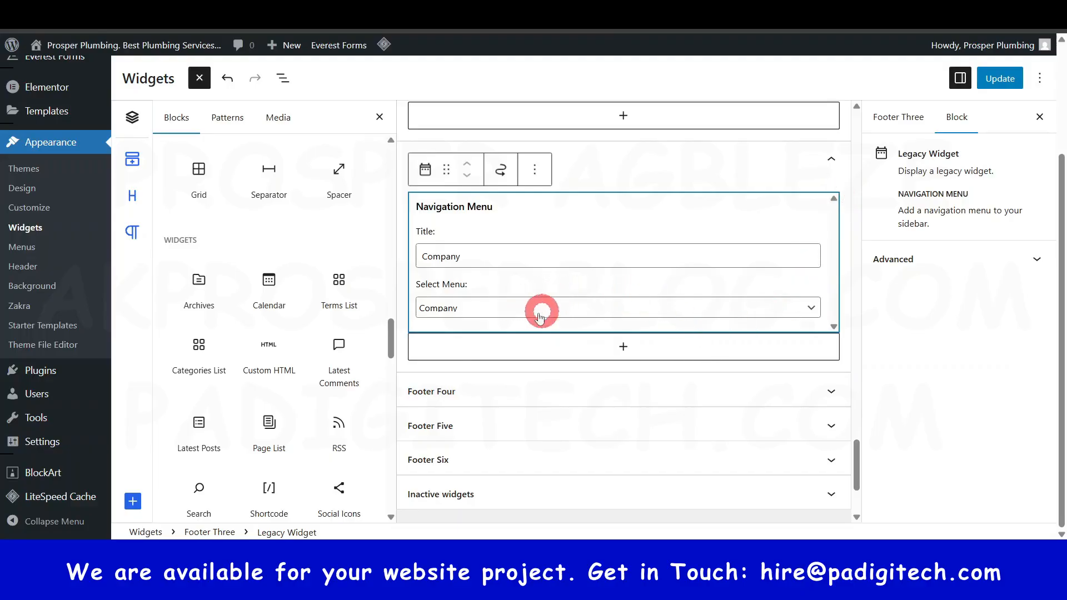
Step: Expand the Footer Four widget area and examine the editable address, phone, email and website lines of its Contact block
click(500, 391)
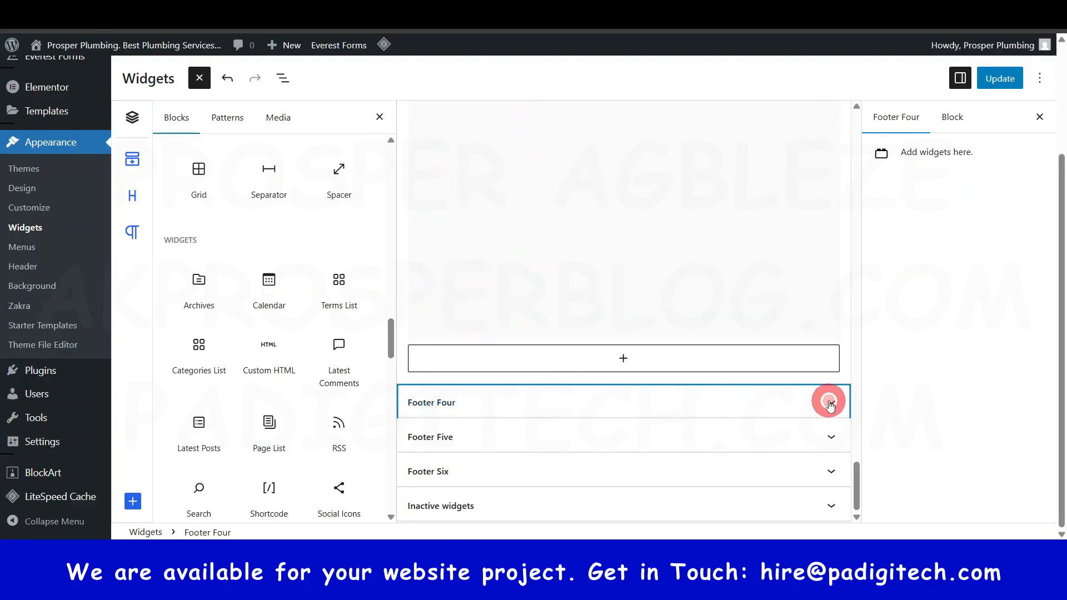
click(799, 403)
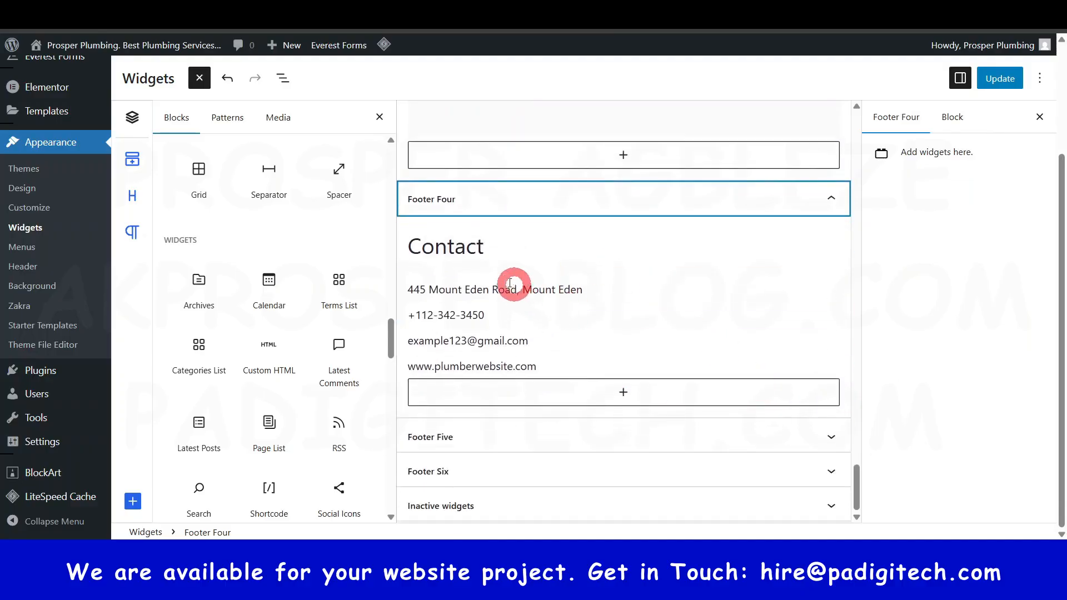
click(517, 289)
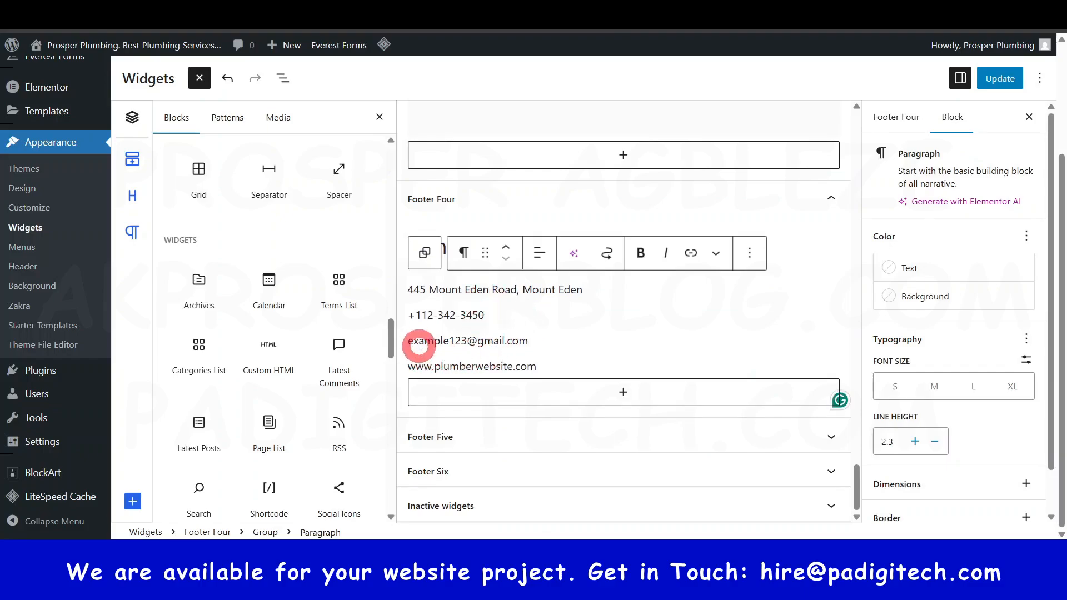
drag(413, 342, 527, 345)
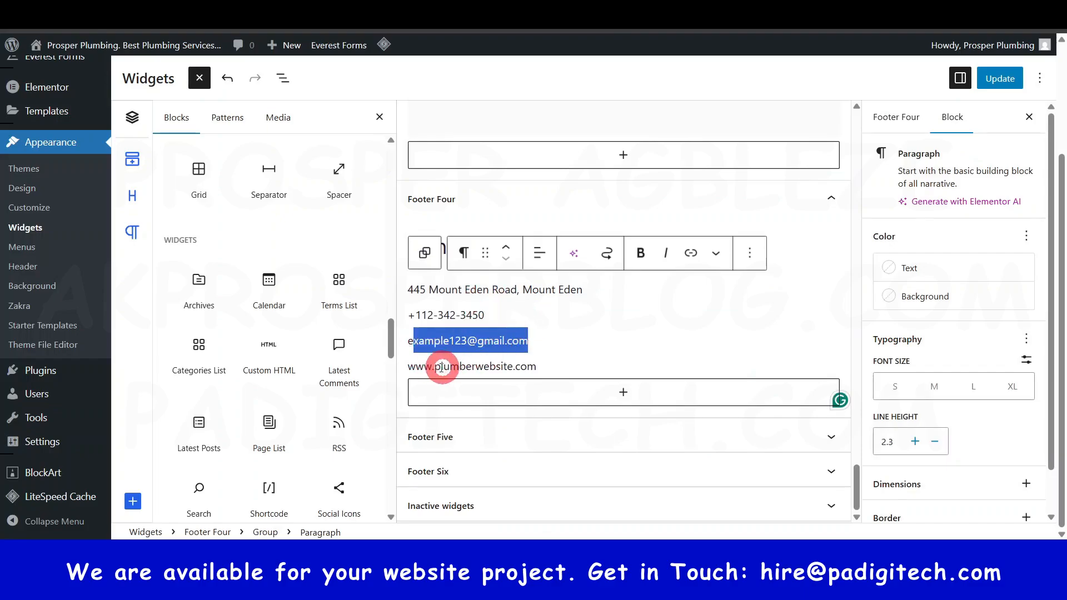
drag(424, 366, 528, 366)
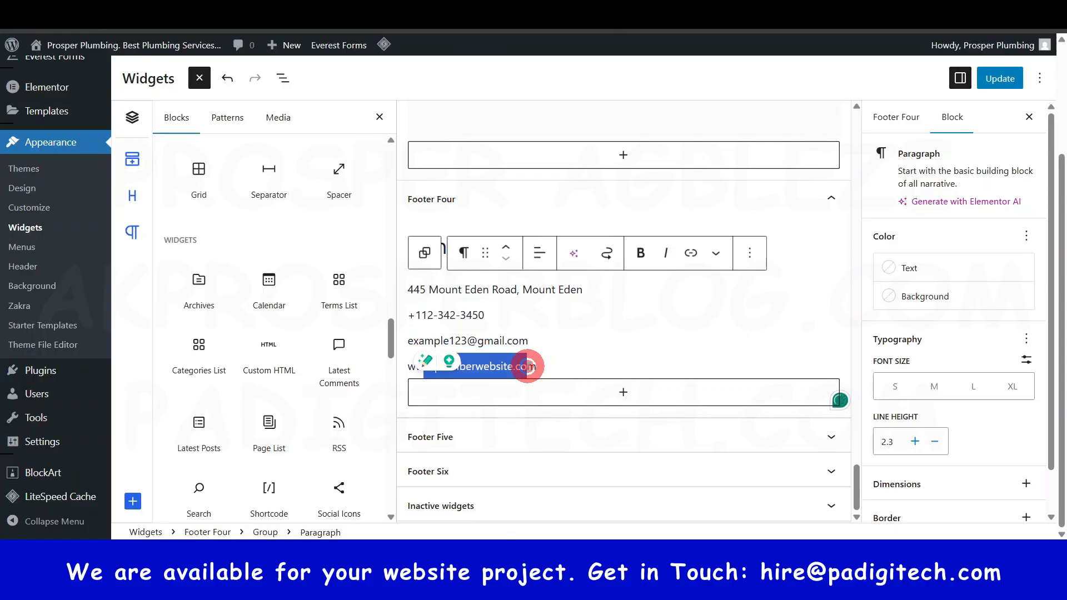
click(488, 338)
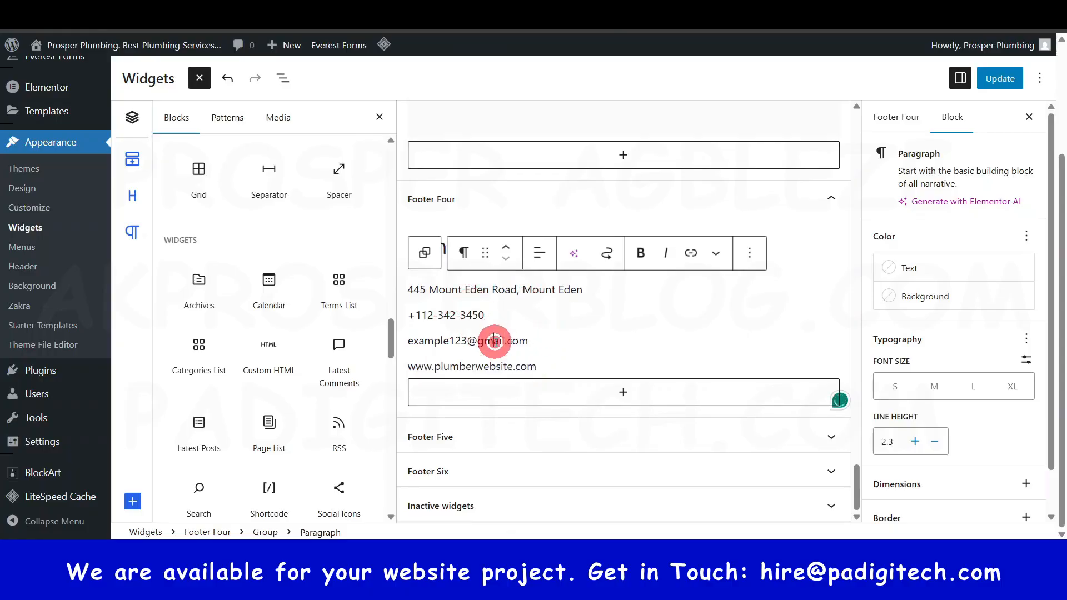
click(548, 342)
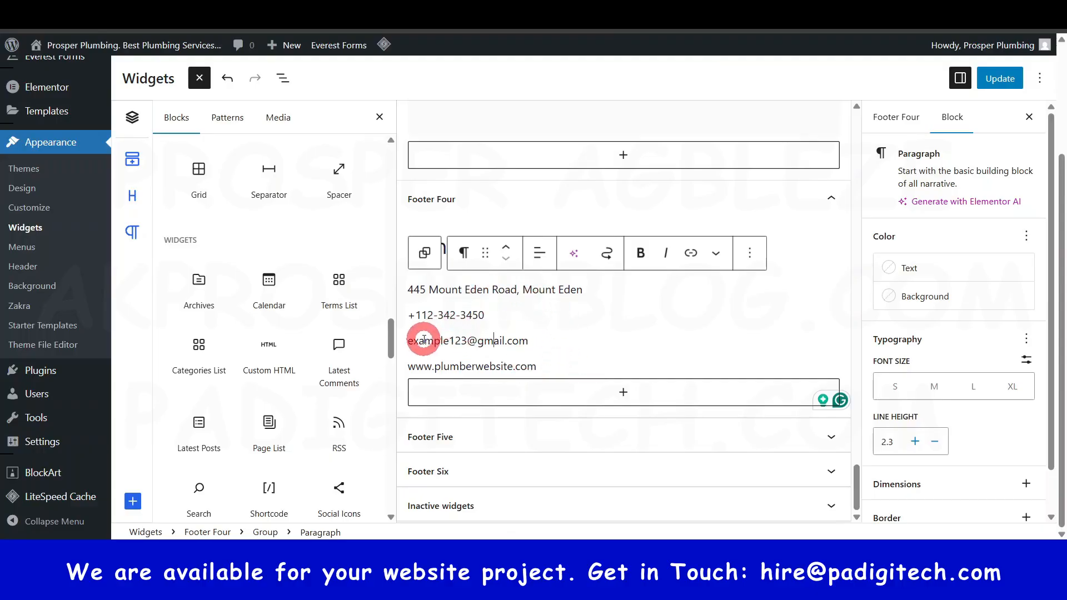
drag(409, 341, 531, 341)
click(448, 314)
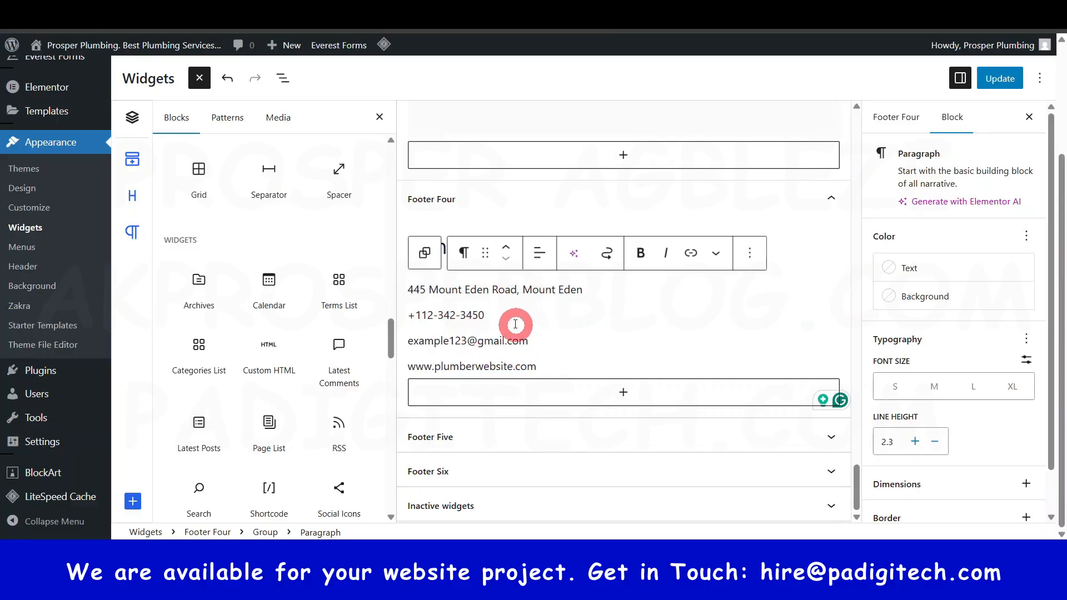
Step: Expand the empty Footer Five widget area and save the widget changes
click(832, 439)
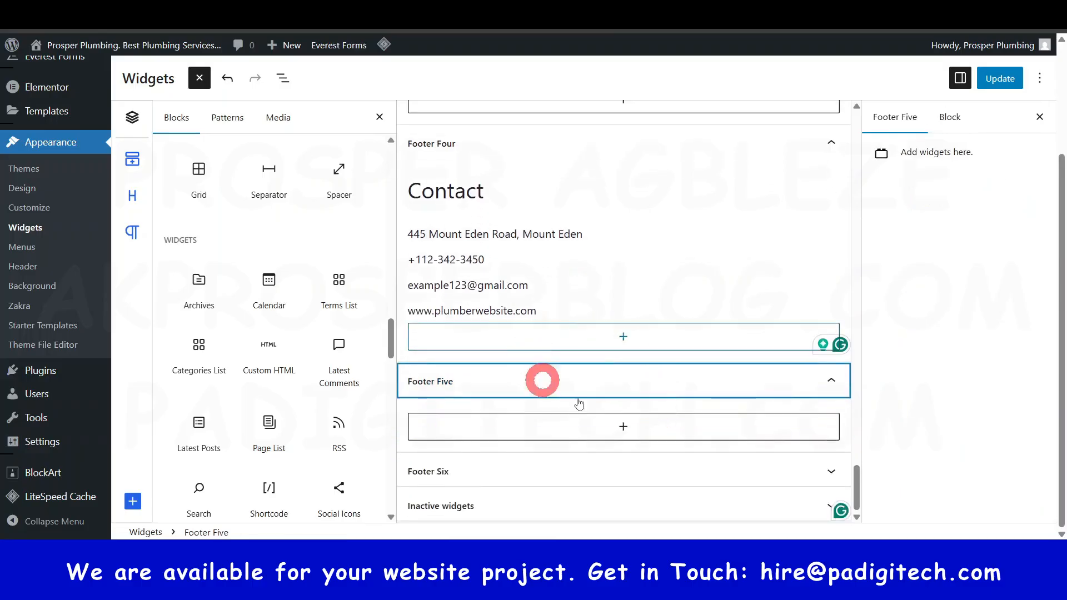
scroll(495, 310, up, 10)
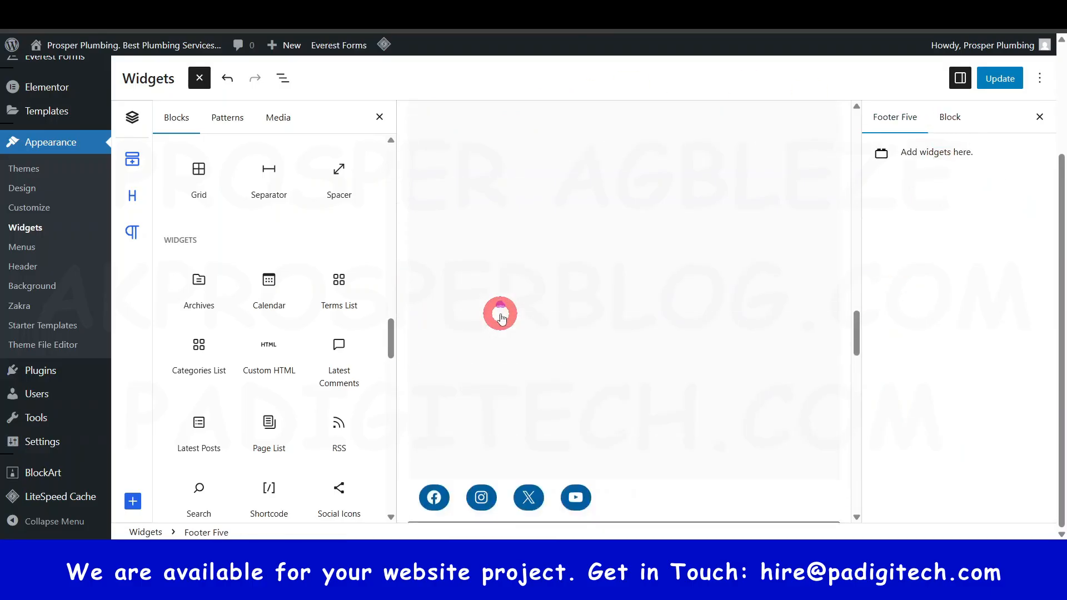
click(1001, 78)
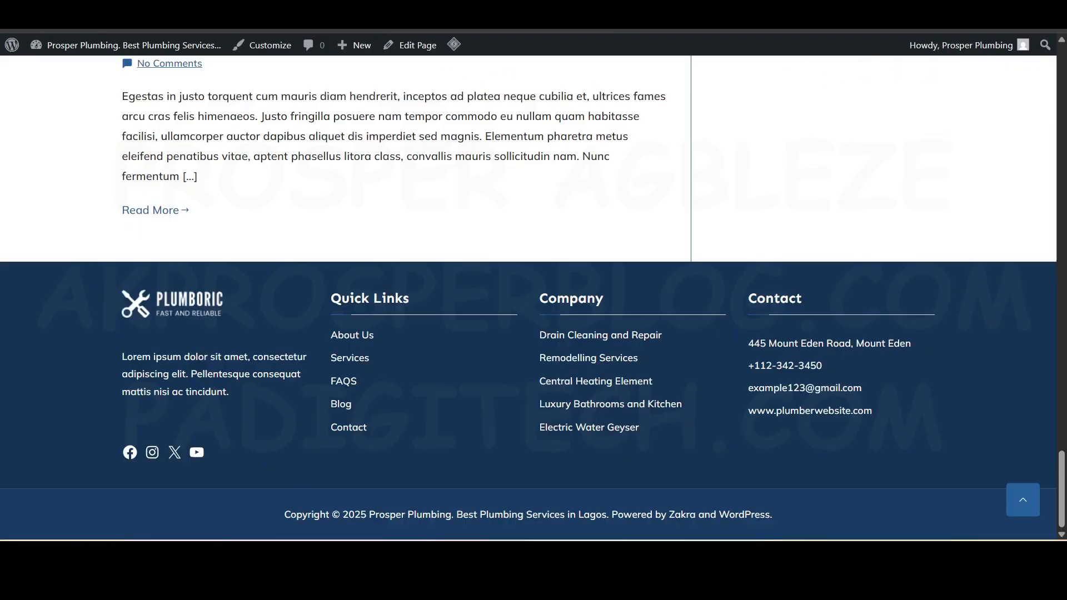
Step: Review the published Blog page up to its header, and open the plumbing site's homepage
scroll(453, 243, up, 10)
drag(1063, 435, 1035, 51)
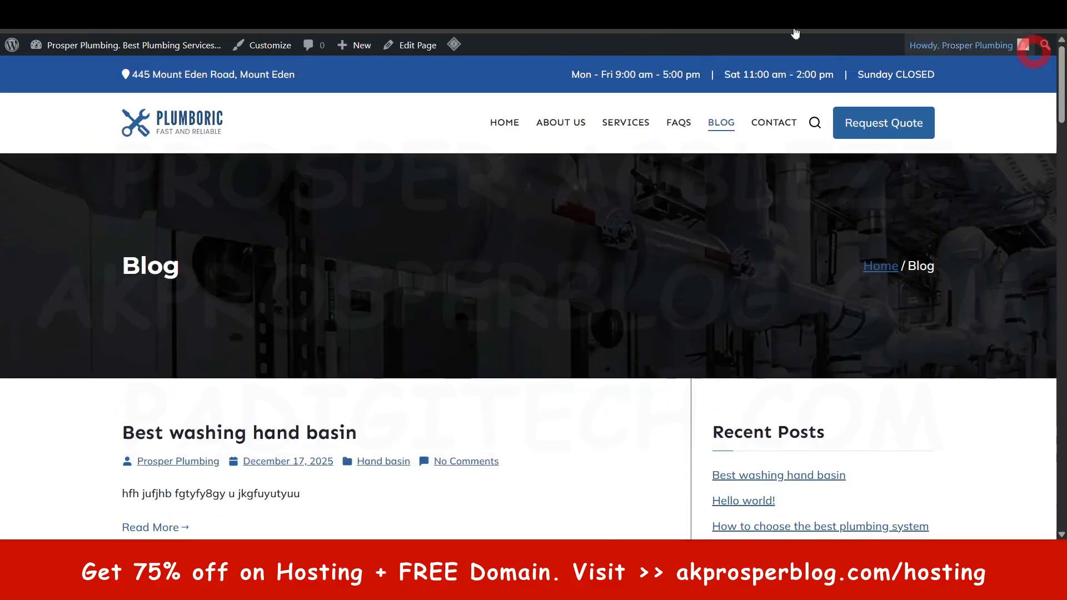
click(122, 137)
click(179, 127)
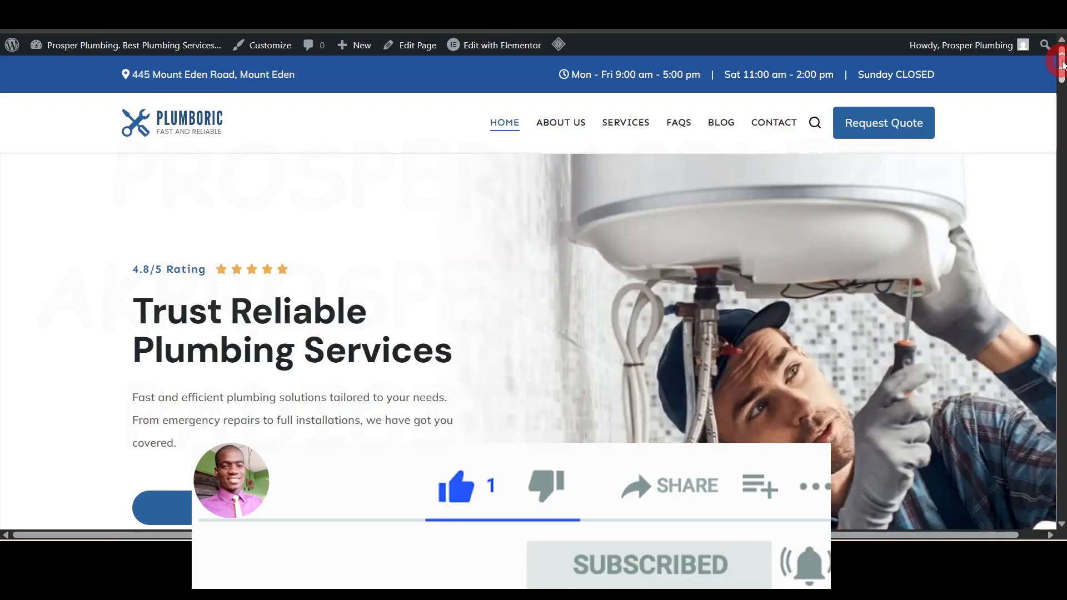
mouse_move(1062, 61)
mouse_down()
mouse_move(1062, 83)
mouse_move(1062, 44)
mouse_up()
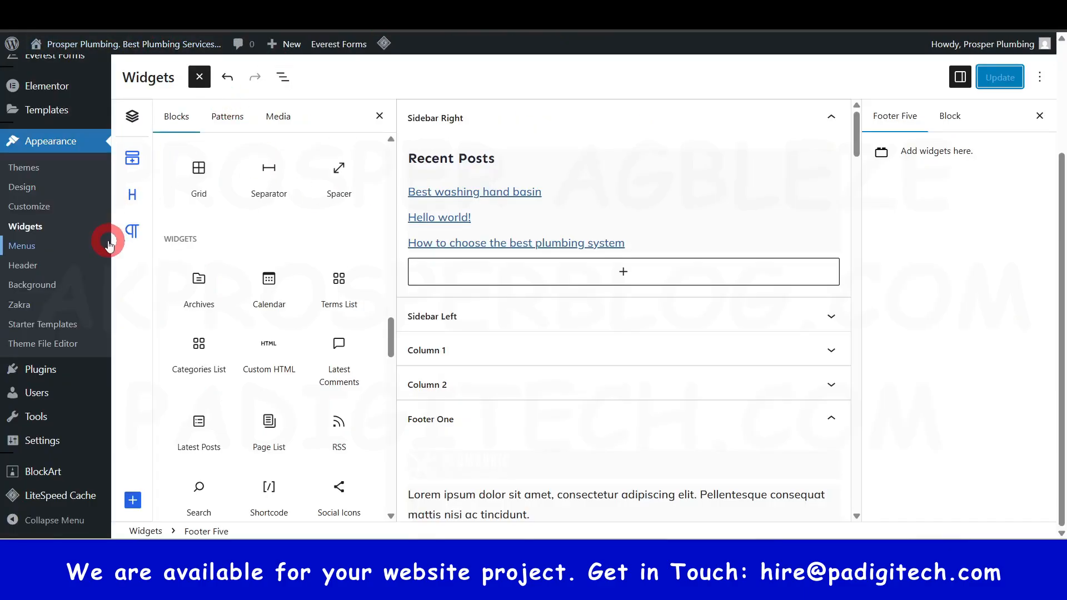
Step: Leave the Widgets editor for the WordPress Dashboard and open the list of installed plugins
scroll(62, 111, up, 3)
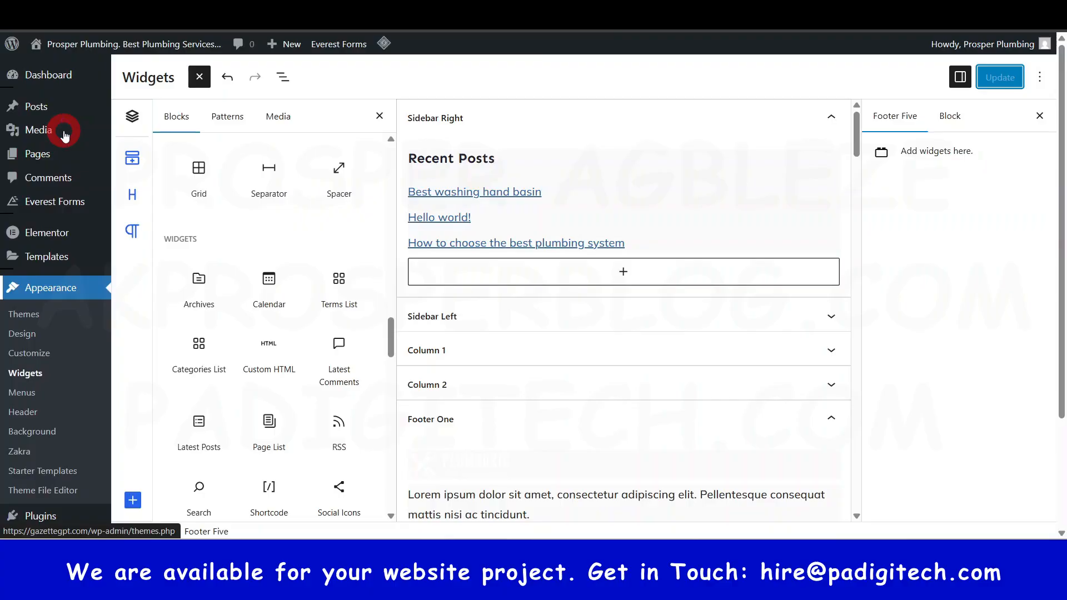
click(52, 75)
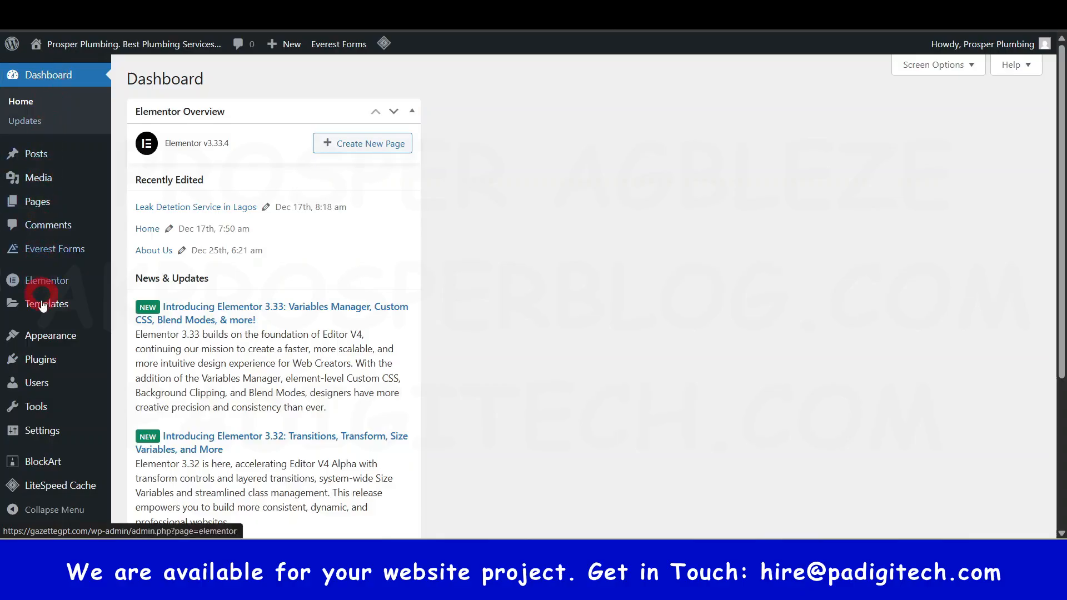
click(40, 358)
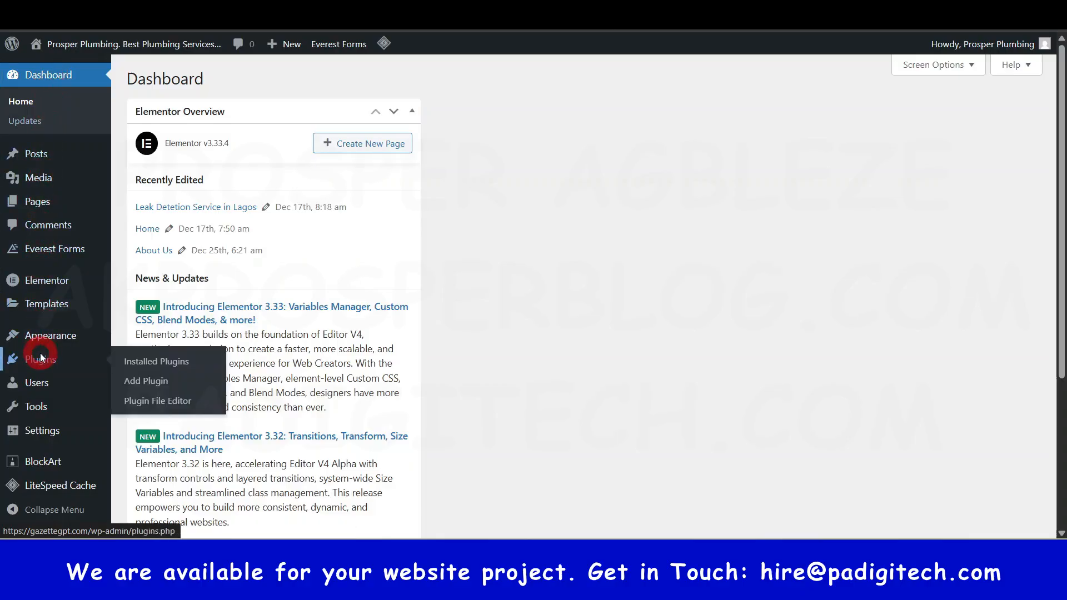
click(40, 357)
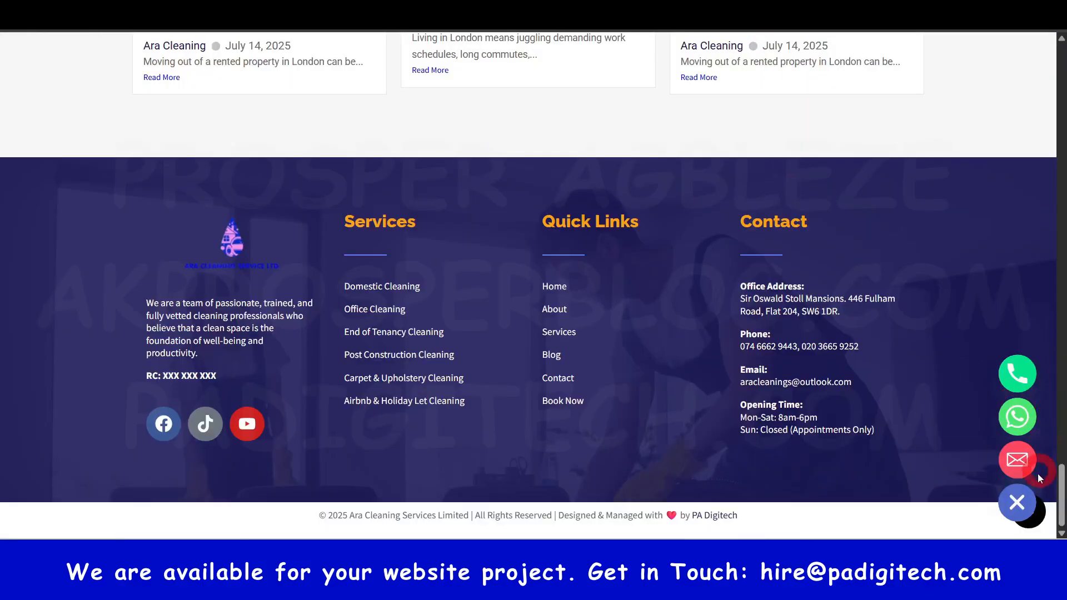
Step: Examine the floating phone, WhatsApp and email contact buttons on the Ara Cleaning example website, expanding and collapsing them
scroll(1007, 455, up, 5)
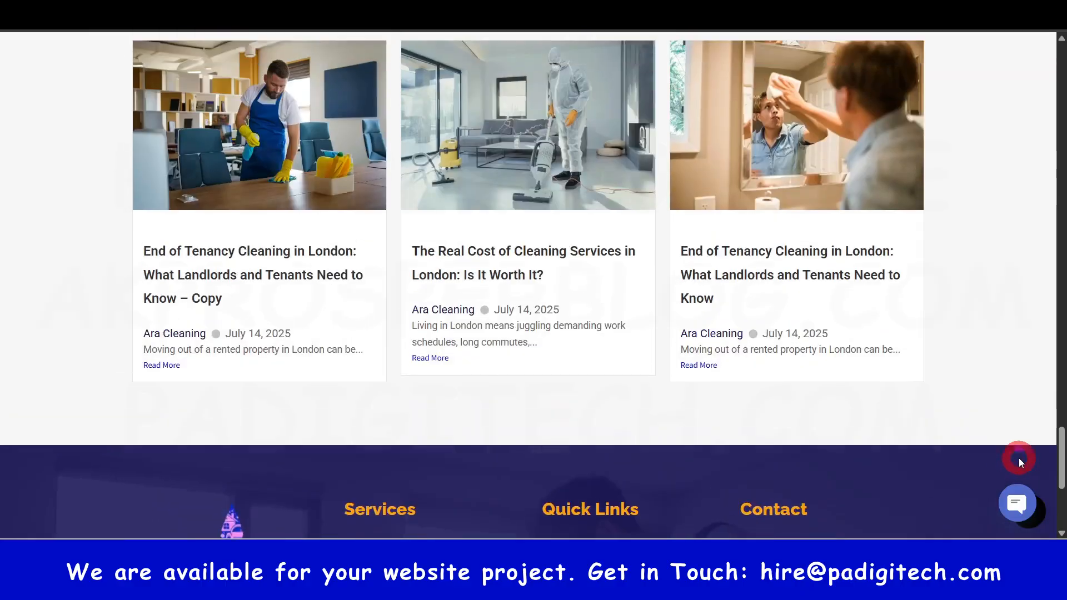
scroll(1019, 461, up, 3)
click(1017, 502)
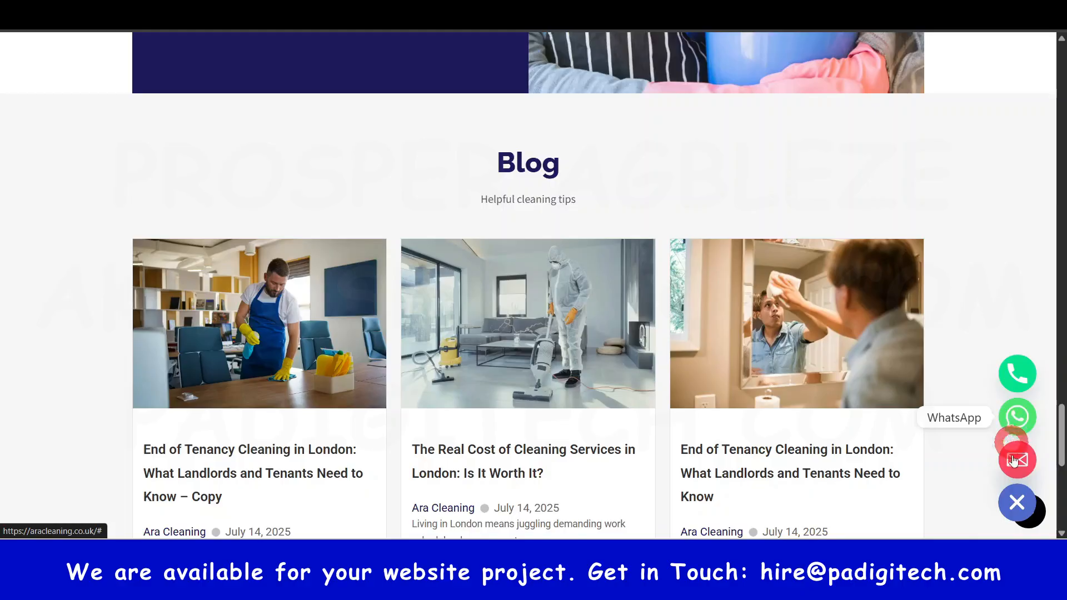
click(1016, 503)
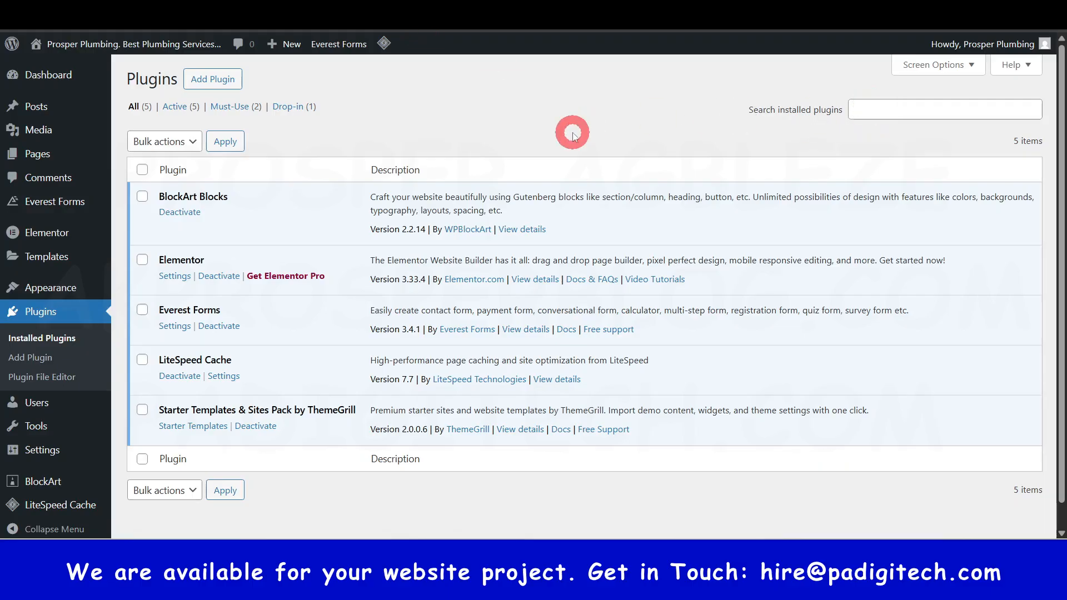
Step: Start adding a plugin and search the plugin directory for "yoast" and "google kit"
click(203, 77)
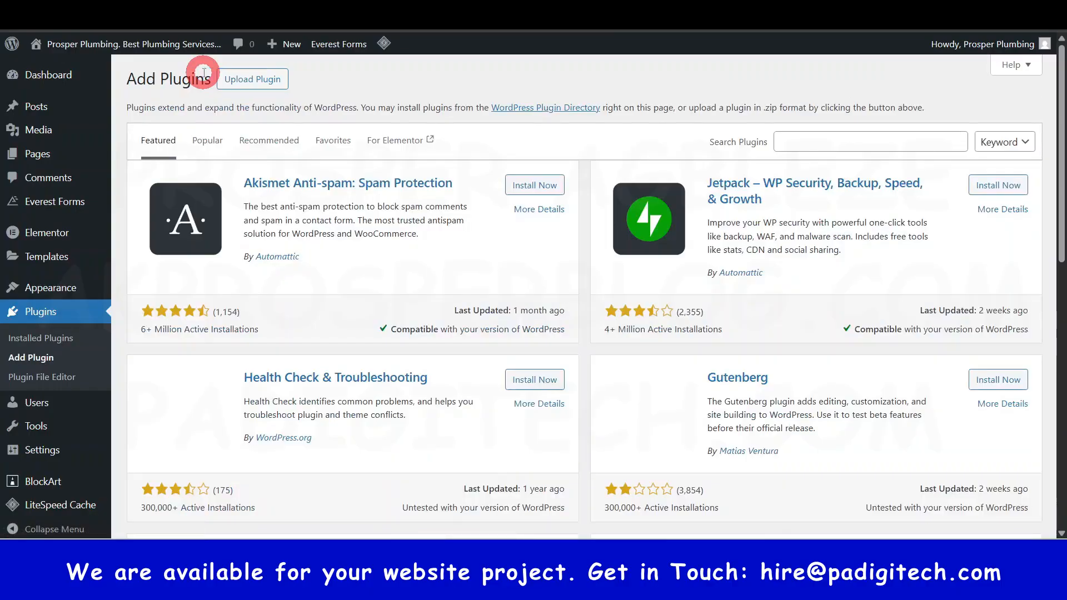
click(816, 142)
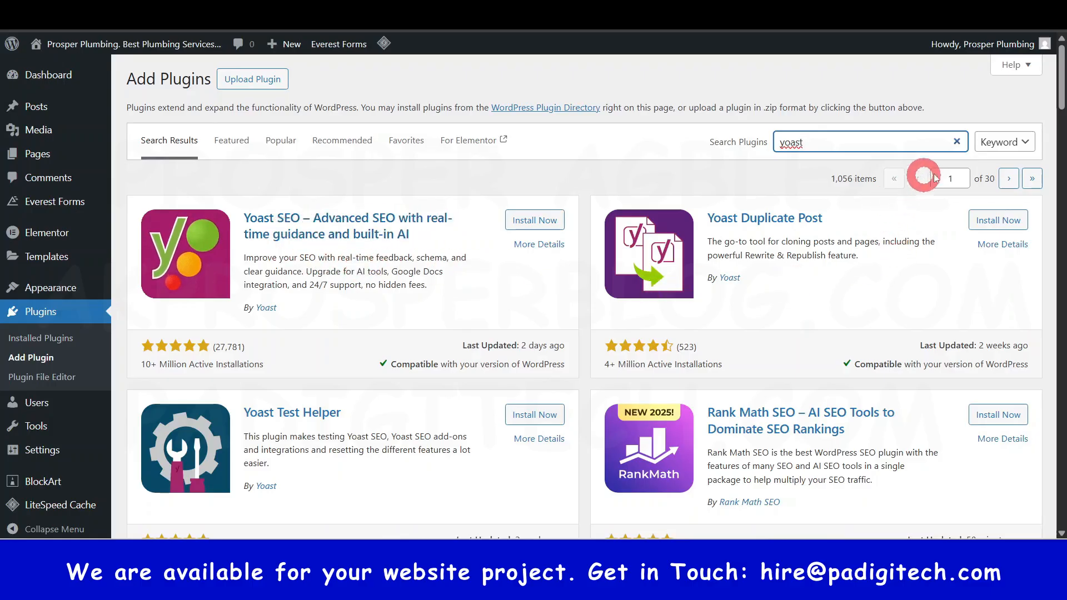
key(ctrl+a)
text(goog)
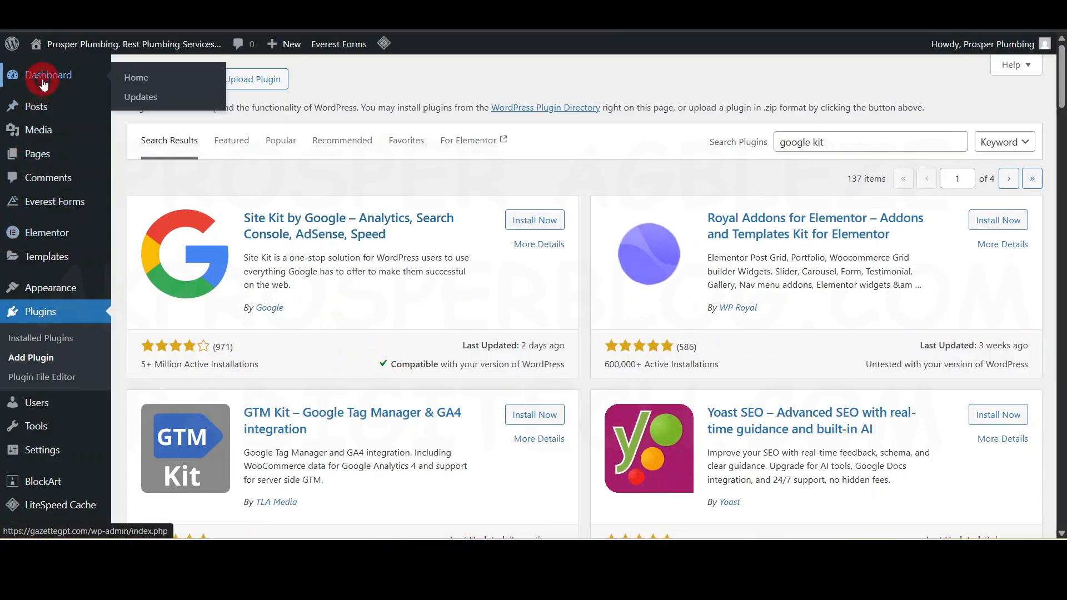
Step: Return to the WordPress Dashboard and dismiss the SpotOnTheMouse licence reminder
click(44, 80)
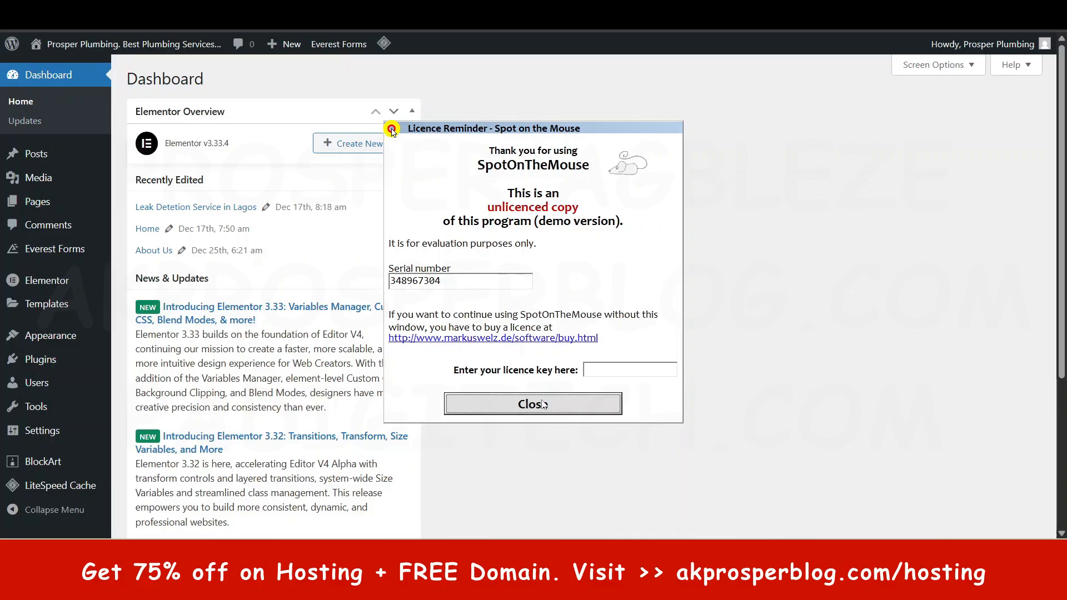
click(543, 404)
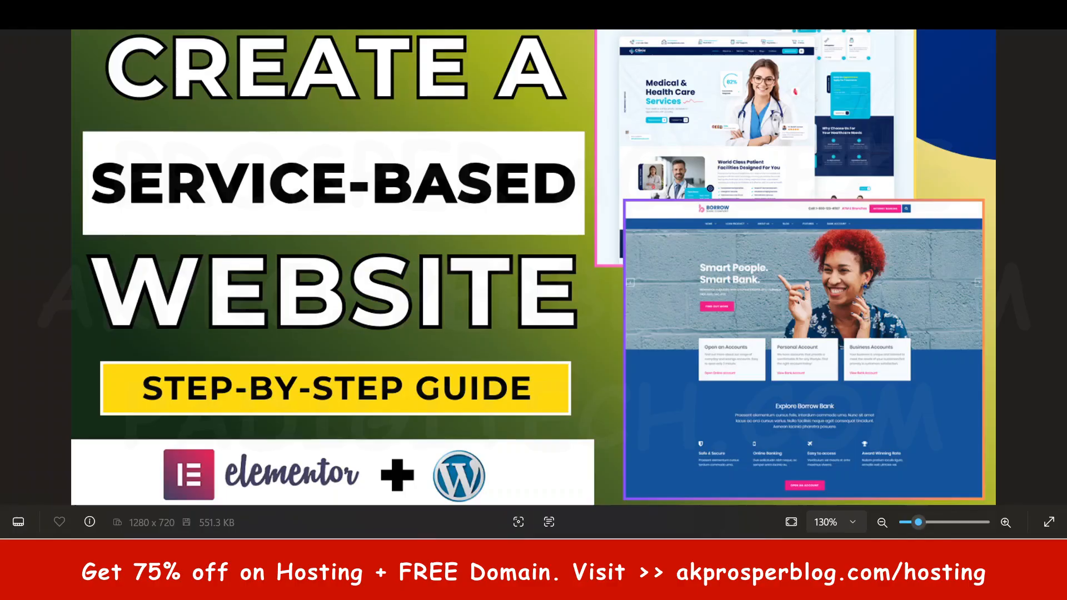
scroll(789, 492, up, 3)
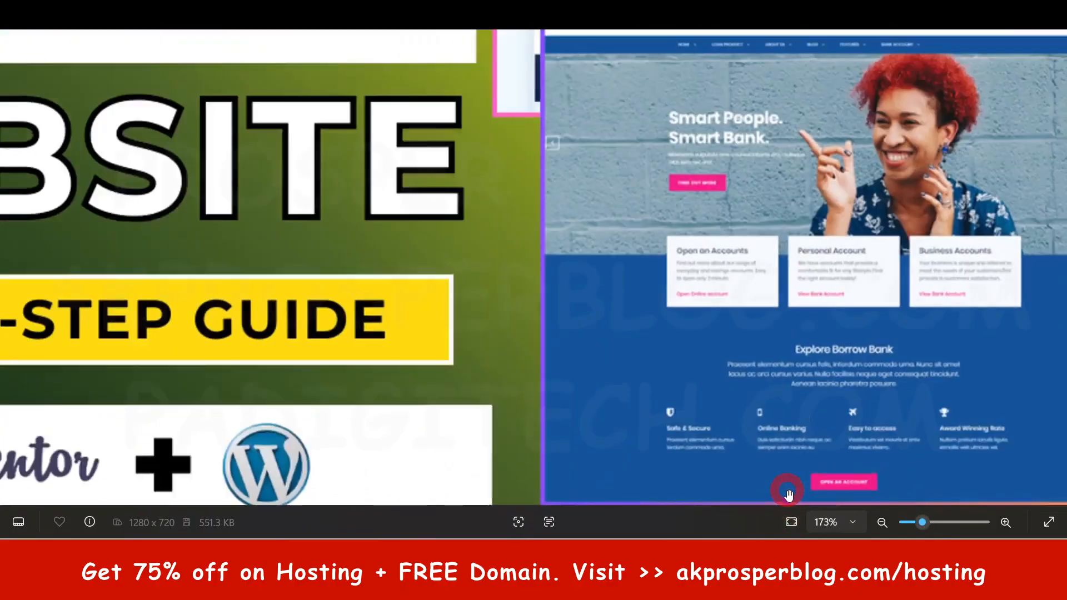